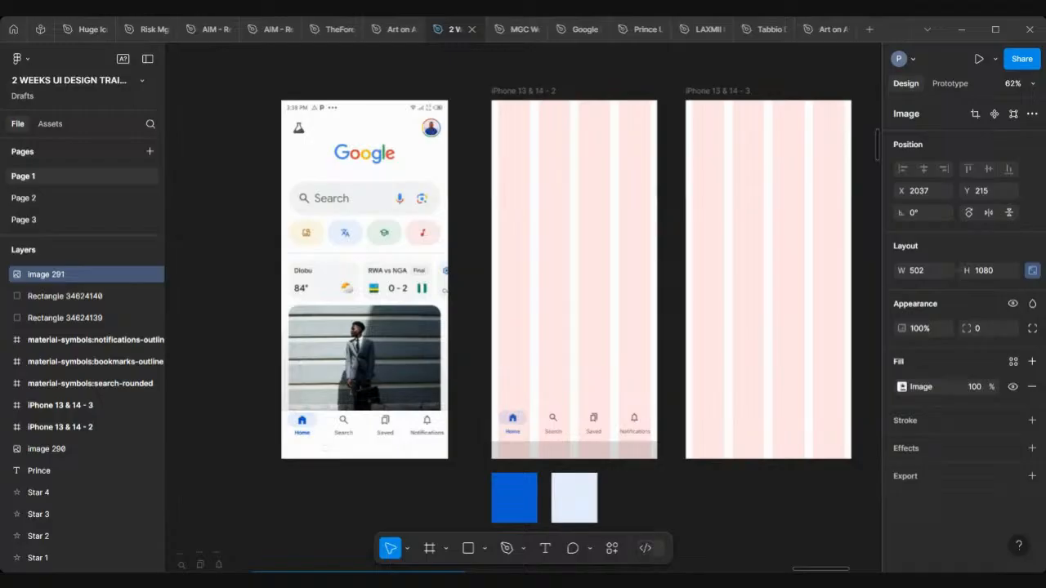
Step: Examine the navigation bar's auto layout and its alignment with the column grid in the iPhone 13 & 14 - 2 frame
scroll(559, 319, "up", 3)
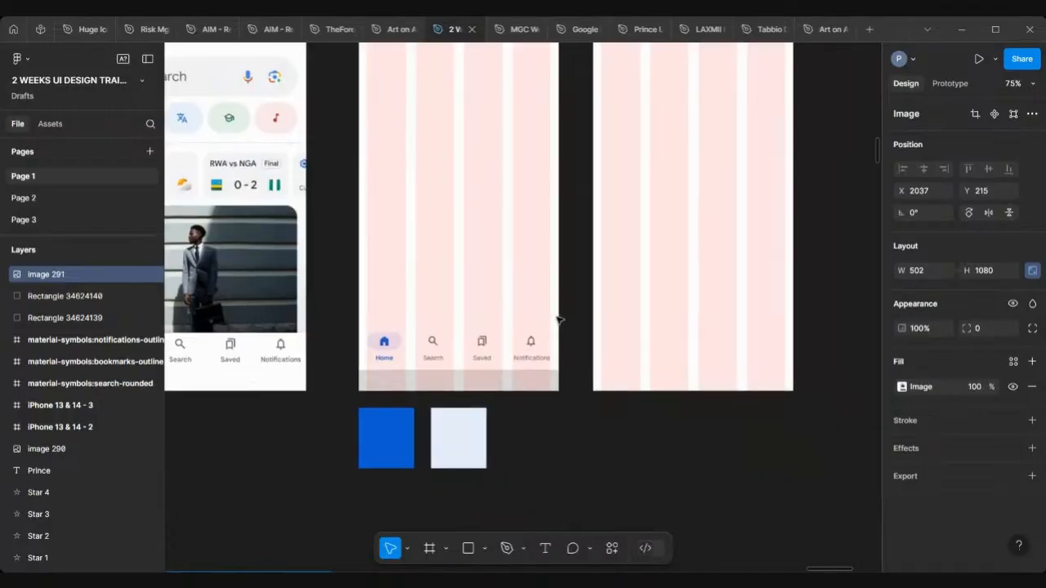
scroll(558, 319, "up", 5)
scroll(559, 320, "left", 3)
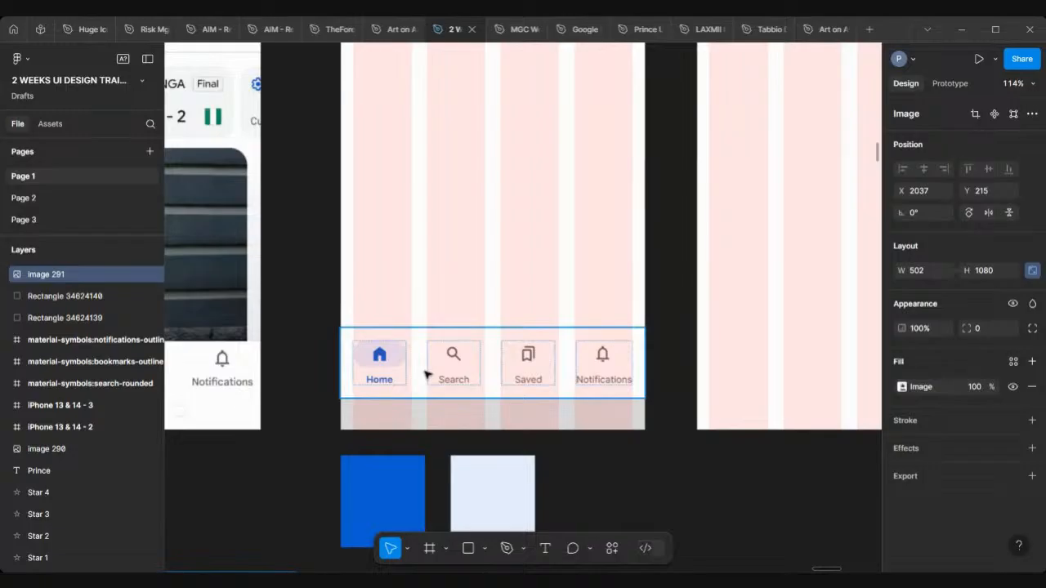
left_click(426, 374)
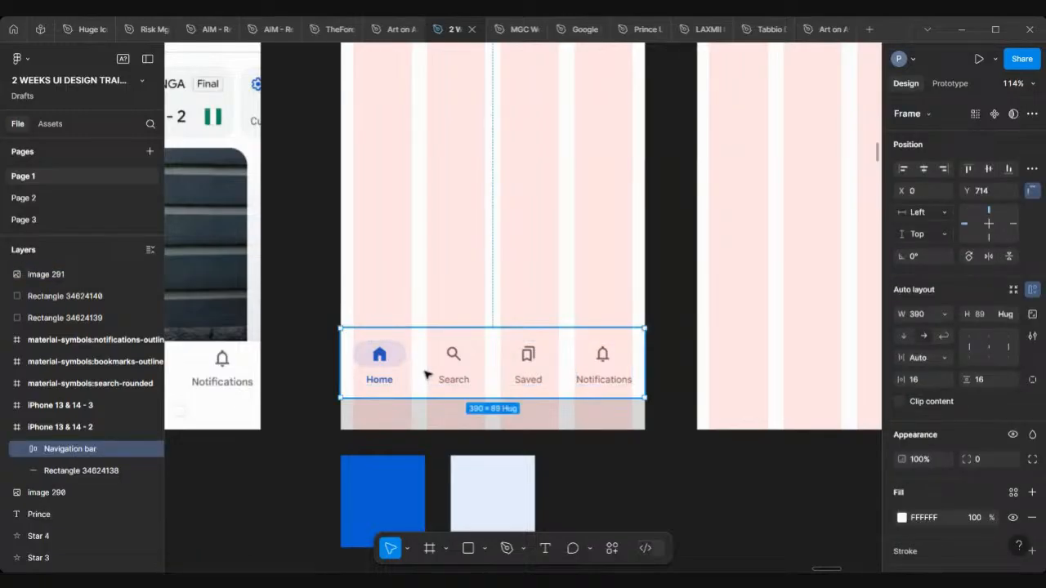
mouse_move(426, 374)
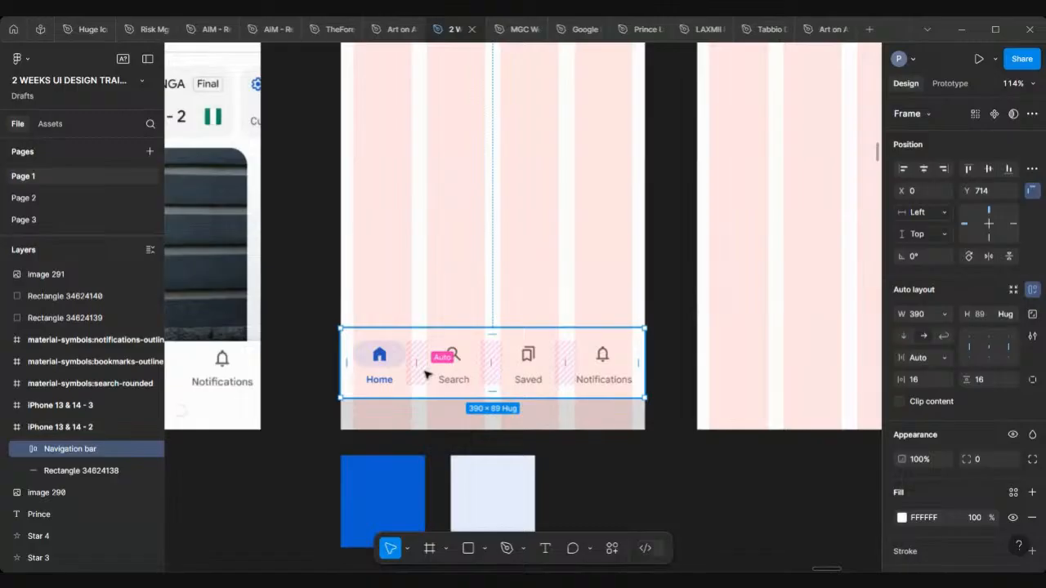
scroll(425, 374, "up", 5)
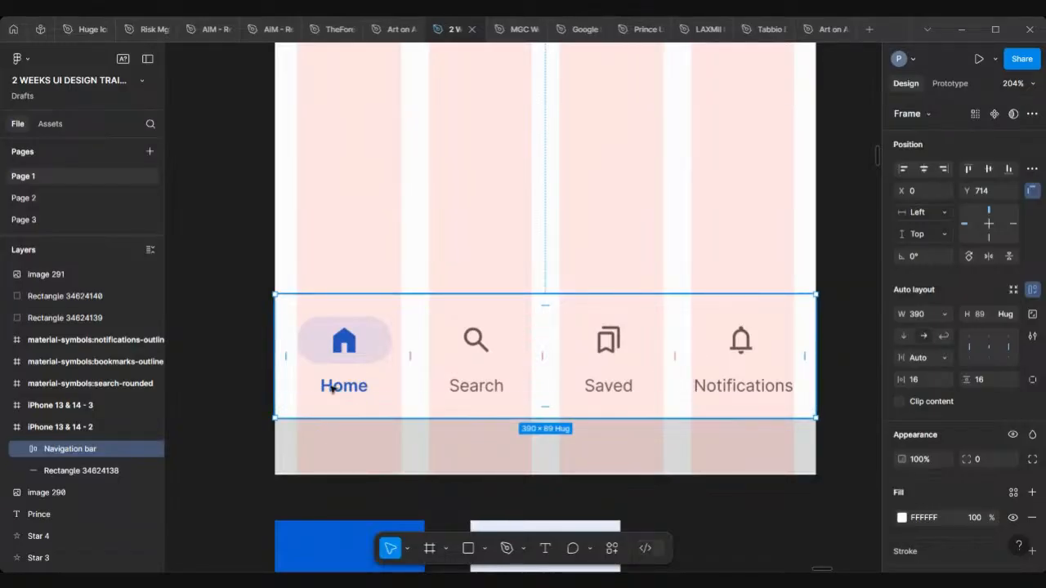
scroll(332, 385, "up", 2, "ctrl")
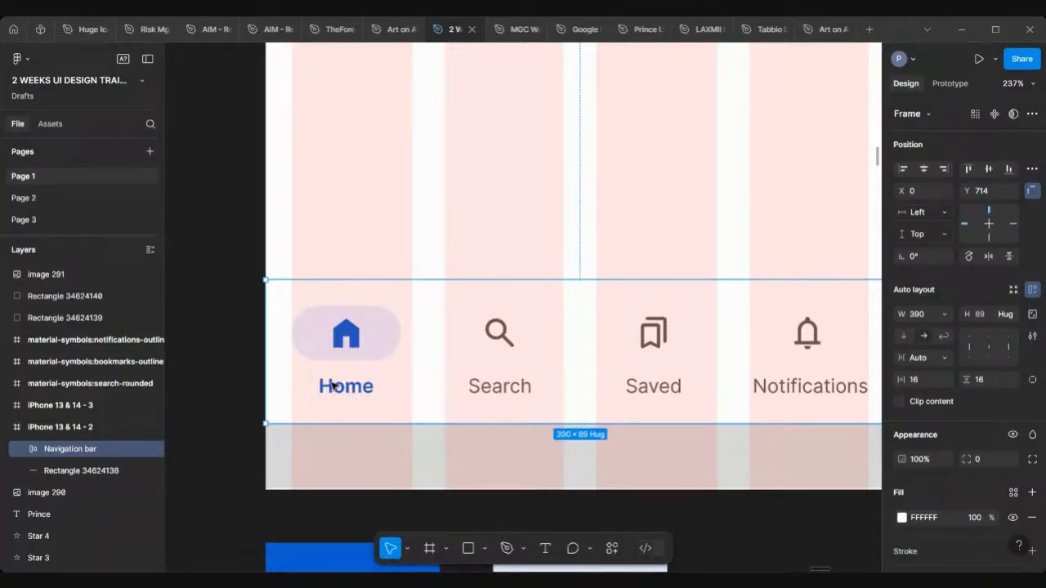
scroll(333, 386, "down", 3)
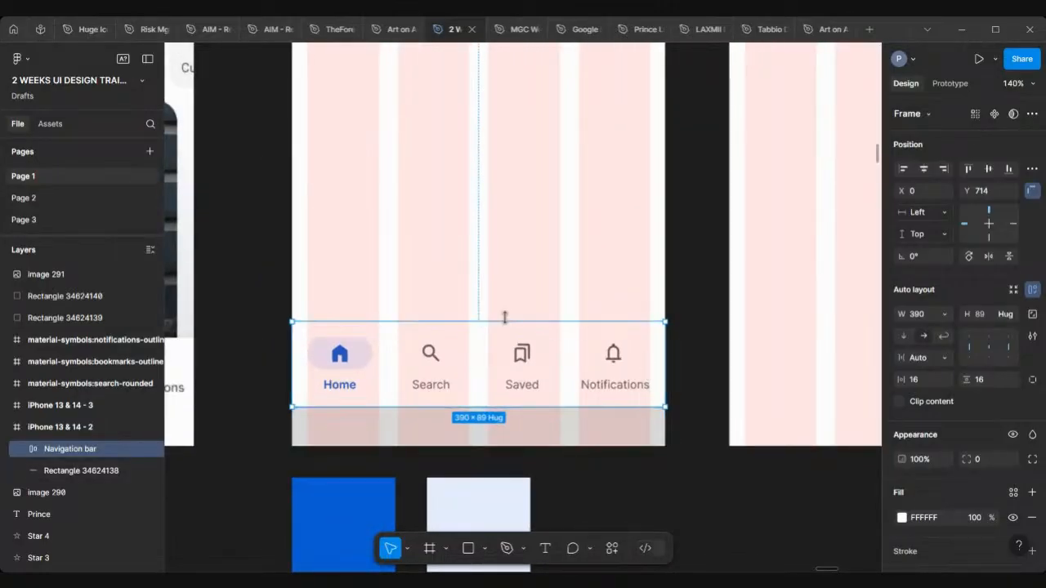
scroll(344, 378, "up", 3)
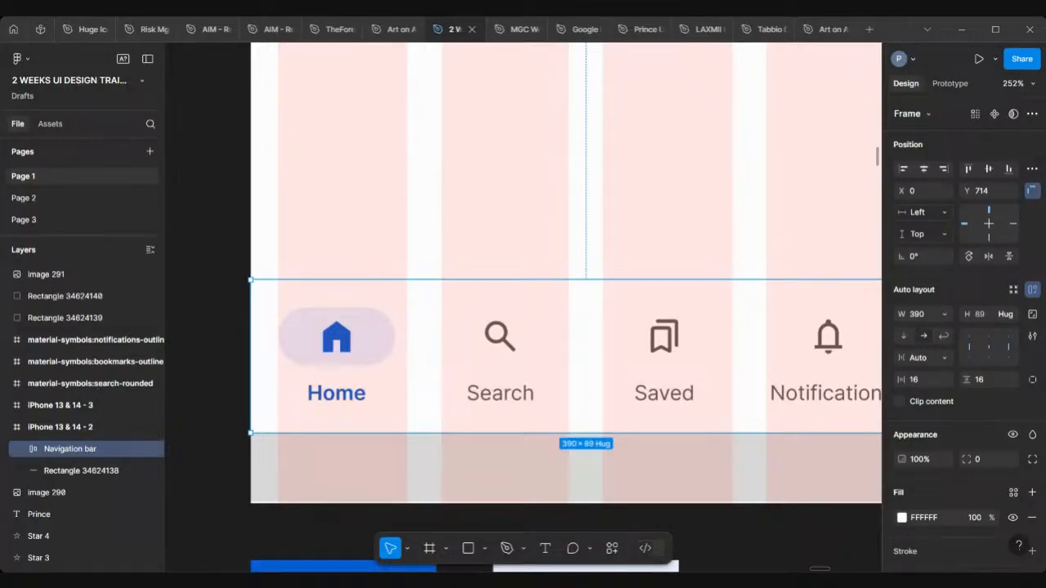
scroll(329, 294, "down", 3)
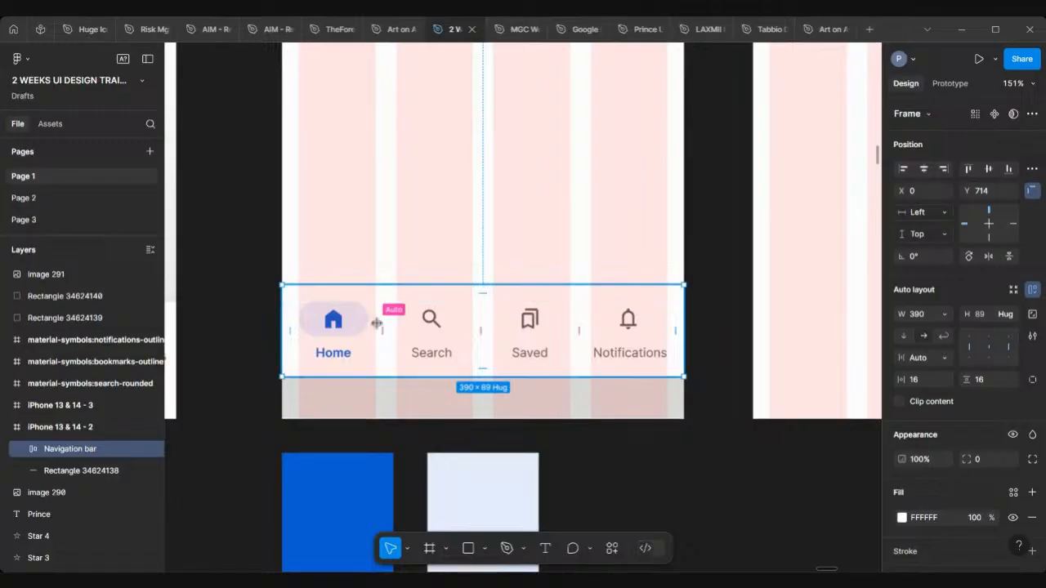
scroll(370, 324, "up", 2)
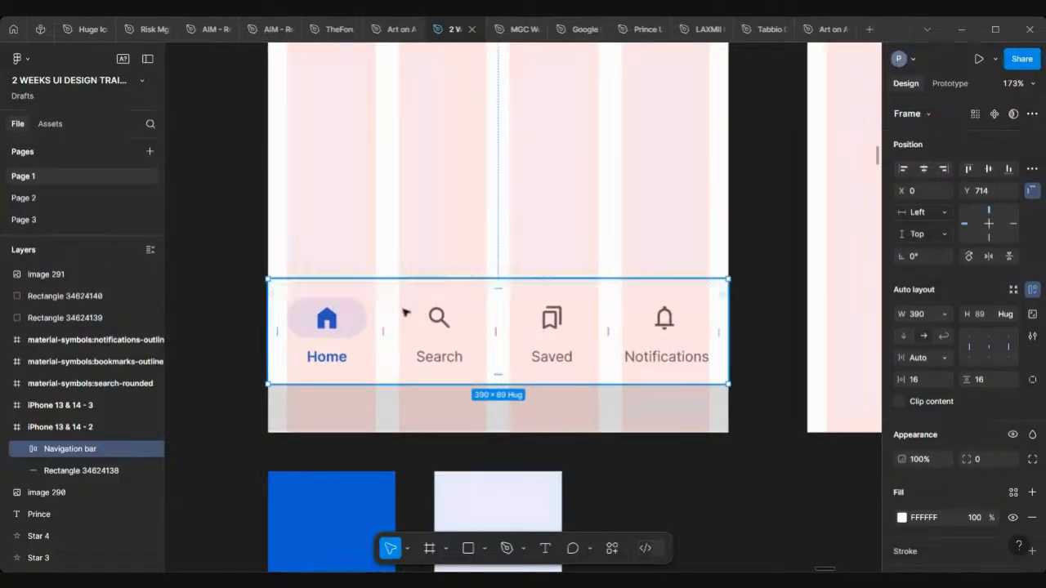
scroll(327, 331, "up", 3)
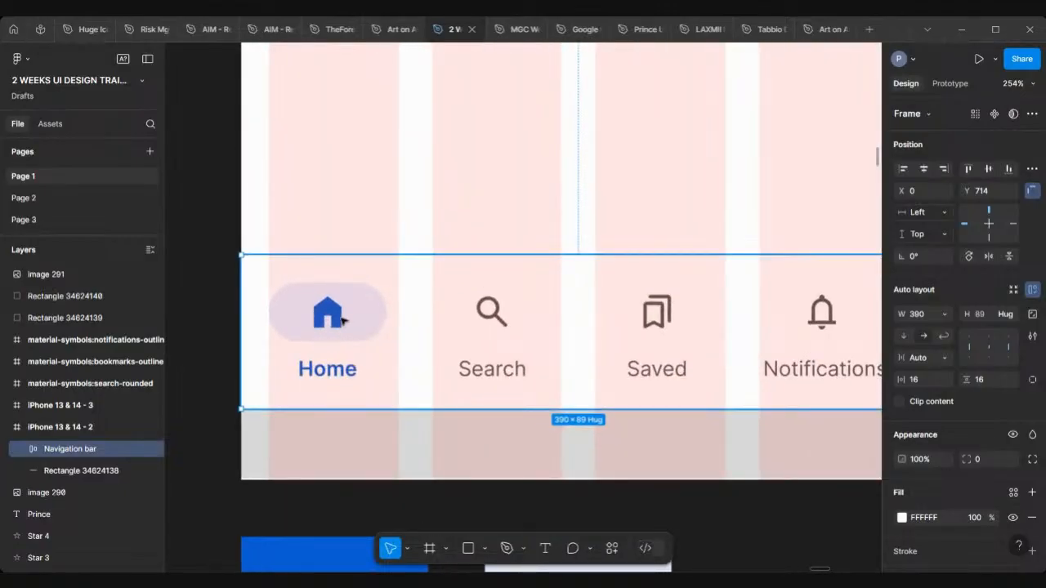
Step: Inspect the auto layout settings of the Home, Search and Saved items inside the navigation bar
left_click(342, 320)
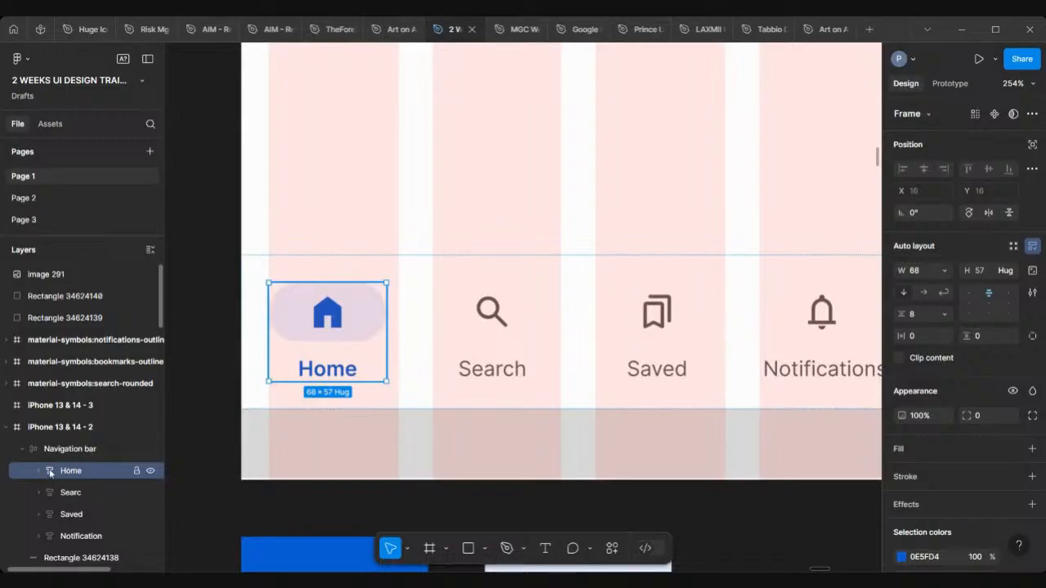
left_click(506, 323)
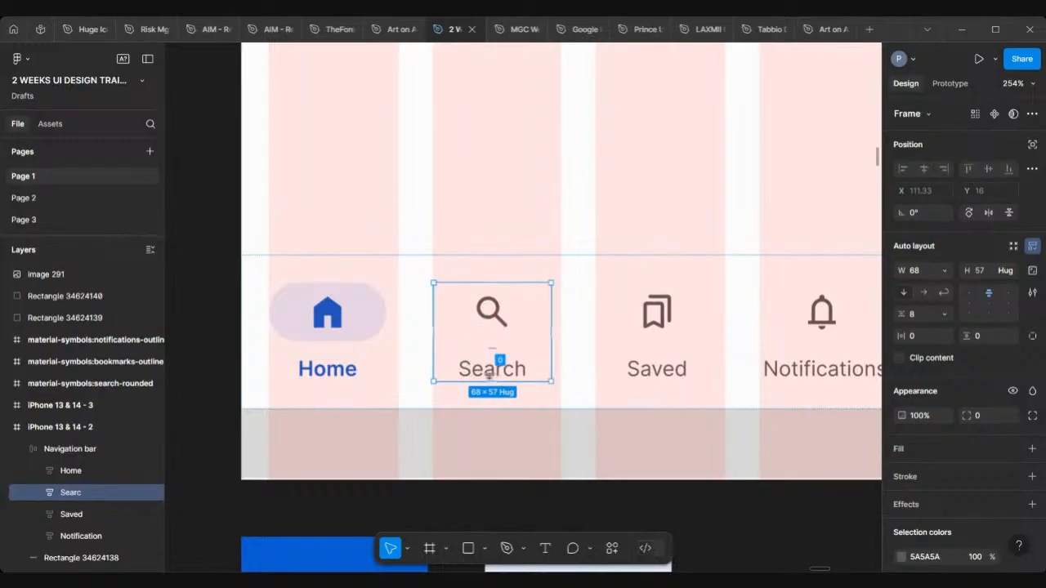
scroll(490, 376, "right", 3)
scroll(490, 376, "down", 2)
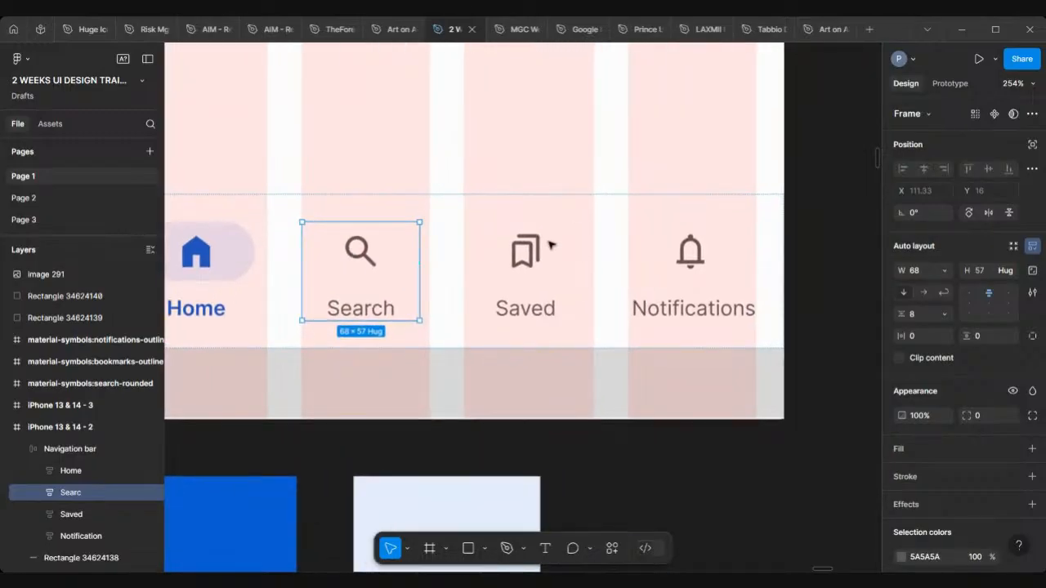
left_click(530, 248)
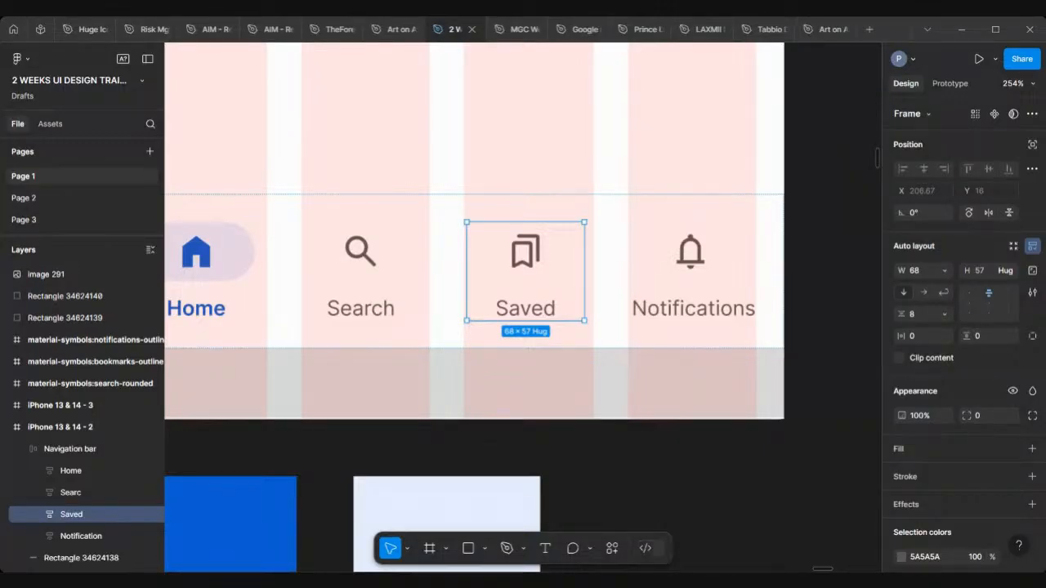
Step: Examine the whole navigation bar's item spacing and its horizontal and vertical padding at both ends of the frame
scroll(420, 257, "down", 5)
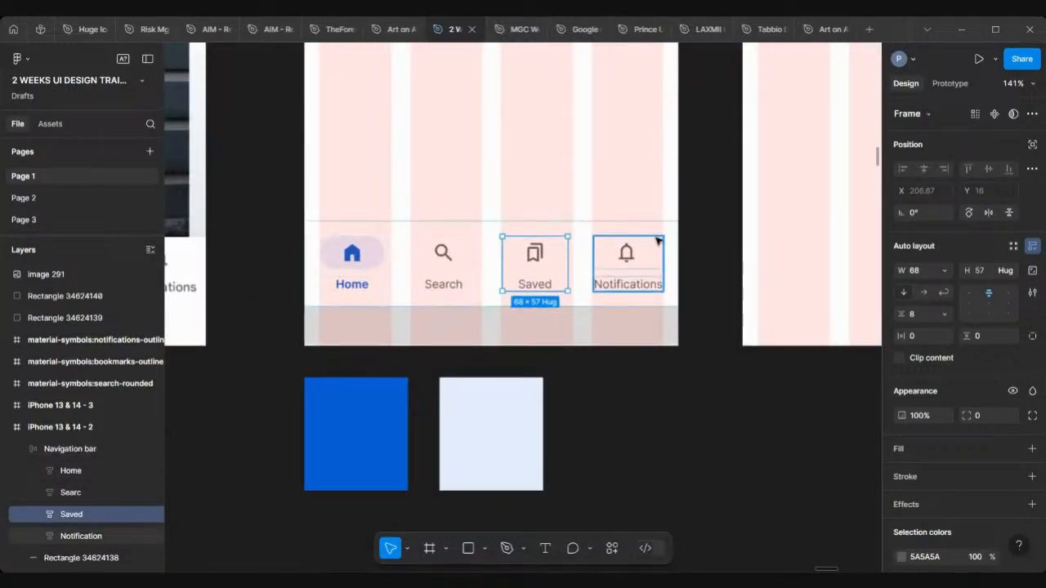
left_click(400, 224)
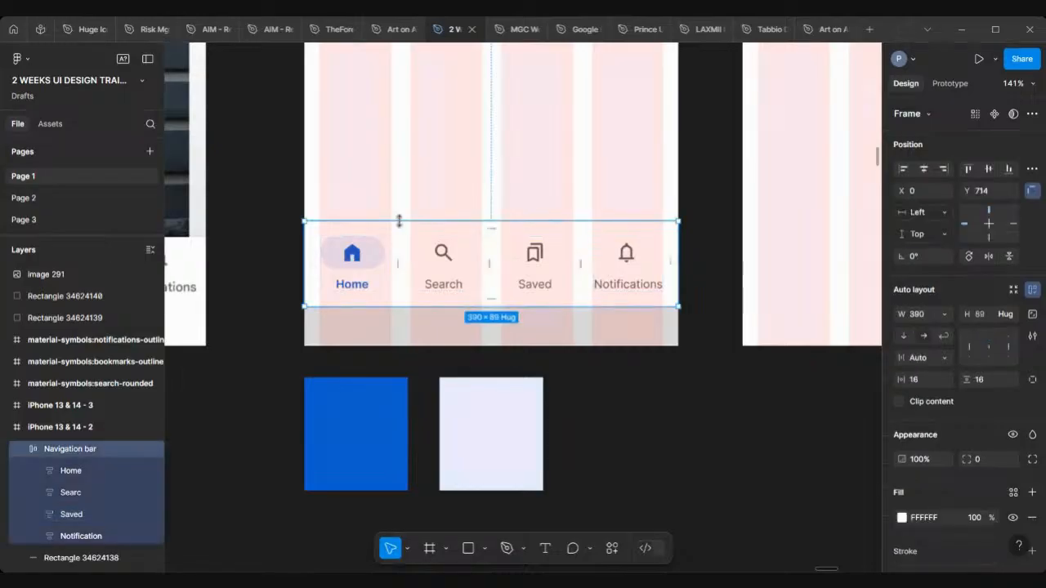
scroll(302, 221, "up", 5)
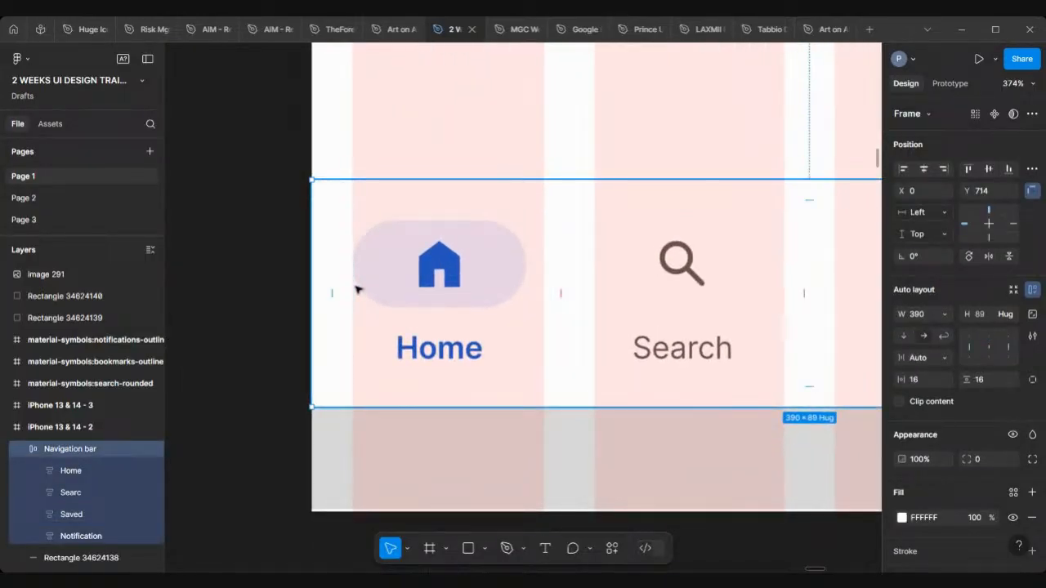
scroll(768, 363, "right", 3)
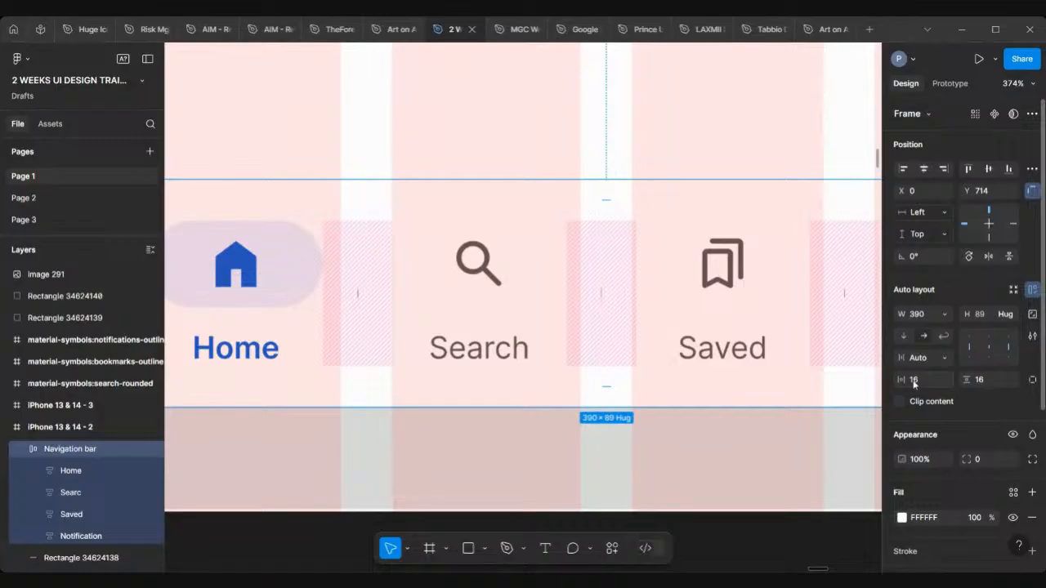
scroll(805, 323, "right", 10)
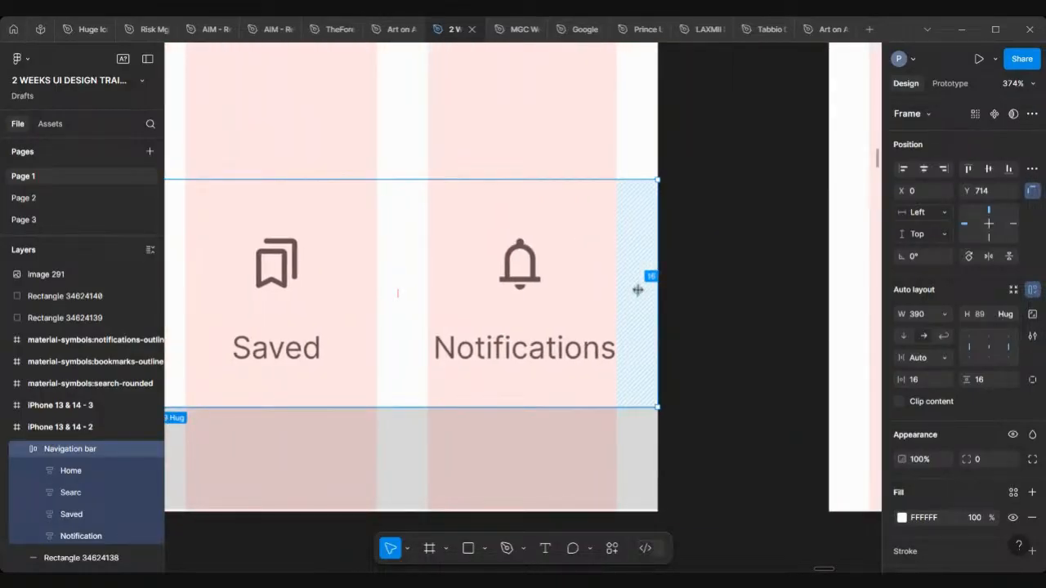
scroll(638, 289, "down", 5)
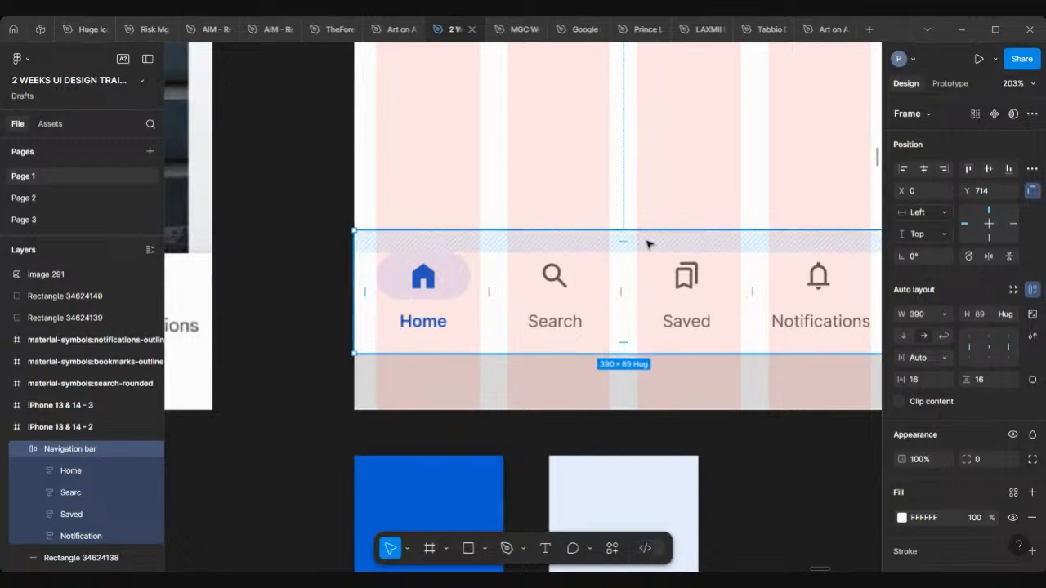
scroll(646, 243, "up", 3)
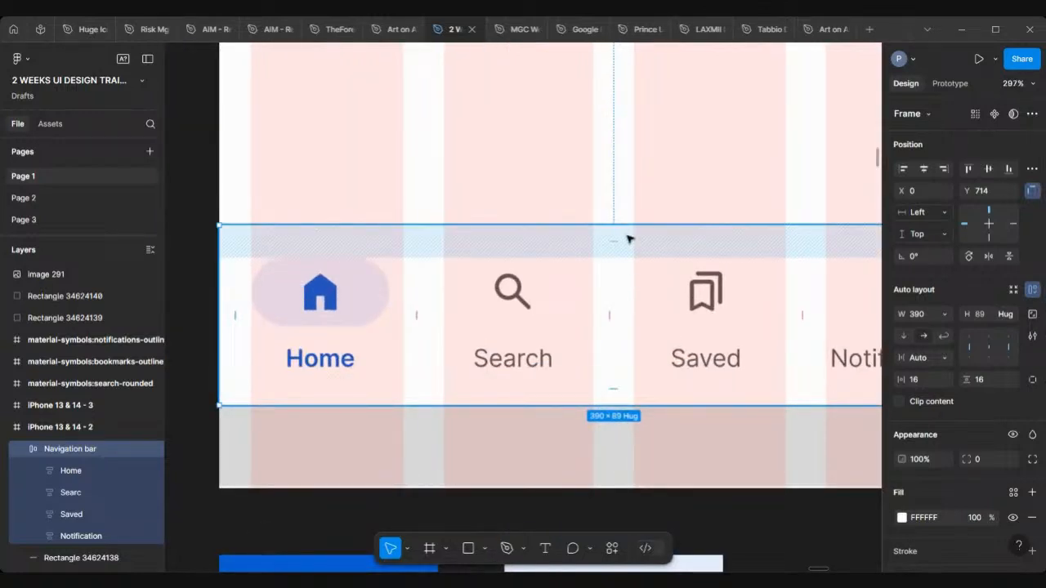
scroll(628, 239, "down", 2)
scroll(626, 240, "down", 2)
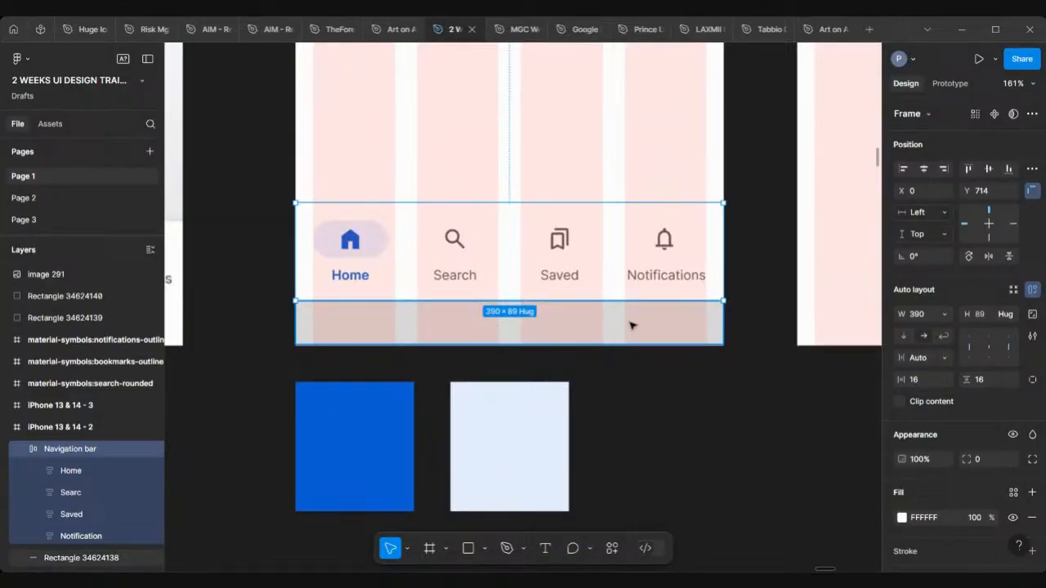
Step: Compare the Google home screen reference with the news feed screenshot placed below it, including their search and navigation bars
left_click(260, 296)
scroll(260, 296, "down", 10)
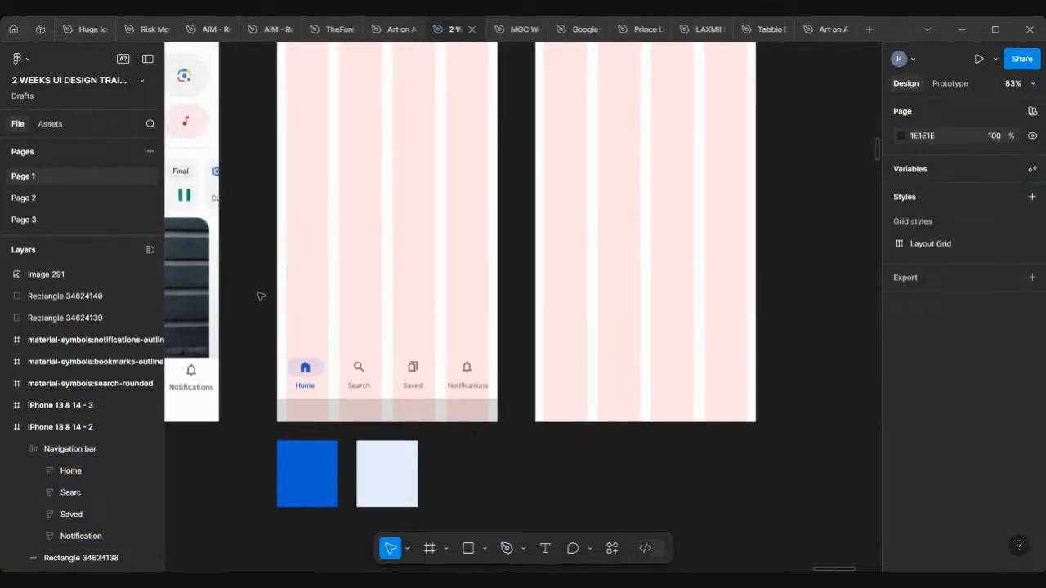
scroll(260, 296, "left", 5)
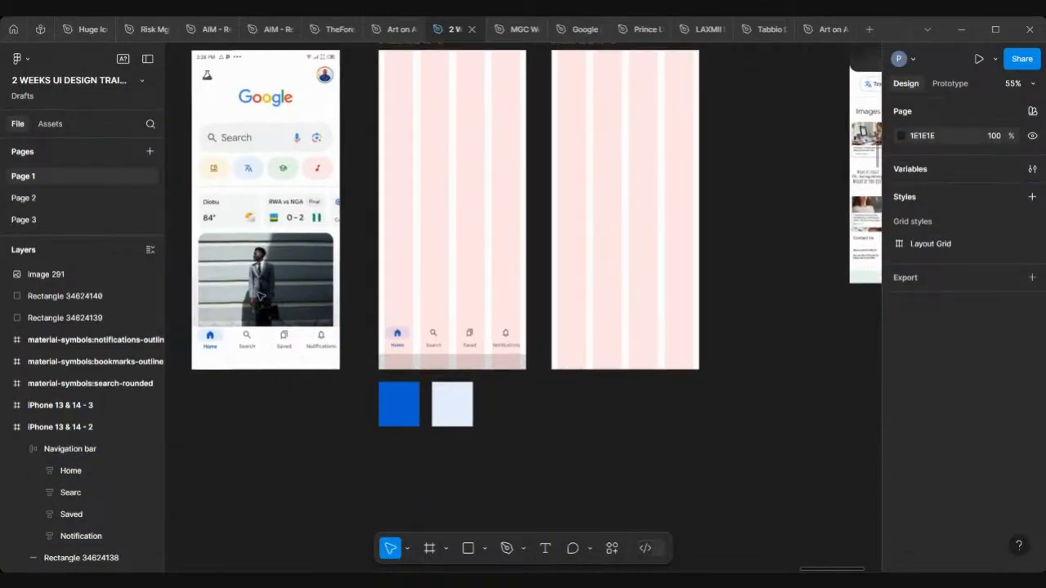
scroll(260, 296, "left", 2)
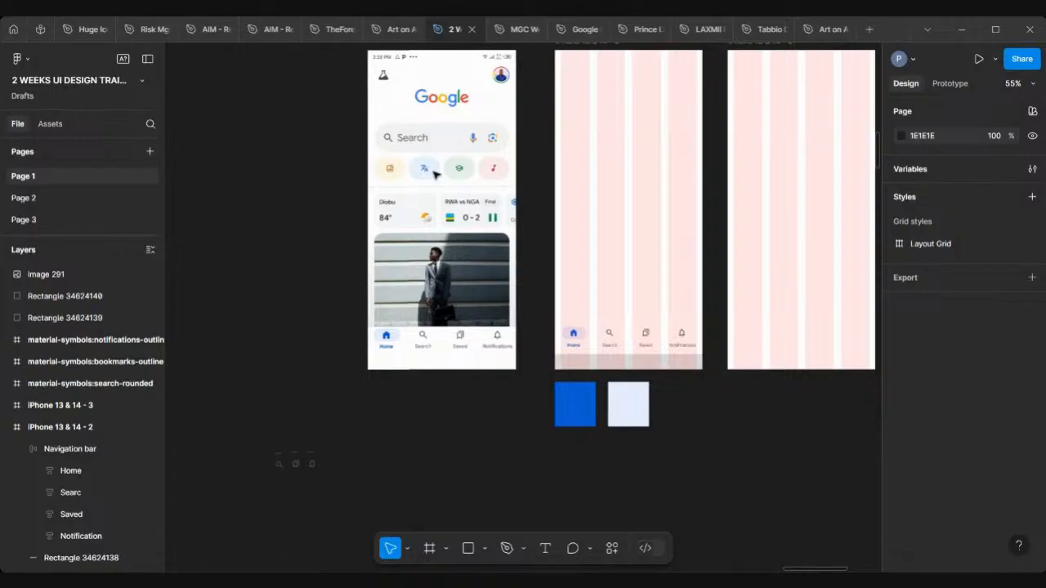
scroll(435, 174, "up", 3)
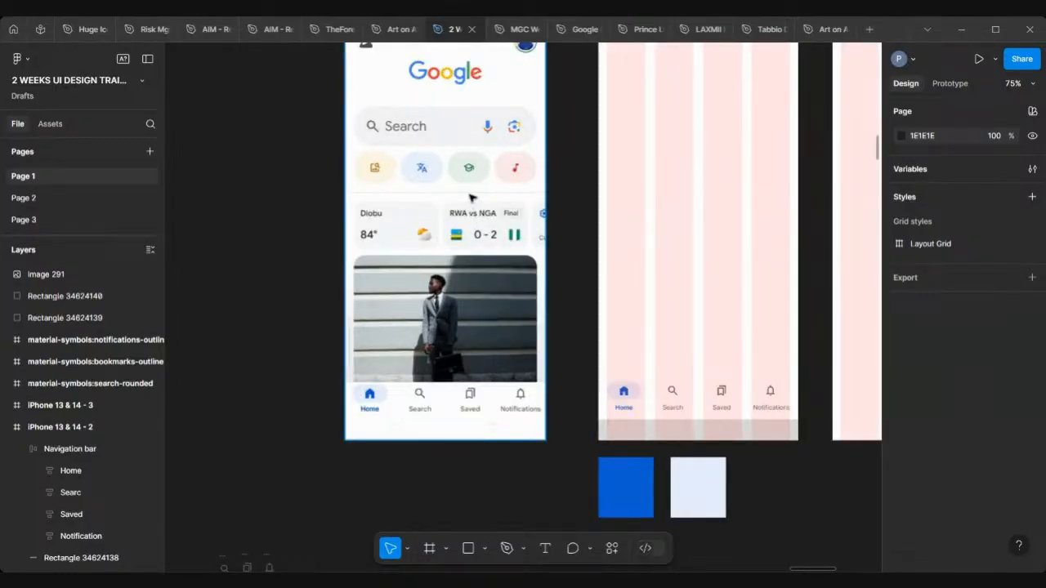
scroll(470, 198, "down", 5)
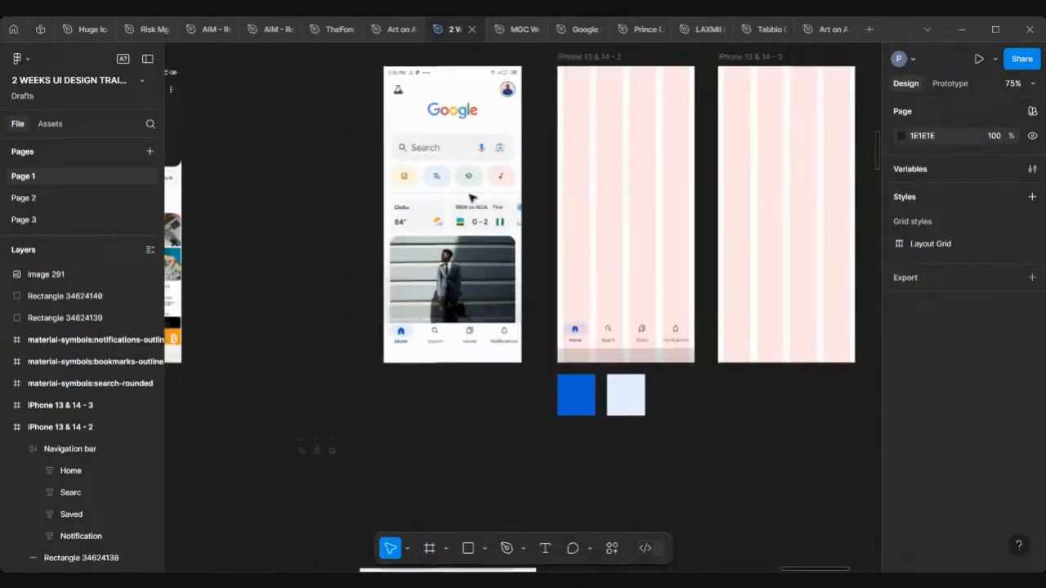
scroll(470, 198, "down", 5)
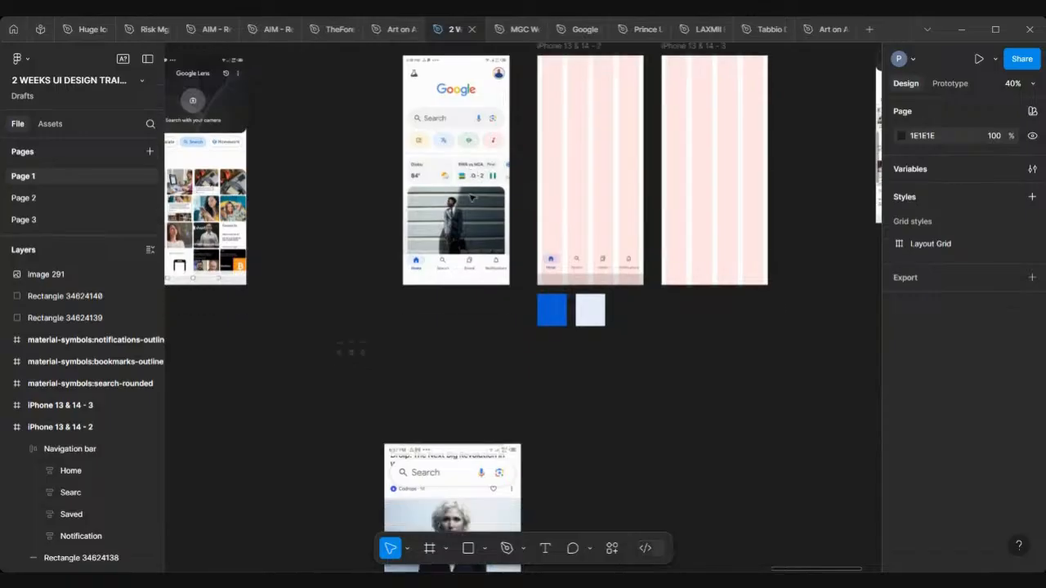
scroll(468, 384, "down", 4)
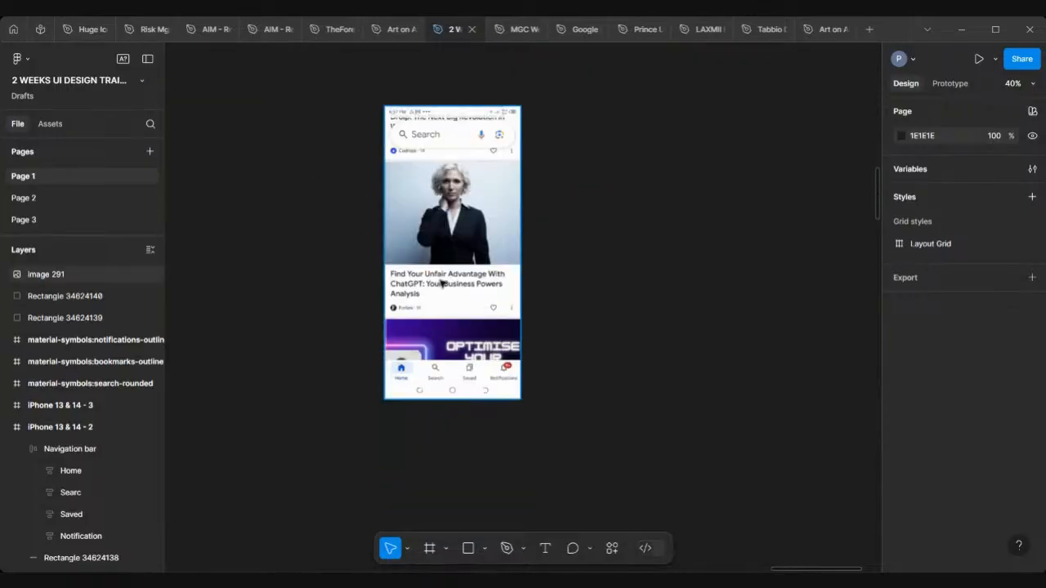
scroll(442, 283, "up", 5)
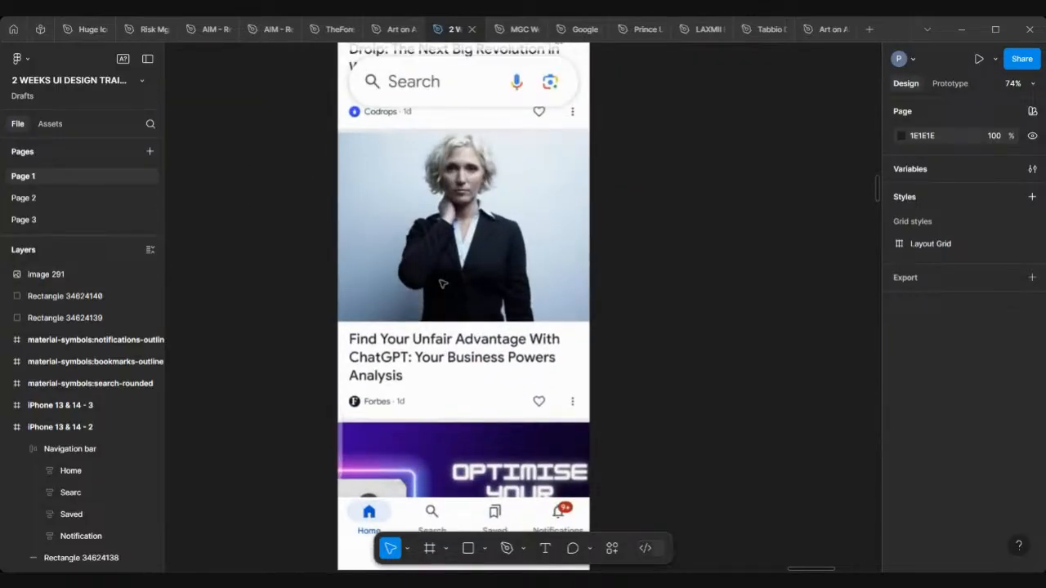
scroll(415, 217, "down", 6)
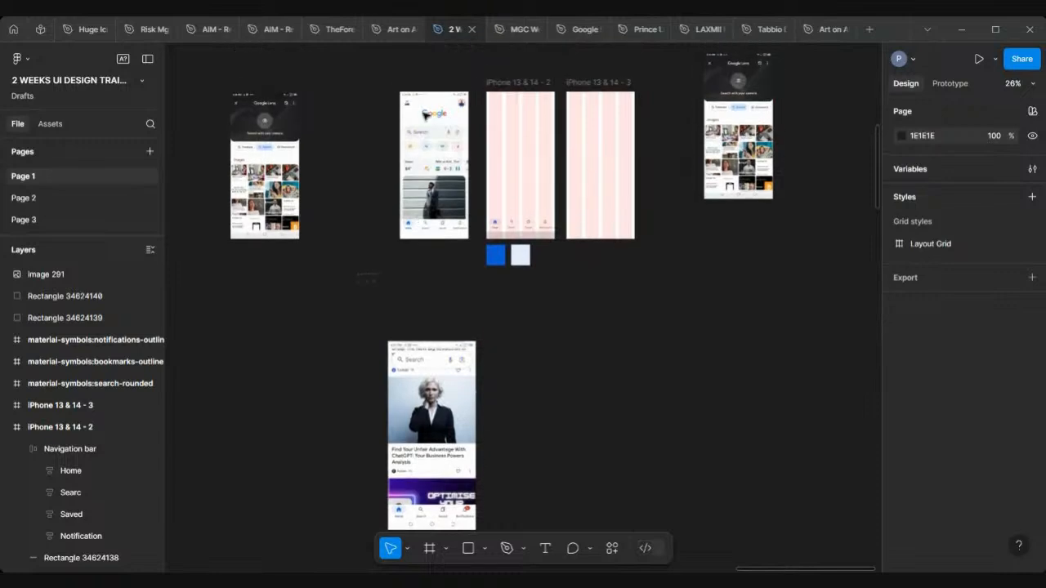
Step: Duplicate the Google home screen reference image and place the copy beside the news feed screenshot at X 2600, Y 215
left_click(439, 100)
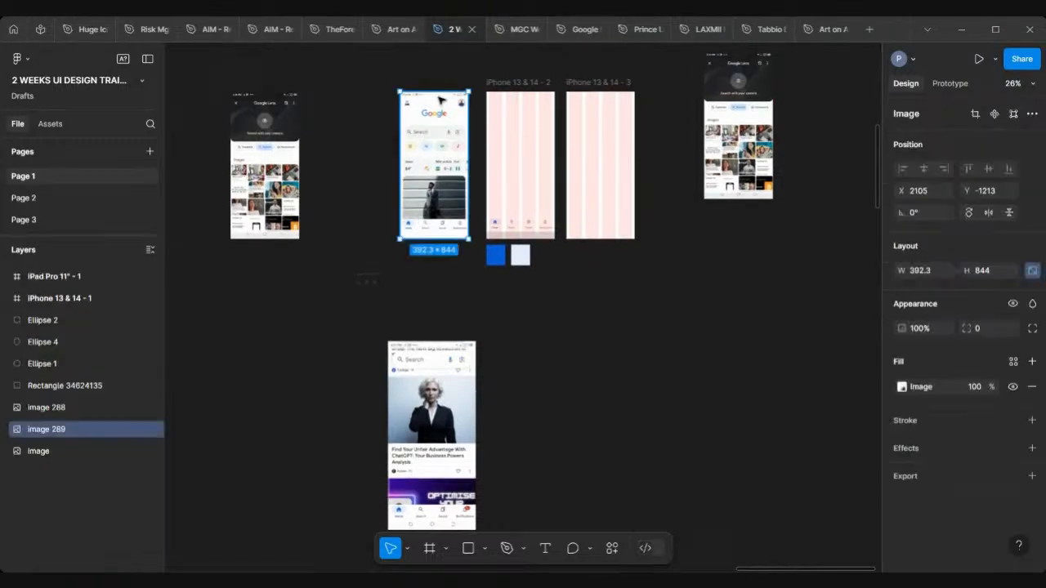
left_click_drag(436, 133, 524, 381)
scroll(524, 380, "down", 3)
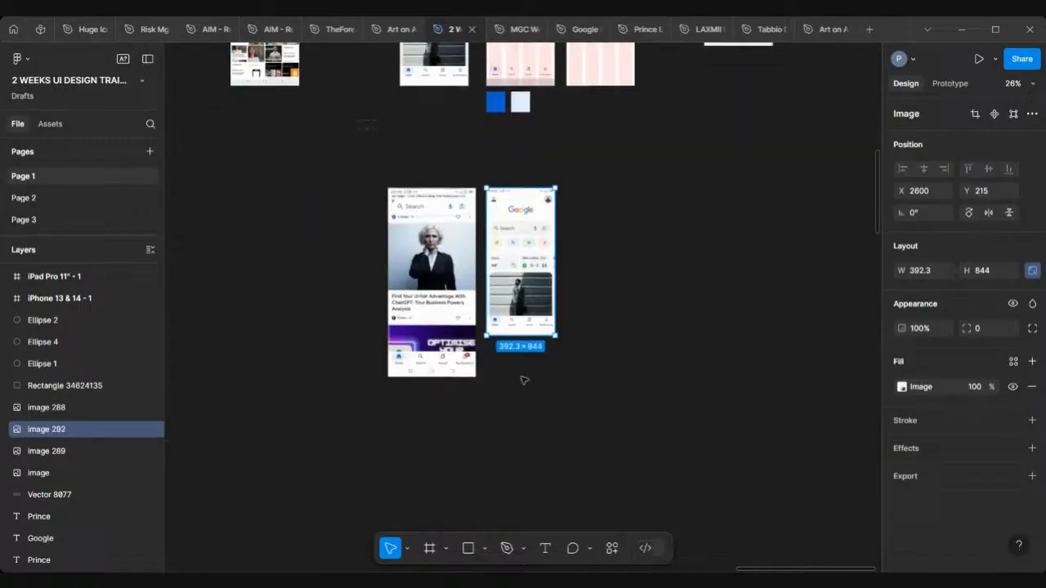
Step: Scale the copied Google home screen image proportionally to 505 × 1086.45, matching the size of the news feed screenshot beside it
scroll(525, 286, "up", 5)
key("k")
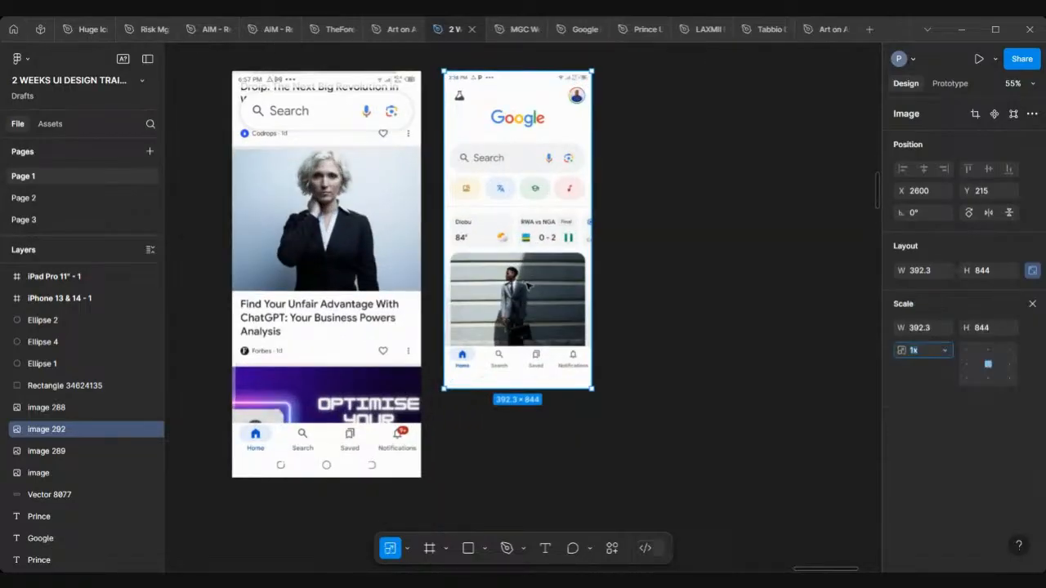
left_click_drag(593, 391, 633, 450)
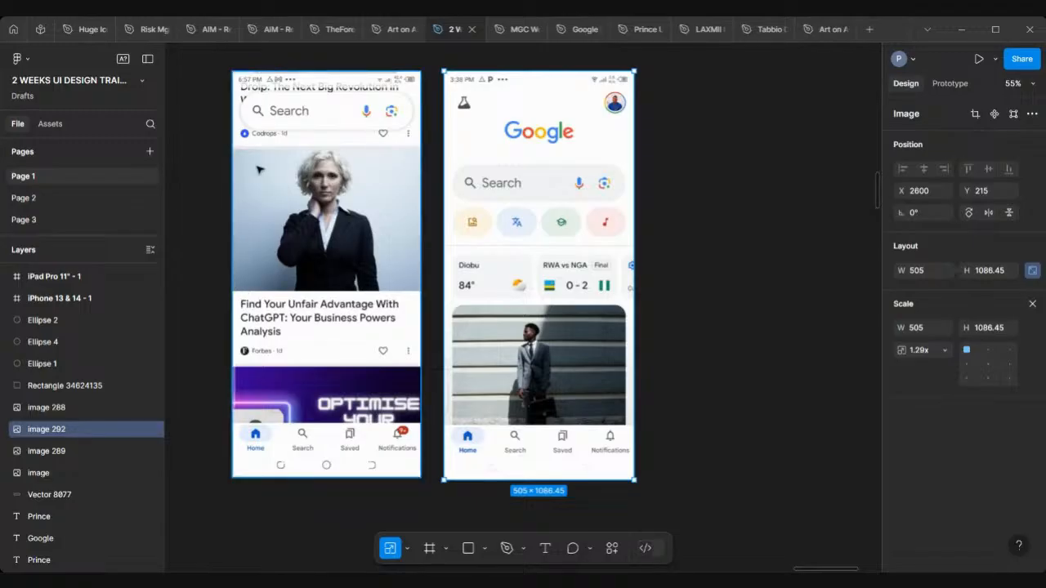
scroll(378, 266, "down", 3)
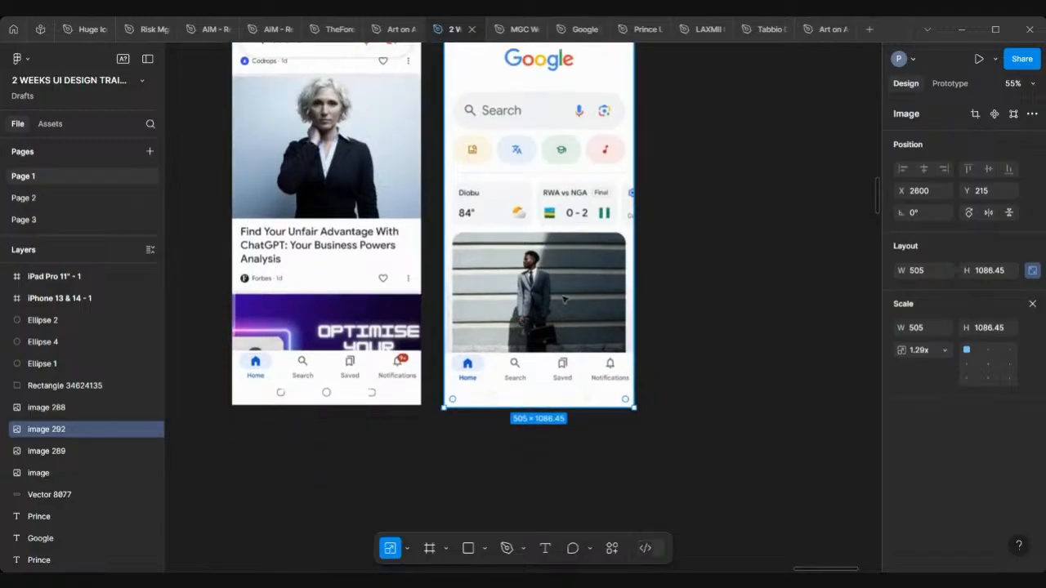
scroll(560, 264, "up", 1, "ctrl")
scroll(560, 264, "up", 1, "ctrl")
key("v")
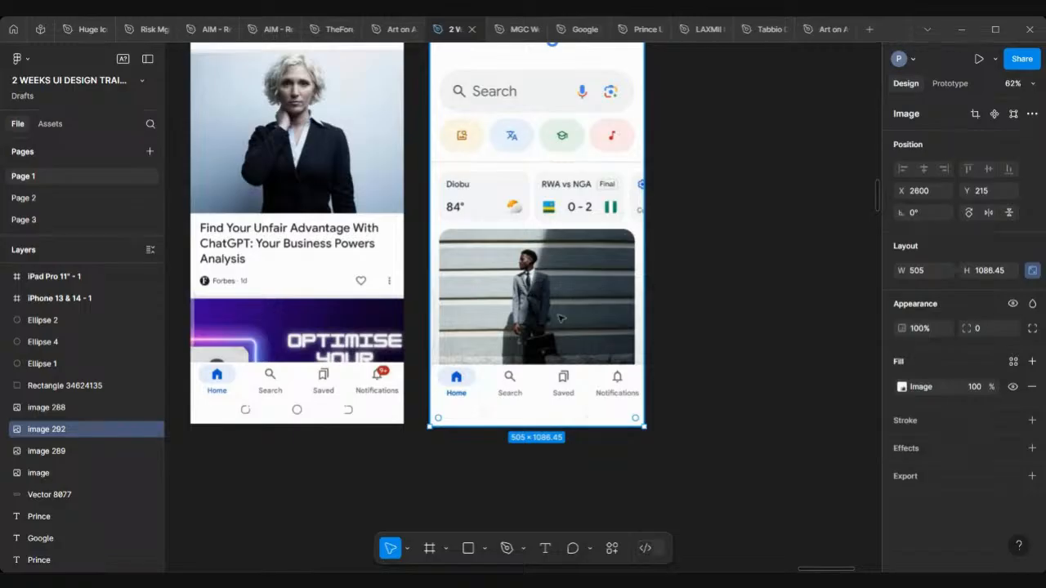
Step: Compare the news feed screenshot with the enlarged Google home screen, from their search bars and content cards down to their navigation bars
scroll(447, 252, "up", 4, "ctrl")
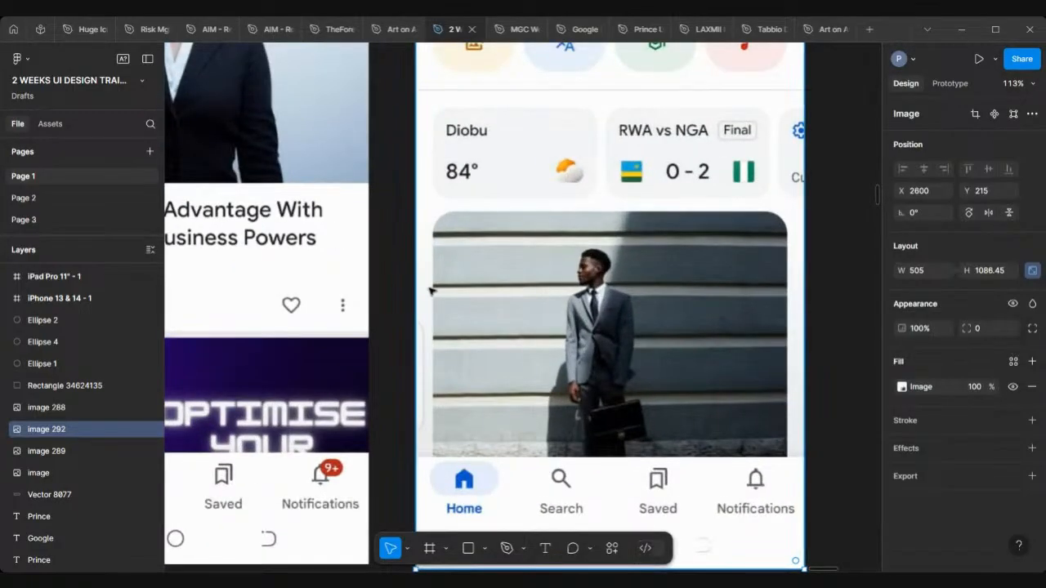
scroll(431, 290, "down", 4, "ctrl")
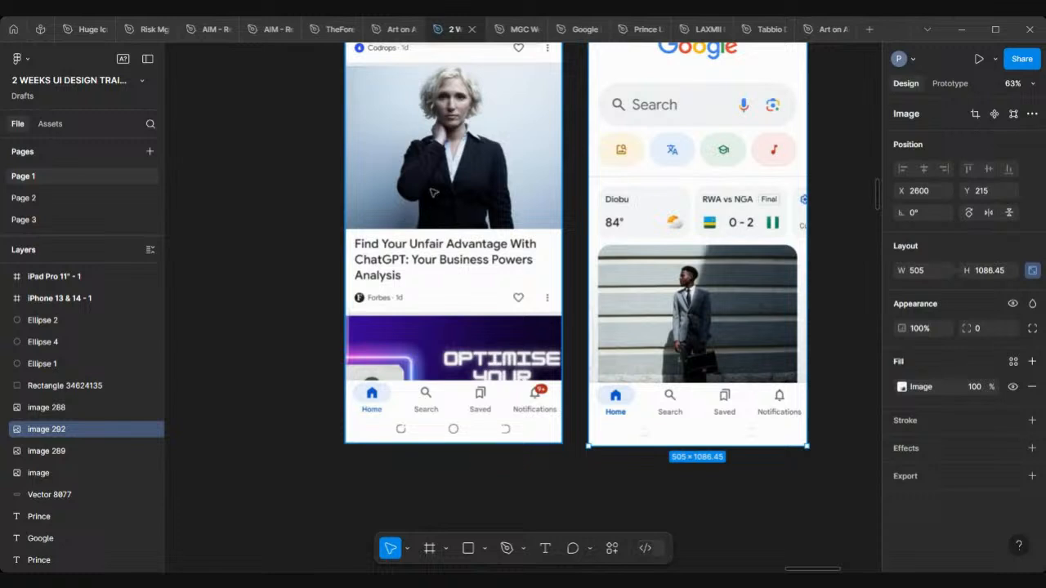
scroll(426, 219, "right", 3)
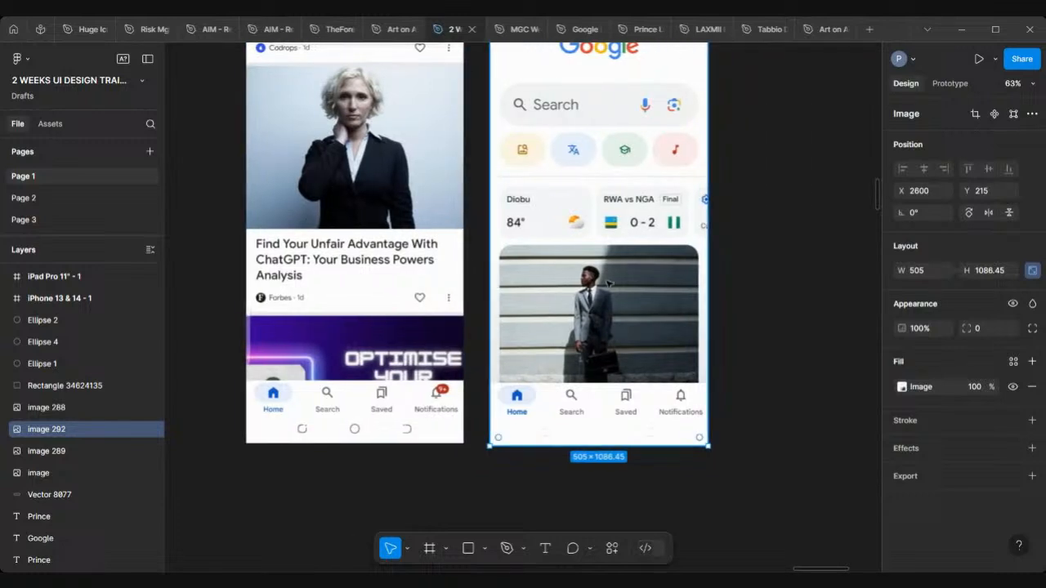
scroll(563, 301, "up", 2, "ctrl")
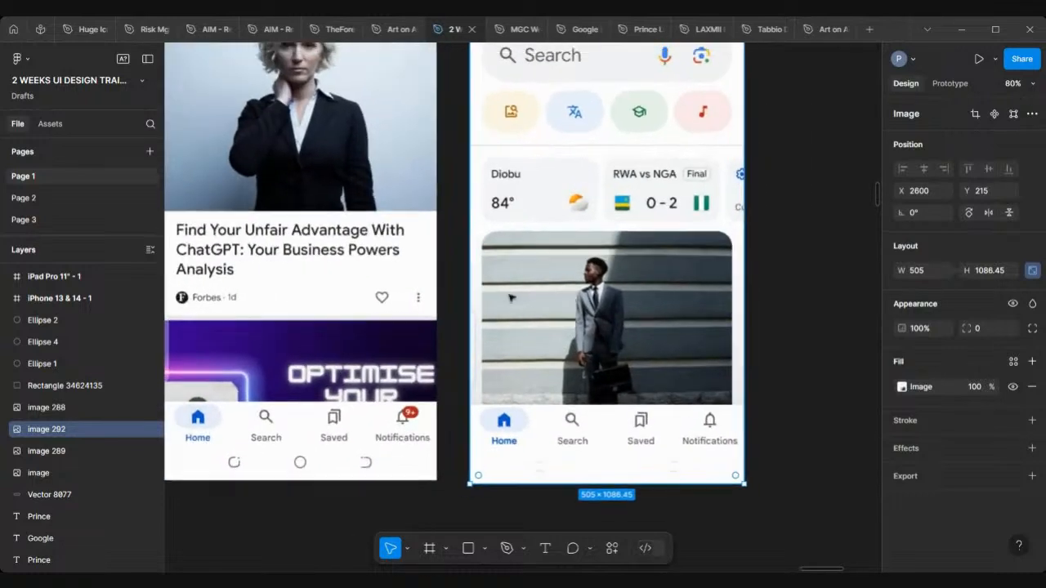
scroll(550, 167, "up", 3)
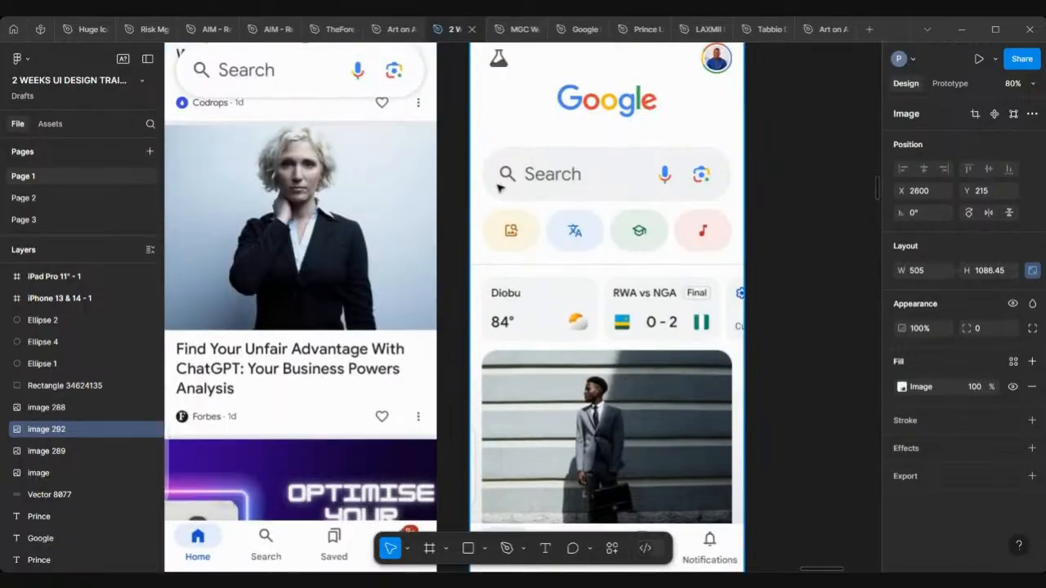
scroll(608, 183, "down", 1)
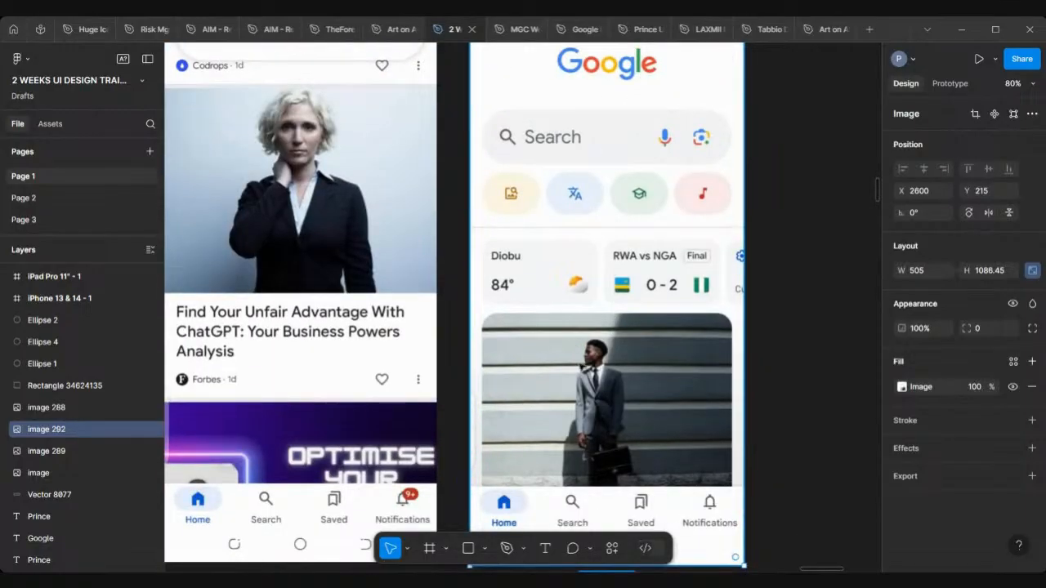
scroll(274, 240, "down", 4, "ctrl")
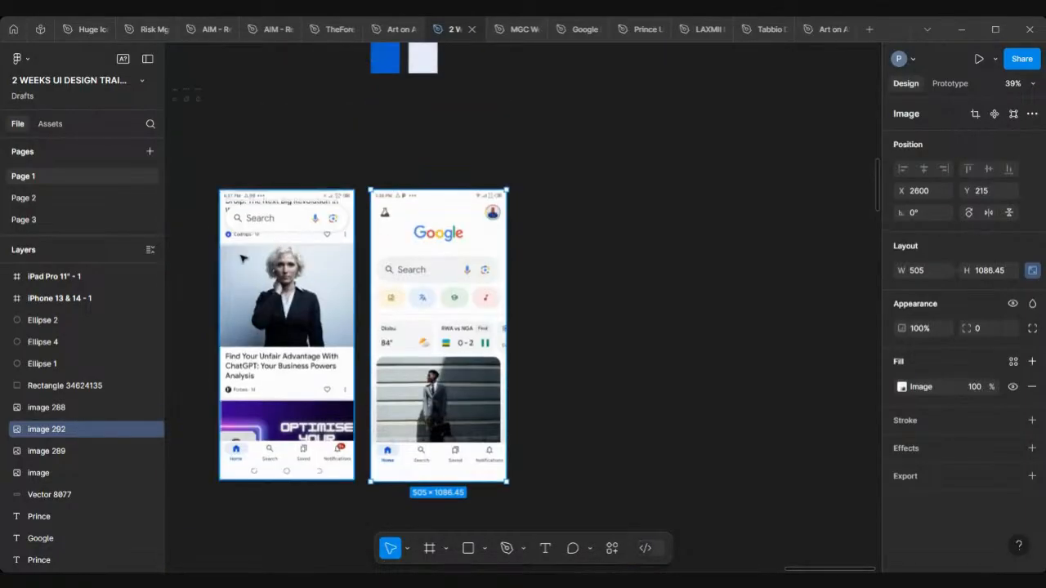
scroll(245, 252, "up", 2, "ctrl")
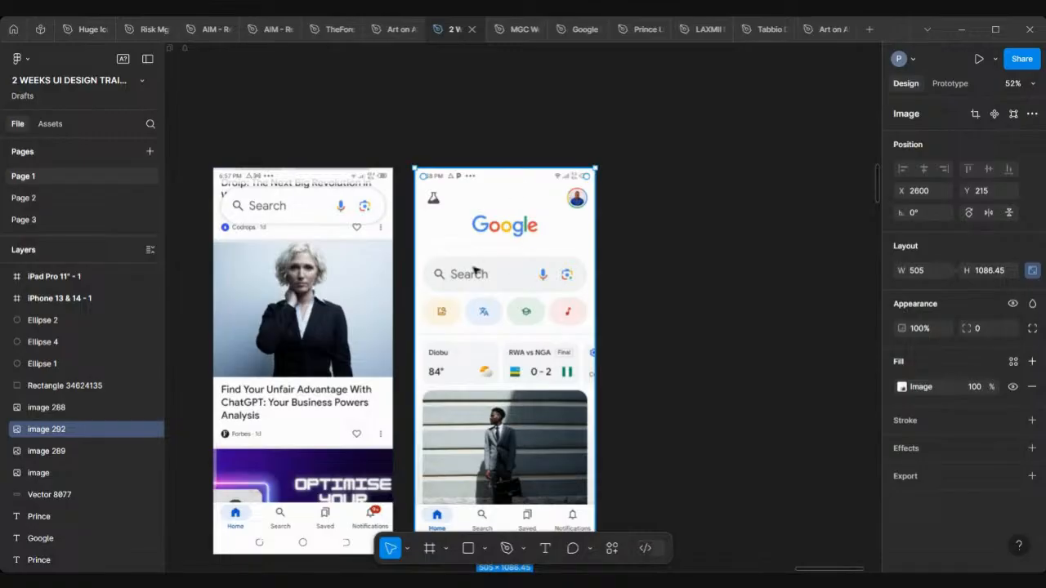
scroll(333, 199, "down", 5)
scroll(333, 198, "left", 2)
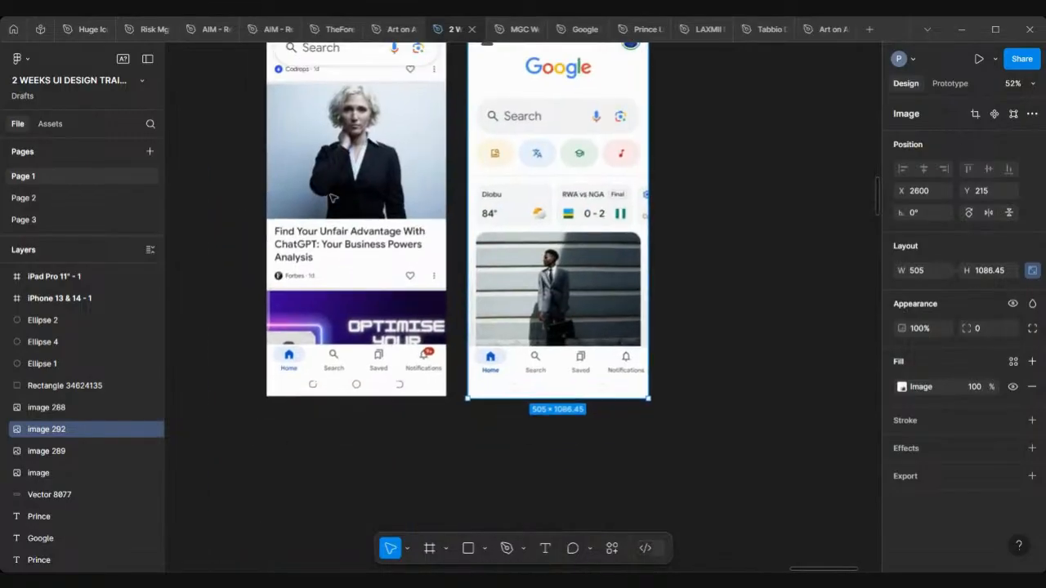
scroll(333, 199, "up", 2, "ctrl")
scroll(317, 255, "right", 1)
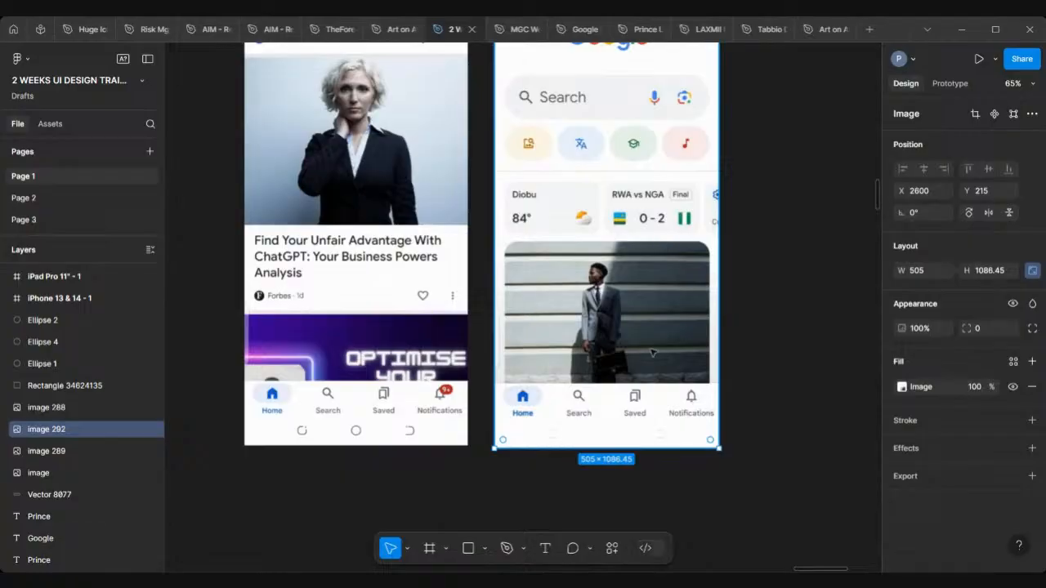
scroll(318, 239, "up", 2)
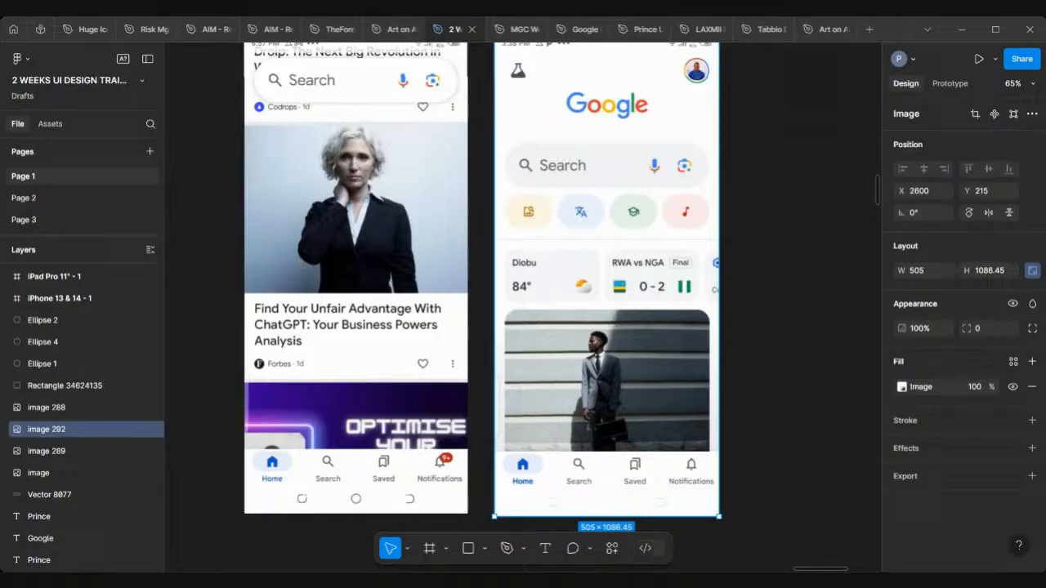
Step: Examine the iPhone 13 & 14 - 2 frame and its navigation bar against the header, search bar and cards of the original reference
scroll(483, 355, "down", 5, "ctrl")
scroll(479, 353, "up", 3)
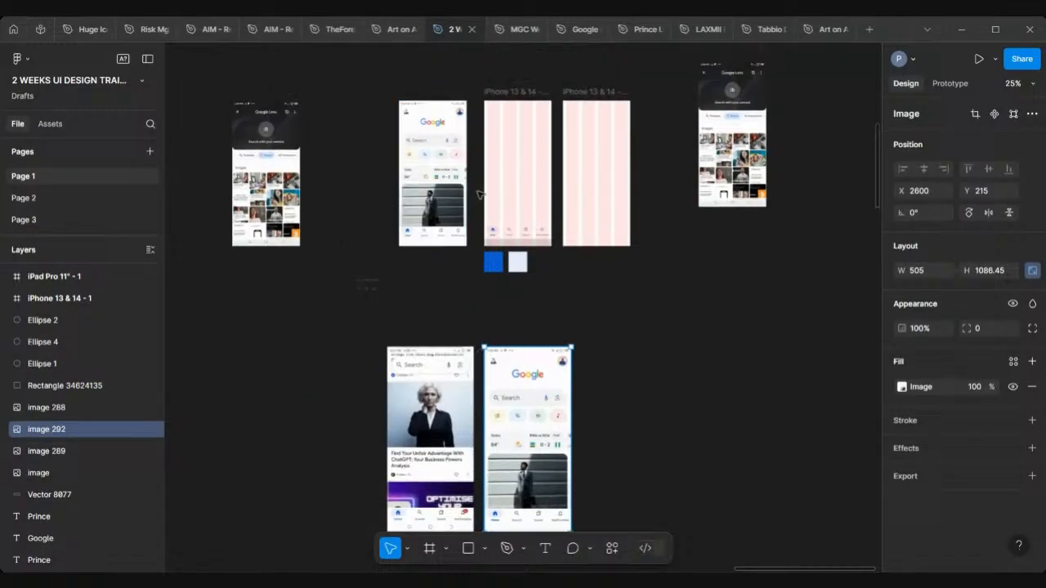
scroll(549, 224, "up", 3, "ctrl")
scroll(548, 225, "up", 3, "ctrl")
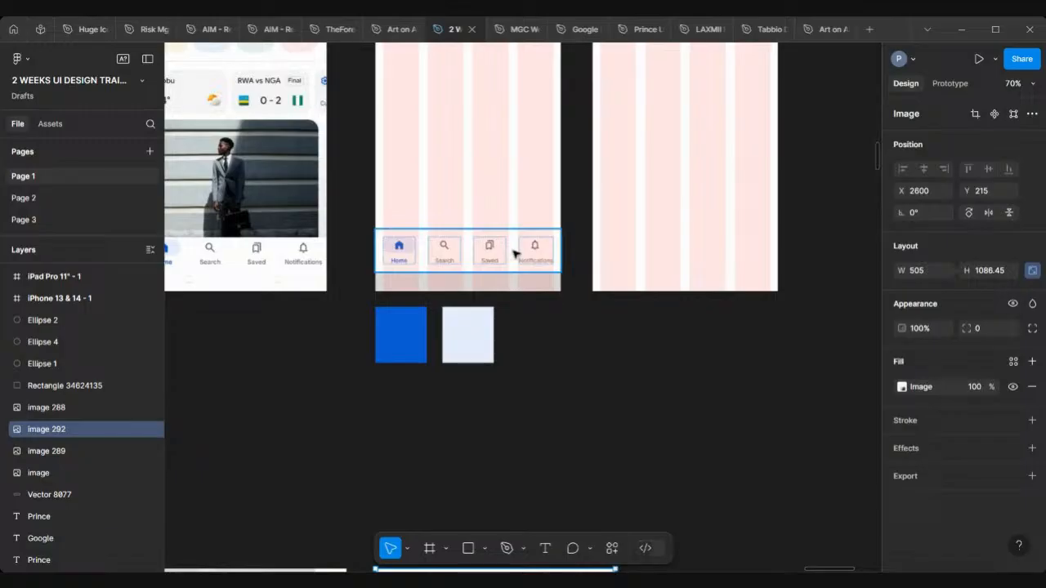
scroll(514, 252, "down", 3, "ctrl")
scroll(554, 303, "up", 1)
scroll(455, 244, "up", 5, "ctrl")
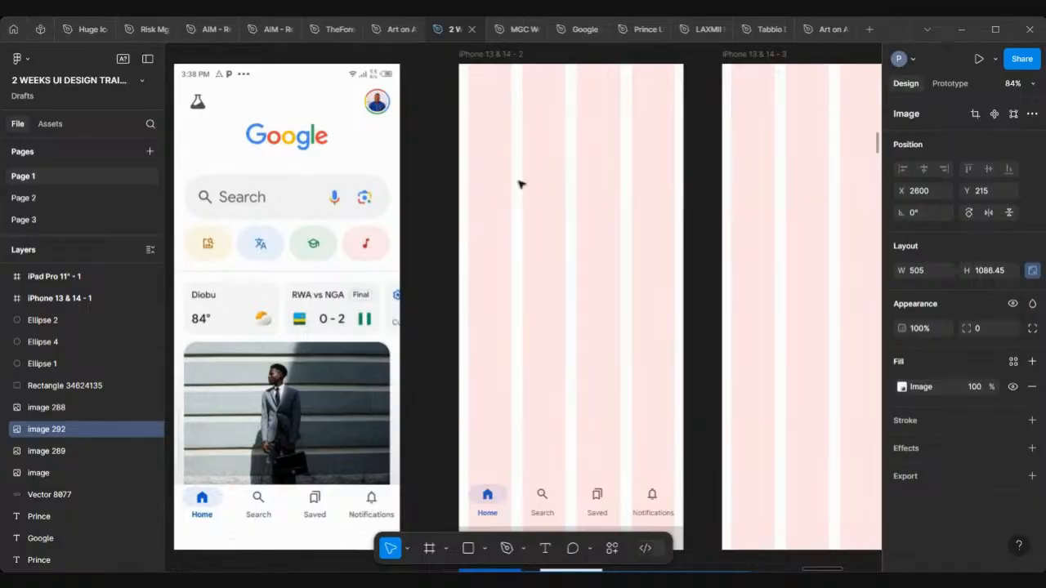
scroll(518, 182, "down", 3, "ctrl")
scroll(546, 135, "up", 2, "ctrl")
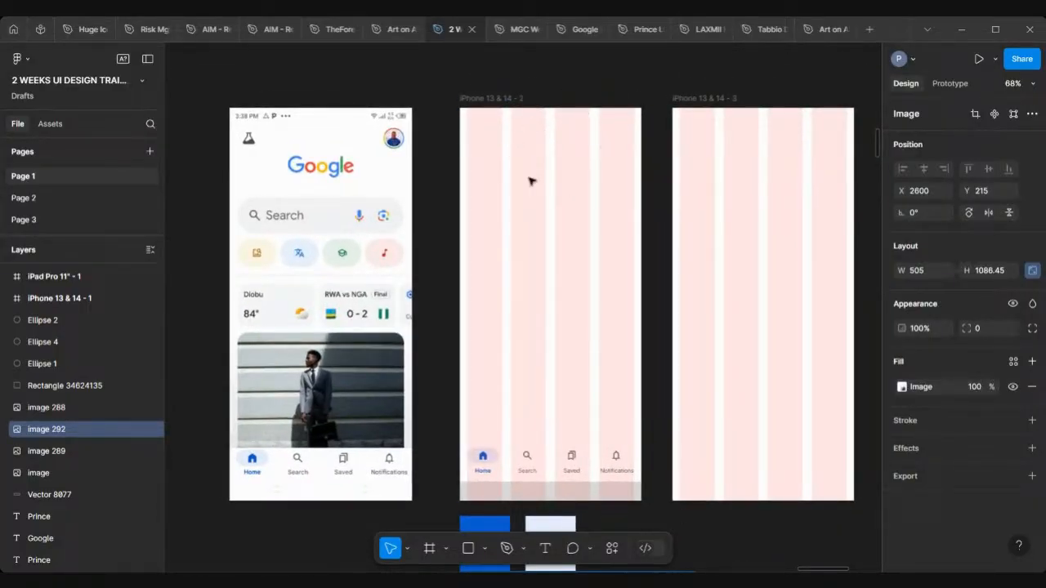
scroll(529, 181, "up", 3, "ctrl")
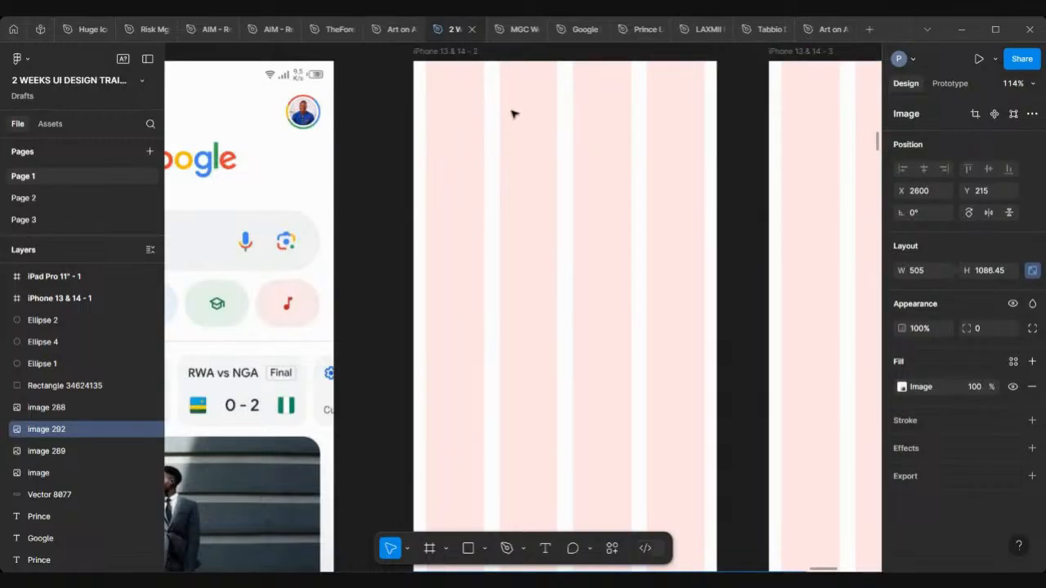
scroll(515, 114, "left", 3)
scroll(515, 114, "down", 2, "ctrl")
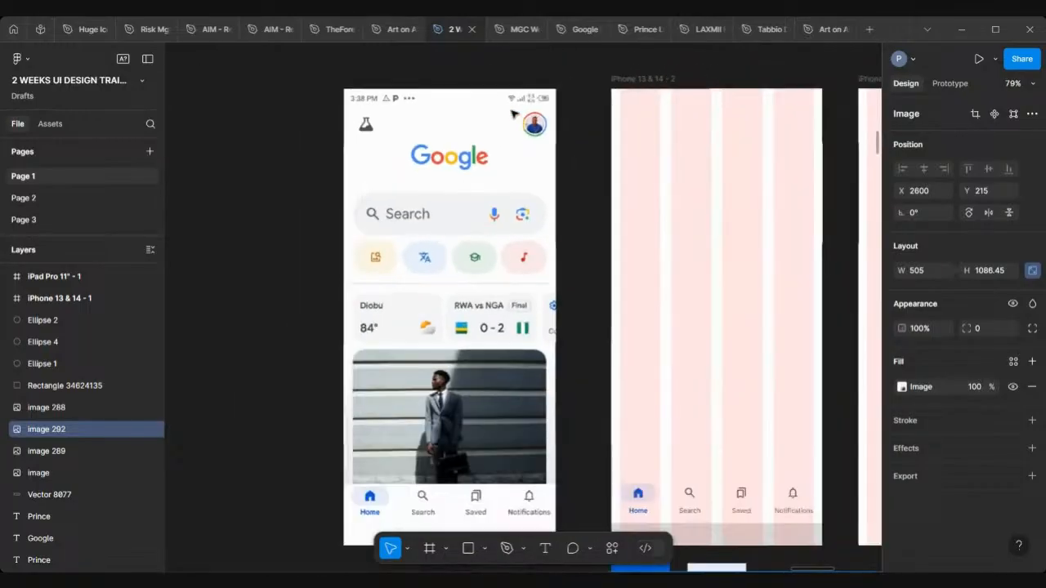
scroll(515, 114, "right", 1)
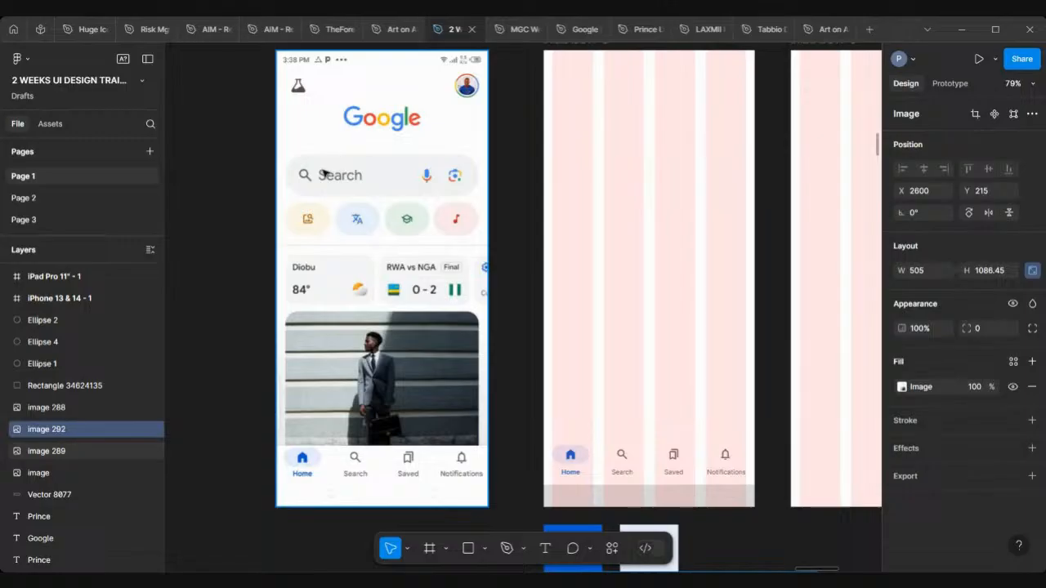
Step: Find the Iconify plugin by searching the plugins for "ICO" and run it
scroll(324, 174, "down", 3)
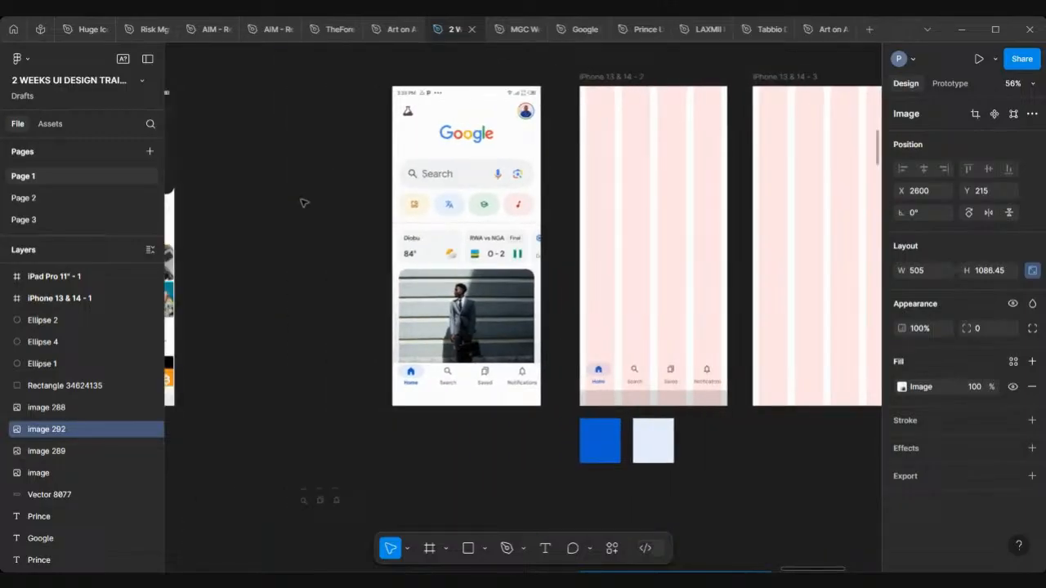
right_click(302, 205)
mouse_move(335, 316)
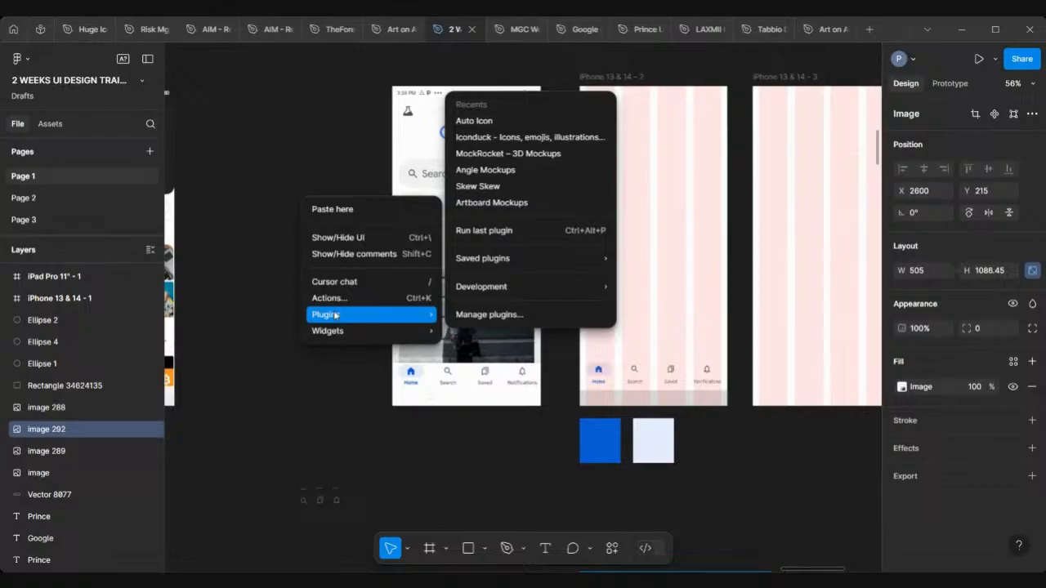
left_click(234, 300)
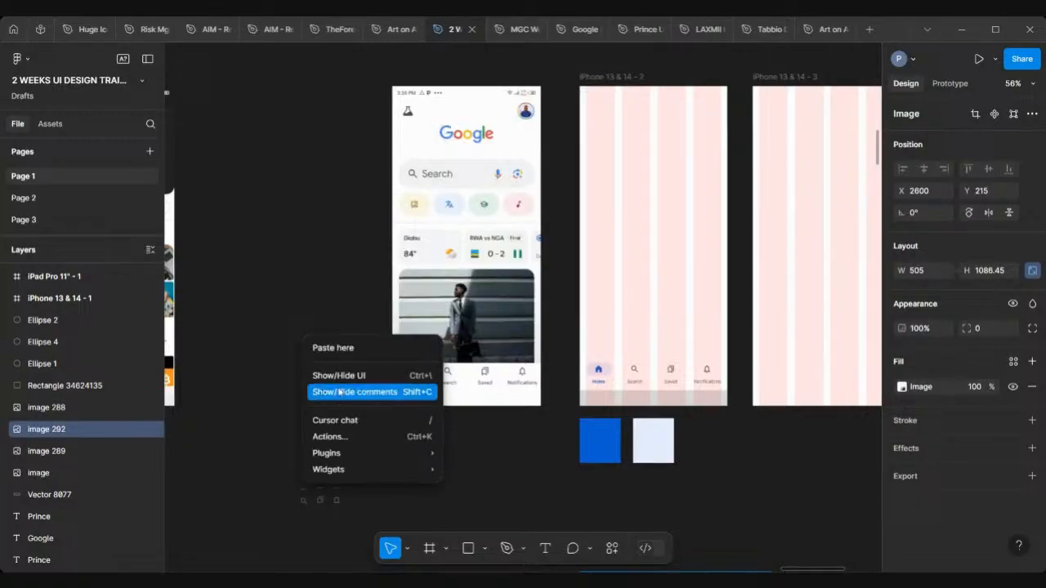
mouse_move(336, 455)
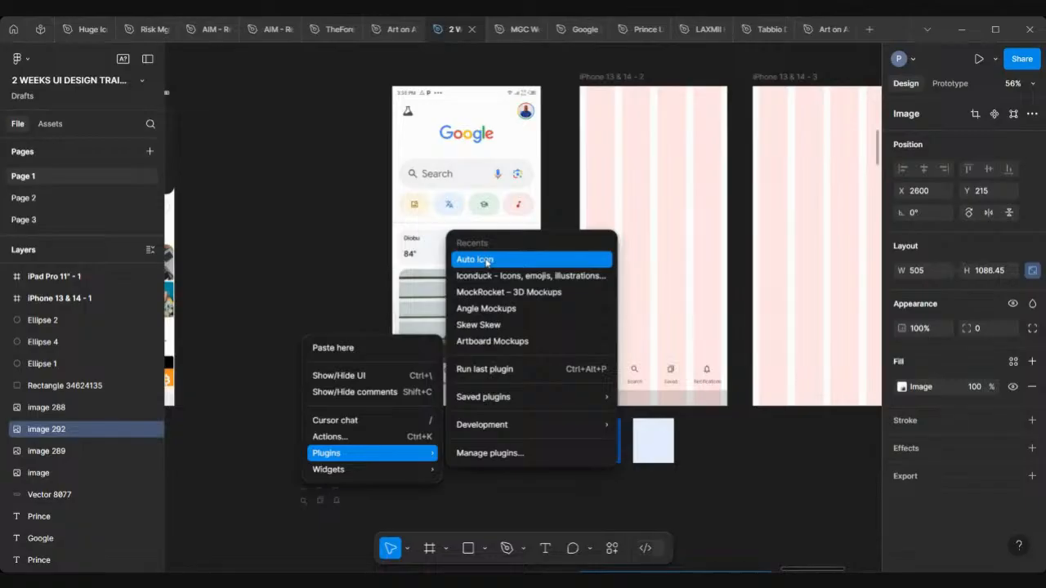
left_click(515, 455)
type("ICO")
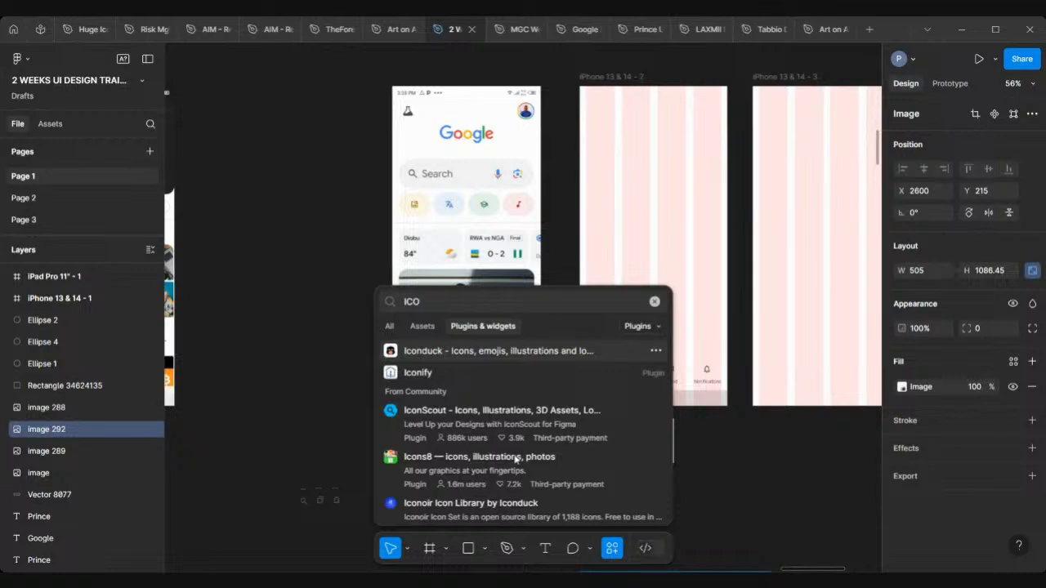
left_click(445, 377)
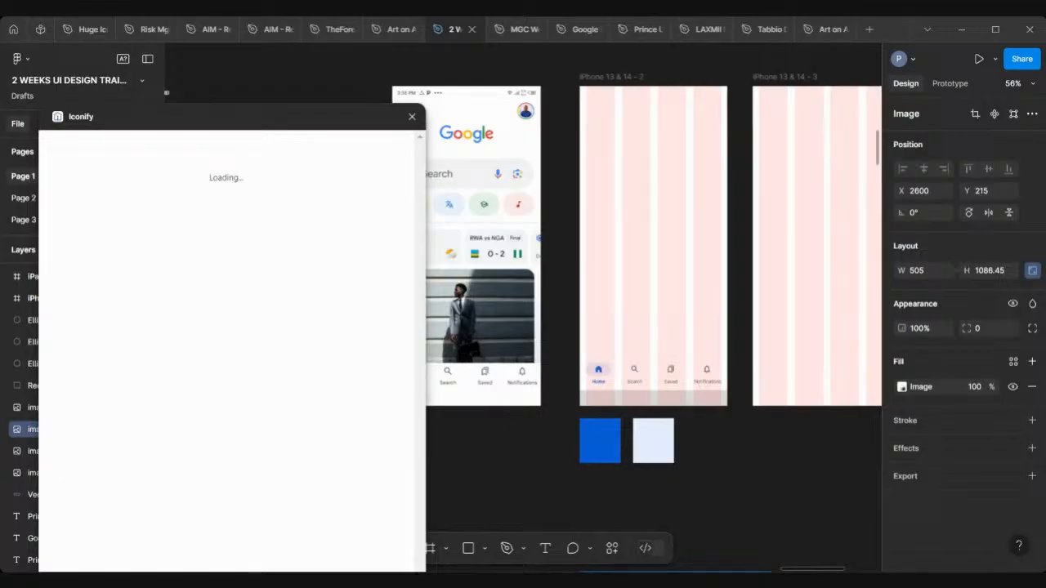
Step: Search the Iconify icon library for "GOOGLE"
left_click(100, 166)
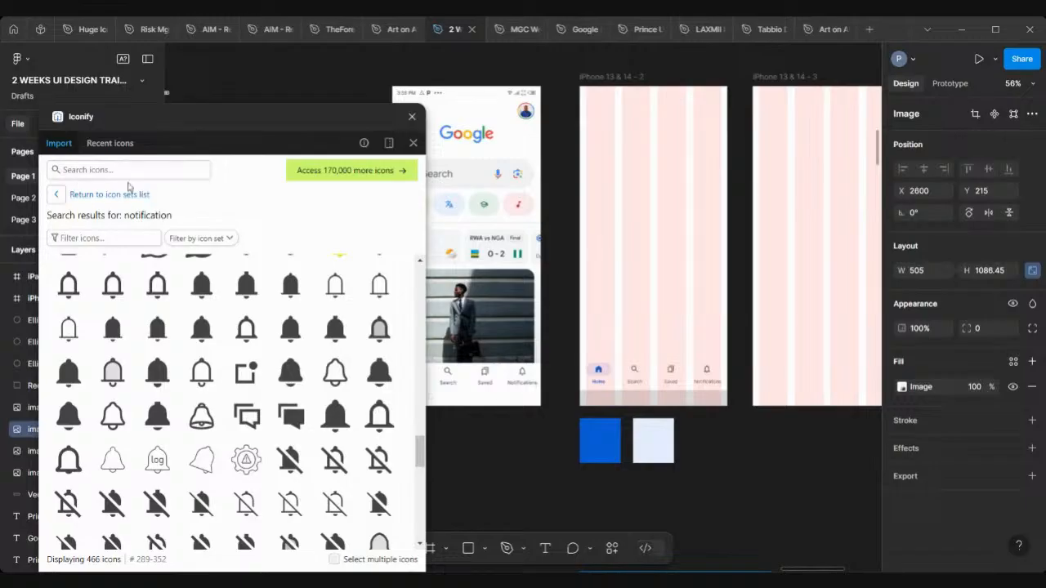
left_click(92, 171)
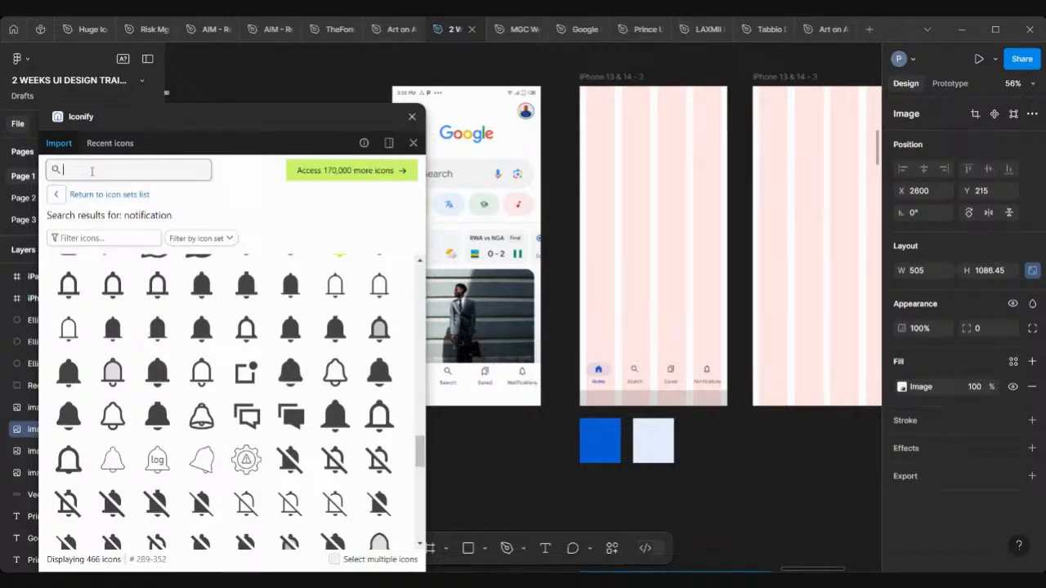
type("GO")
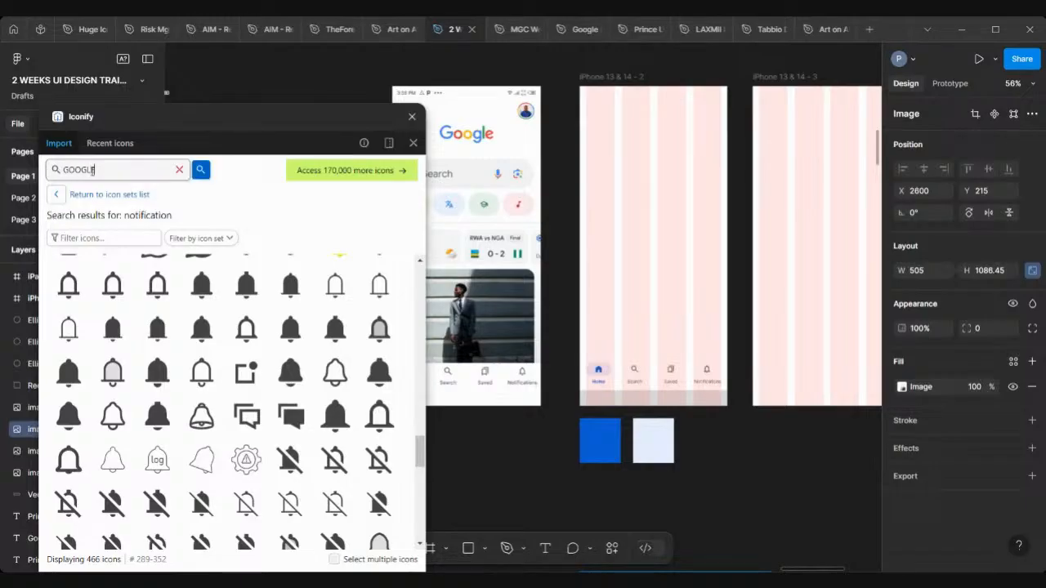
type("OGLE")
key("Return")
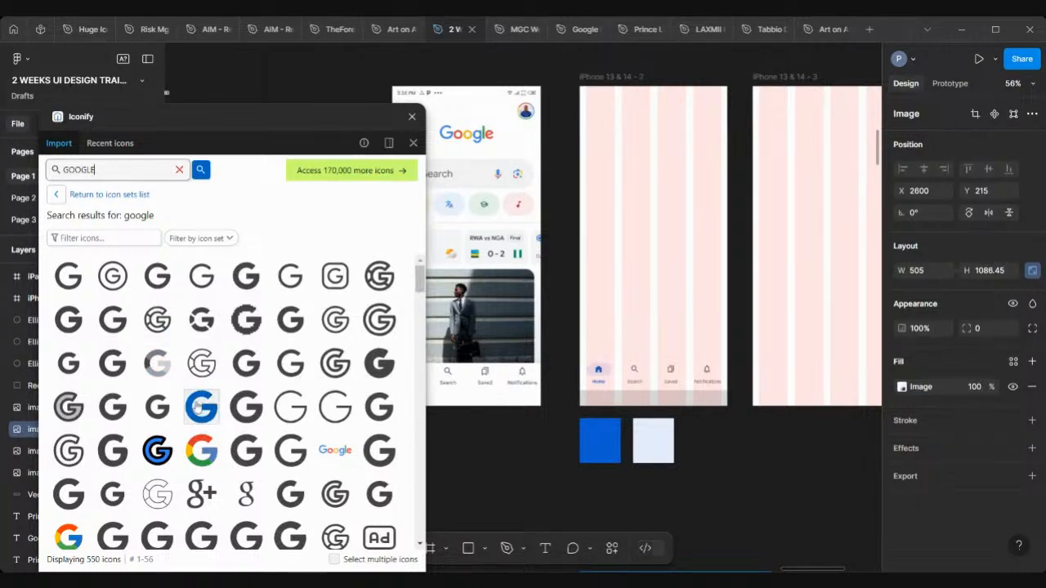
Step: Import the multicolour Google wordmark logo into the iPhone 13 & 14 - 2 frame at about X 129, Y 323
scroll(199, 406, "down", 2)
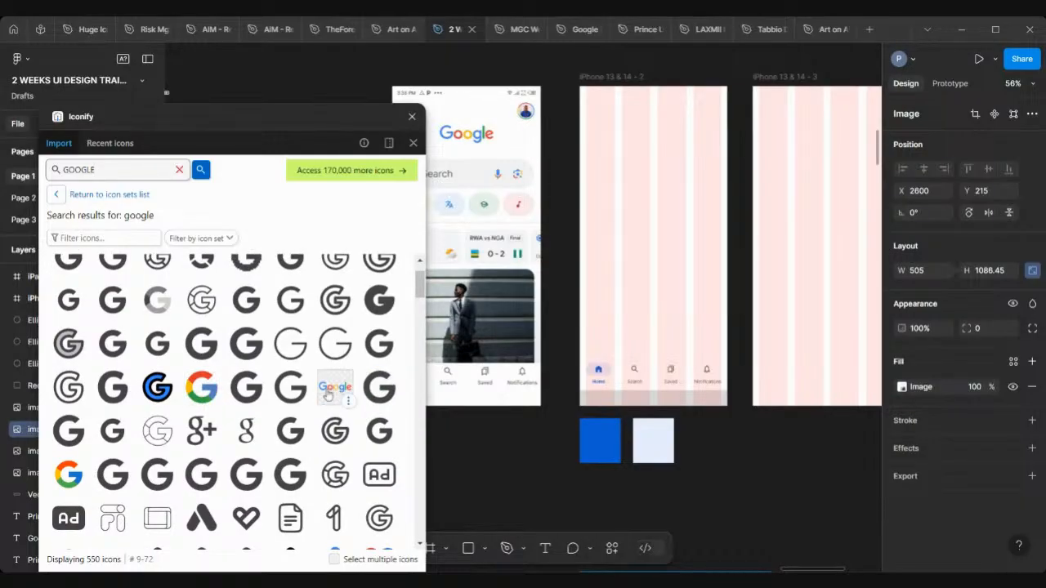
left_click_drag(339, 391, 643, 216)
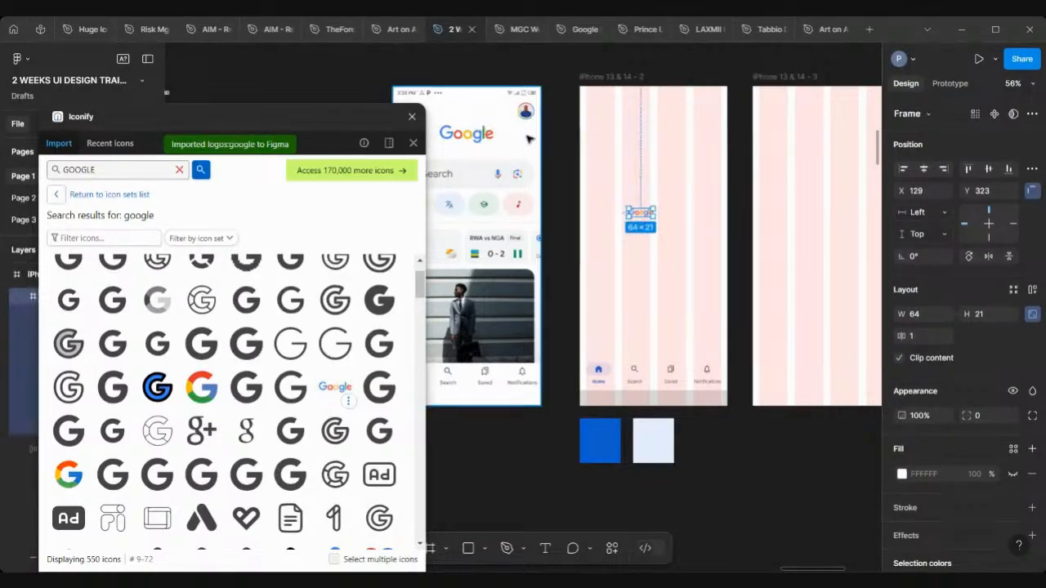
scroll(484, 136, "left", 3)
scroll(559, 107, "up", 5)
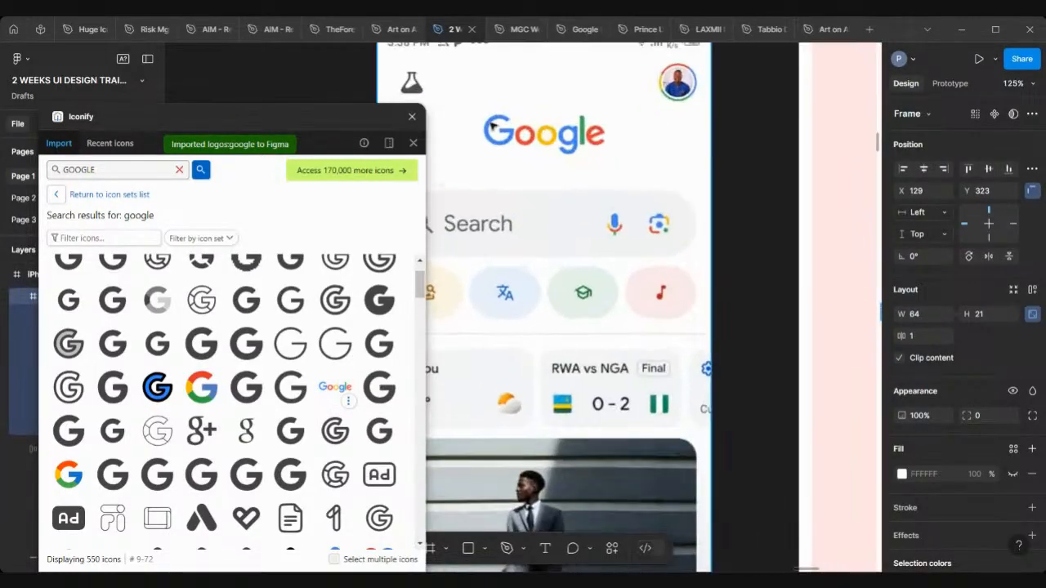
Step: Compare the size and placement of the imported Google logo with the logo in the reference screenshot
scroll(559, 107, "down", 3)
scroll(754, 258, "right", 3)
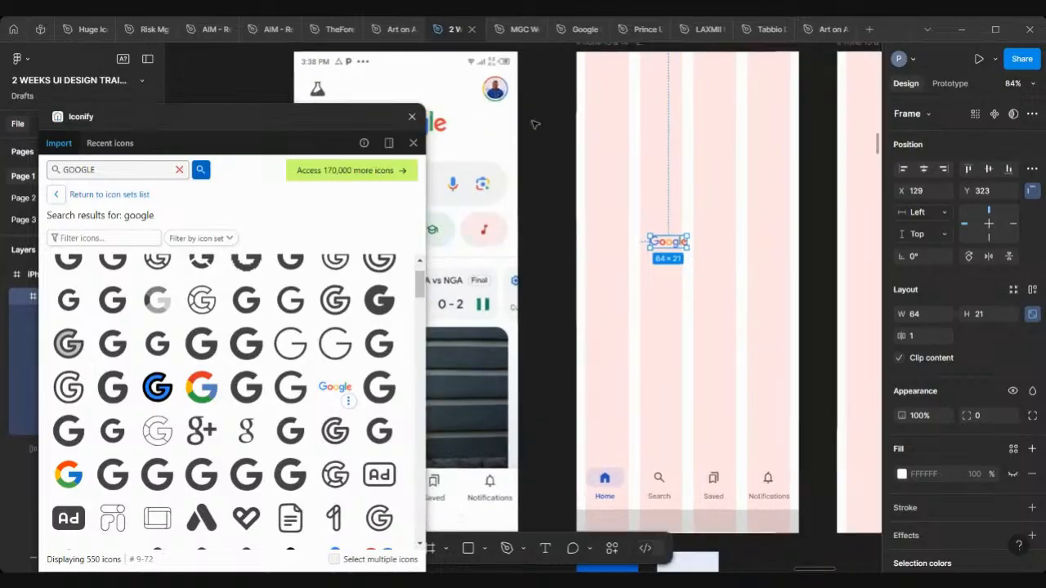
scroll(754, 259, "up", 5)
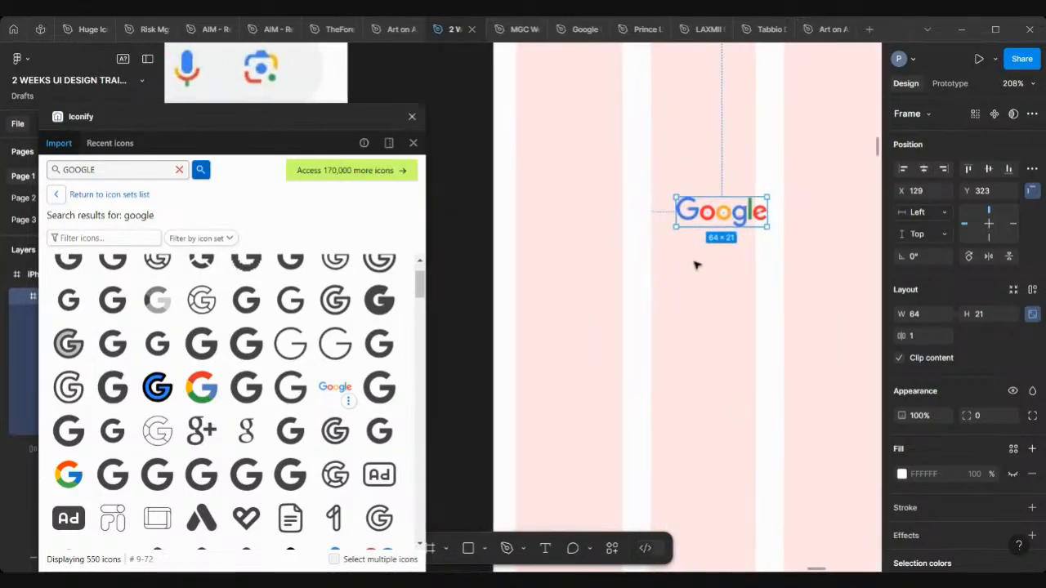
scroll(757, 251, "down", 5)
scroll(754, 245, "left", 2)
scroll(735, 229, "right", 2)
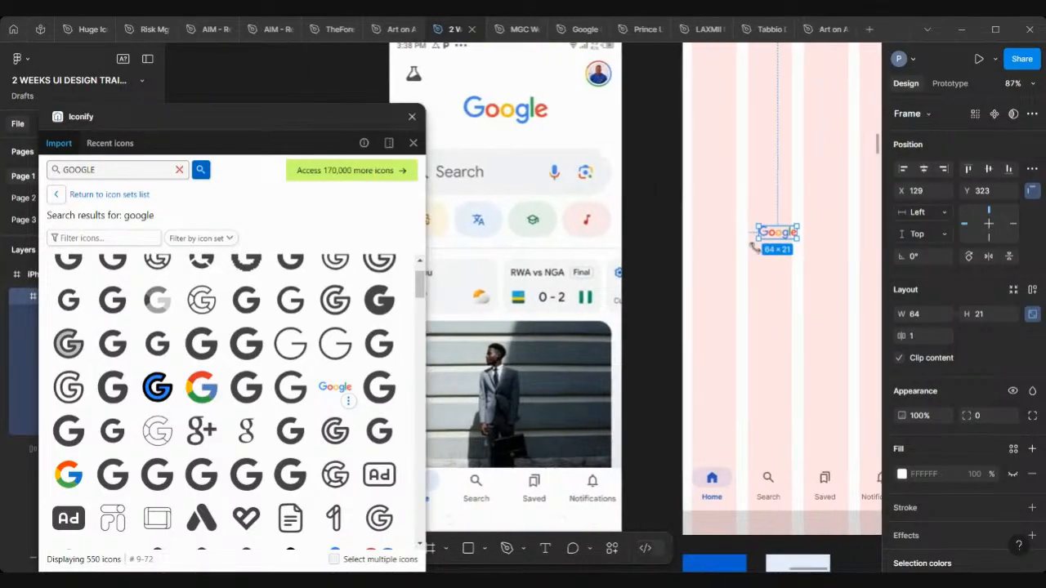
scroll(556, 168, "left", 3)
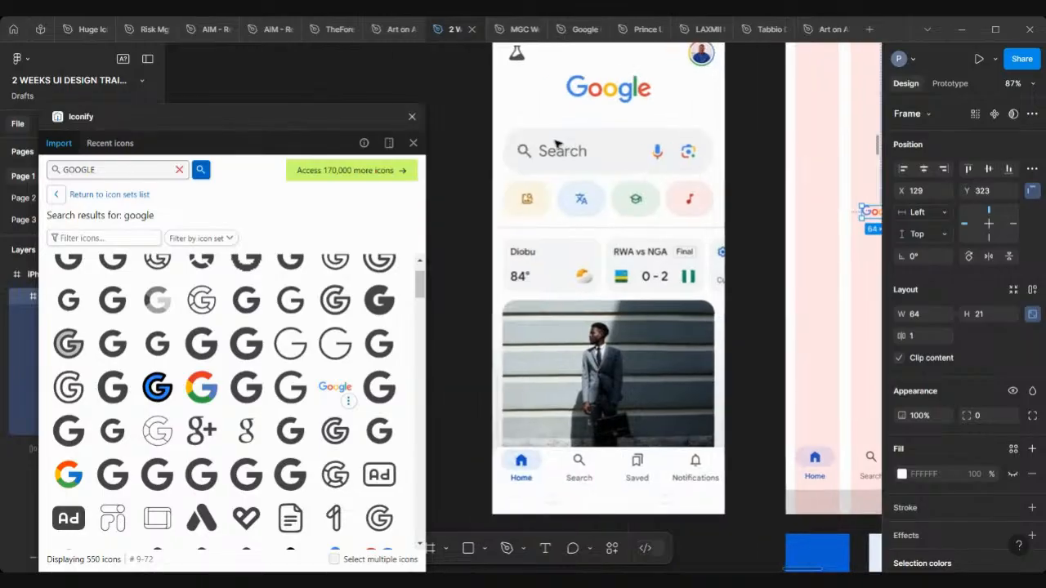
scroll(556, 144, "right", 1)
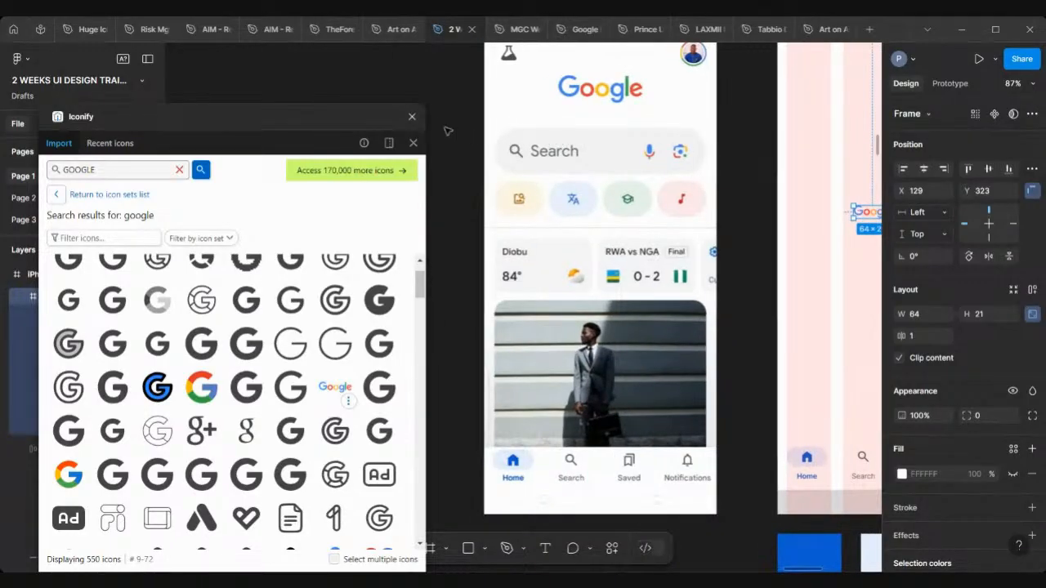
Step: Close the Iconify plugin
left_click(412, 144)
scroll(392, 177, "down", 5)
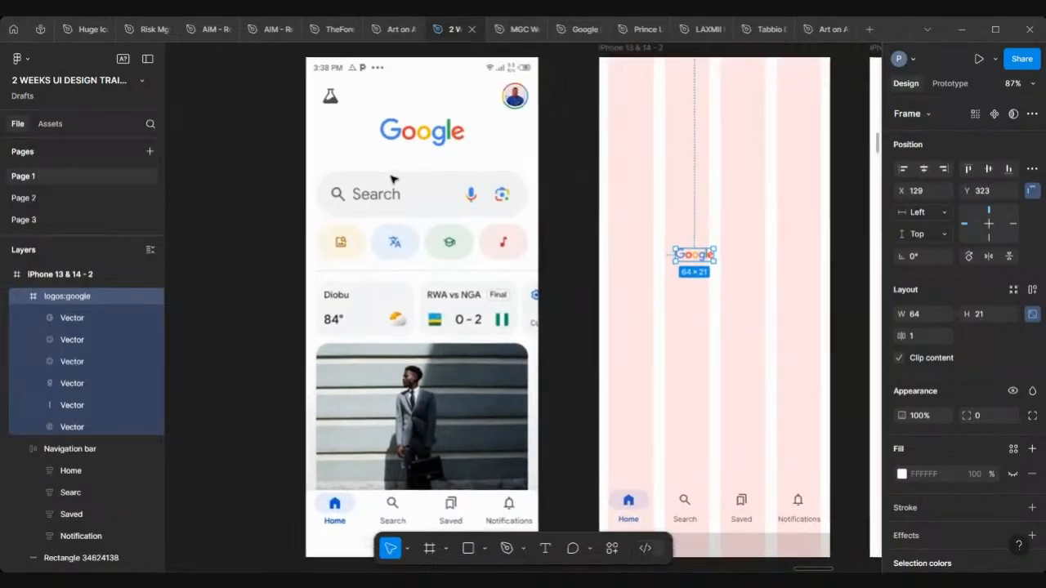
scroll(577, 190, "up", 2)
scroll(576, 188, "up", 1)
scroll(577, 188, "right", 1)
scroll(577, 188, "up", 1)
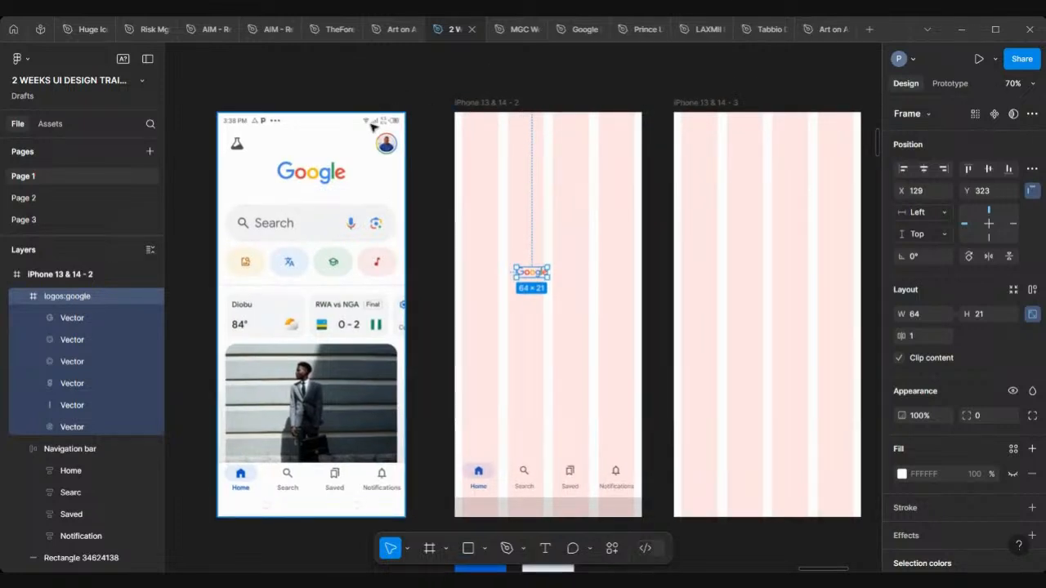
left_click(372, 125)
double_click(372, 125)
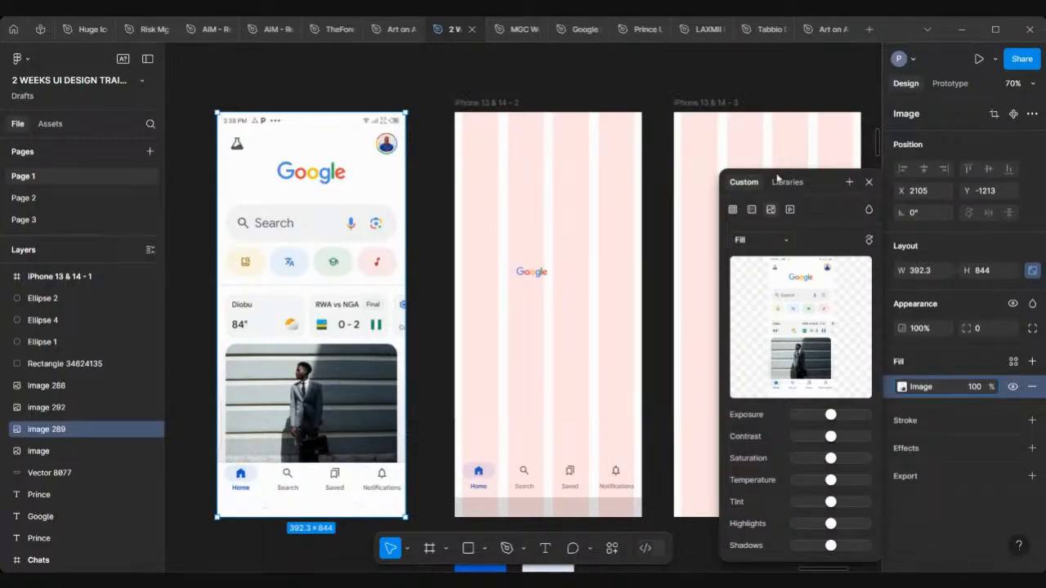
key("Escape")
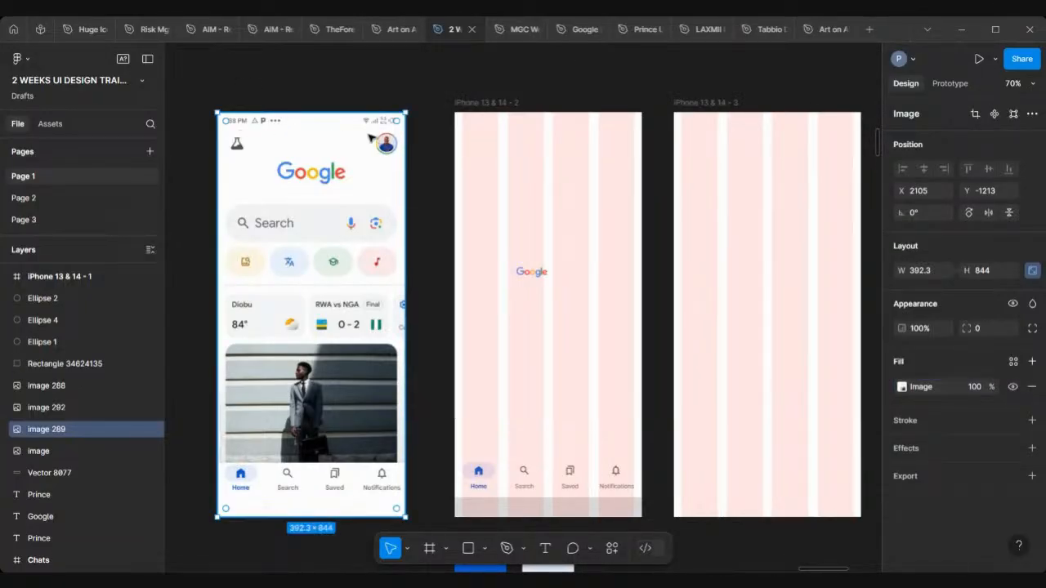
Step: Draw a full-width rectangle of about 390 × 41 along the upper edge of the iPhone 13 & 14 - 2 frame
left_click(470, 549)
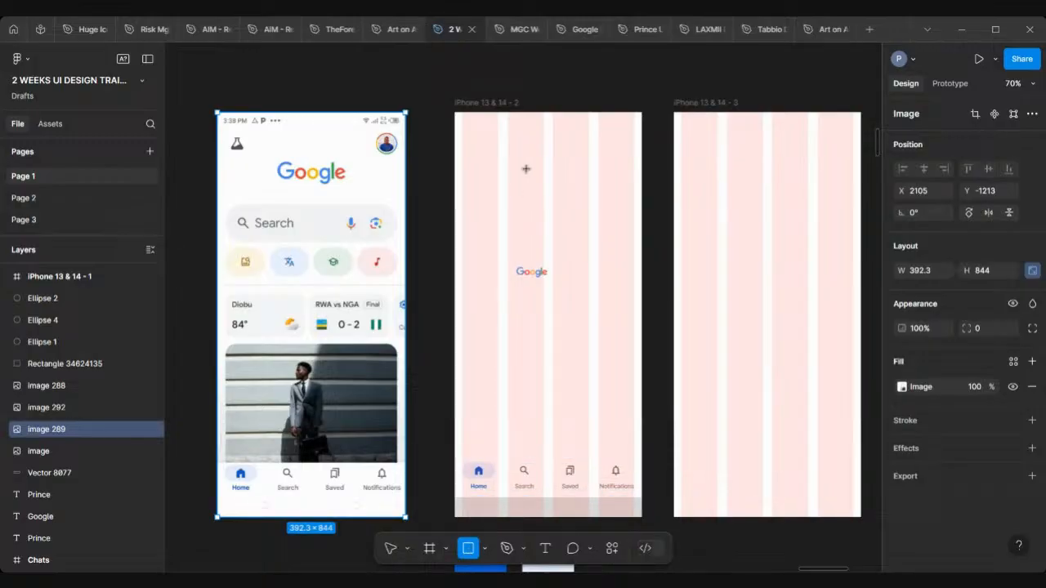
scroll(526, 168, "up", 5)
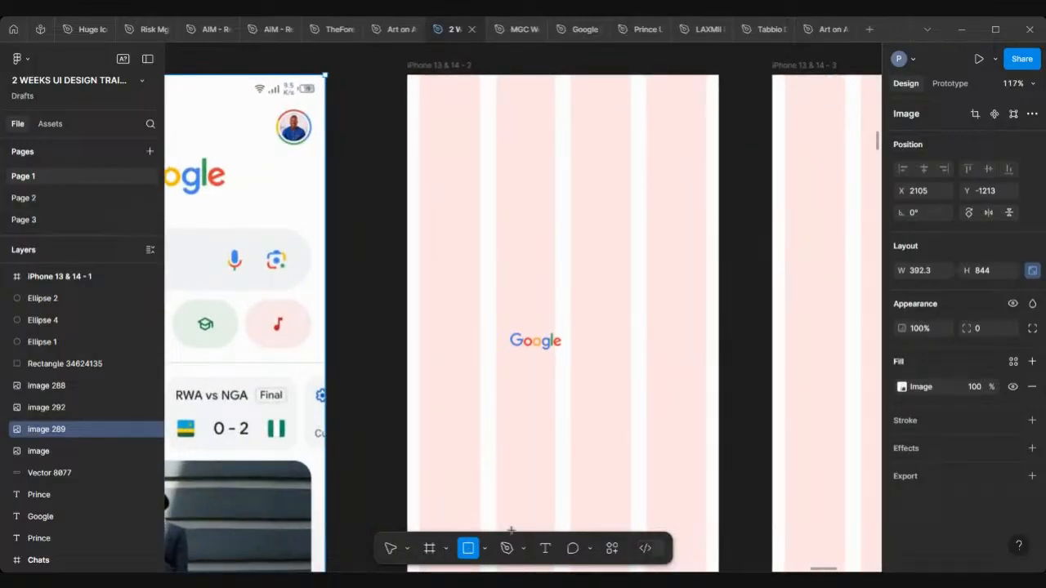
scroll(491, 343, "up", 2)
scroll(491, 343, "right", 2)
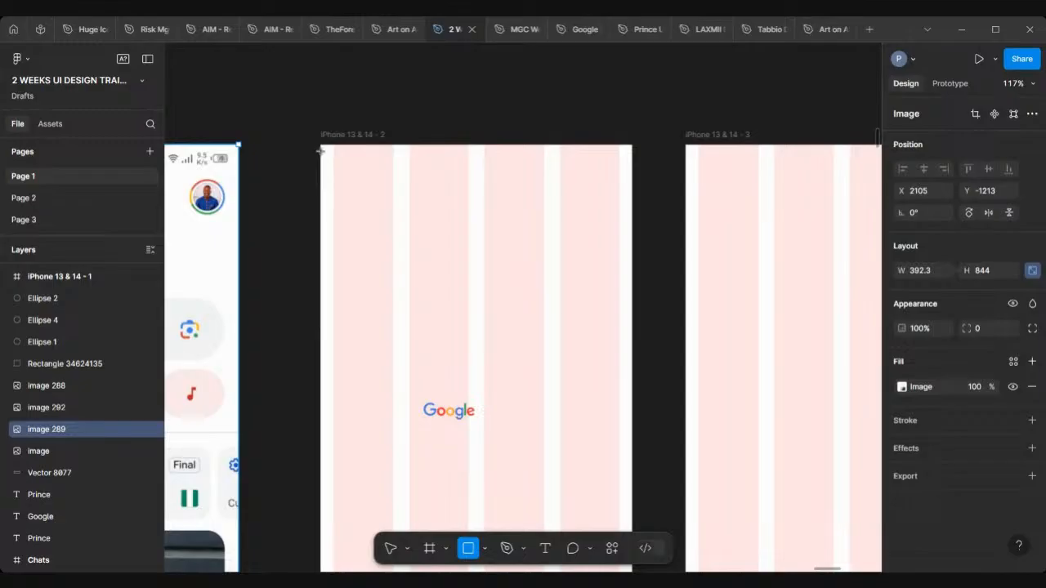
mouse_move(322, 145)
left_mouse_down()
mouse_move(393, 169)
mouse_move(632, 175)
left_mouse_up()
scroll(632, 176, "down", 3)
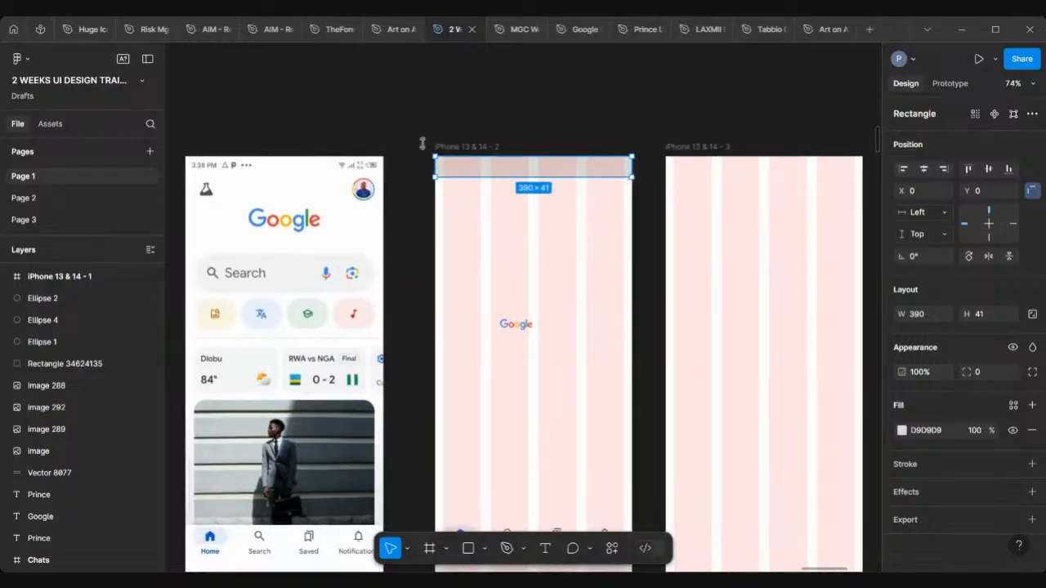
Step: Set the height of the status-bar rectangle at the head of the phone frame to 32
scroll(367, 140, "up", 5)
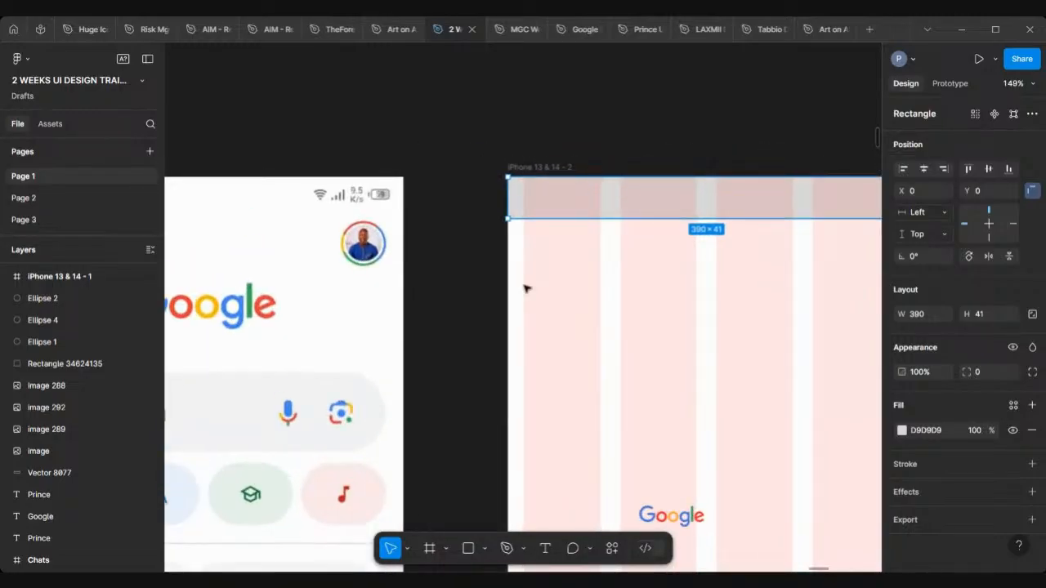
scroll(527, 289, "down", 4)
scroll(523, 283, "up", 3)
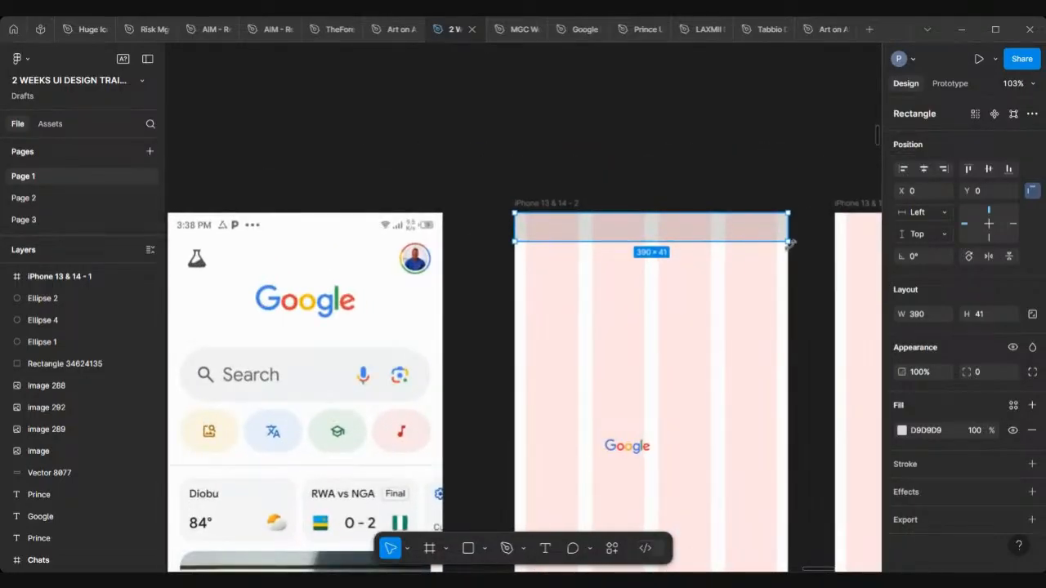
left_click(990, 320)
type("32")
key("Return")
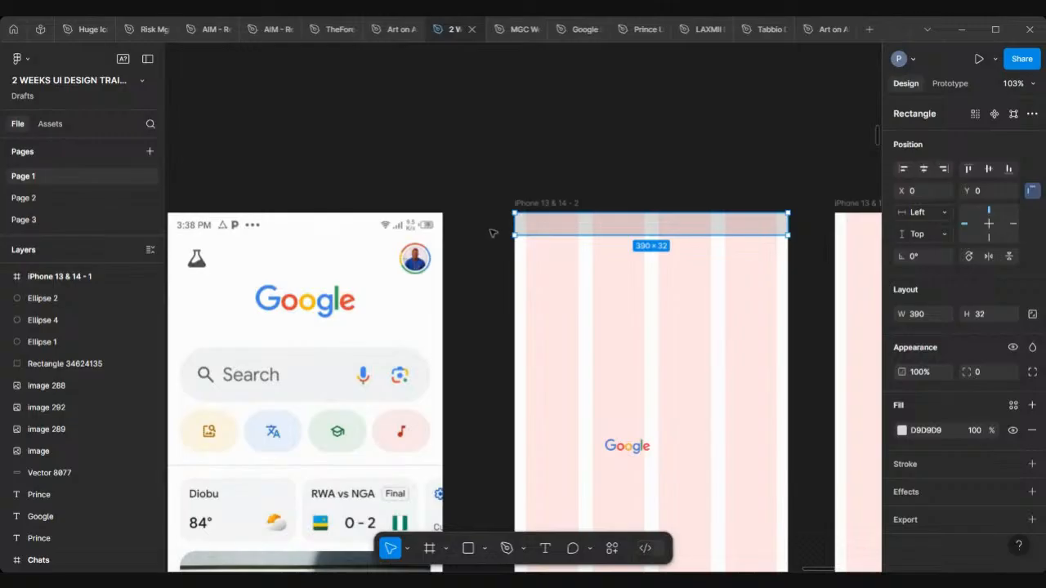
Step: Shift the status-bar rectangle to X -26 and realign it to the frame's horizontal centre
scroll(408, 230, "left", 3)
left_click_drag(747, 230, 712, 227)
scroll(401, 229, "right", 5)
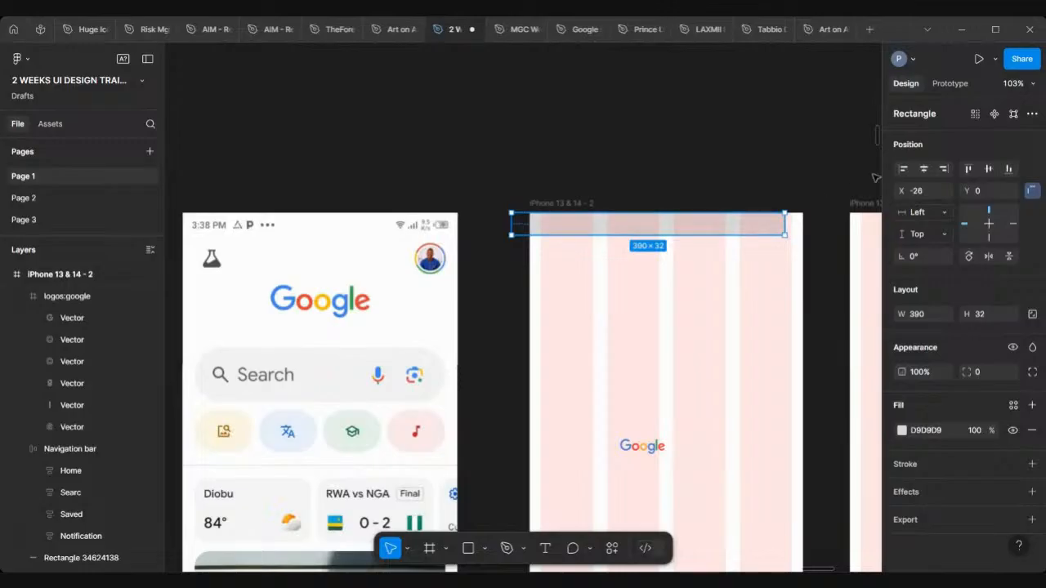
left_click(925, 169)
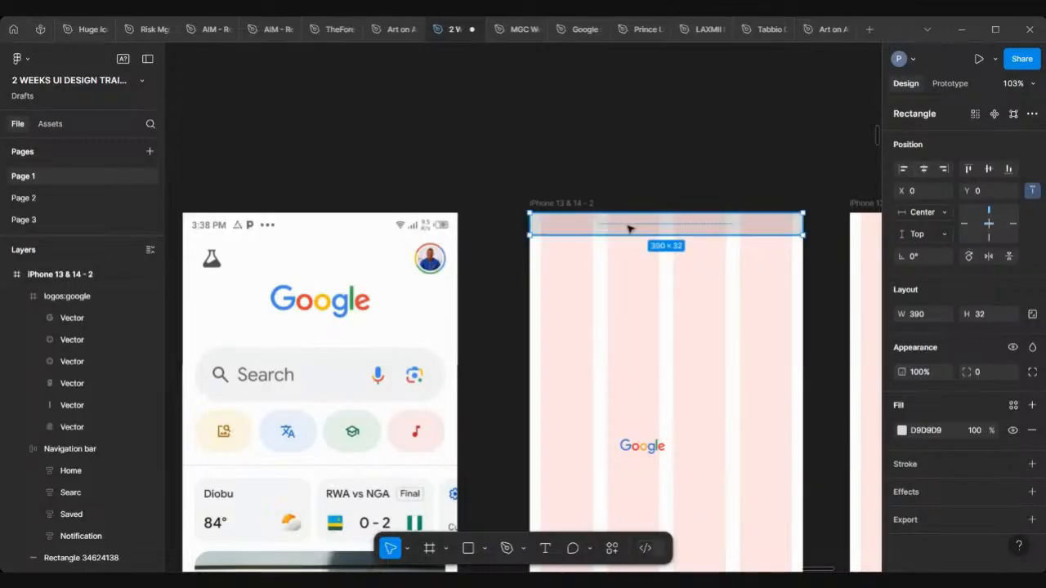
Step: Scale the Google logo in the iPhone 13 & 14 - 2 frame up proportionally to about 149 × 49
scroll(629, 228, "left", 2)
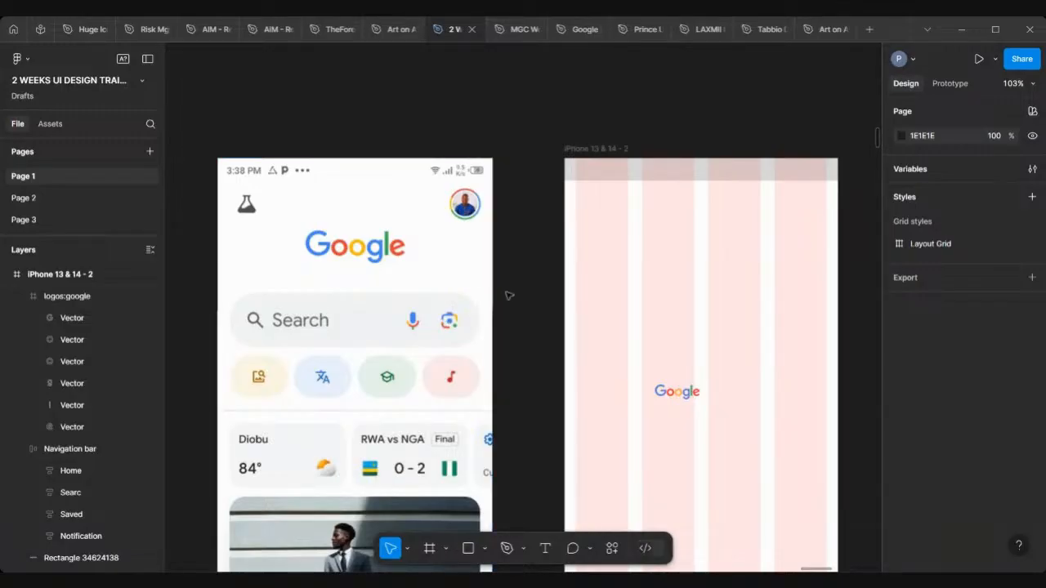
scroll(659, 368, "right", 2)
scroll(659, 368, "down", 1)
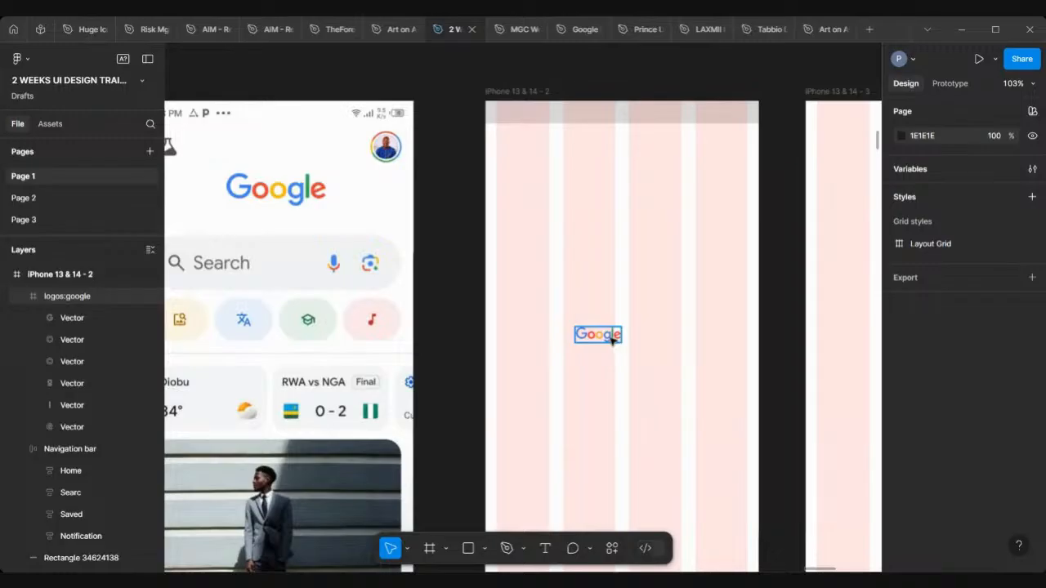
left_click(612, 341)
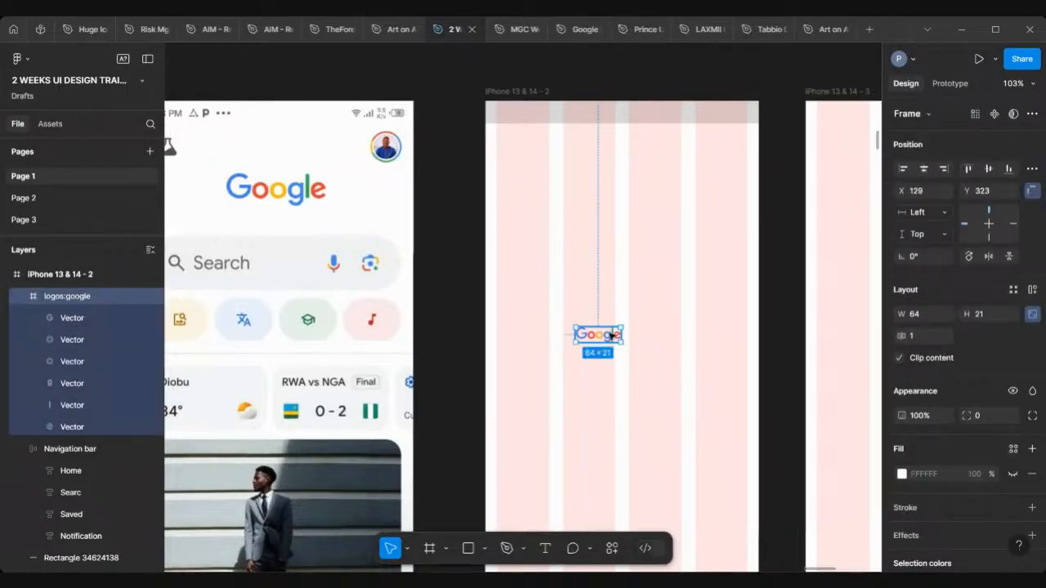
scroll(588, 360, "left", 2)
scroll(589, 360, "down", 1)
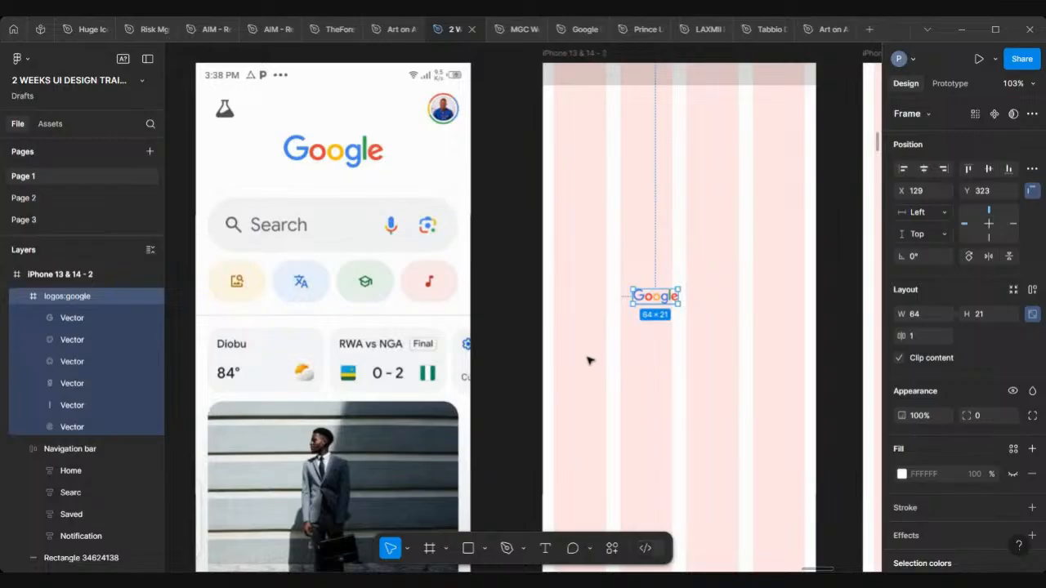
key("k")
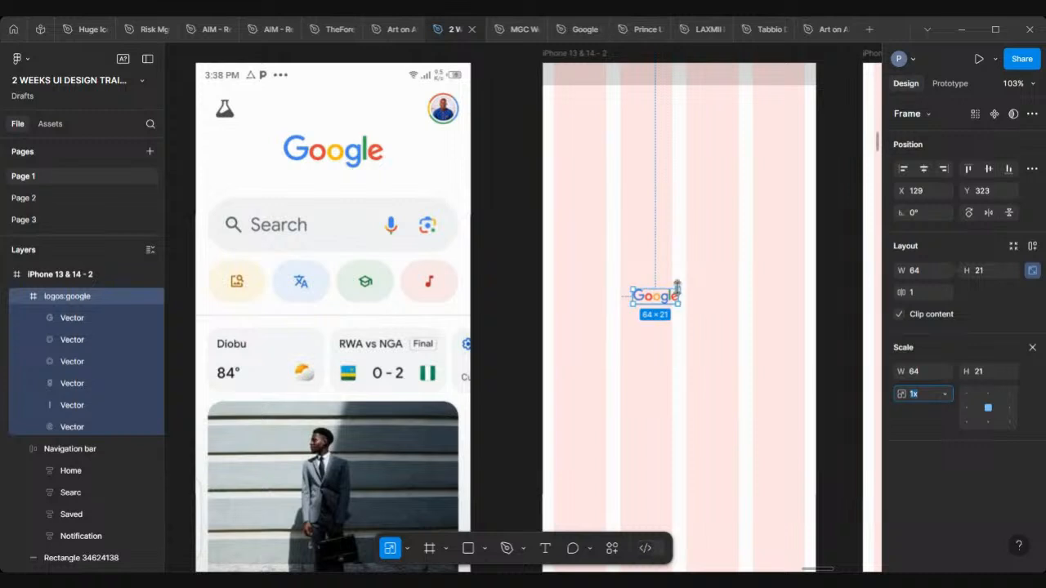
scroll(676, 285, "up", 5)
left_click_drag(717, 266, 758, 245)
scroll(759, 244, "down", 5)
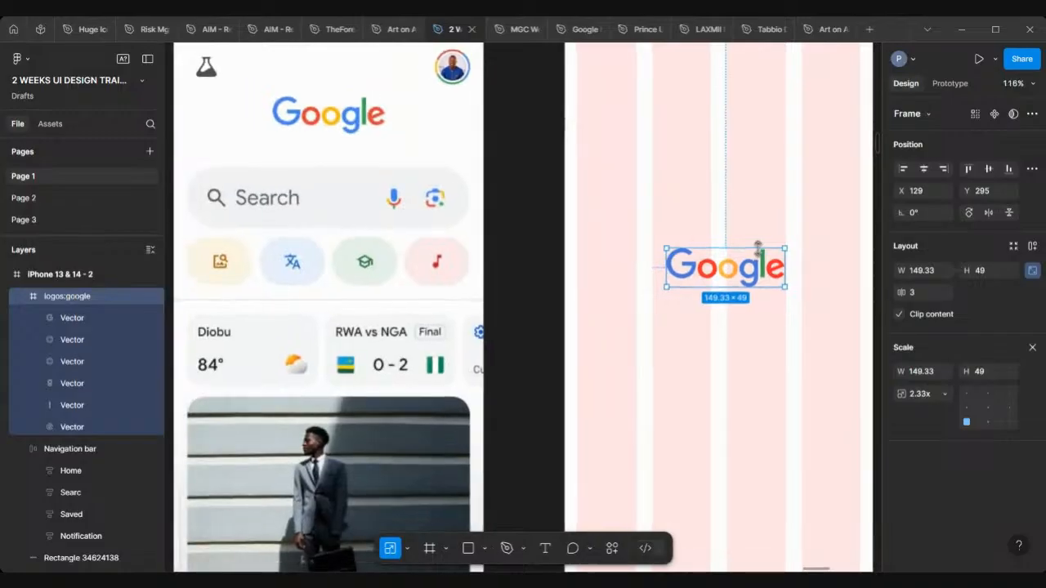
Step: Scale the Google logo proportionally to a height of 50
scroll(758, 245, "right", 3)
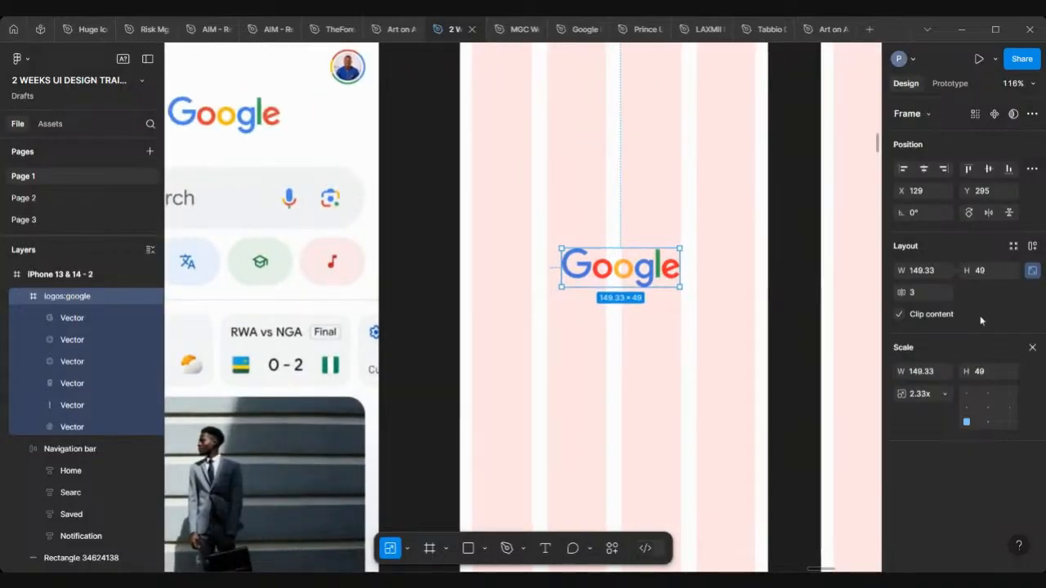
left_click(985, 373)
type("50")
key("Return")
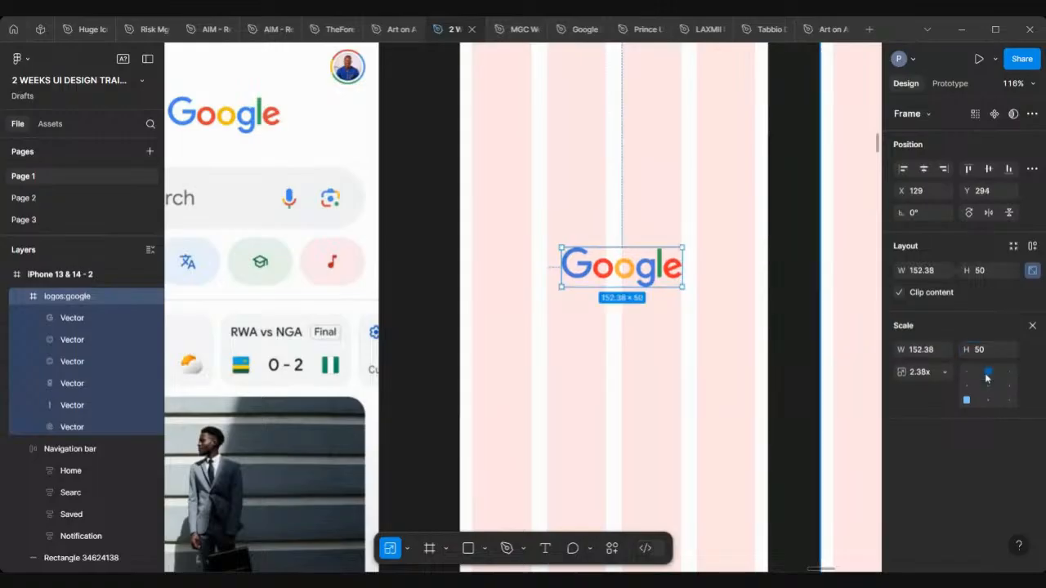
Step: Place the Google logo directly beneath the reference screenshot's logo and scale it proportionally to a height of 48
scroll(630, 270, "left", 3)
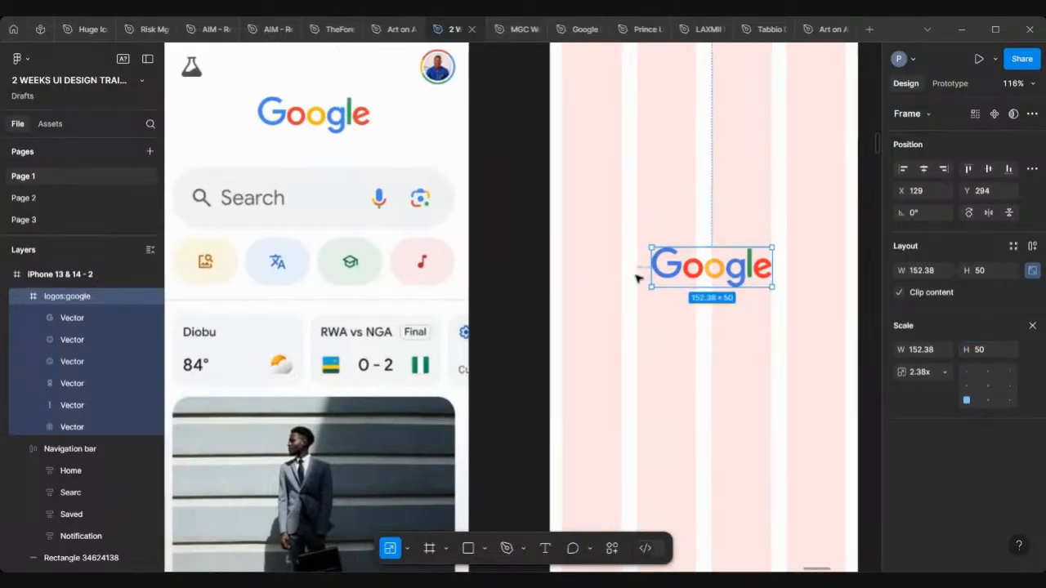
key("v")
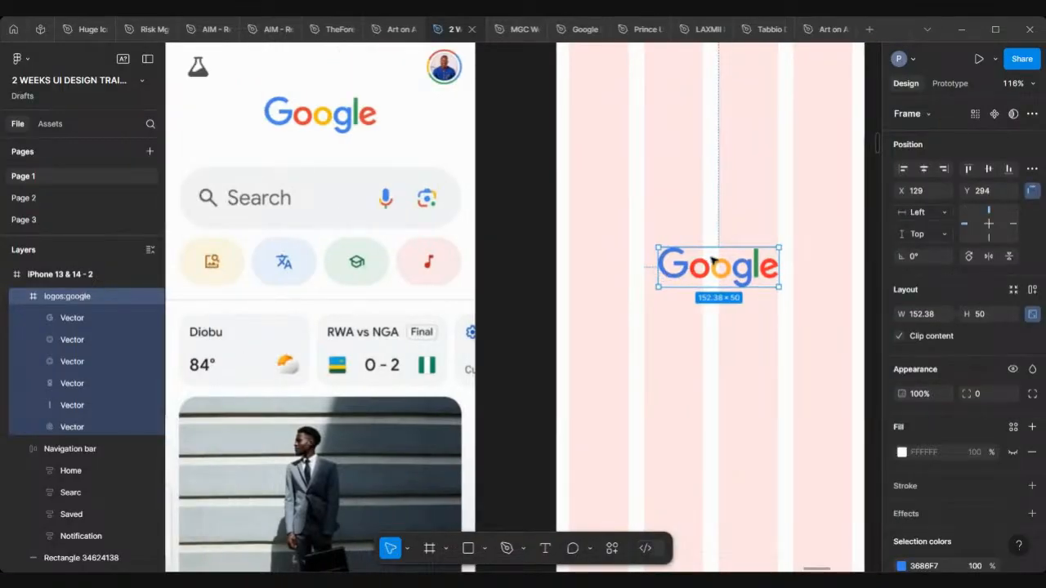
left_click_drag(712, 273, 324, 160)
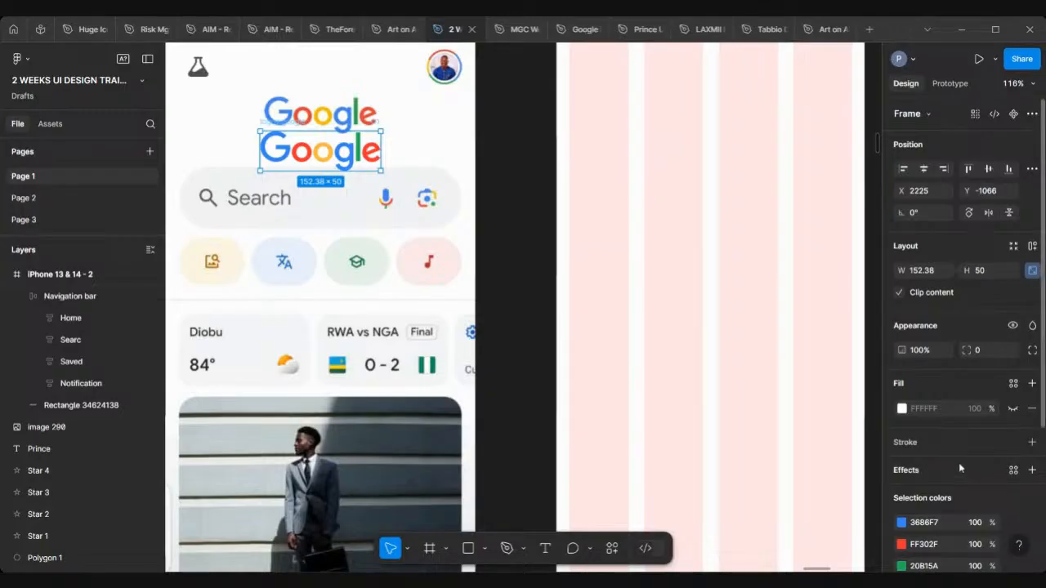
key("k")
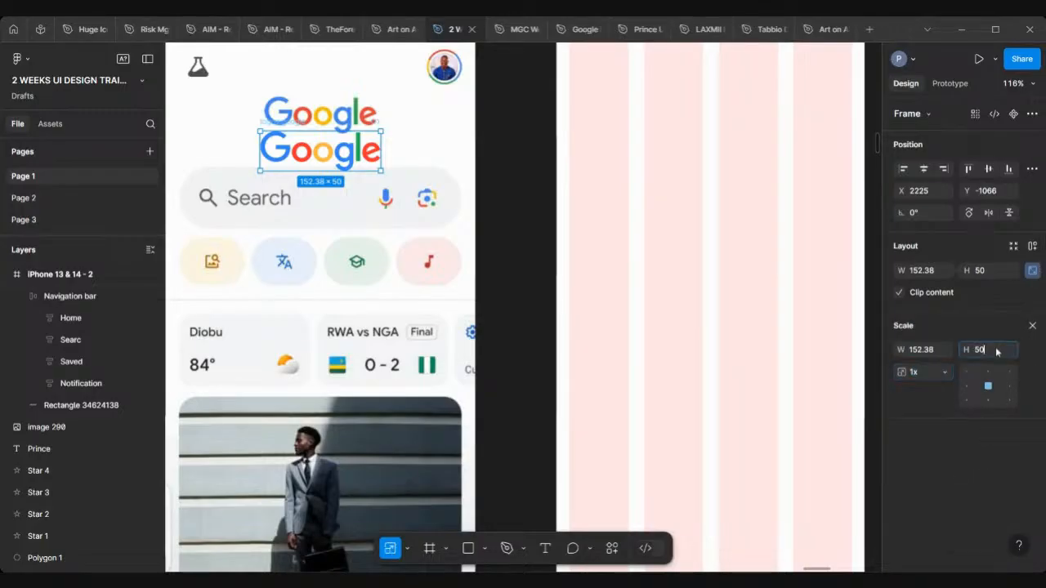
key("Return")
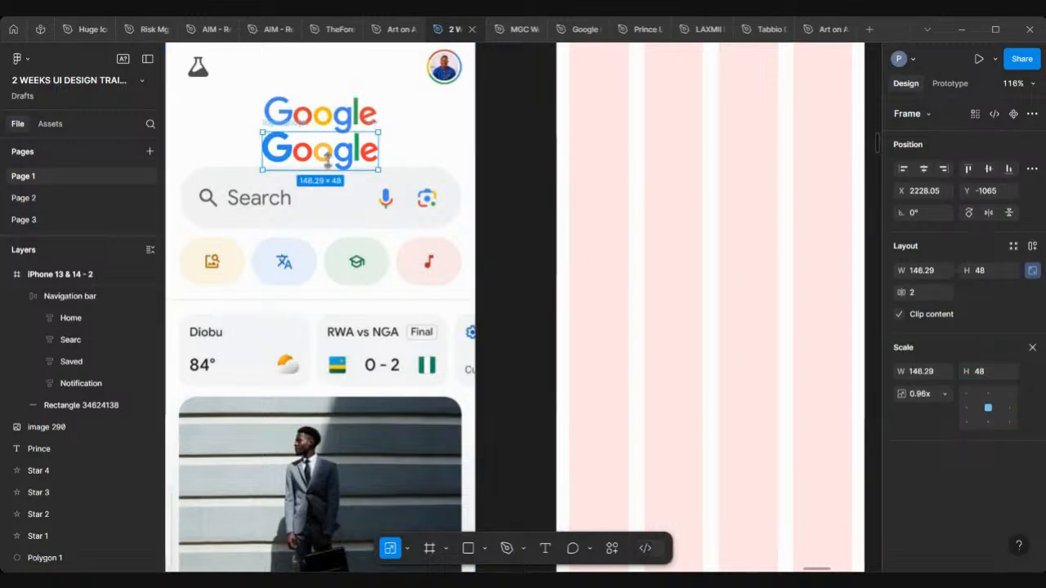
Step: Move the resized Google logo back into the iPhone 13 & 14 - 2 frame at about X 122, Y 132
scroll(329, 155, "down", 5)
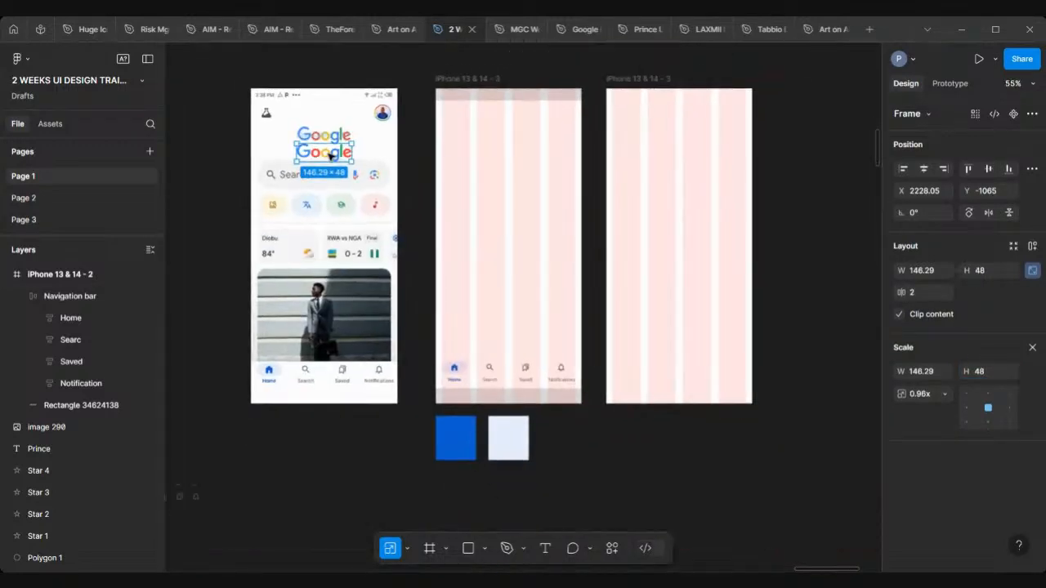
left_click_drag(327, 148, 506, 153)
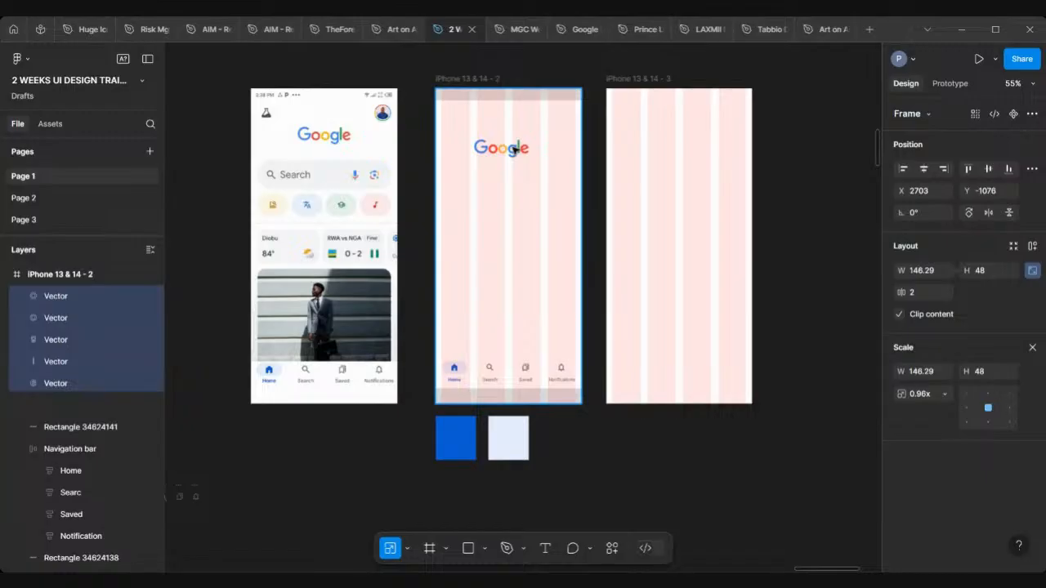
left_click(515, 149)
scroll(513, 149, "up", 3)
scroll(514, 149, "down", 4)
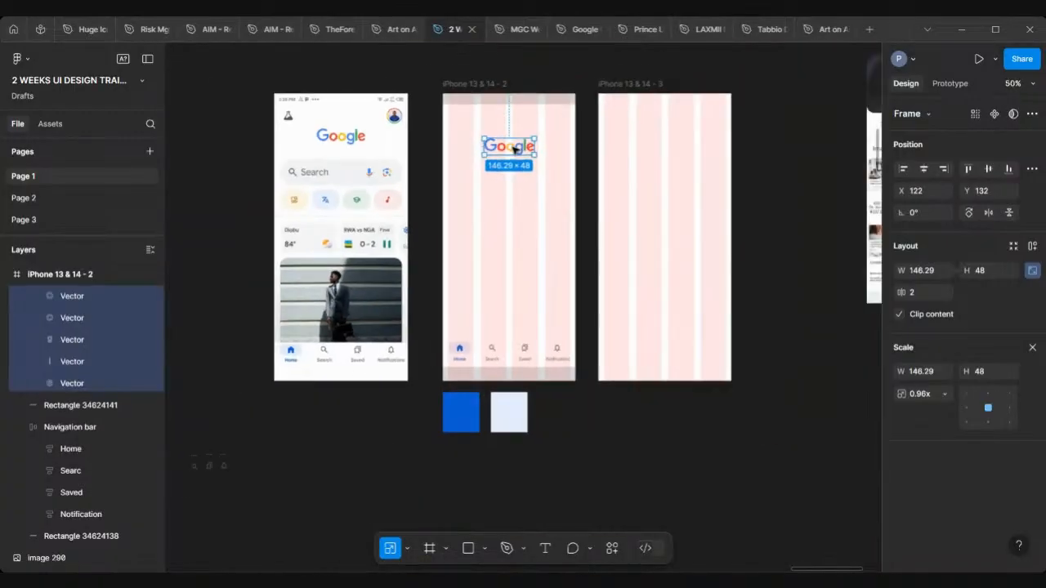
scroll(513, 149, "up", 3)
scroll(513, 149, "up", 1)
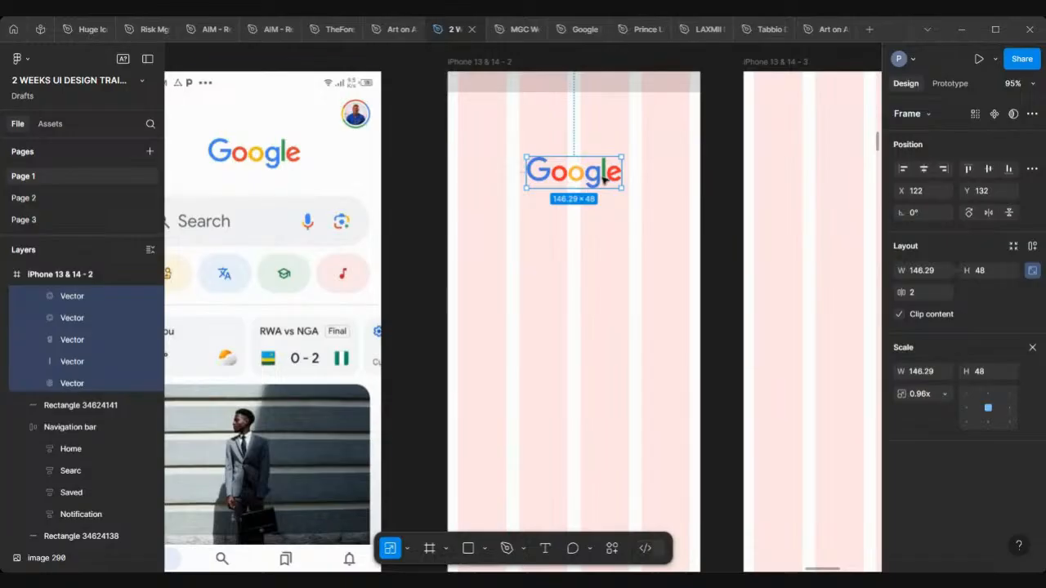
Step: Move the Google logo up to Y 106 in the iPhone 13 & 14 - 2 frame, then return to the Move tool
left_click_drag(583, 181, 582, 163)
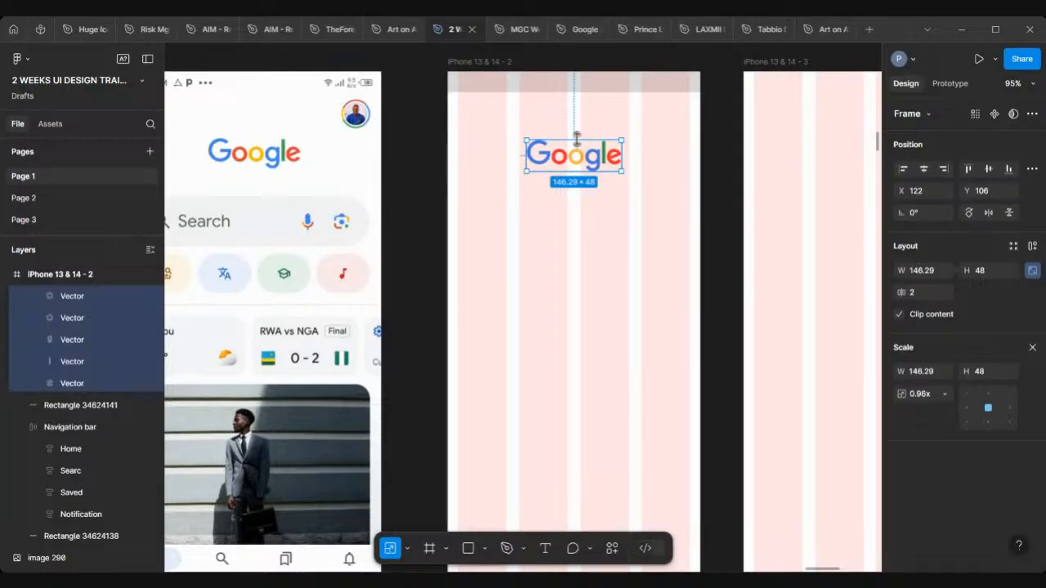
scroll(586, 139, "down", 5)
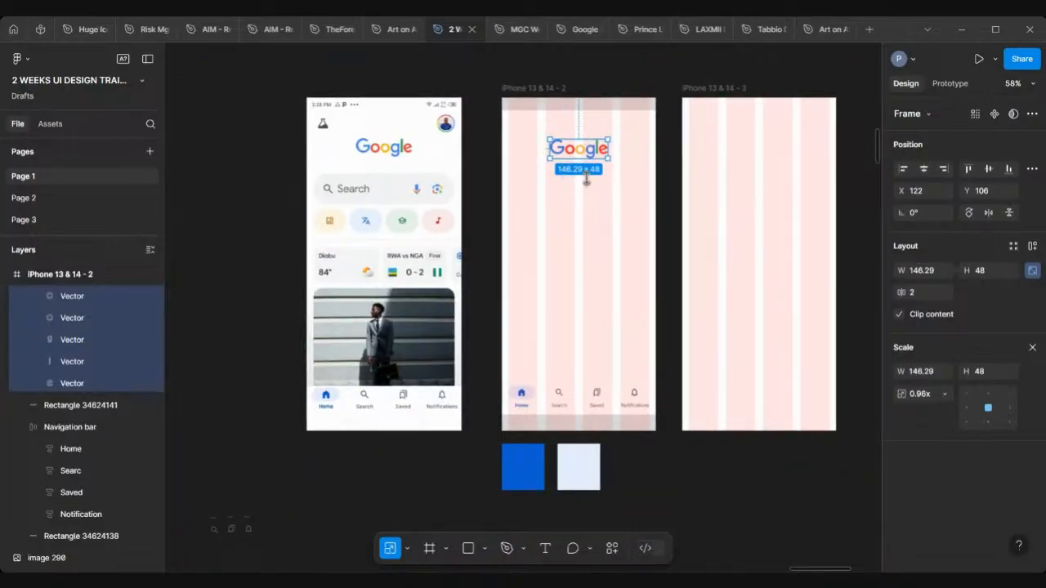
left_click(586, 226)
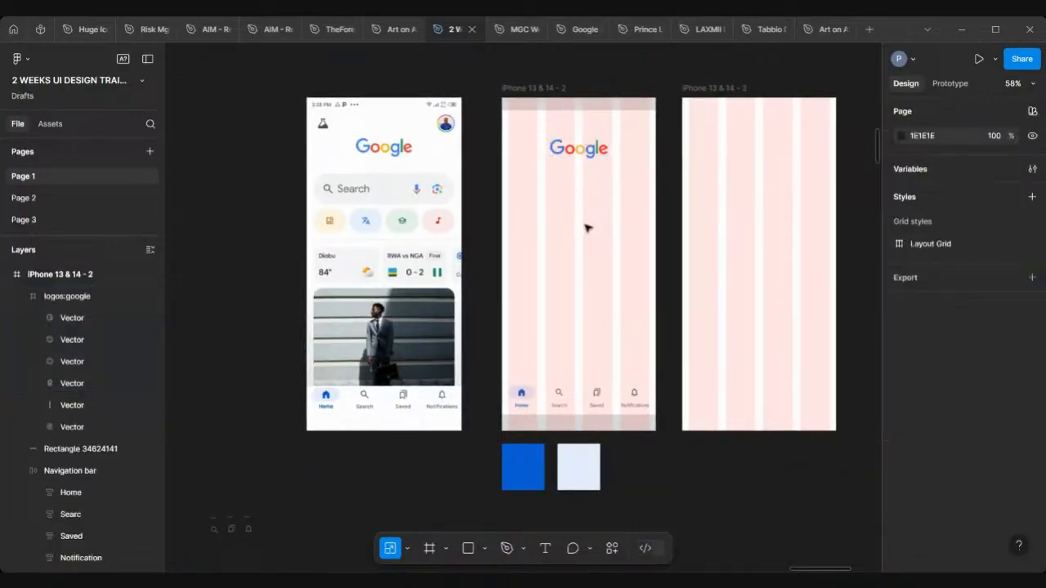
left_click(585, 155)
key("v")
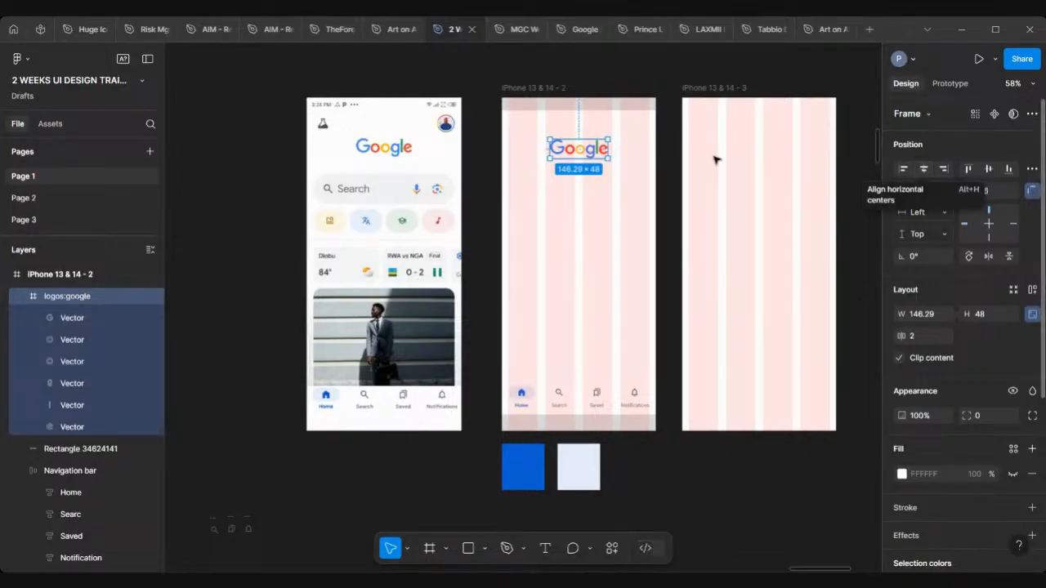
Step: Examine the reference screenshot's search bar and shortcut icons, comparing their layout with the iPhone 13 & 14 - 2 frame
scroll(693, 163, "up", 4)
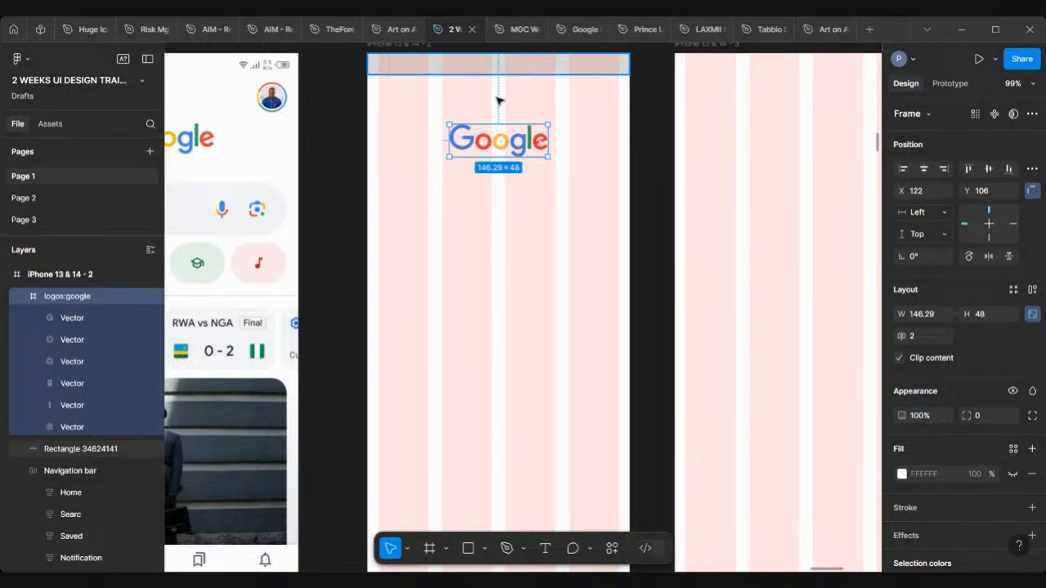
scroll(530, 184, "down", 3)
scroll(529, 185, "up", 2)
scroll(530, 185, "left", 2)
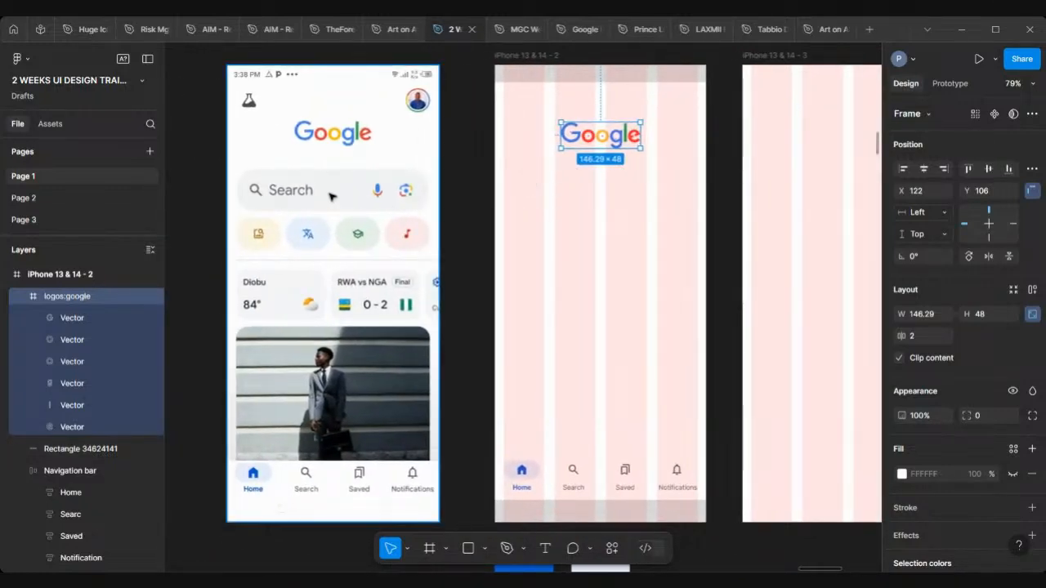
scroll(341, 198, "up", 4)
scroll(465, 171, "left", 1)
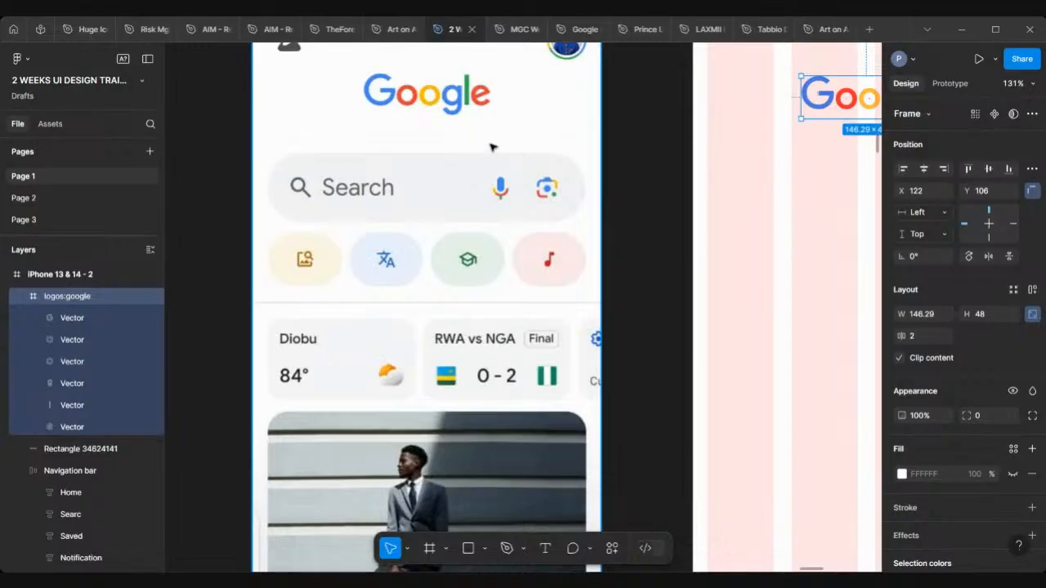
scroll(339, 181, "down", 3)
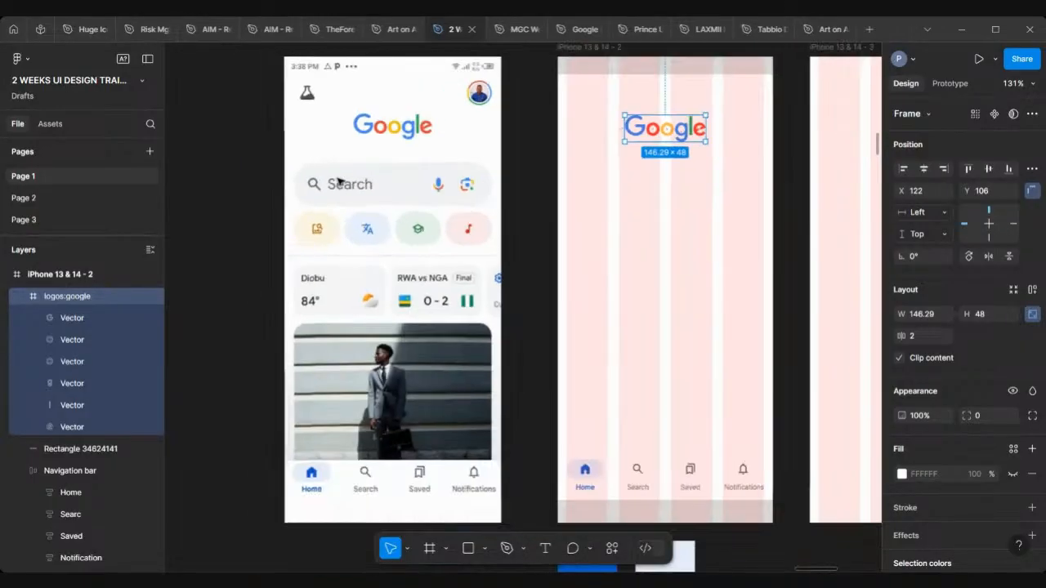
scroll(340, 182, "down", 1)
scroll(340, 181, "right", 2)
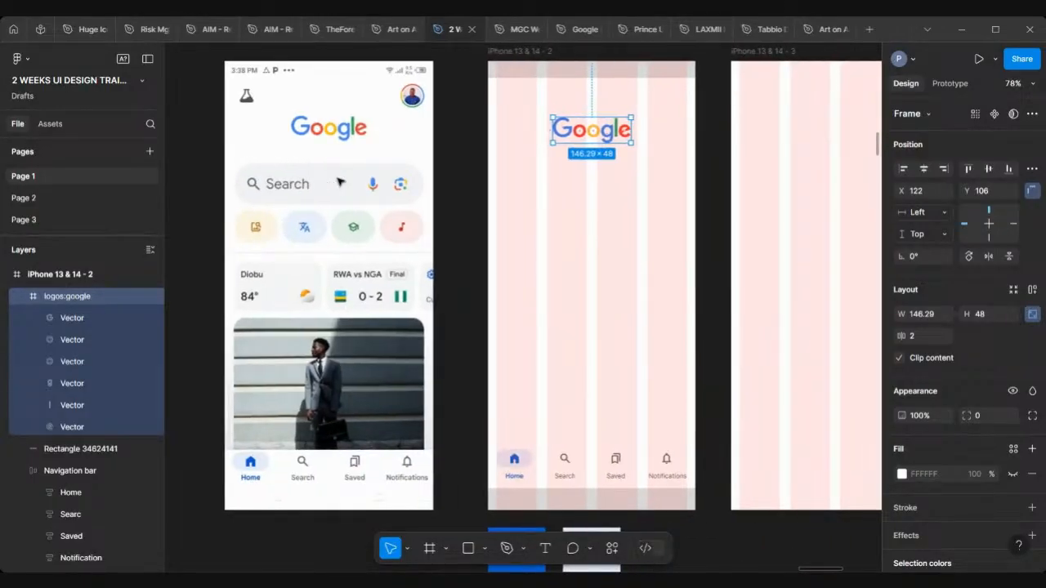
scroll(340, 181, "up", 3)
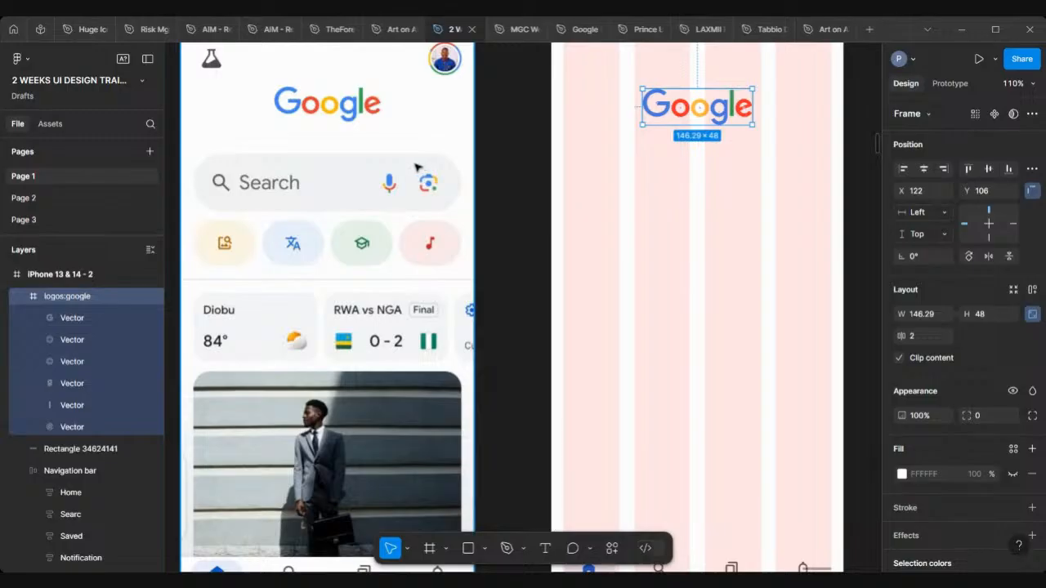
scroll(417, 169, "down", 3)
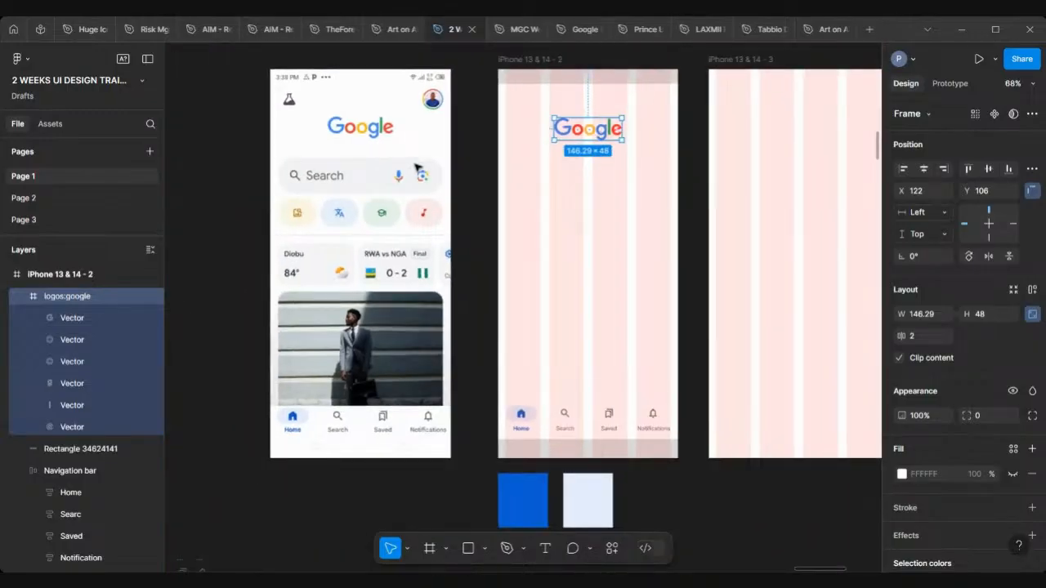
Step: Search Iconify for "search" and import the rounded magnifier icon into the iPhone 13 & 14 - 2 frame at about X 51, Y 251
left_click(477, 184)
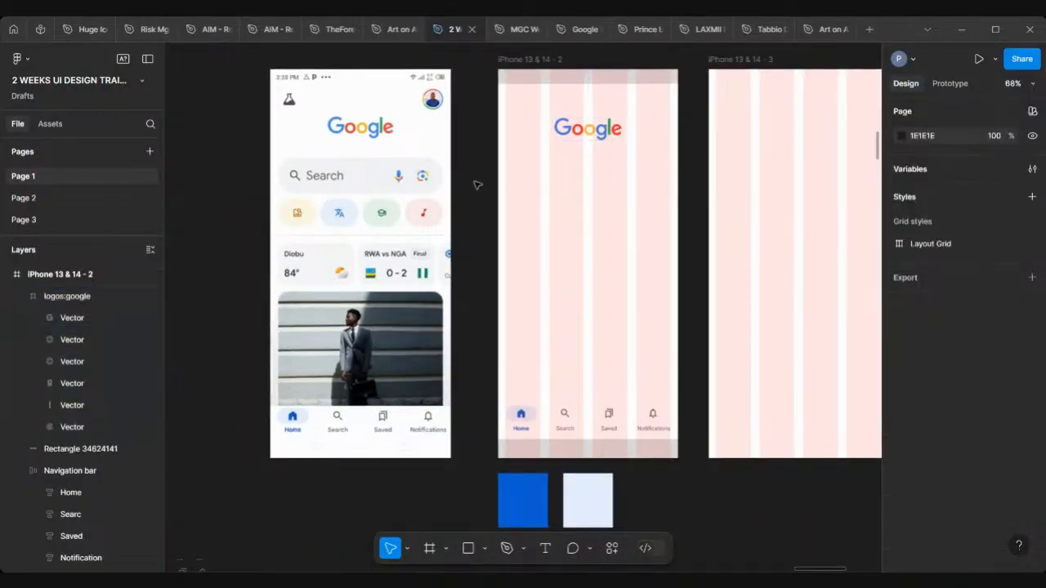
right_click(253, 234)
mouse_move(278, 347)
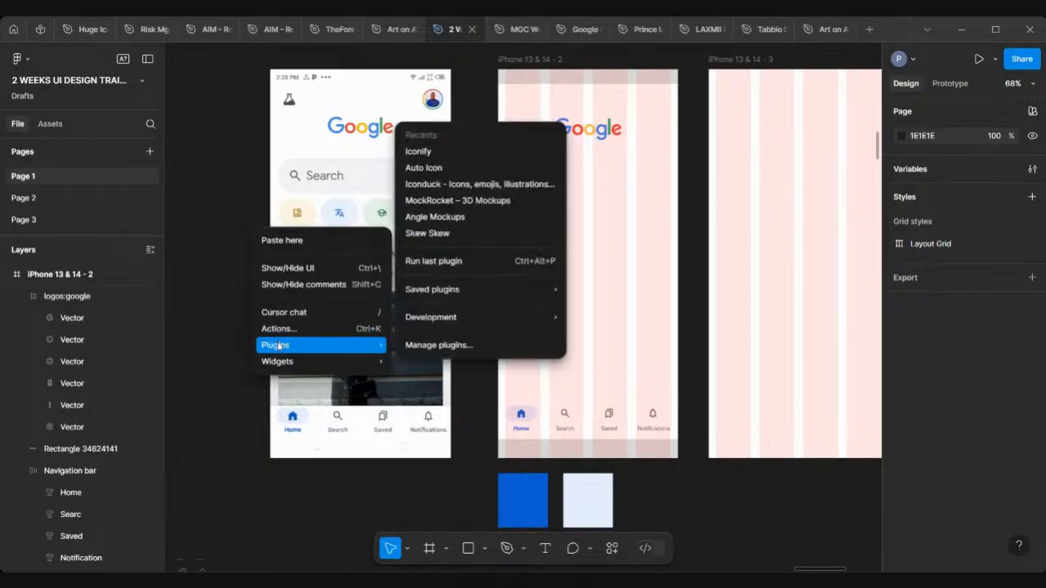
left_click(447, 158)
scroll(447, 158, "left", 3)
left_click(115, 172)
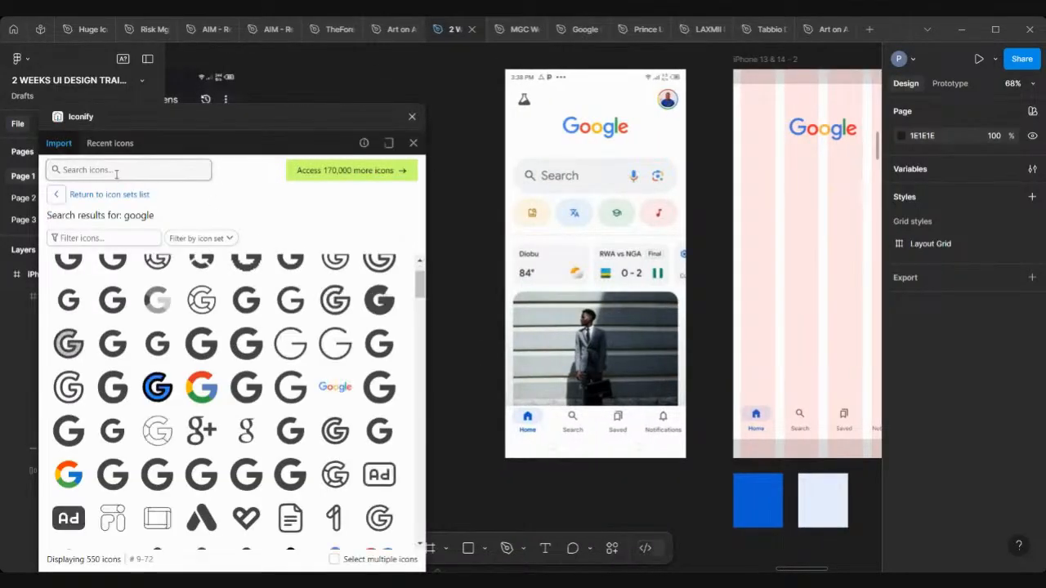
type("sEARCH")
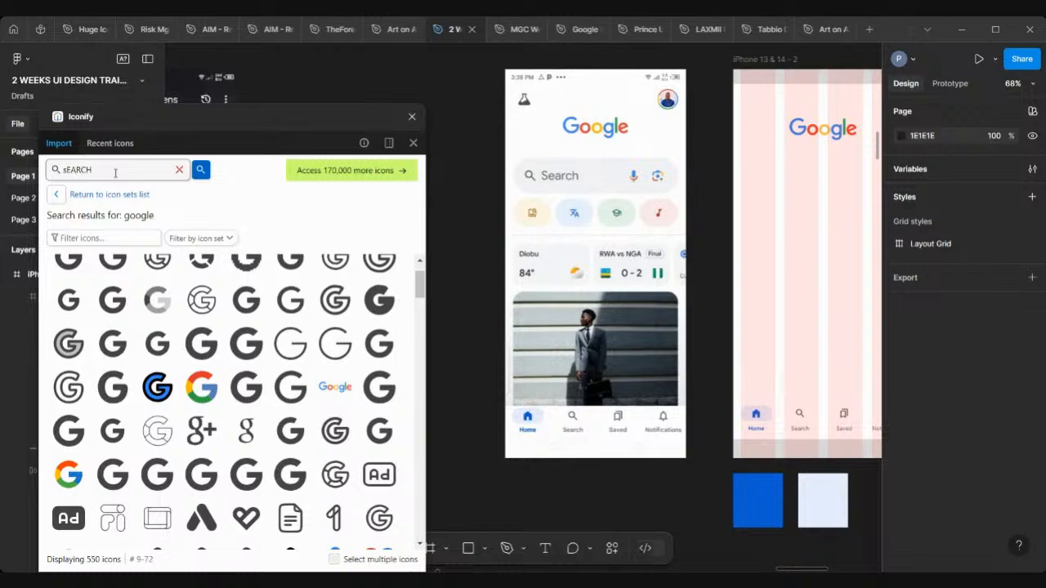
key("Return")
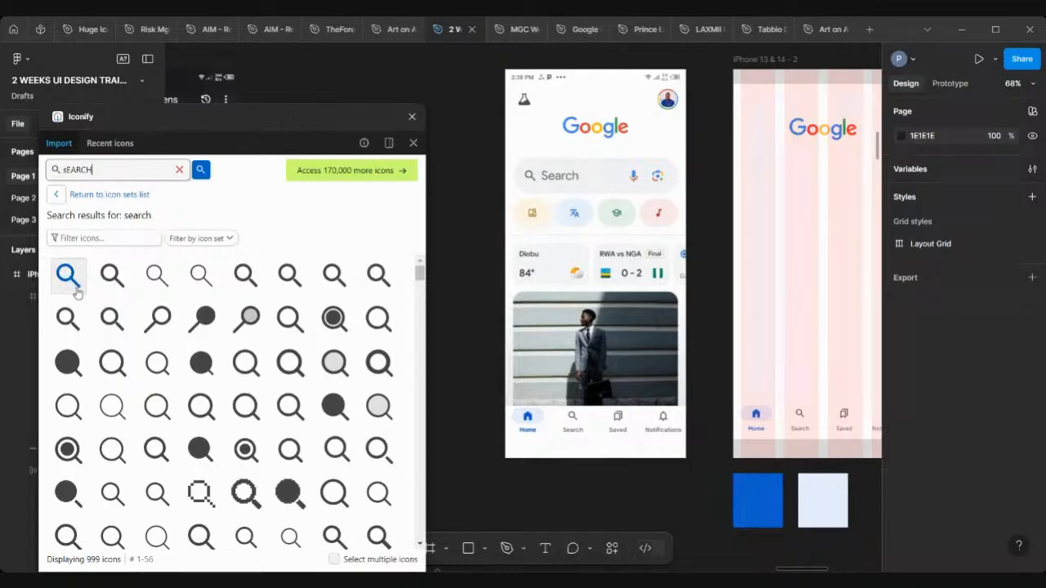
left_click_drag(112, 276, 759, 194)
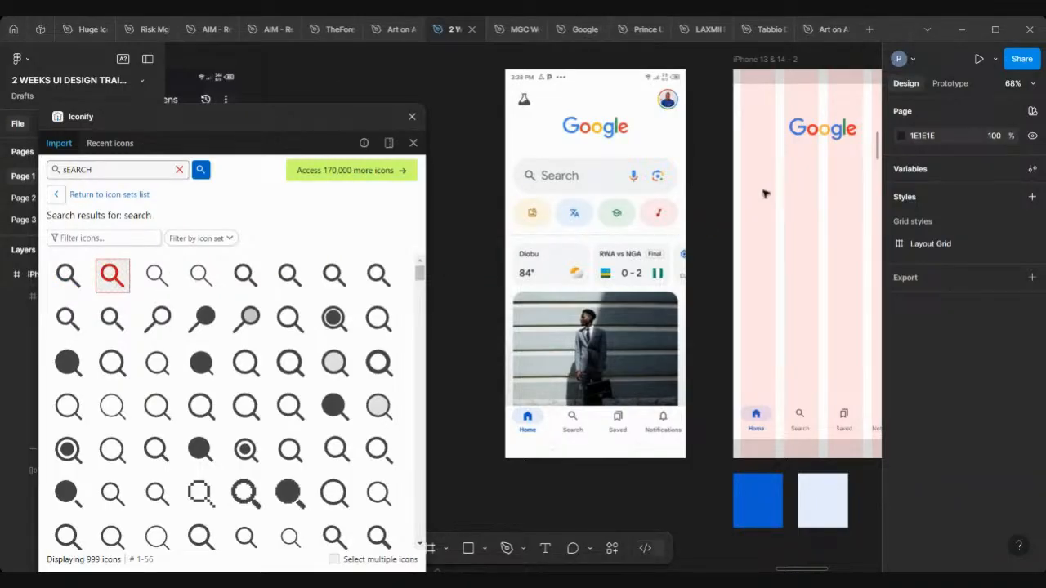
left_click(411, 120)
Step: Search Iconify for "Search image" and import the rounded outline image-search icon into the frame at about X 15, Y 359
scroll(524, 190, "right", 3)
scroll(525, 190, "up", 2)
scroll(524, 191, "up", 3)
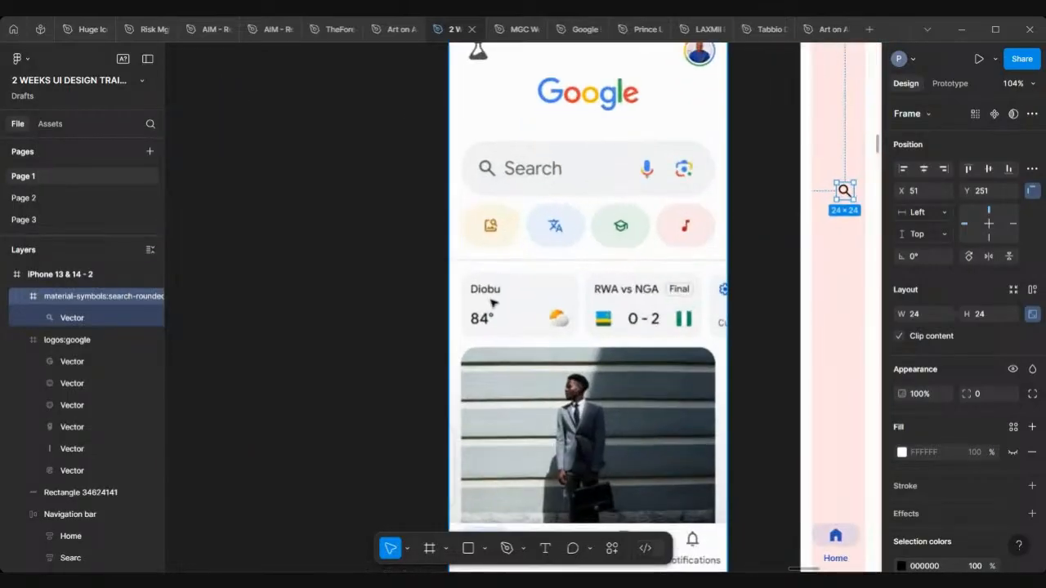
right_click(347, 428)
mouse_move(384, 496)
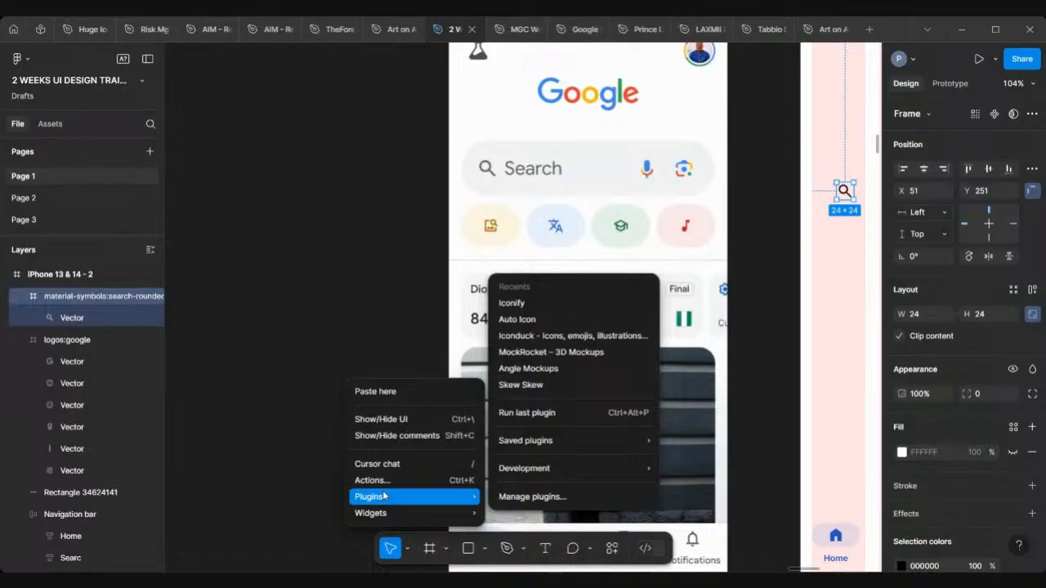
left_click(527, 413)
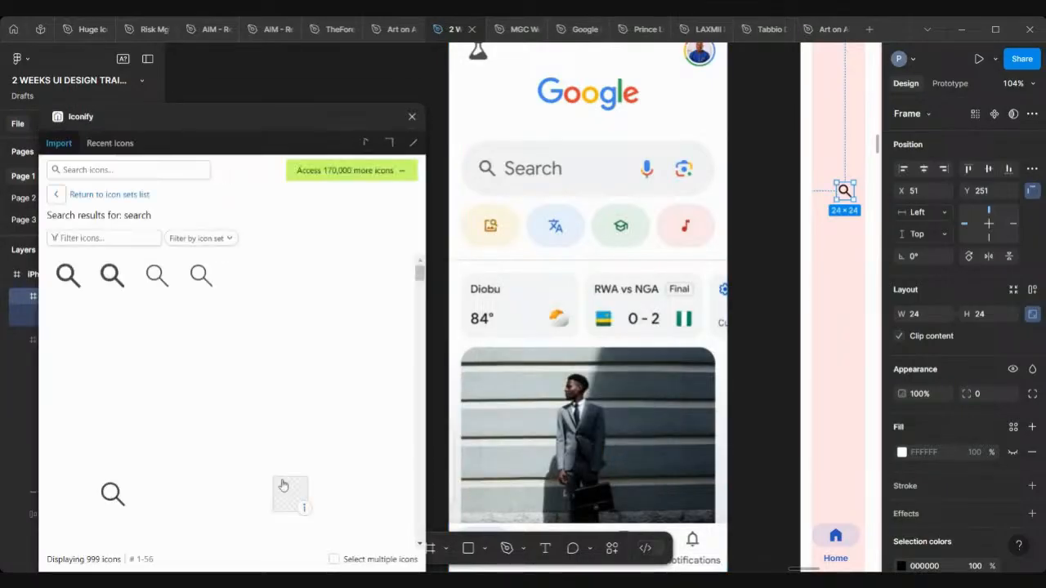
scroll(540, 229, "left", 2)
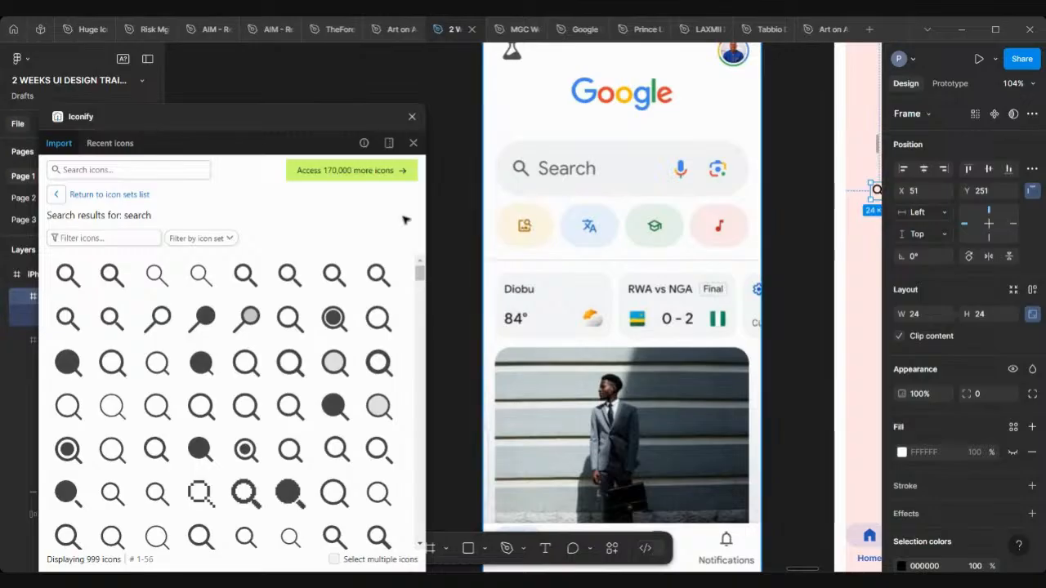
left_click(122, 167)
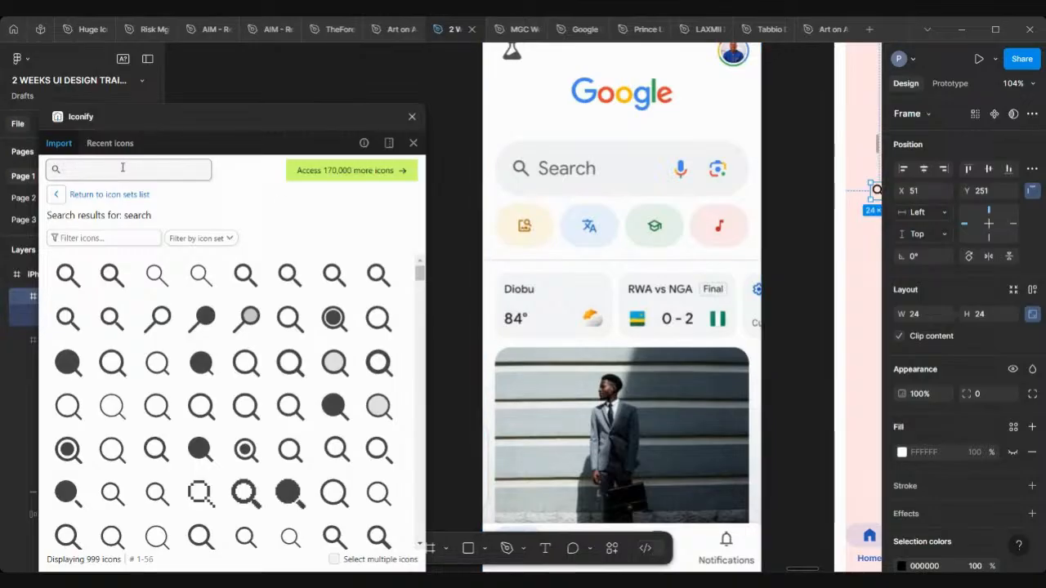
type("Sea")
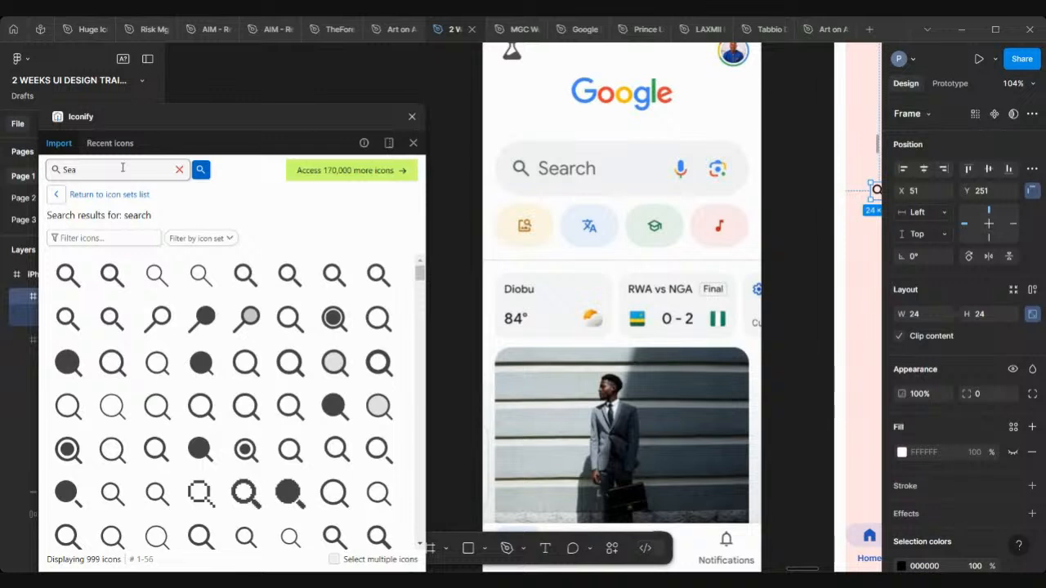
type("rch image")
key("Return")
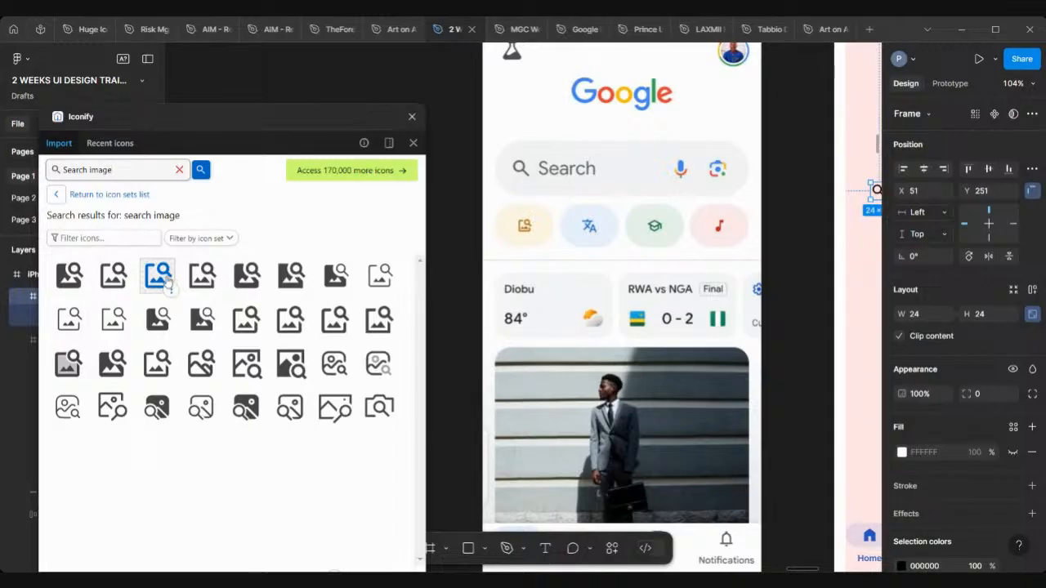
left_click_drag(170, 281, 855, 267)
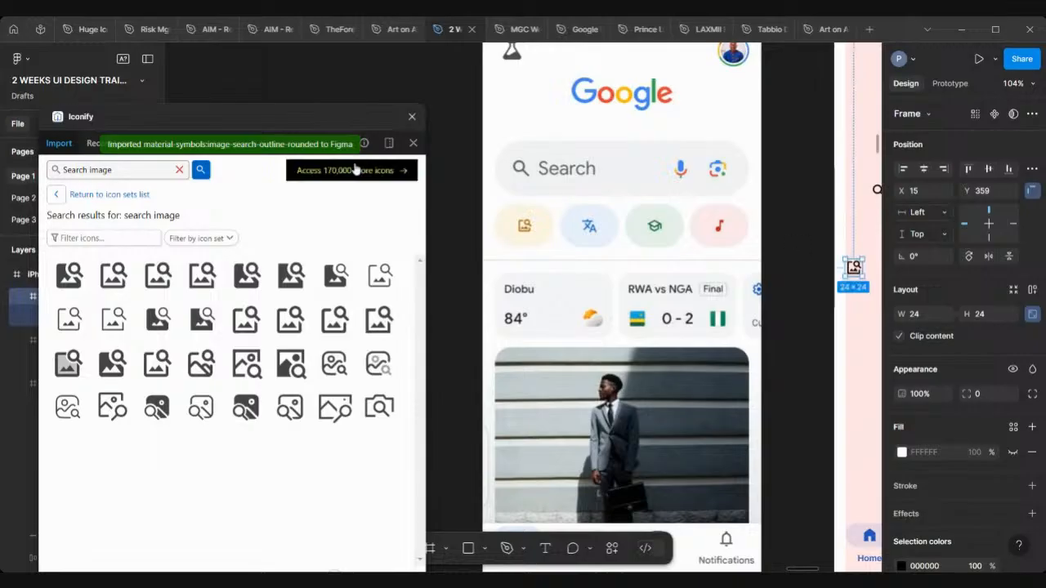
Step: Search Iconify for "Translate" and import the icon matching the reference's blue shortcut into the frame at about X 42, Y 442
triple_click(125, 167)
type("Trans")
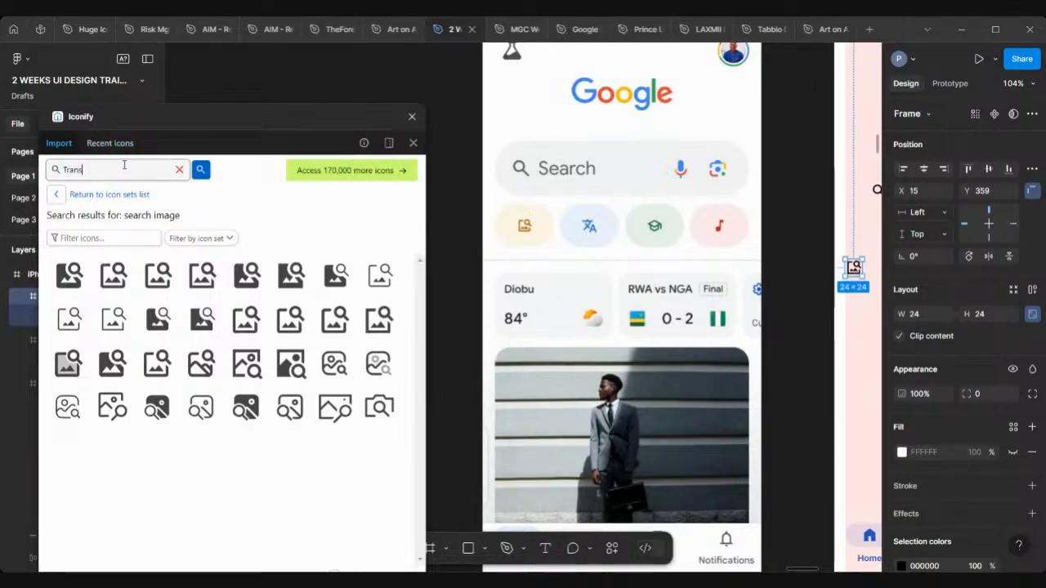
type("late")
key("Return")
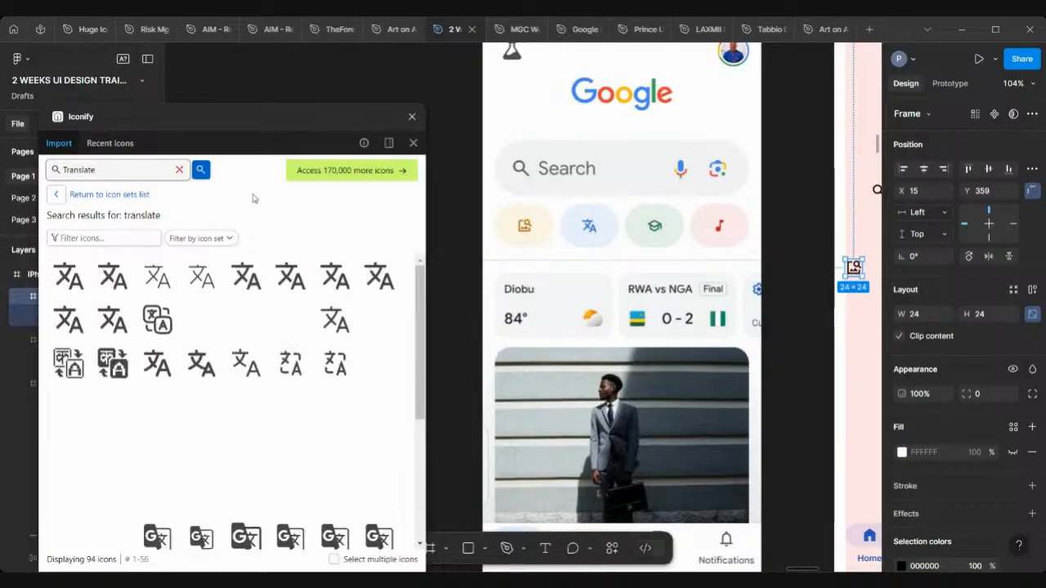
scroll(588, 231, "right", 3)
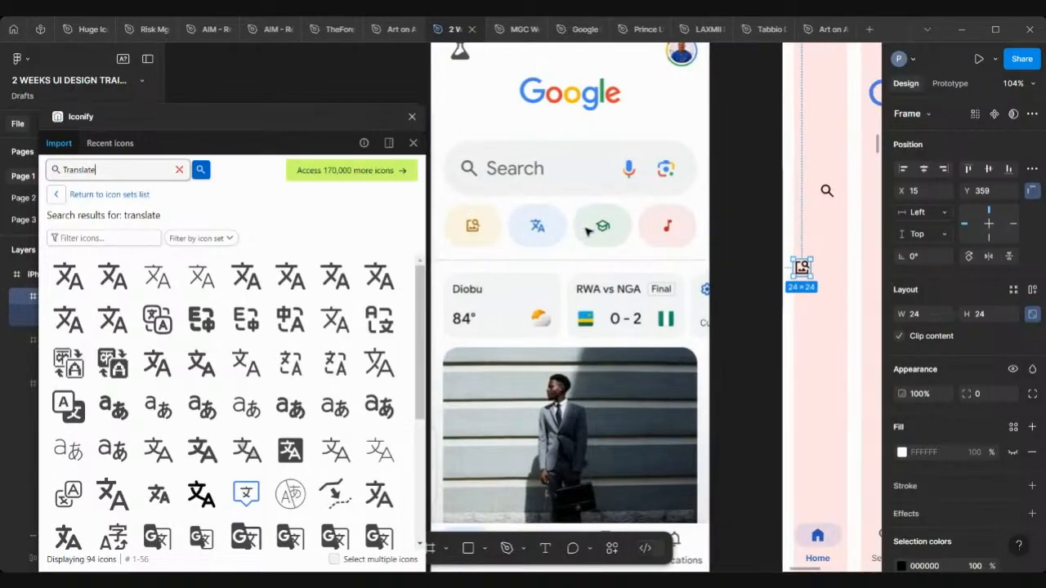
left_click_drag(115, 278, 824, 330)
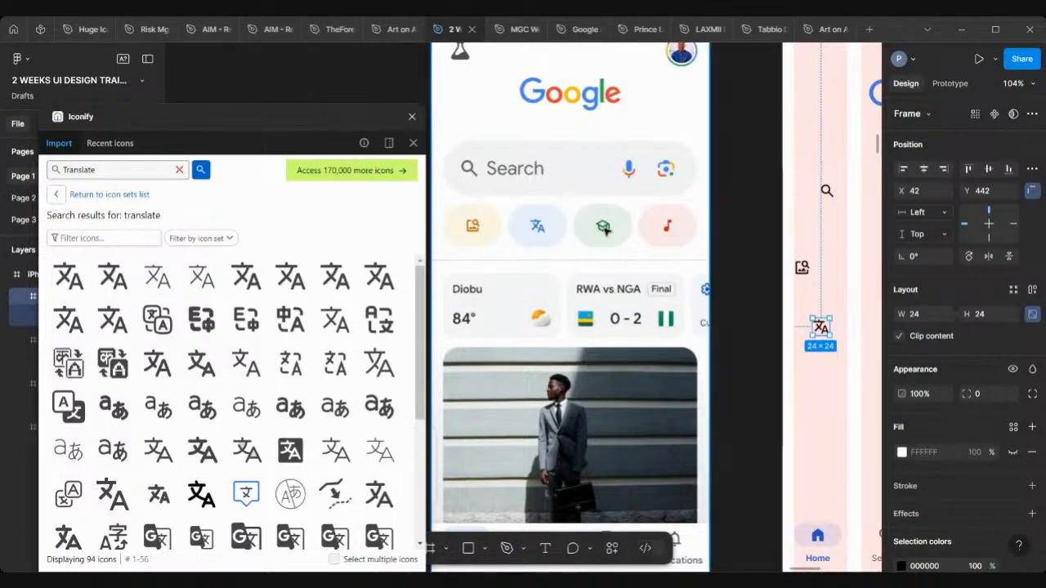
Step: Search Iconify for "education" and import the outlined graduation cap icon into the frame at about X 63, Y 309
double_click(78, 170)
type("education")
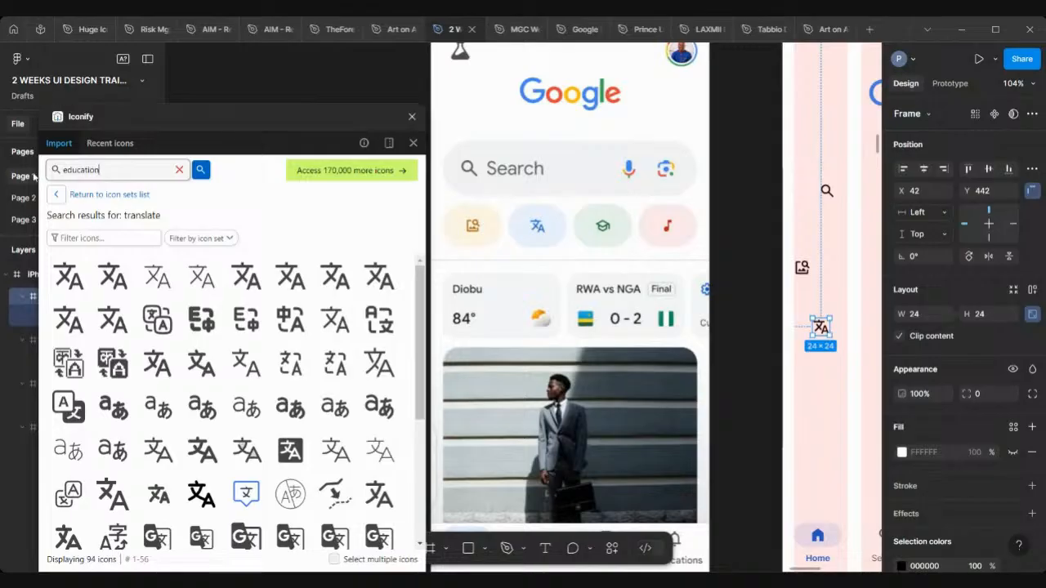
key("Return")
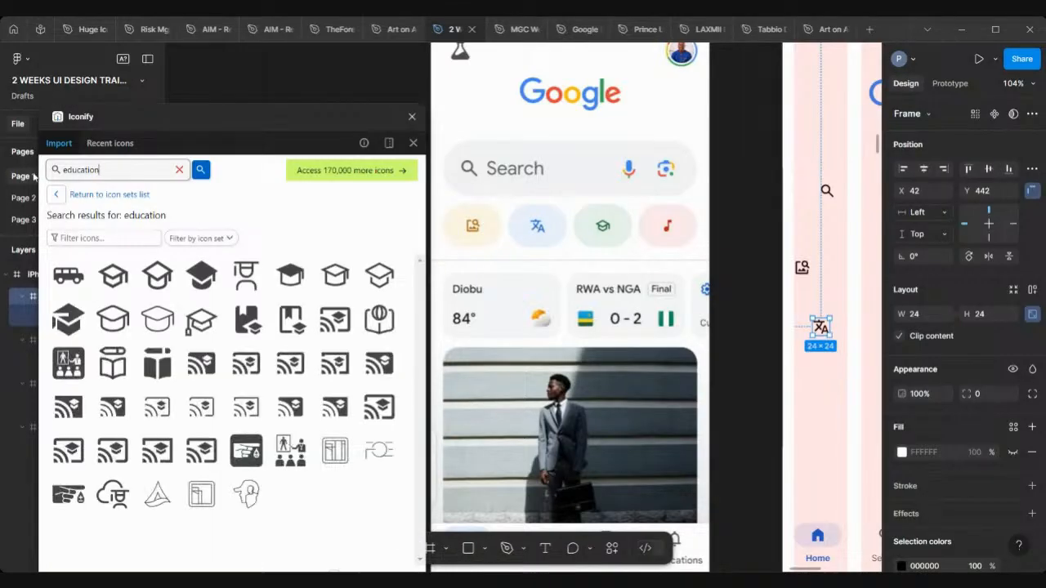
left_click_drag(113, 276, 836, 233)
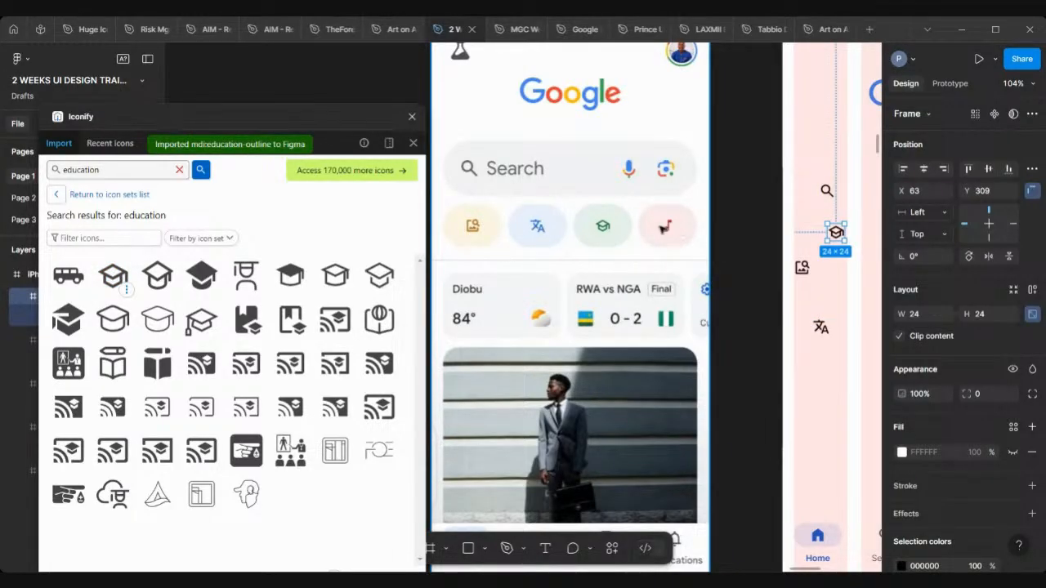
Step: Search Iconify for "music" and zoom in on the reference's red shortcut icon for comparison
left_click(123, 169)
key("ctrl+a")
type("m")
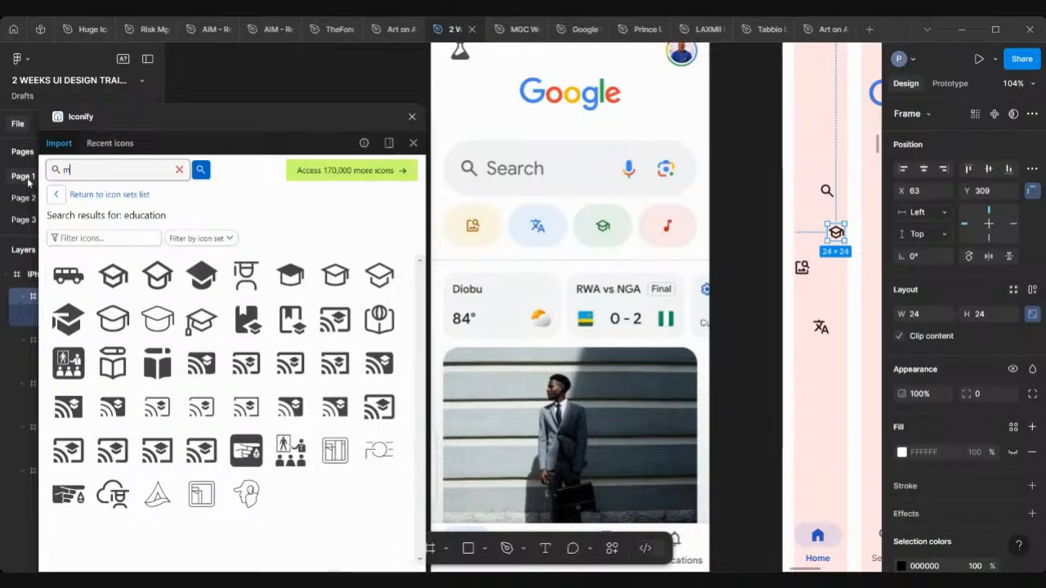
type("usic")
key("Return")
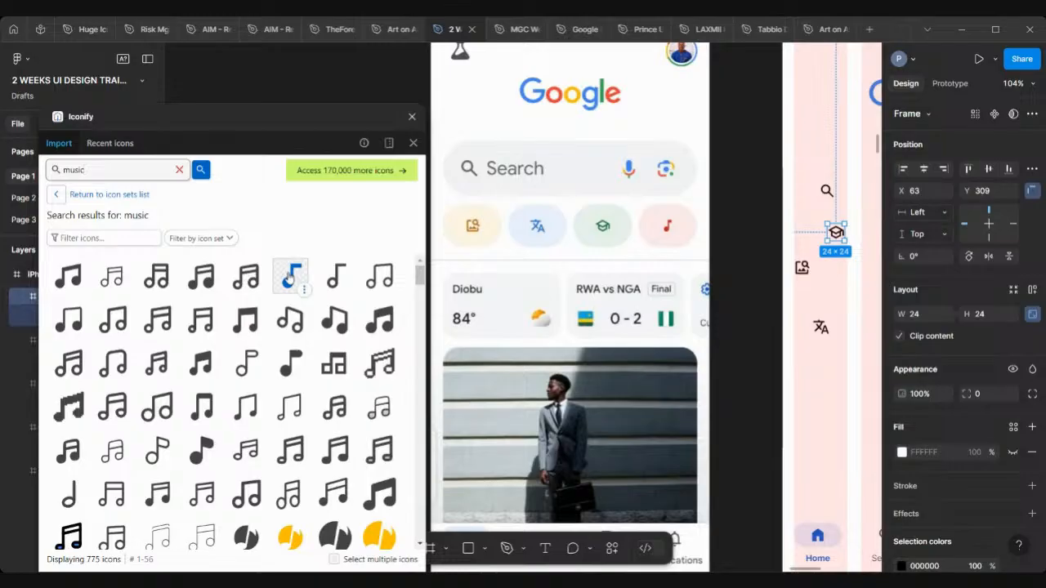
scroll(787, 190, "up", 5)
scroll(615, 245, "up", 3)
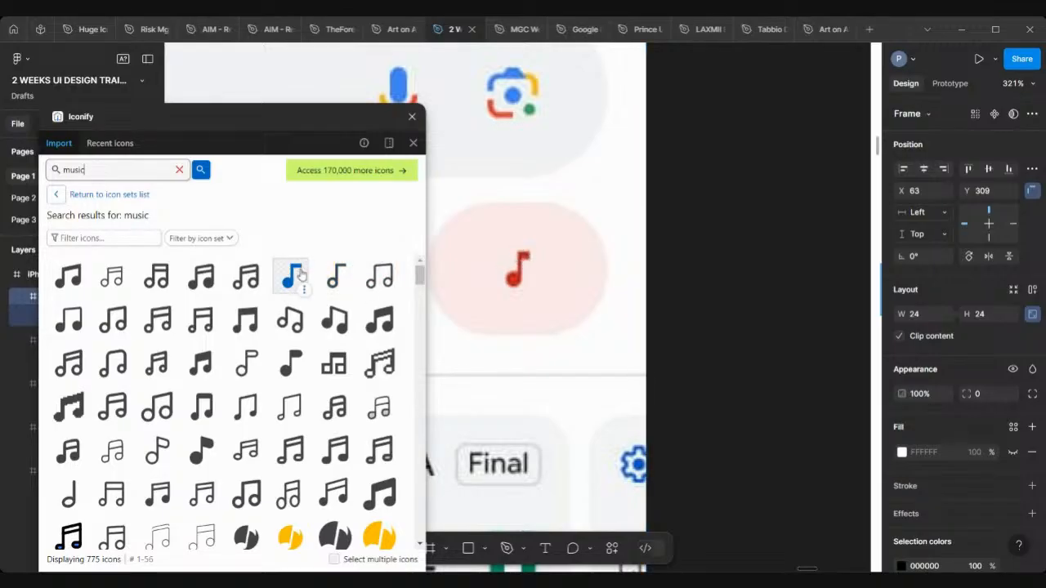
Step: Import the filled music-note icon matching the reference's red shortcut and place it in the iPhone 13 & 14 - 2 frame at about X 132, Y 350
scroll(335, 397, "down", 5)
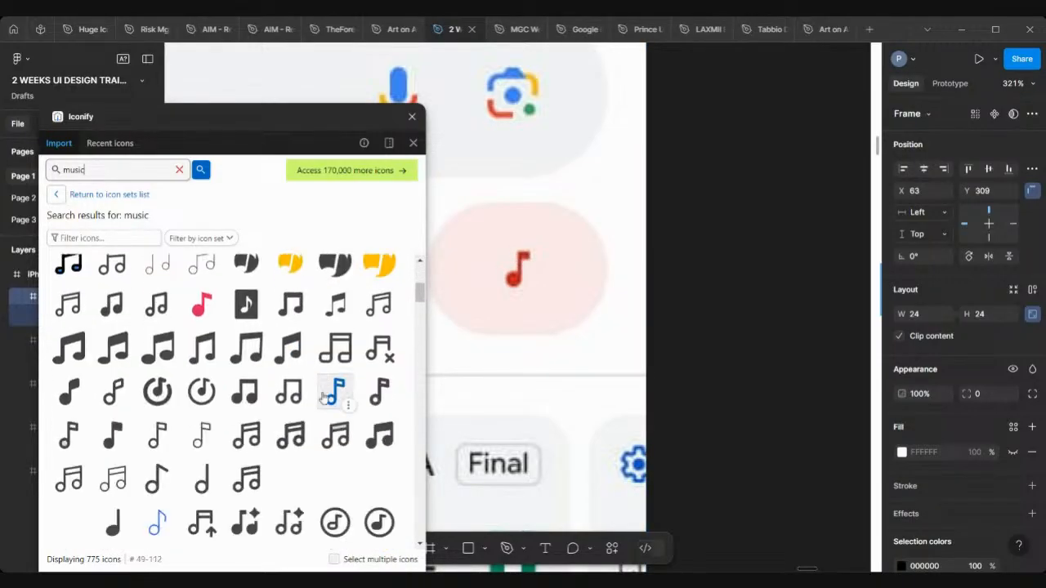
scroll(323, 396, "down", 2)
scroll(323, 397, "down", 1)
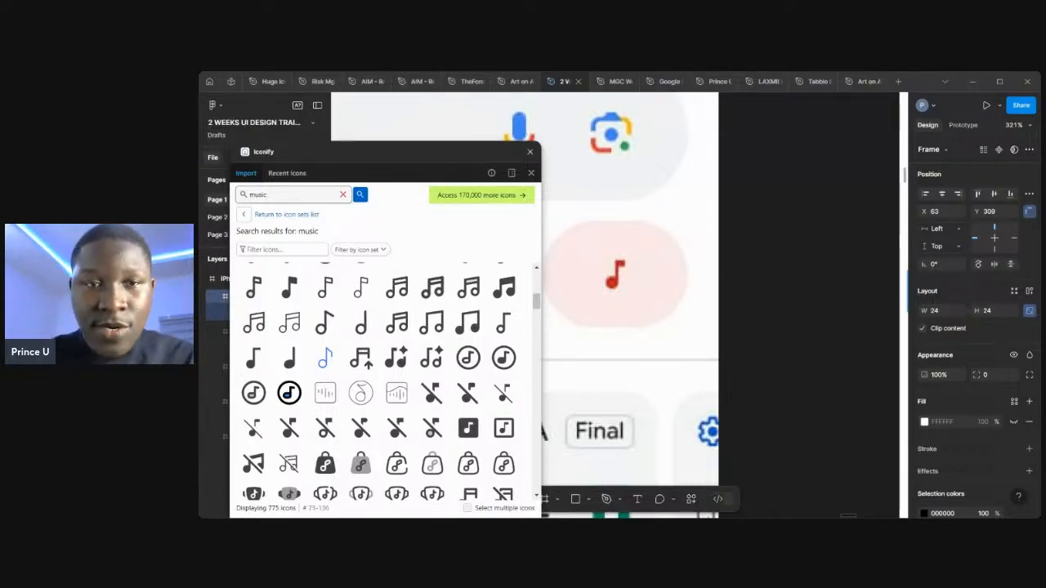
scroll(361, 369, "down", 3)
scroll(361, 369, "down", 3)
scroll(405, 356, "down", 1)
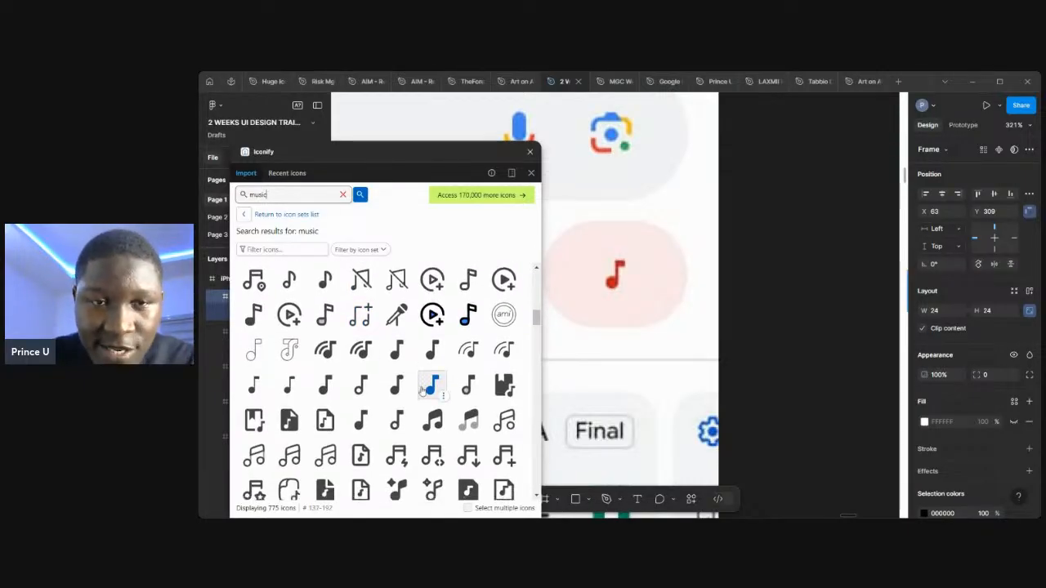
left_click(398, 349)
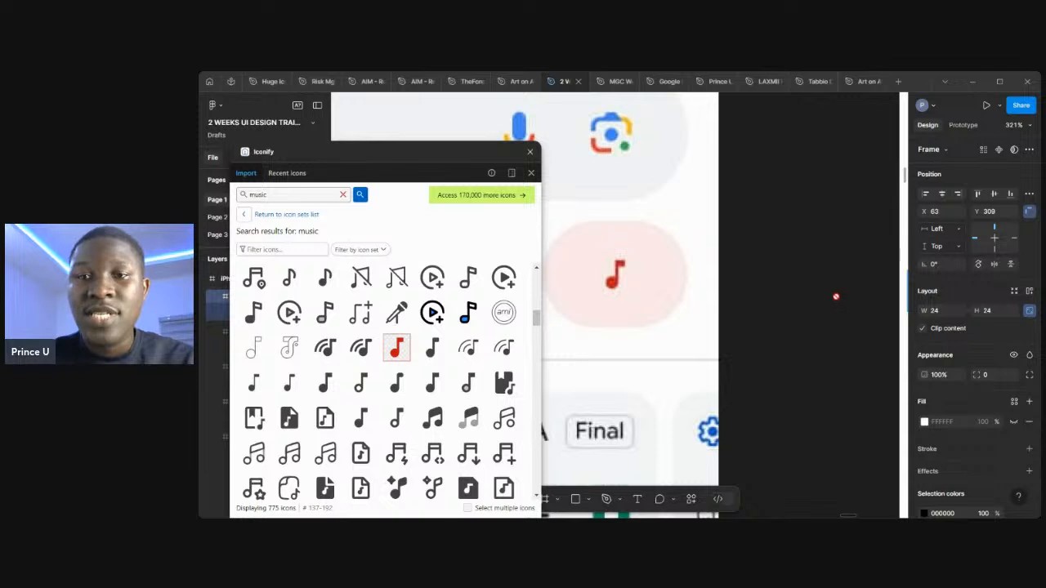
scroll(837, 299, "down", 6)
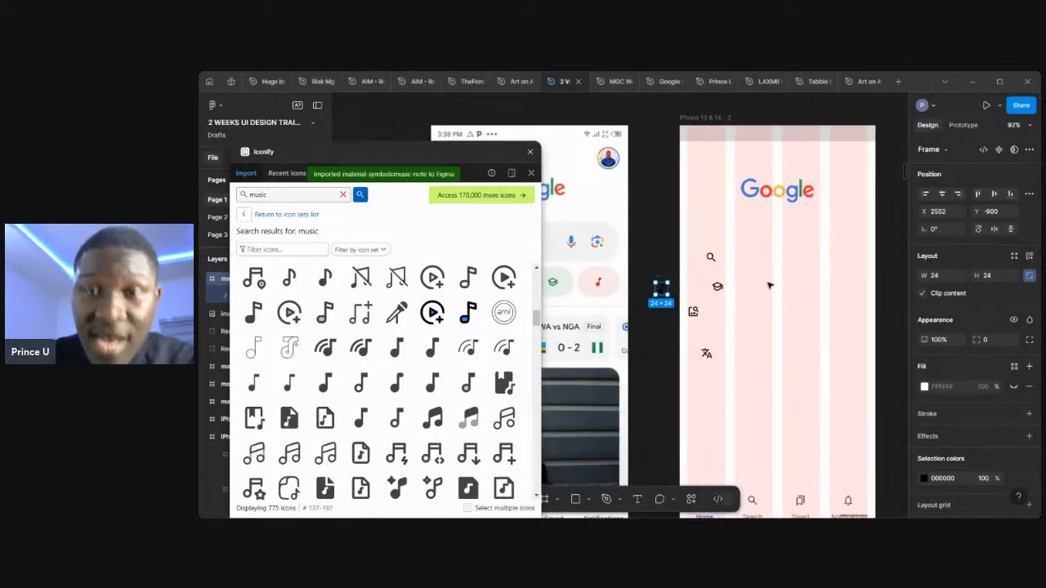
left_click_drag(661, 288, 753, 307)
scroll(632, 327, "left", 3)
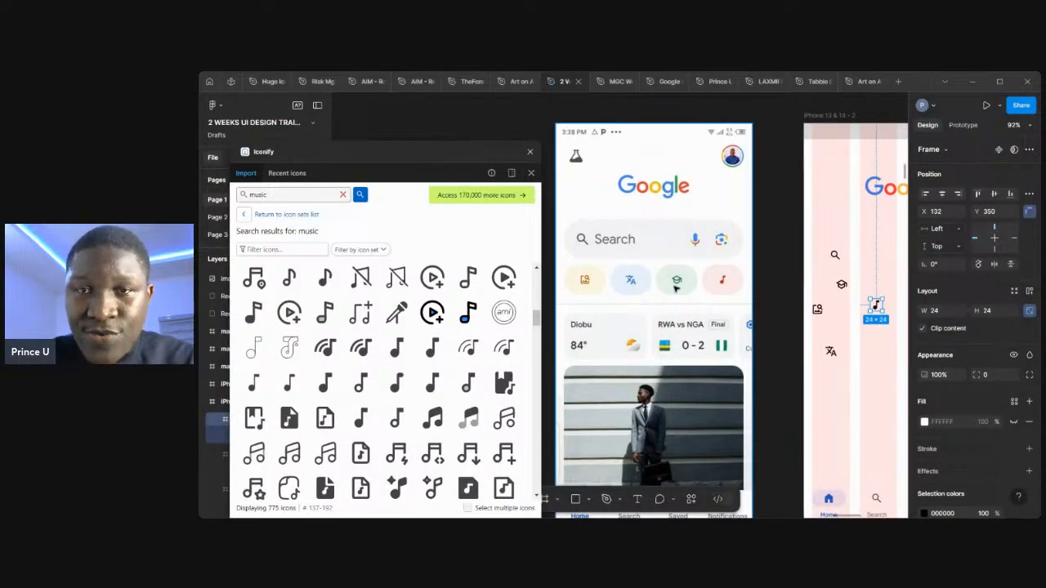
Step: Close the Iconify plugin window
scroll(675, 288, "up", 3)
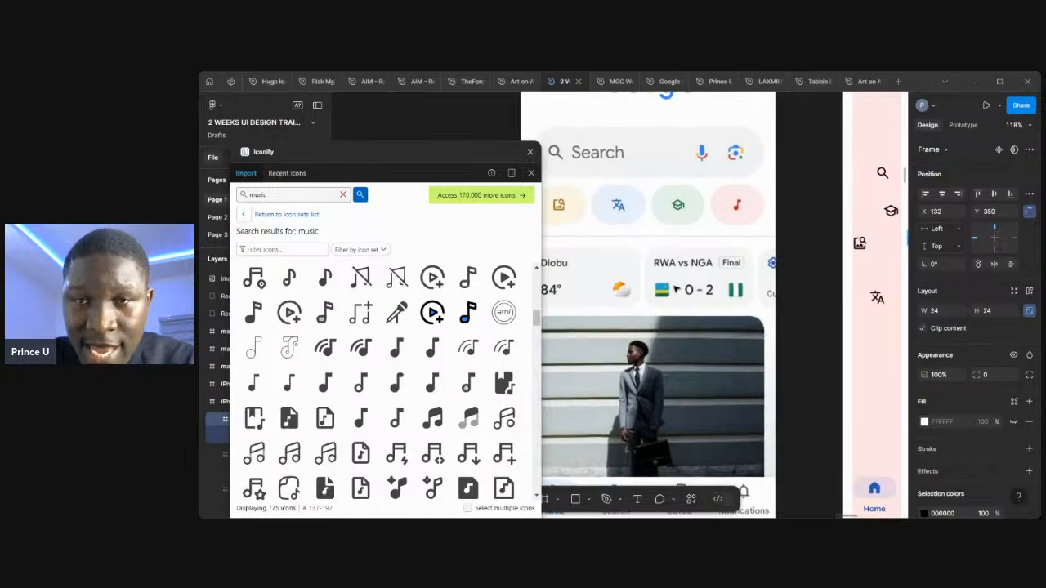
scroll(679, 339, "left", 3)
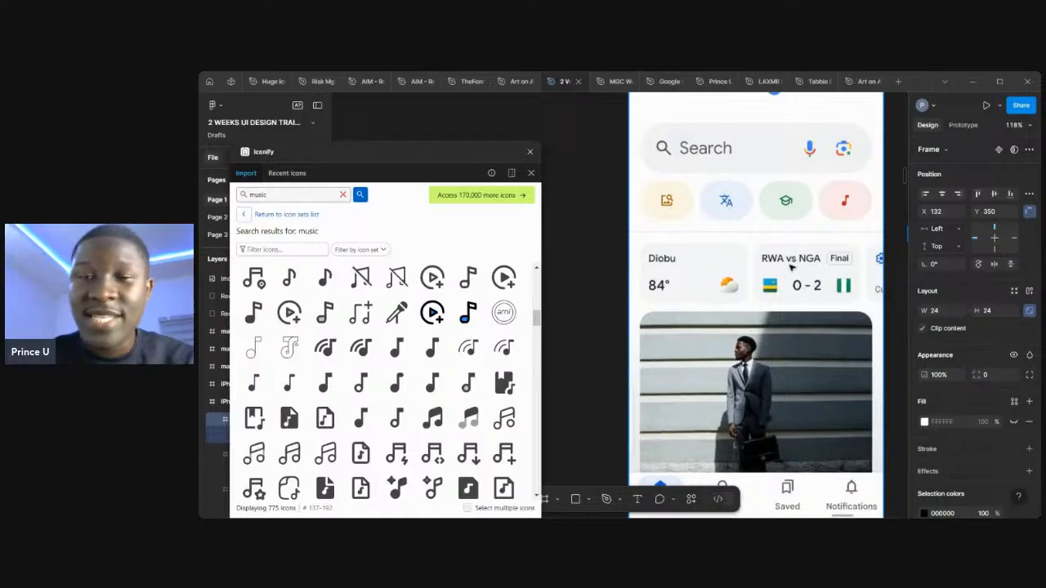
scroll(791, 269, "down", 3)
scroll(791, 268, "right", 5)
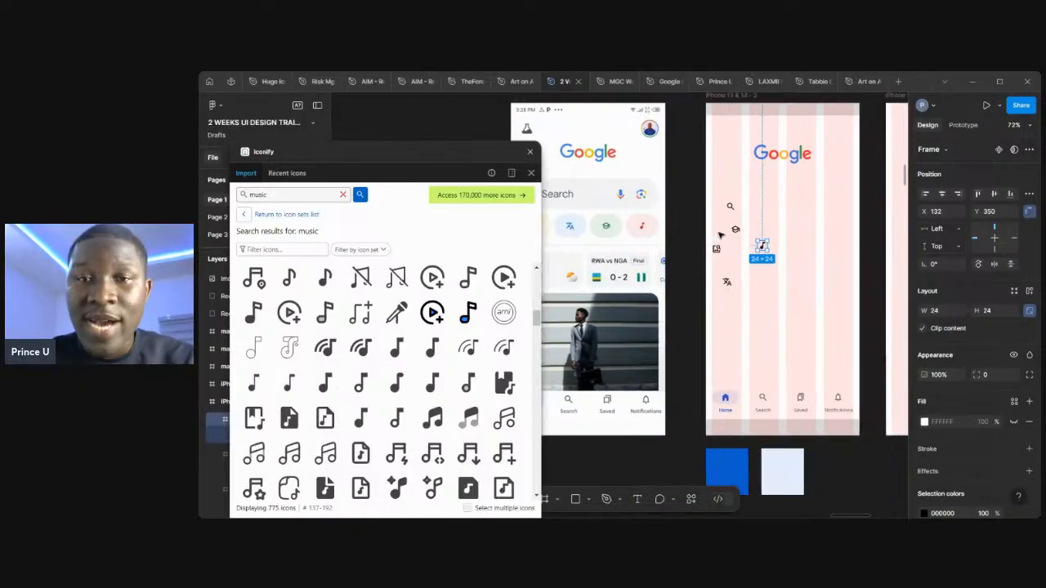
scroll(721, 235, "left", 1)
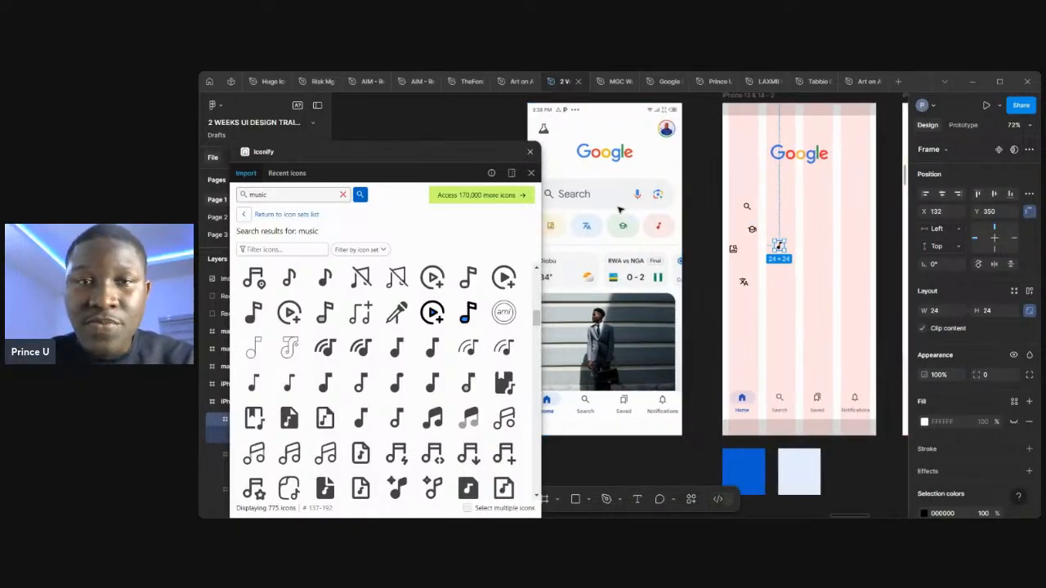
left_click(530, 152)
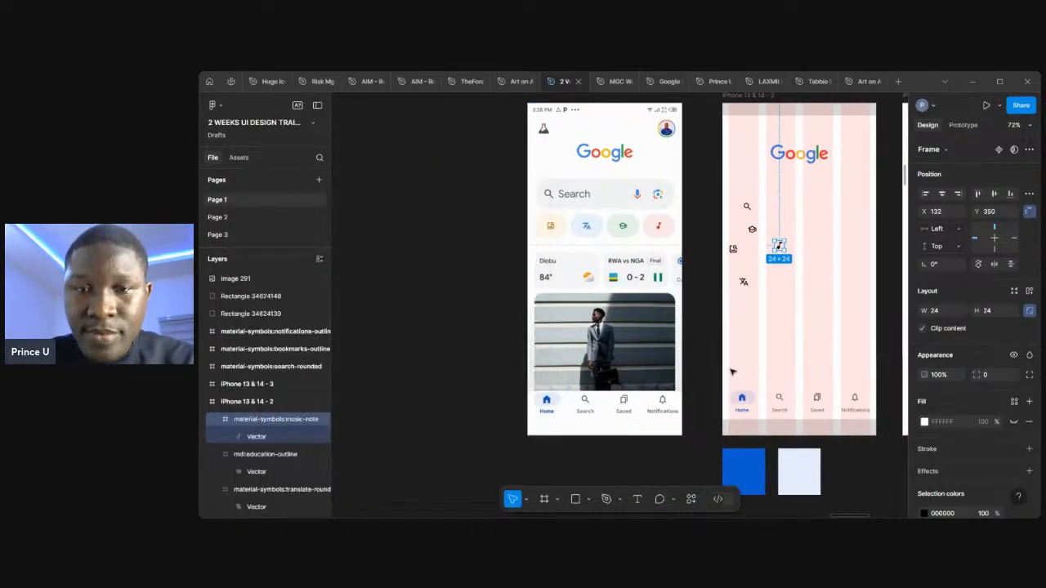
Step: Add a "Search" text layer to the iPhone 13 & 14 - 2 frame, placed between the magnifier and music-note icons in the second column
left_click(640, 500)
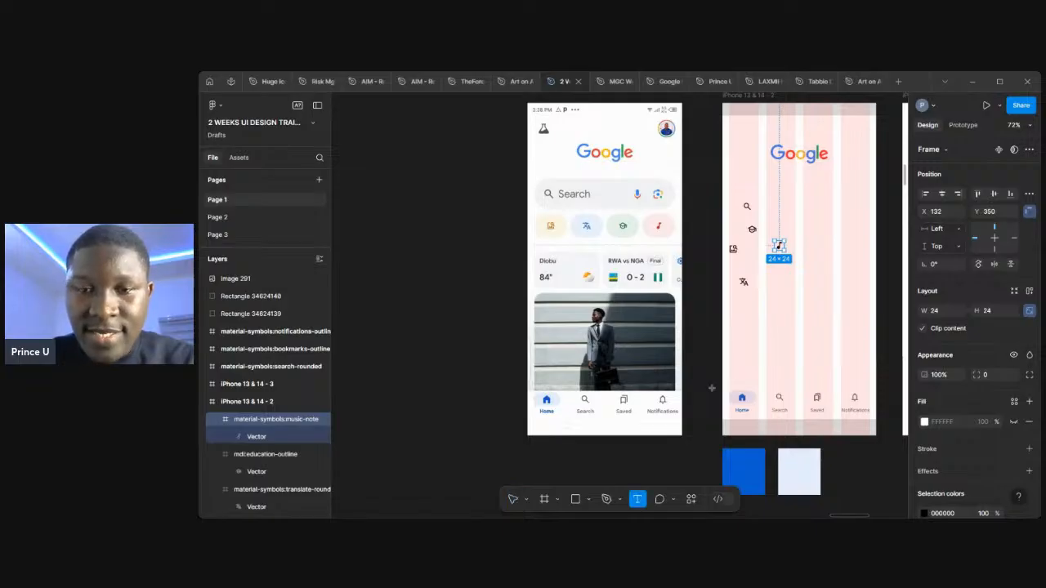
left_click(768, 199)
type("Searc")
key("Escape")
type("h")
scroll(768, 201, "up", 5)
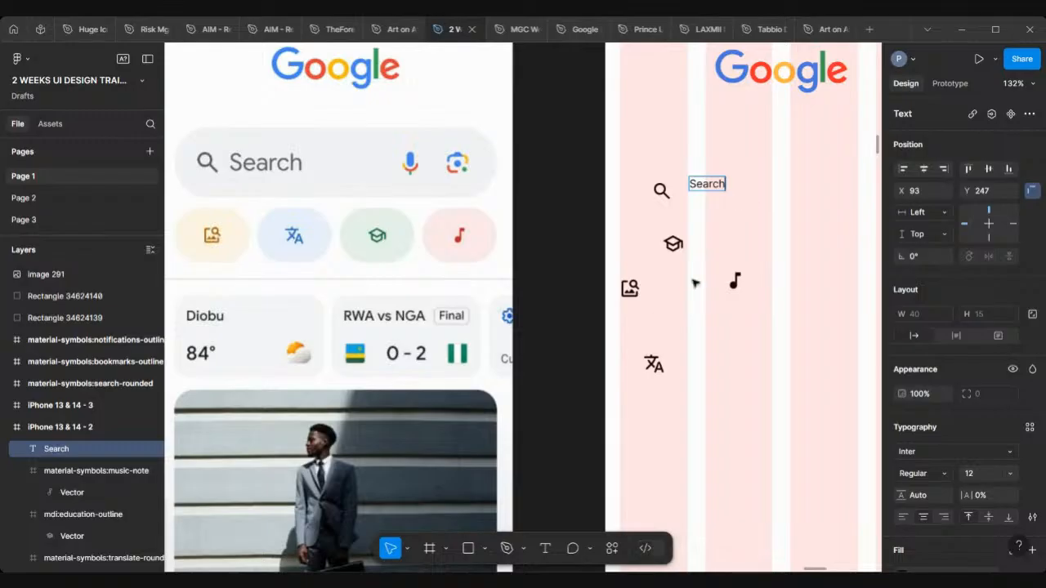
key("Escape")
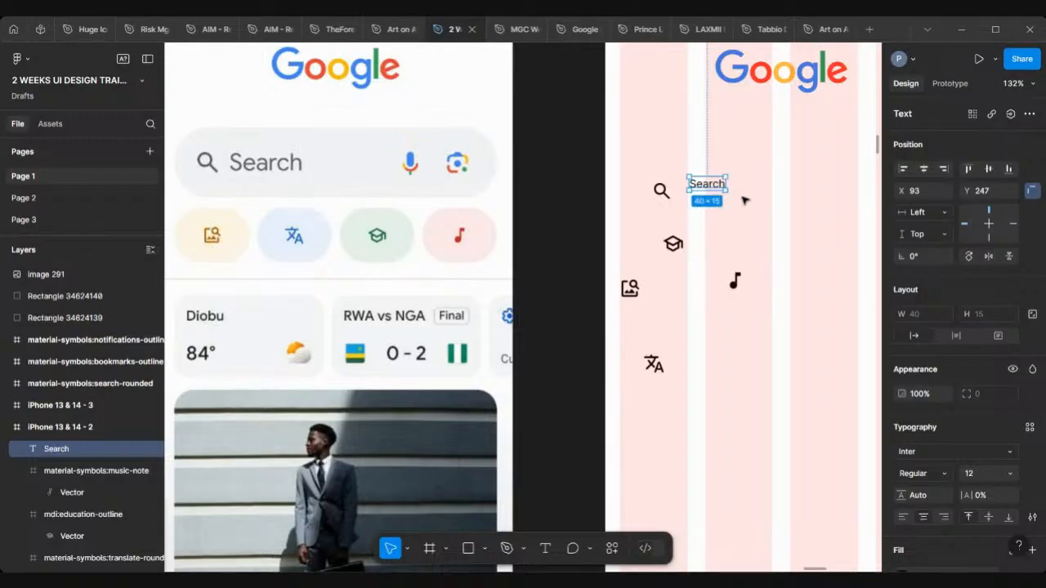
scroll(932, 405, "down", 3)
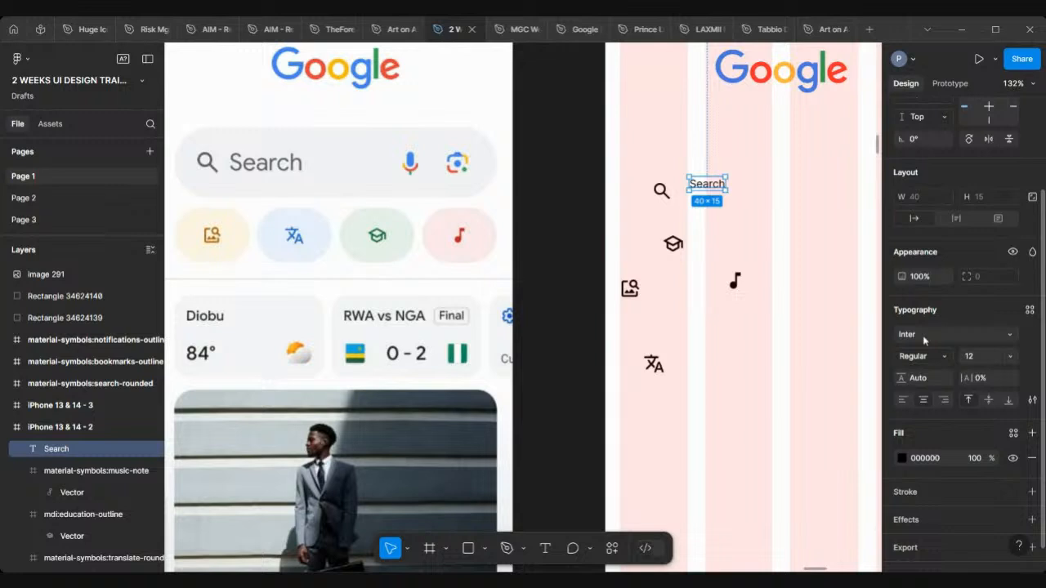
left_click_drag(697, 184, 734, 209)
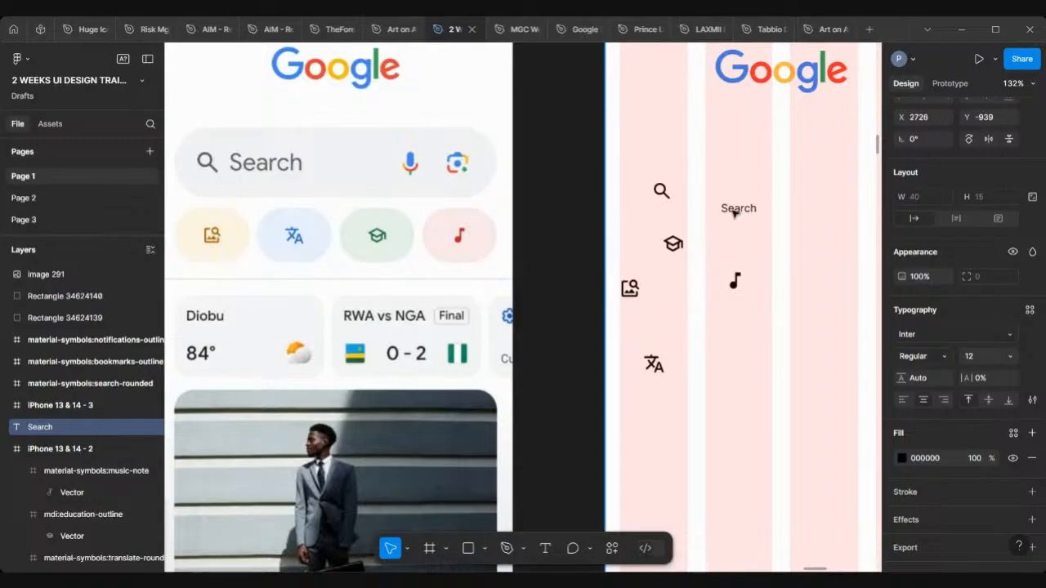
Step: Set the Search text's font size to 20 and its weight to Medium
left_click(985, 356)
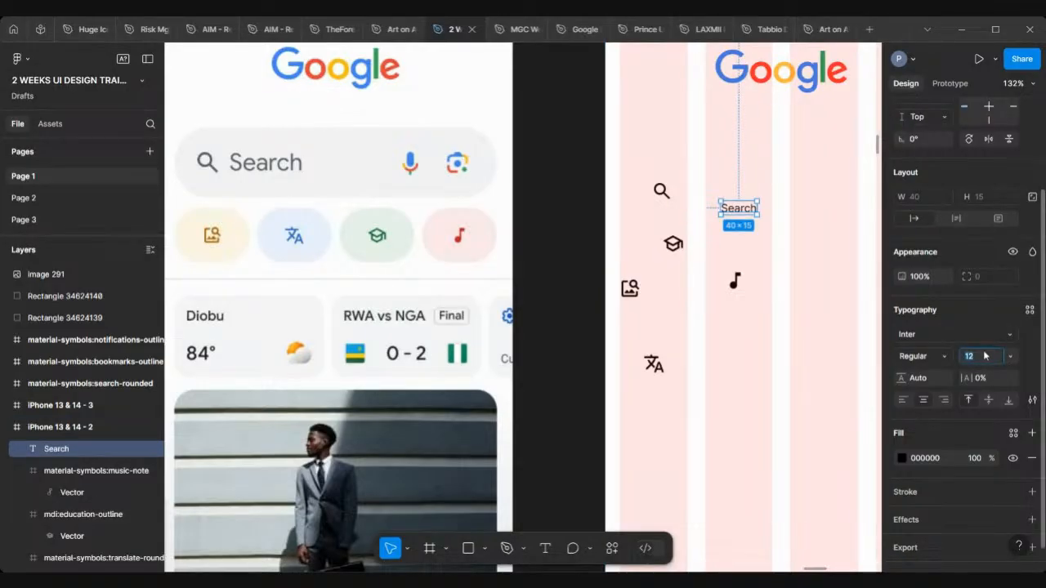
type("18")
key("Return")
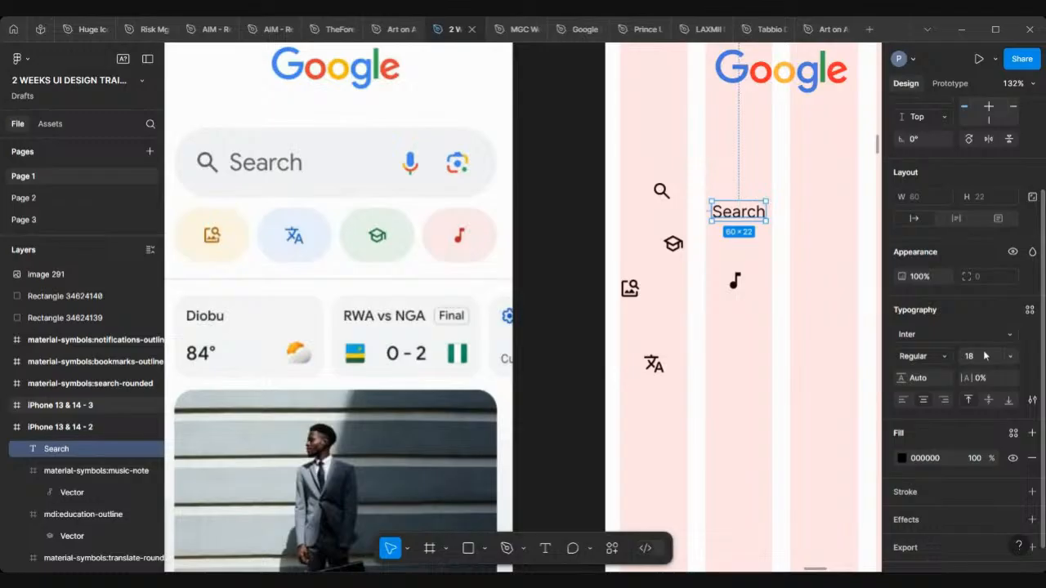
type("20")
key("Return")
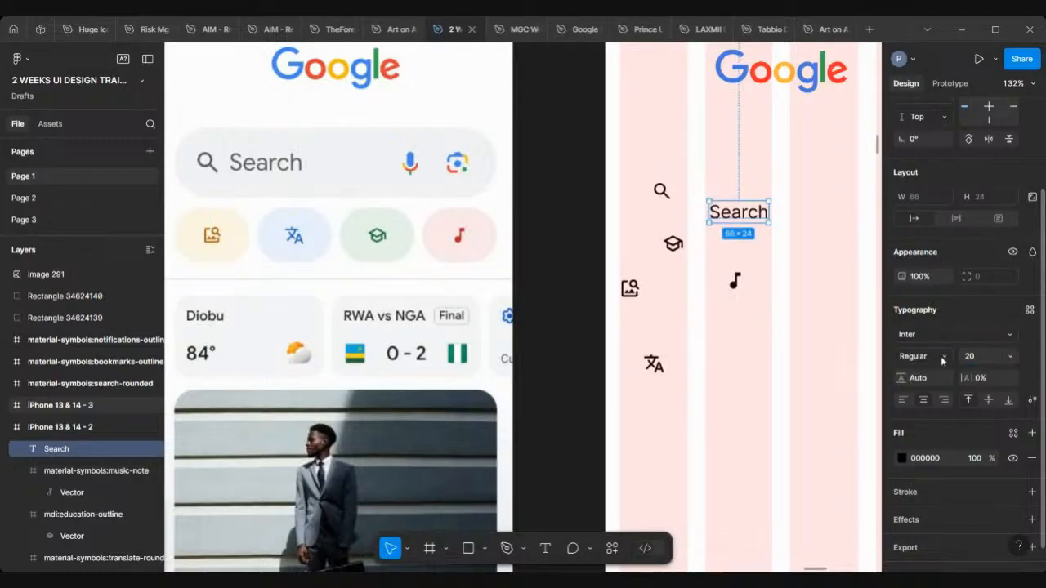
left_click(945, 358)
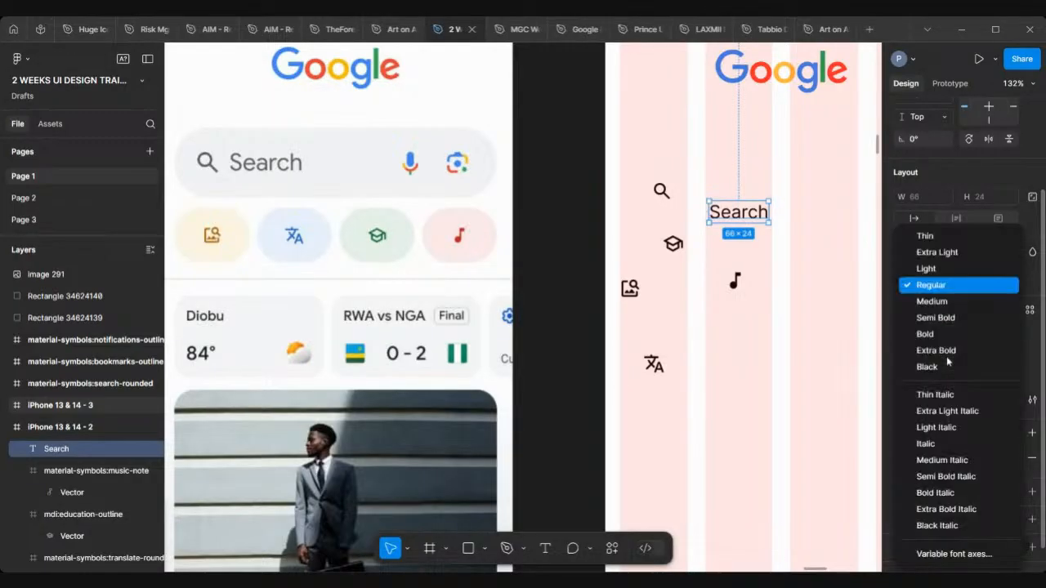
left_click(942, 302)
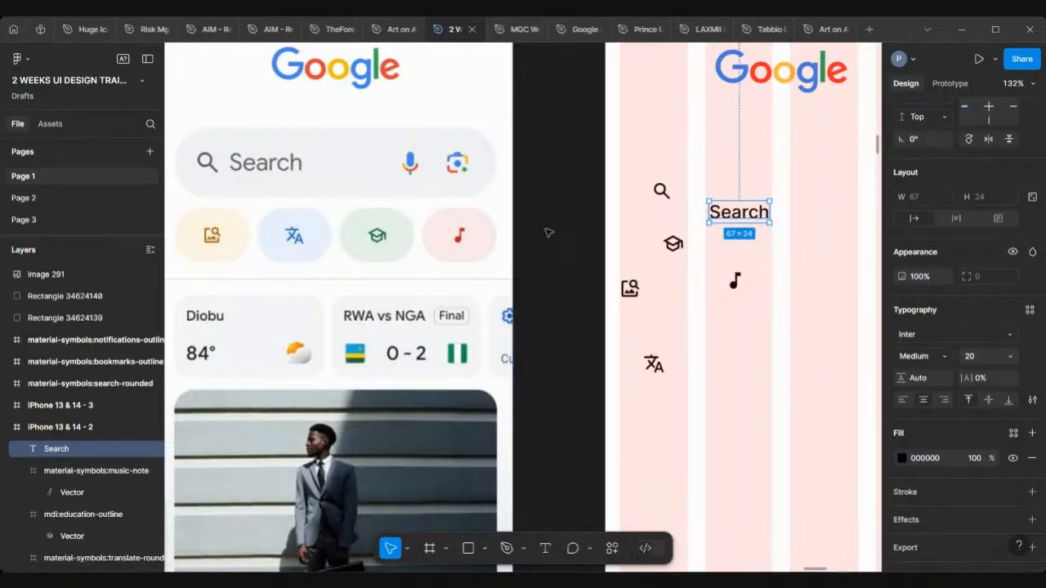
Step: Sample the grey of the reference's magnifier icon as the Search text's fill colour, 6F7072
left_click(902, 458)
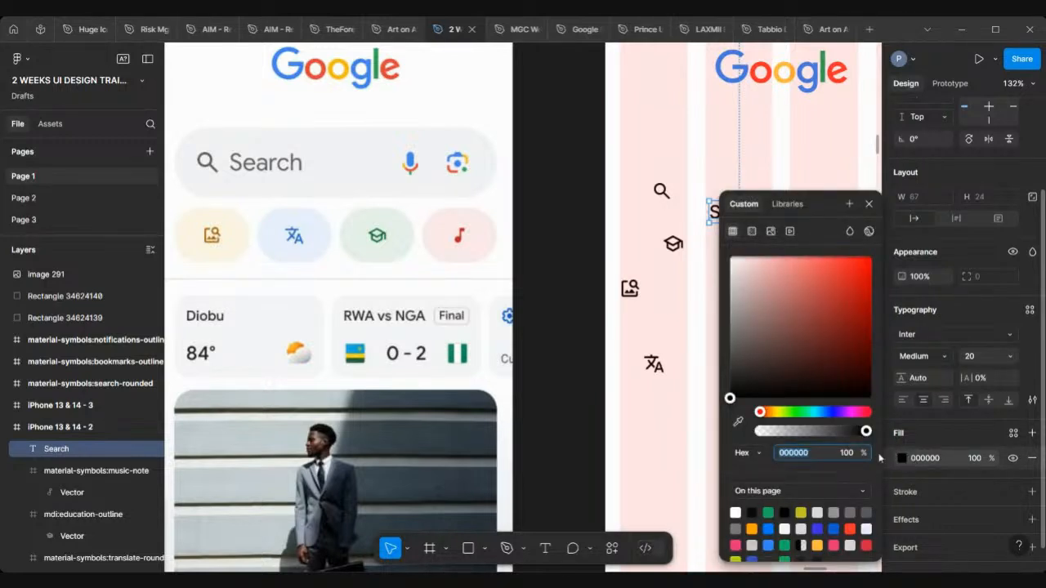
left_click(738, 421)
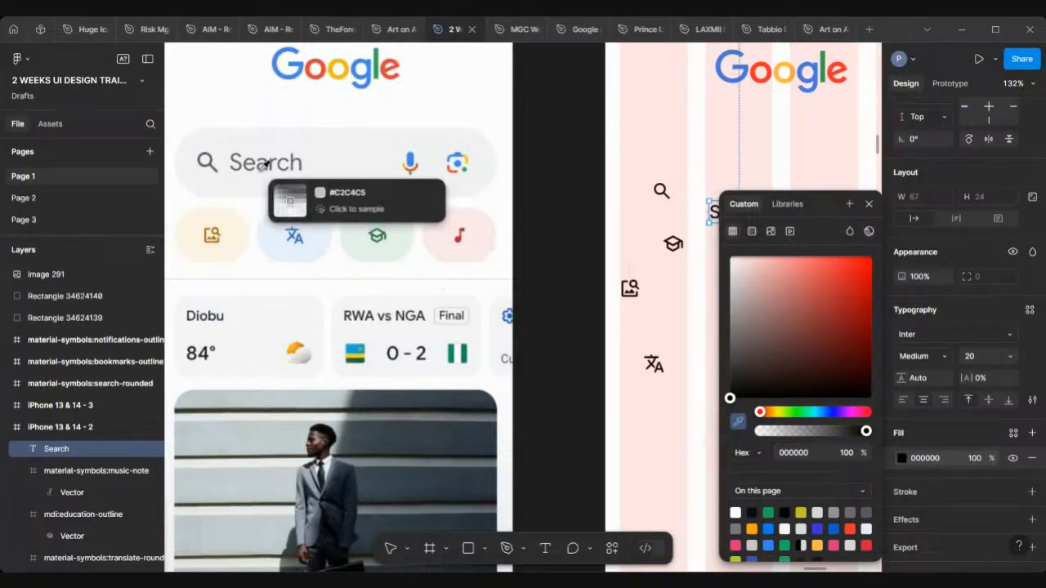
scroll(230, 167, "up", 10)
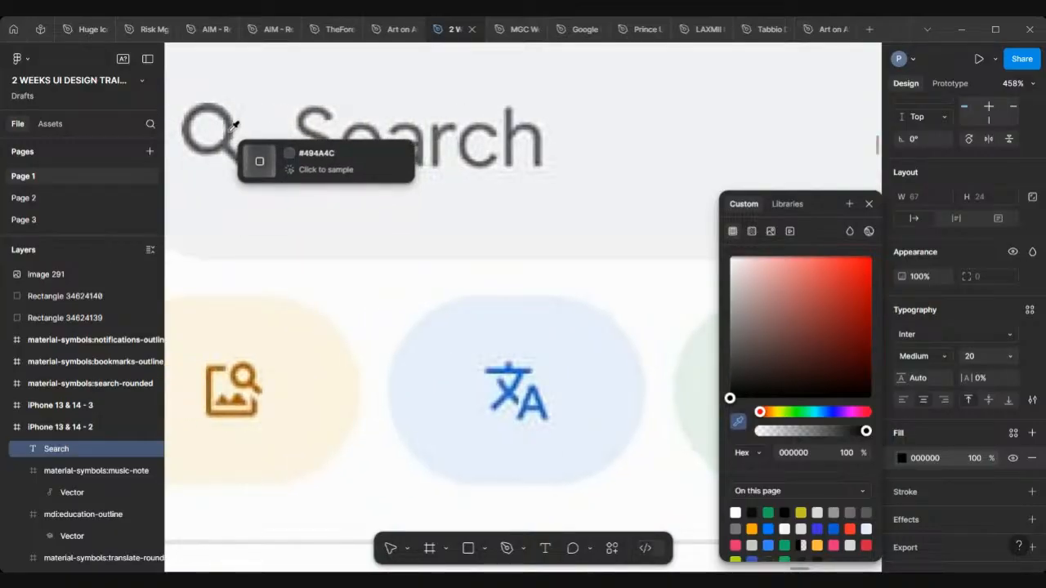
left_click(232, 124)
scroll(229, 131, "down", 8)
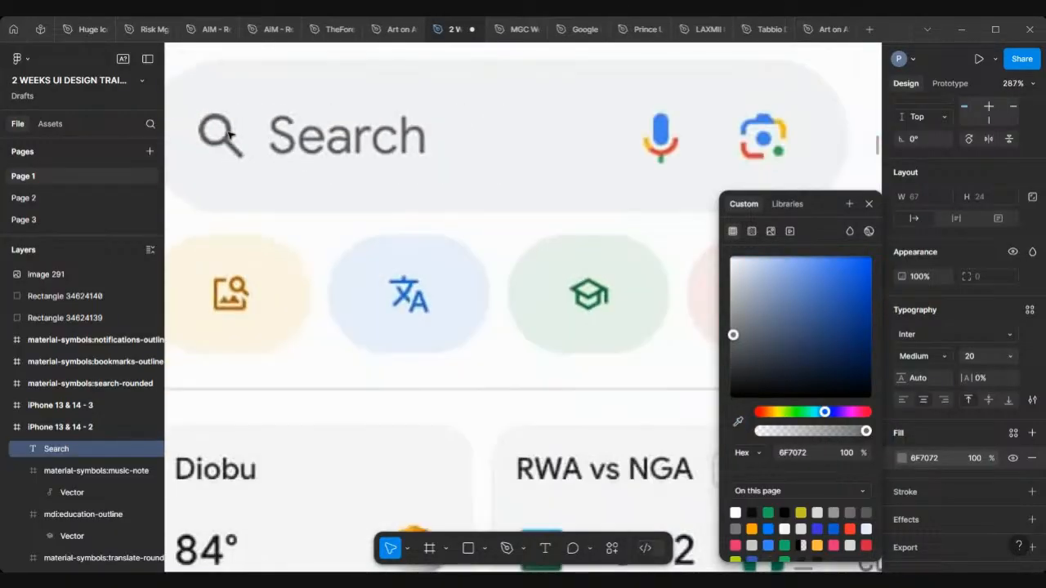
scroll(488, 172, "right", 3)
scroll(487, 204, "up", 3)
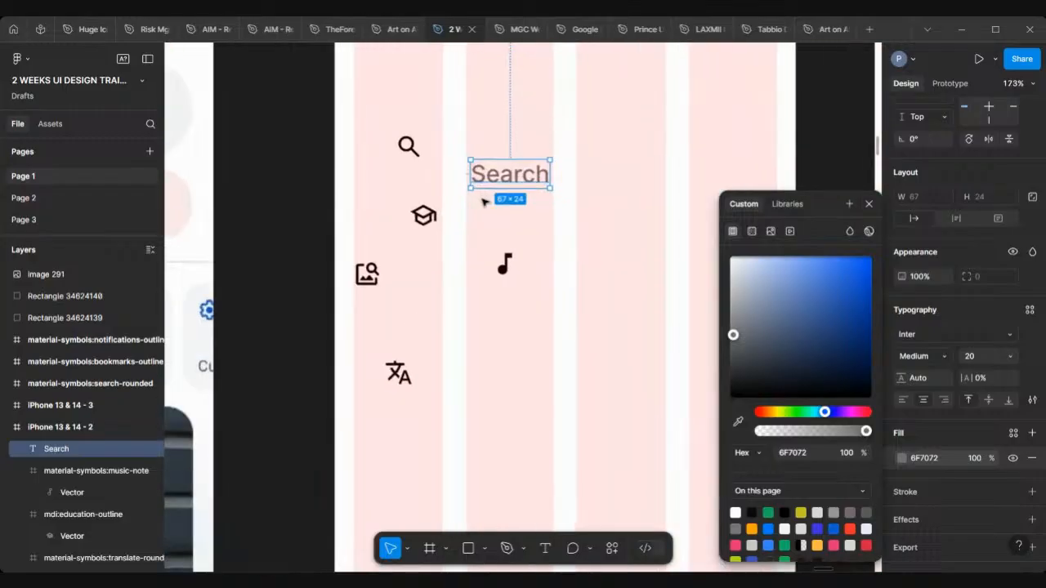
scroll(481, 200, "down", 5)
scroll(485, 202, "left", 3)
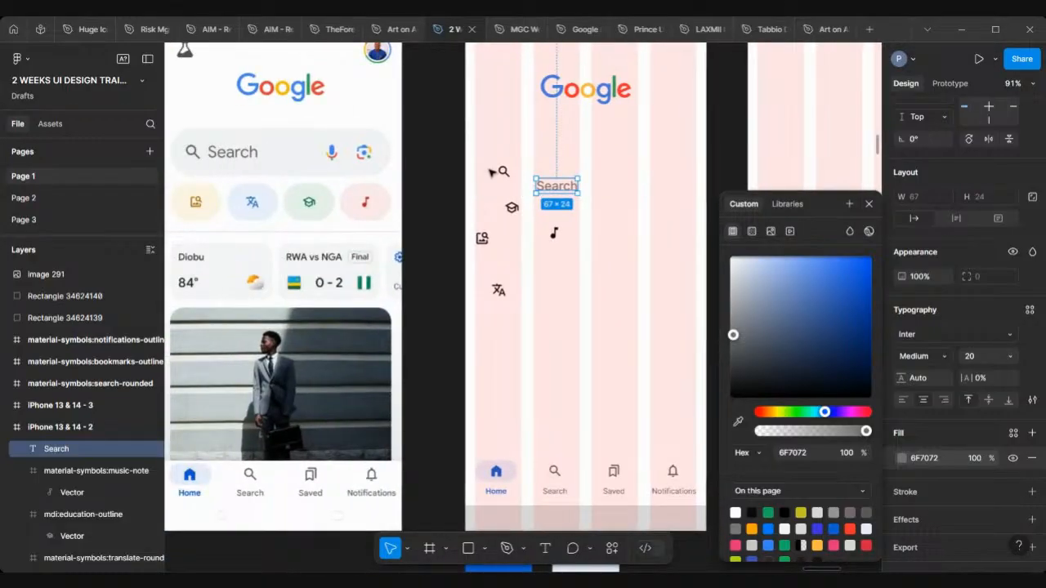
scroll(498, 166, "up", 2)
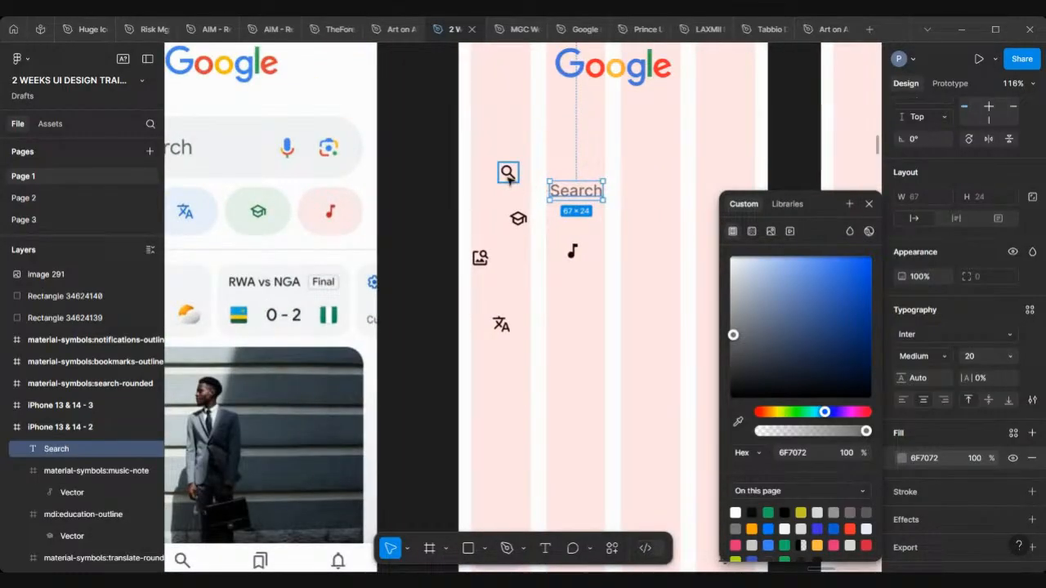
left_click(868, 204)
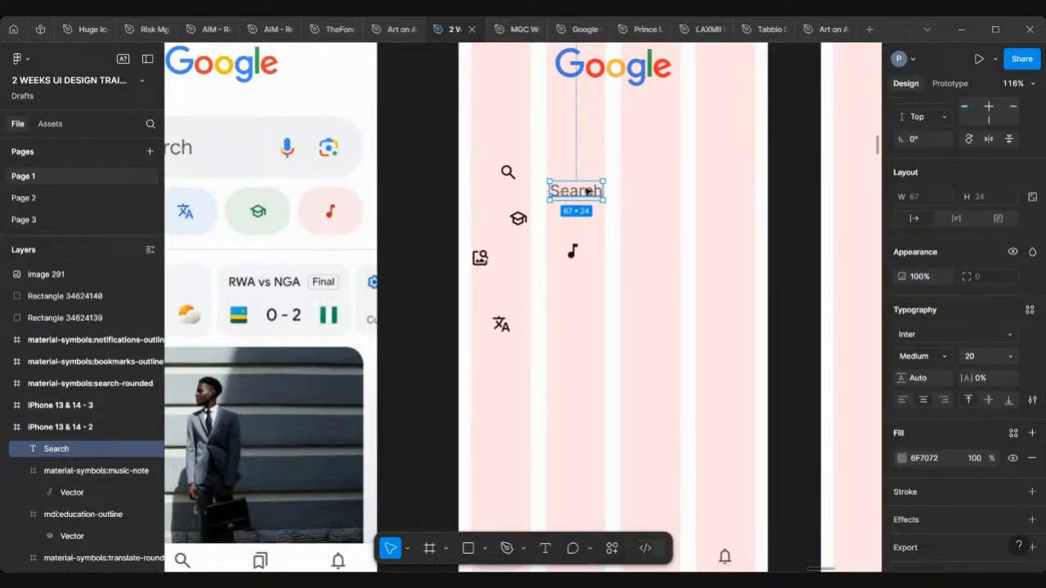
Step: Copy the Search text's fill colour 6F7072 and apply it to the magnifier icon beside it
left_click(939, 464)
key("ctrl+c")
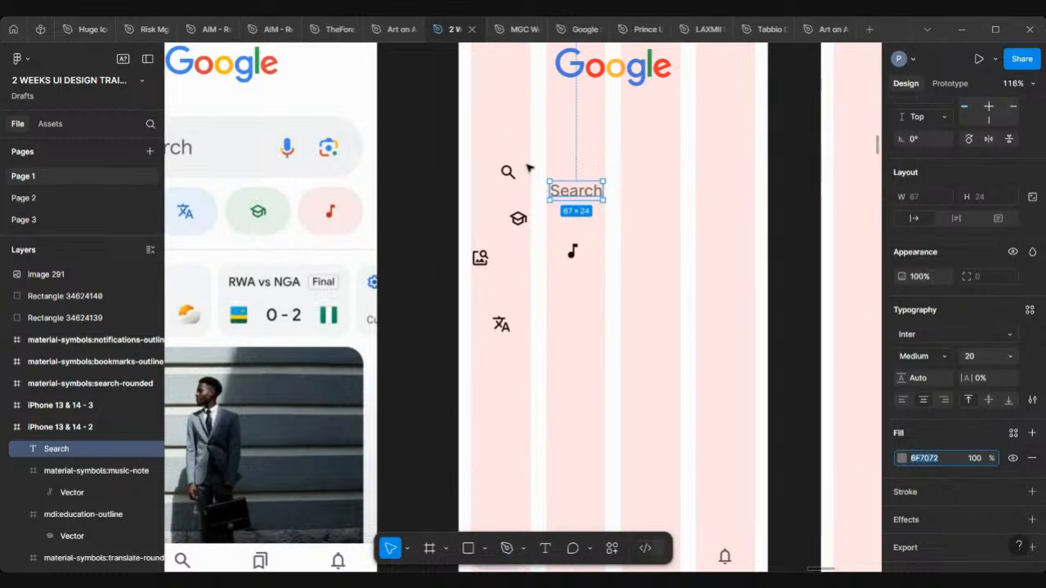
left_click(507, 173)
left_click(938, 452)
key("ctrl+v")
key("Return")
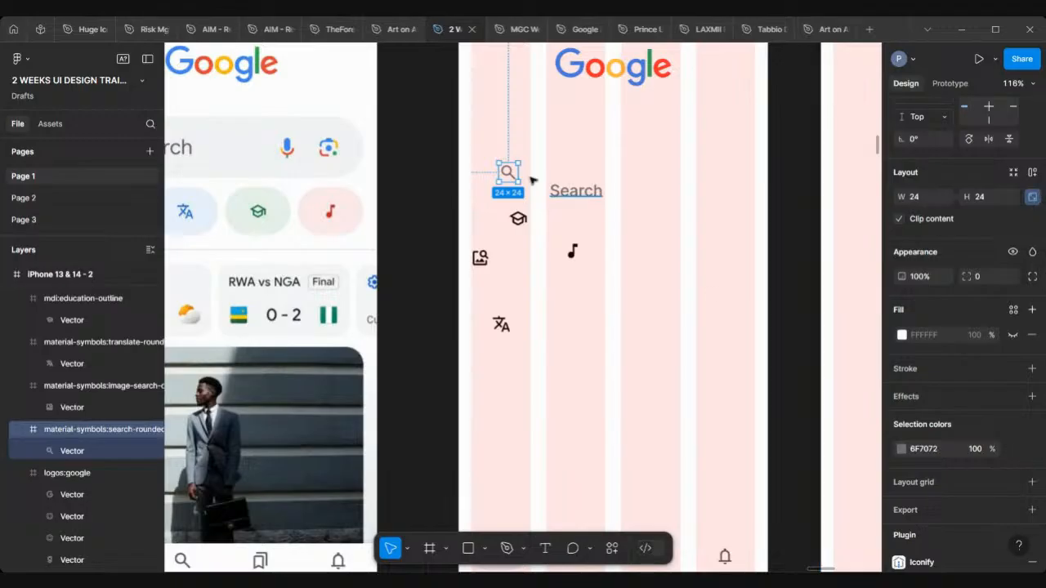
scroll(555, 184, "left", 5)
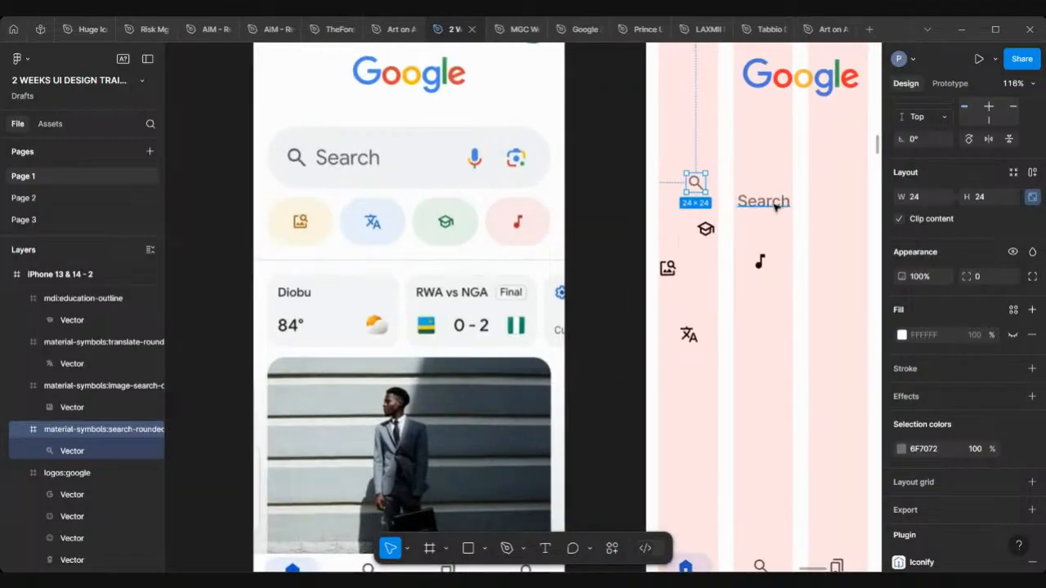
Step: Move the Search text just above the reference's Search label, set its font size to 24, and line up their left edges
left_click(774, 206)
left_click_drag(777, 207, 353, 142)
scroll(353, 142, "up", 5)
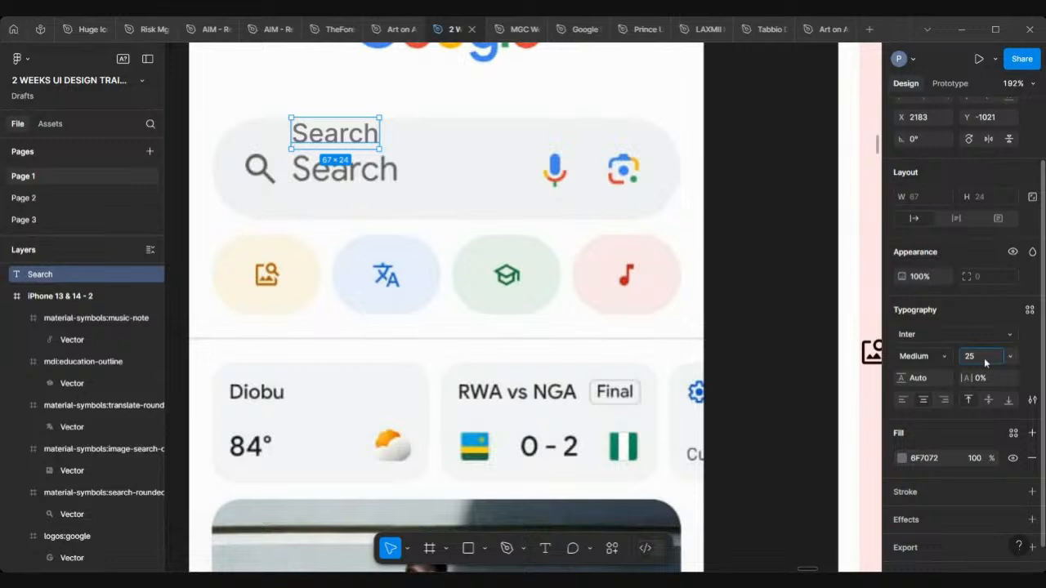
key("Return")
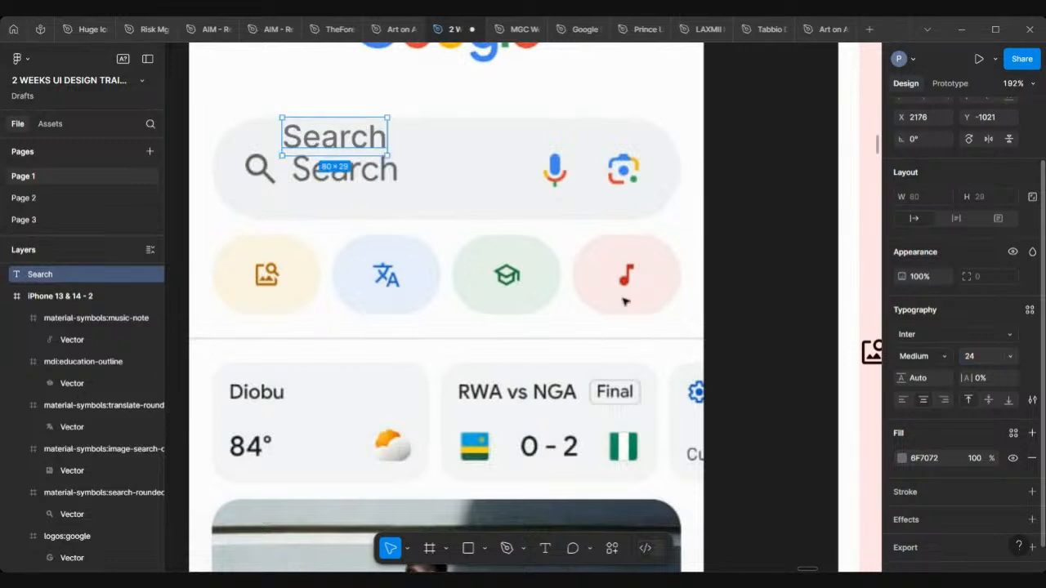
mouse_move(356, 144)
left_mouse_down()
mouse_move(367, 144)
mouse_move(359, 140)
left_mouse_up()
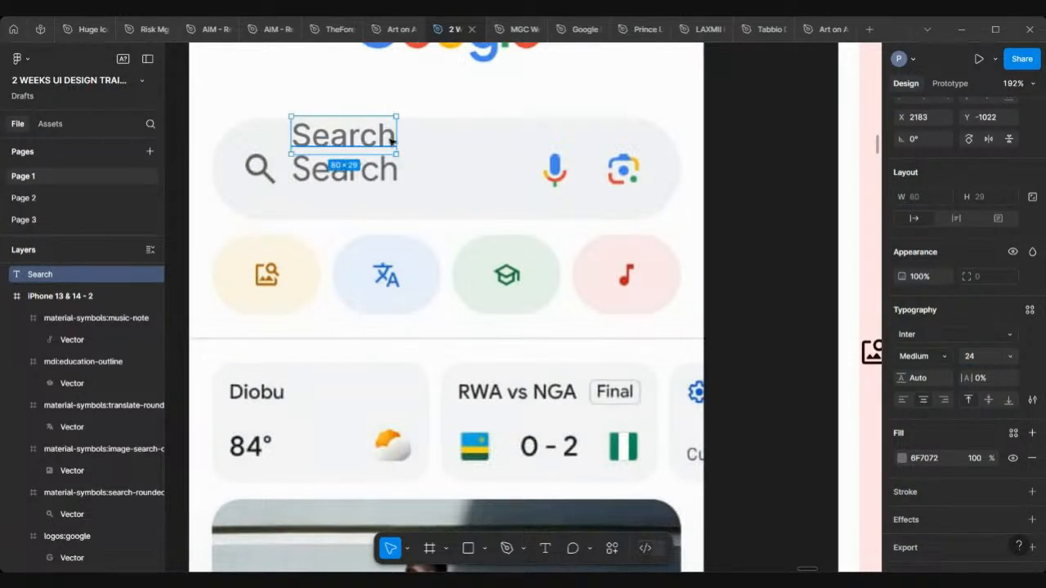
Step: Set the Search text's weight to Regular and move it back beside the magnifier icon in the iPhone 13 & 14 - 2 frame
left_click(950, 359)
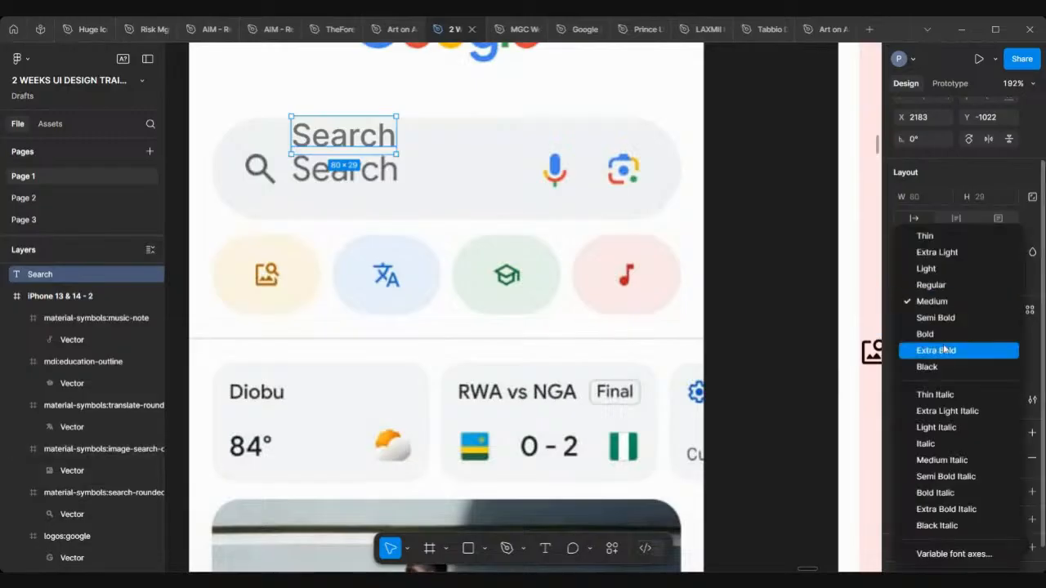
left_click(944, 288)
scroll(289, 133, "down", 5)
left_click_drag(288, 133, 687, 179)
Step: Compare the magnifier icon with the reference's and resize it proportionally to 28 × 28
scroll(663, 187, "up", 2)
scroll(663, 187, "left", 3)
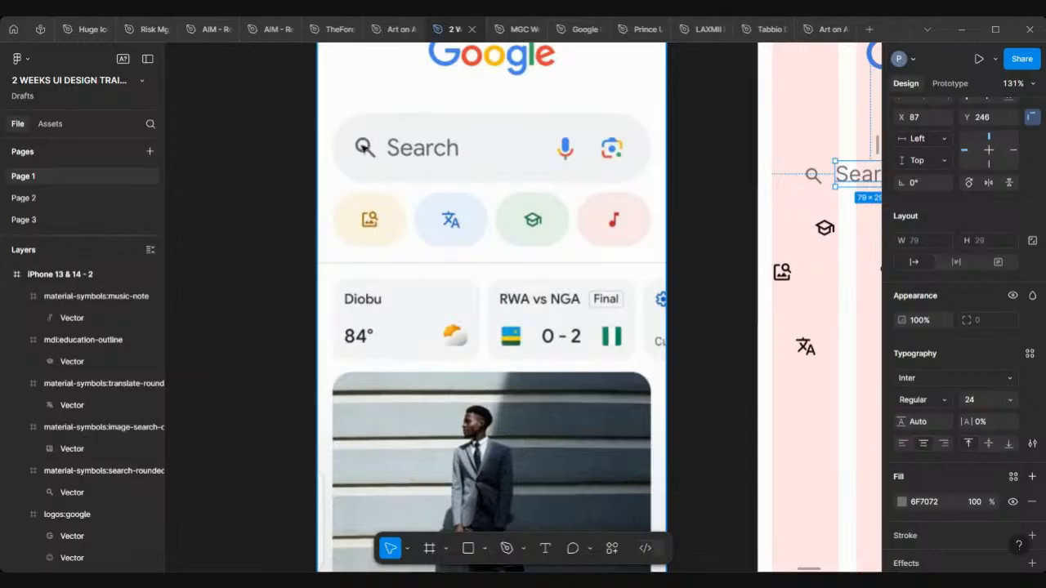
scroll(364, 141, "up", 5)
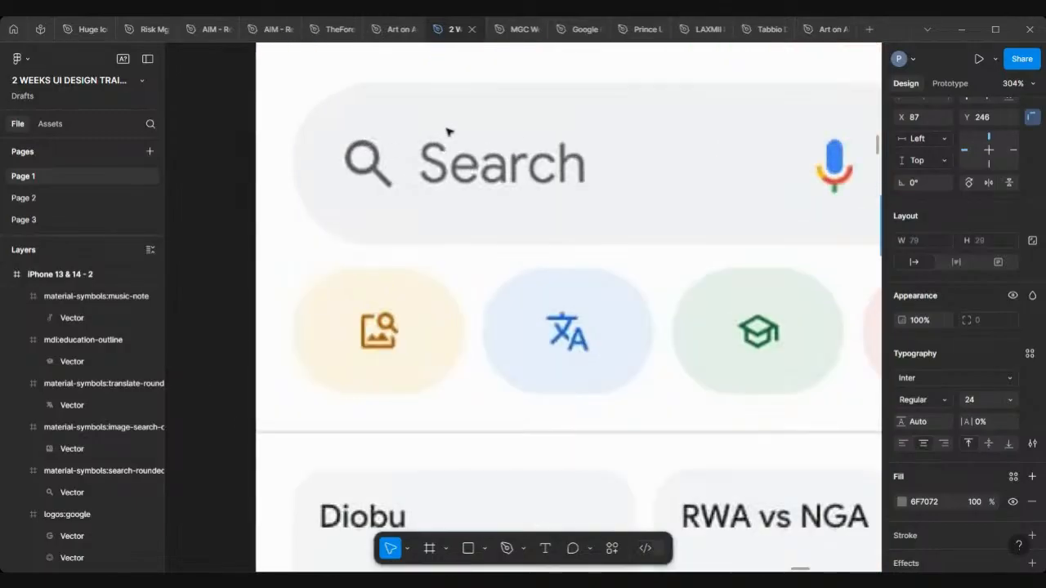
scroll(367, 160, "down", 4)
scroll(380, 164, "right", 5)
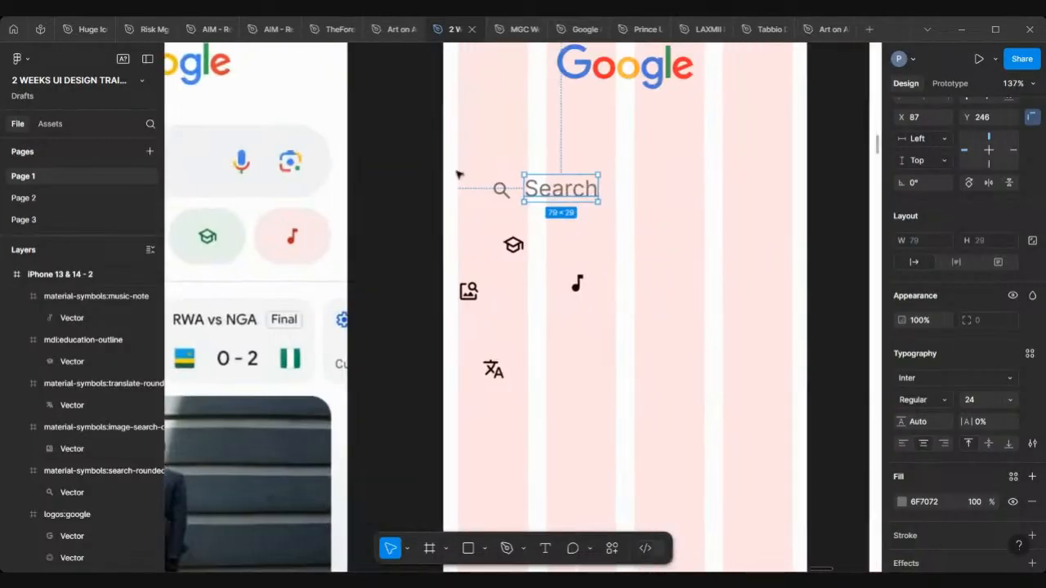
scroll(553, 197, "up", 5)
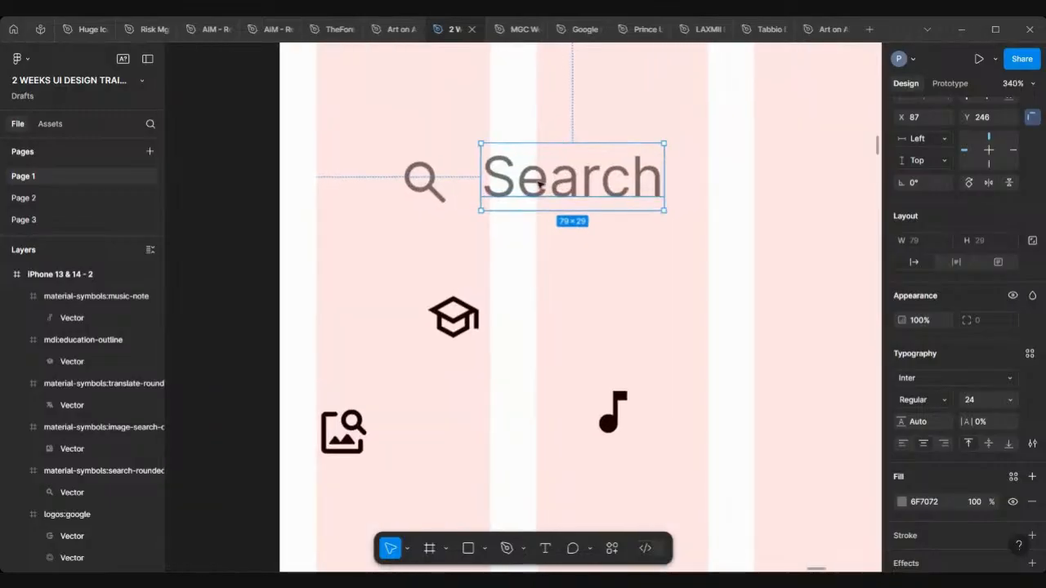
left_click(429, 193)
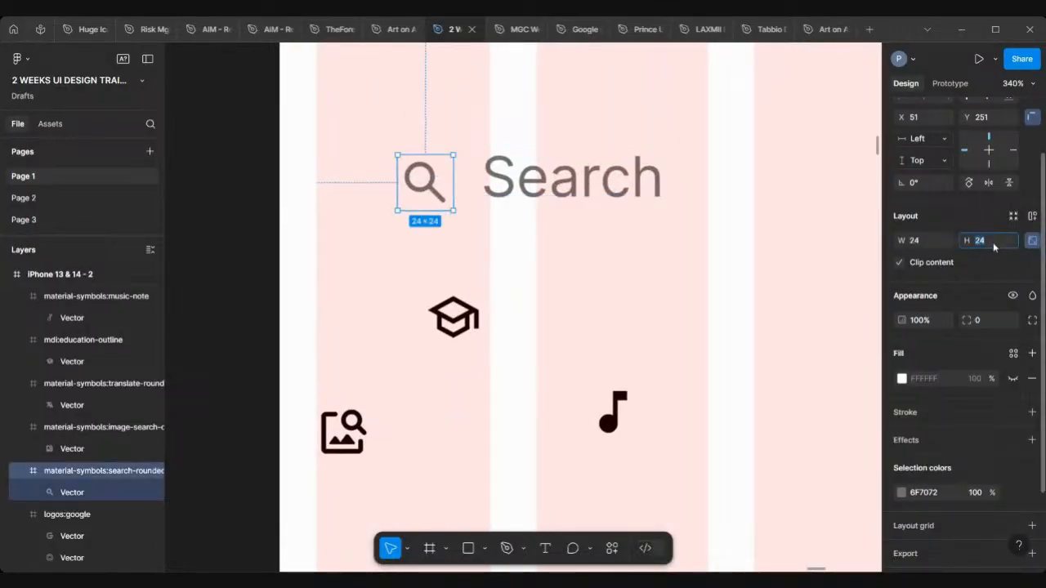
key("Return")
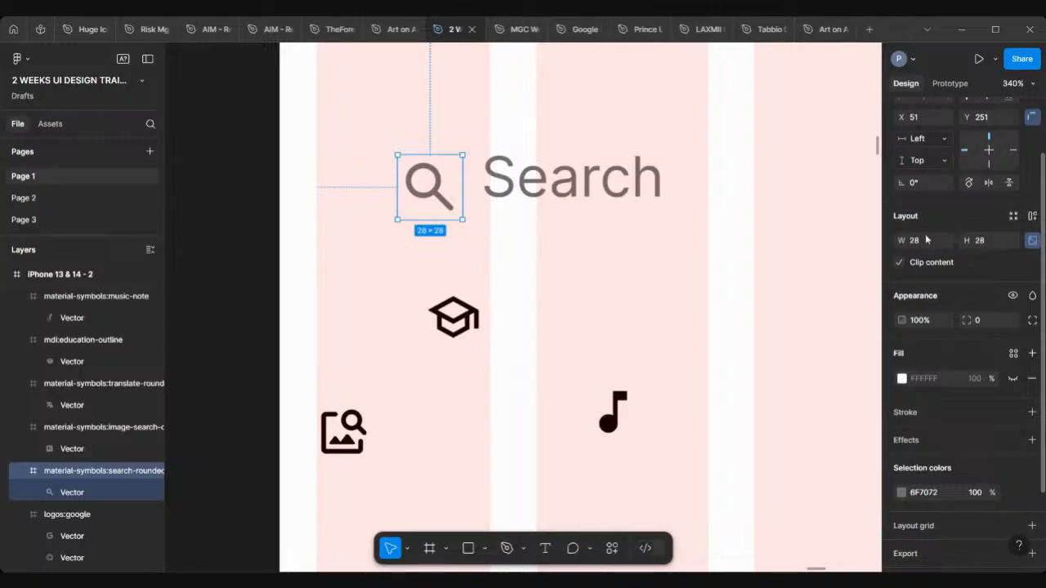
Step: Combine the magnifier icon and the Search text into one horizontal auto layout frame
scroll(531, 215, "down", 8)
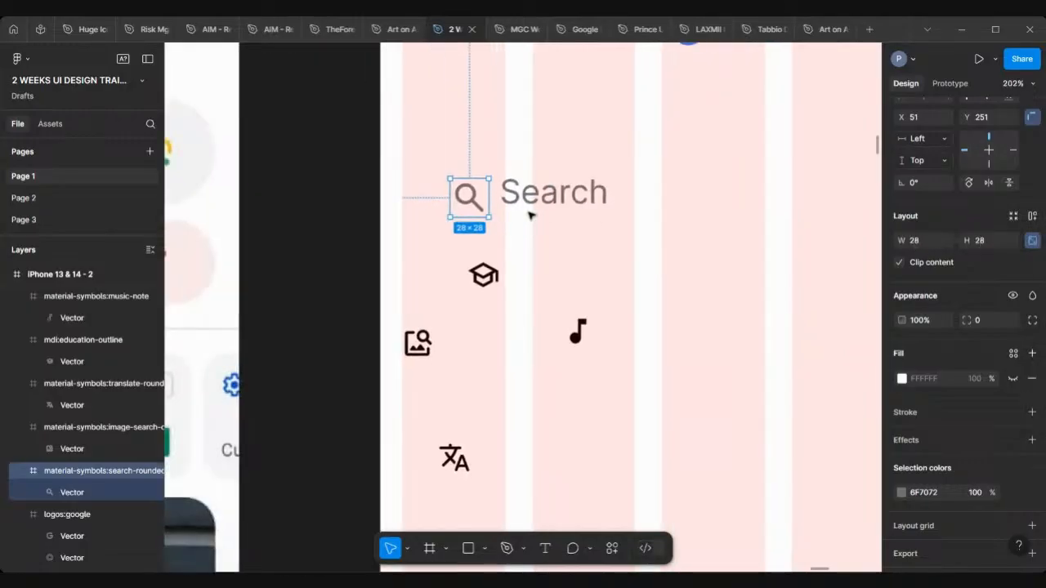
scroll(530, 215, "down", 3)
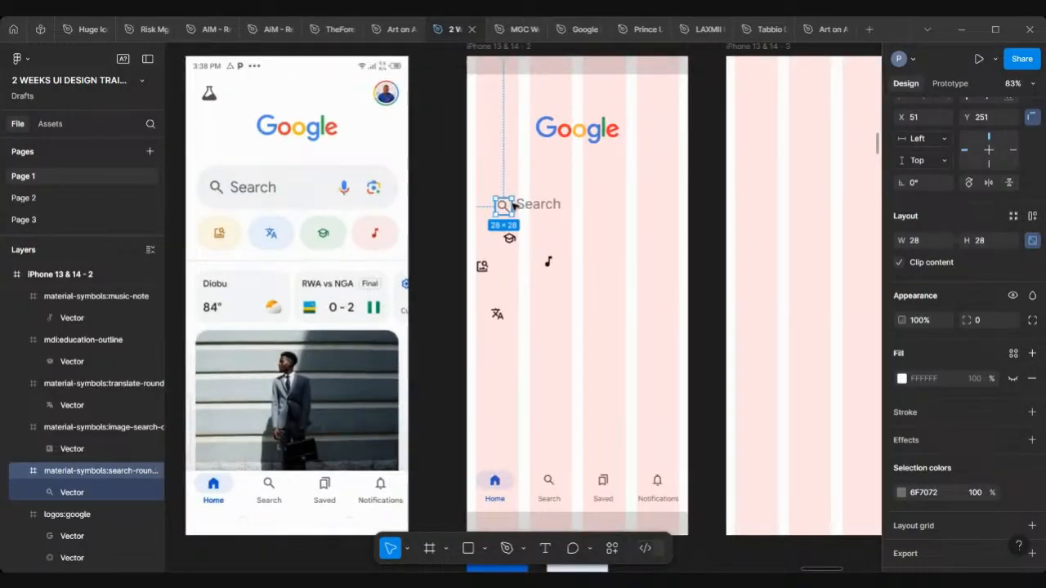
scroll(514, 204, "up", 3)
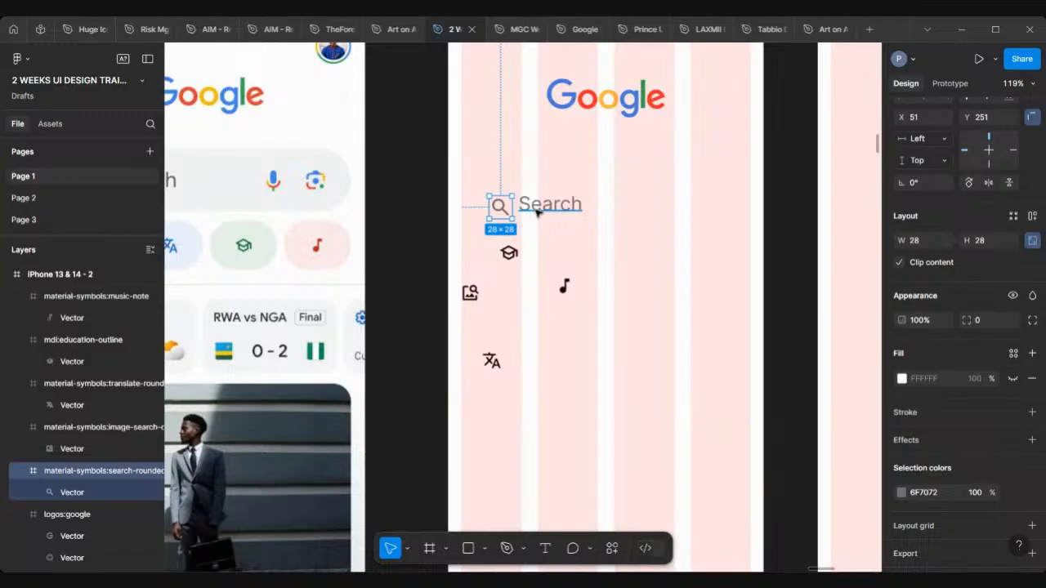
left_click(537, 212, "shift")
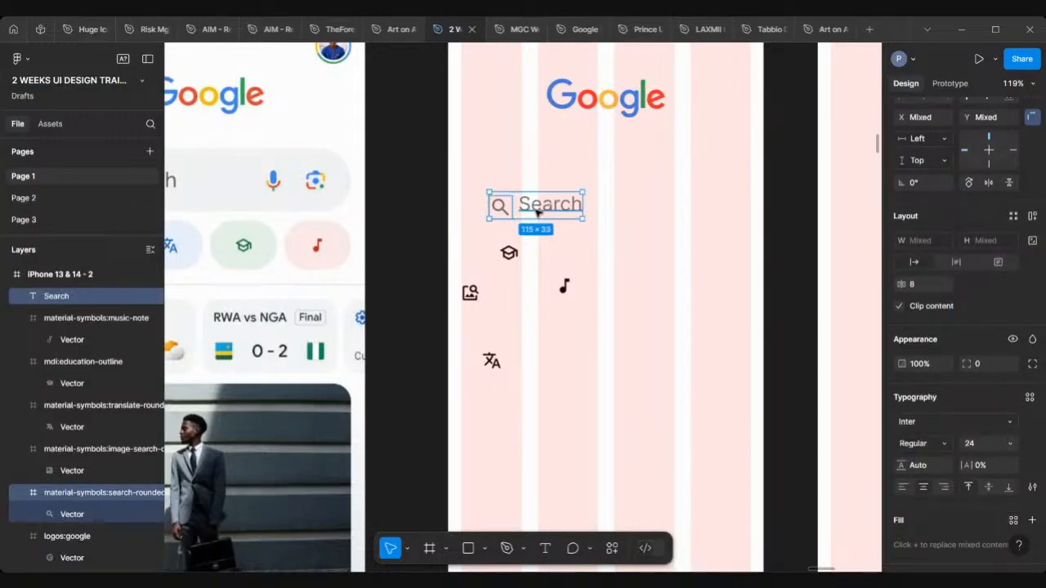
key("shift+a")
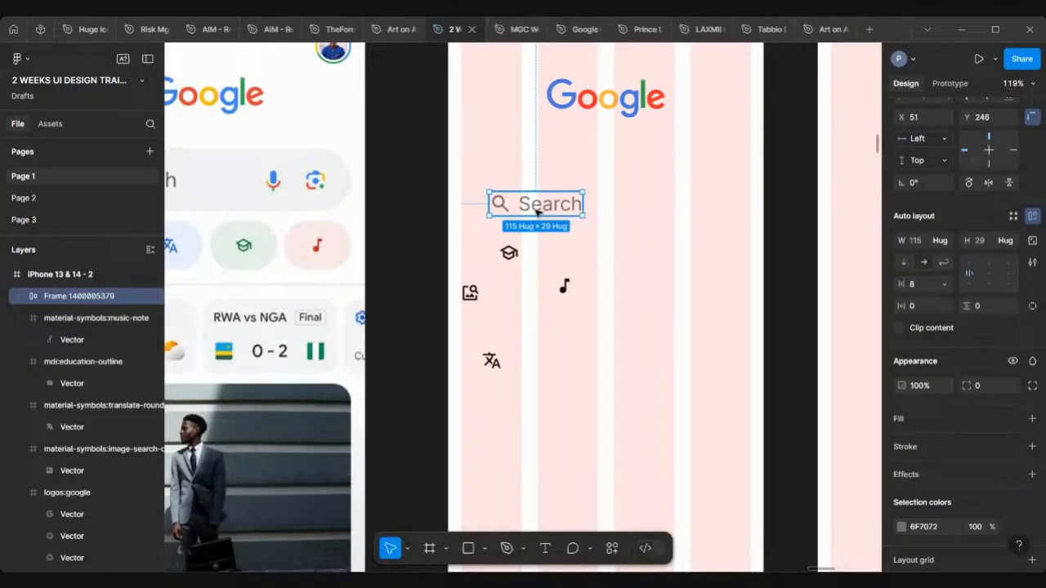
Step: Try a horizontal padding of 10 on the auto layout frame holding the magnifier and Search text
scroll(537, 211, "down", 5)
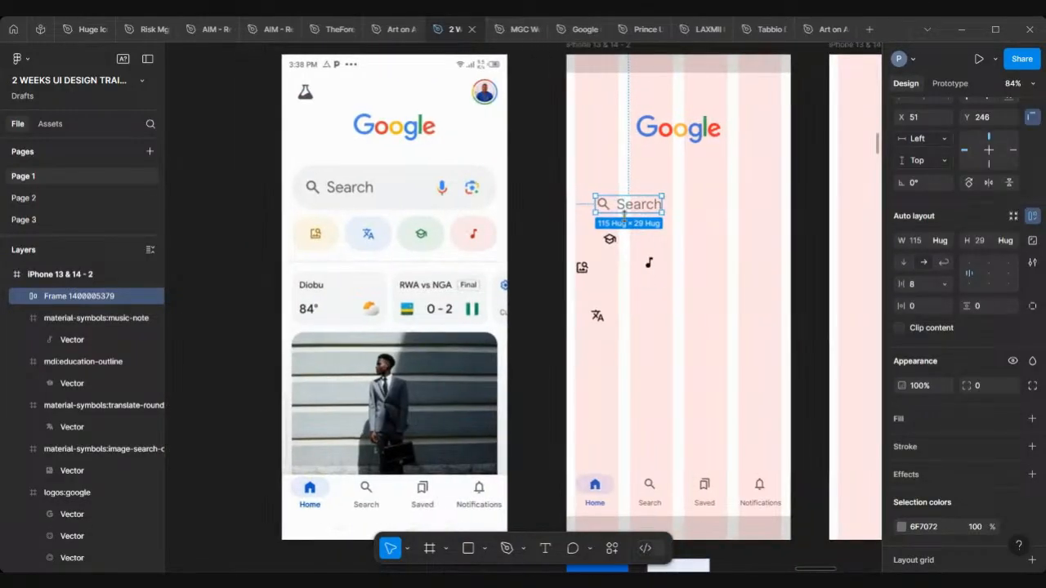
scroll(603, 214, "up", 4)
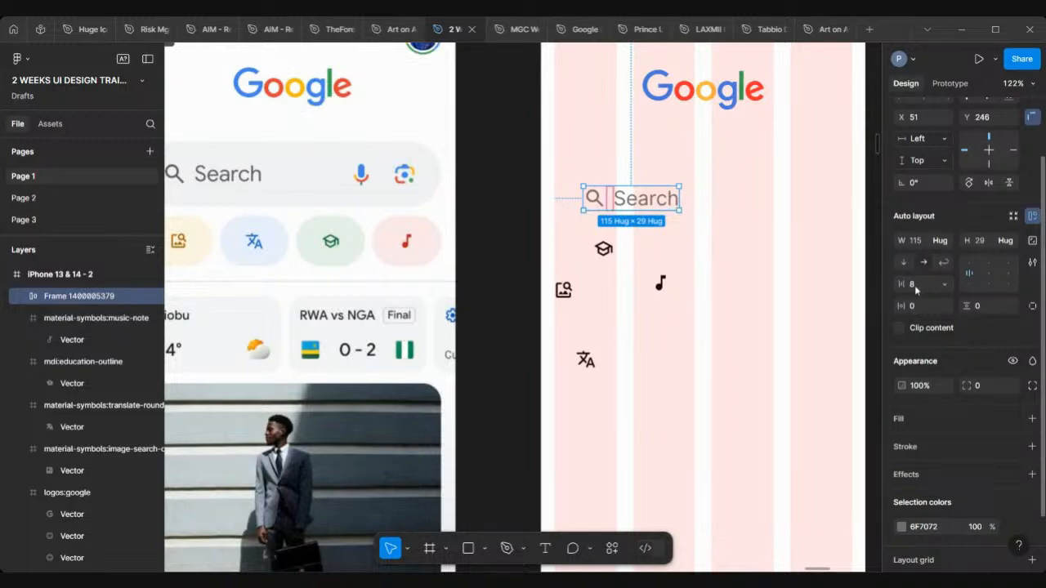
scroll(680, 214, "up", 8)
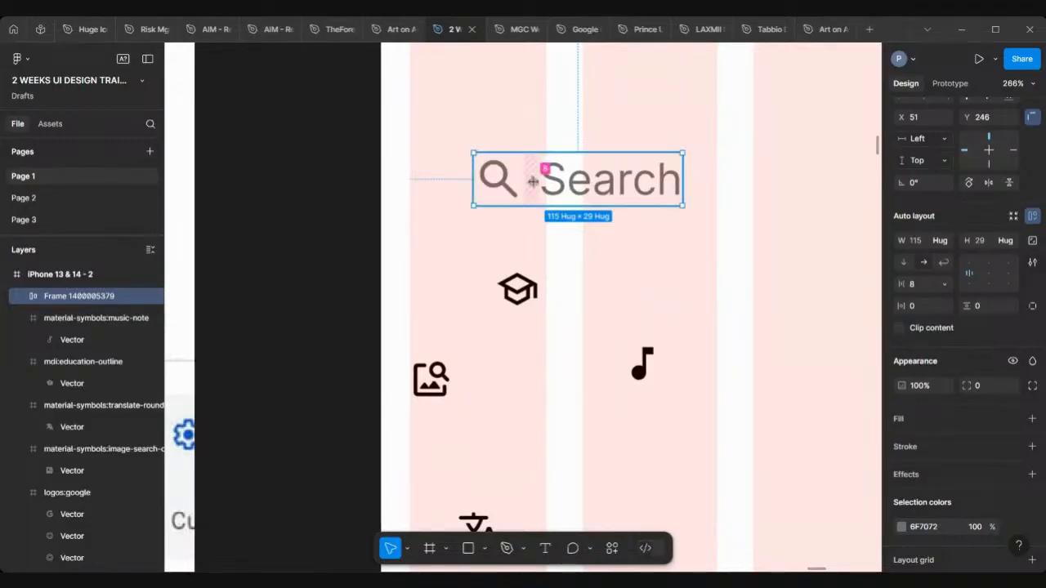
left_click(914, 308)
type("10")
key("Return")
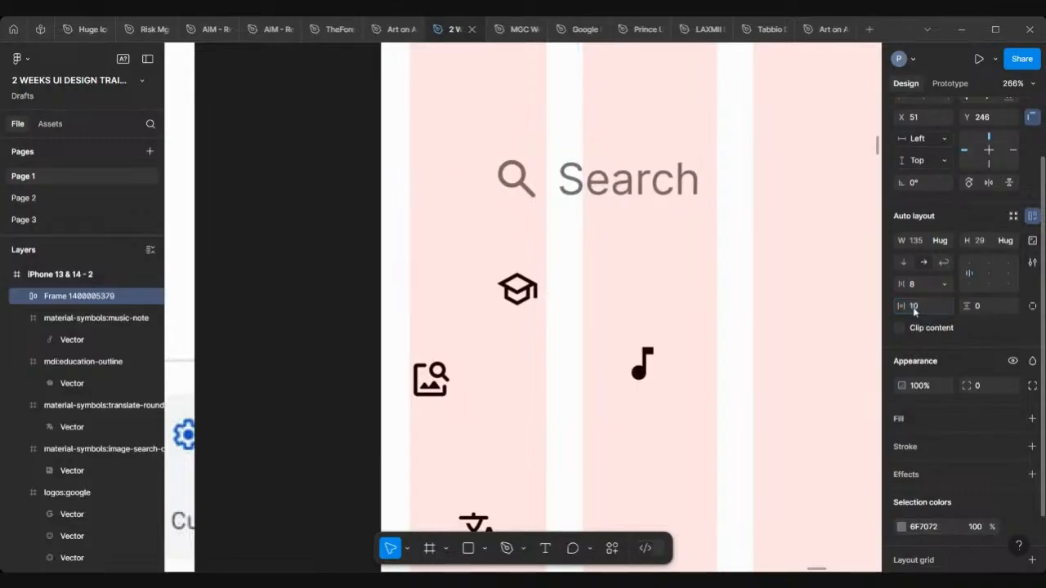
scroll(472, 179, "up", 2)
scroll(473, 179, "up", 3)
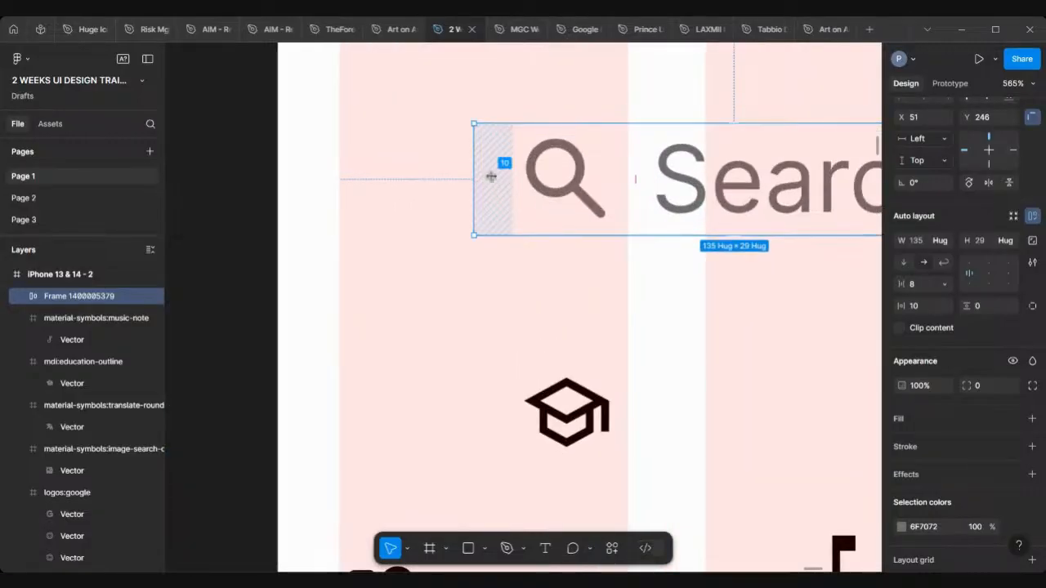
Step: Reset the search auto layout frame's horizontal padding to 0 and deselect it
left_click(925, 308)
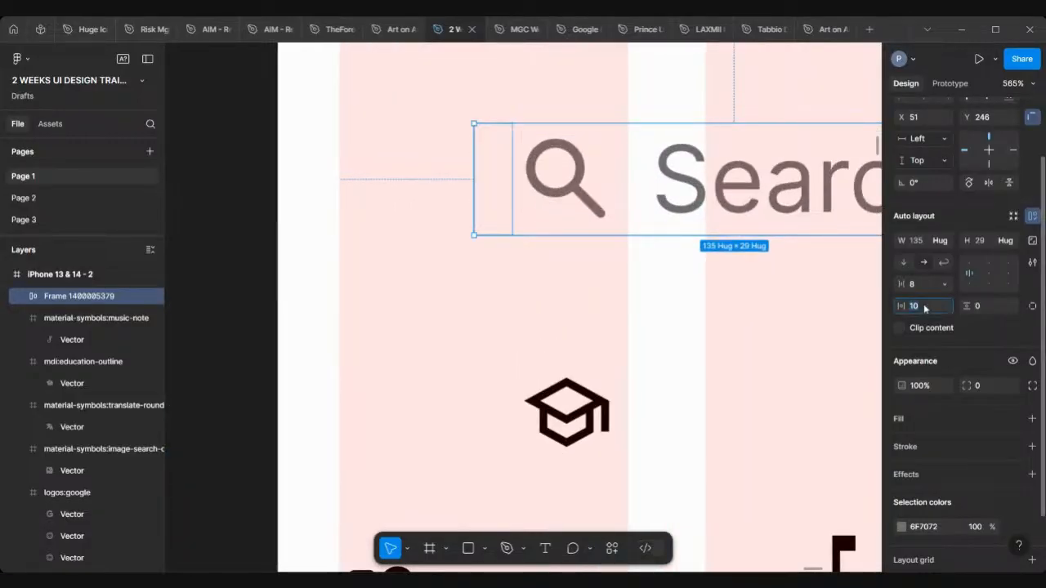
key("Return")
scroll(822, 280, "down", 6)
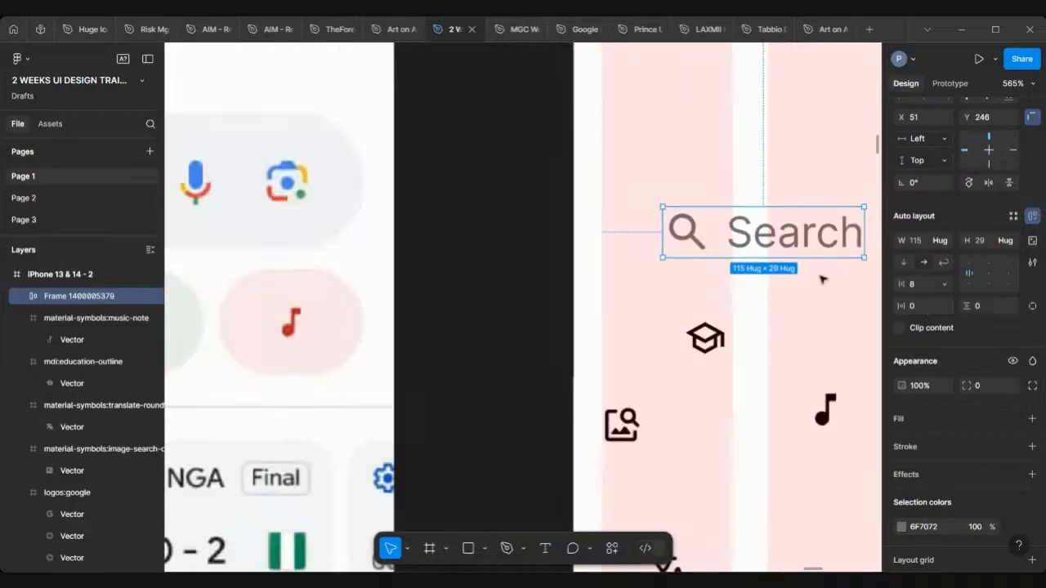
scroll(822, 279, "down", 2)
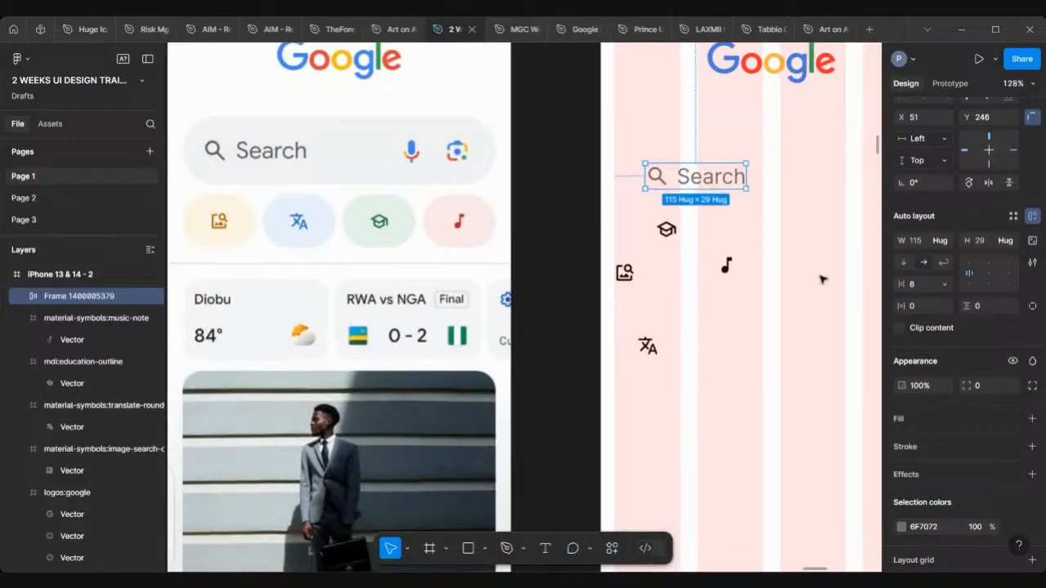
scroll(559, 168, "down", 3)
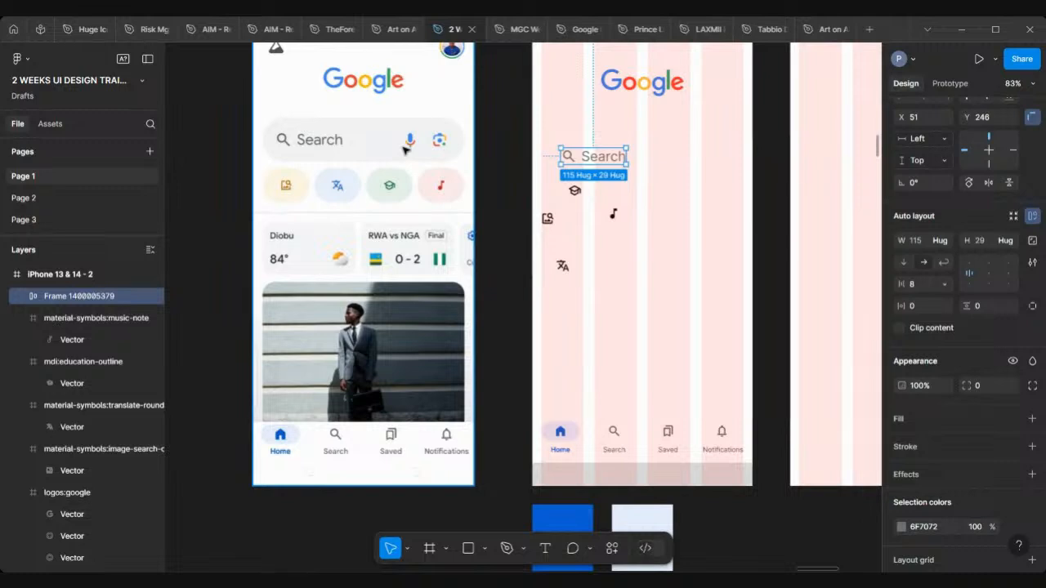
scroll(403, 149, "up", 2)
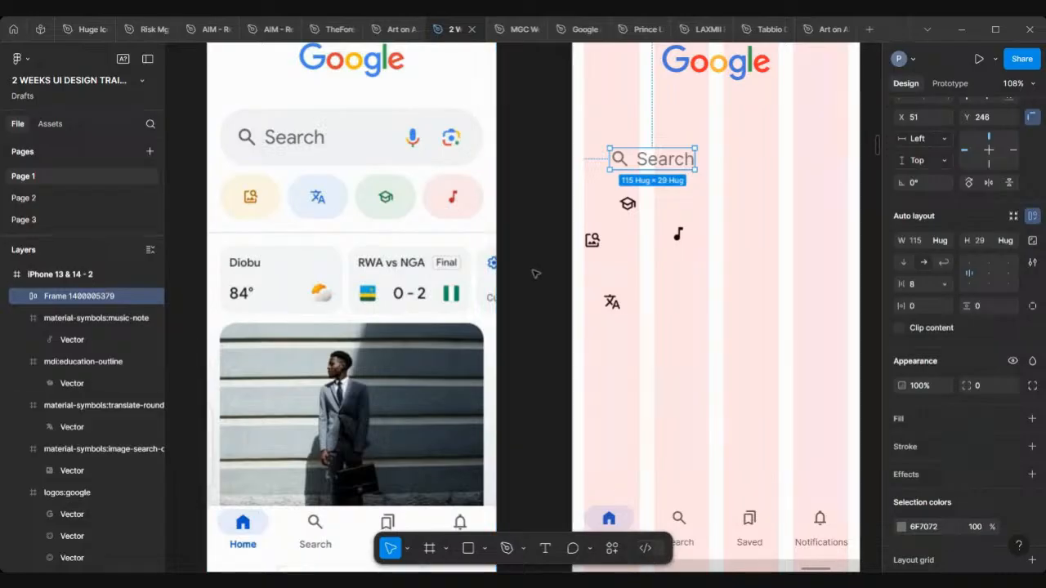
left_click(539, 319)
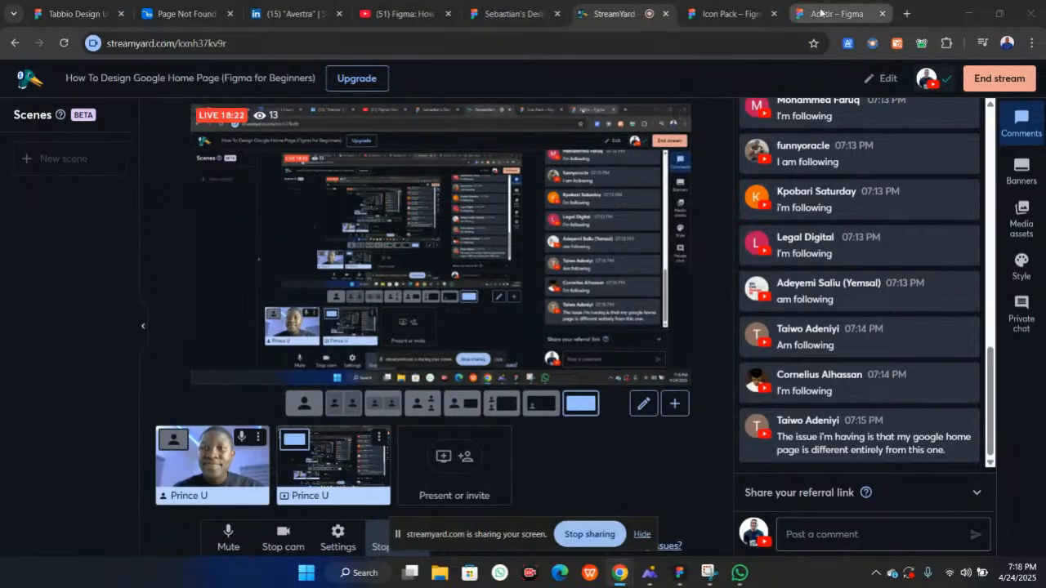
Step: Open iconfinder.com in a new Chrome tab
left_click(906, 13)
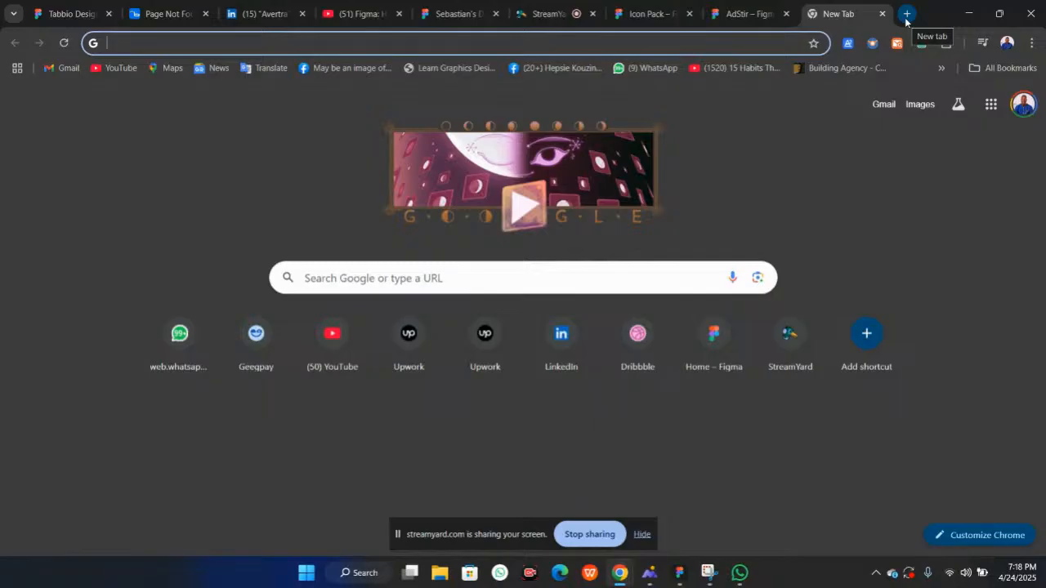
type("i")
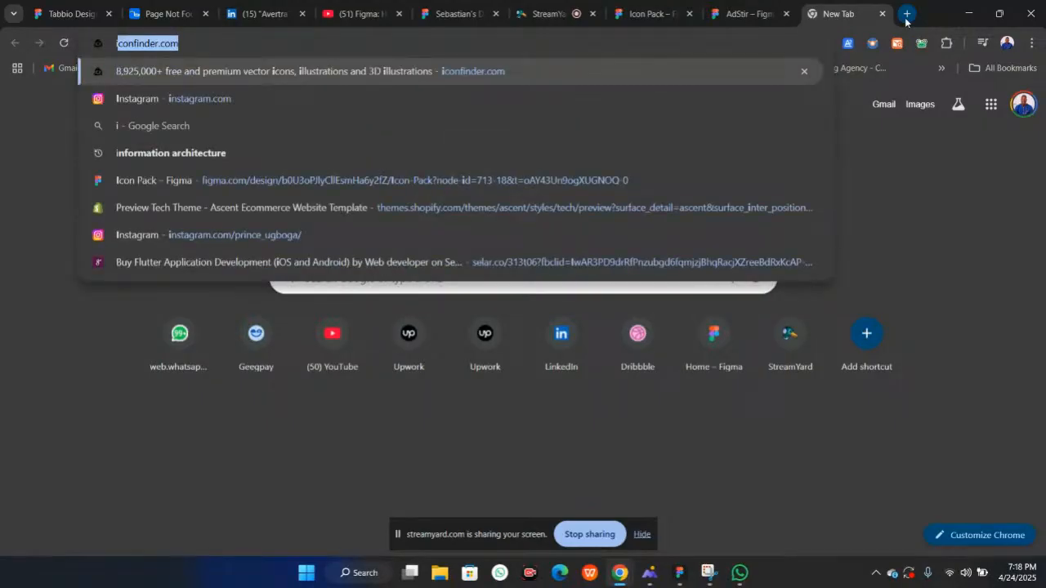
type("confinder")
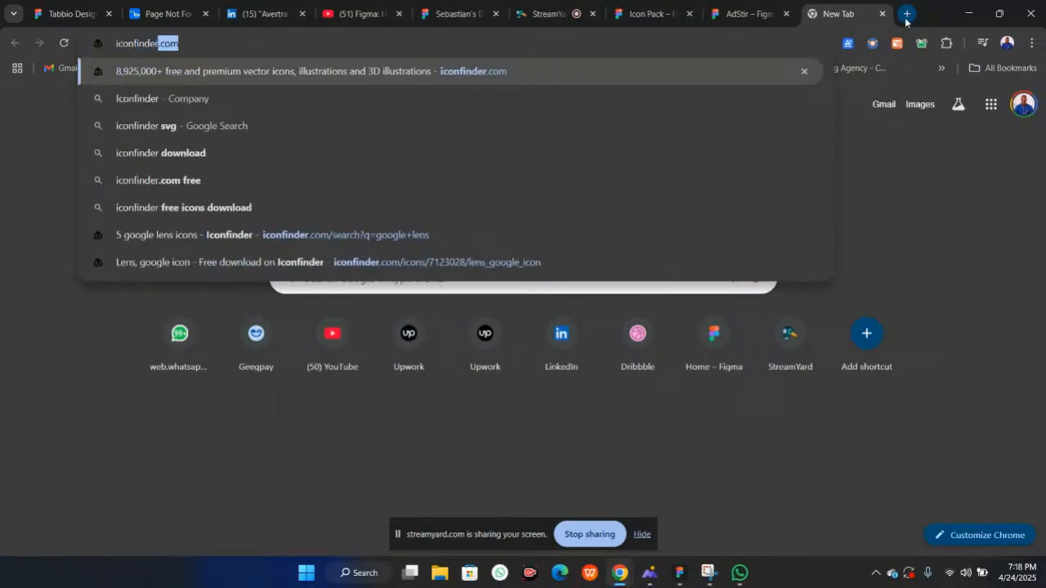
key("Return")
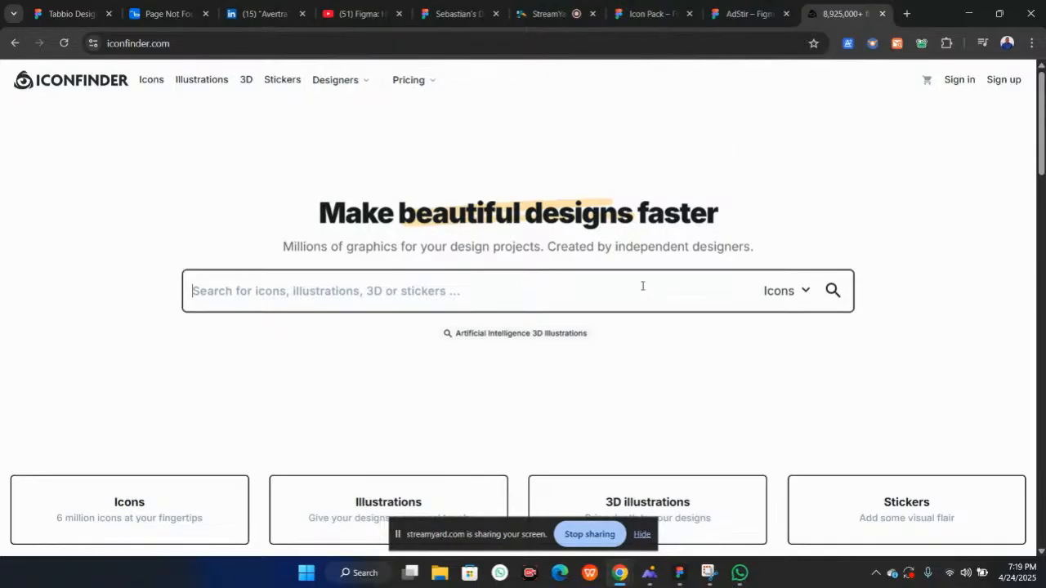
Step: Search Iconfinder for "google lens" and copy the multicoloured Google Lens icon as SVG
left_click(426, 290)
type("goog")
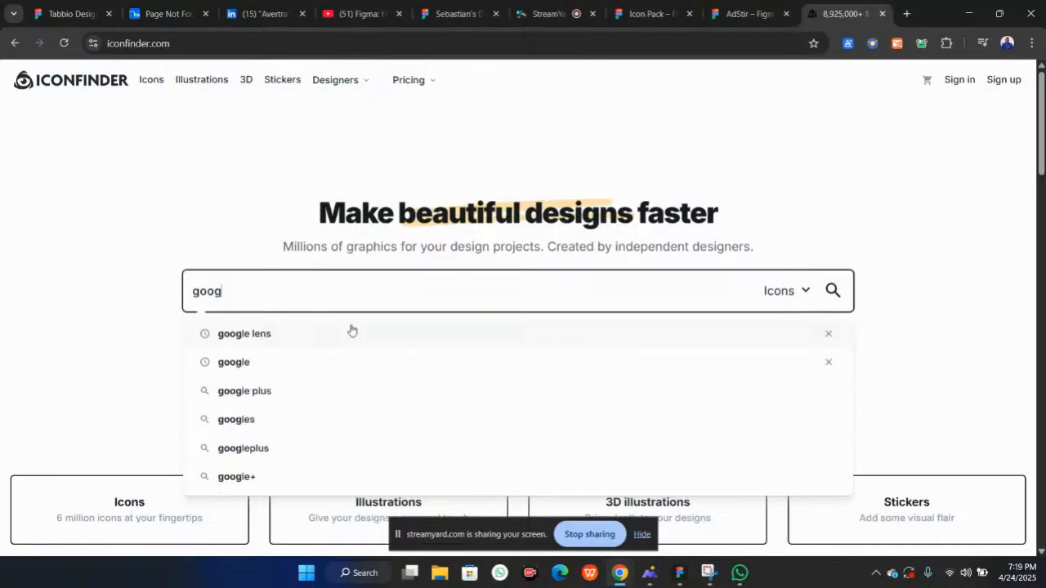
left_click(265, 339)
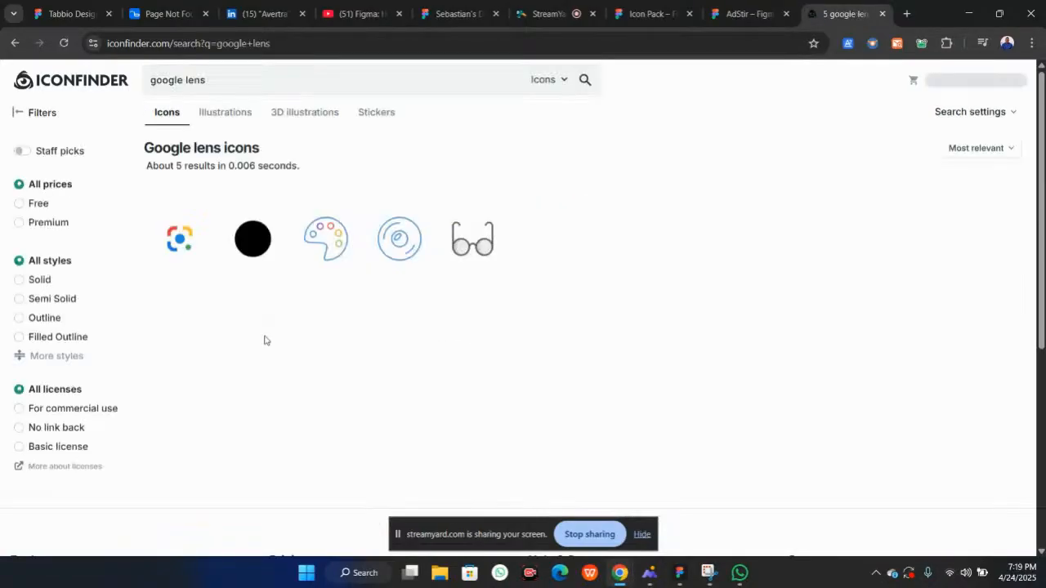
left_click(169, 236)
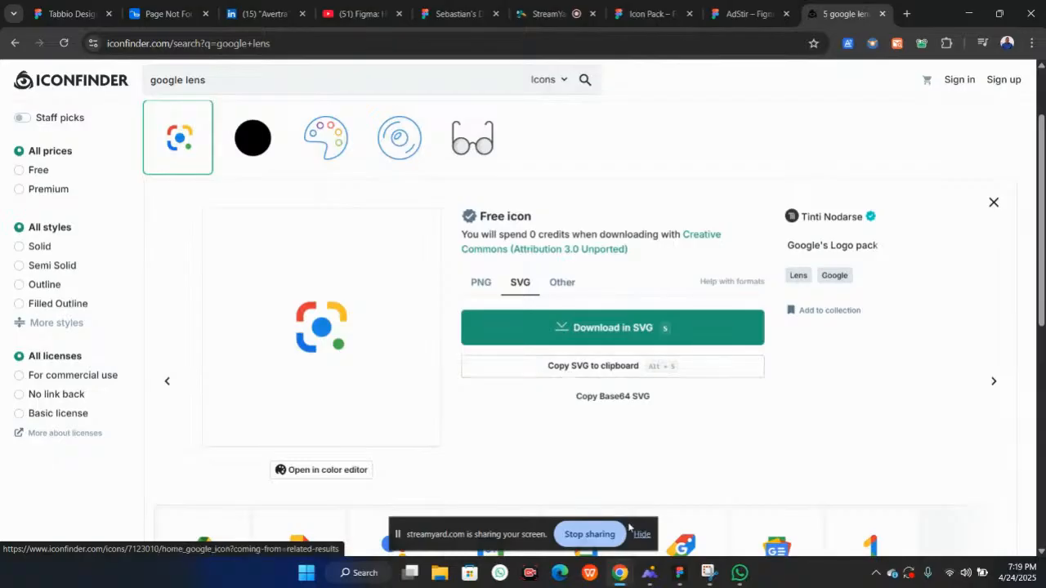
left_click(586, 373)
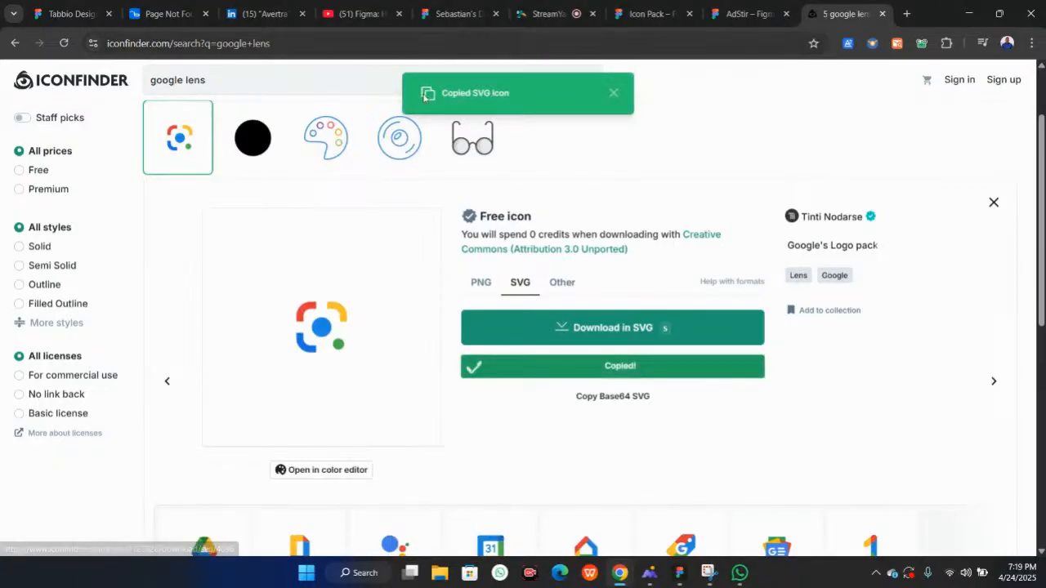
Step: Switch to the Figma design file and paste the Google Lens icon on the canvas above the two iPhone frames
left_click(679, 573)
scroll(480, 288, "down", 5)
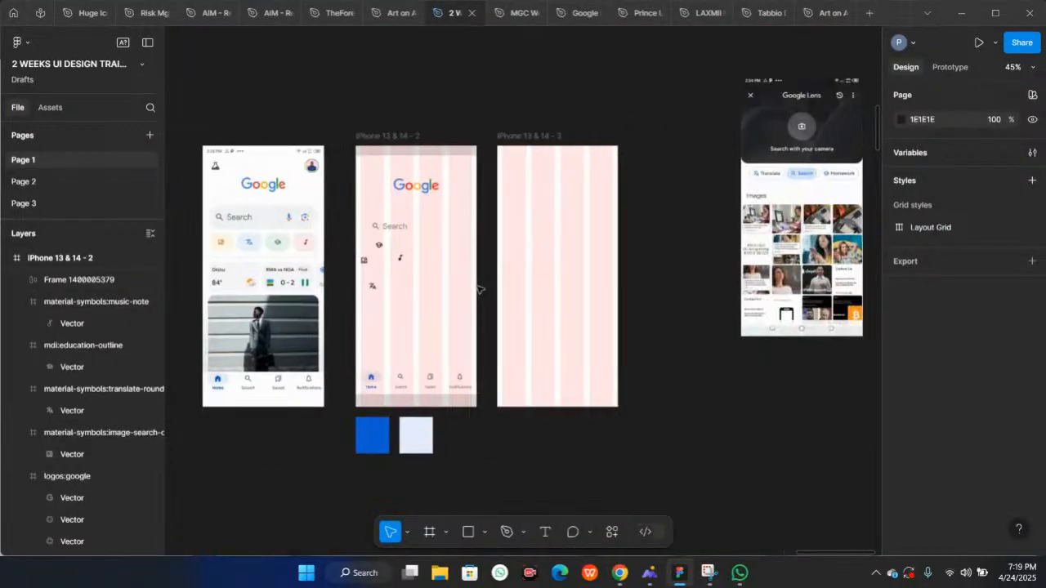
scroll(454, 84, "right", 2)
right_click(453, 85)
left_click(470, 92)
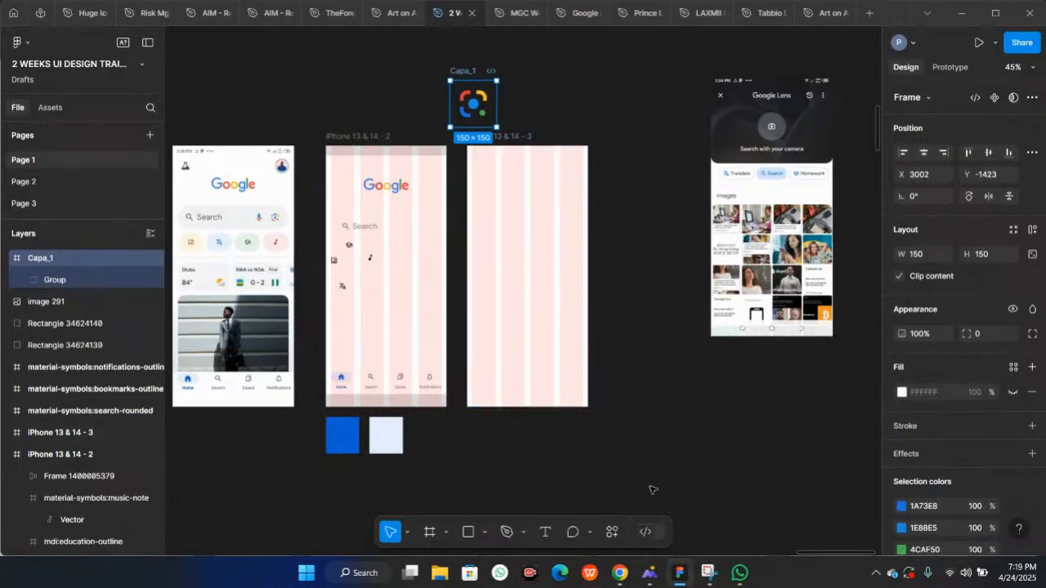
Step: Switch back to Iconfinder in Chrome and search for "google mic"
mouse_move(625, 577)
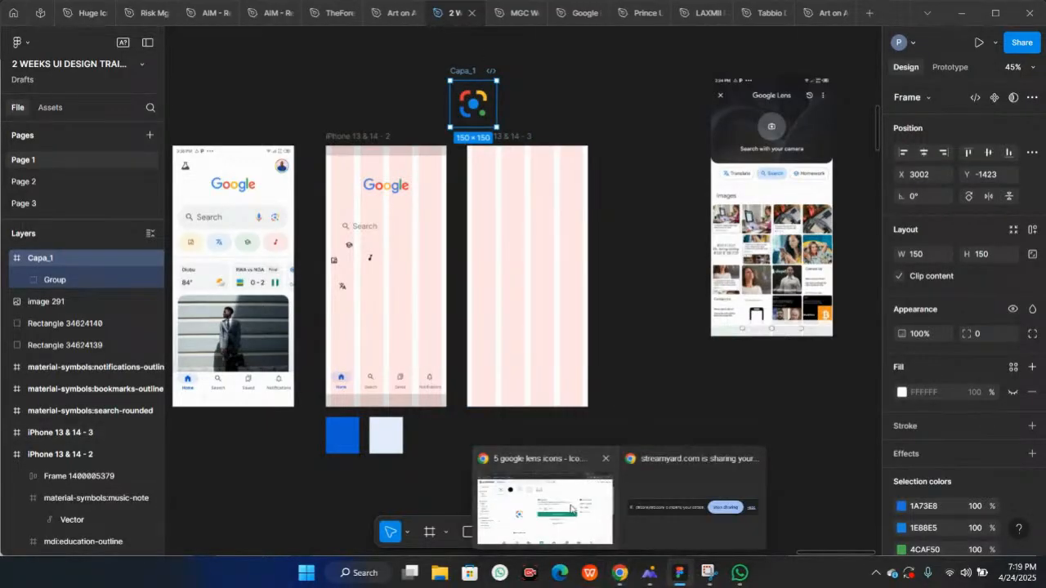
left_click(535, 464)
left_click(225, 75)
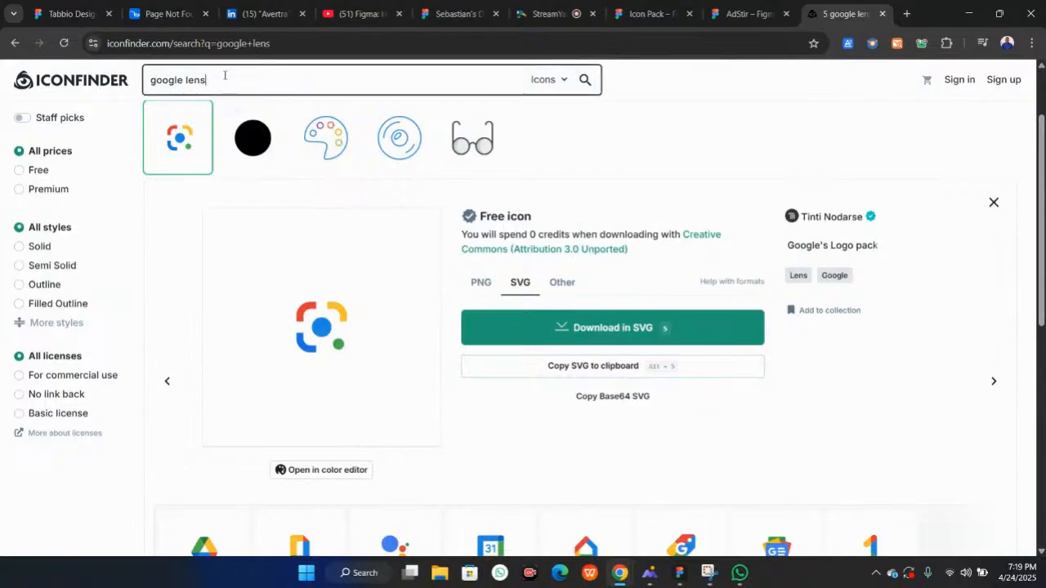
key("BackSpace")
key("BackSpace")
key("BackSpace")
key("BackSpace")
type("mic")
key("Return")
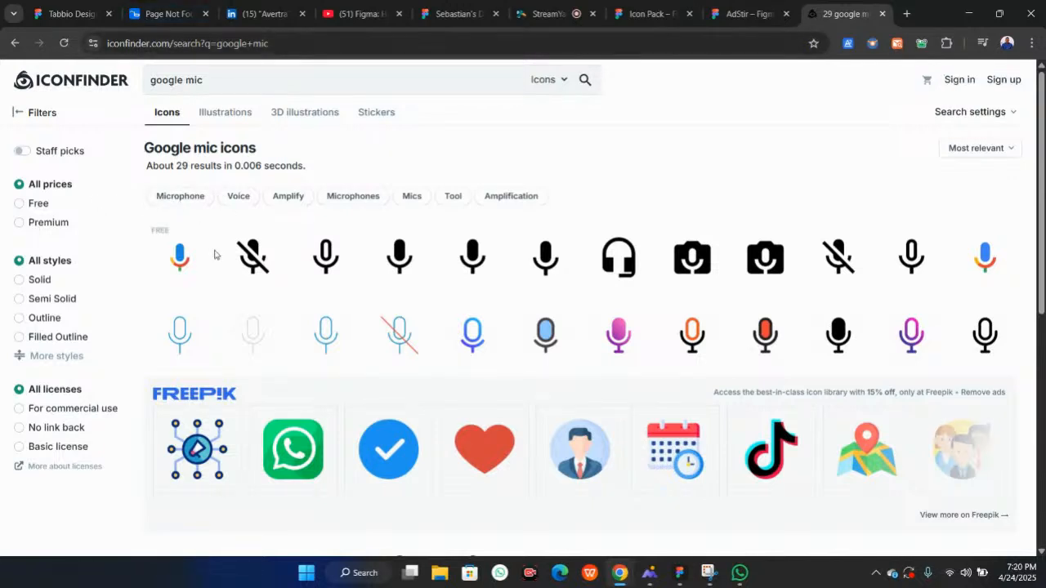
Step: Copy the free multicoloured Google mic icon to the clipboard as SVG
left_click(182, 259)
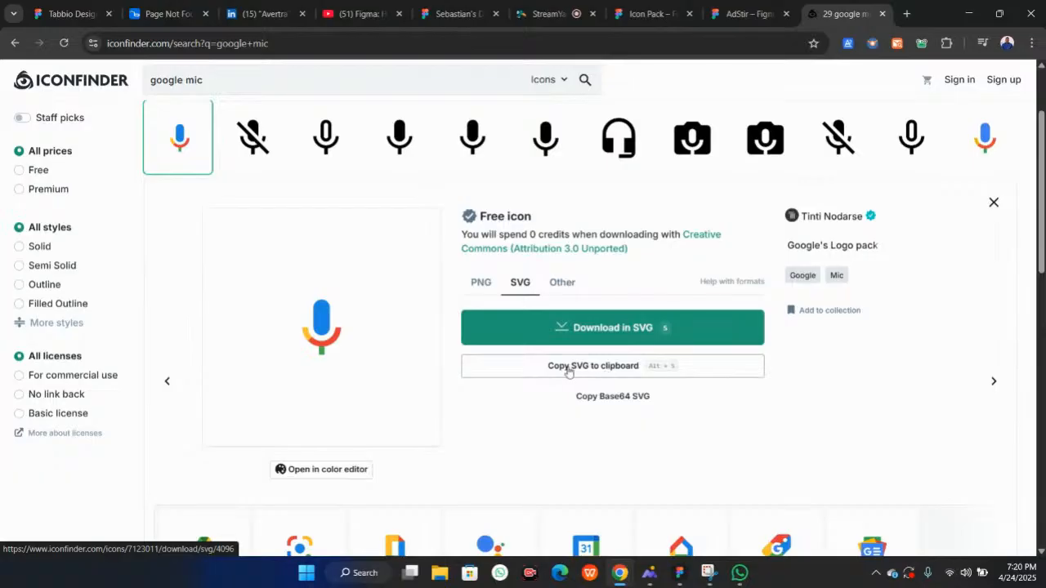
left_click(475, 283)
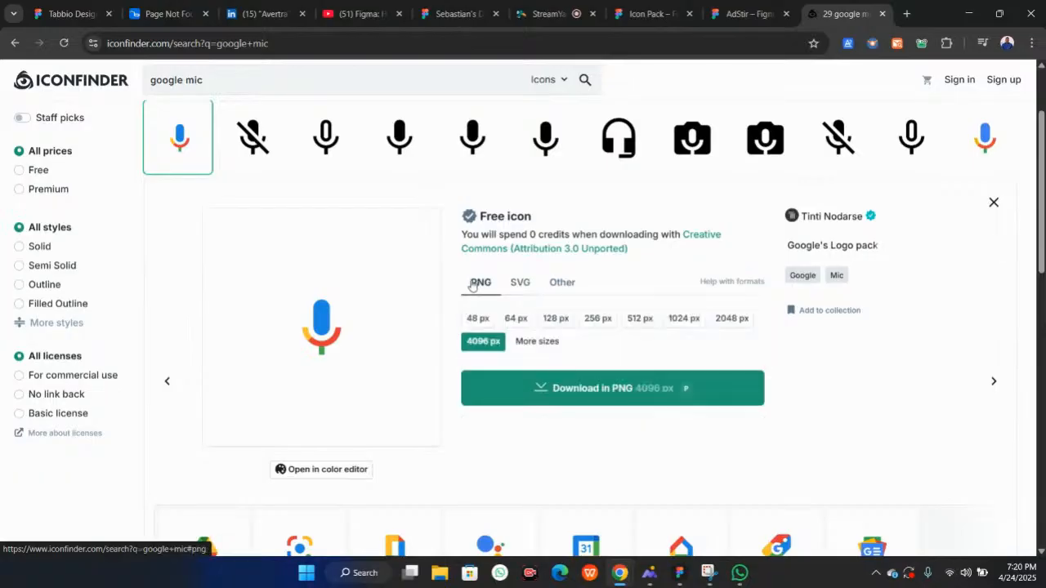
left_click(515, 287)
left_click(586, 374)
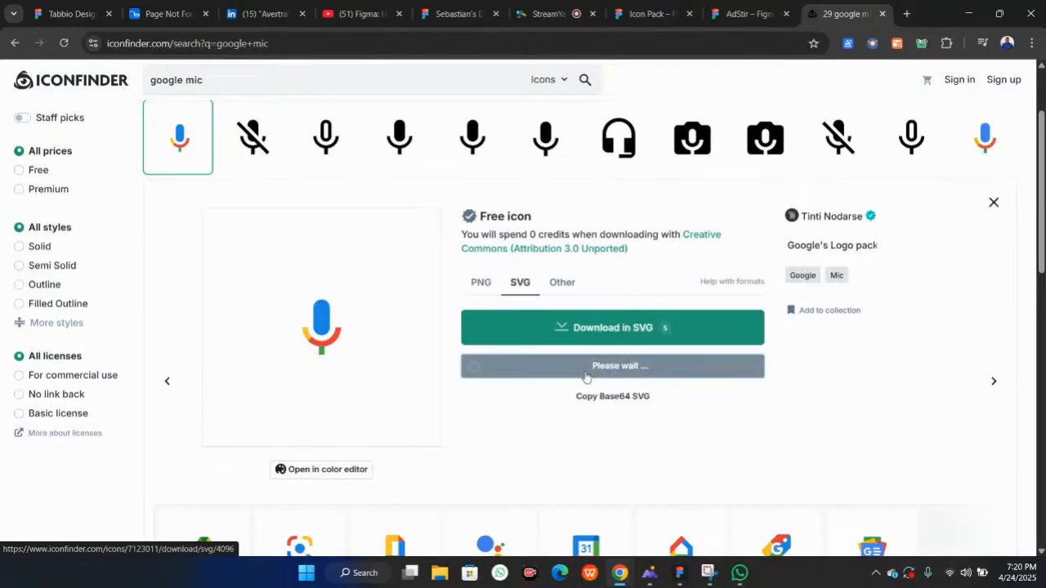
Step: Switch to the Figma design file and paste the mic icon on the empty canvas beside the Google Lens icon
left_click(684, 579)
left_click(616, 105)
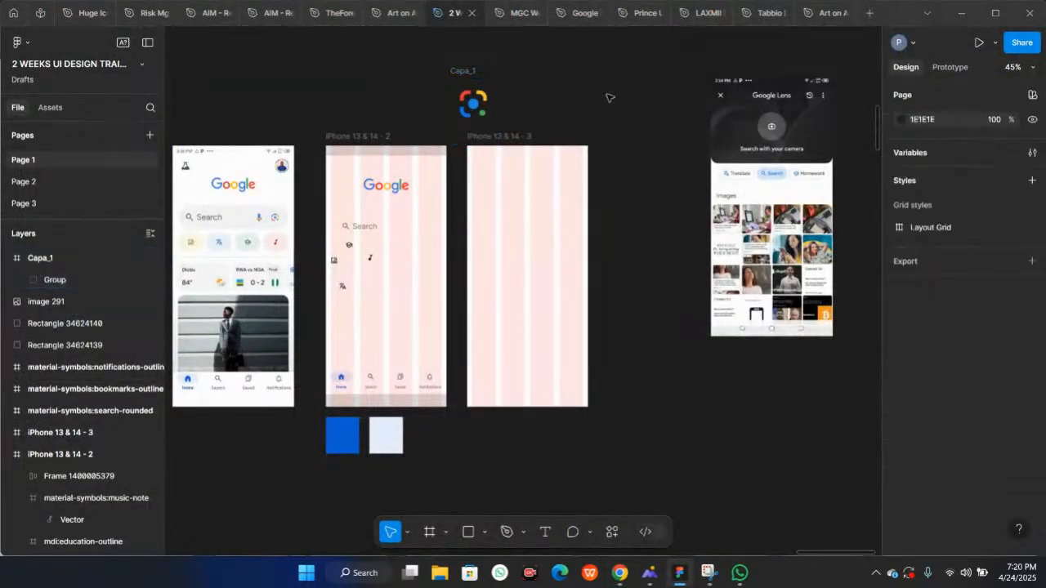
right_click(617, 105)
left_click(632, 108)
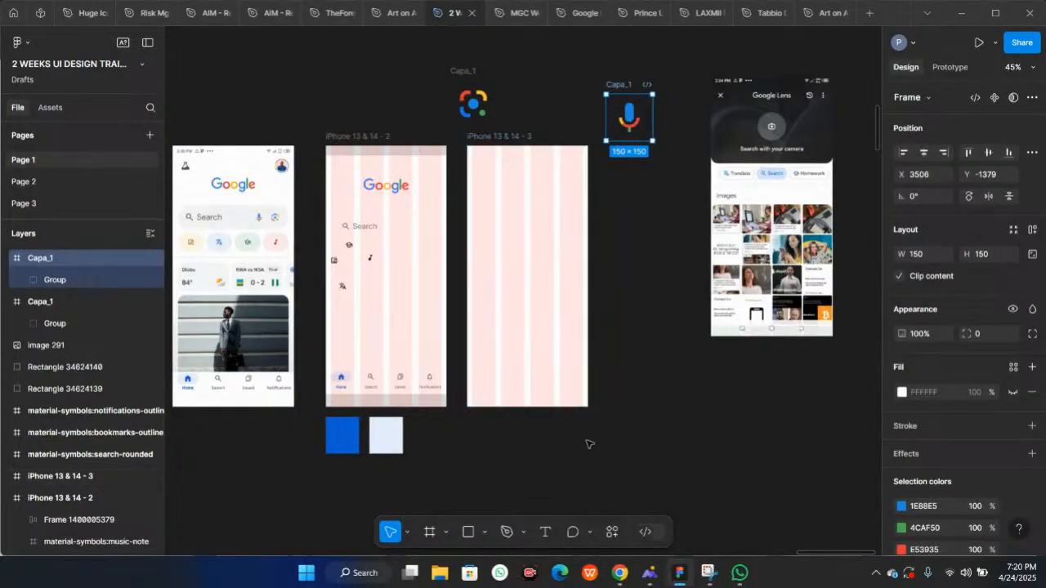
Step: Deselect the mic icon and examine the reference home screen's search bar, shortcuts and cards for icons still needed
mouse_move(619, 580)
left_click(652, 383)
scroll(417, 336, "left", 5)
scroll(372, 285, "up", 5)
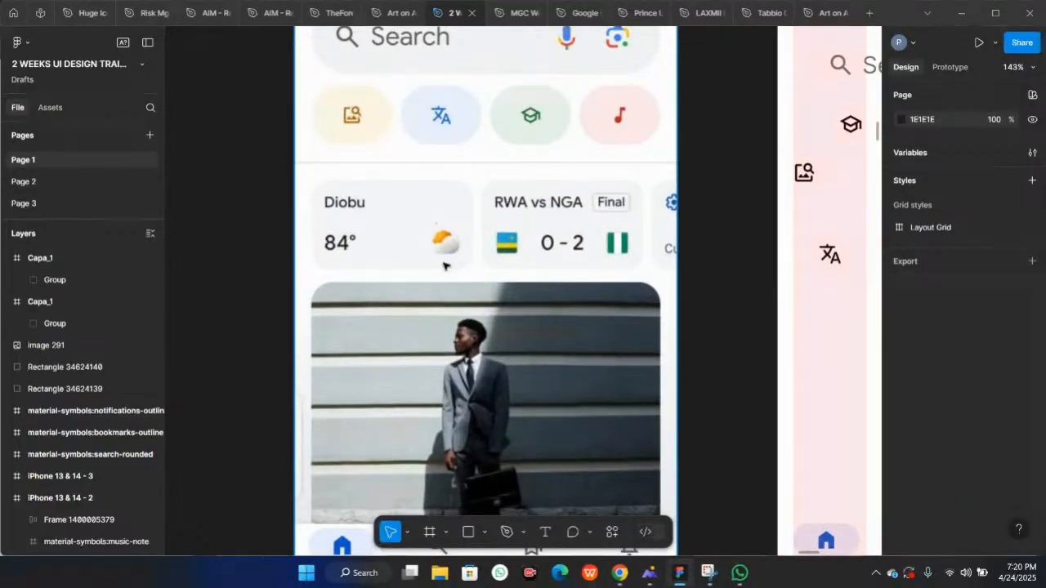
scroll(435, 254, "down", 1)
scroll(435, 254, "down", 5)
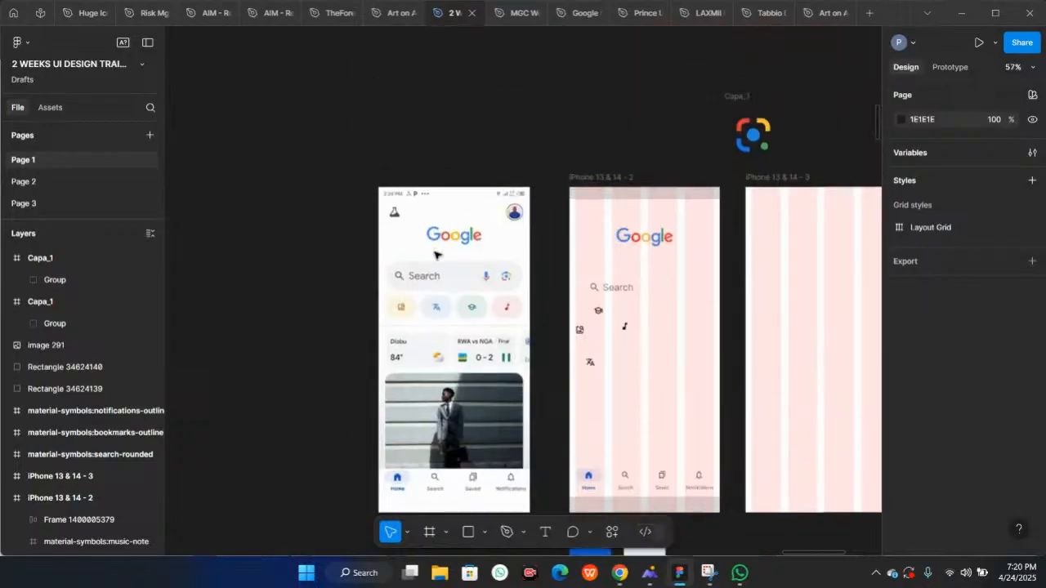
scroll(466, 196, "up", 5)
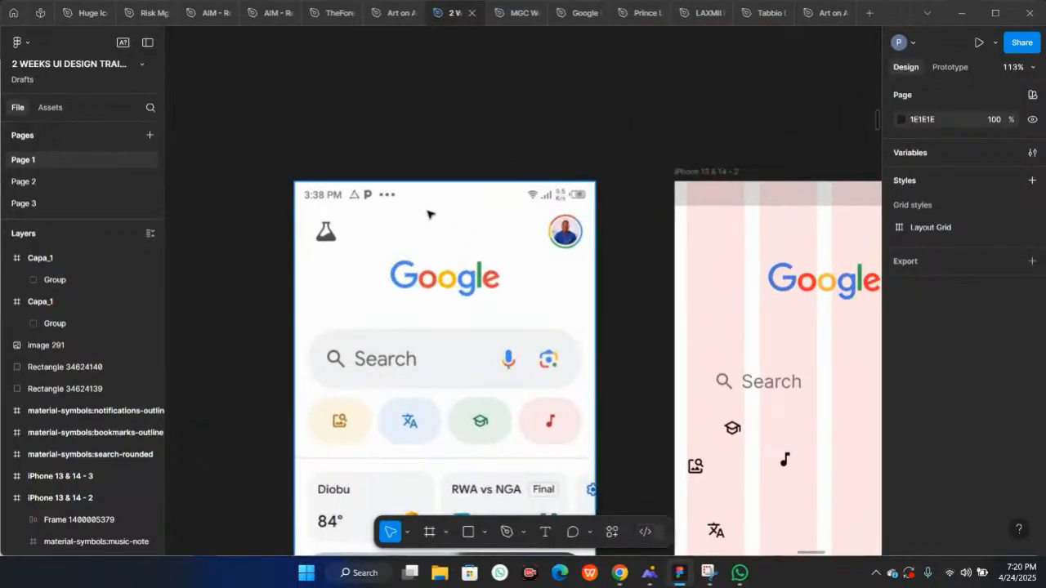
Step: Switch to the StreamYard studio in Chrome and turn off the camera
mouse_move(622, 576)
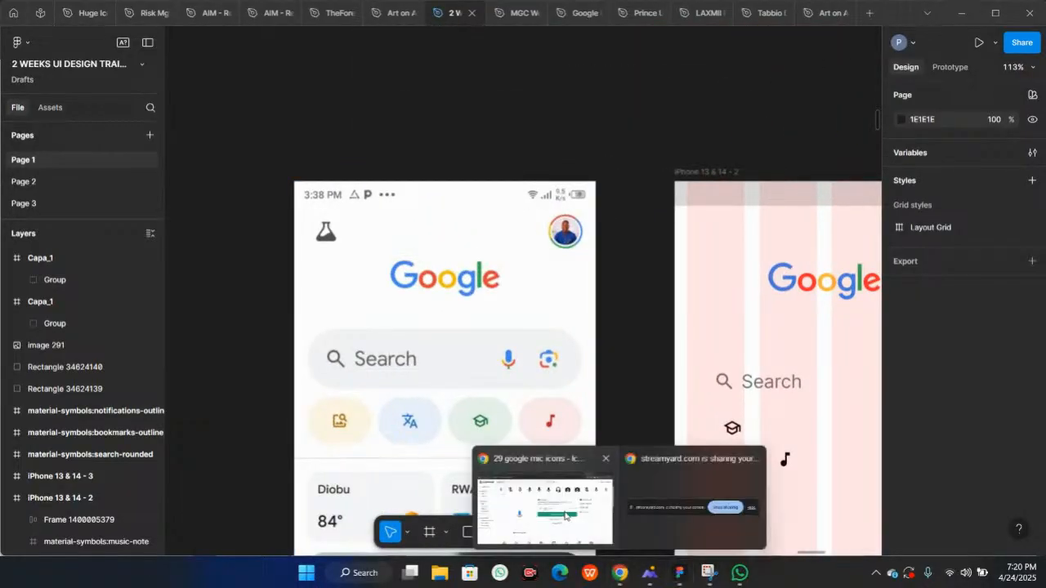
left_click(564, 499)
left_click(534, 16)
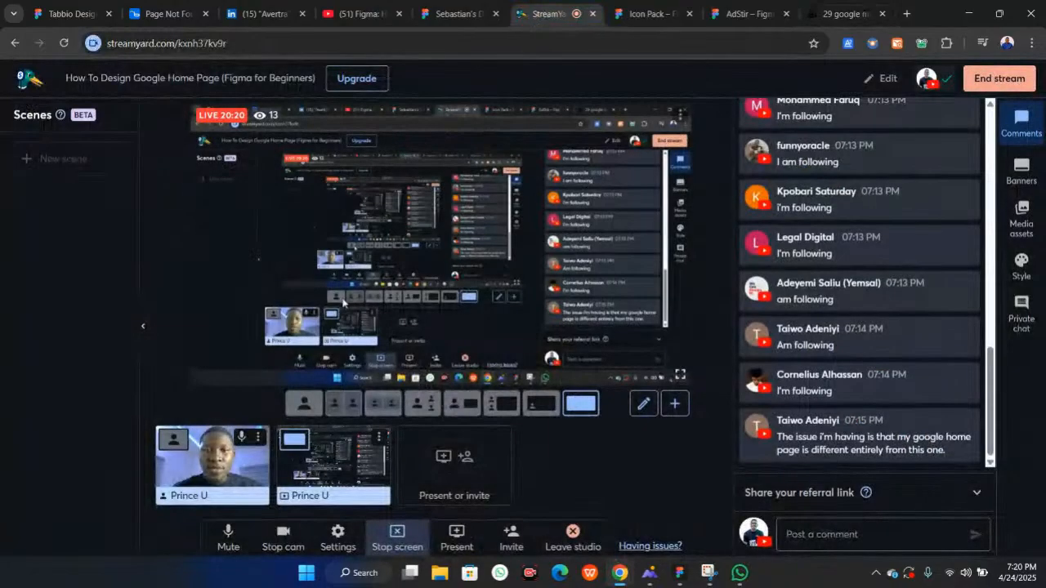
left_click(283, 538)
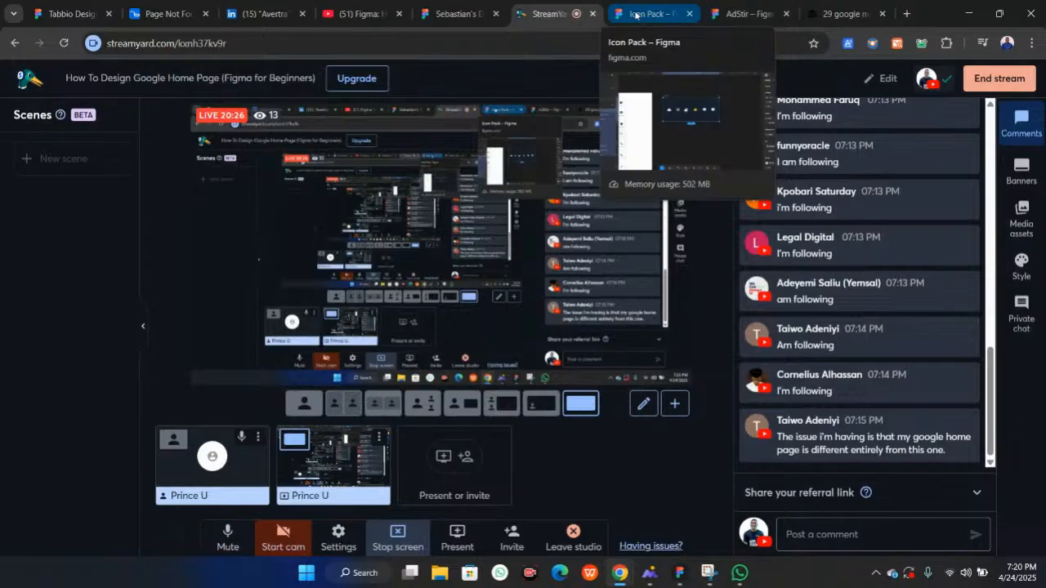
Step: Return to the Figma design file and examine the reference screen from its status bar down to the bottom navigation
mouse_move(685, 577)
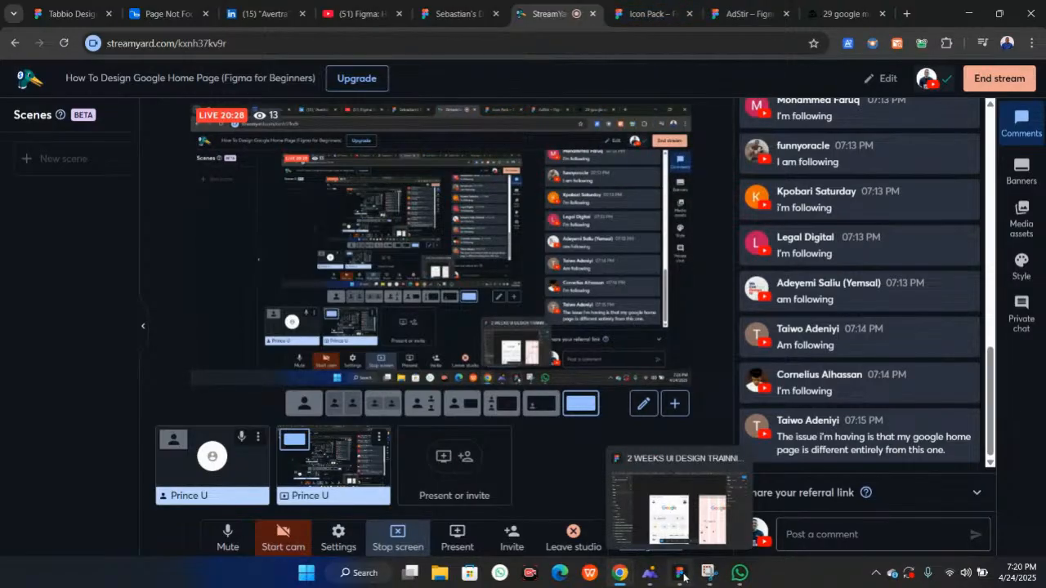
left_click(675, 506)
scroll(344, 315, "down", 2)
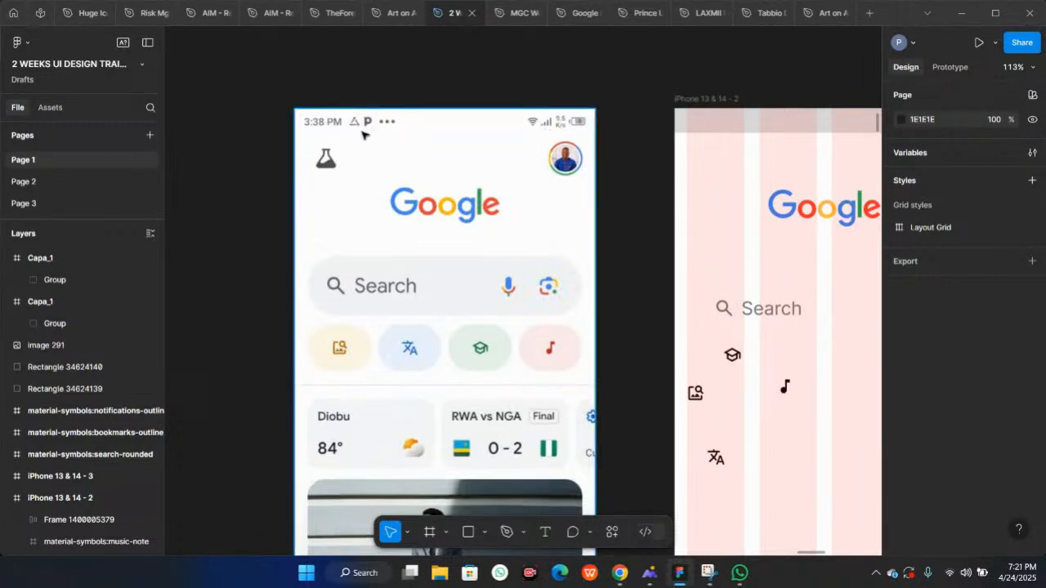
scroll(393, 159, "down", 5)
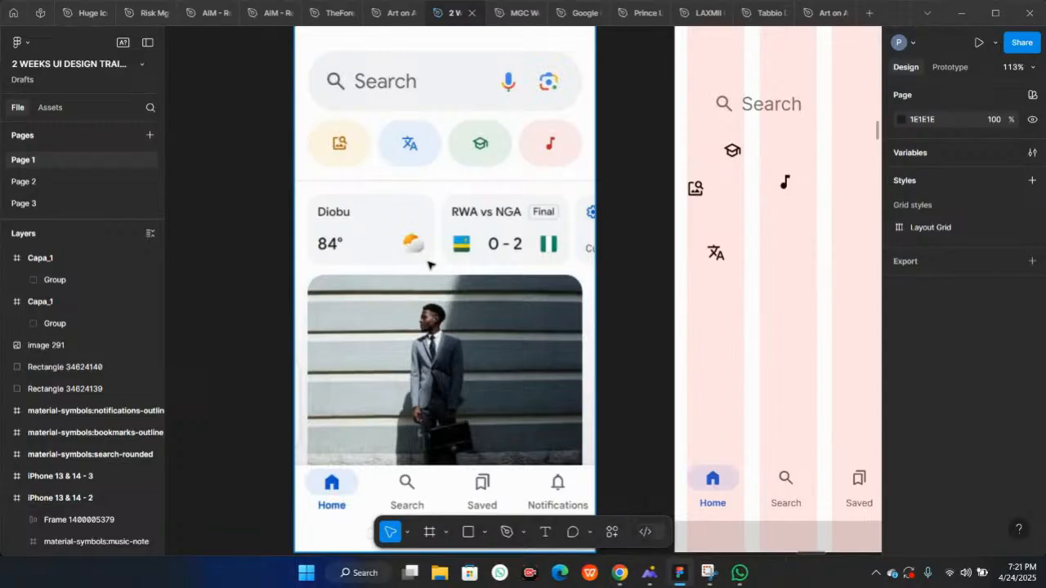
Step: Open the Icon Pack Figma file in Chrome and copy the 9:14 status bar at the bottom of the Icons frame
mouse_move(619, 574)
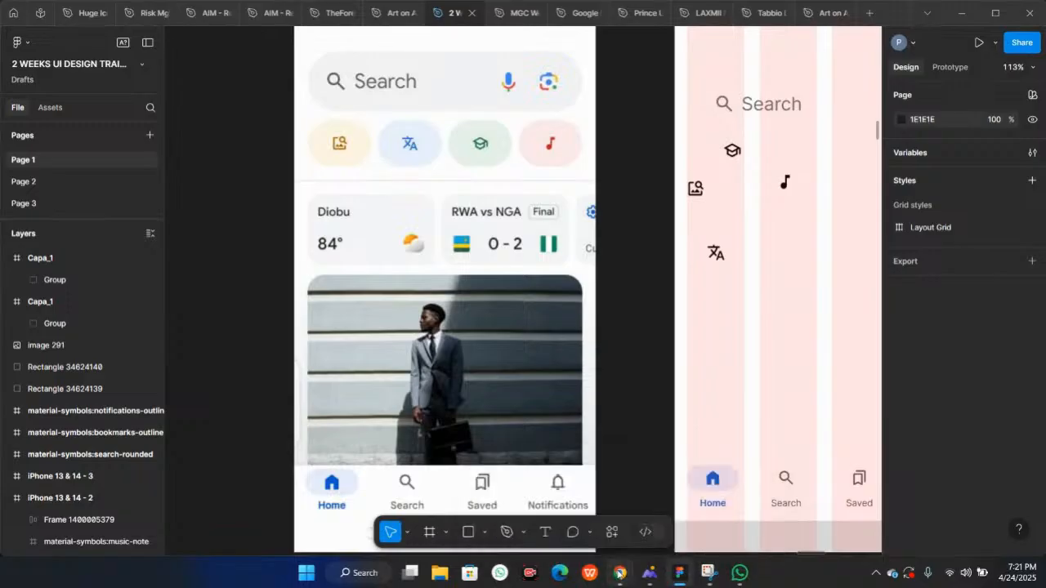
left_click(570, 512)
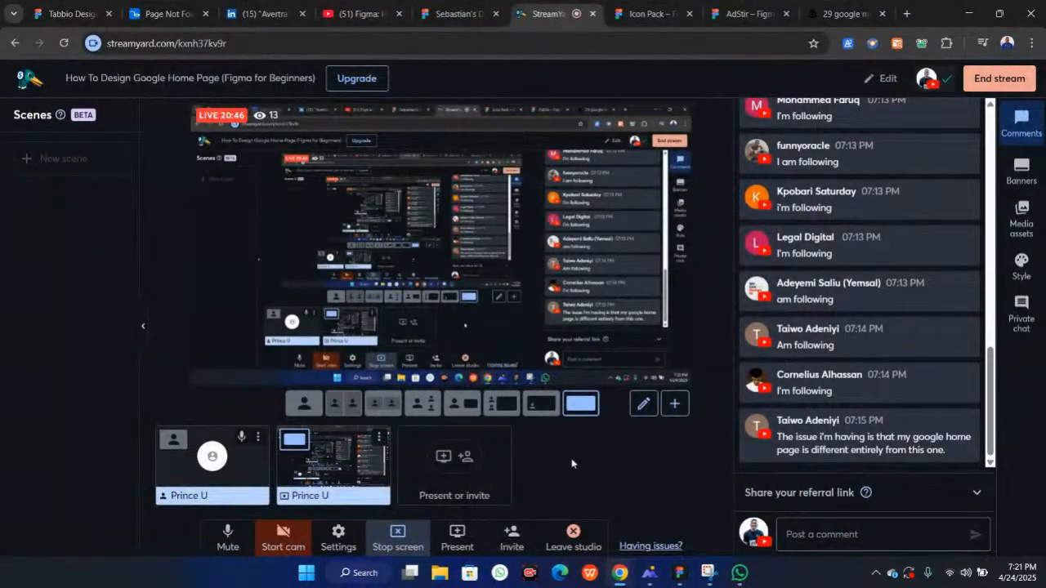
left_click(640, 10)
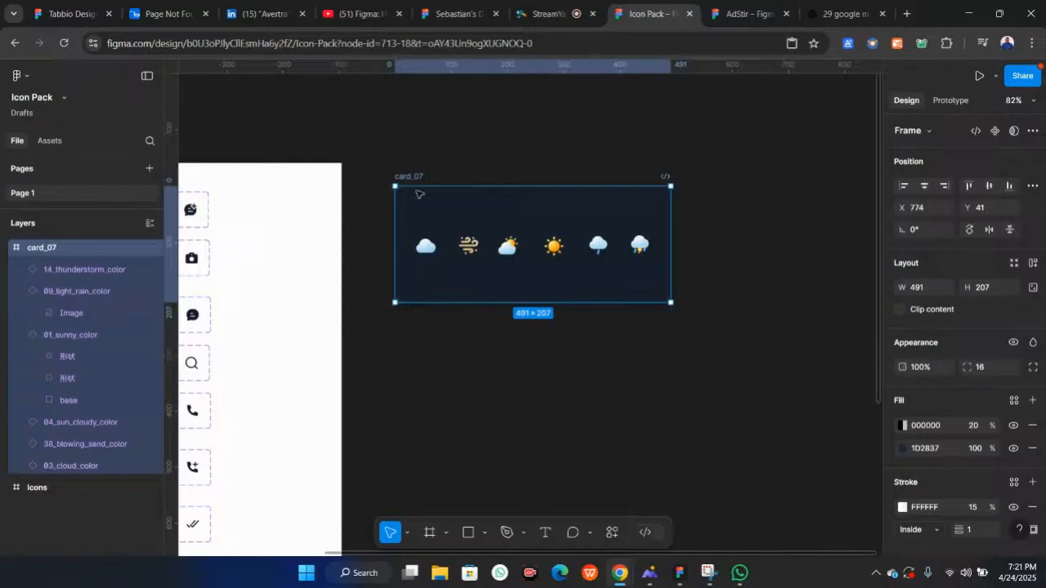
left_click(488, 154)
scroll(488, 155, "down", 3)
scroll(488, 155, "left", 4)
scroll(487, 155, "down", 1)
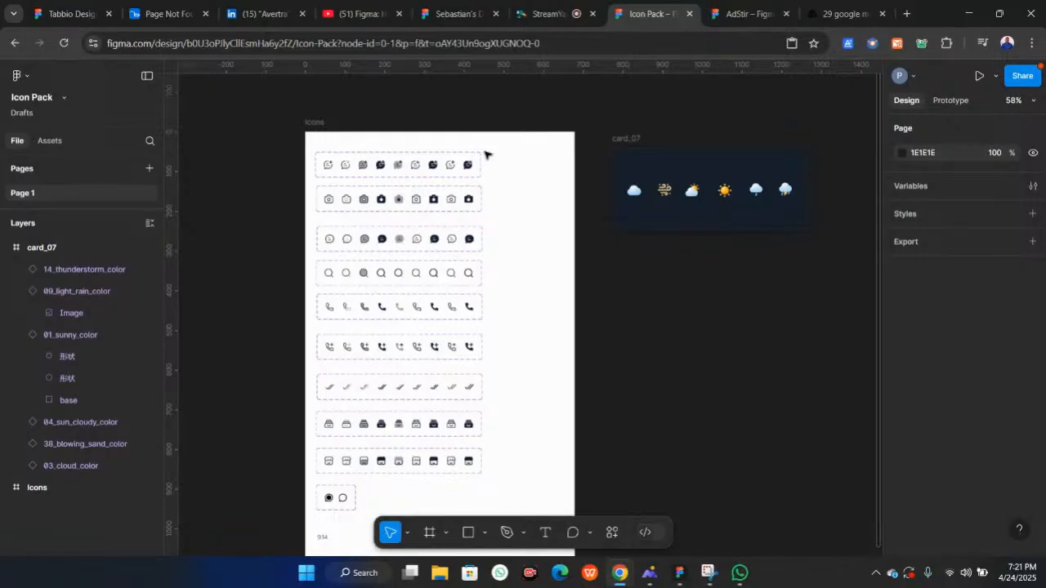
scroll(486, 154, "down", 5)
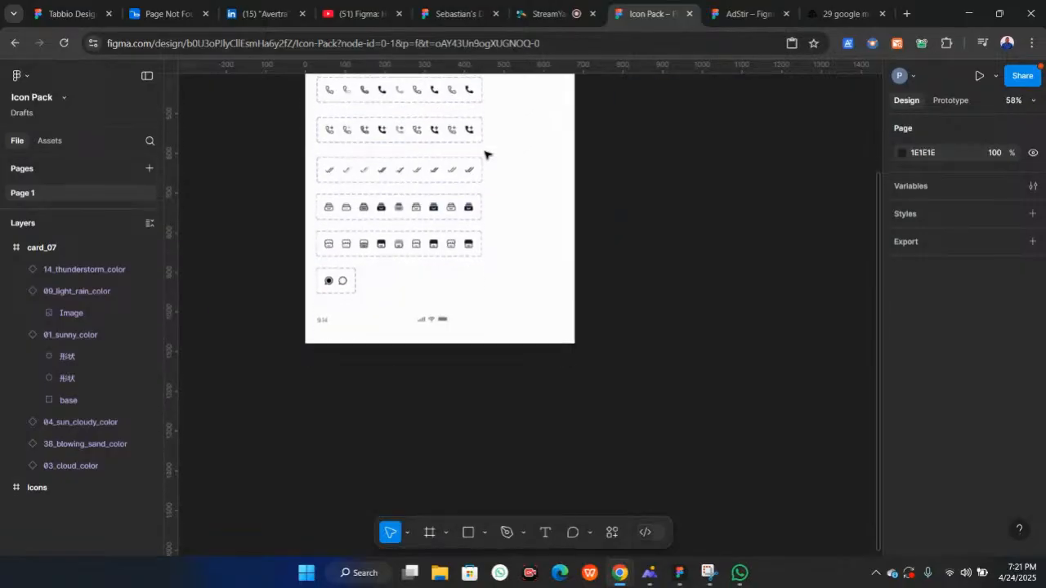
scroll(387, 296, "up", 5)
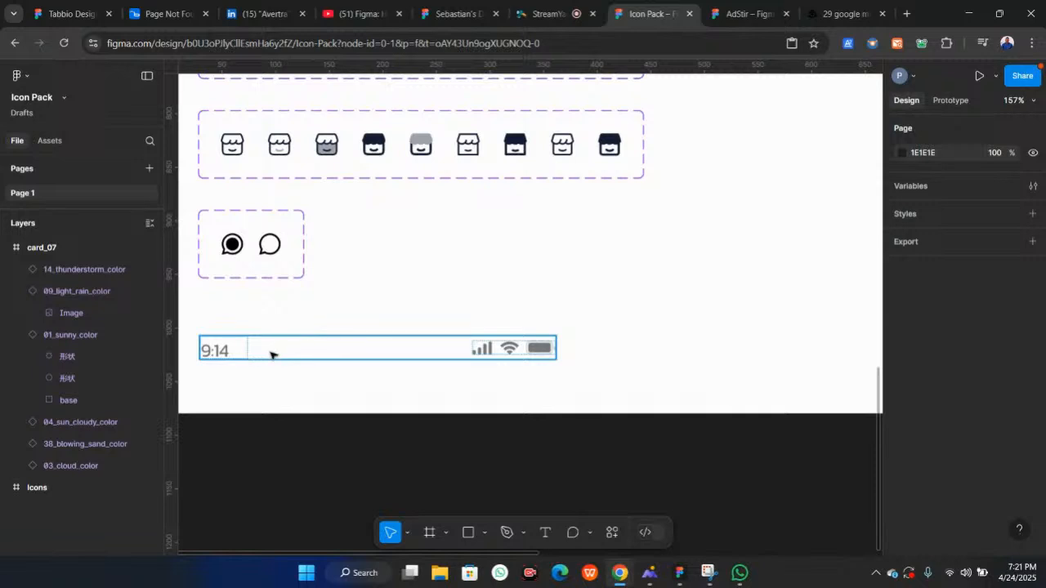
scroll(351, 350, "left", 3)
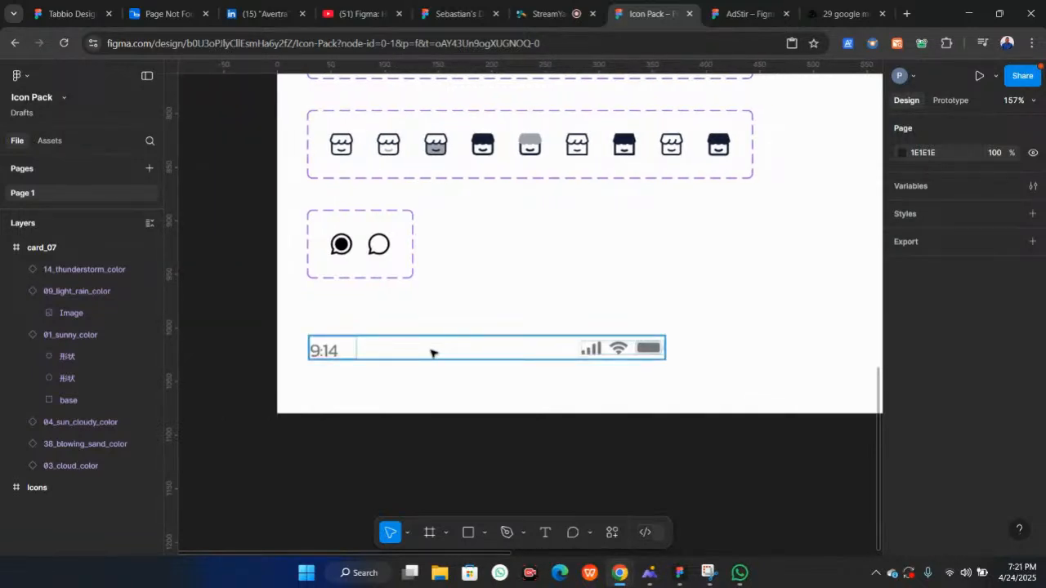
left_click(472, 348)
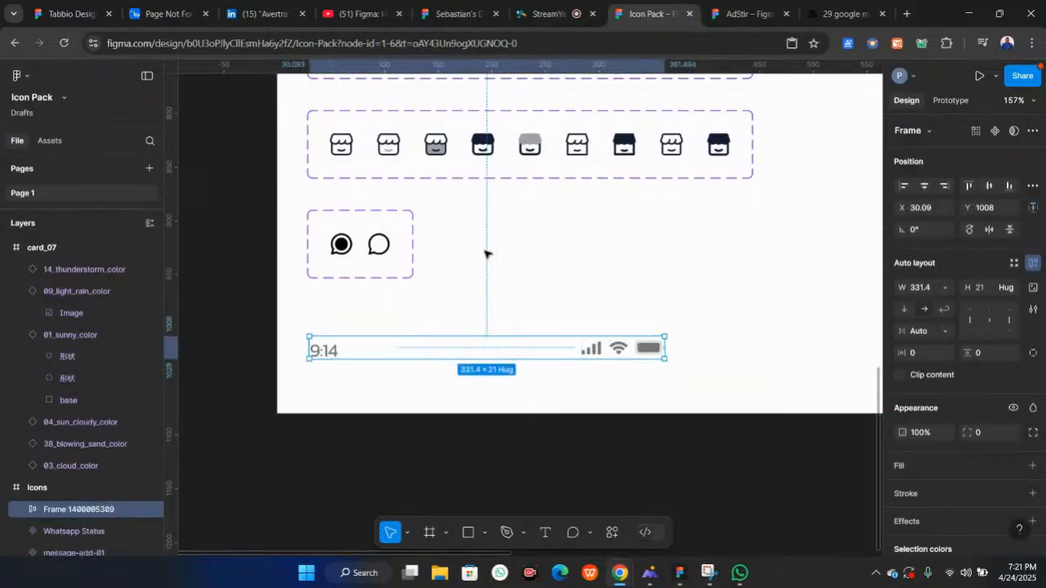
Step: Switch to the Figma design file and paste the status bar on the empty canvas above the reference home screen
left_click(680, 575)
scroll(515, 249, "down", 5)
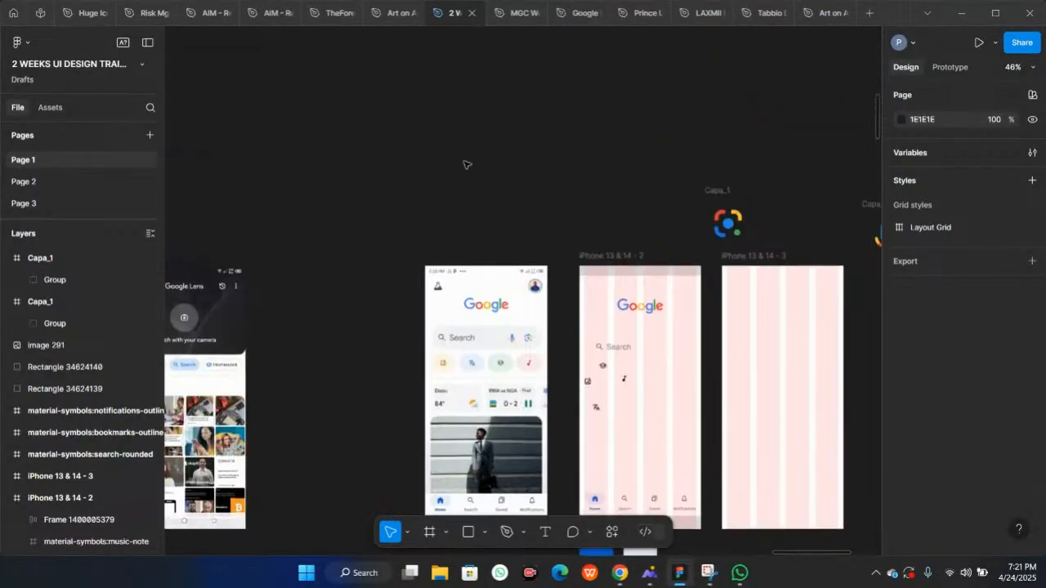
right_click(458, 138)
left_click(479, 147)
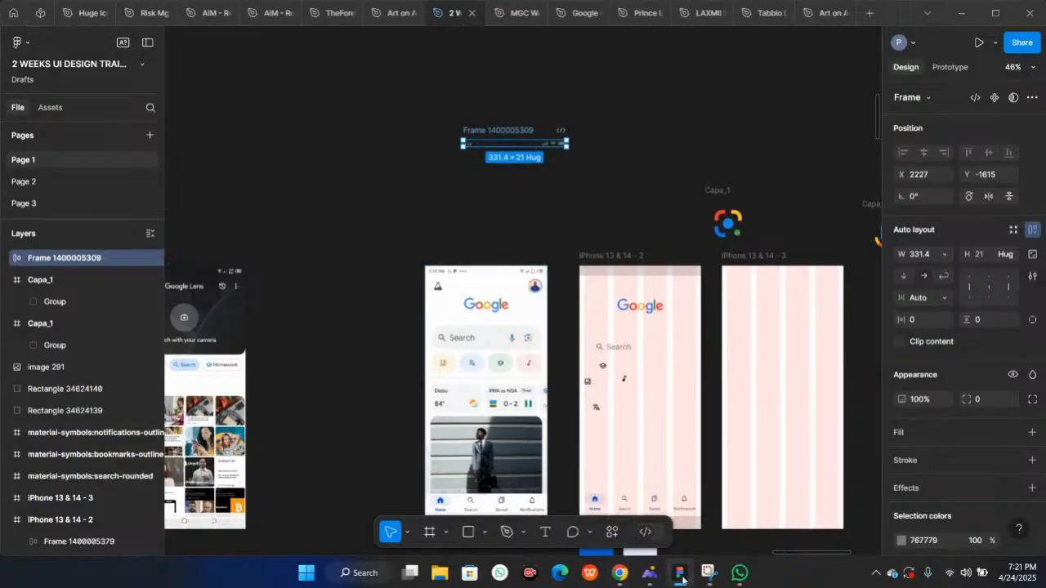
mouse_move(683, 578)
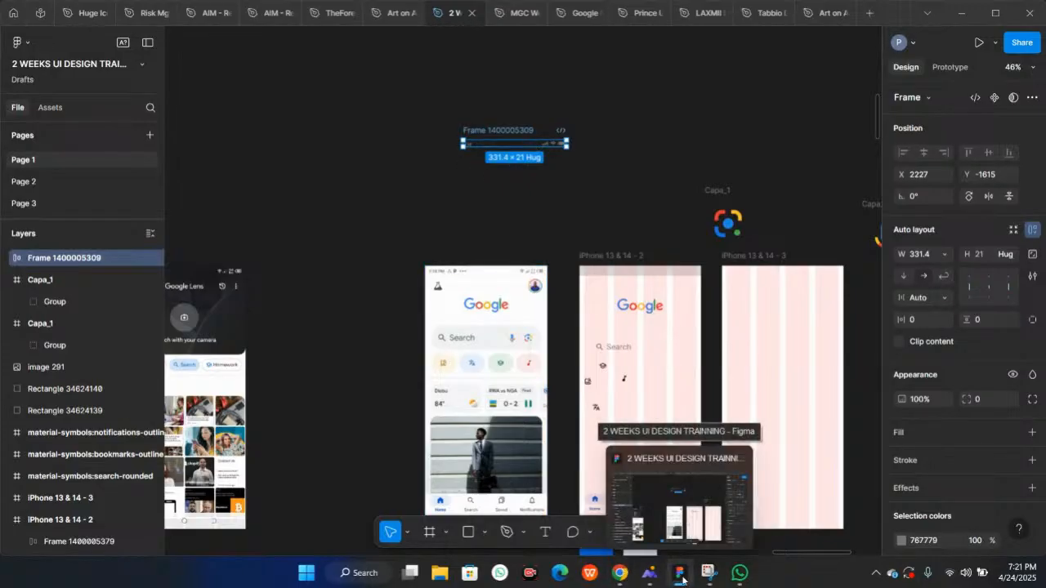
Step: Return to the Icon Pack file in Chrome and copy the sun-and-cloud weather icon from the card_07 frame
mouse_move(619, 575)
left_click(591, 505)
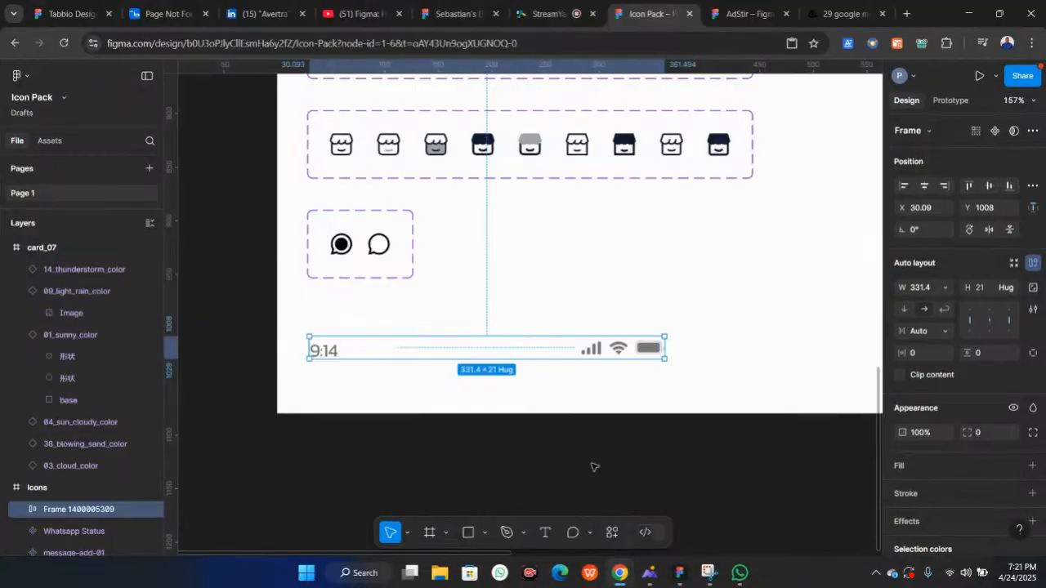
scroll(573, 181, "down", 5)
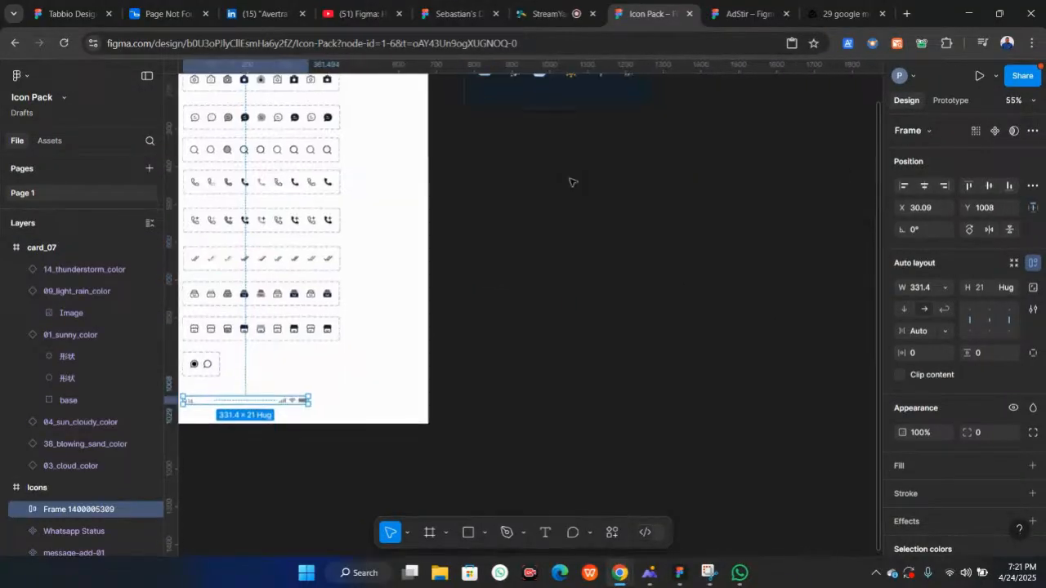
scroll(572, 182, "up", 5)
scroll(526, 280, "left", 3)
scroll(521, 285, "up", 5)
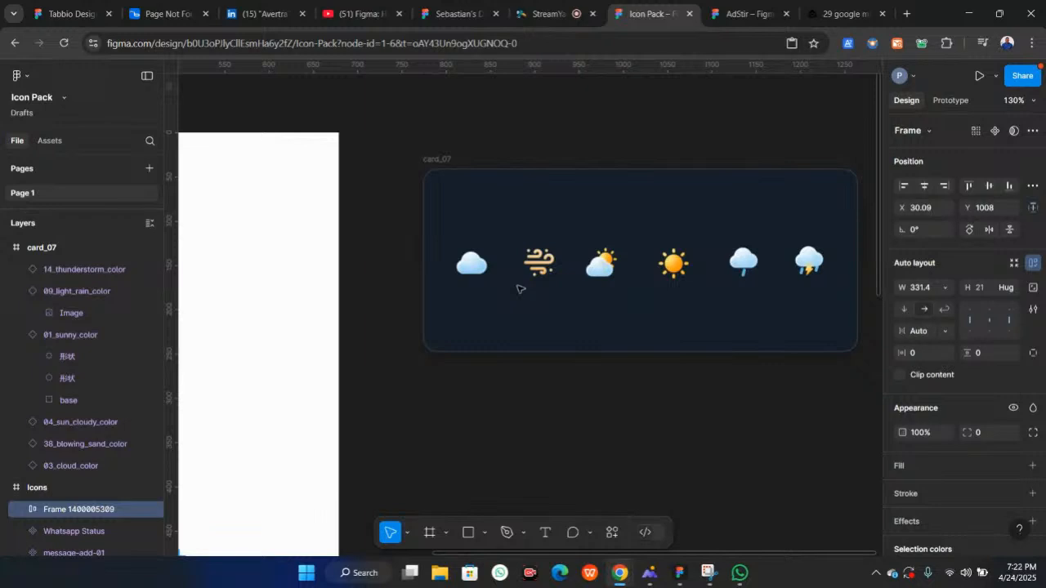
scroll(669, 278, "right", 3)
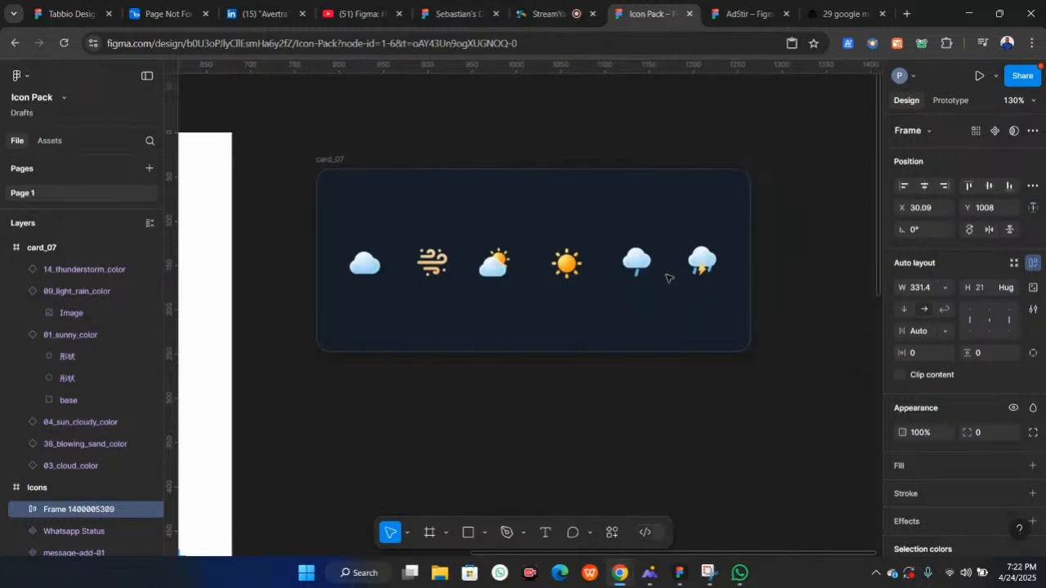
left_click(496, 268)
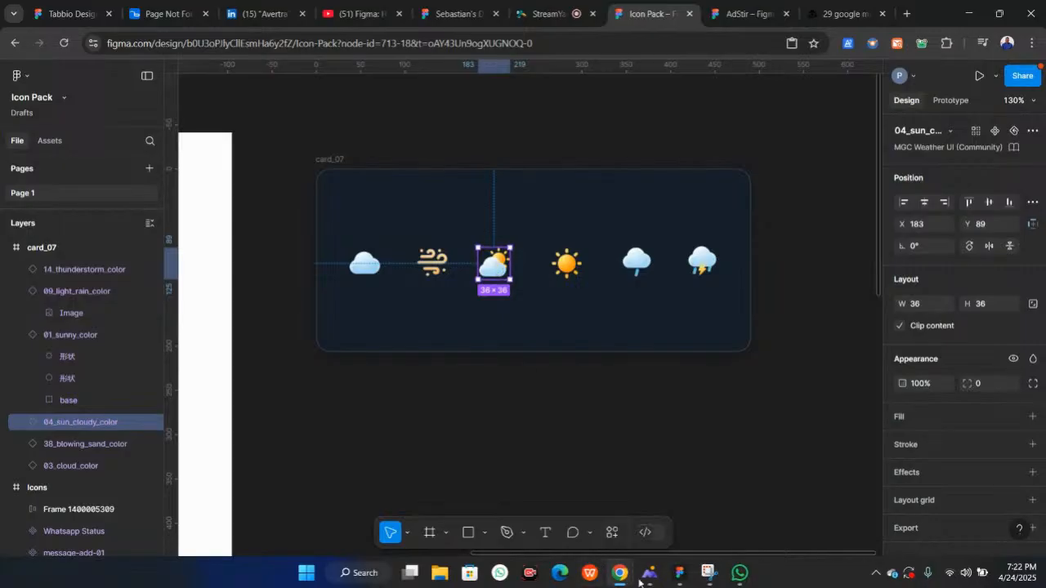
Step: Switch to the Figma design file and paste the sun-and-cloud weather icon on the empty canvas beside the status bar frame
mouse_move(679, 575)
left_click(675, 541)
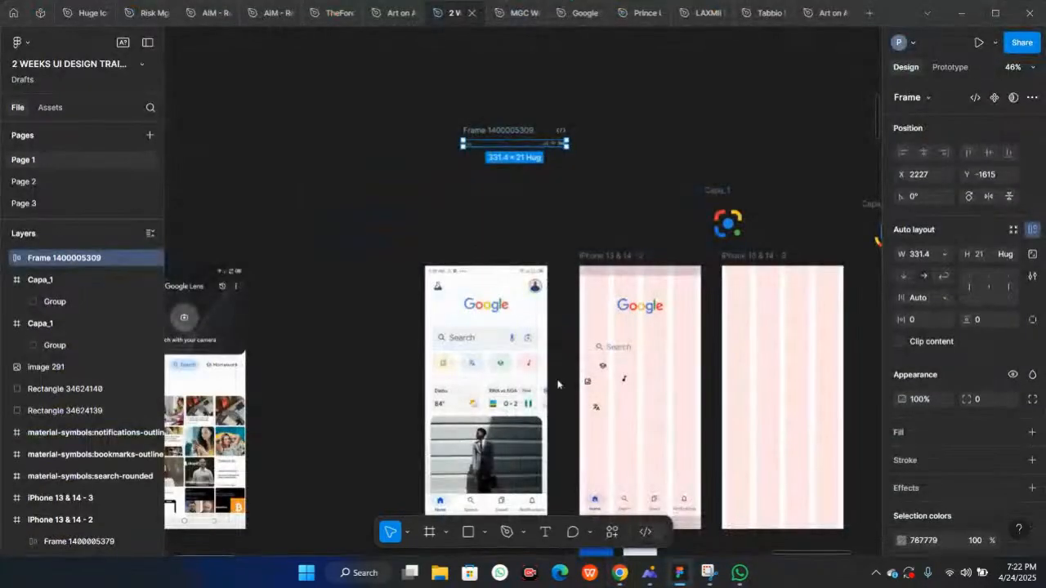
left_click(356, 139)
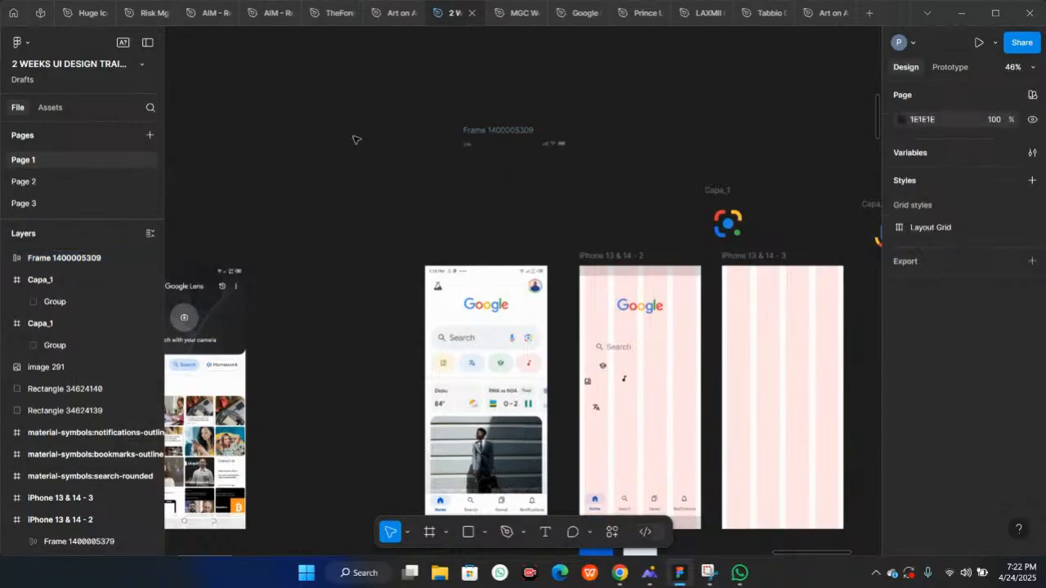
right_click(353, 137)
left_click(378, 147)
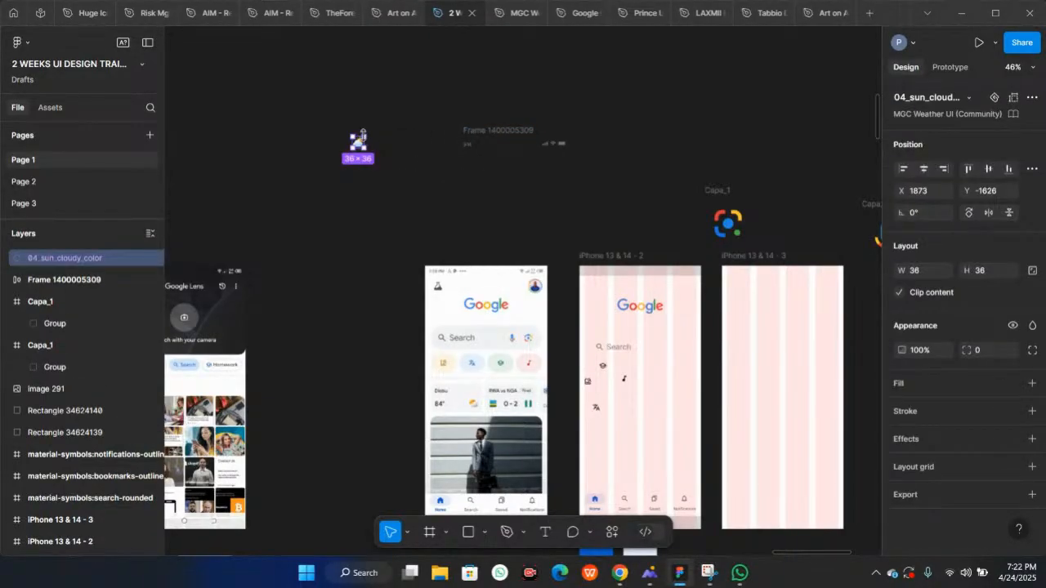
key("Escape")
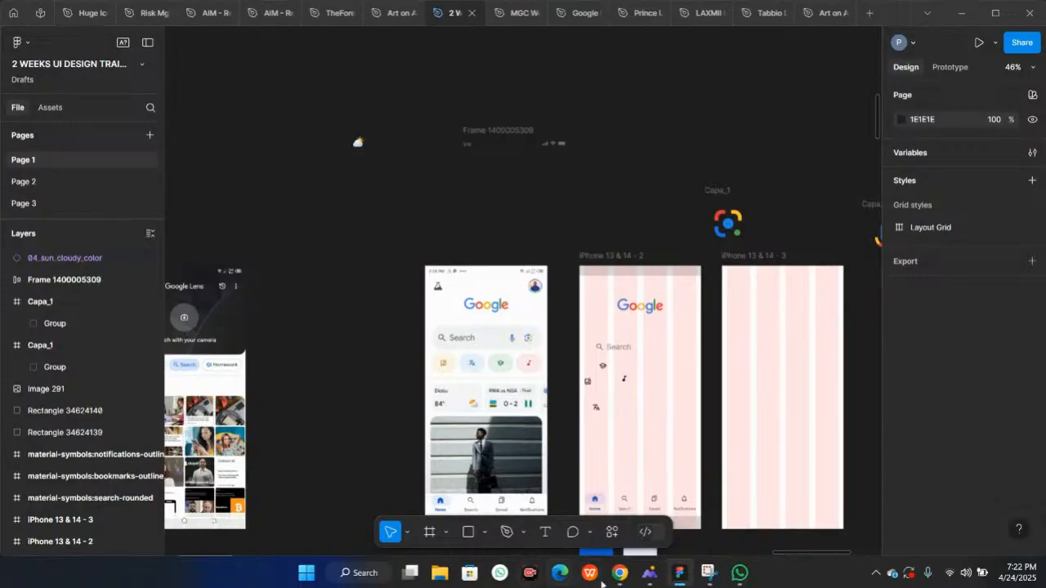
Step: Return to the Icon Pack file in Chrome, go back to the drafts and duplicate the Icon Pack file
left_click(547, 490)
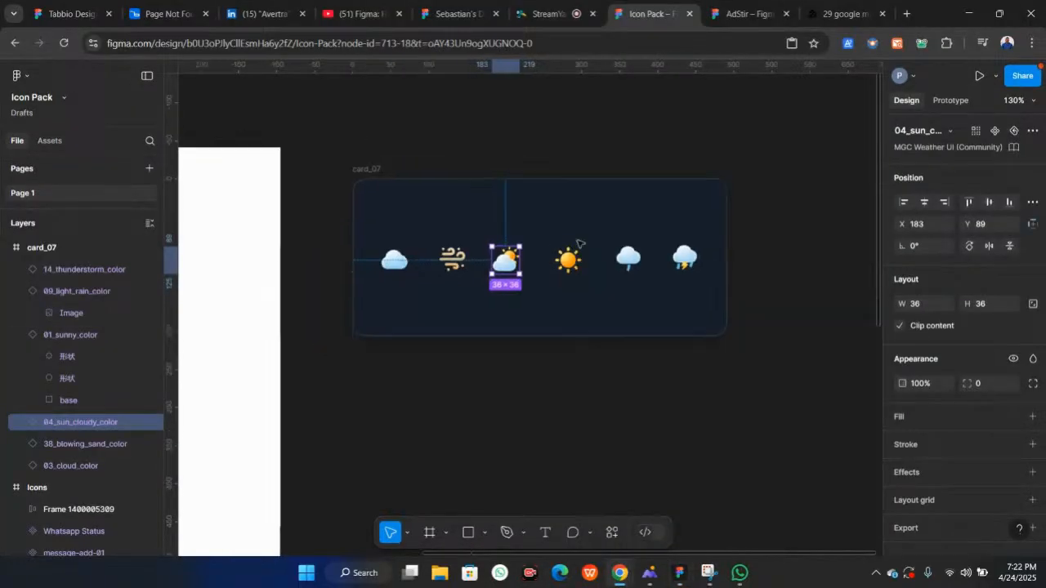
left_click(20, 76)
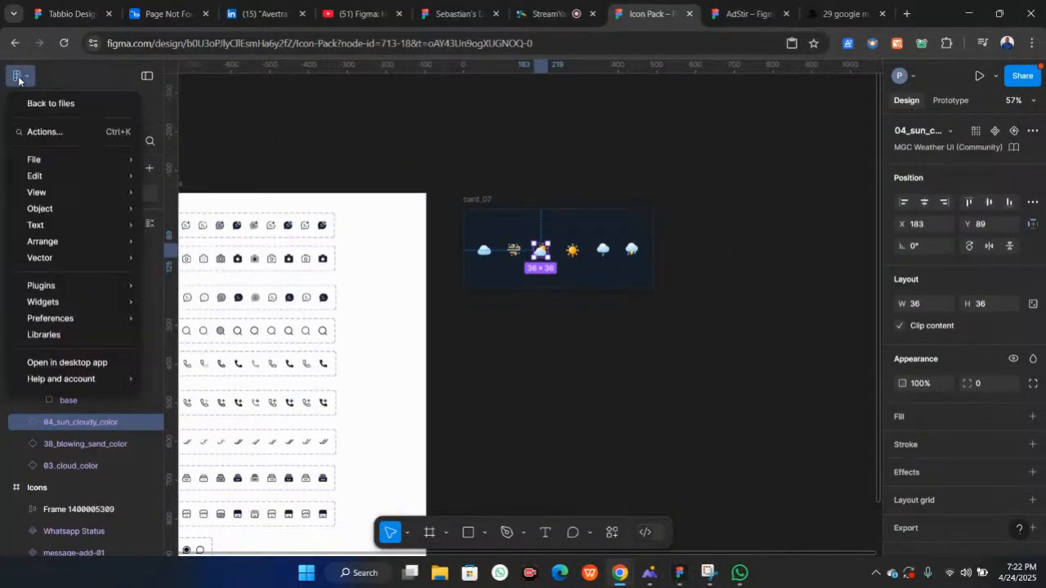
left_click(39, 103)
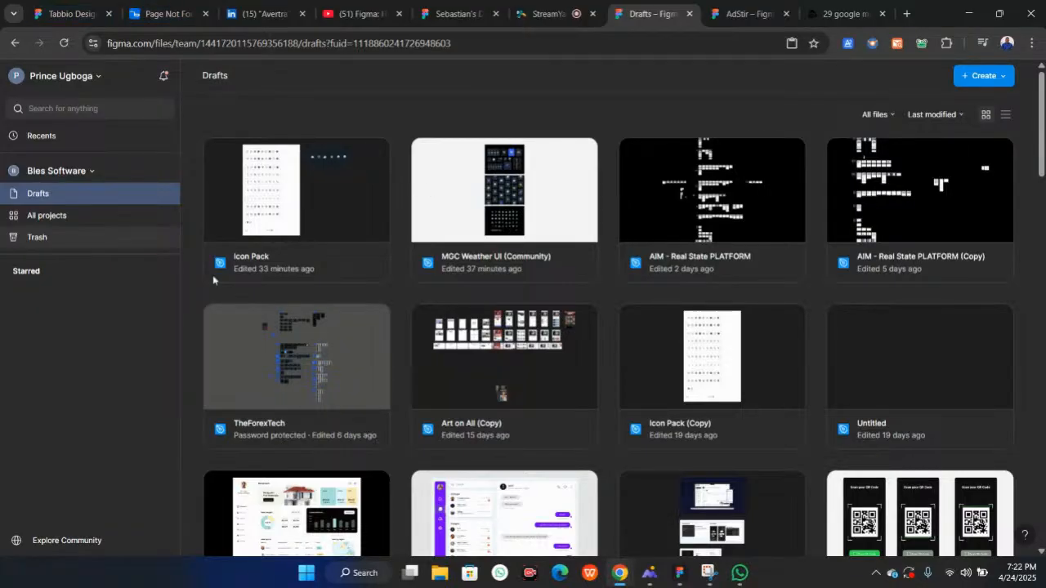
right_click(365, 262)
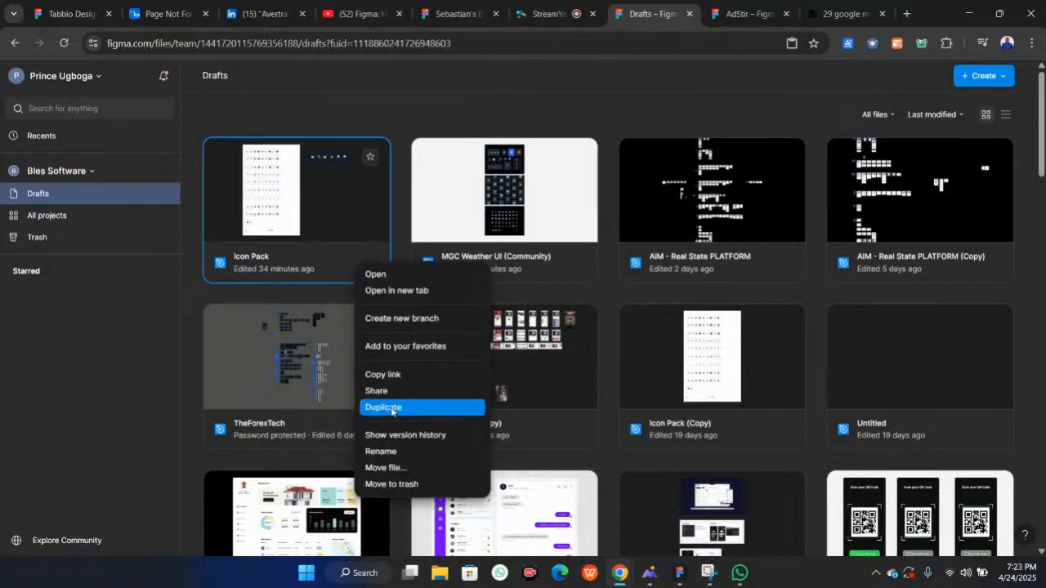
left_click(391, 408)
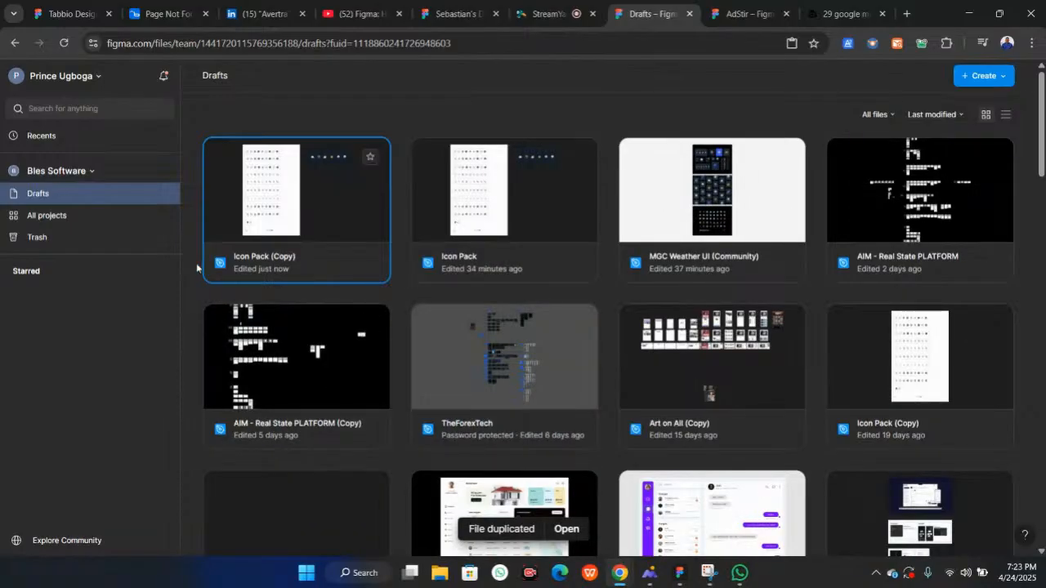
Step: Open the Icon Pack (Copy) file, select the status bar at the bottom of its Icons frame, and return to the drafts
double_click(260, 242)
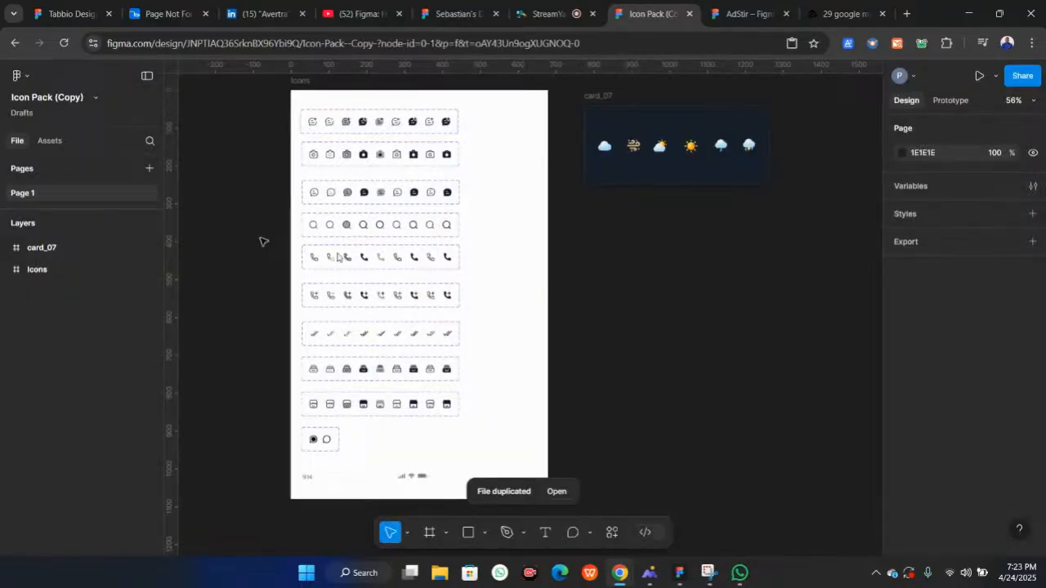
left_click(409, 474)
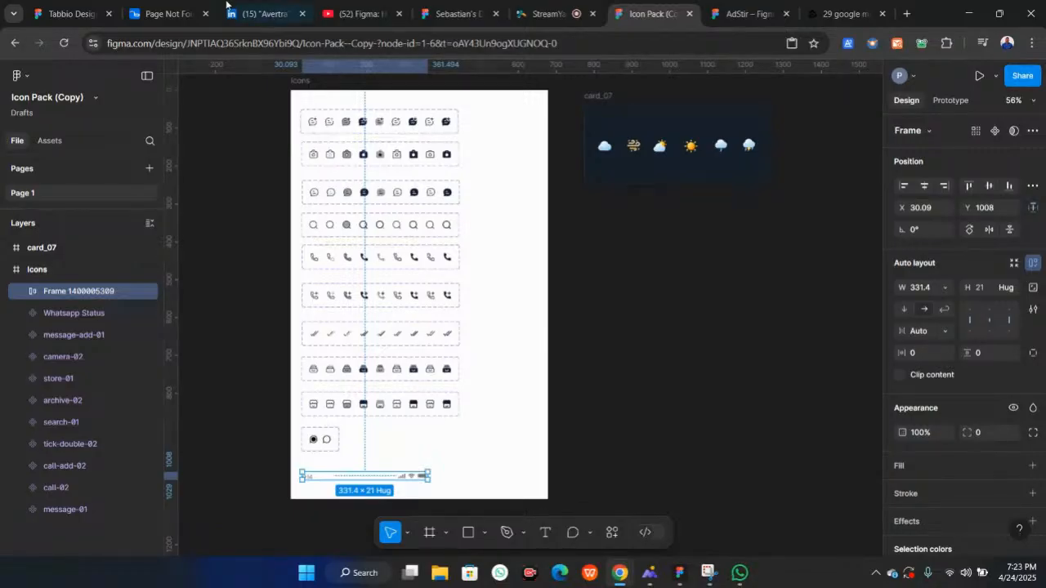
left_click(27, 76)
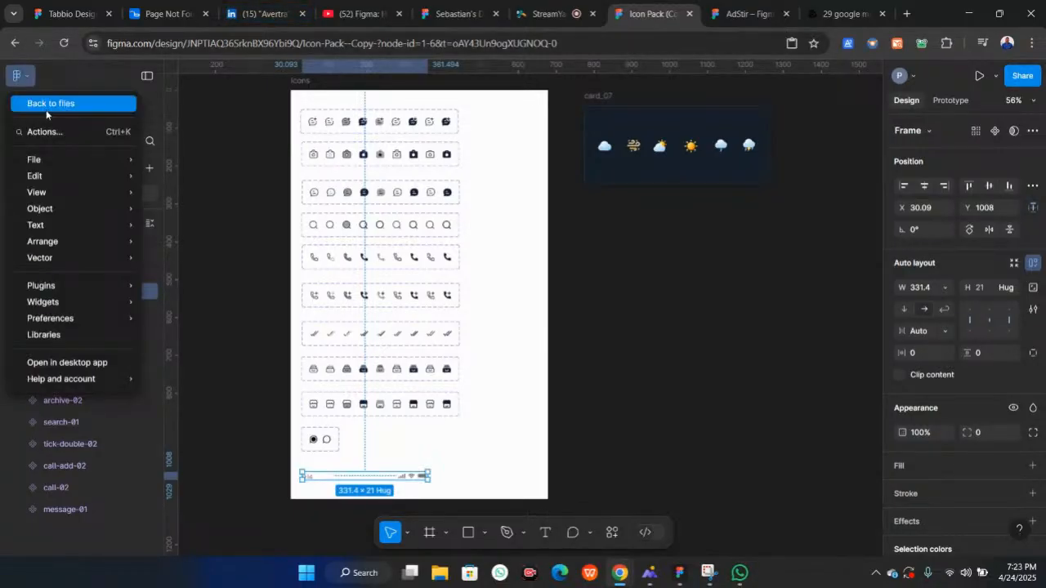
left_click(45, 108)
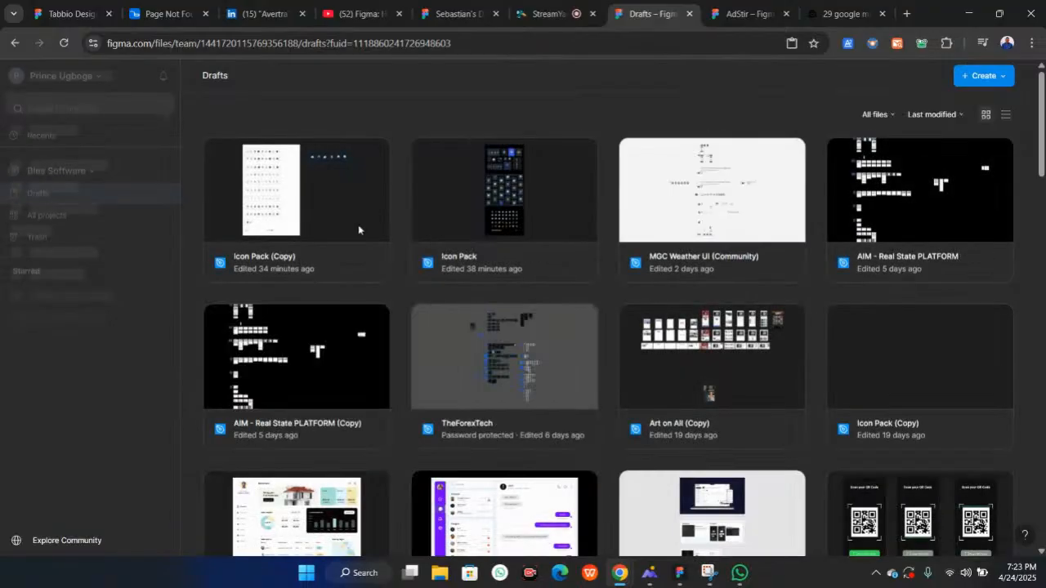
right_click(325, 230)
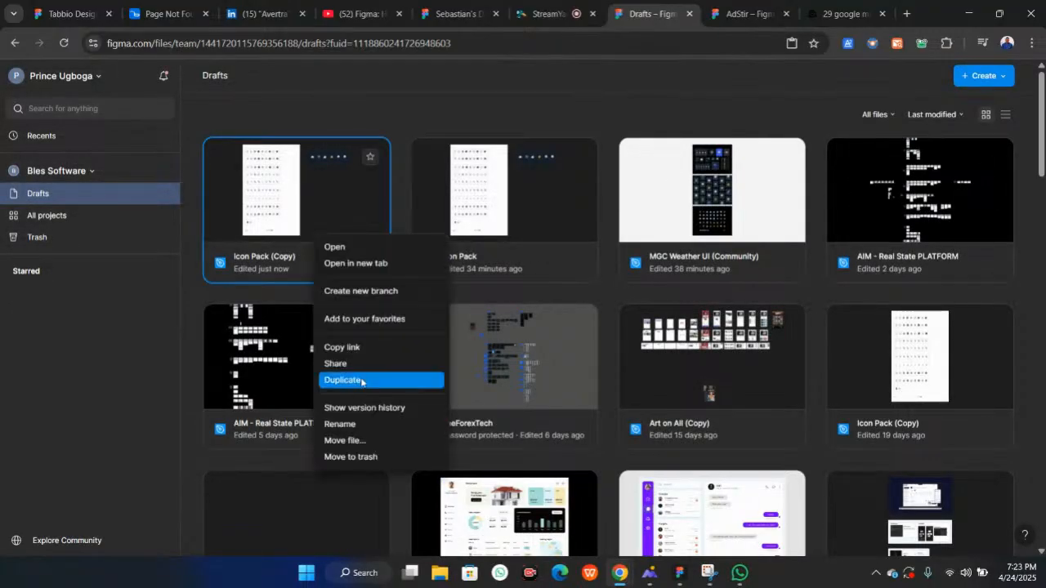
left_click(411, 111)
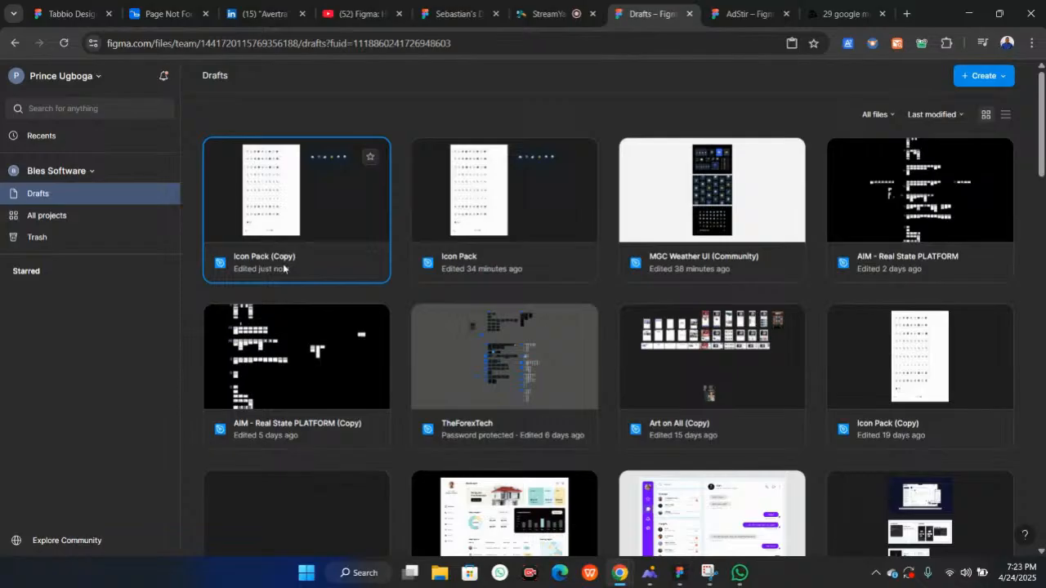
Step: Switch to the StreamYard studio in Chrome and remove the shared screen from the live stream
left_click(541, 14)
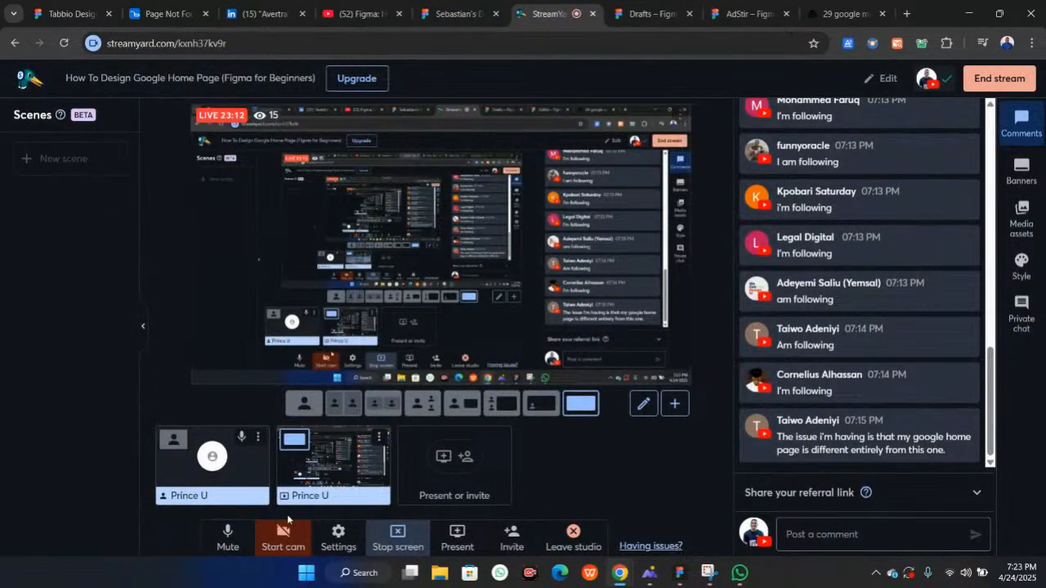
mouse_move(327, 471)
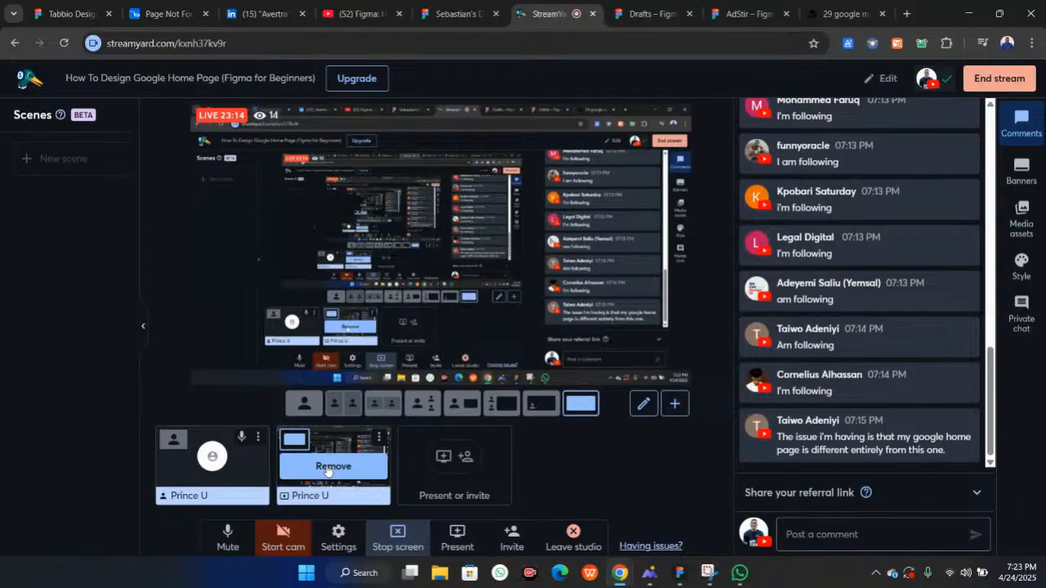
left_click(327, 467)
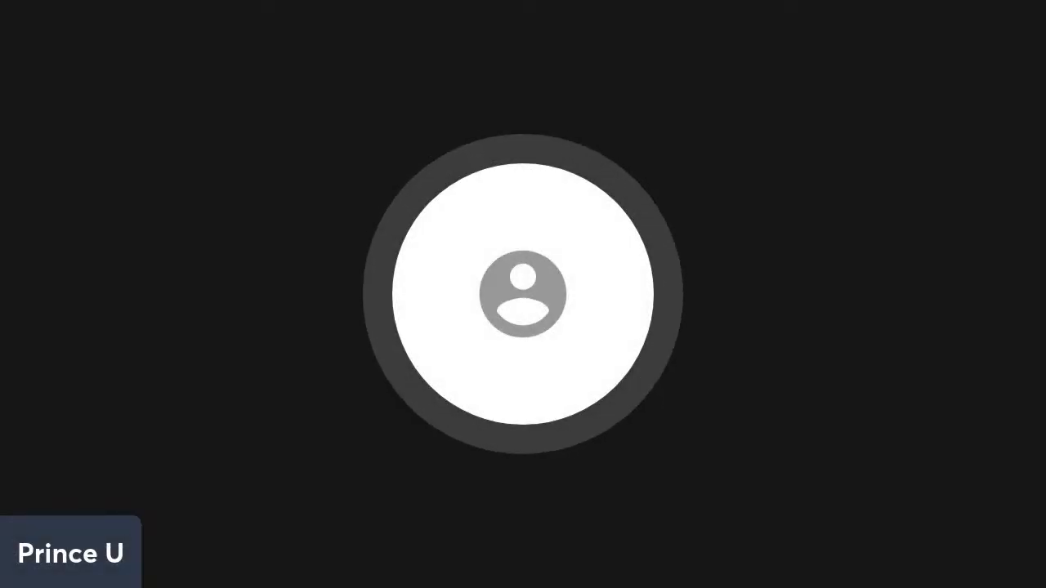
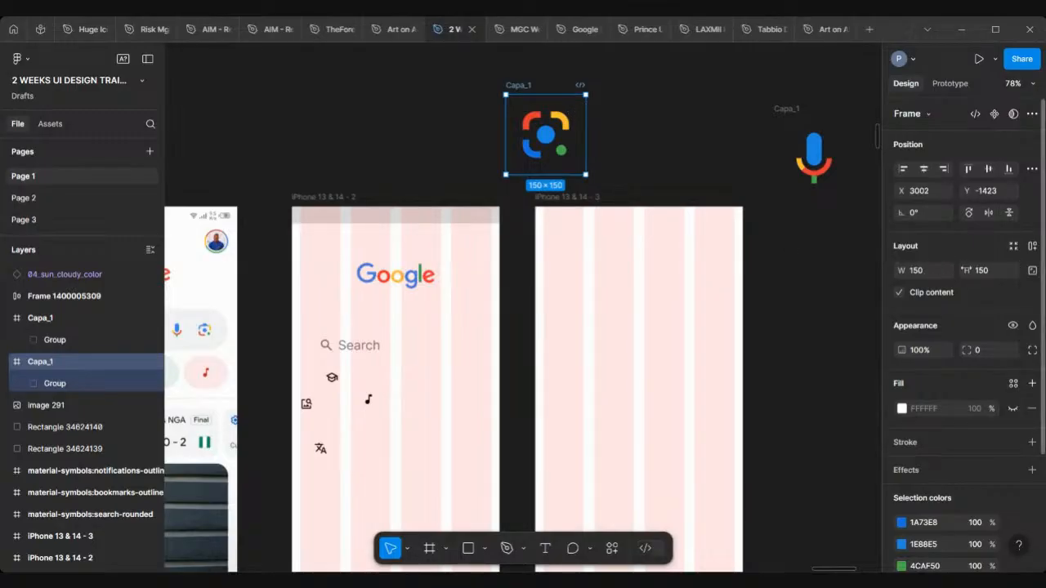
Step: Lock the Lens icon's aspect ratio, resize it to 30 × 30 and move it into the iPhone 13 & 14 - 2 frame beside Search
left_click(1033, 272)
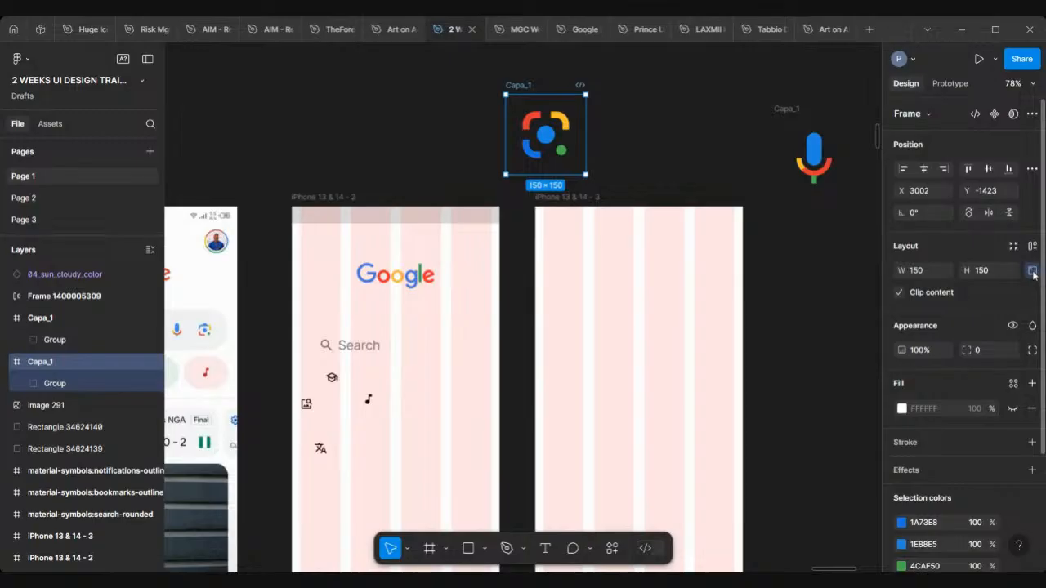
left_click(990, 272)
key("Return")
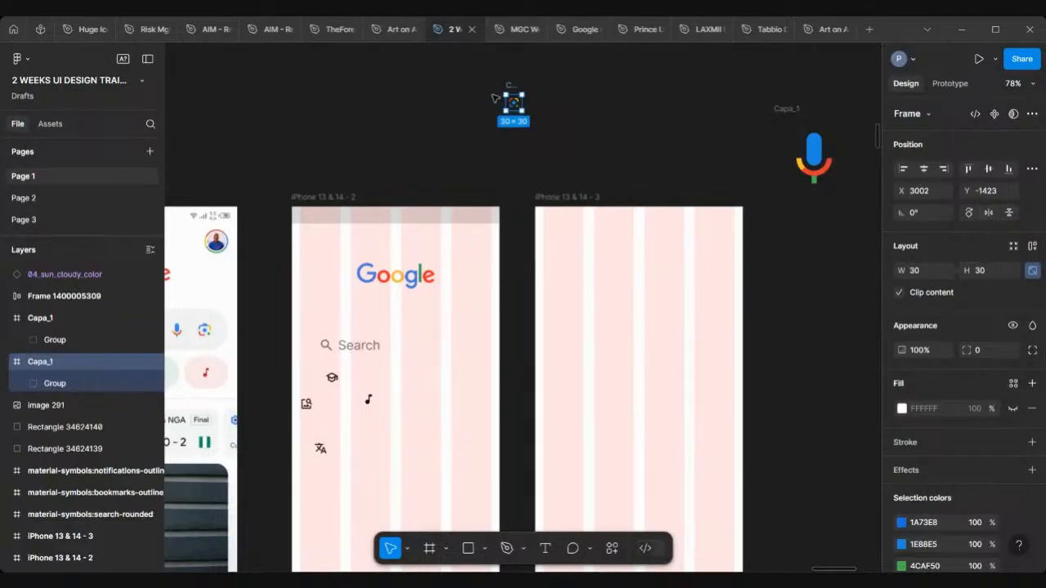
left_click_drag(513, 100, 430, 350)
Step: Move the Lens icon onto the reference search bar for a size comparison and set its height to 40
scroll(429, 350, "down", 2)
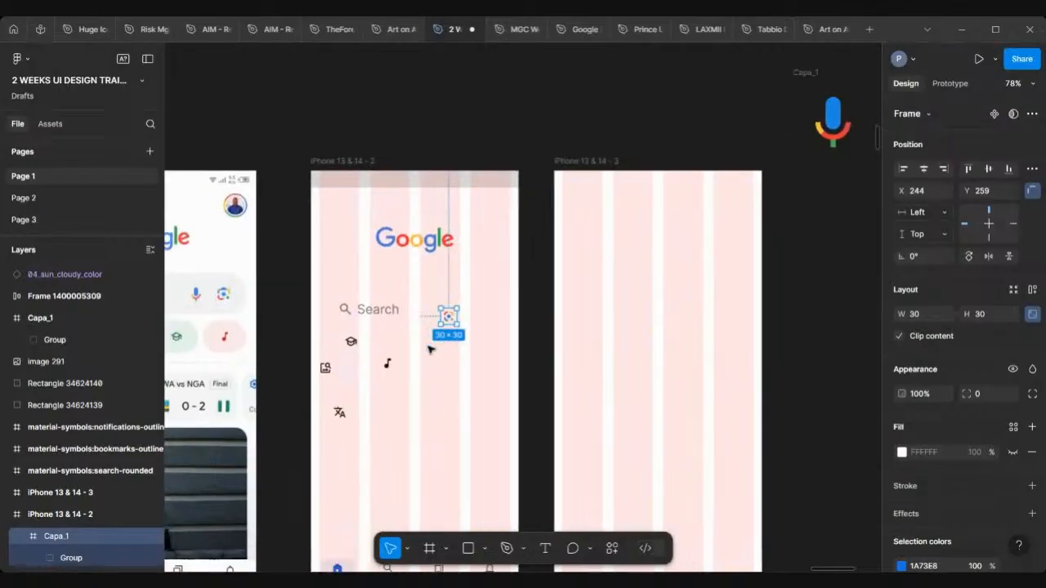
scroll(430, 350, "left", 3)
scroll(594, 299, "up", 4)
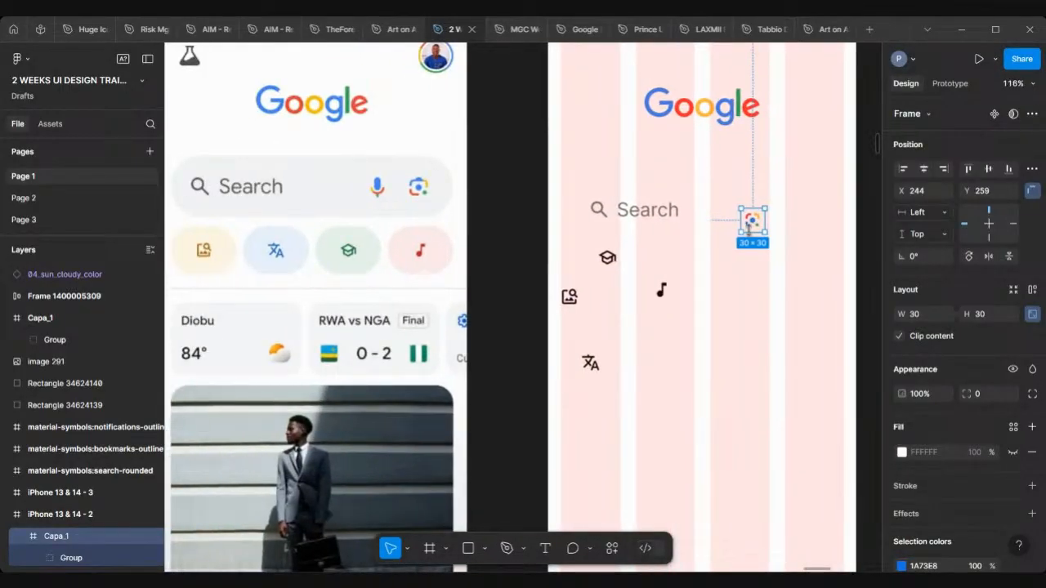
left_click_drag(752, 220, 399, 193)
scroll(396, 191, "up", 8)
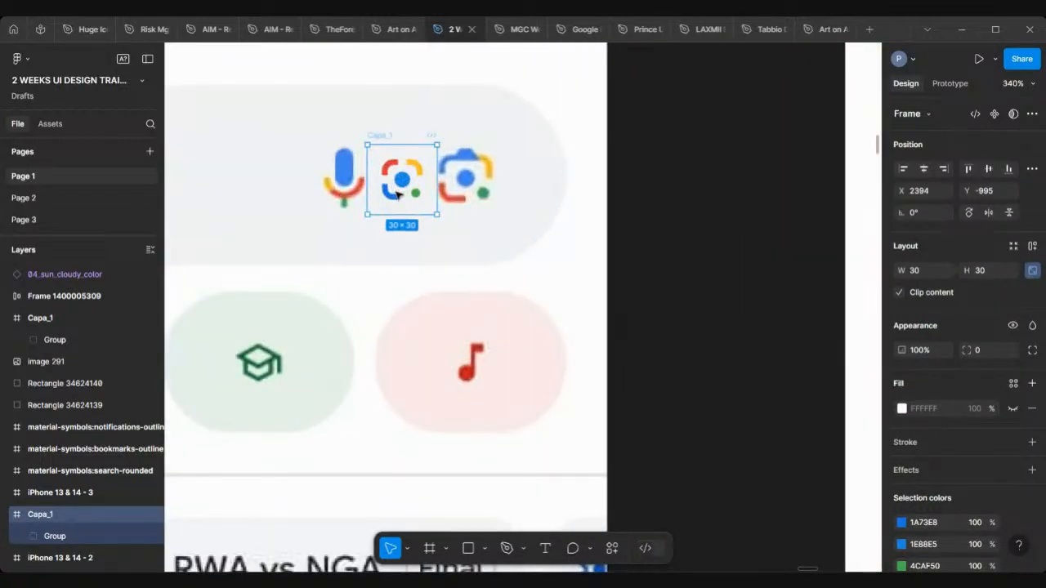
left_click(999, 276)
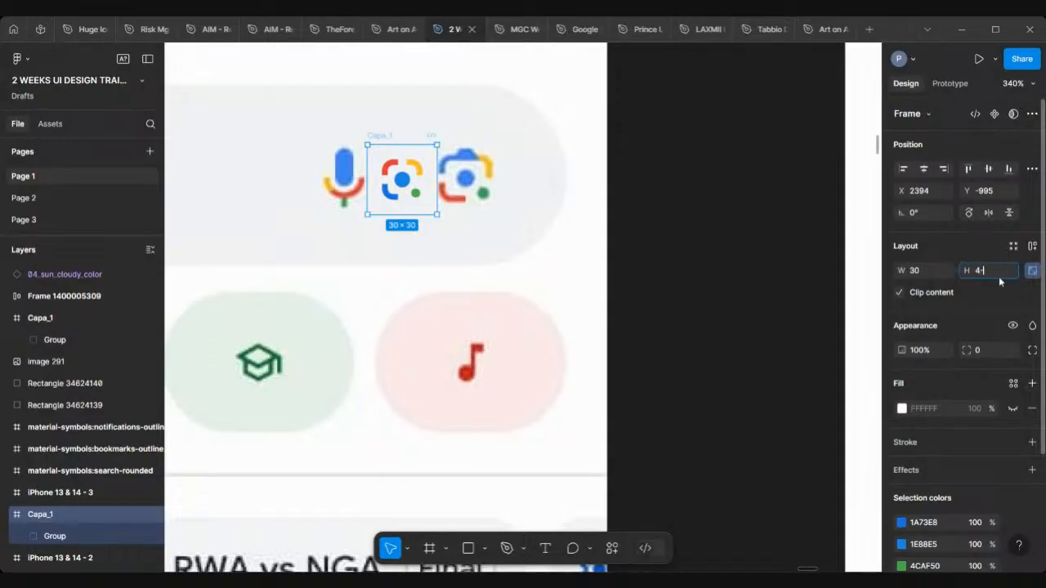
type("40")
key("Return")
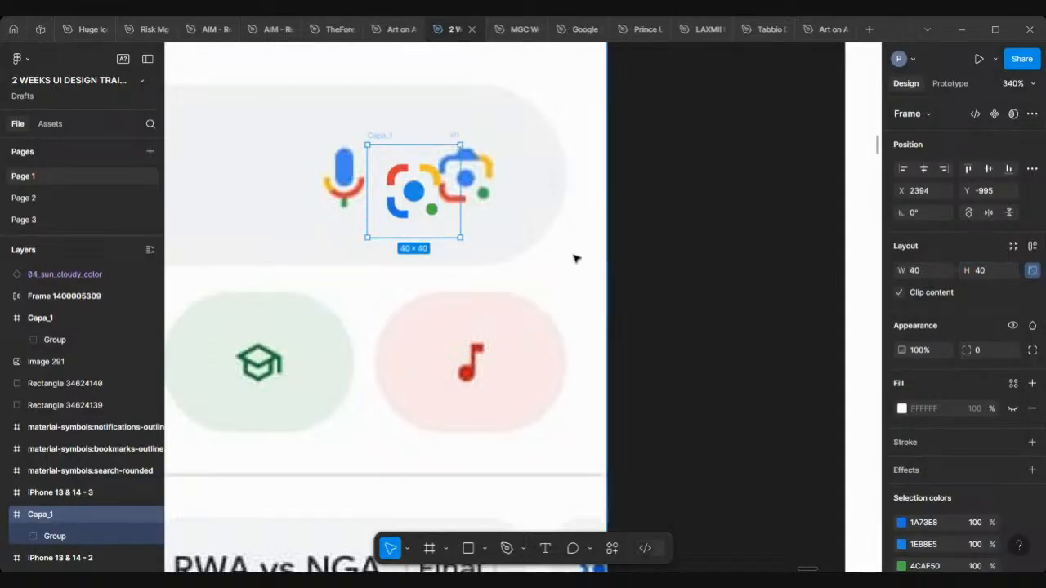
Step: Match the Lens icon over the reference's Lens symbol, then place it level with Search in the iPhone 13 & 14 - 2 frame
left_click_drag(419, 196, 464, 179)
scroll(466, 179, "down", 5)
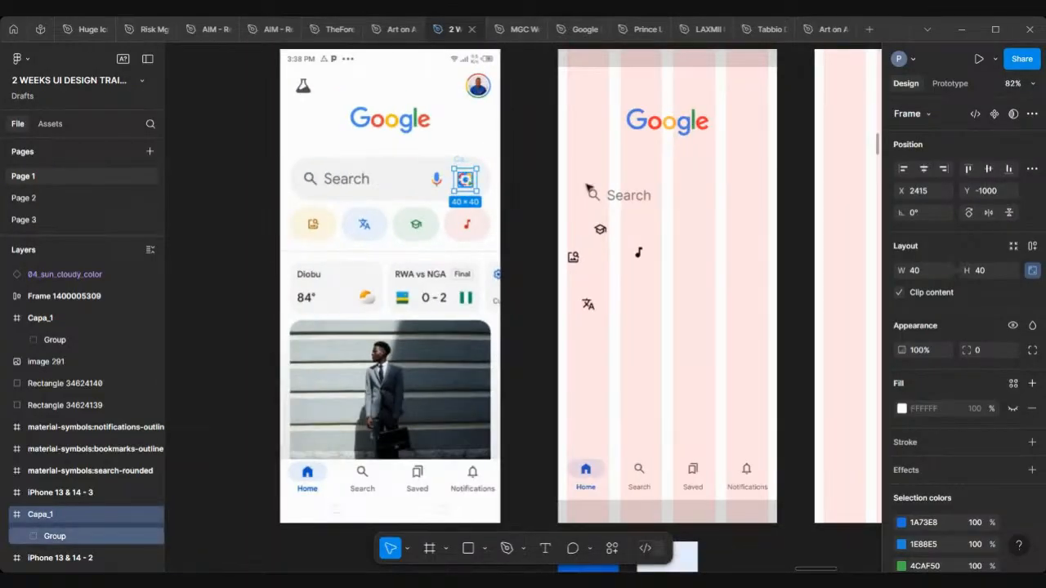
left_click_drag(587, 188, 694, 196)
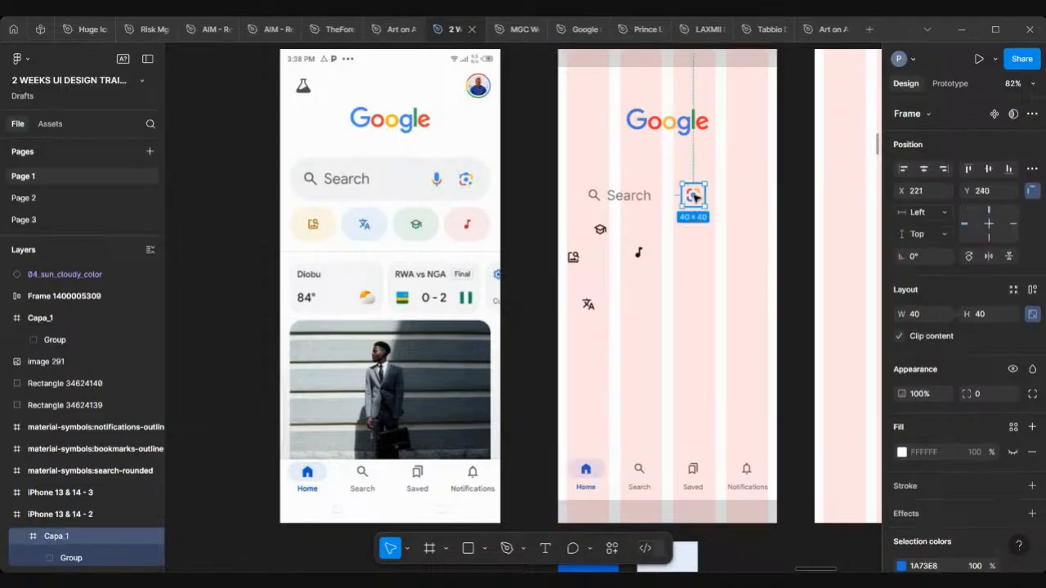
Step: Lock the microphone icon's aspect ratio and resize it to 40 × 40
scroll(694, 196, "down", 5)
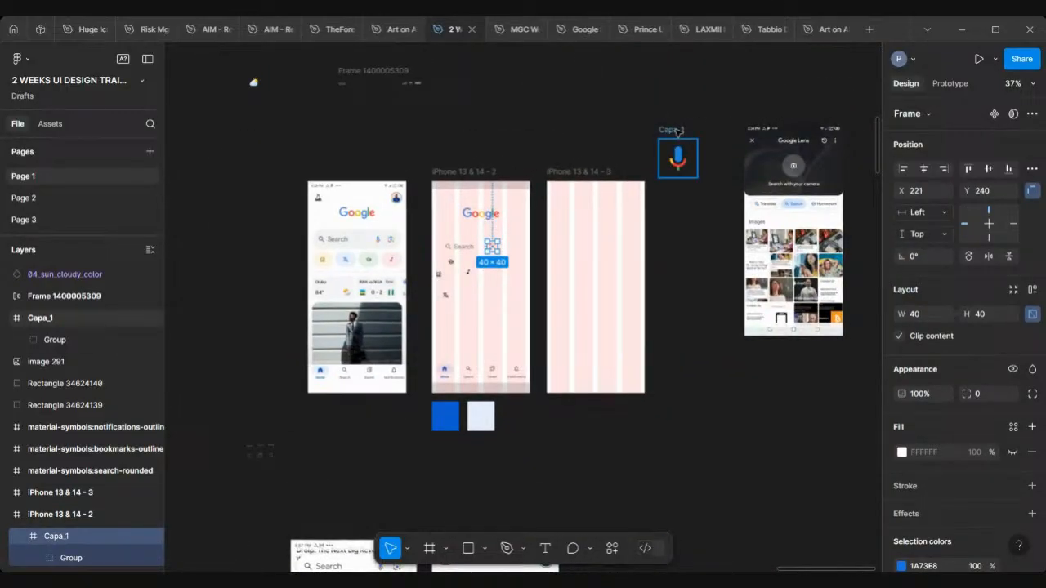
left_click(678, 130)
scroll(721, 141, "up", 3)
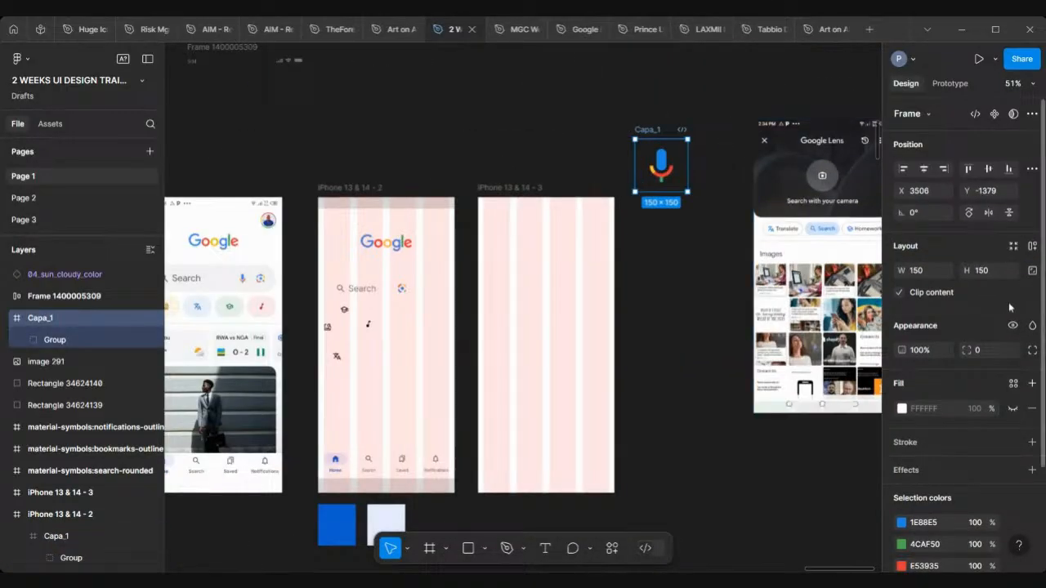
left_click(1032, 270)
left_click(988, 275)
type("40")
key("Return")
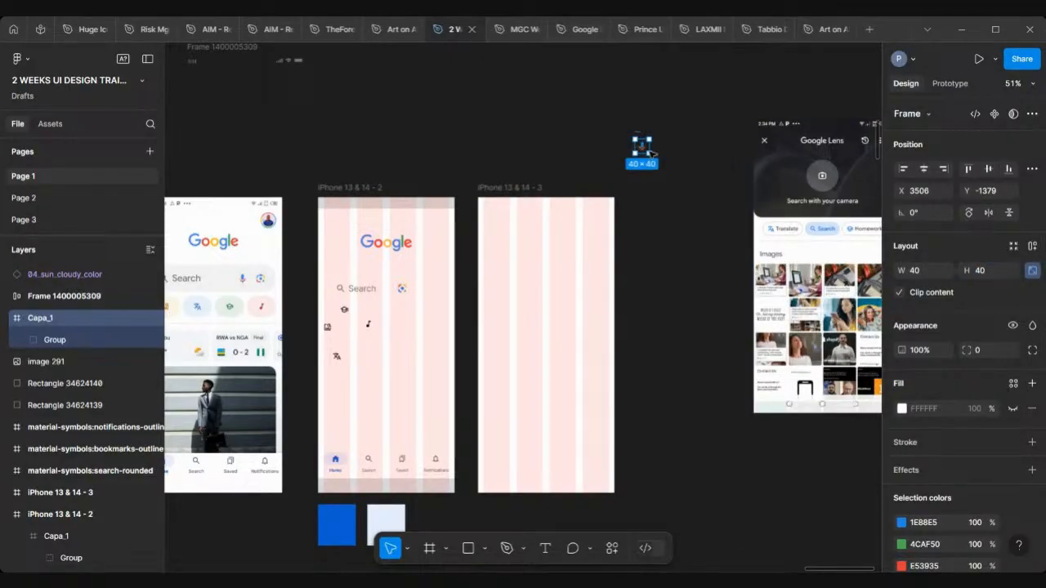
Step: Move the microphone icon into the iPhone 13 & 14 - 2 frame and align it level with the Lens icon, at X 280, Y 240
left_click_drag(647, 151, 430, 296)
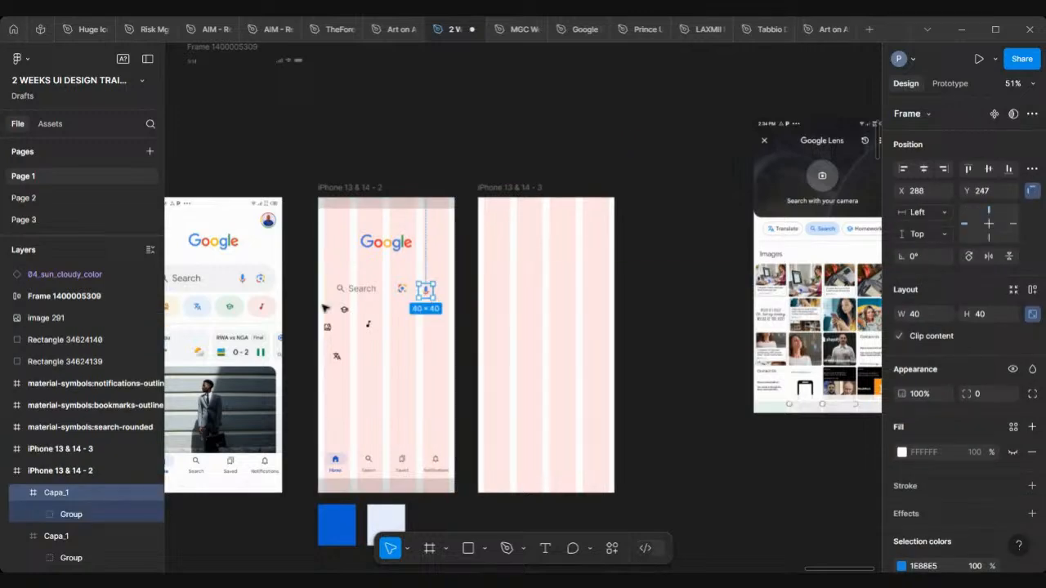
scroll(327, 309, "left", 3)
scroll(474, 295, "up", 3)
scroll(474, 294, "up", 1)
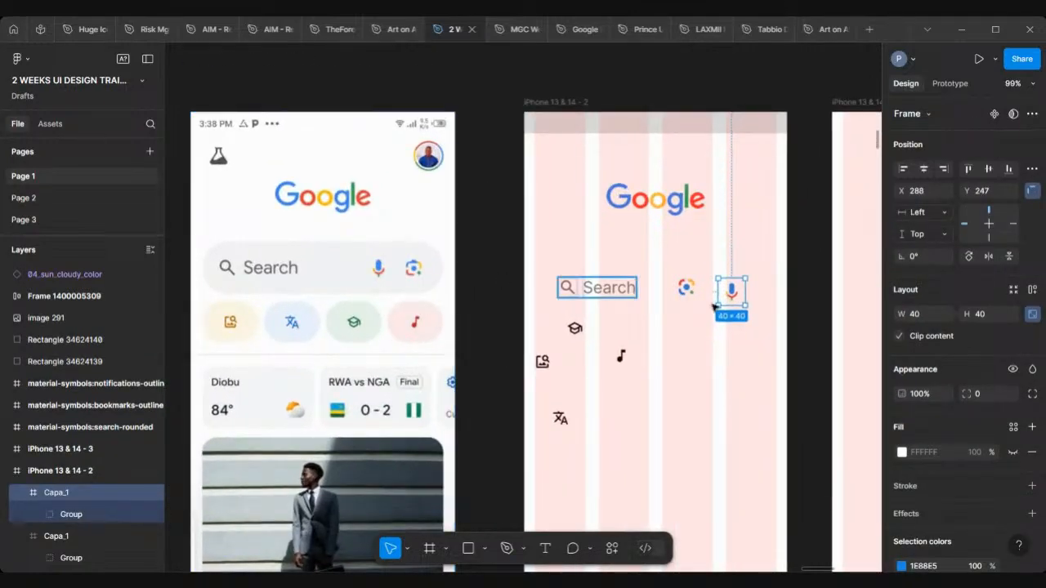
scroll(730, 294, "up", 5)
scroll(730, 295, "up", 3)
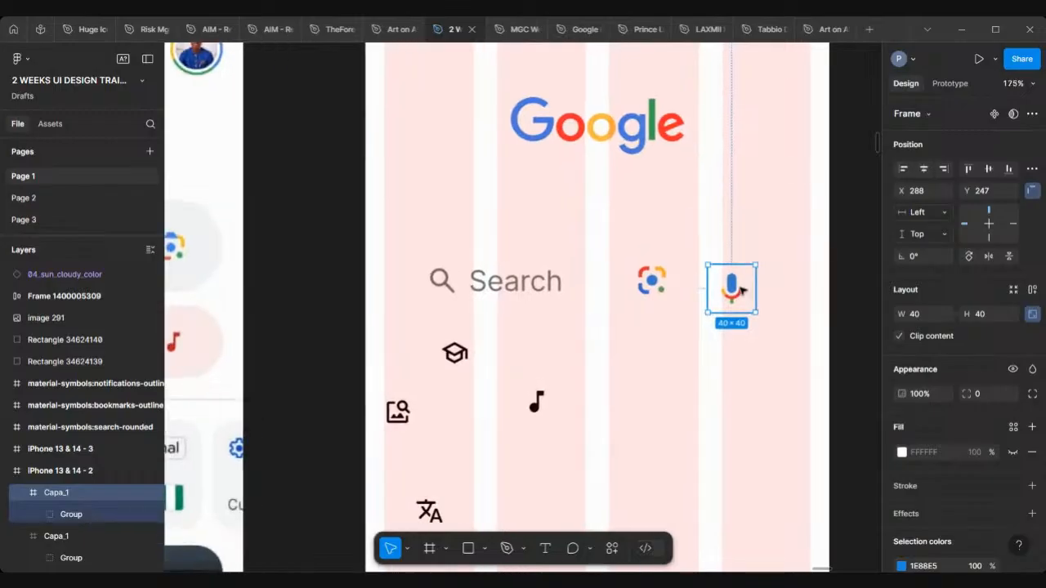
left_click_drag(740, 290, 731, 281)
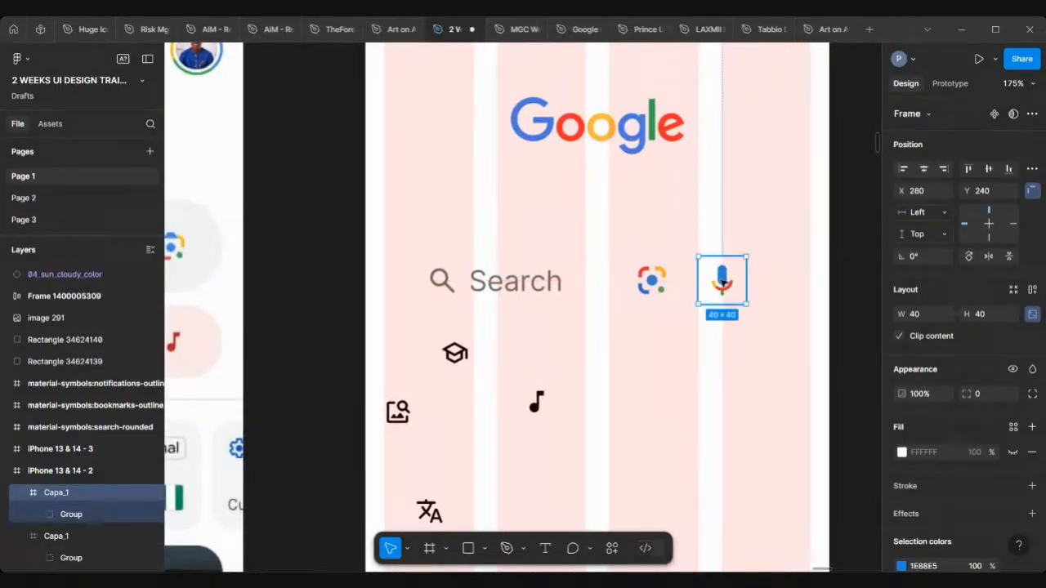
Step: Place the Lens icon beside the microphone icon at X 334, Y 240, and wrap both in a horizontal auto layout frame
left_click_drag(654, 284, 786, 283)
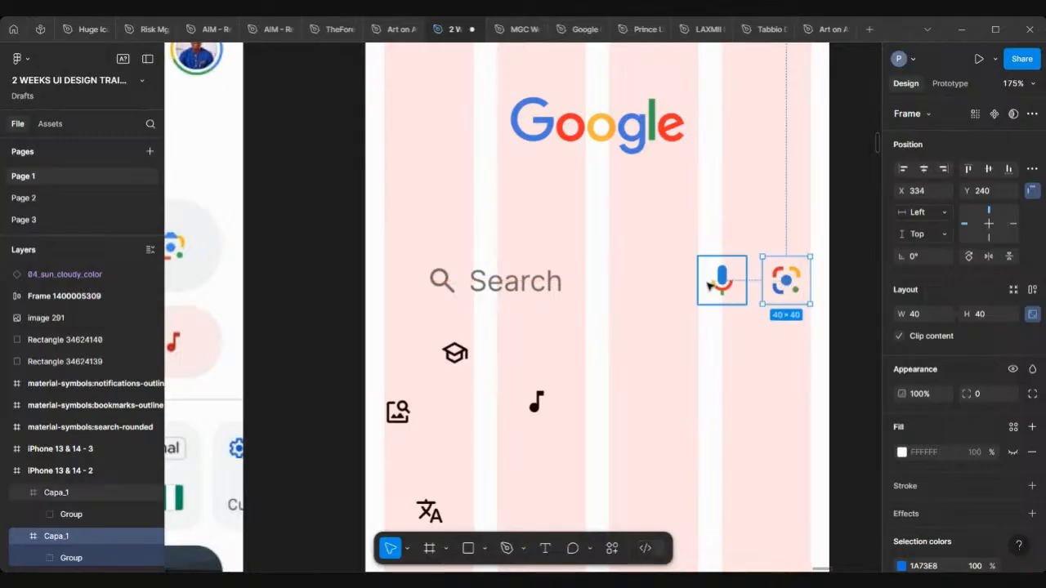
left_click(710, 286, "shift")
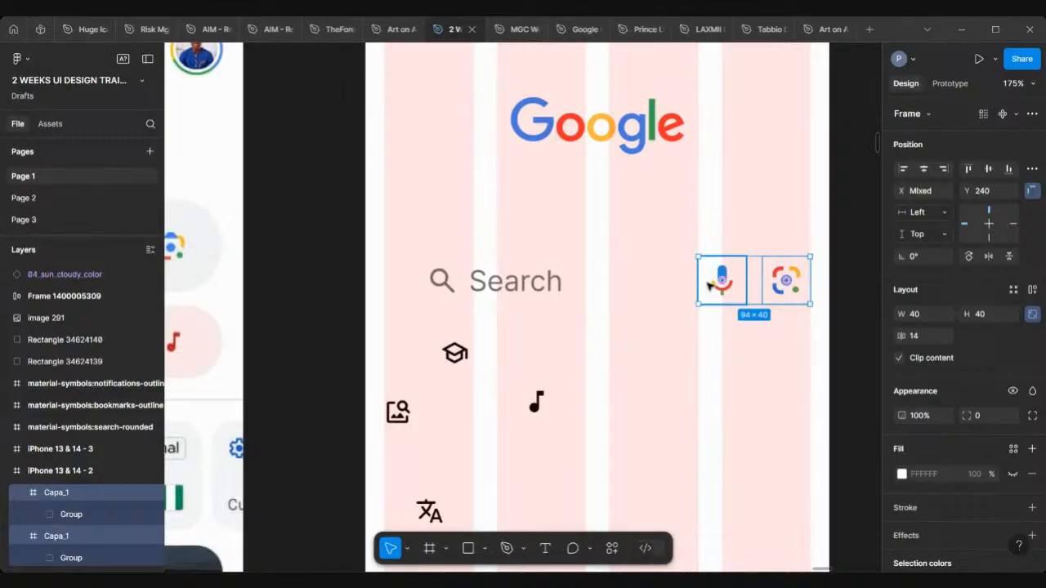
key("shift+a")
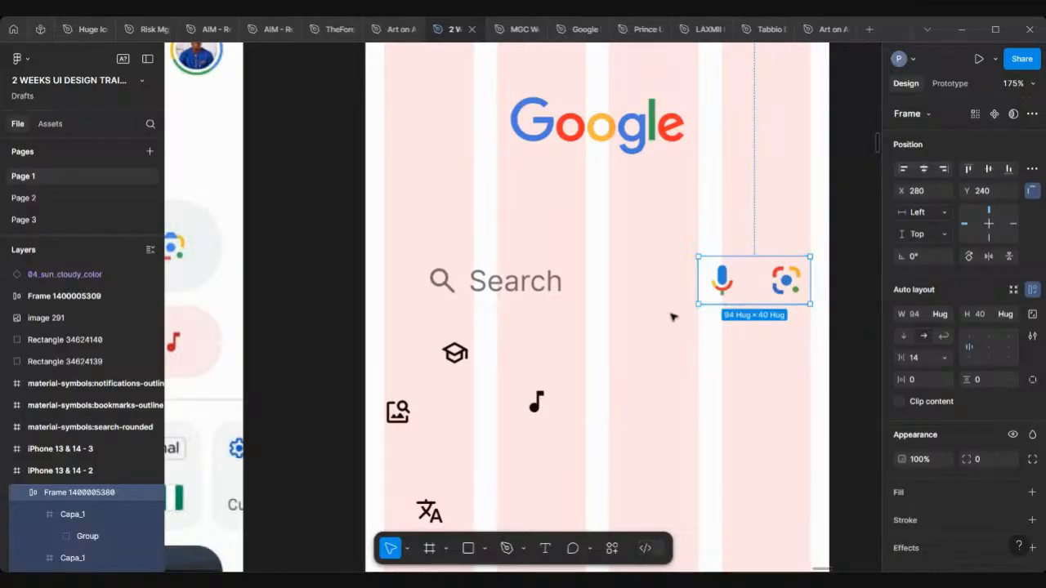
left_click_drag(722, 288, 645, 393, "alt")
key("ctrl+g")
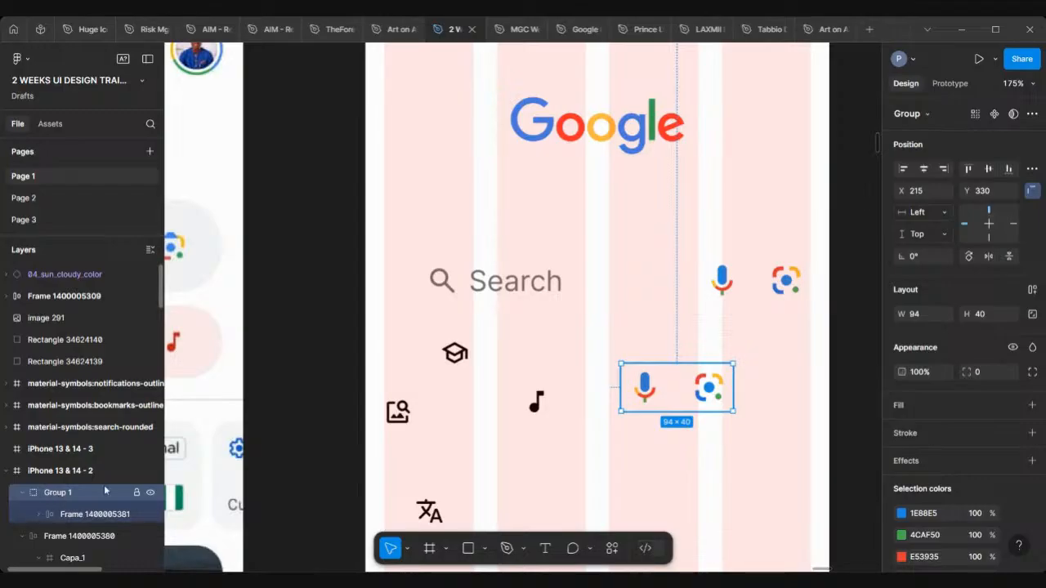
key("Delete")
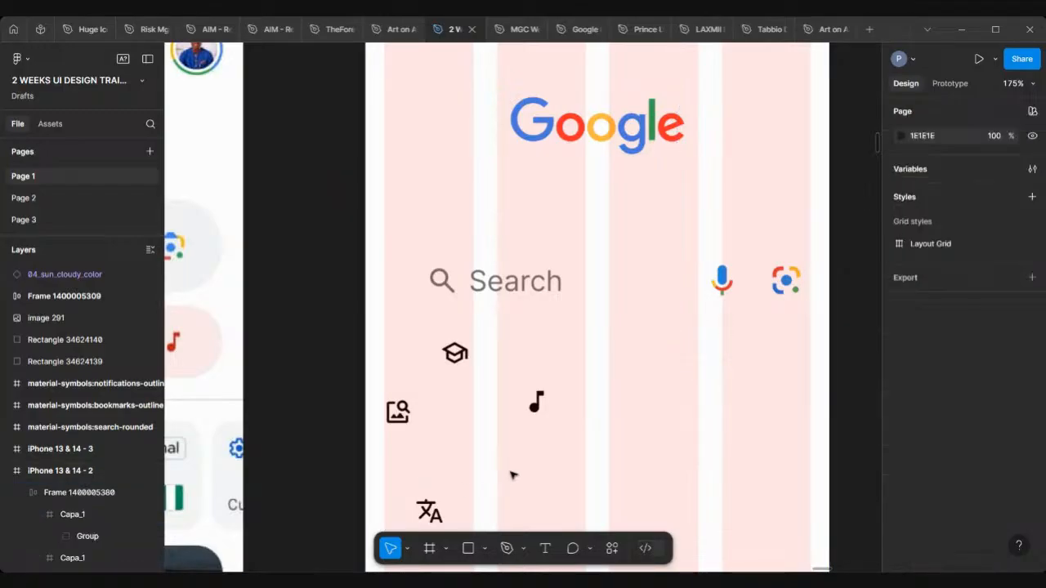
Step: Move the microphone and Lens frame to X 257, then combine it with the Search icon-and-text frame in a 300-wide auto layout
scroll(659, 354, "down", 5)
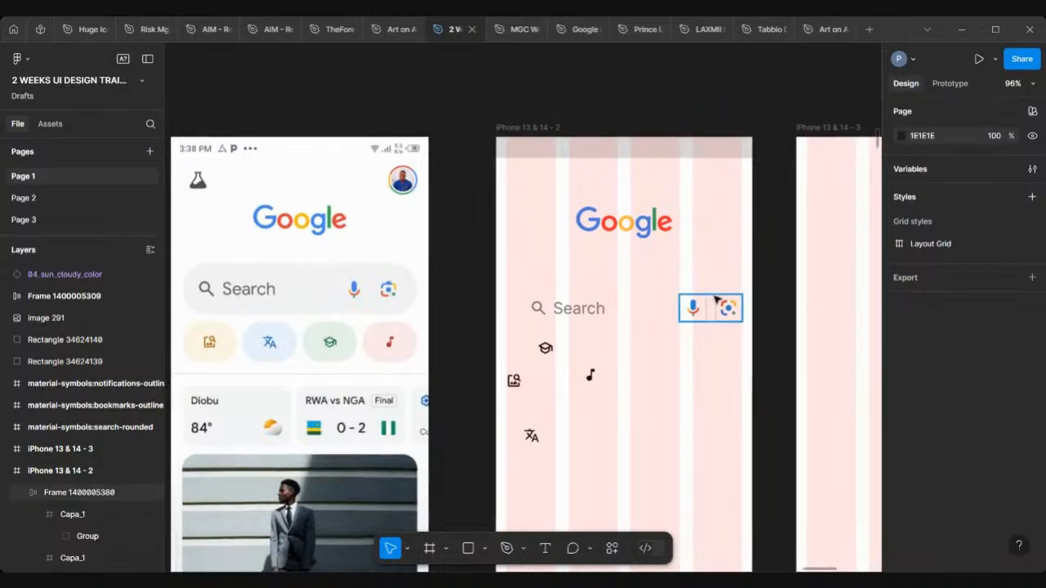
left_click(714, 311)
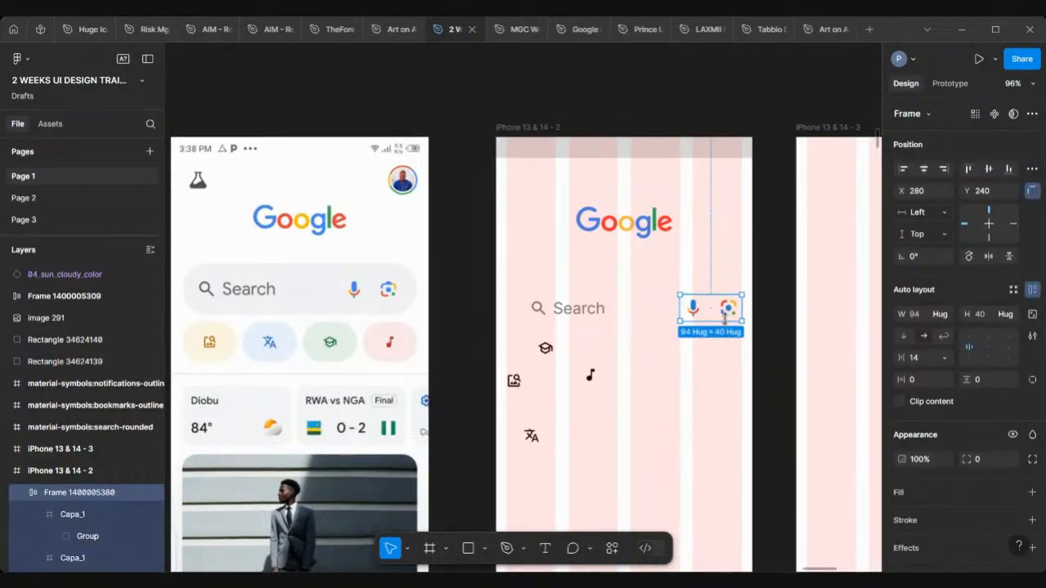
scroll(728, 323, "up", 4)
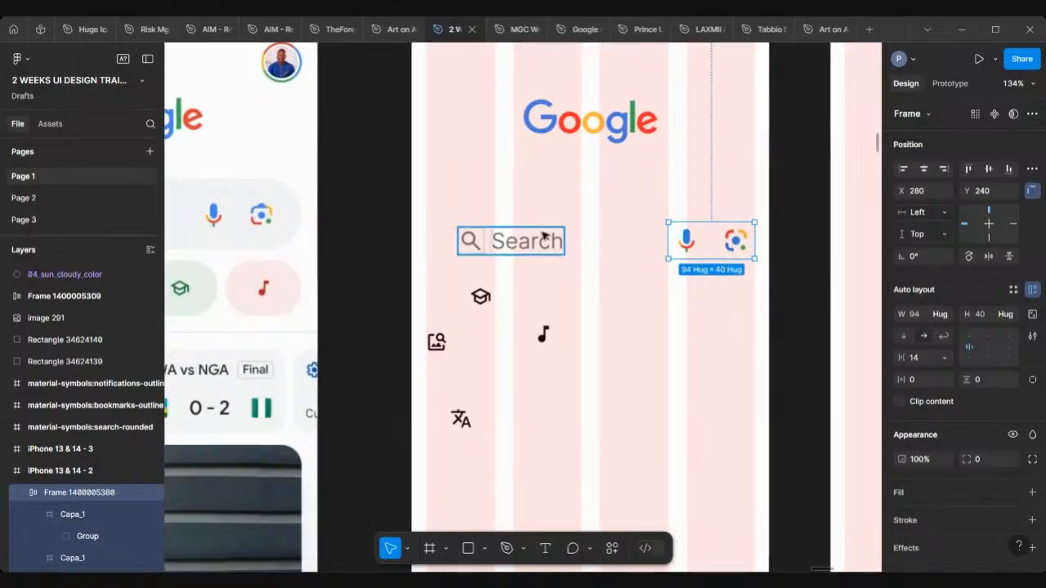
left_click(543, 236)
scroll(543, 236, "down", 5)
scroll(442, 224, "up", 3)
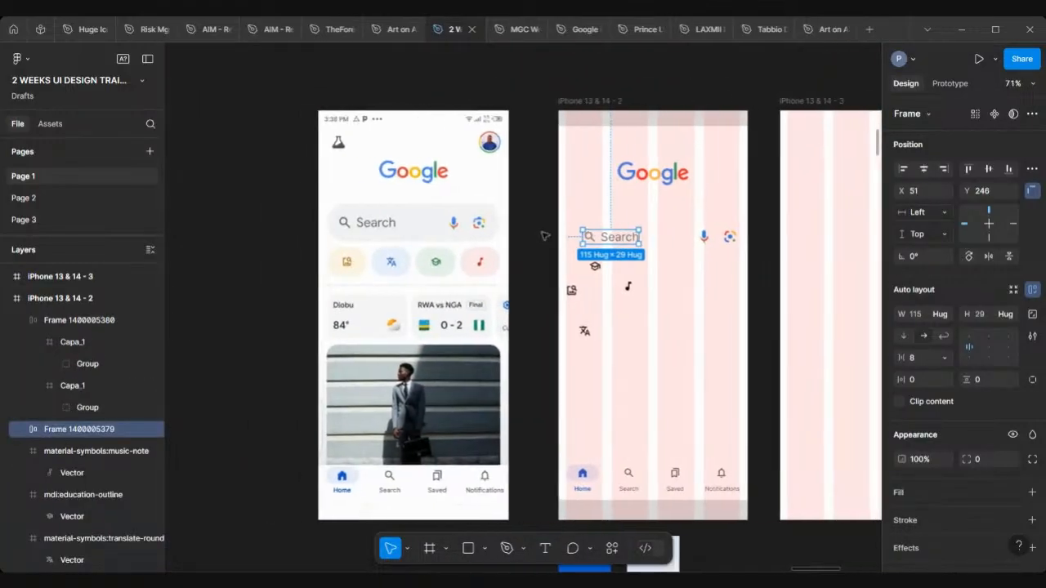
scroll(441, 224, "up", 2)
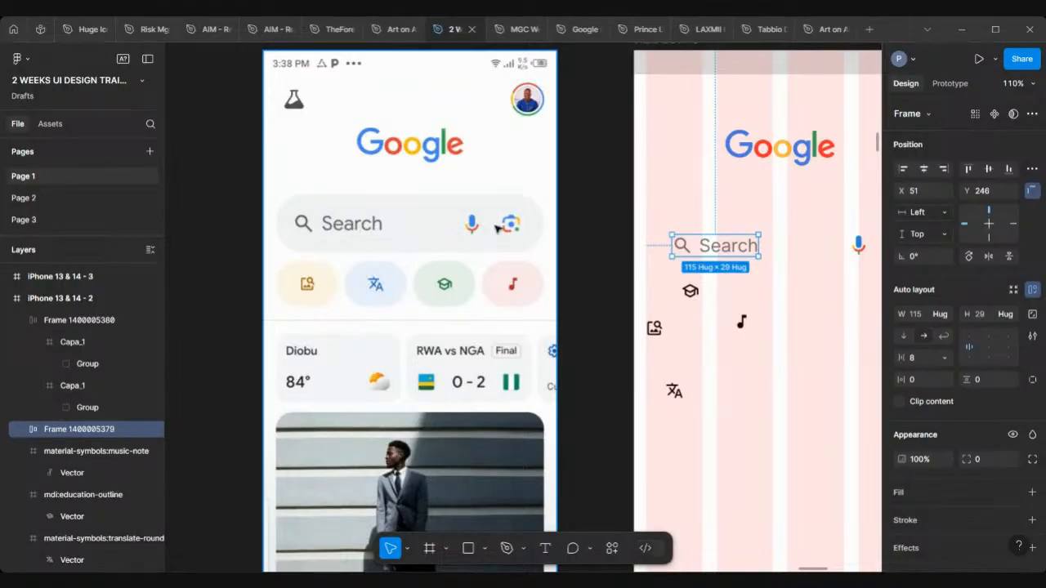
scroll(497, 228, "up", 3)
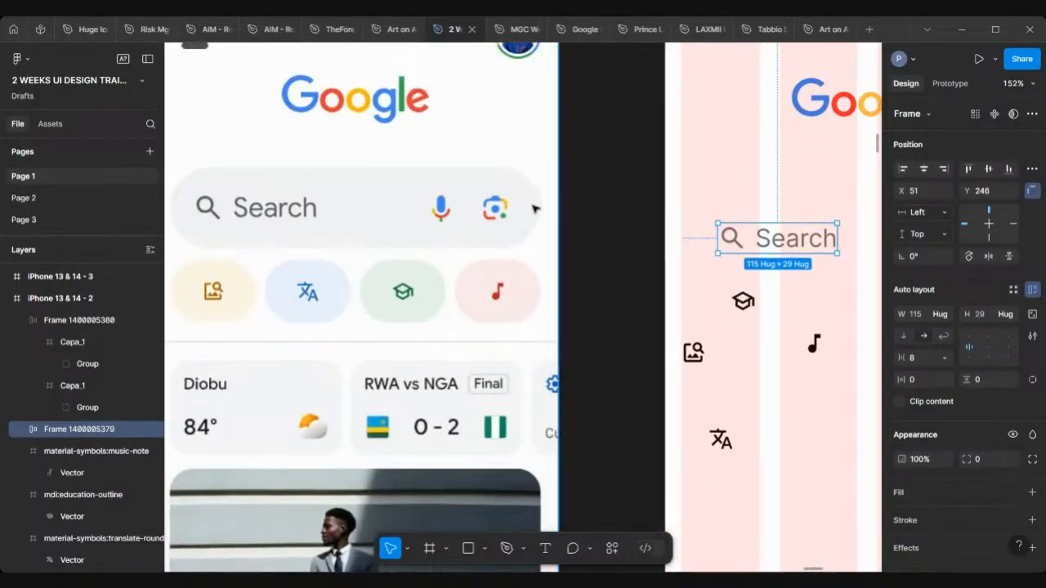
scroll(534, 209, "right", 5)
scroll(588, 187, "up", 3)
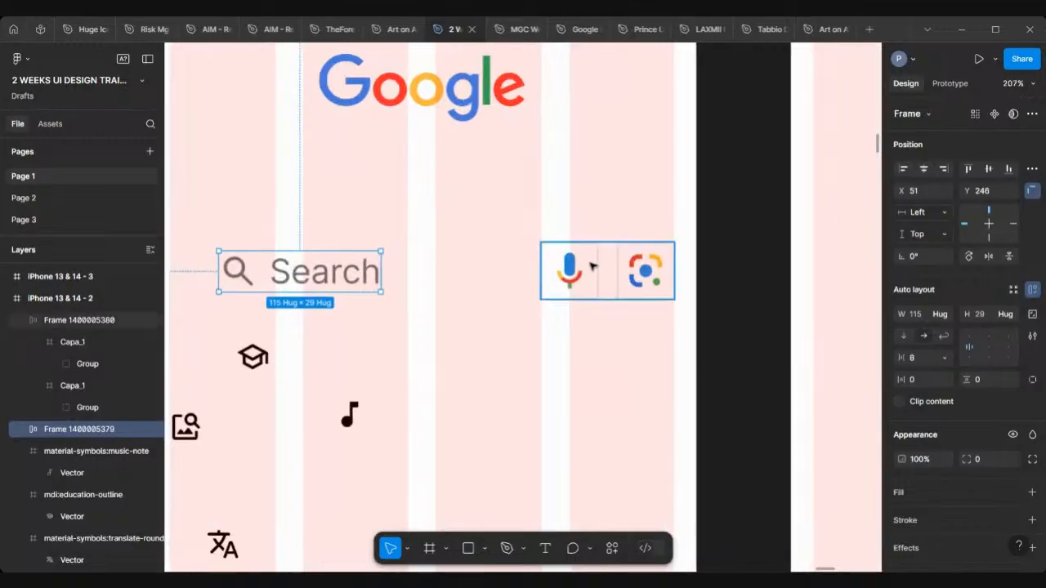
left_click_drag(592, 273, 560, 273)
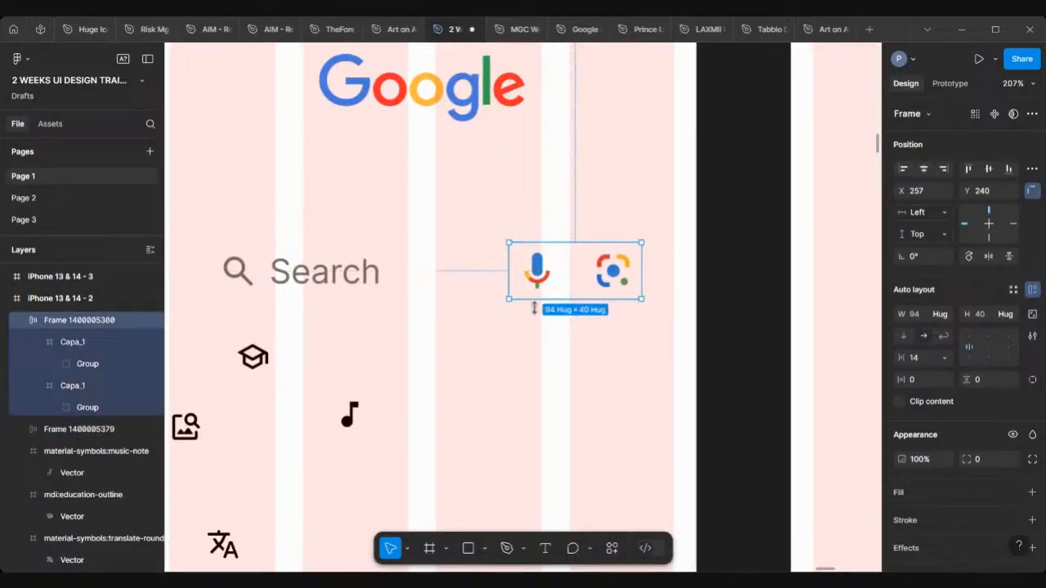
left_click(286, 278, "shift")
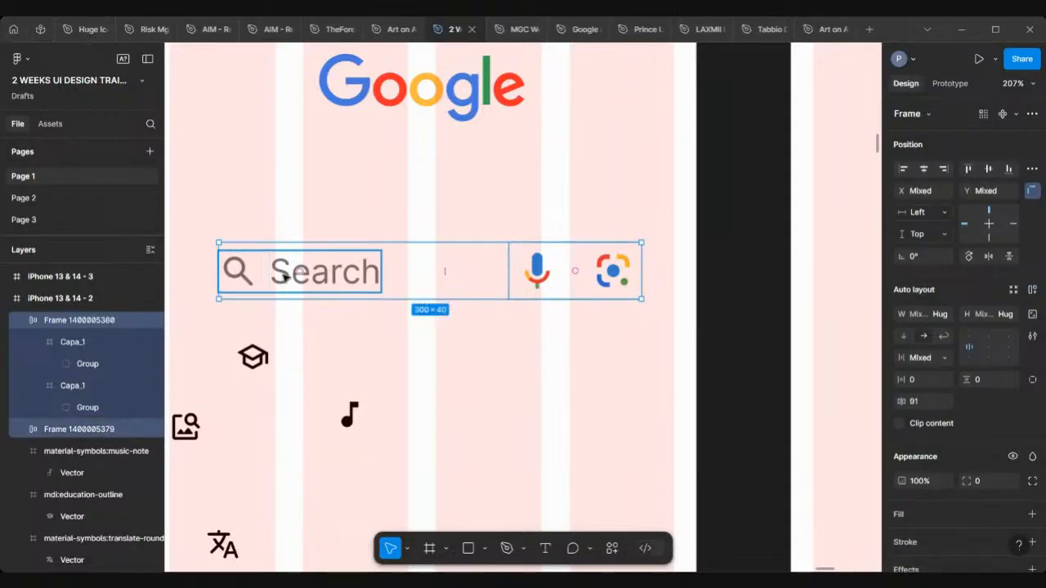
key("shift+a")
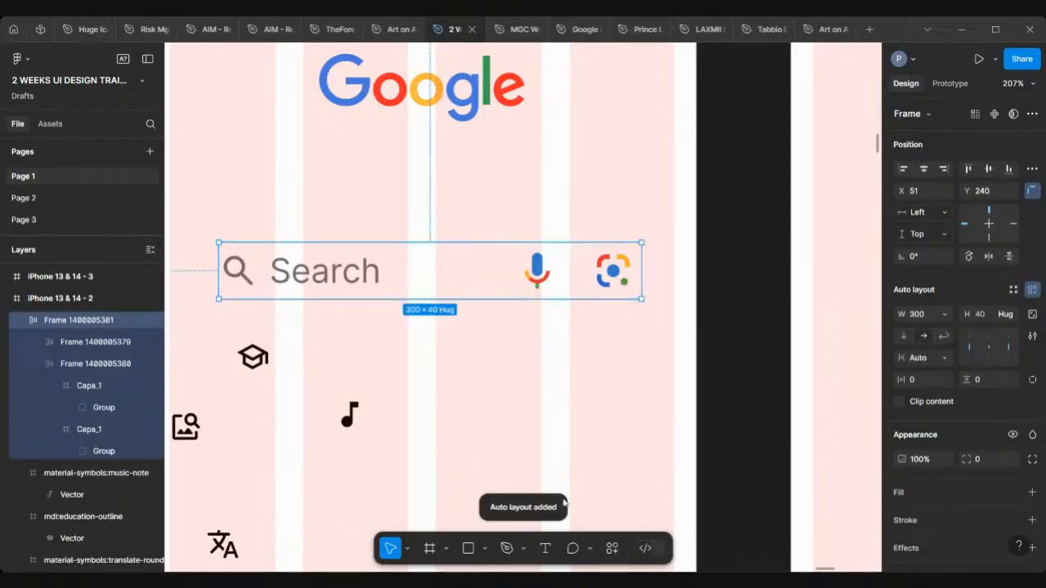
Step: Set the search bar's horizontal and vertical padding to 18
scroll(462, 405, "down", 2)
scroll(462, 404, "left", 2)
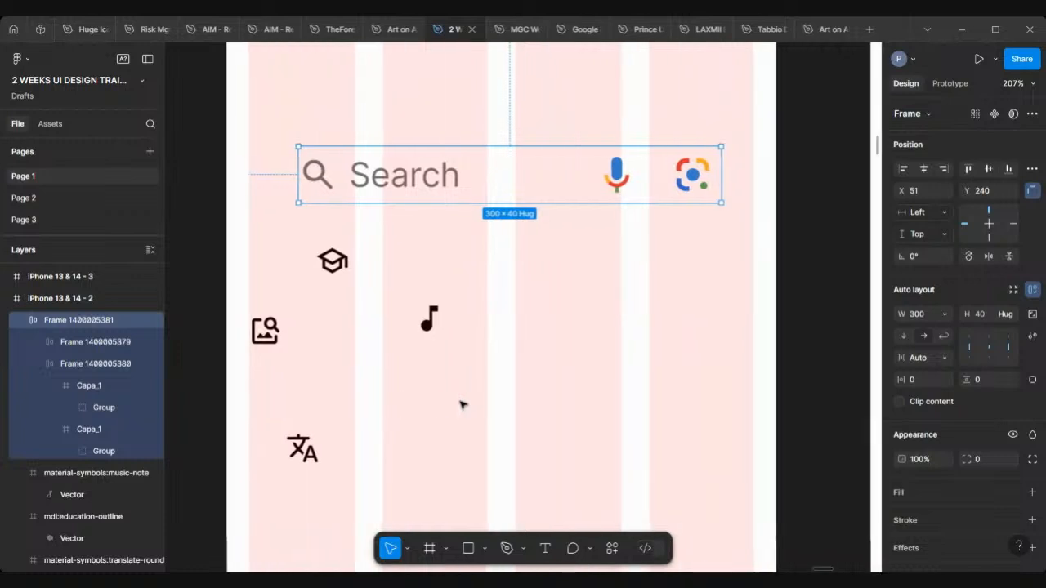
scroll(517, 255, "down", 5)
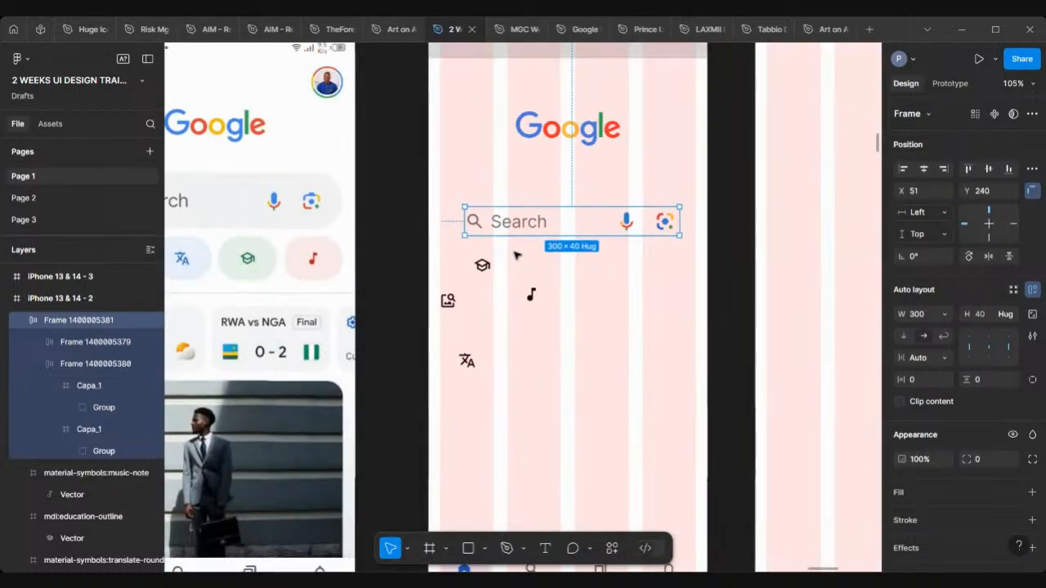
scroll(307, 175, "left", 3)
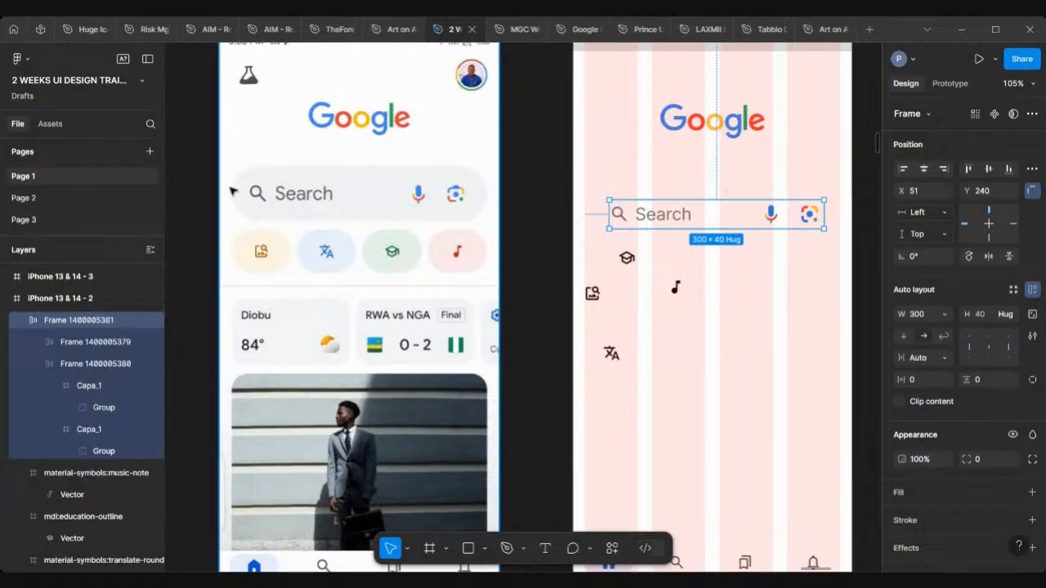
scroll(232, 191, "up", 3)
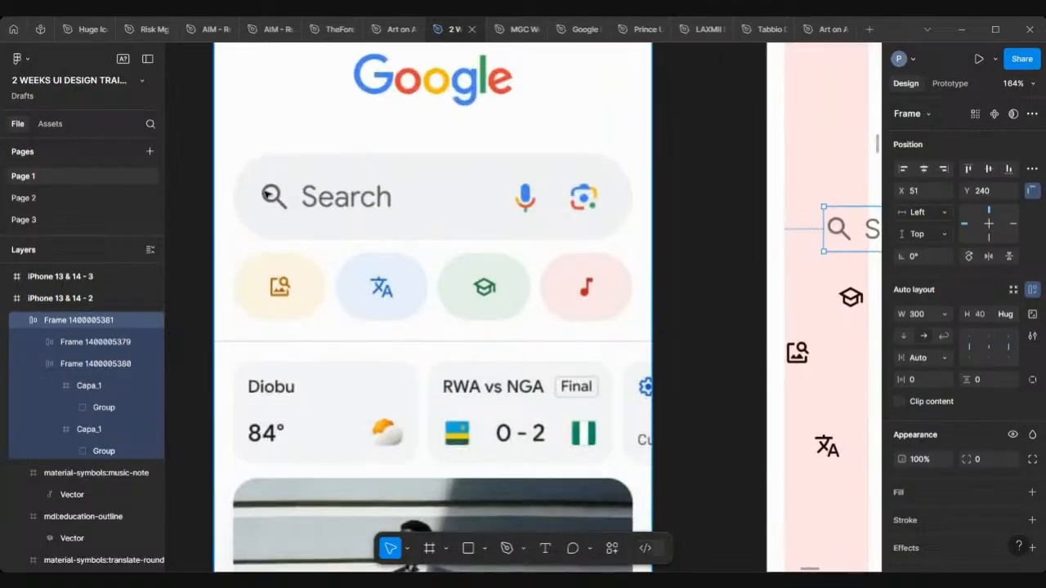
scroll(268, 195, "down", 3)
scroll(479, 171, "right", 2)
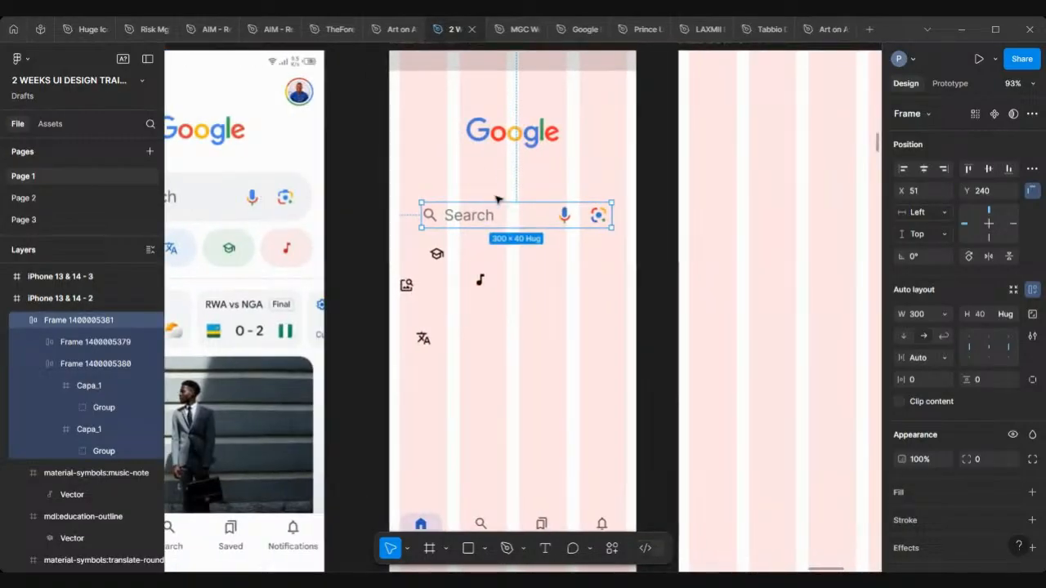
scroll(497, 201, "up", 4)
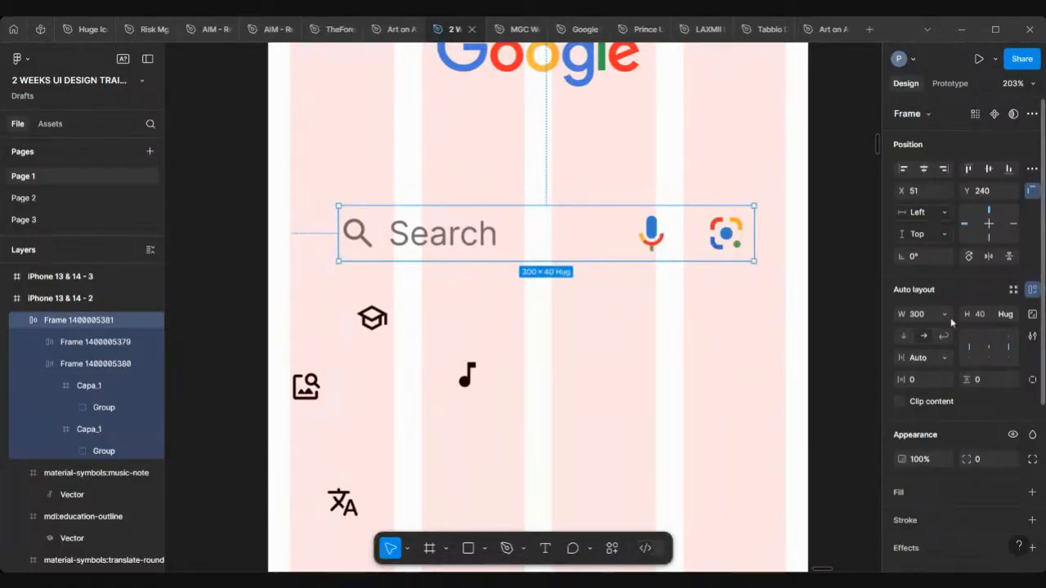
left_click(918, 379)
type("18")
key("Return")
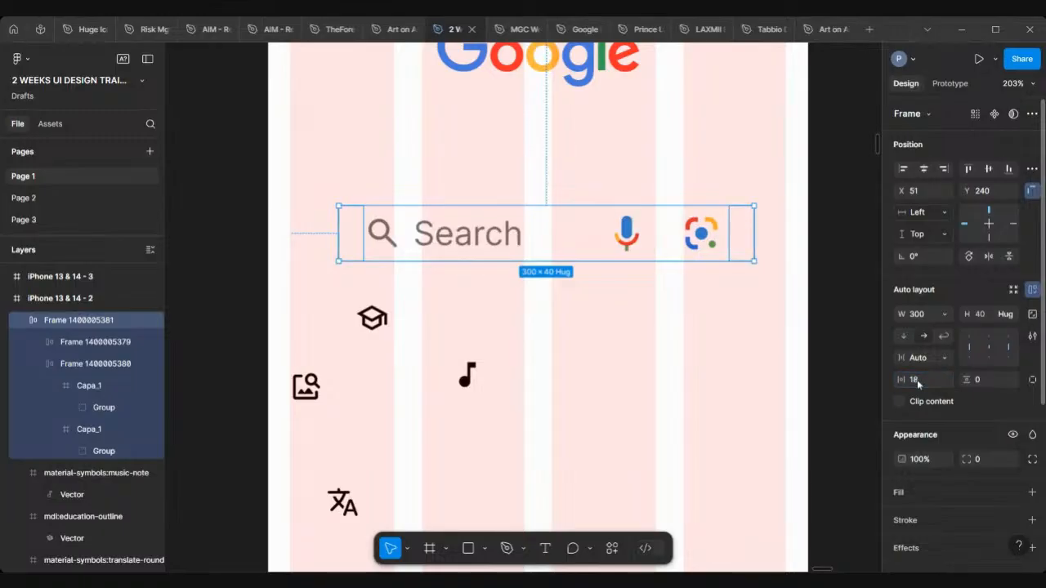
left_click(986, 382)
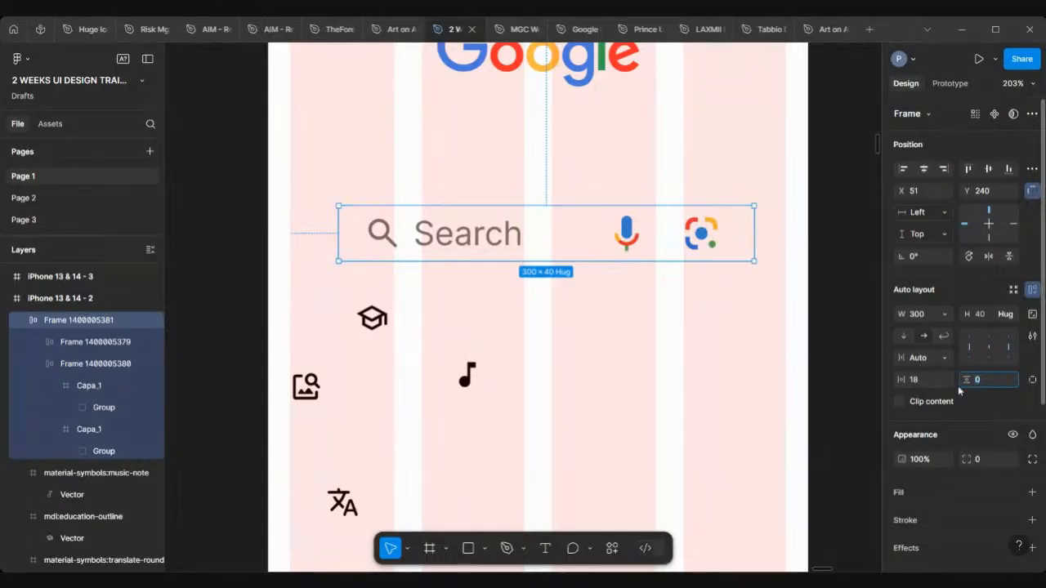
key("Return")
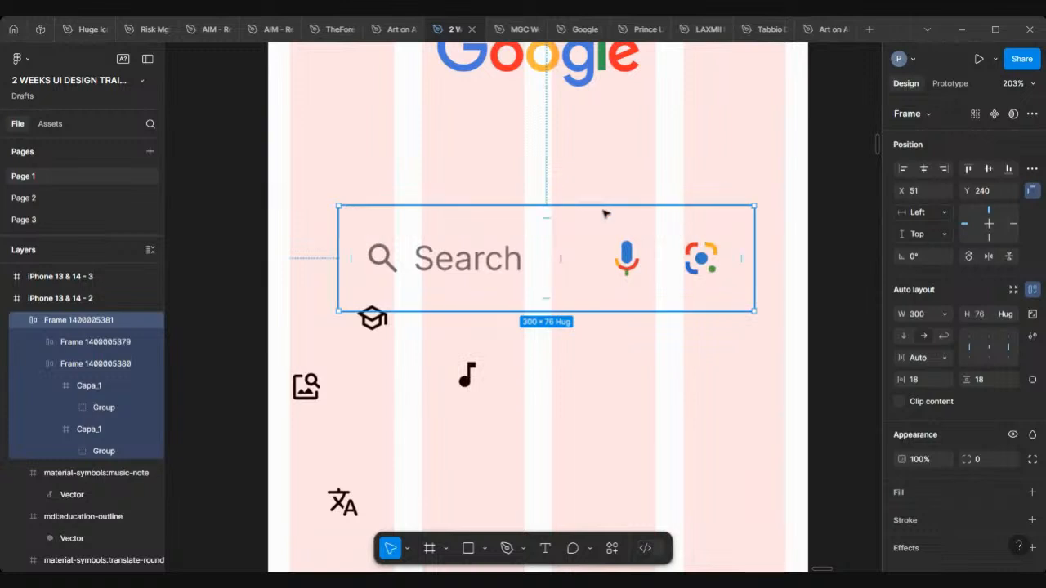
Step: Move the search bar frame to the left layout margin below the Google logo, at X 16, Y 214
scroll(451, 270, "down", 5)
scroll(451, 274, "left", 2)
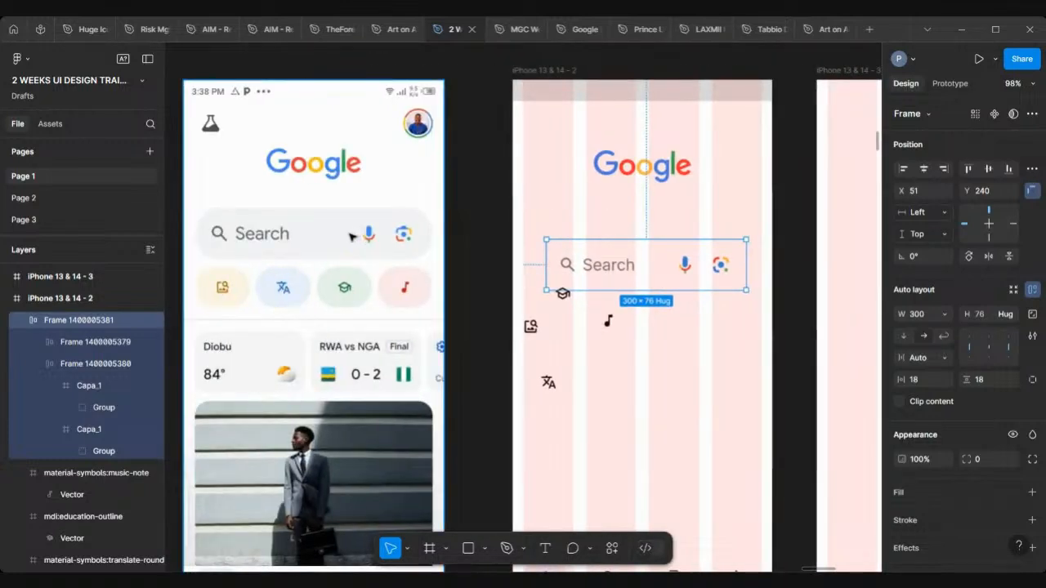
left_click_drag(609, 274, 586, 253)
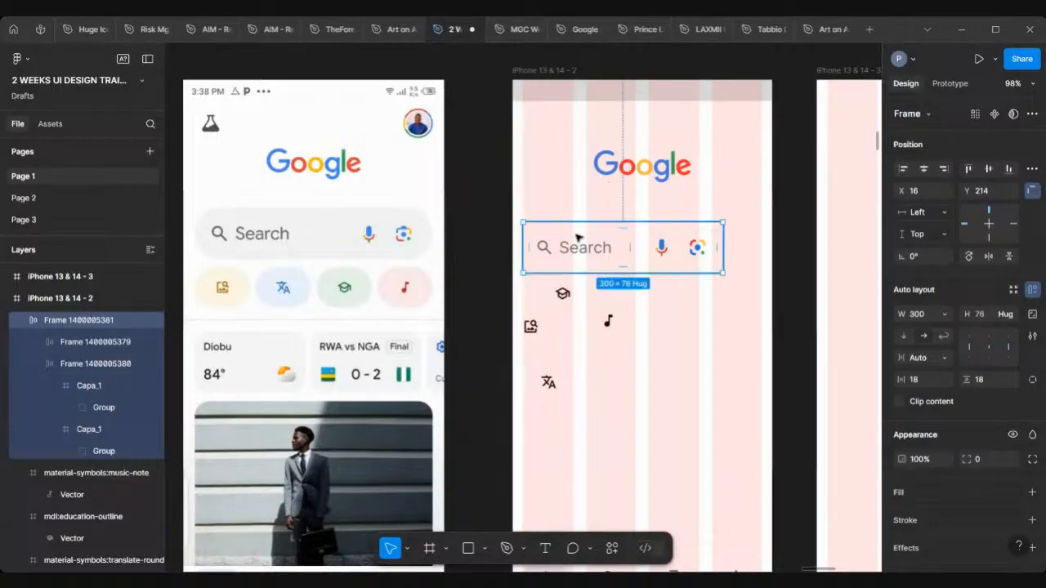
Step: Widen the search bar frame to 358 so it spans all the layout grid columns
scroll(559, 245, "up", 3)
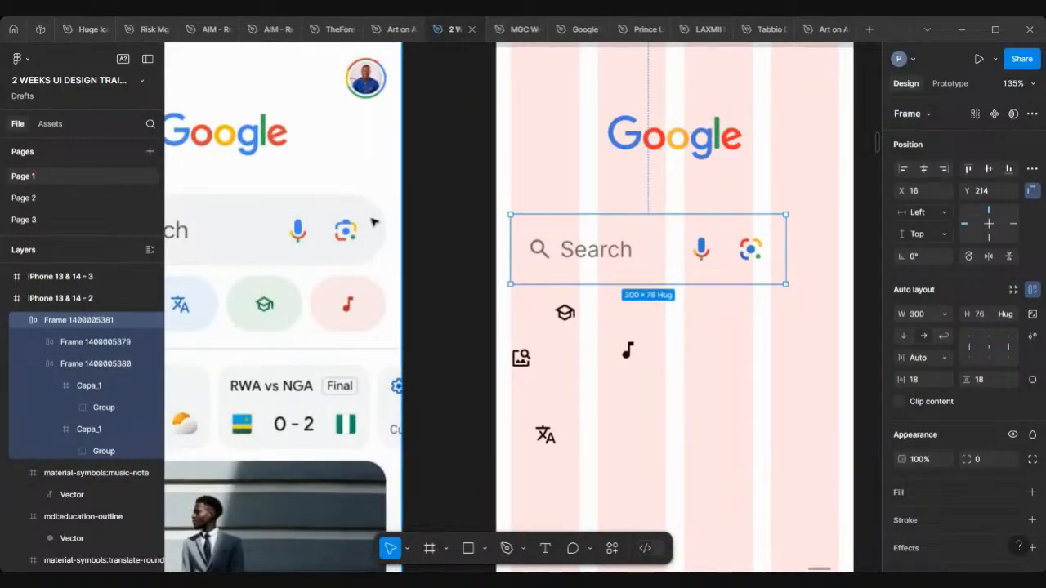
scroll(370, 221, "up", 3)
scroll(409, 190, "down", 5)
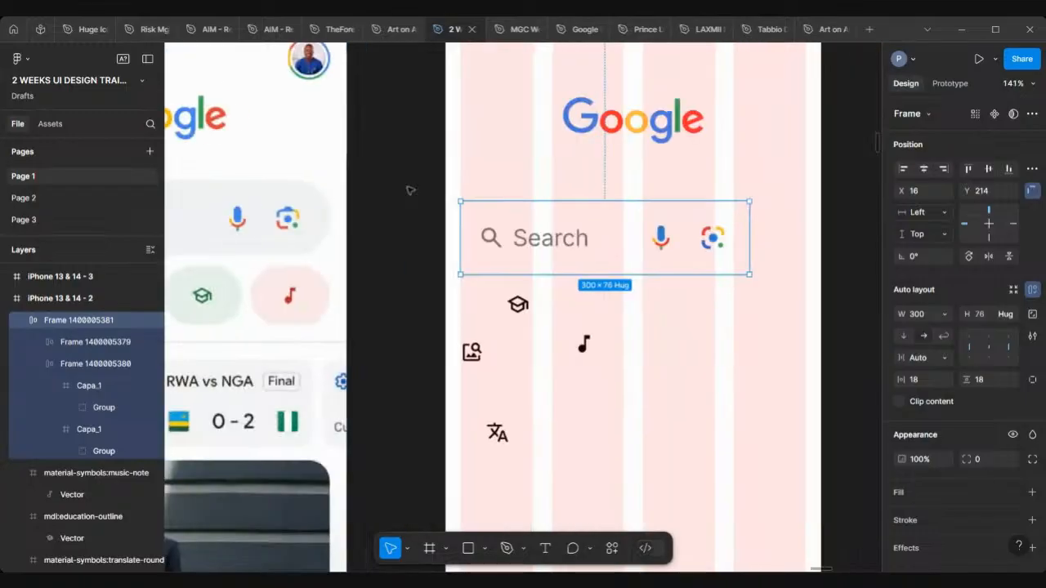
scroll(545, 217, "up", 3)
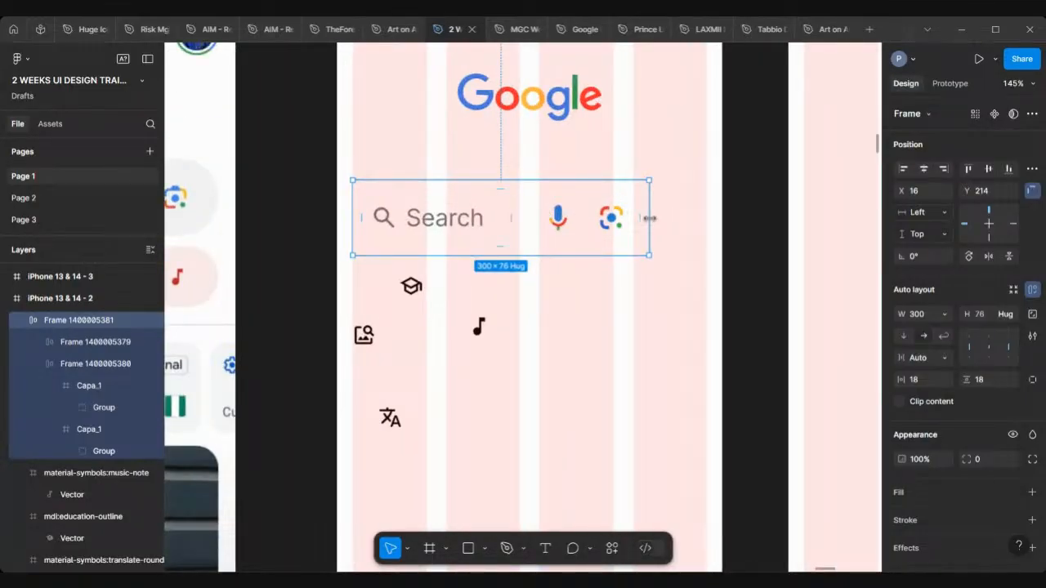
left_click_drag(650, 219, 703, 231)
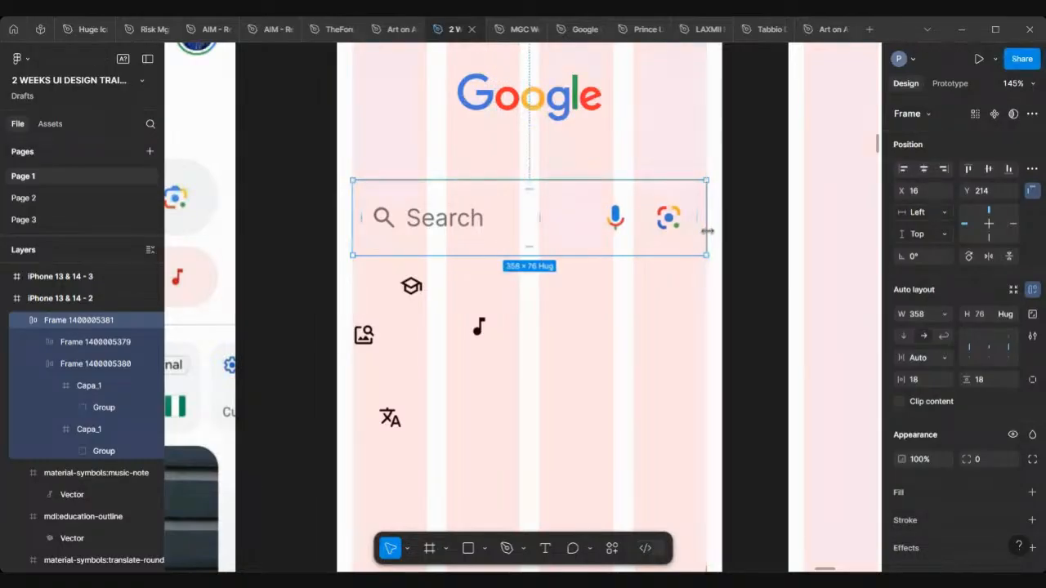
Step: Add a fill to the search bar frame, sampling F2F3F5 from the search bar in the reference screenshot
scroll(426, 191, "left", 2)
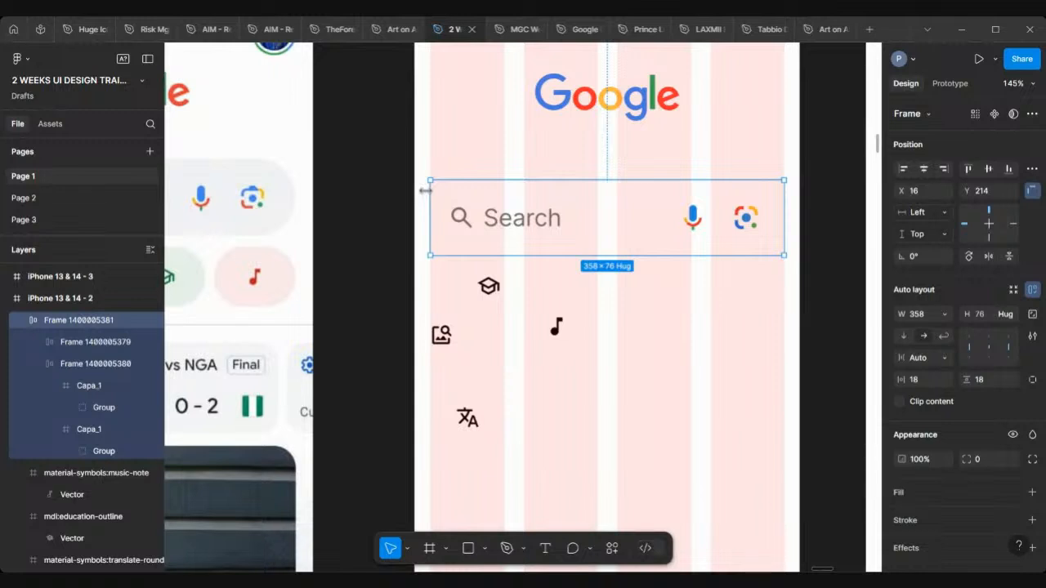
scroll(425, 190, "down", 3)
scroll(426, 191, "left", 3)
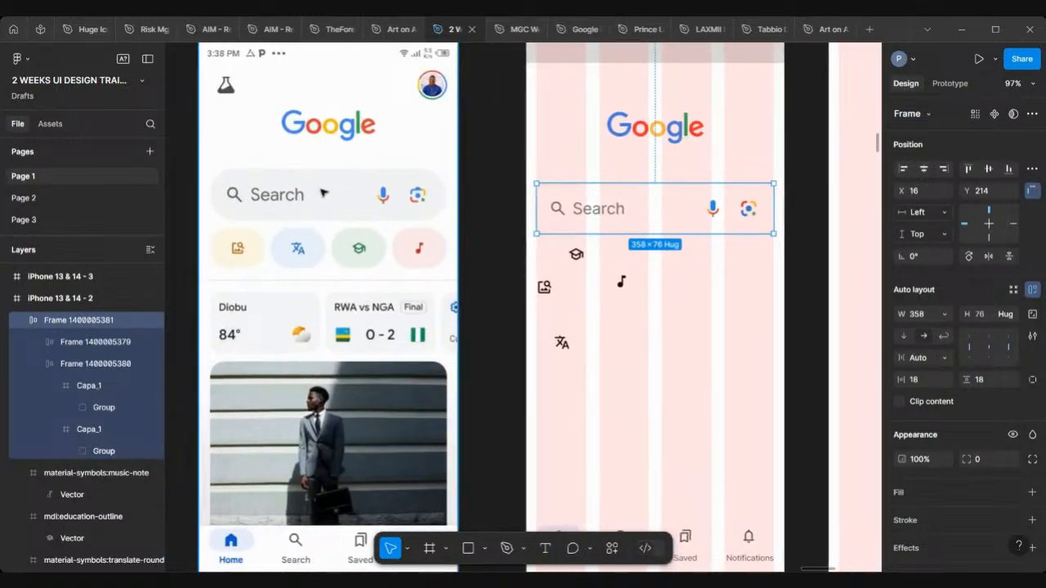
scroll(902, 382, "down", 3)
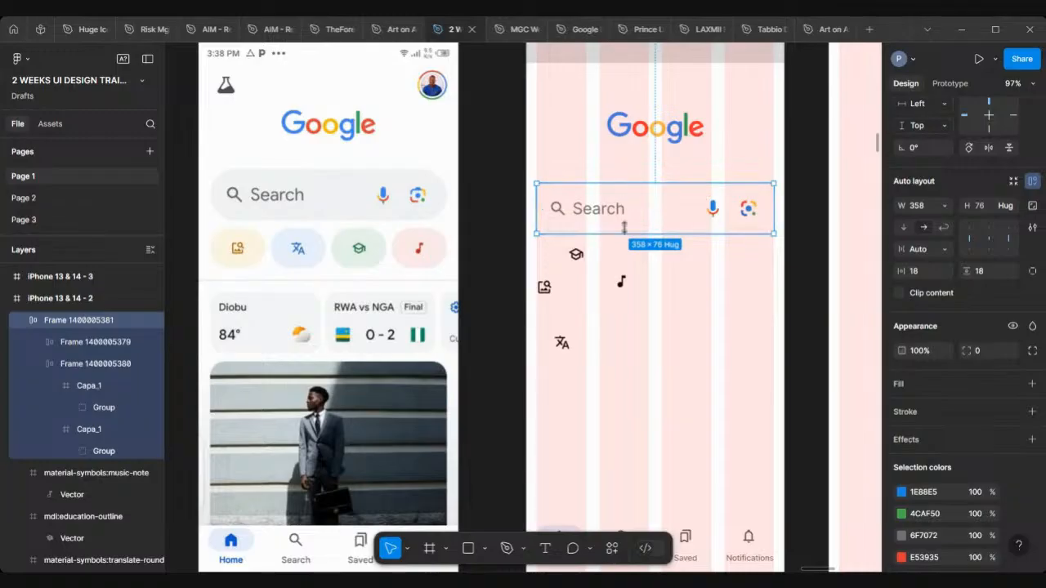
left_click(1033, 387)
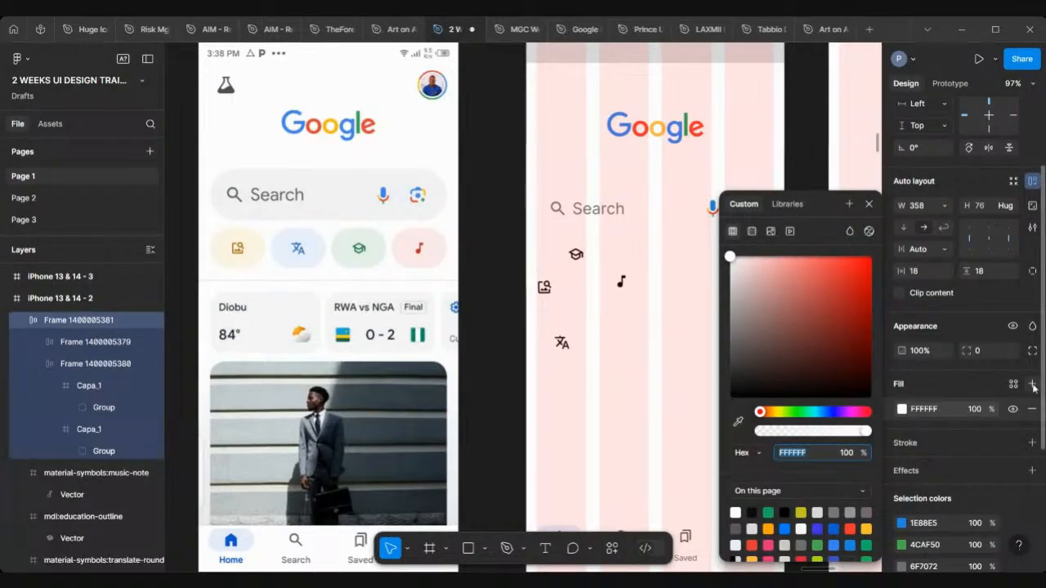
left_click(737, 422)
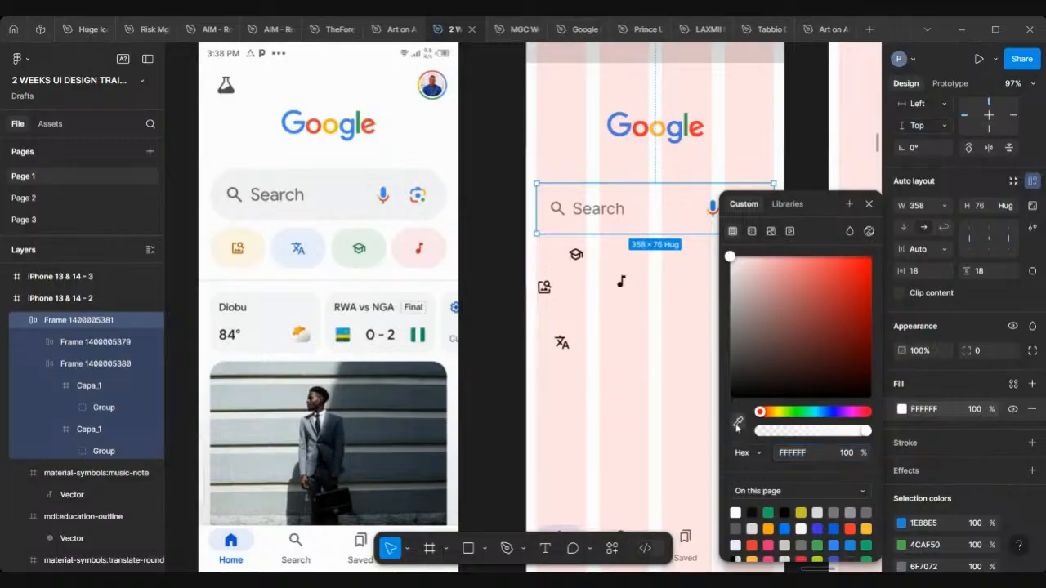
left_click(338, 194)
scroll(638, 188, "up", 5)
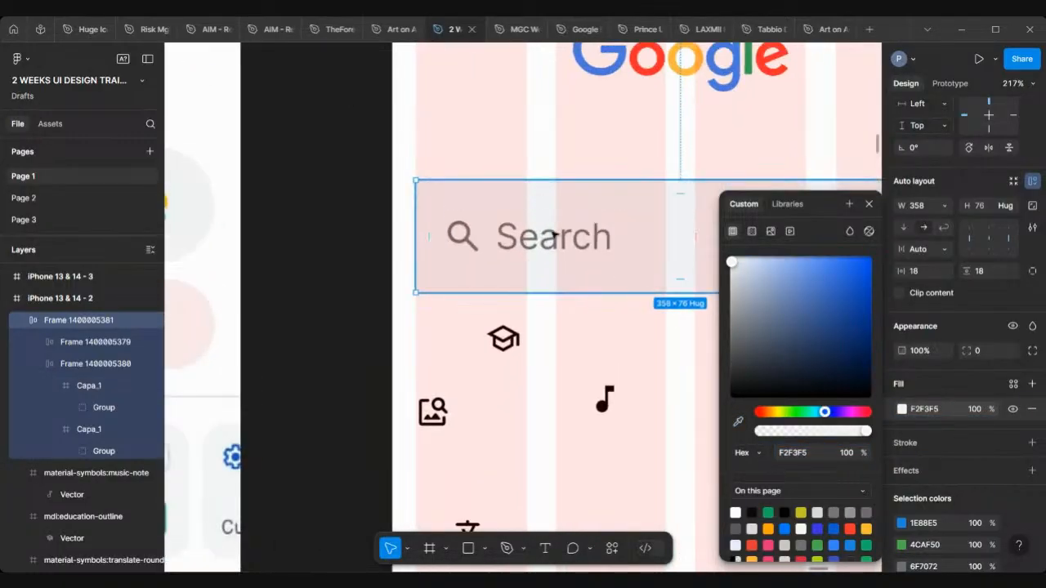
scroll(552, 229, "down", 3)
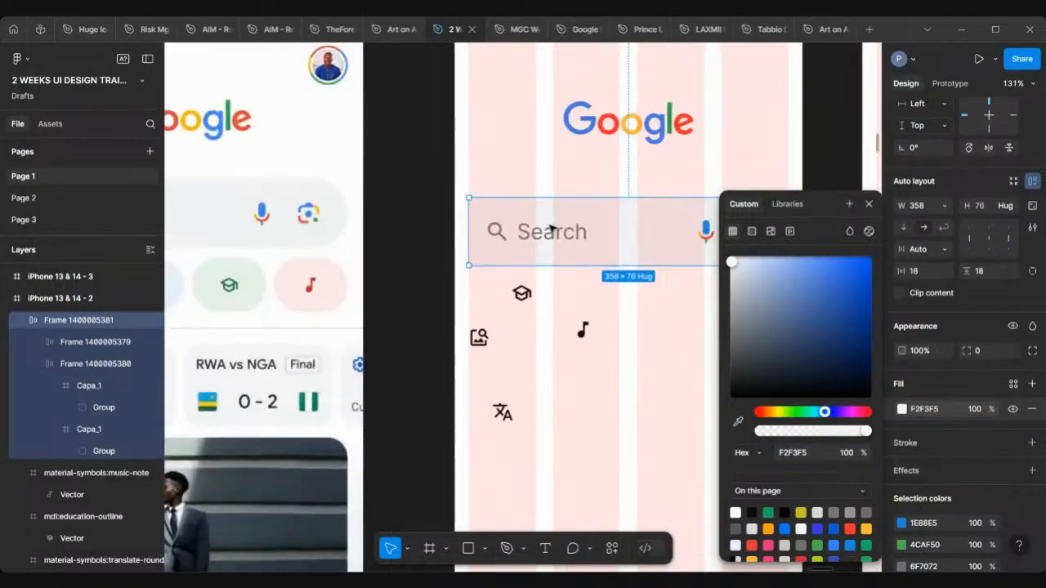
left_click(869, 208)
Step: Hide the 4-column layout grid on the iPhone 13 & 14 - 2 frame
scroll(576, 200, "down", 4)
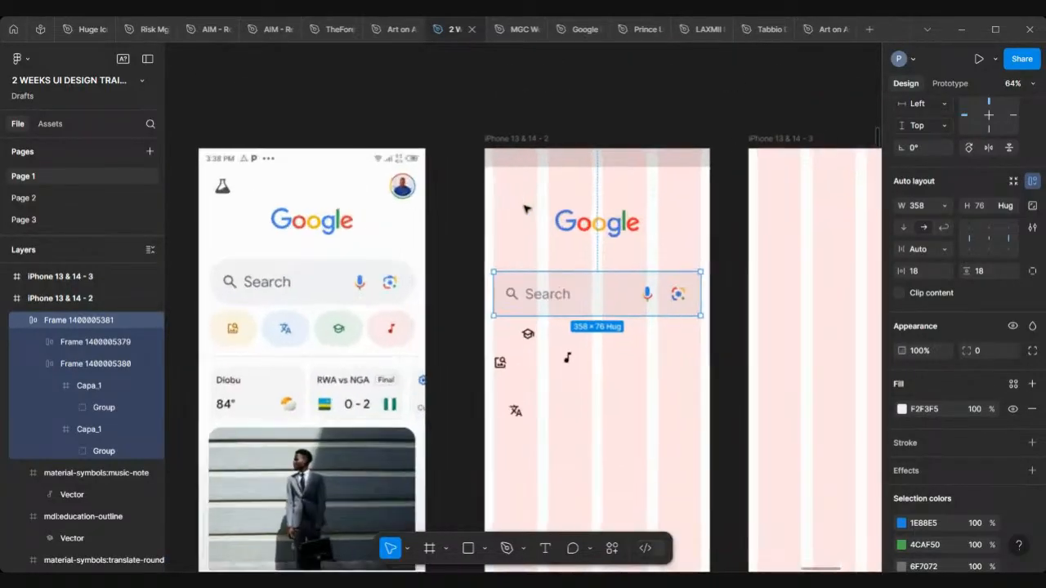
left_click(517, 140)
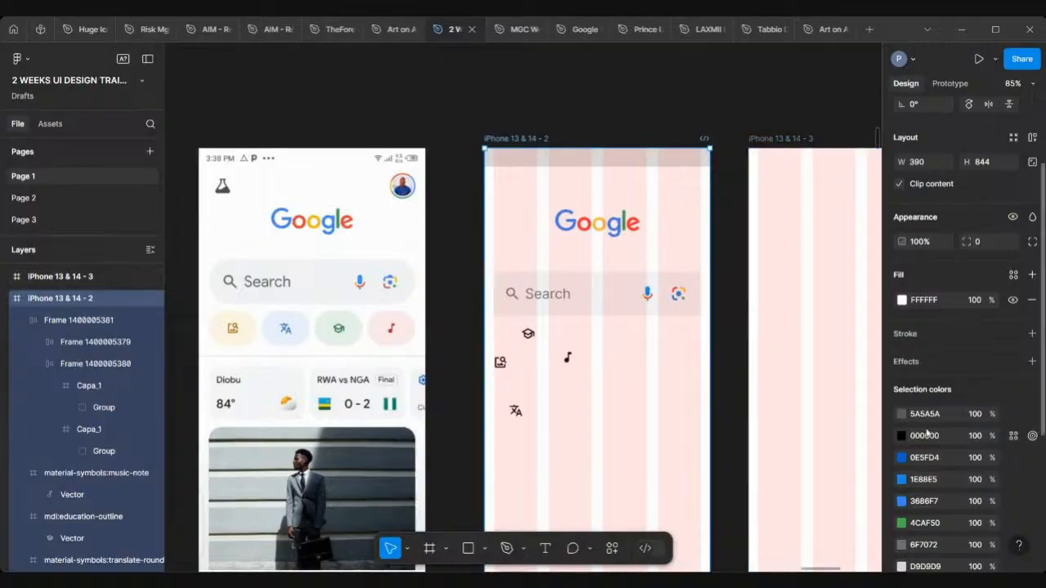
scroll(956, 343, "down", 3)
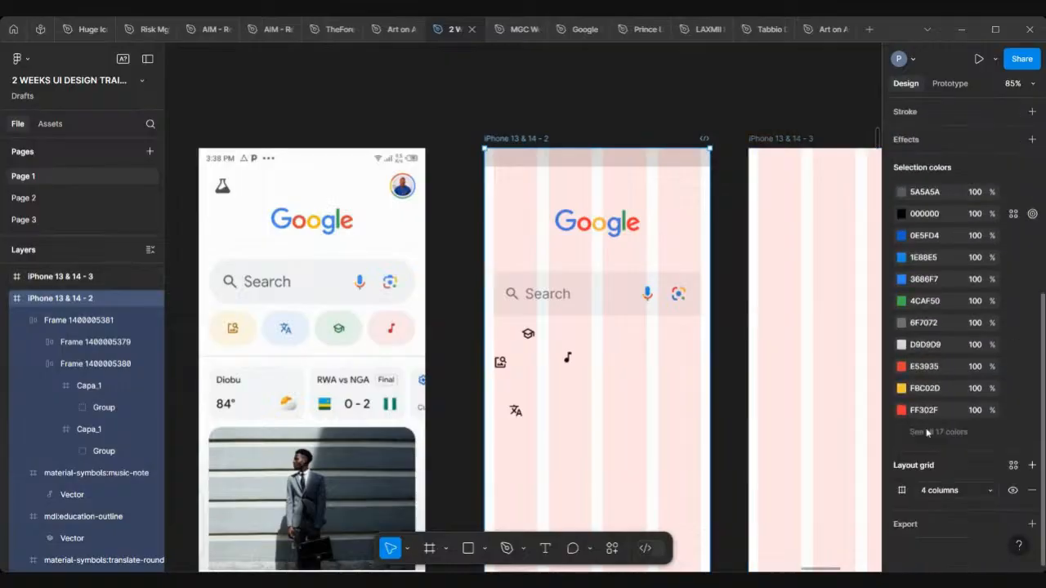
left_click(1013, 491)
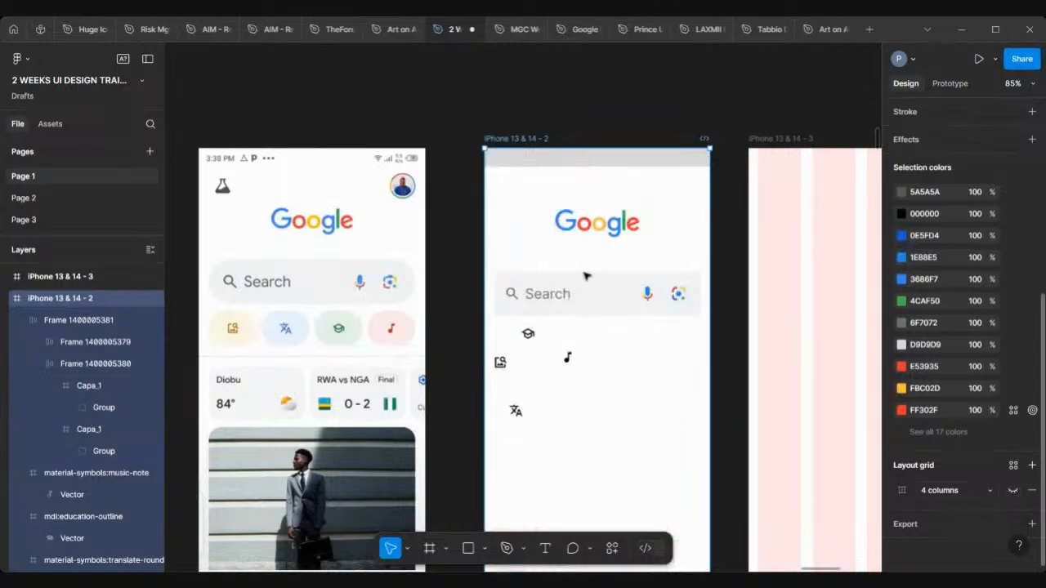
Step: Move the search bar frame up closer to the Google logo, to Y 199
scroll(576, 260, "down", 3)
scroll(576, 260, "up", 2)
scroll(589, 253, "left", 2)
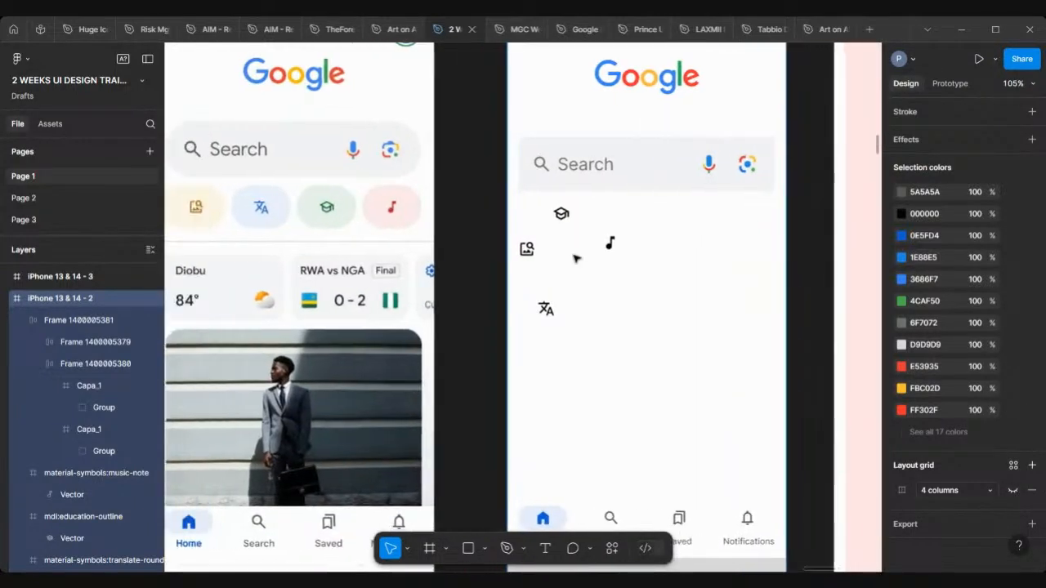
left_click(630, 168)
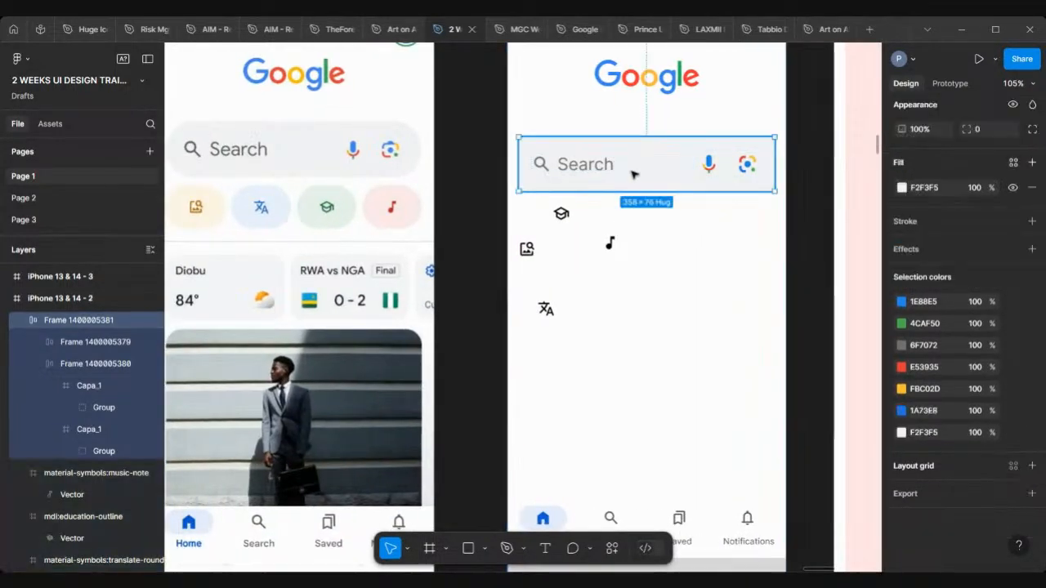
left_click_drag(630, 169, 567, 147)
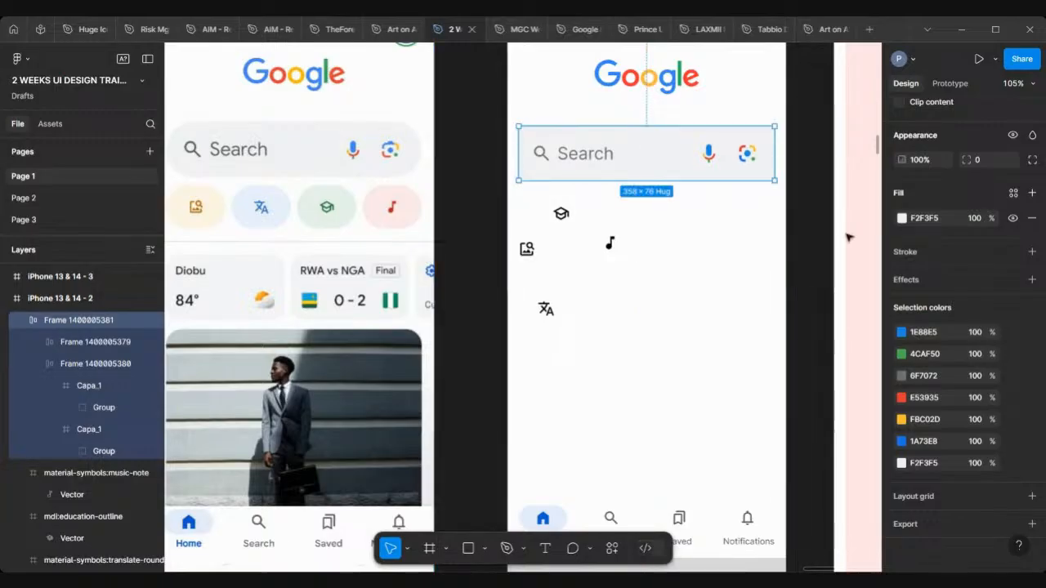
Step: Round the search bar frame's corners with a radius of 30
scroll(949, 327, "up", 3)
scroll(948, 327, "up", 3)
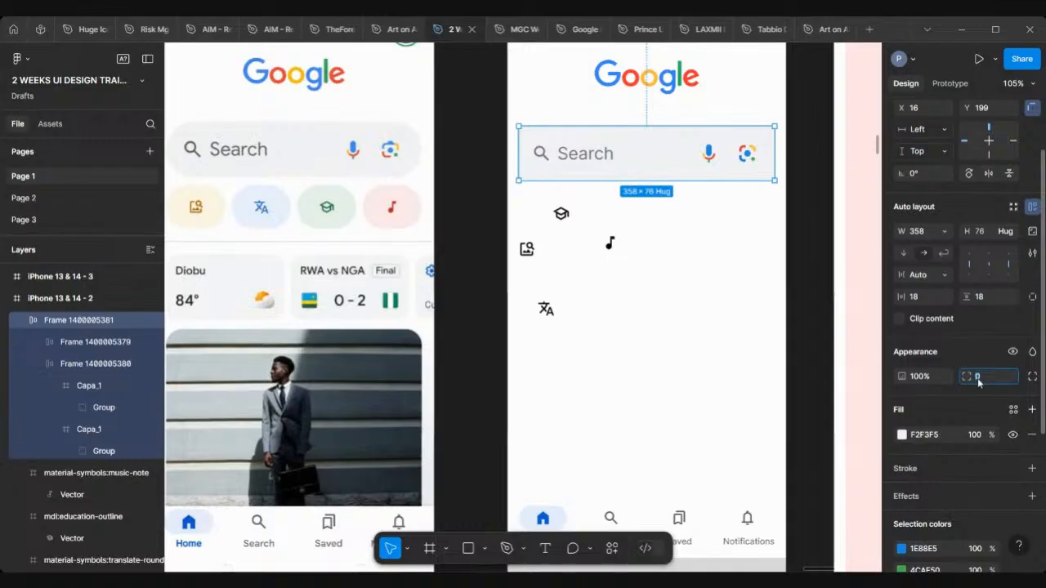
type("30")
key("Return")
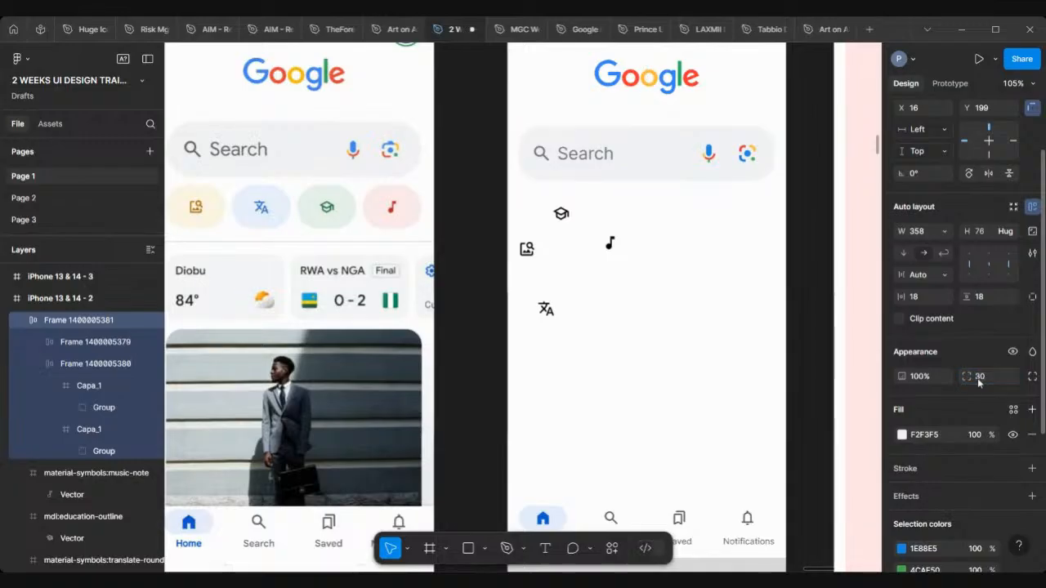
Step: Set the search bar frame's corner radius to 48 and deselect it
scroll(699, 184, "up", 5)
scroll(698, 171, "right", 3)
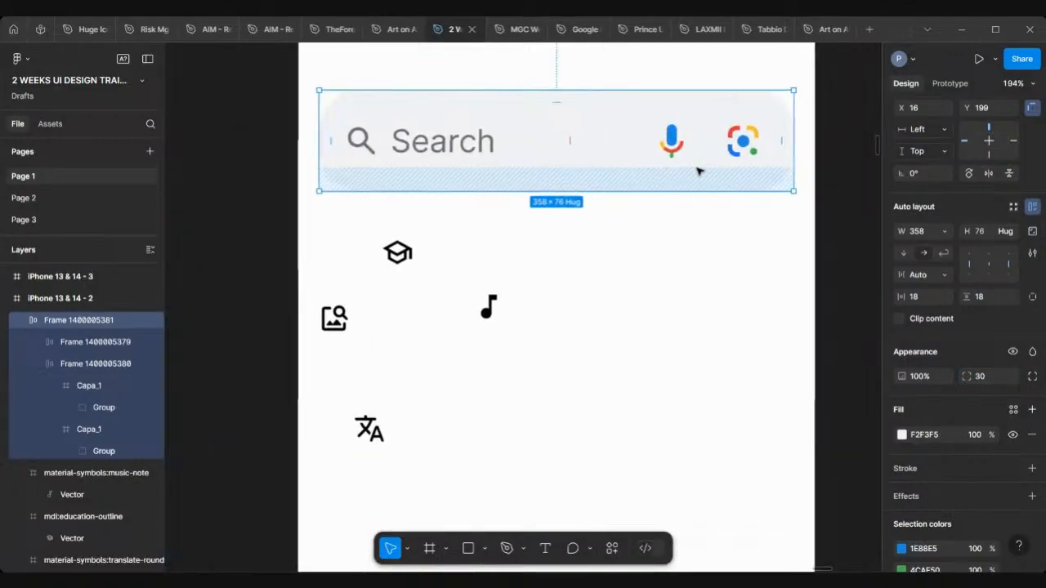
left_click(981, 377)
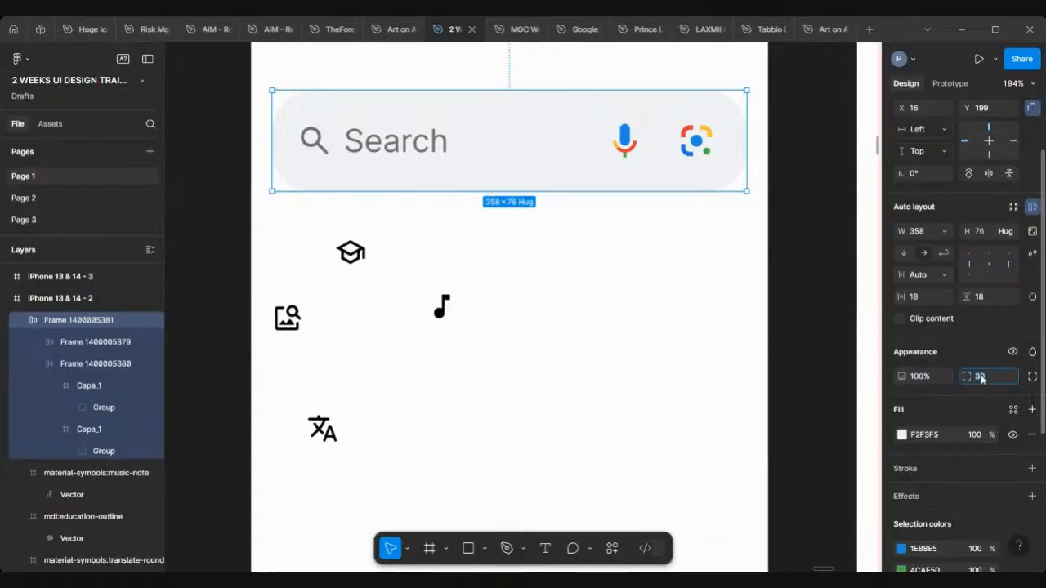
type("42")
key("Return")
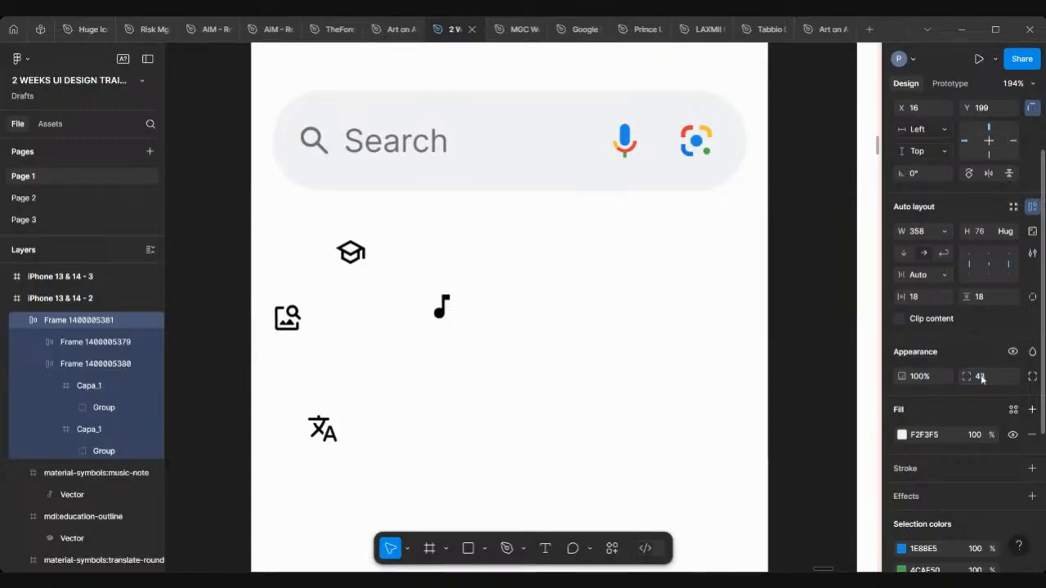
scroll(416, 215, "down", 6)
scroll(416, 215, "left", 2)
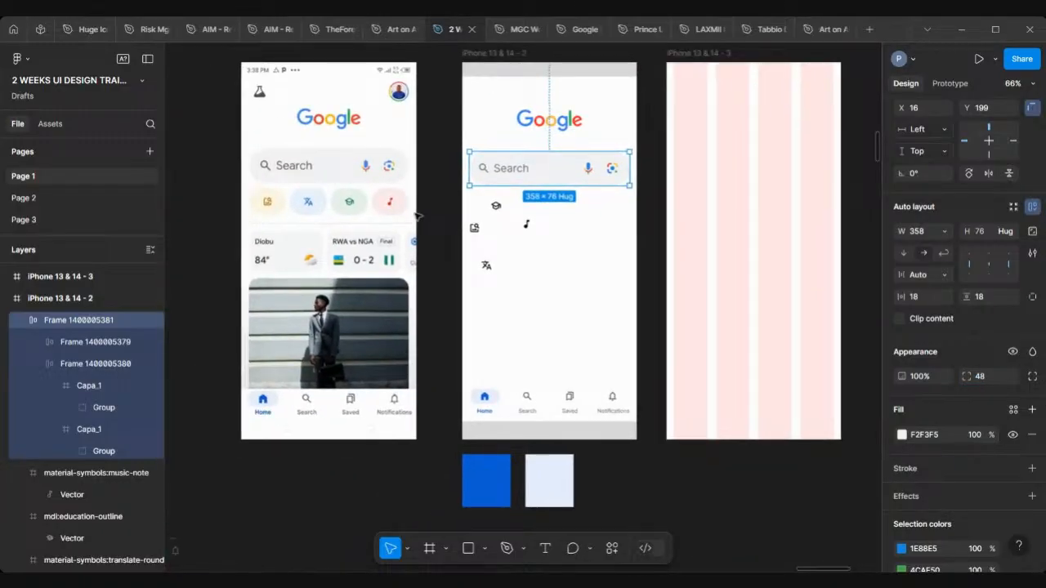
left_click(528, 197)
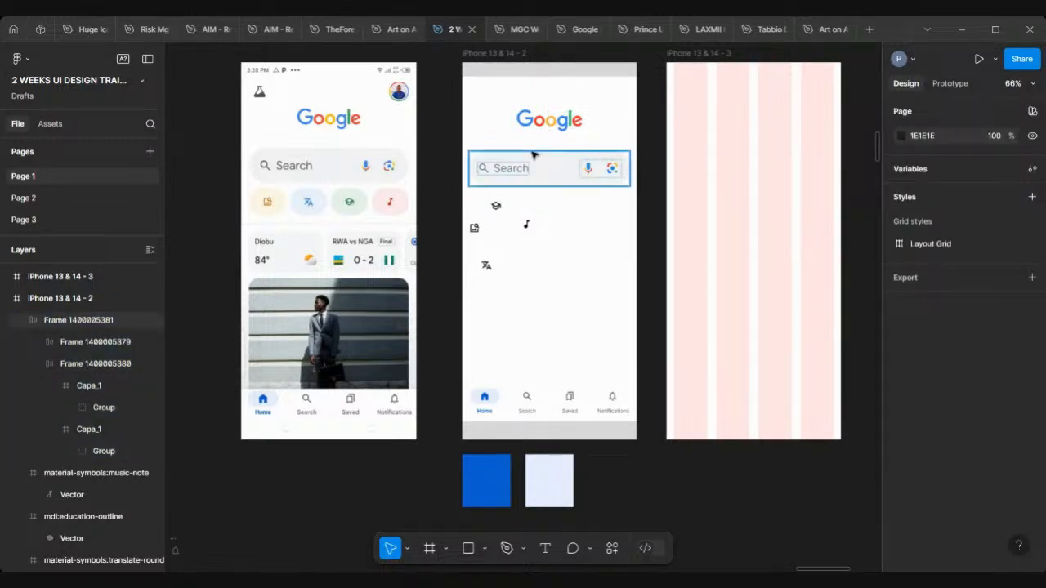
Step: Set the vertical spacing between the Google logo and the search bar to 40, leaving nothing selected
scroll(482, 168, "up", 2)
scroll(483, 168, "left", 3)
scroll(483, 168, "down", 2)
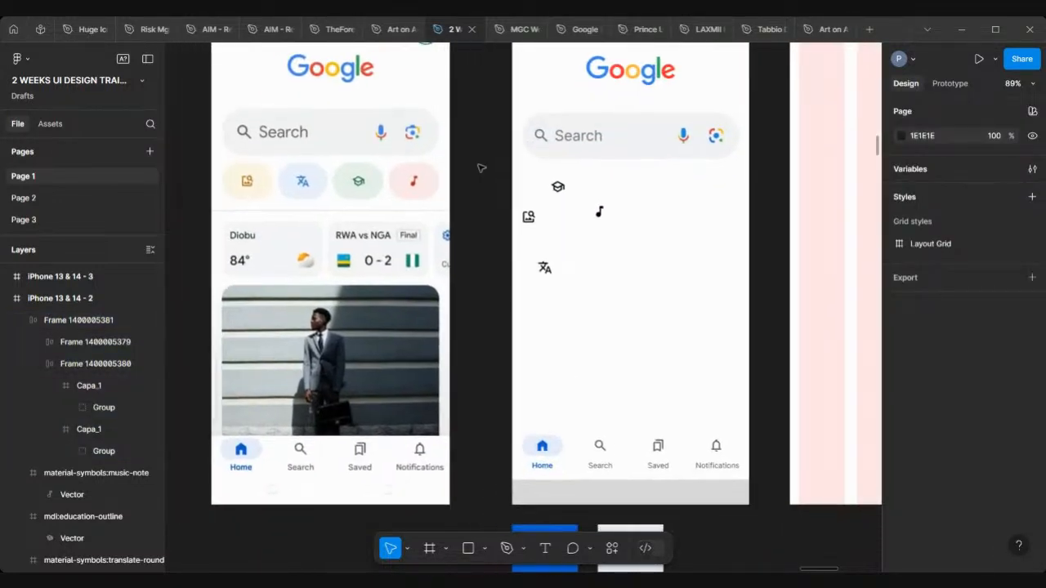
scroll(585, 137, "up", 3)
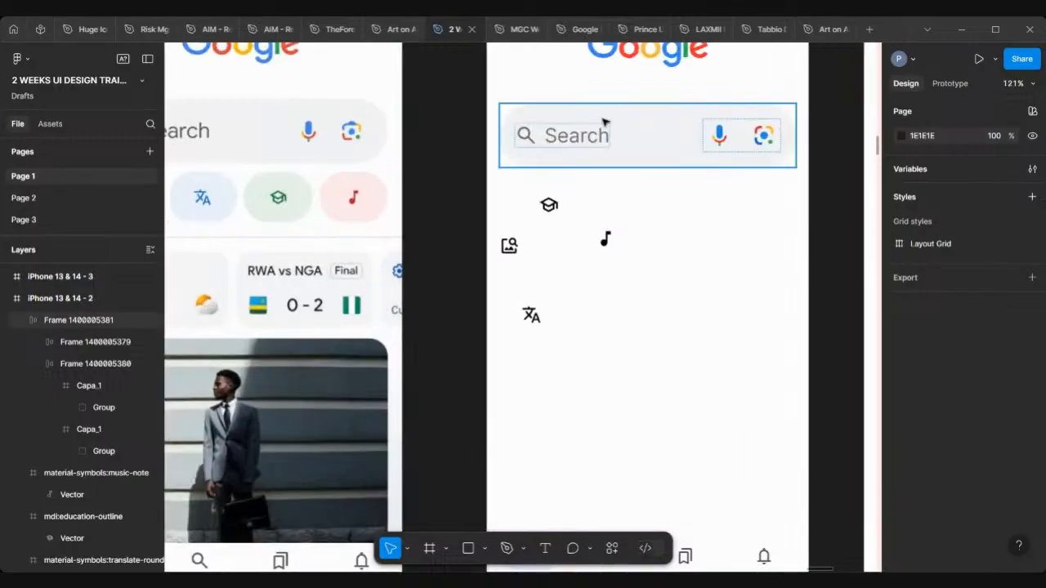
scroll(602, 121, "down", 5)
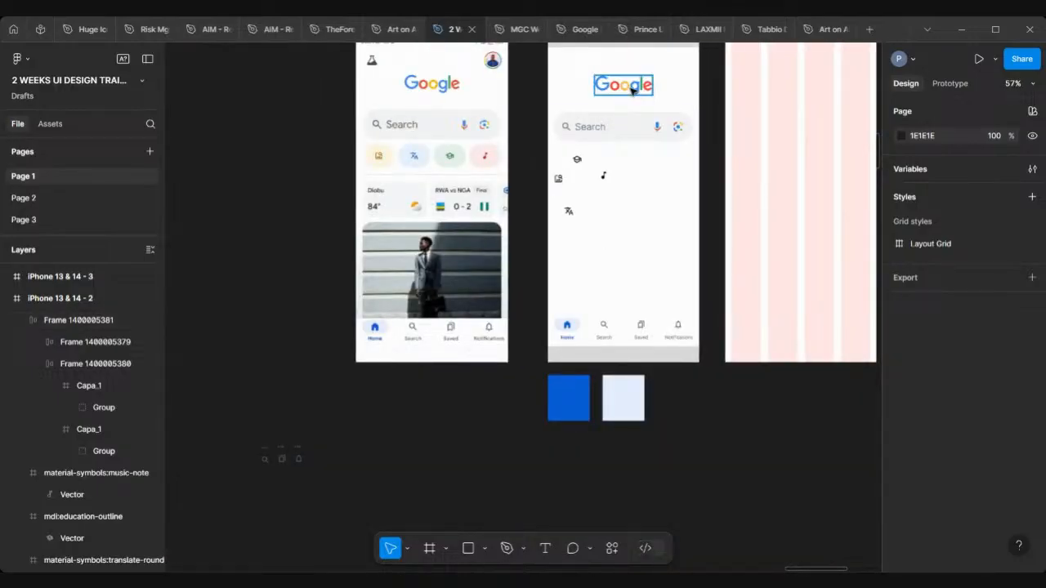
left_click(632, 90)
scroll(632, 90, "up", 6)
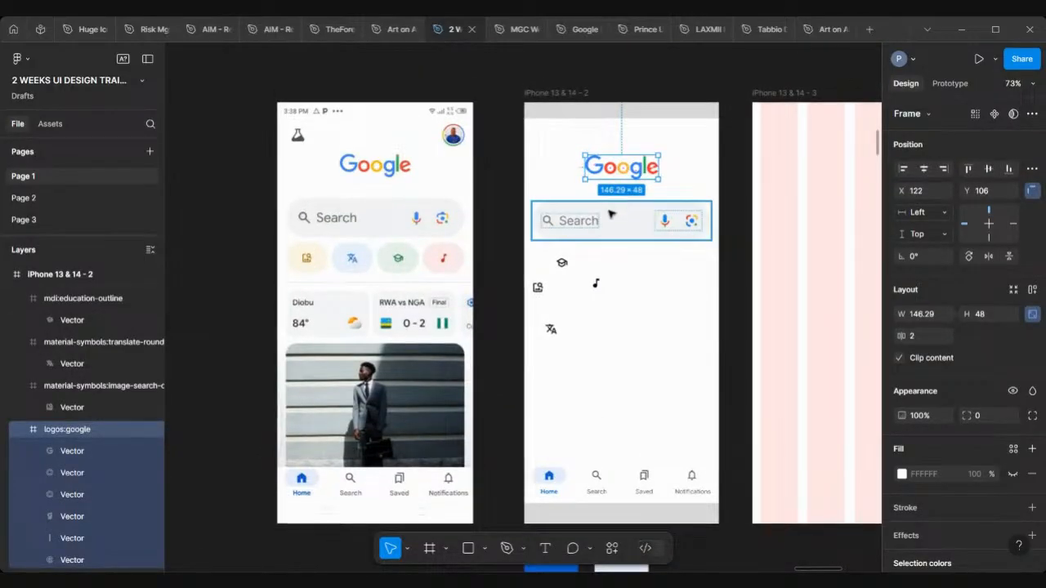
left_click(610, 214, "shift")
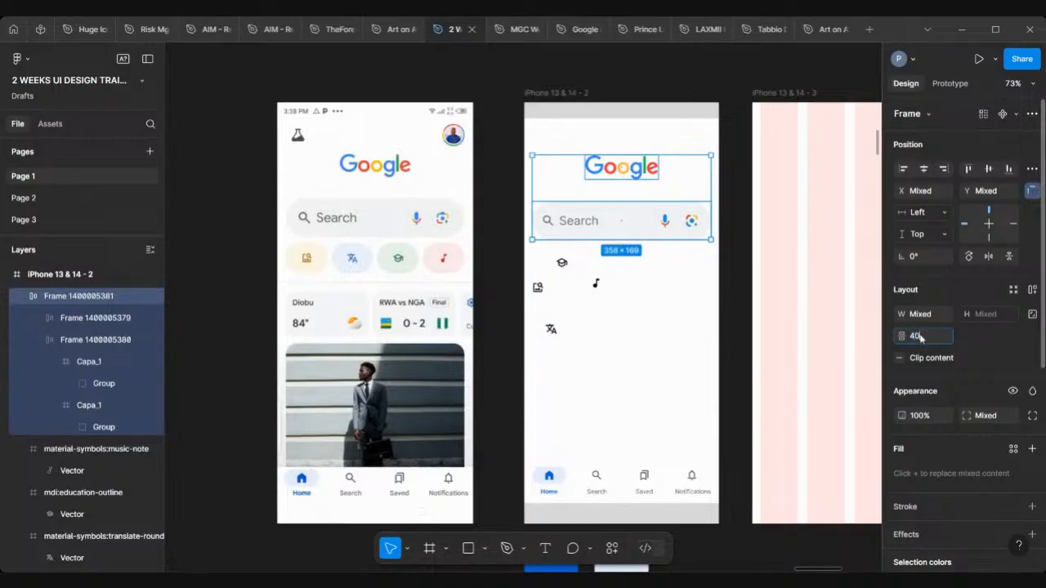
key("Return")
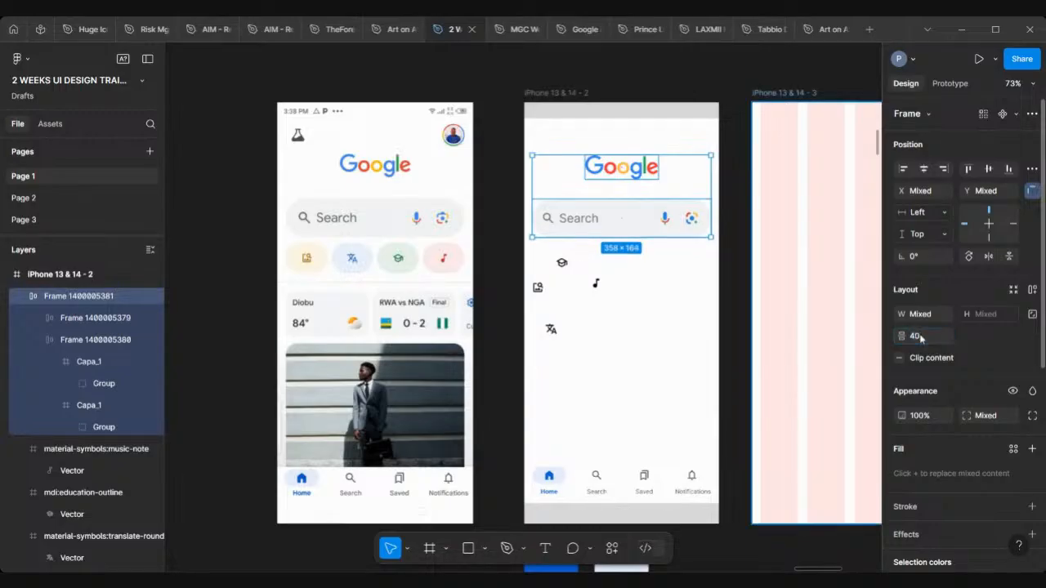
left_click(641, 294)
Step: Draw a rectangle about 74 × 57 over the yellow image-search chip in the reference screenshot
scroll(312, 274, "up", 3)
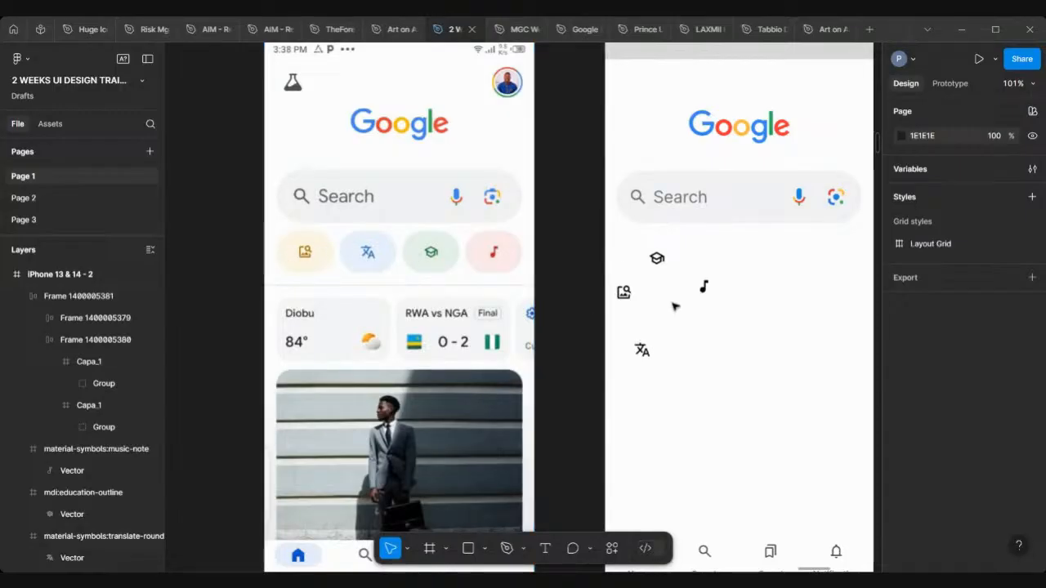
scroll(675, 252, "up", 1)
scroll(676, 251, "down", 3)
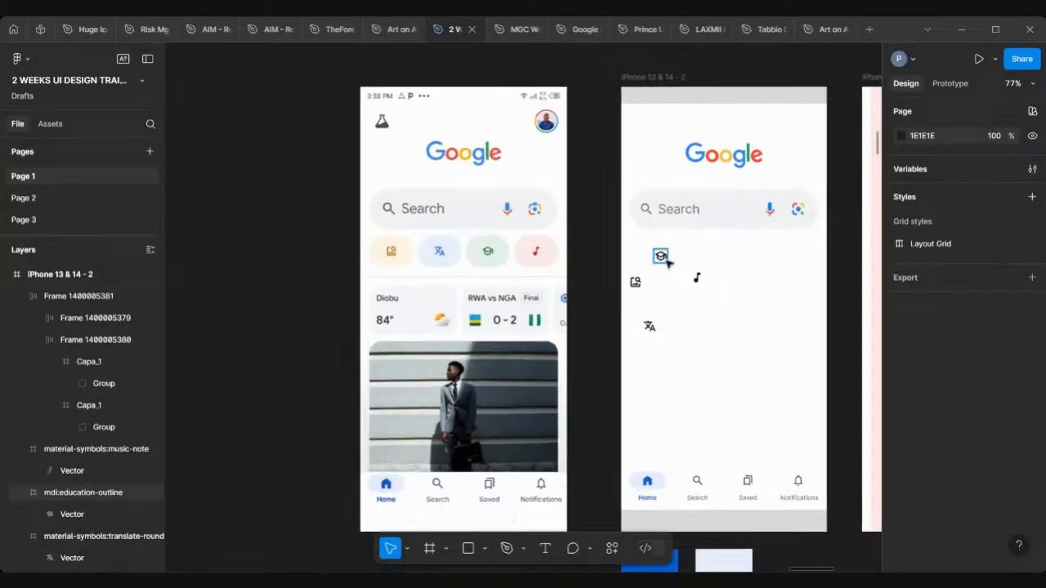
scroll(674, 255, "up", 4)
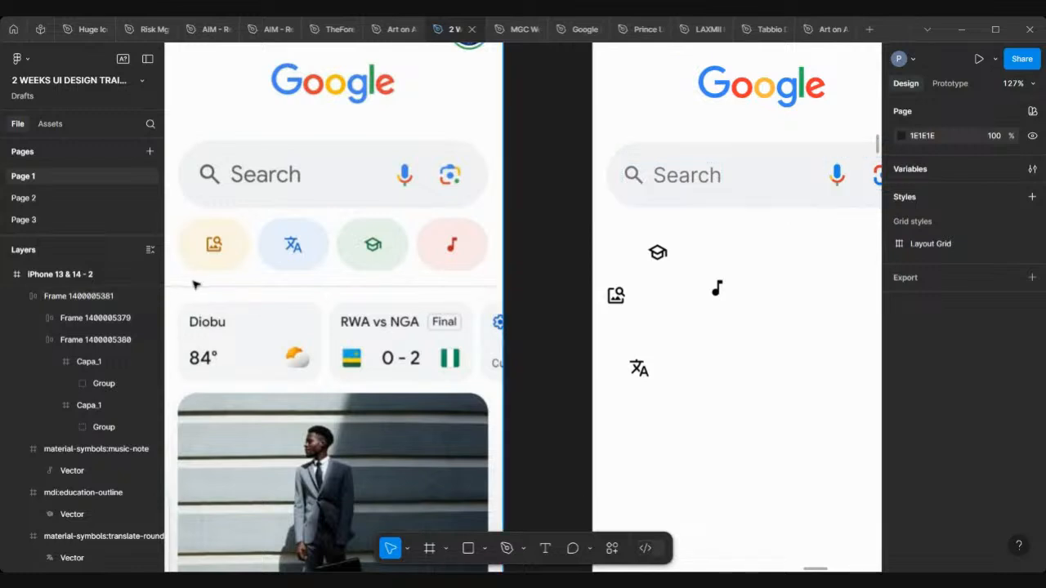
left_click(468, 548)
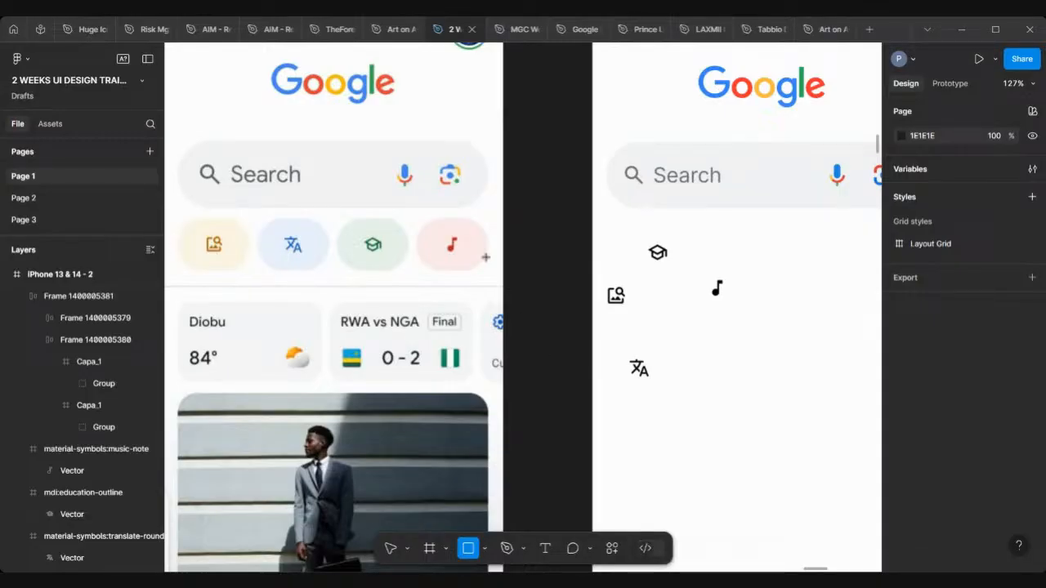
scroll(486, 257, "down", 2)
scroll(498, 343, "left", 3)
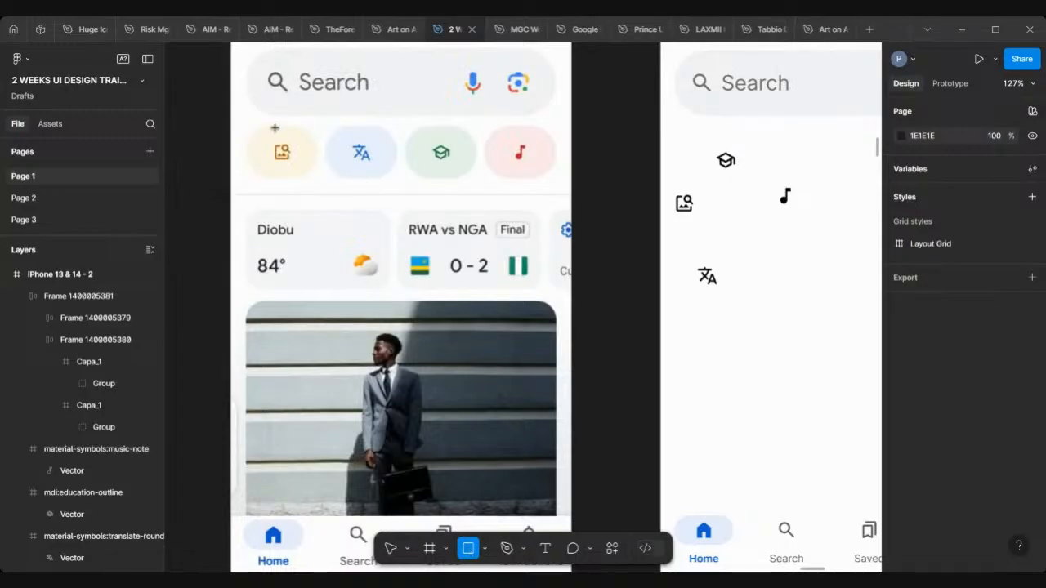
mouse_move(250, 129)
left_mouse_down()
mouse_move(306, 137)
mouse_move(314, 178)
left_mouse_up()
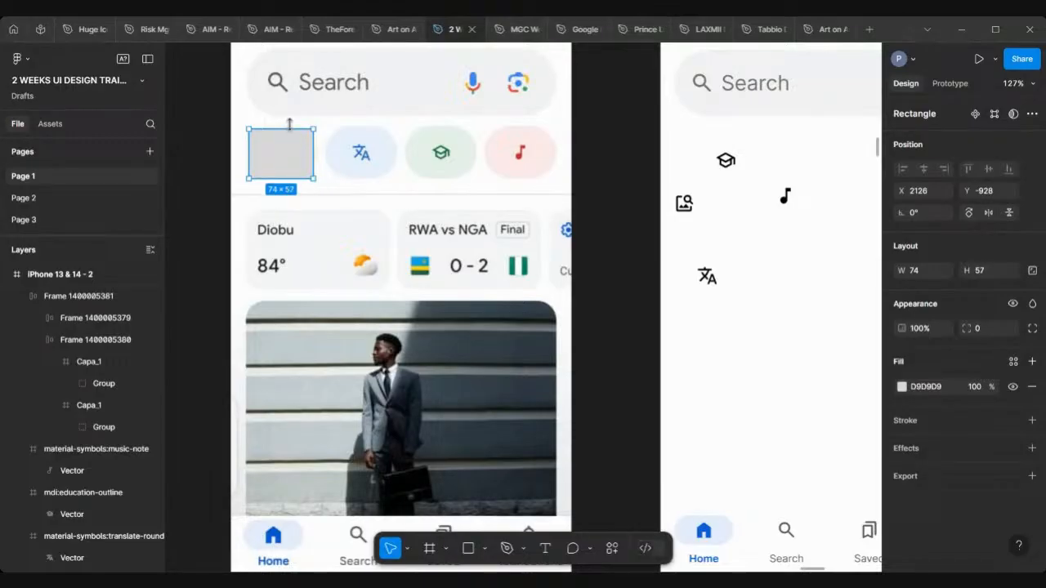
Step: Extend the rectangle's upper edge to the top of the yellow chip and set its height to 60
scroll(291, 124, "up", 6)
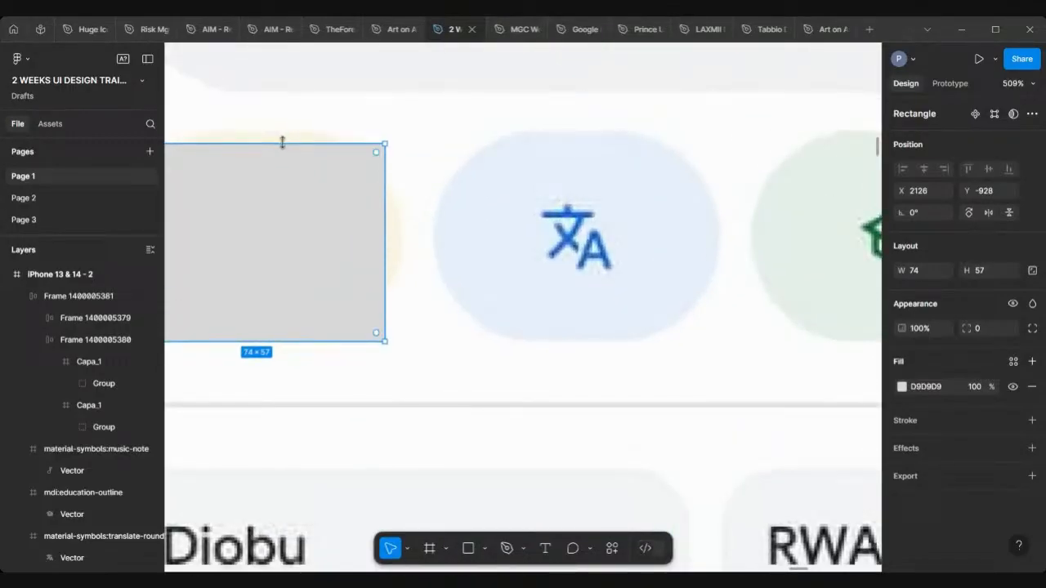
left_click_drag(281, 135, 281, 130)
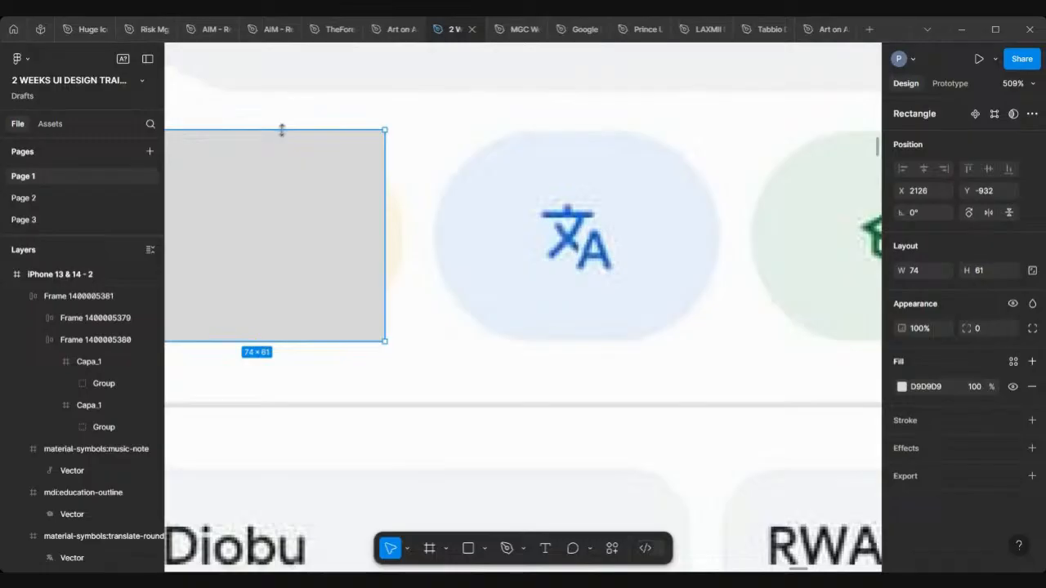
double_click(987, 273)
type("60")
key("Return")
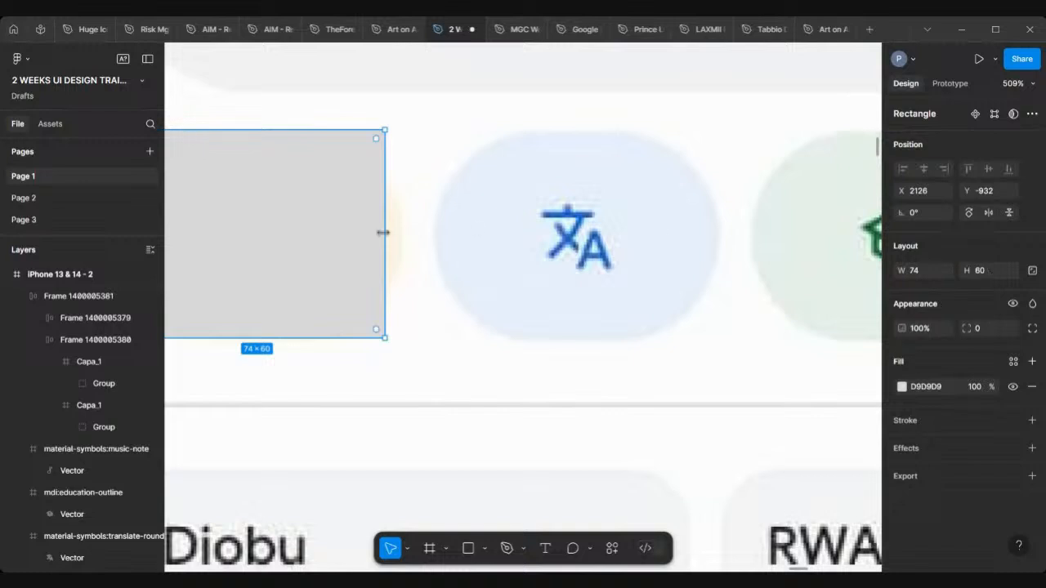
Step: Stretch the rectangle sideways to match the yellow chip's edges and set its width to 80
scroll(382, 233, "up", 5)
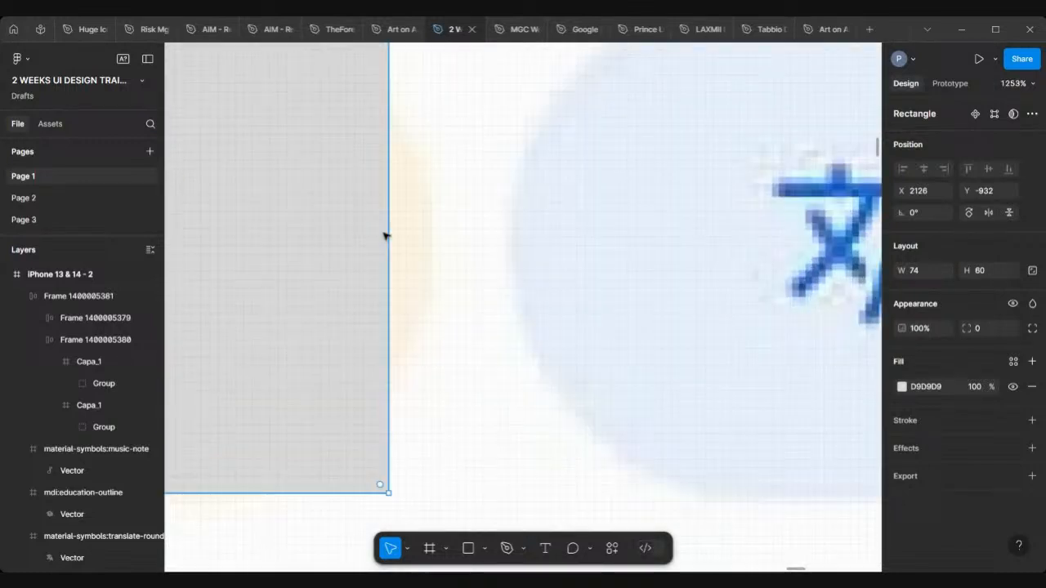
left_click_drag(419, 238, 430, 238)
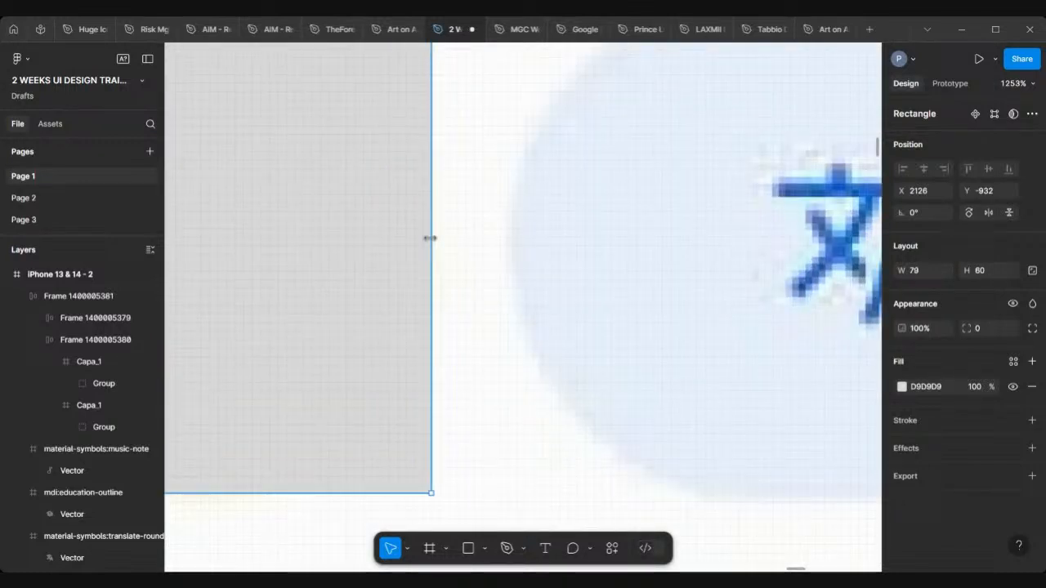
scroll(428, 237, "down", 8)
scroll(432, 239, "up", 4)
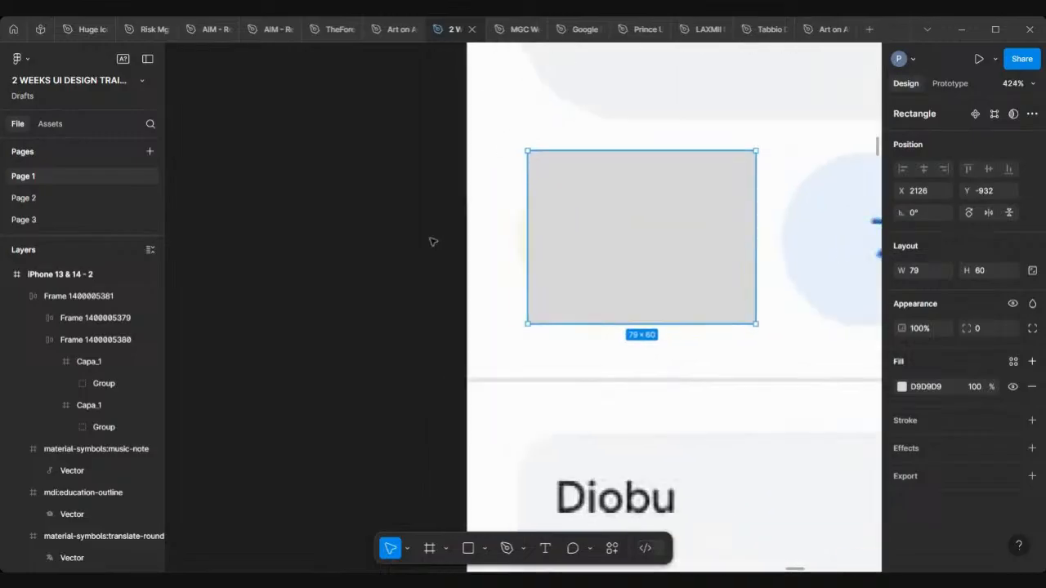
scroll(658, 261, "up", 4)
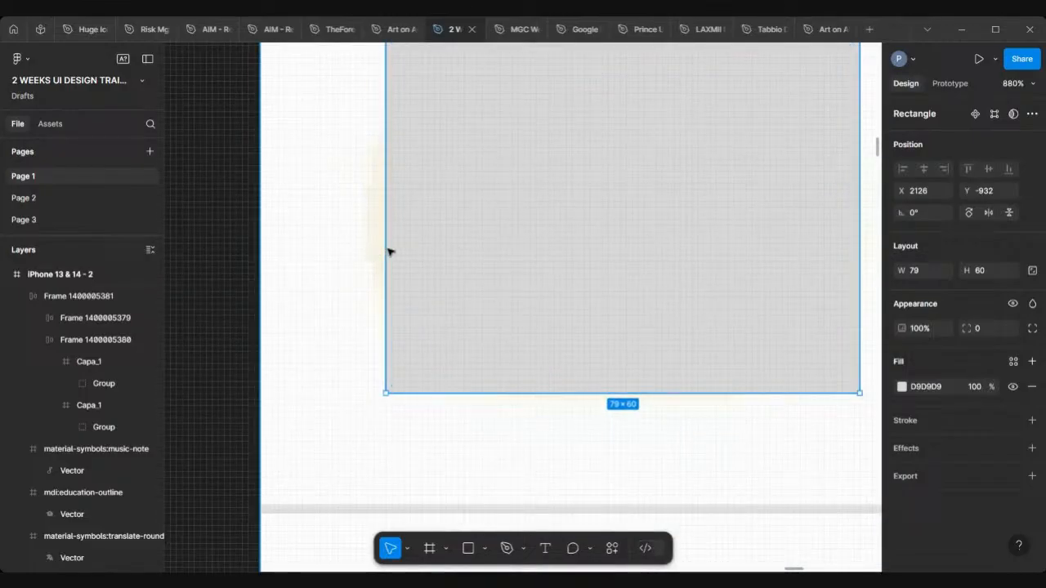
left_click_drag(385, 248, 375, 247)
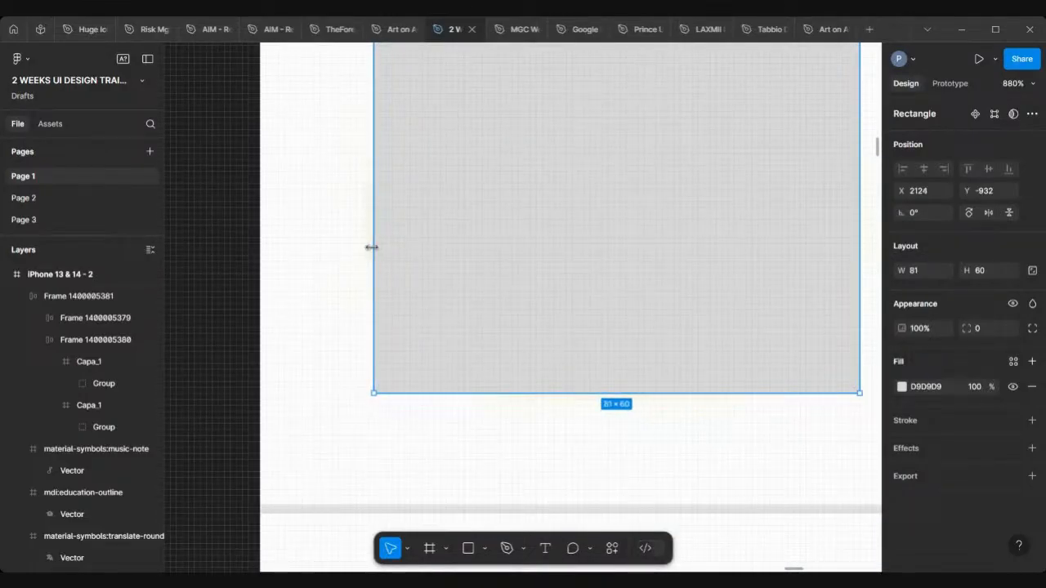
left_click(921, 273)
key("BackSpace")
key("Return")
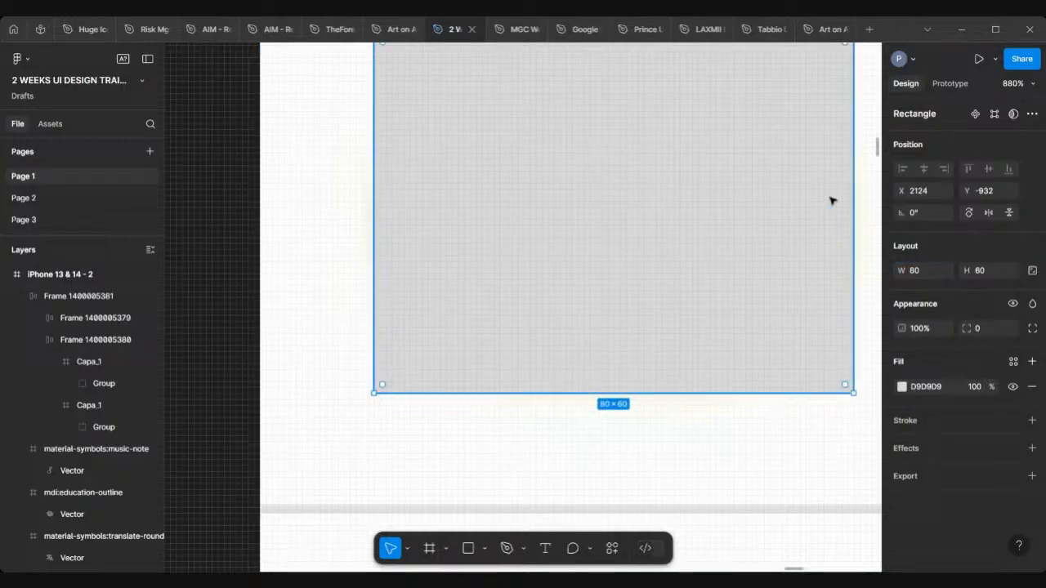
Step: Move the news feed reference screenshot out of the lower row to the area below the Google Lens screenshot
scroll(829, 198, "down", 10)
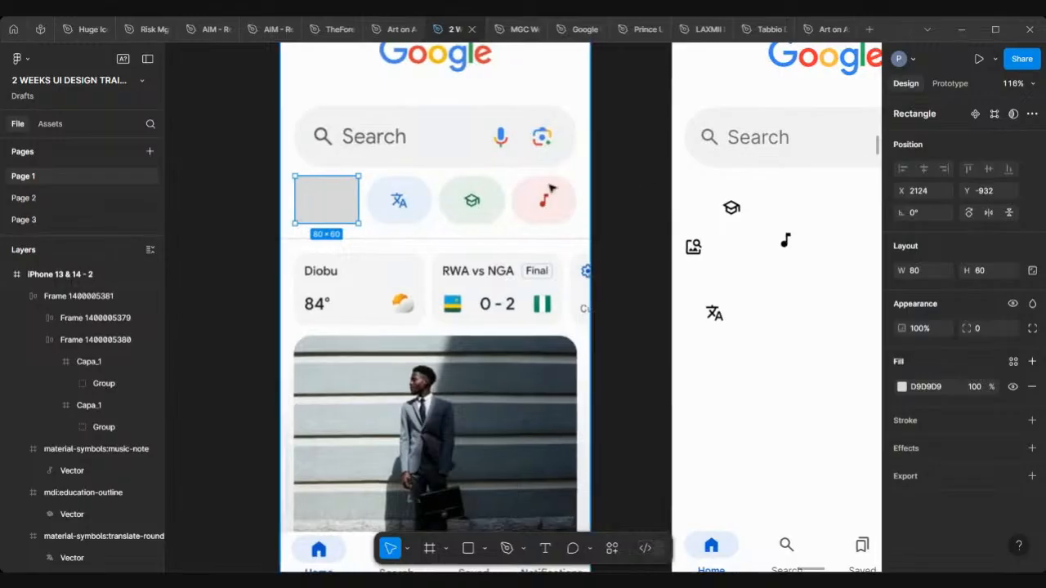
scroll(582, 131, "down", 8)
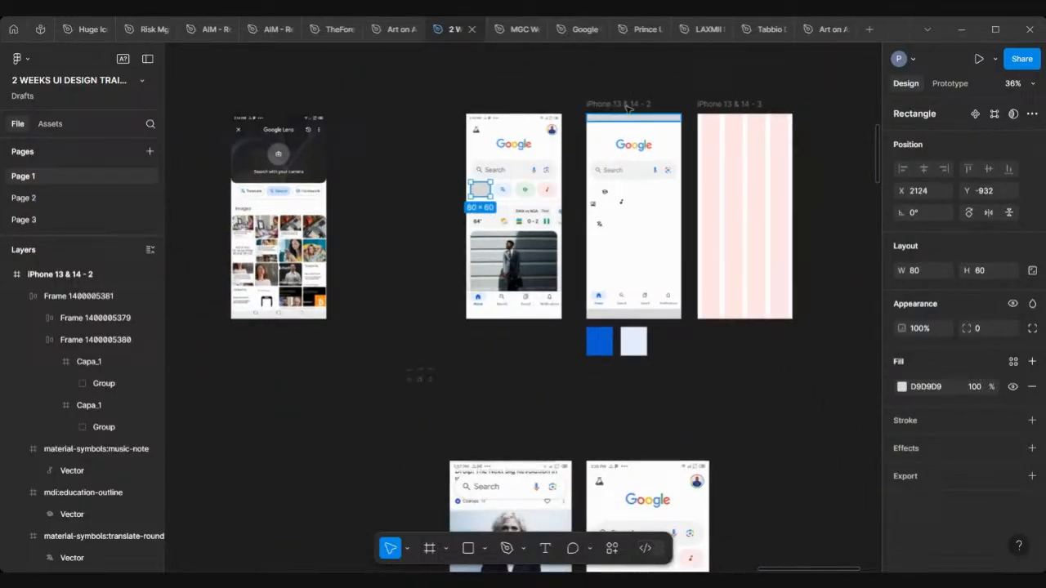
scroll(461, 348, "down", 5)
scroll(461, 348, "right", 3)
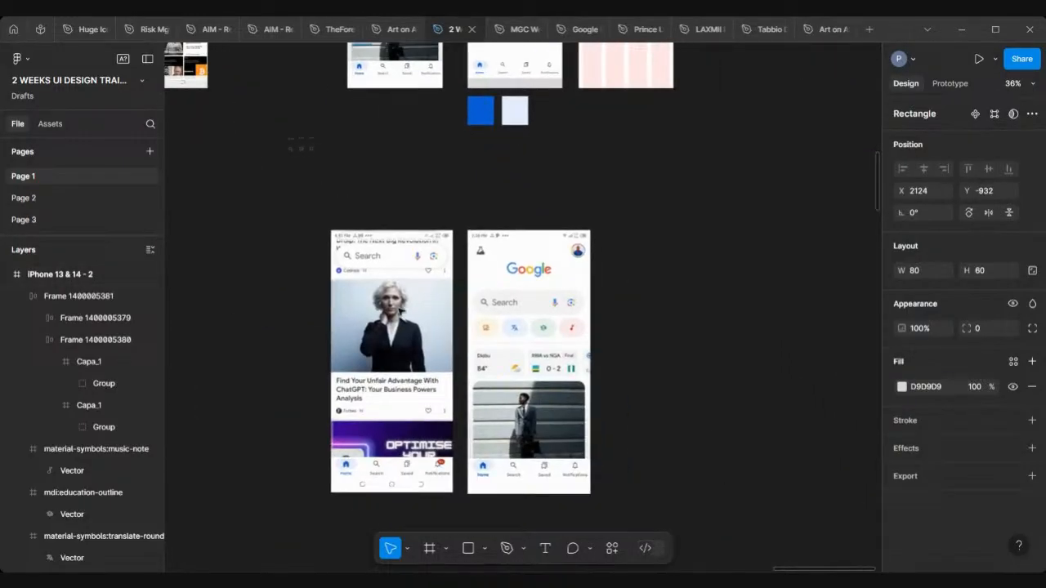
left_click(399, 314)
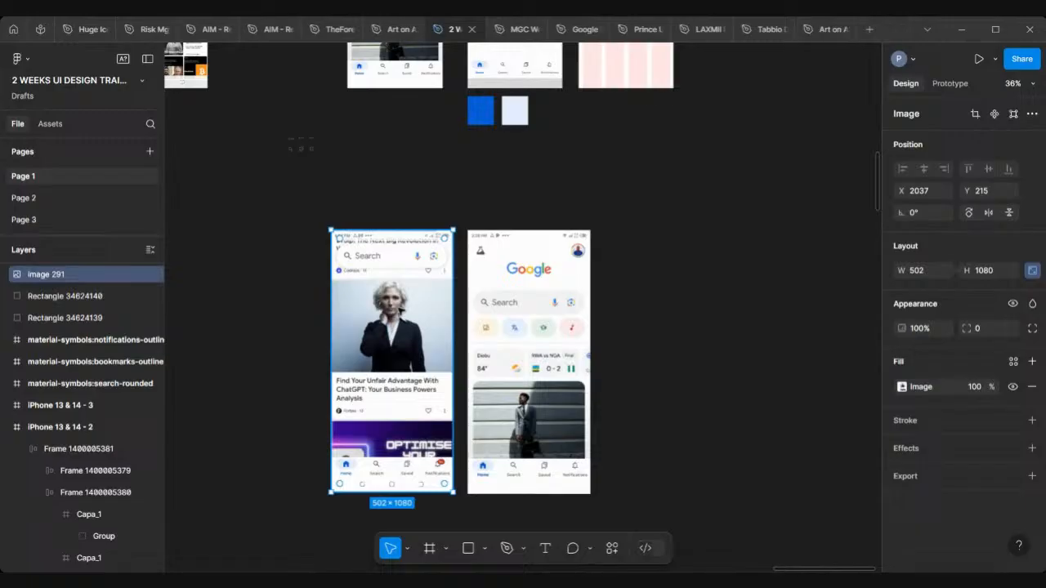
left_click_drag(397, 319, 762, 177)
scroll(763, 176, "up", 4)
scroll(762, 176, "right", 2)
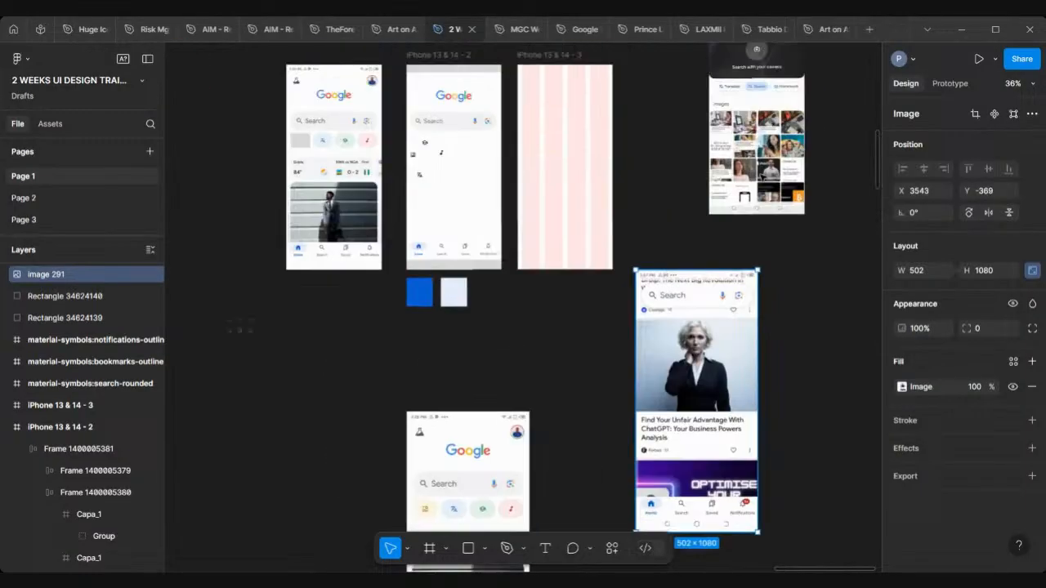
Step: Shift the Google Lens screenshot farther out and place the news feed screenshot beside the iPhone 13 & 14 - 3 frame
scroll(763, 176, "right", 3)
scroll(762, 177, "up", 1)
scroll(762, 177, "down", 2)
scroll(763, 177, "up", 3)
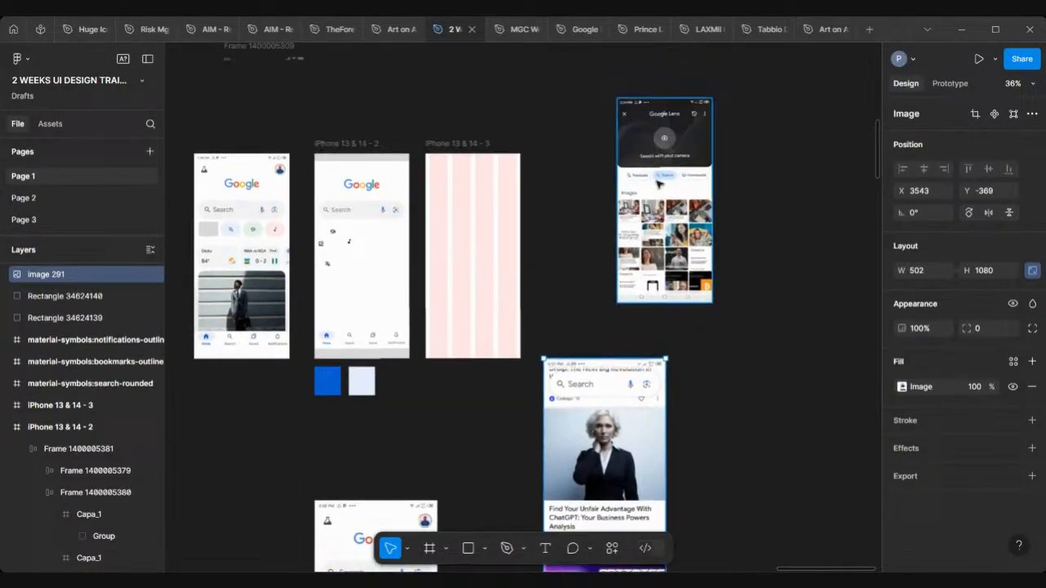
left_click_drag(658, 184, 828, 152)
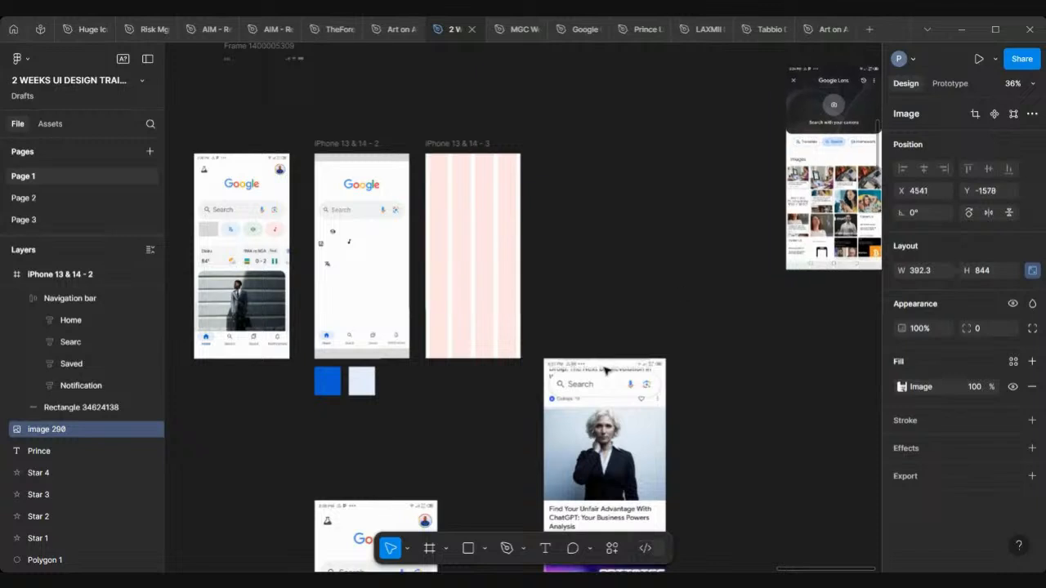
left_click_drag(606, 371, 591, 99)
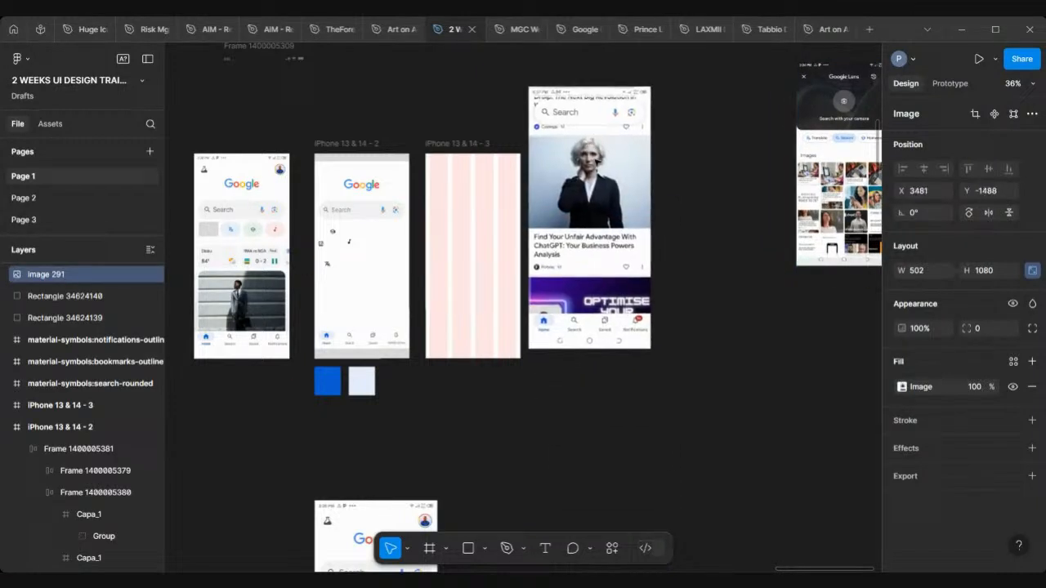
Step: Align the news feed screenshot's lower edge with the iPhone 13 & 14 - 3 frame and scale it down to 392.3 × 844
left_click_drag(598, 163, 606, 173)
key("k")
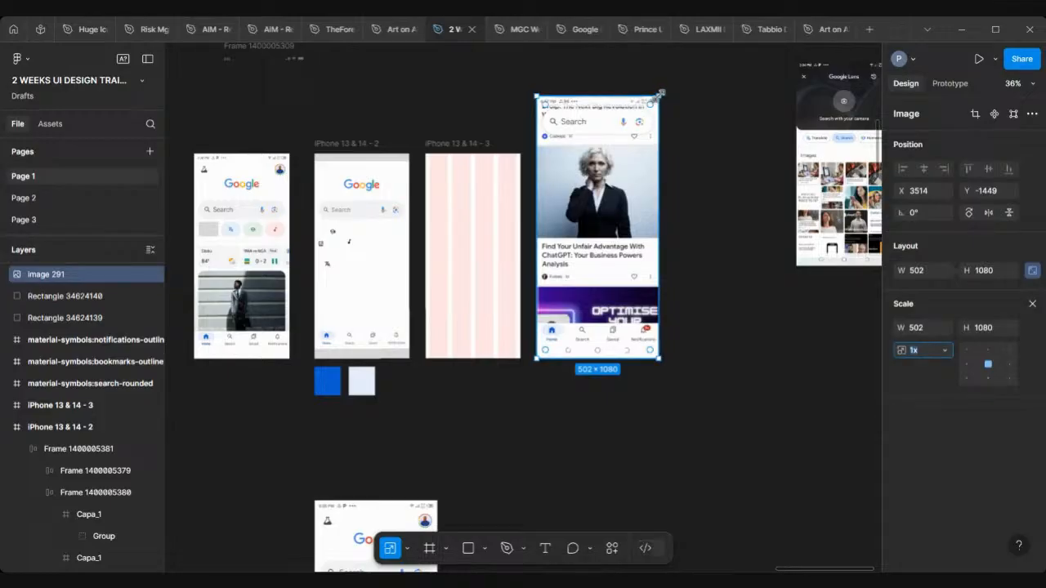
left_click_drag(661, 93, 592, 148)
scroll(574, 263, "up", 5)
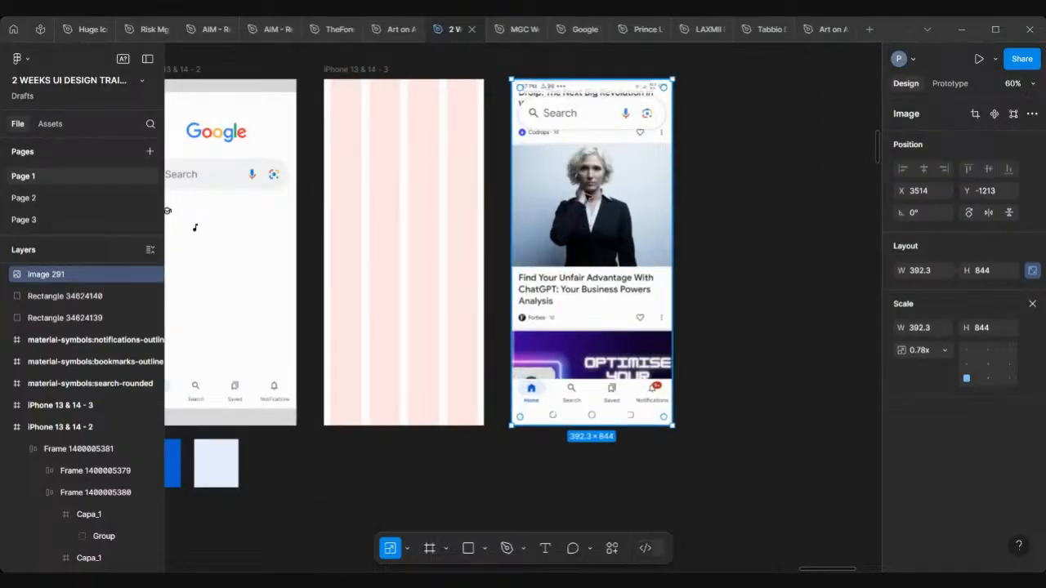
Step: Move the 80 × 60 rectangle from the reference into the iPhone 13 & 14 - 2 frame below the search bar, at about X 229, Y 310
scroll(777, 187, "left", 4)
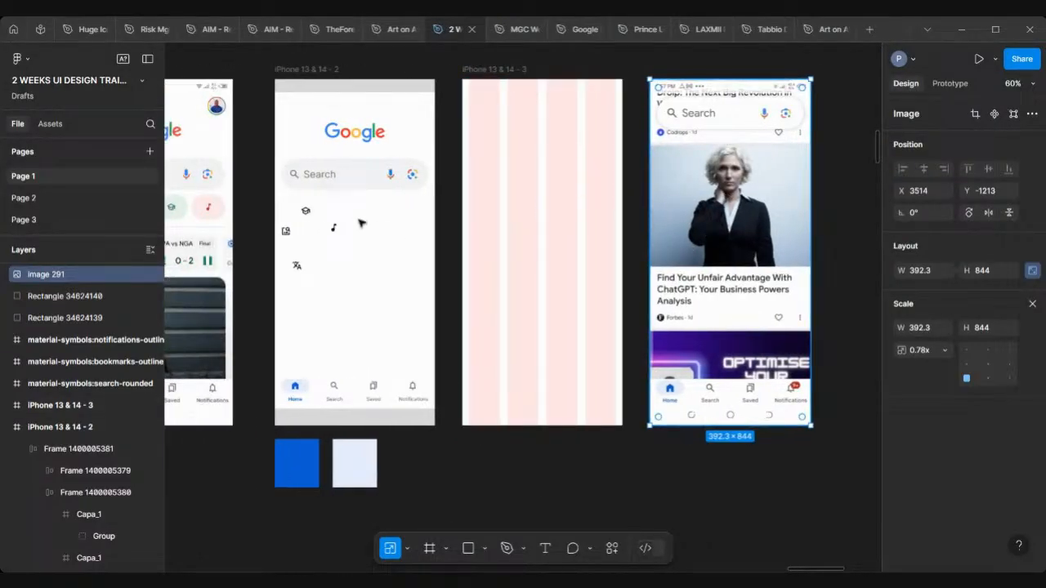
scroll(699, 177, "left", 5)
scroll(699, 177, "left", 1)
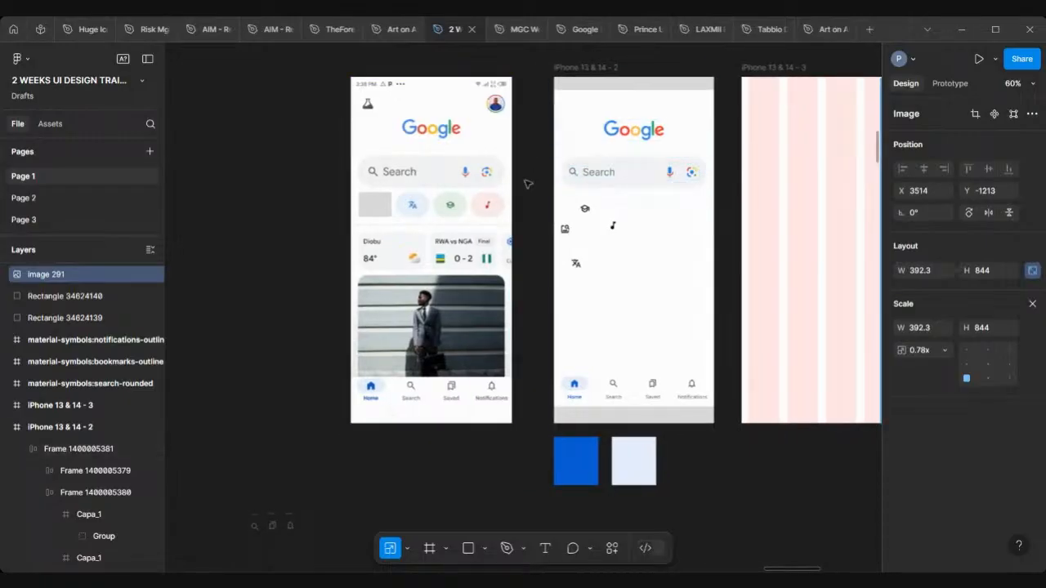
scroll(519, 179, "up", 5)
scroll(281, 219, "down", 3)
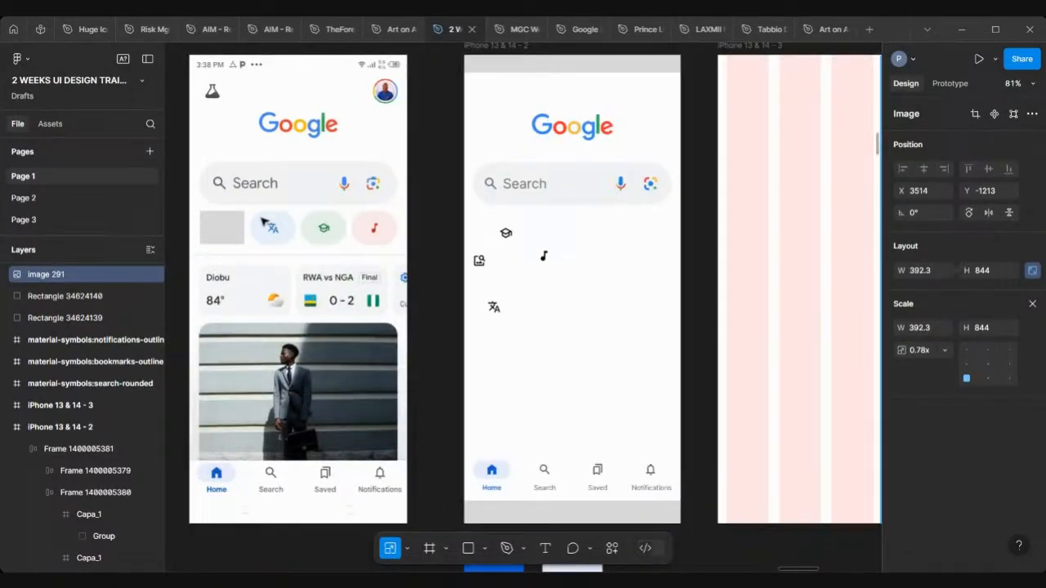
left_click(228, 233)
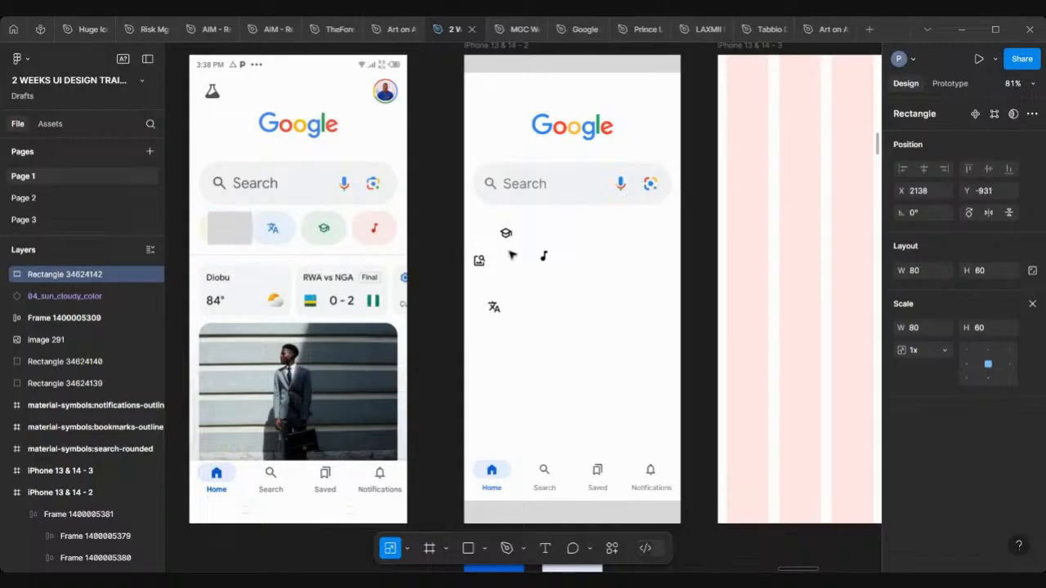
left_click_drag(511, 256, 597, 241)
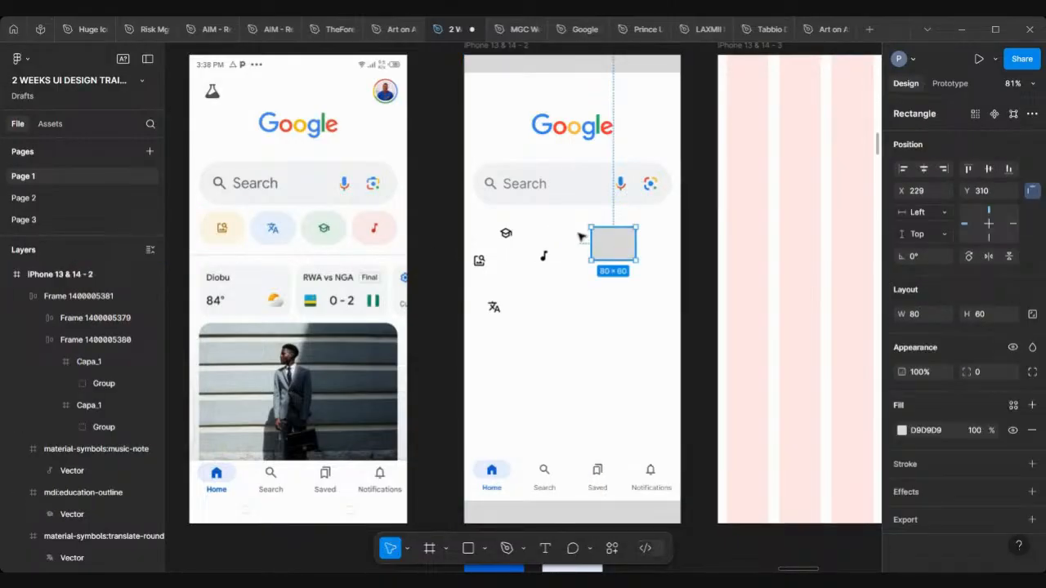
Step: Move the image-search icon to the centre of the grey 80 × 60 rectangle and bring it to the front
scroll(577, 237, "up", 3)
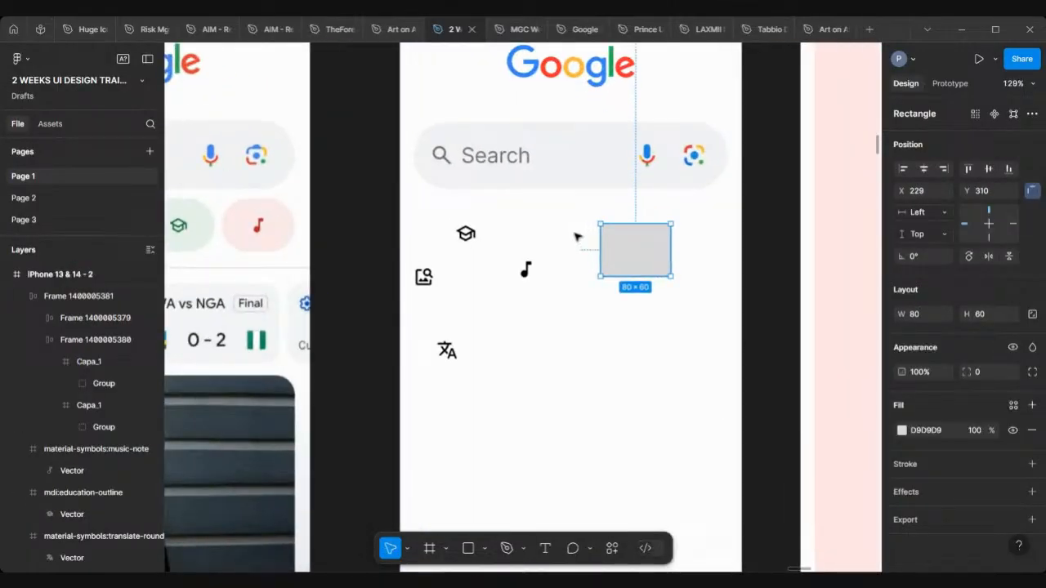
scroll(619, 243, "left", 3)
scroll(619, 242, "down", 1)
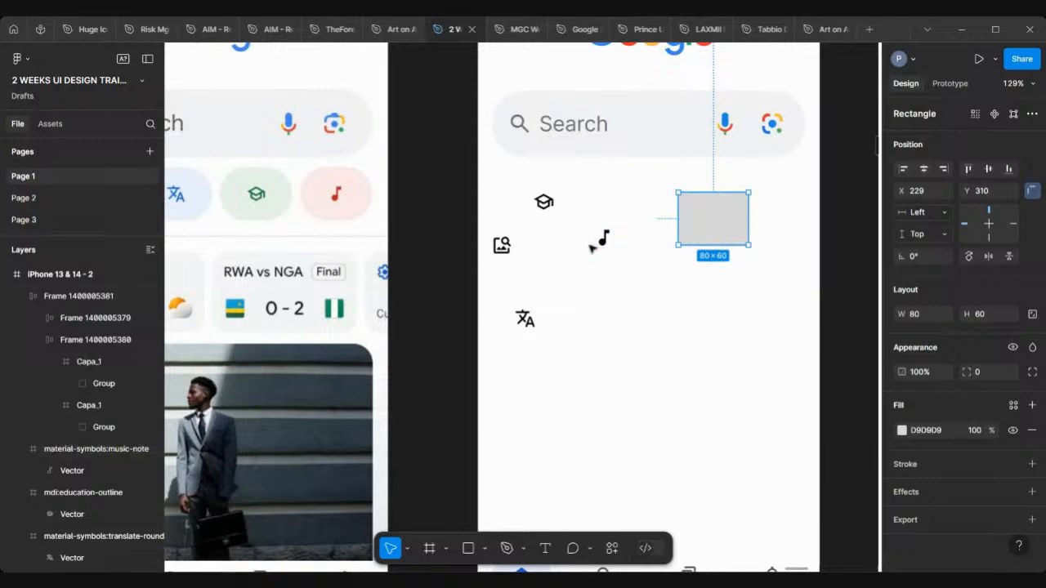
scroll(592, 247, "down", 3)
left_click(529, 246)
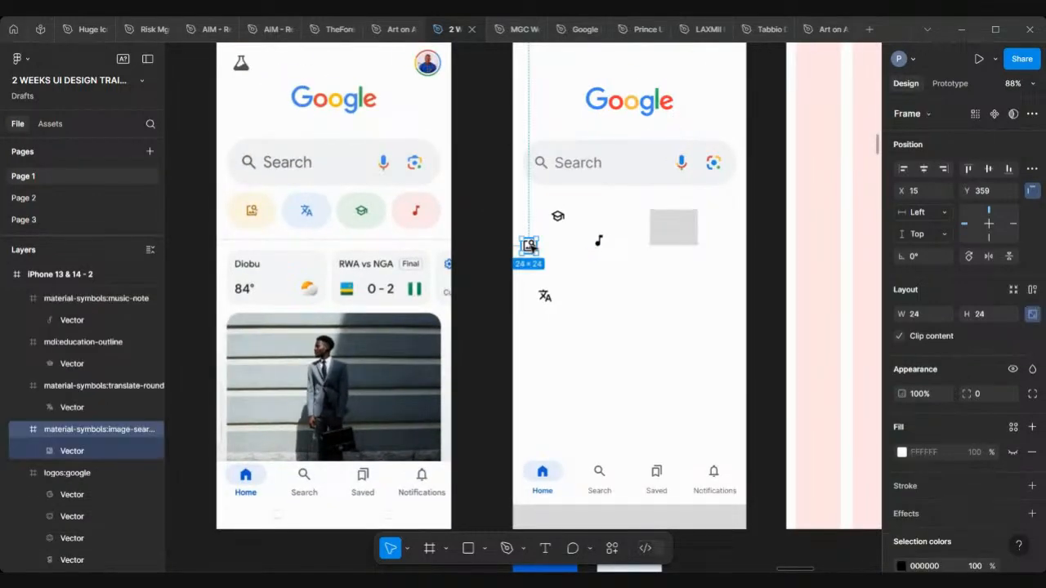
left_click_drag(530, 246, 678, 228)
scroll(677, 228, "up", 5)
right_click(677, 230)
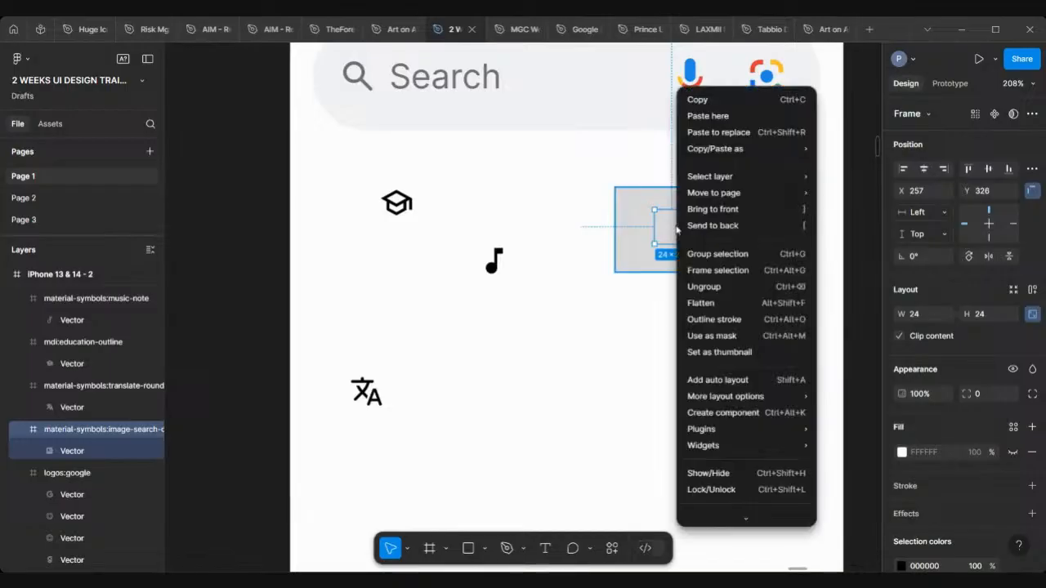
left_click(769, 213)
scroll(666, 229, "down", 5)
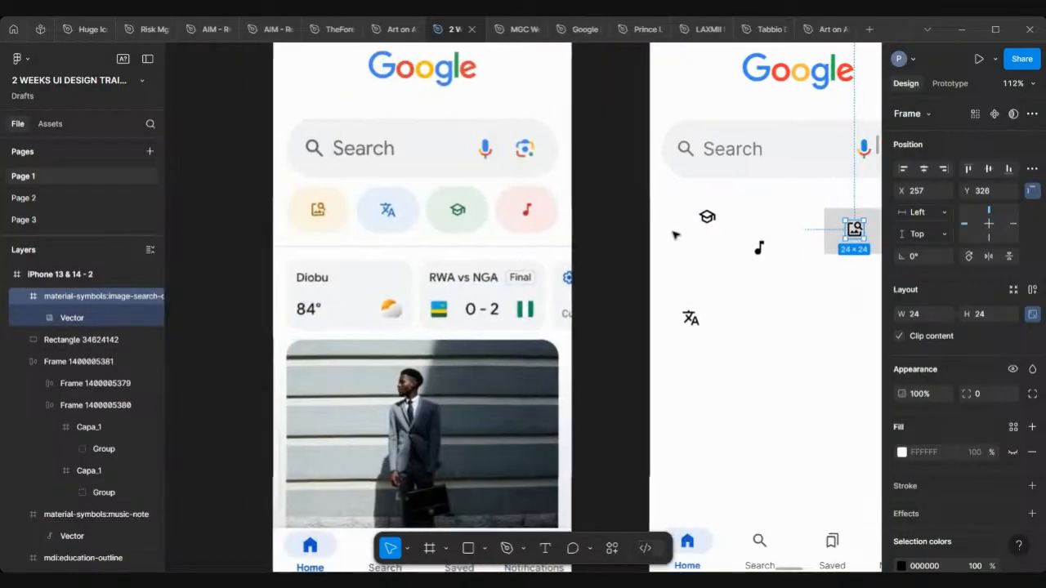
Step: Recolour the image-search icon to 906111 by sampling the brown of the matching icon in the reference screenshot
scroll(313, 206, "left", 5)
scroll(779, 292, "right", 2)
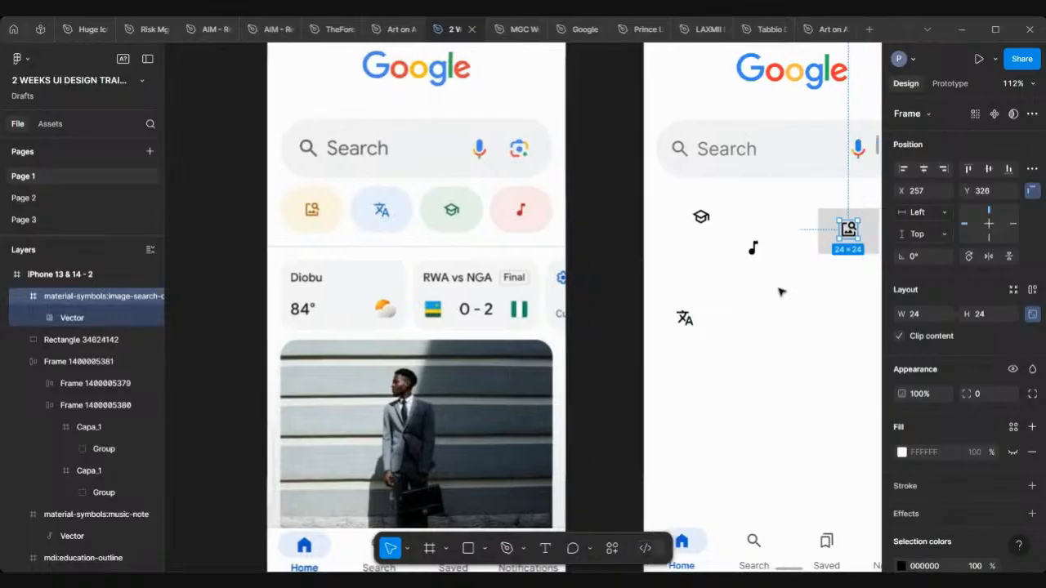
scroll(908, 533, "down", 3)
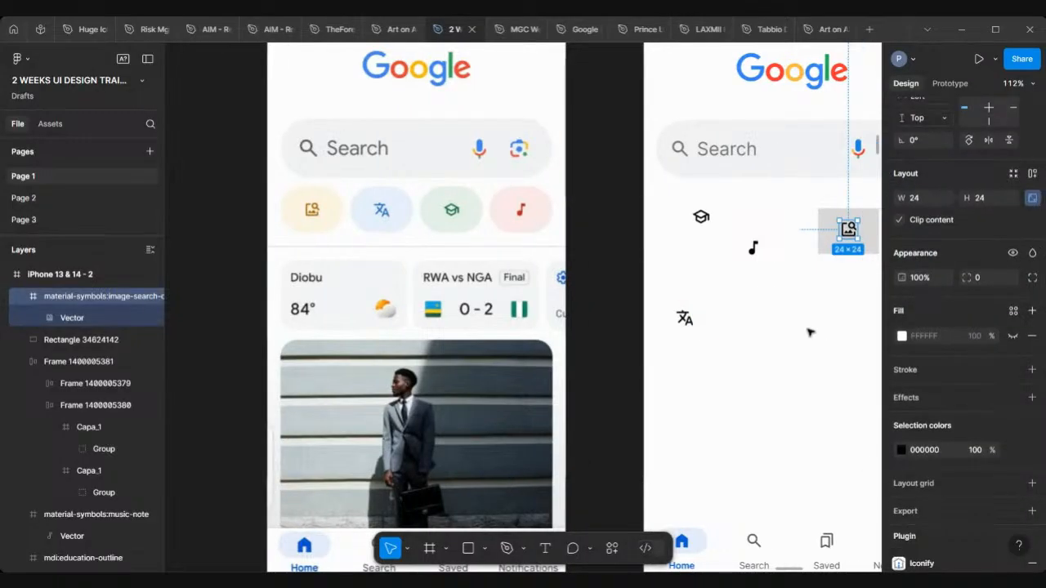
scroll(810, 330, "right", 5)
scroll(917, 442, "down", 2)
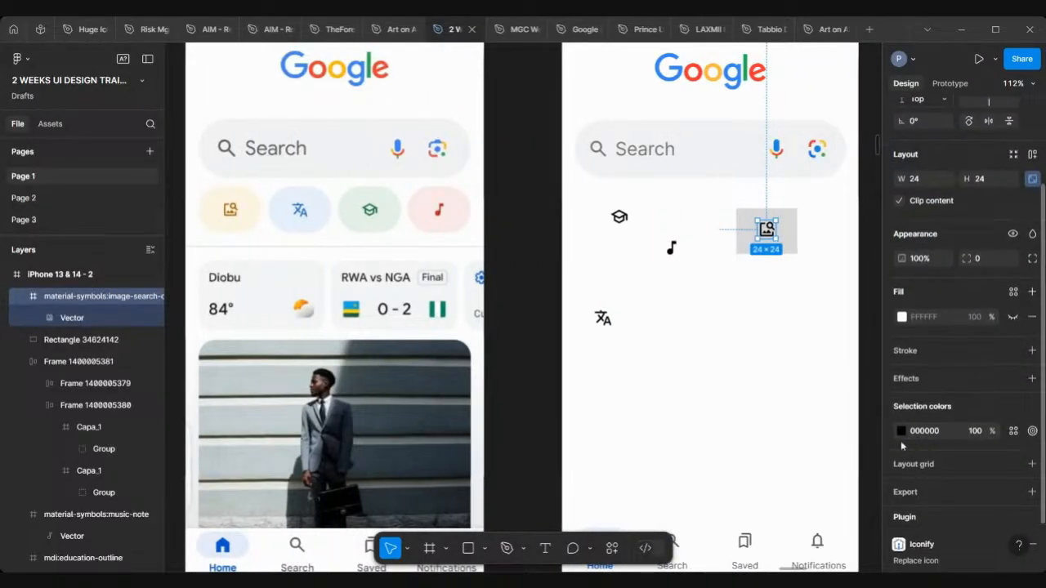
left_click(902, 395)
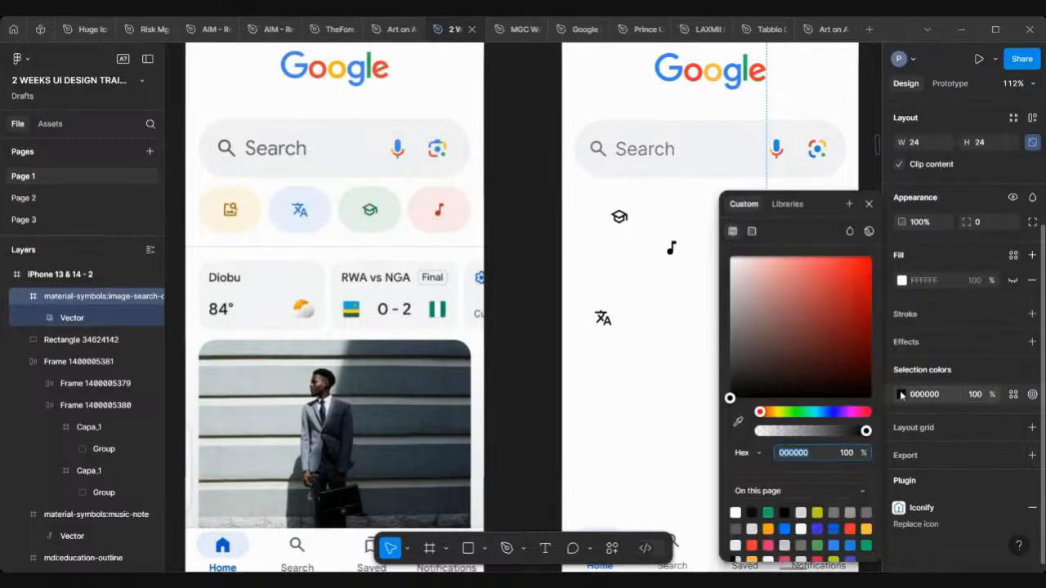
left_click(739, 423)
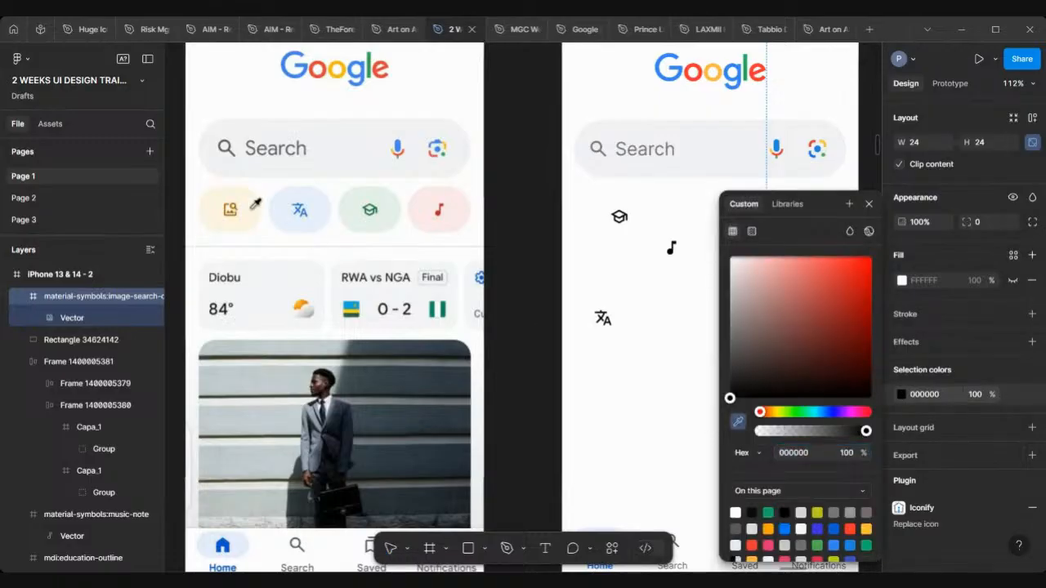
scroll(211, 172, "up", 5)
scroll(295, 291, "up", 3)
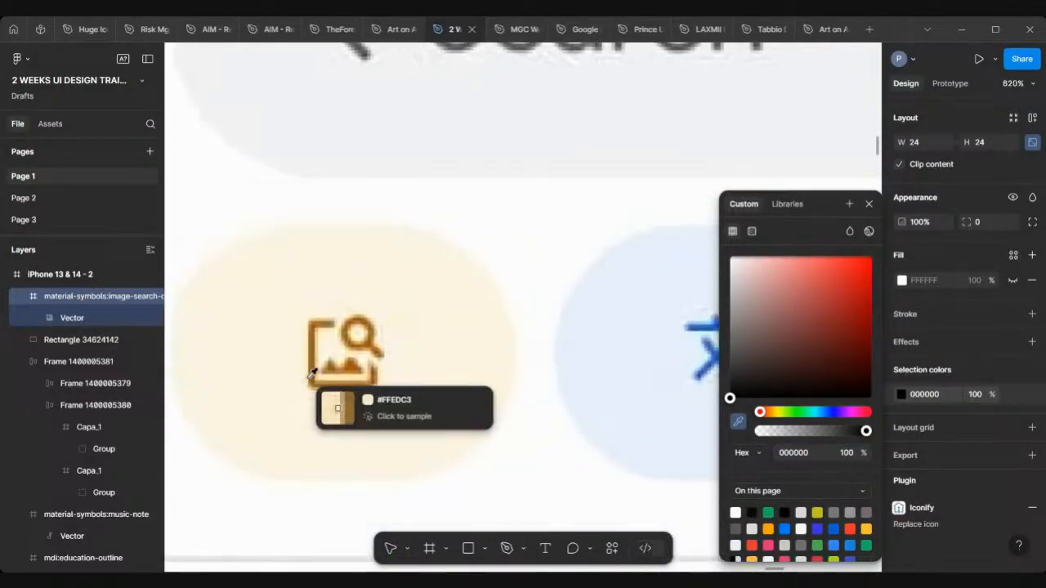
left_click(354, 359)
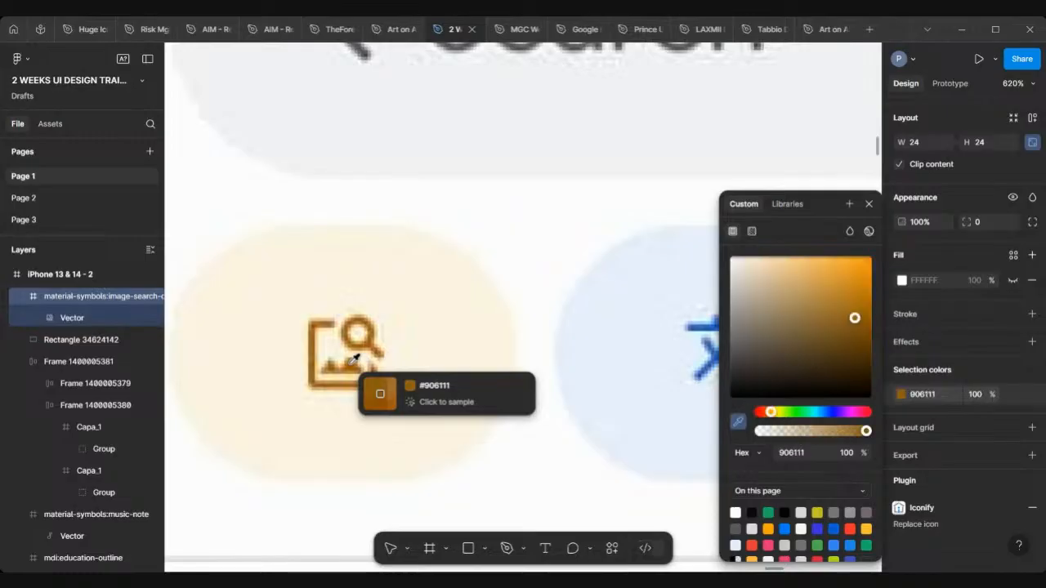
scroll(354, 364, "down", 8)
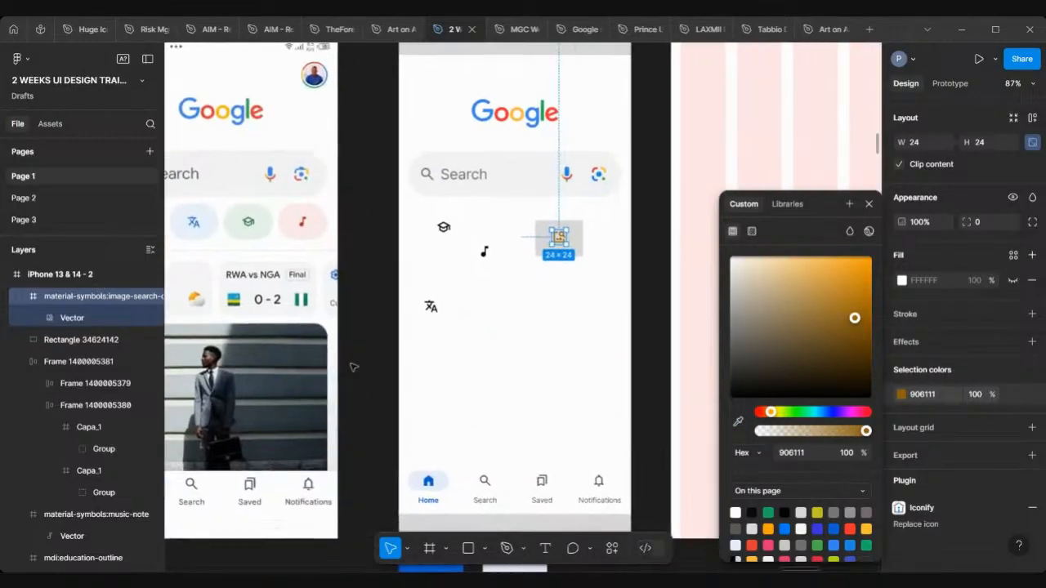
Step: Fill the rectangle behind the image-search icon with F9F9DF, sampled from the pale yellow pill in the reference screenshot
scroll(485, 301, "up", 1)
scroll(502, 252, "up", 3)
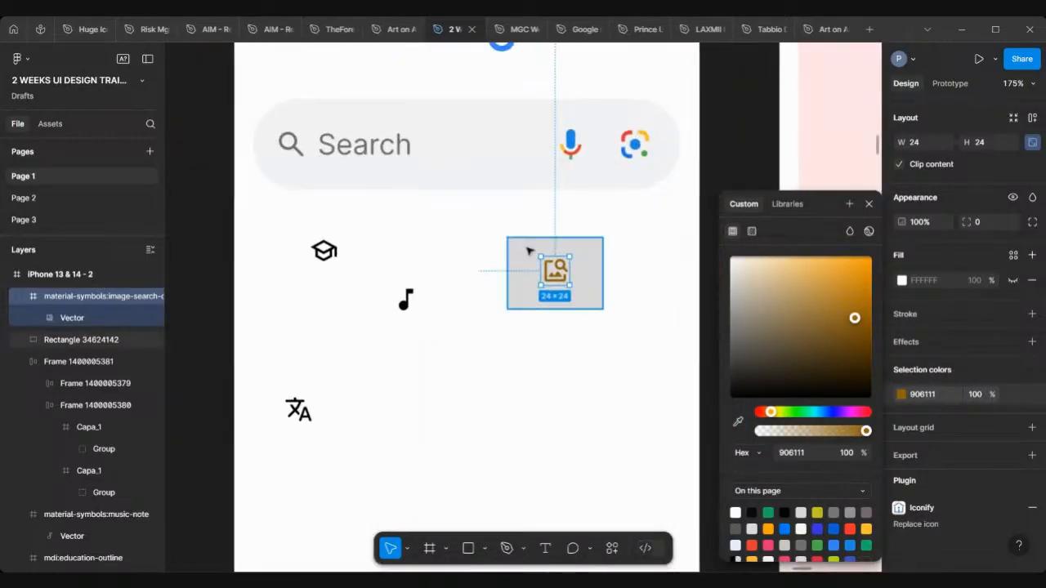
left_click(530, 250)
scroll(529, 251, "down", 3)
scroll(528, 249, "left", 3)
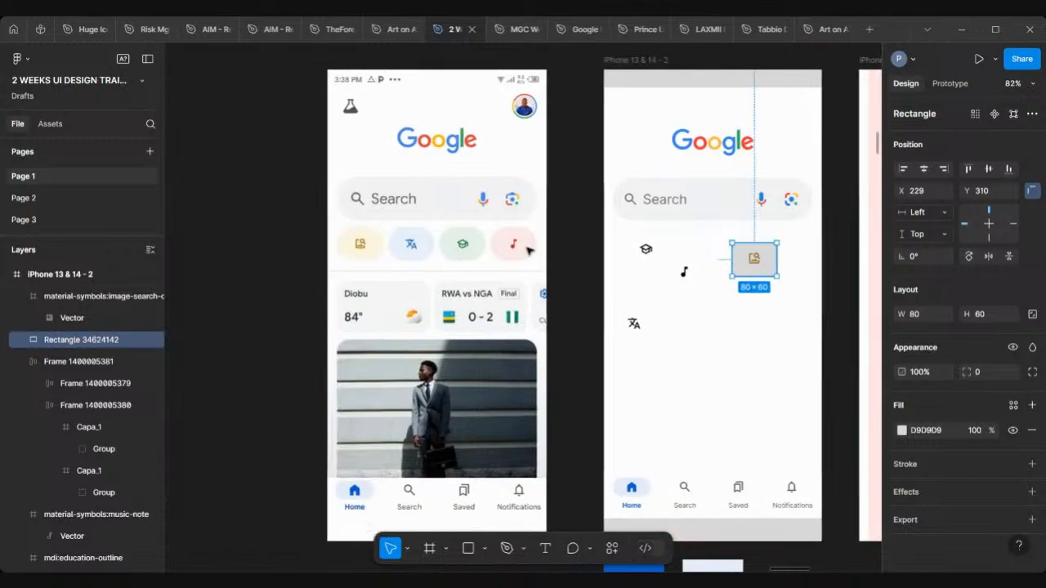
left_click(902, 431)
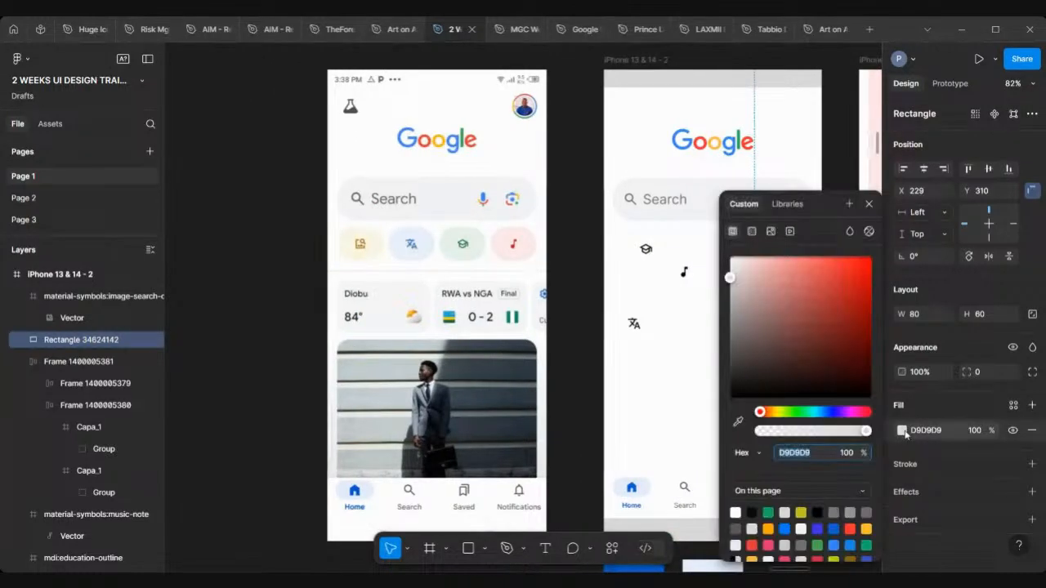
left_click(738, 422)
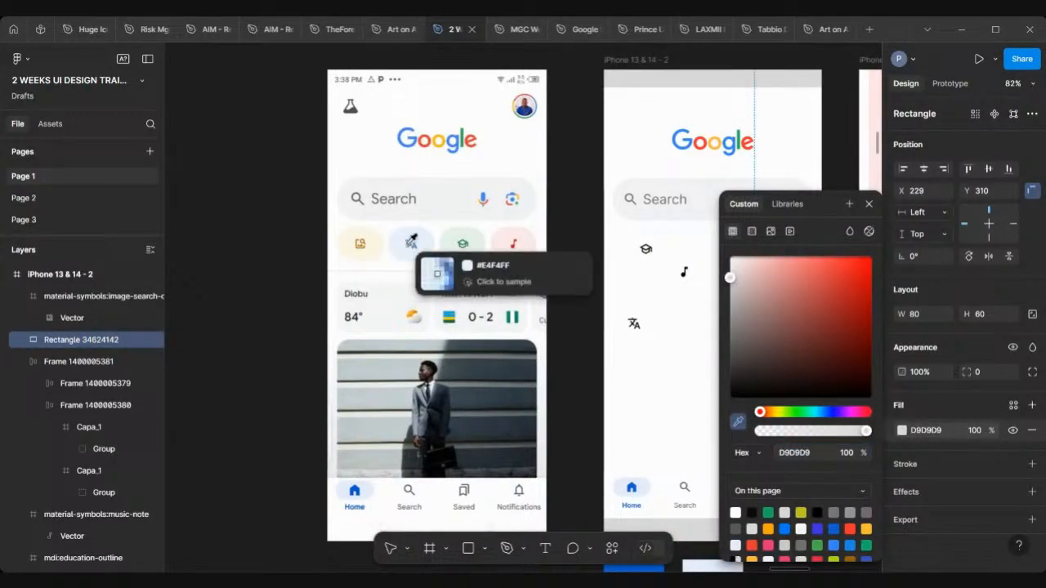
scroll(384, 242, "up", 4)
left_click(337, 245)
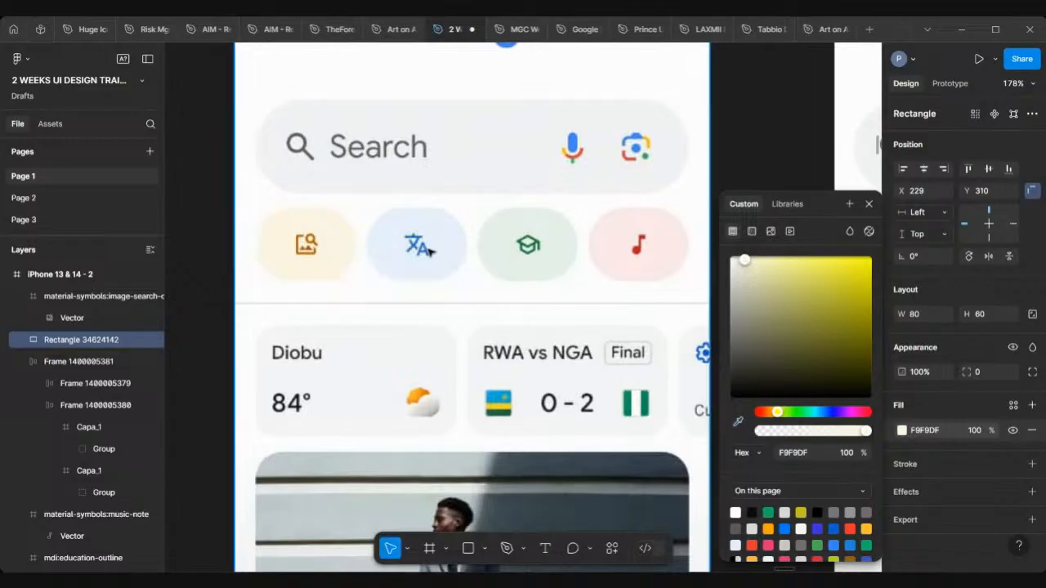
scroll(429, 251, "down", 4)
scroll(431, 252, "right", 5)
scroll(434, 254, "up", 6)
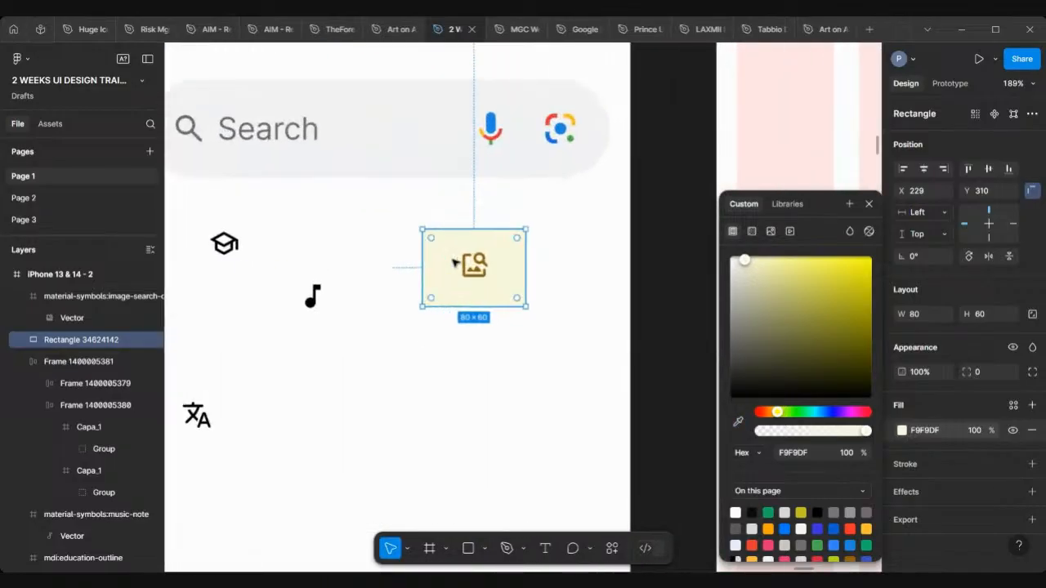
left_click(869, 204)
Step: Select the yellow rectangle together with its image-search icon and wrap them in an auto layout frame
scroll(468, 266, "down", 5)
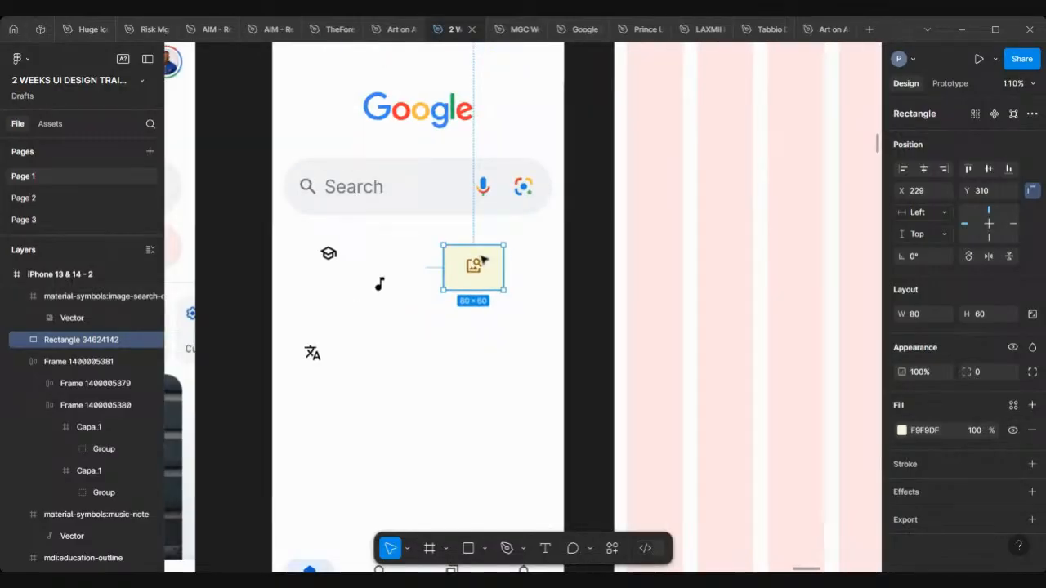
left_click(595, 242)
left_click_drag(588, 239, 421, 303)
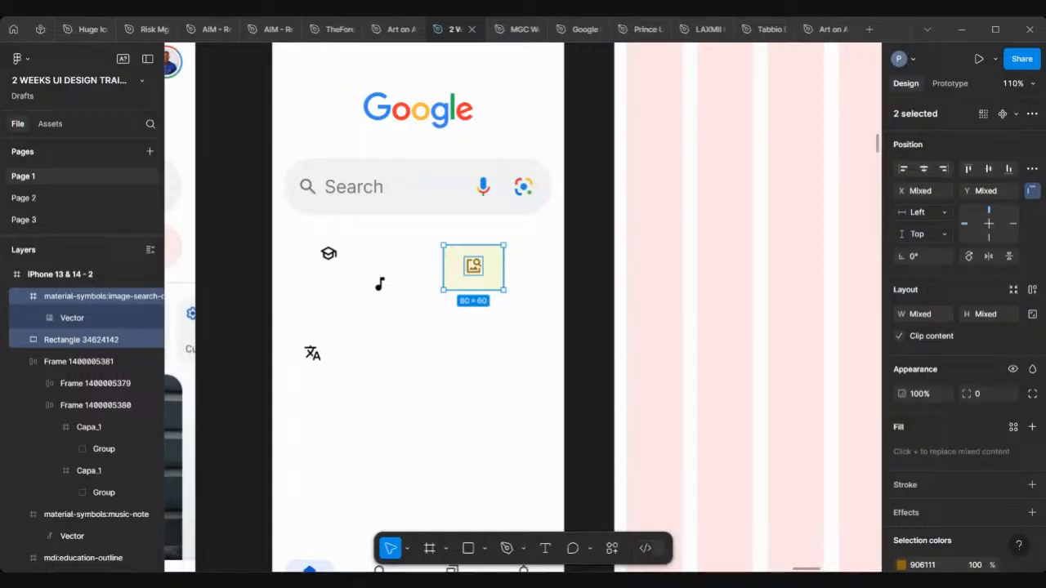
left_click(508, 325)
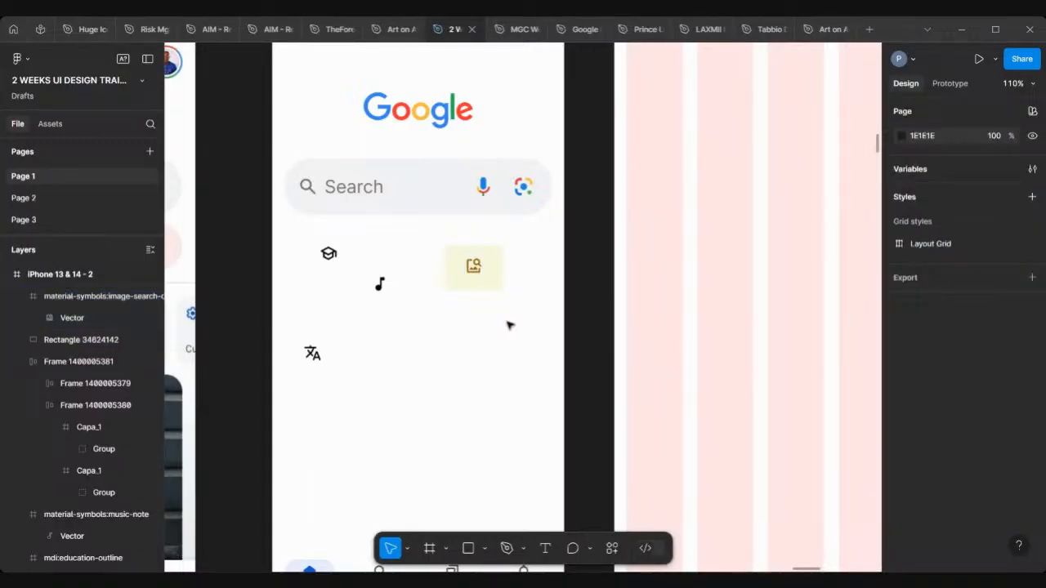
left_click(479, 272)
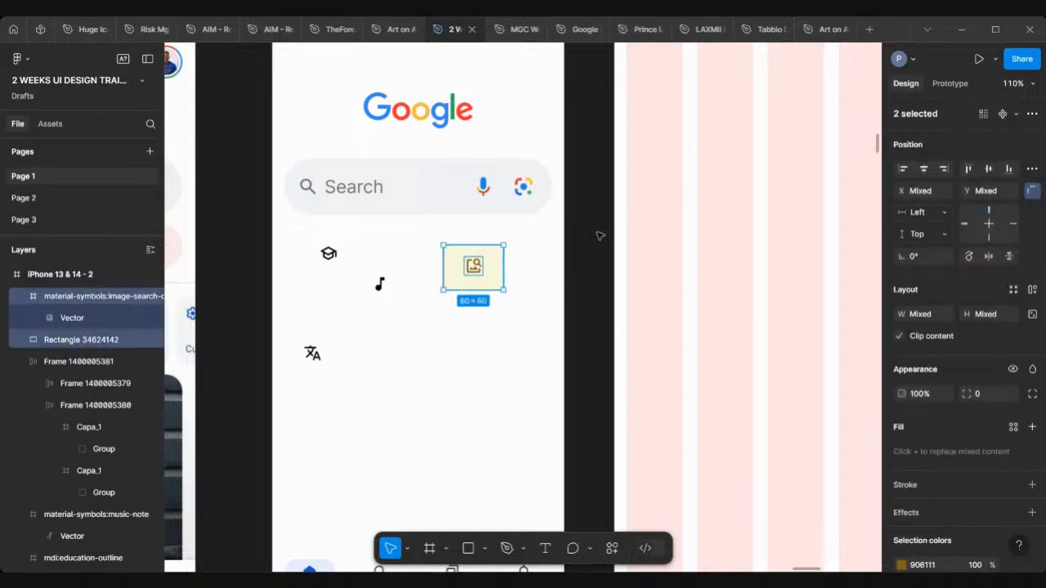
left_click_drag(595, 232, 419, 306)
key("shift+a")
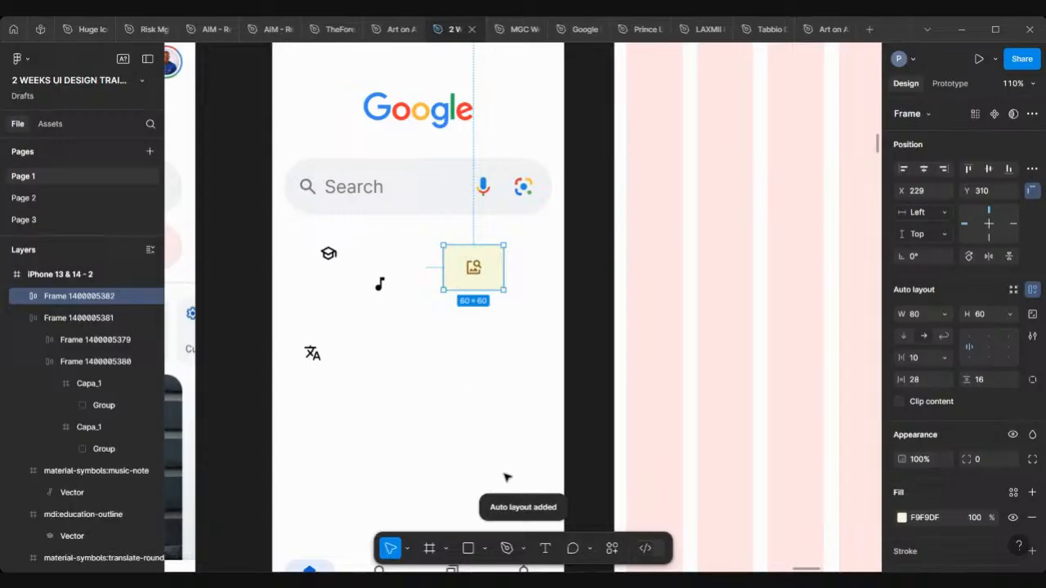
Step: Align the image-search icon to the centre of its auto layout frame
scroll(461, 244, "left", 4)
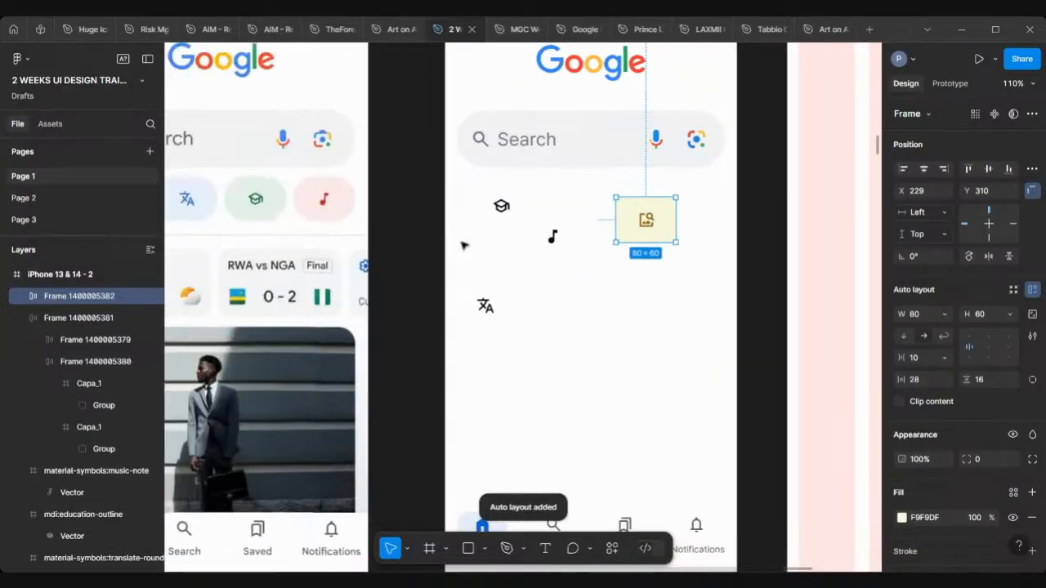
scroll(463, 245, "down", 3)
scroll(548, 235, "up", 3)
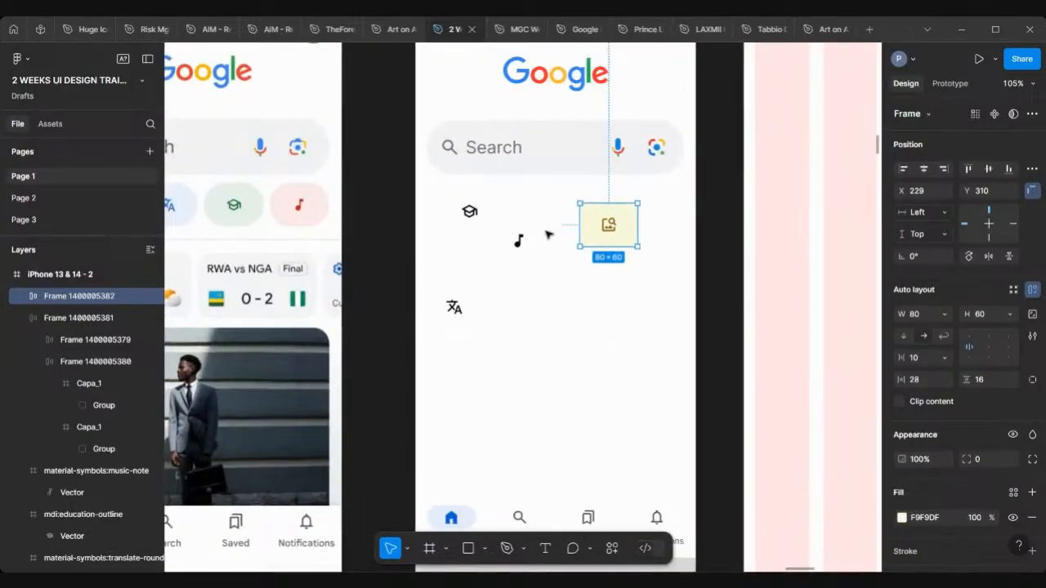
scroll(555, 235, "left", 2)
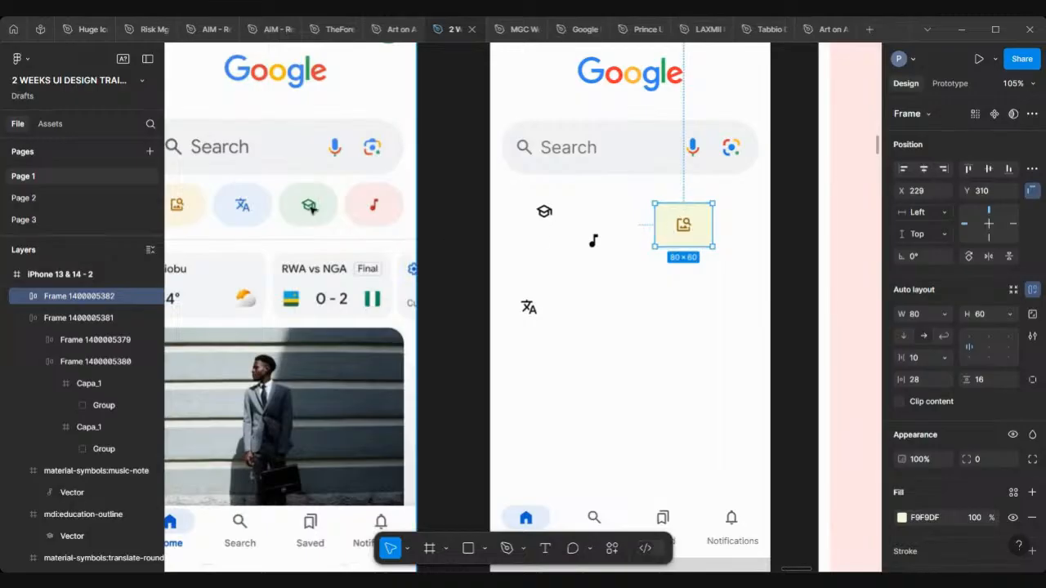
scroll(768, 236, "up", 5)
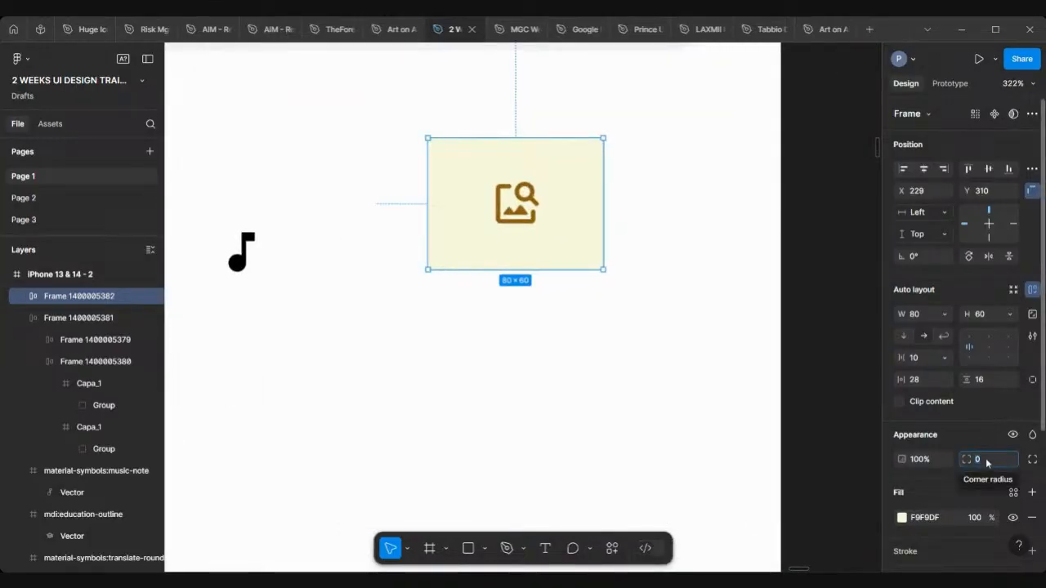
left_click(572, 203)
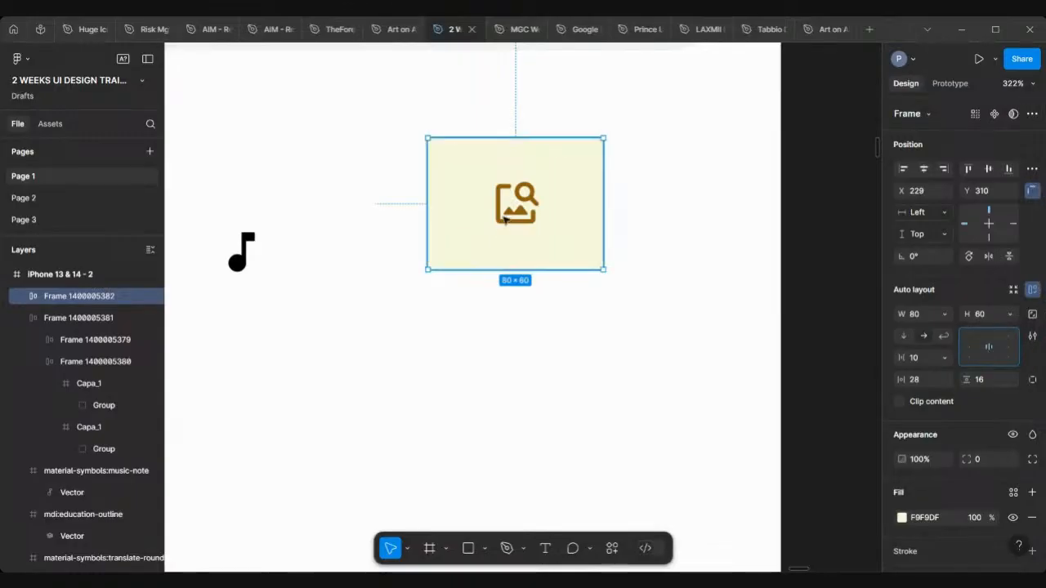
Step: Widen the yellow icon frame to 90 to test the centring and set its width back to 80
left_click_drag(604, 203, 626, 219)
left_click(922, 315)
type("90")
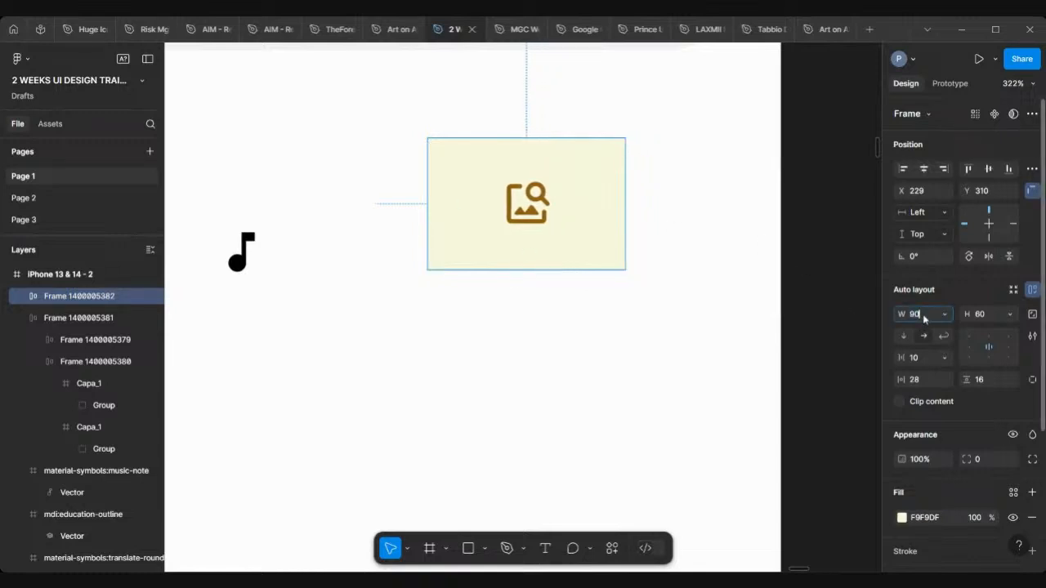
key("Return")
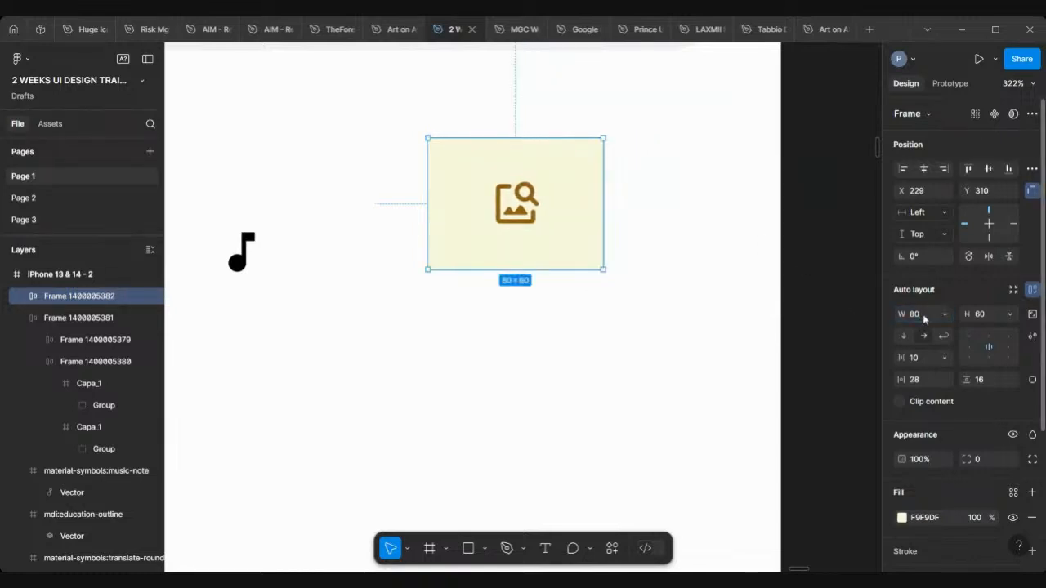
Step: Round the yellow icon frame's corners, trying a radius of 24 and settling on 32
left_click(983, 464)
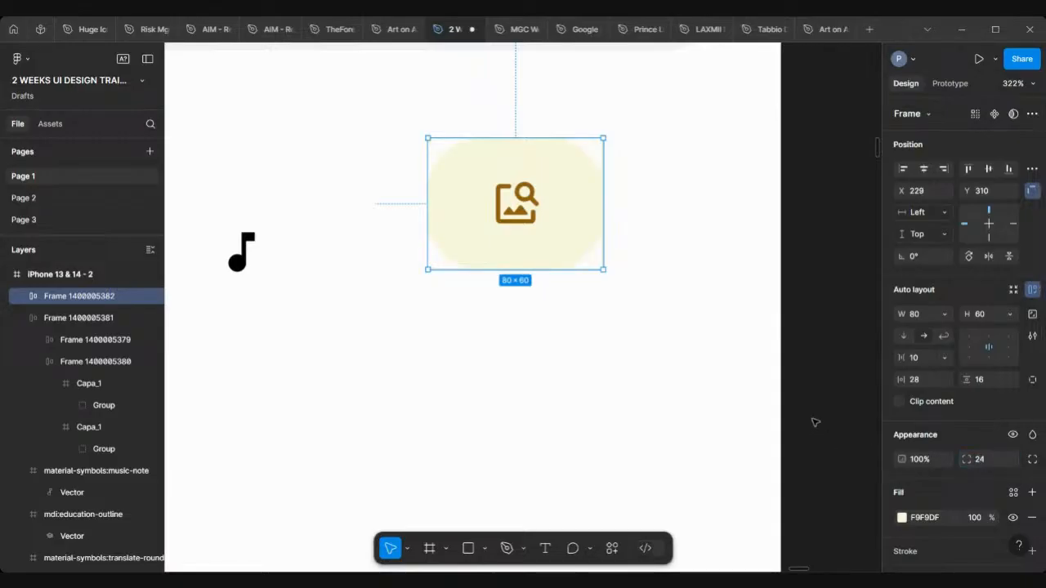
left_click(991, 463)
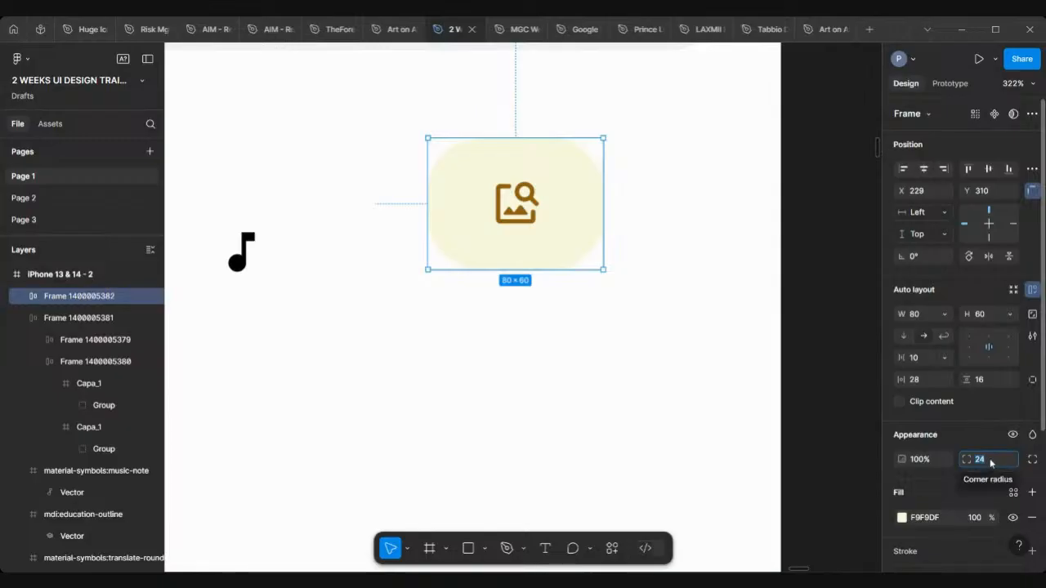
type("32")
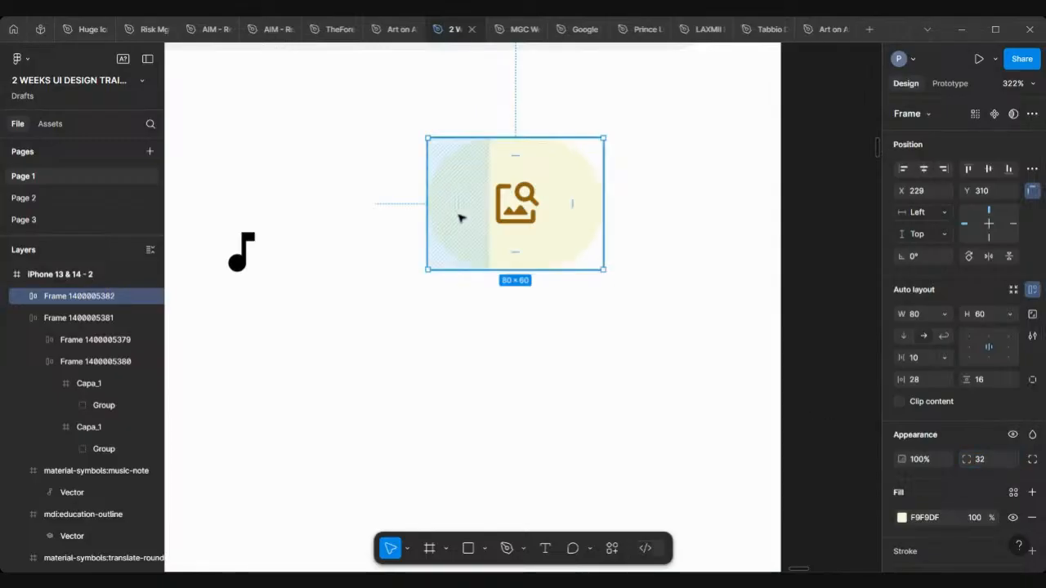
scroll(460, 217, "down", 10)
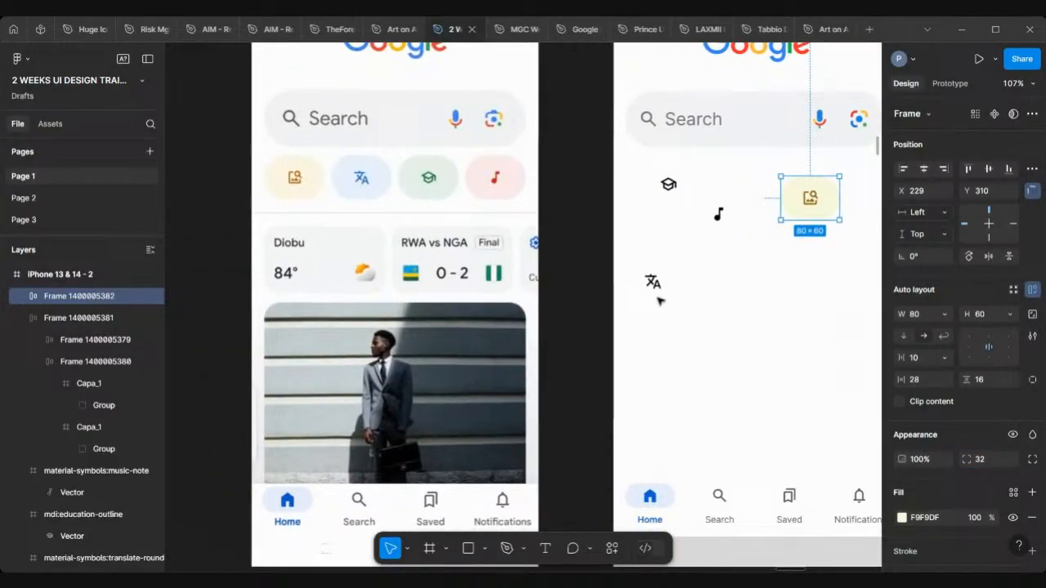
Step: Move the graduation-cap icon beside the translate icon, and place the yellow pill below the search bar with a duplicate at X 107, Y 290
left_click(751, 307)
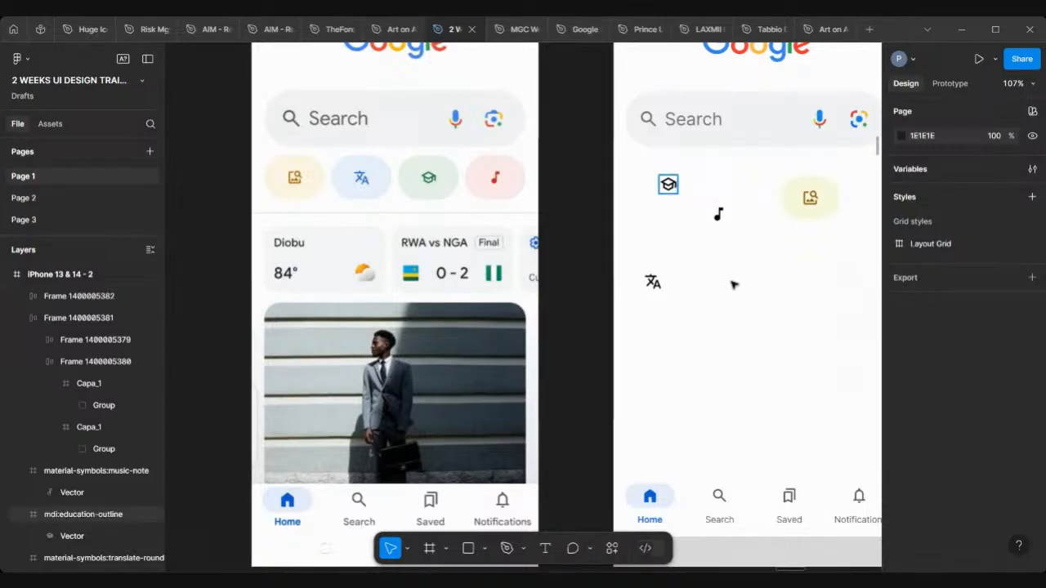
left_click_drag(668, 183, 727, 282)
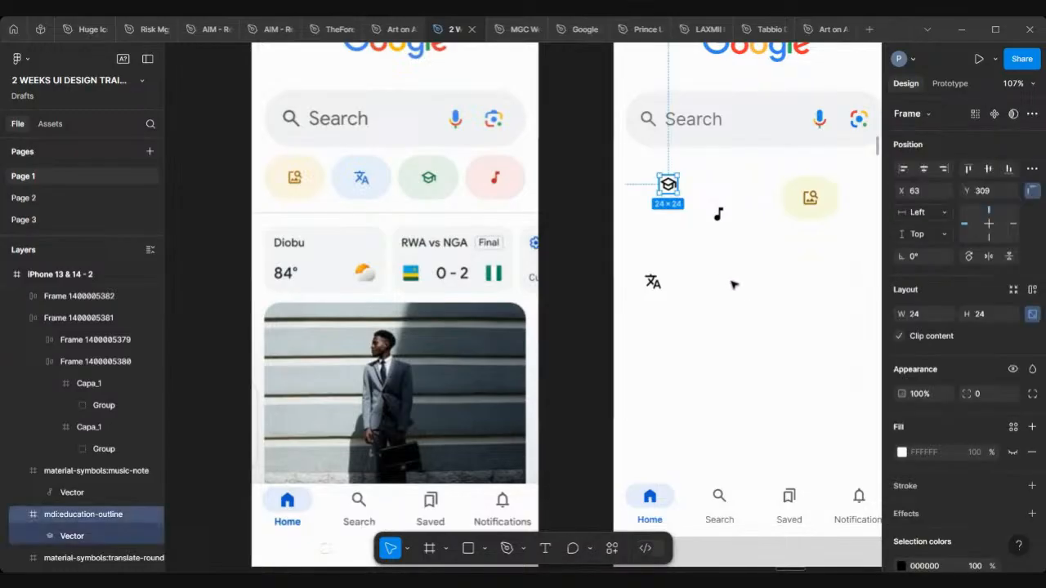
left_click(820, 198)
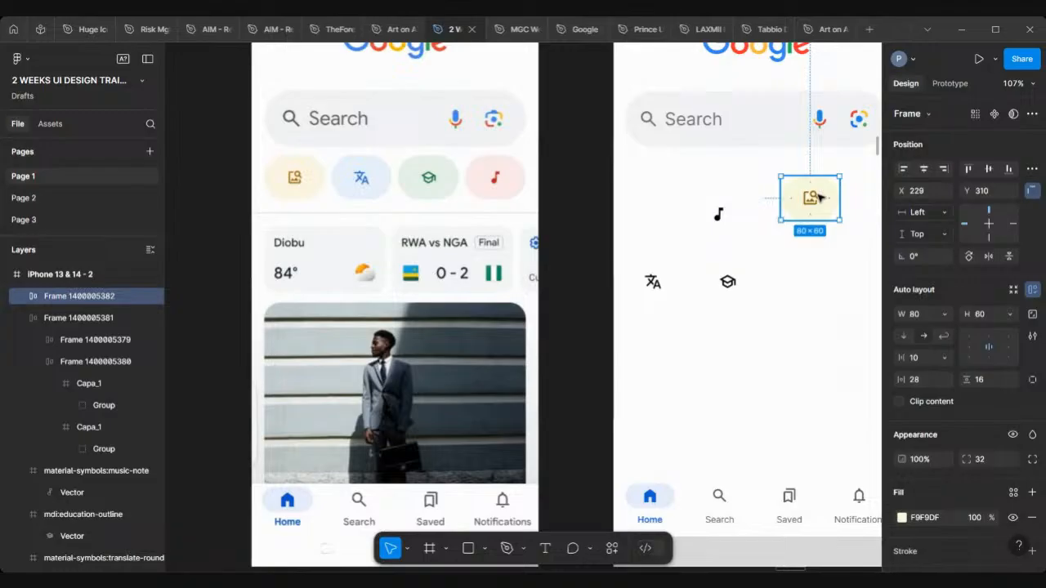
left_click_drag(819, 198, 734, 177)
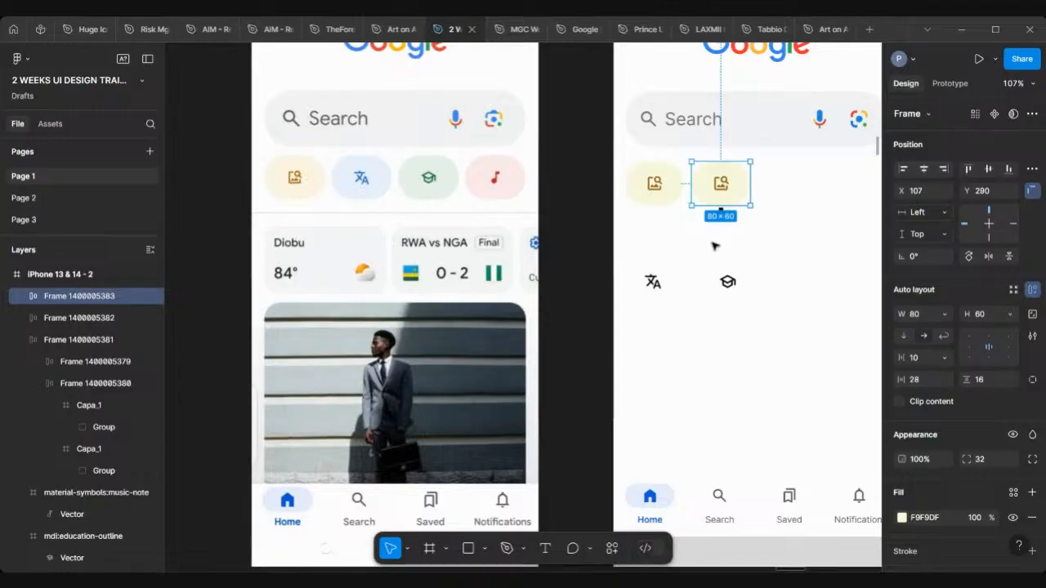
Step: Replace the image-search icon in the duplicated yellow pill with the translate icon
left_click(673, 285)
left_click(652, 284)
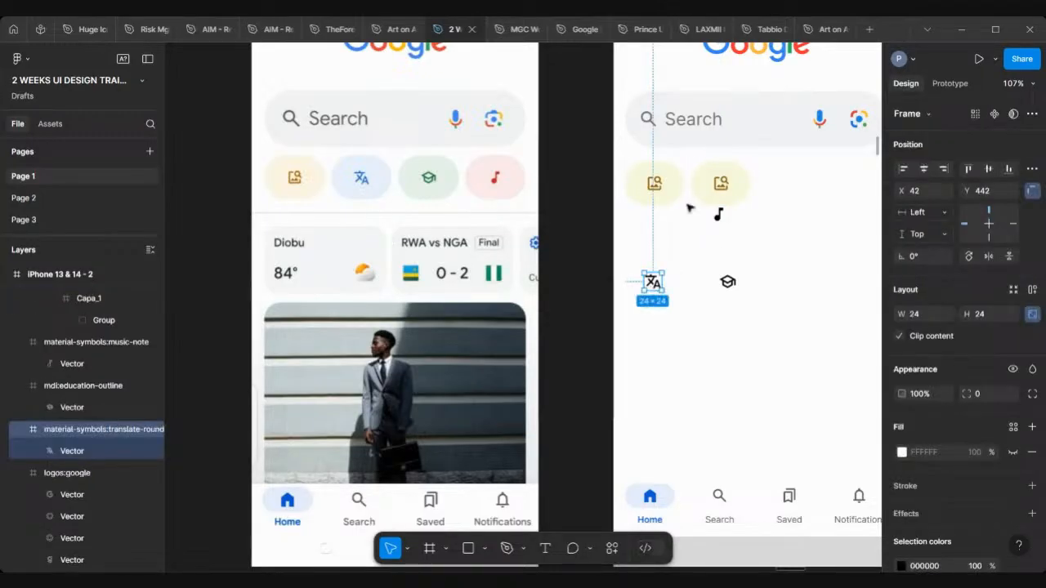
scroll(721, 176, "up", 5)
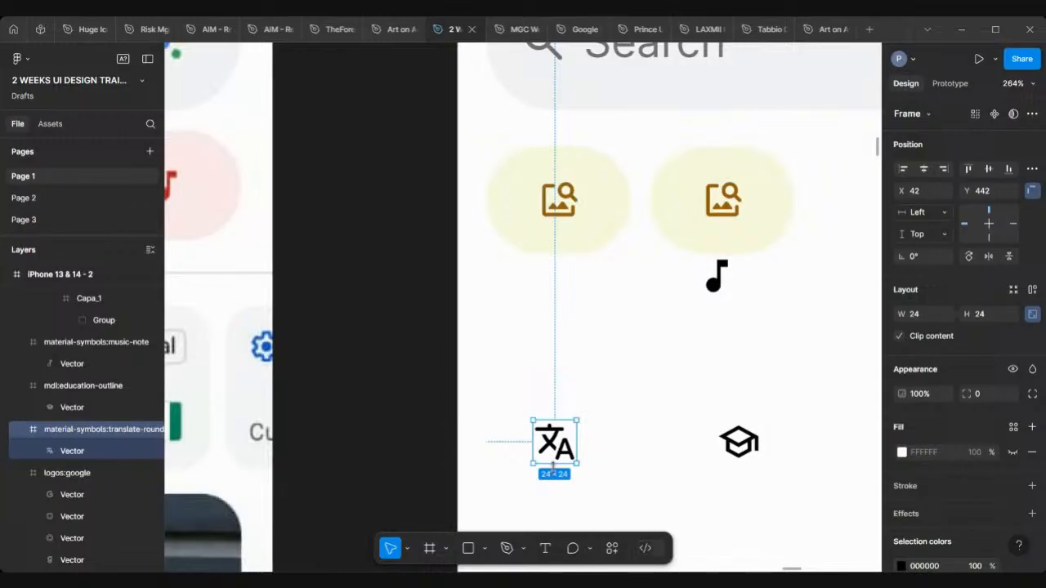
left_click_drag(573, 423, 695, 225)
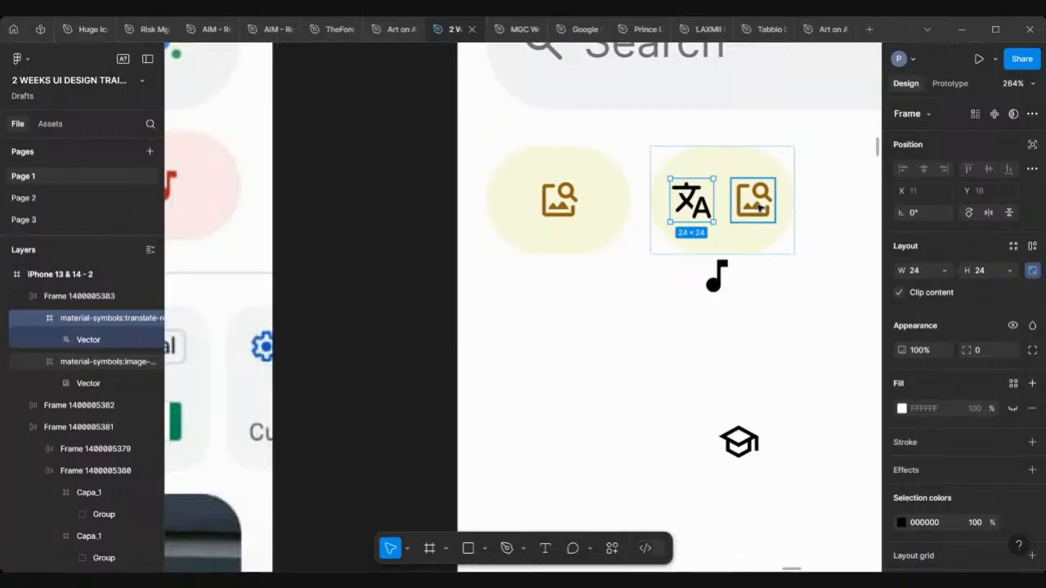
left_click(760, 209)
key("Delete")
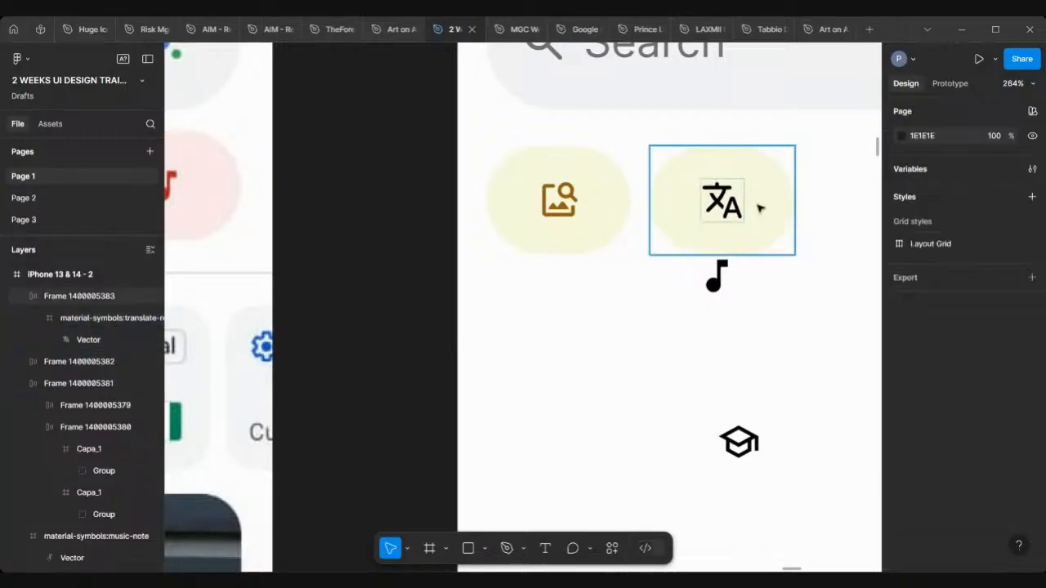
Step: Fill the translate pill with the light blue EAF2FF sampled from the reference screen's translate pill
scroll(760, 209, "down", 5)
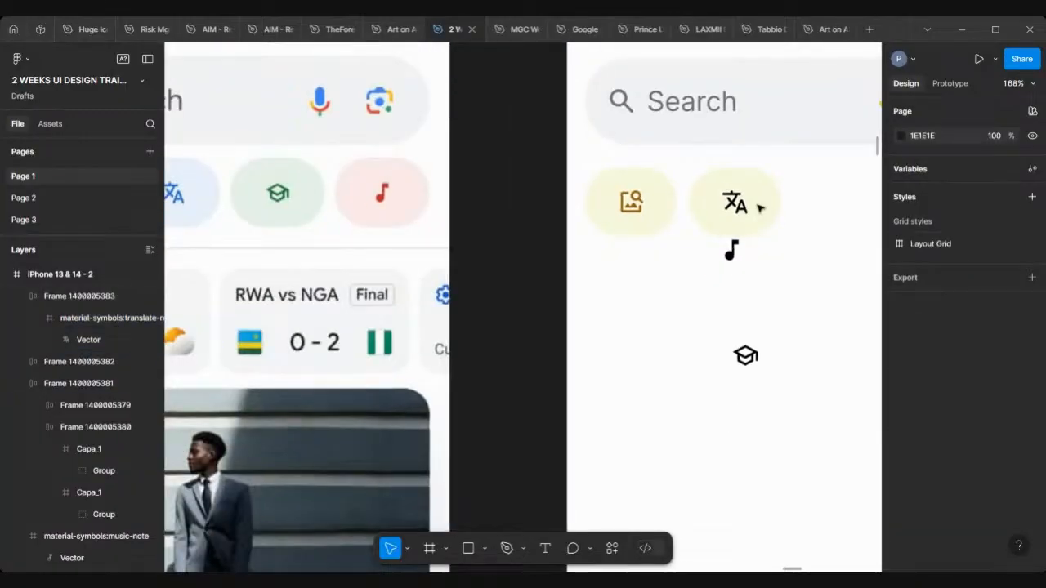
scroll(760, 209, "down", 2)
scroll(736, 211, "right", 3)
scroll(735, 211, "up", 2)
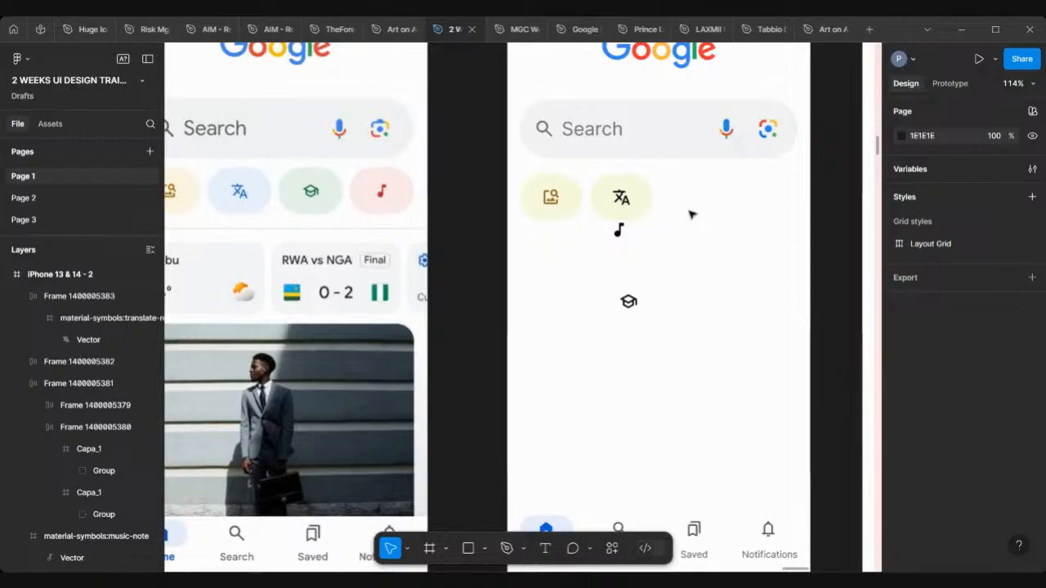
left_click(633, 194)
scroll(634, 195, "left", 3)
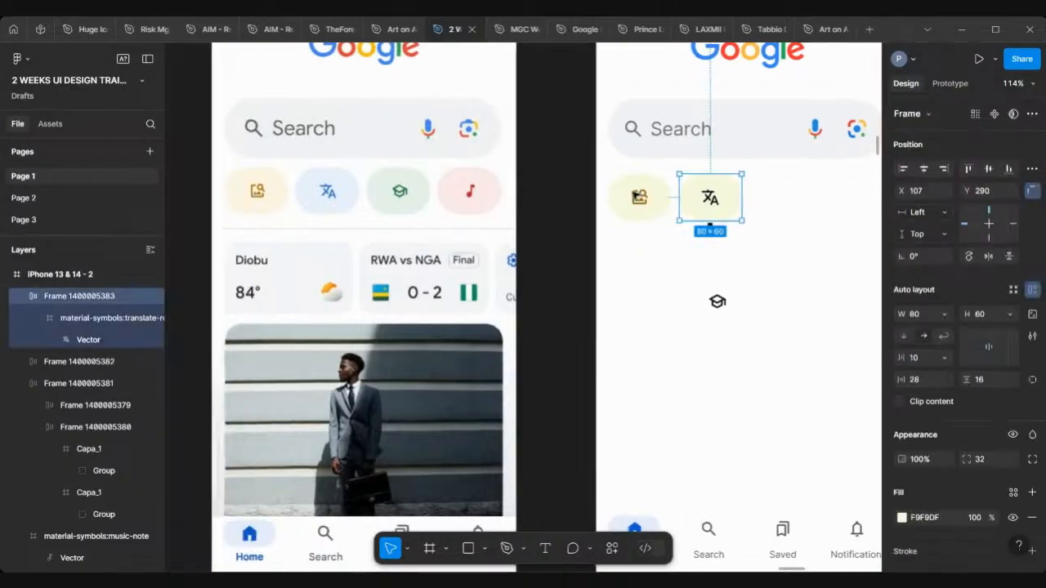
scroll(910, 482, "down", 3)
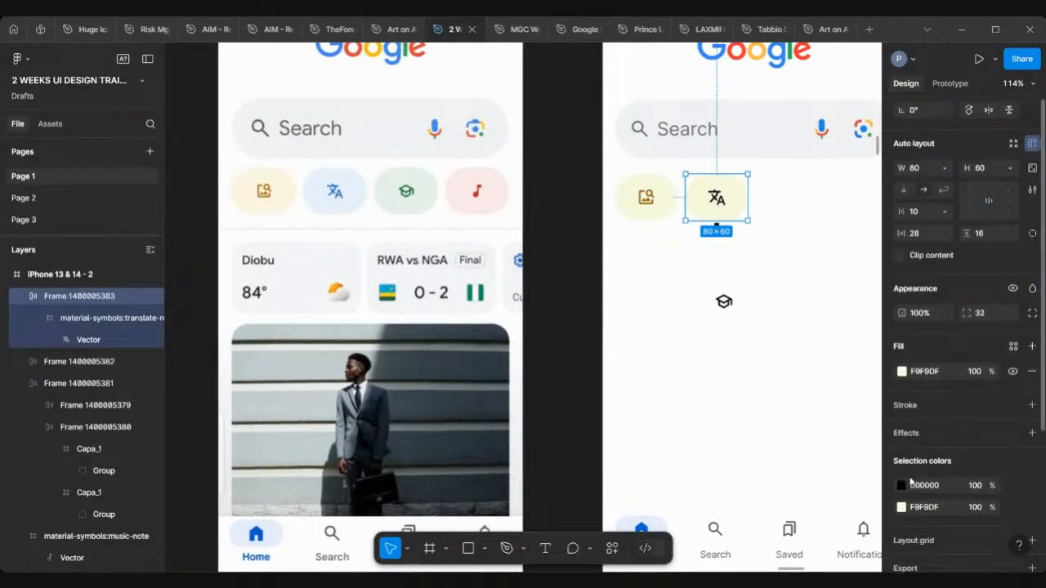
left_click(902, 370)
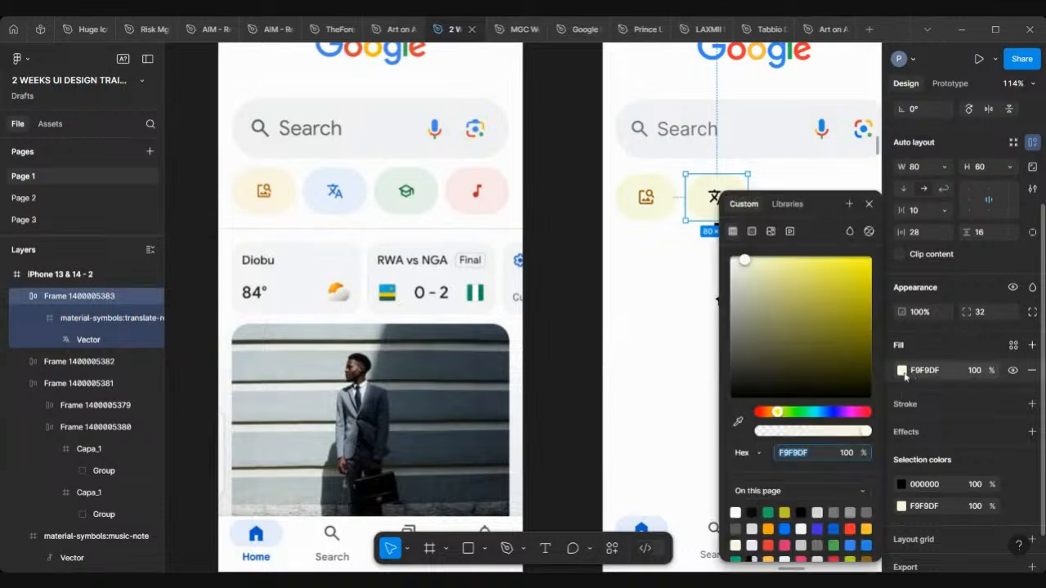
left_click(739, 422)
left_click(358, 180)
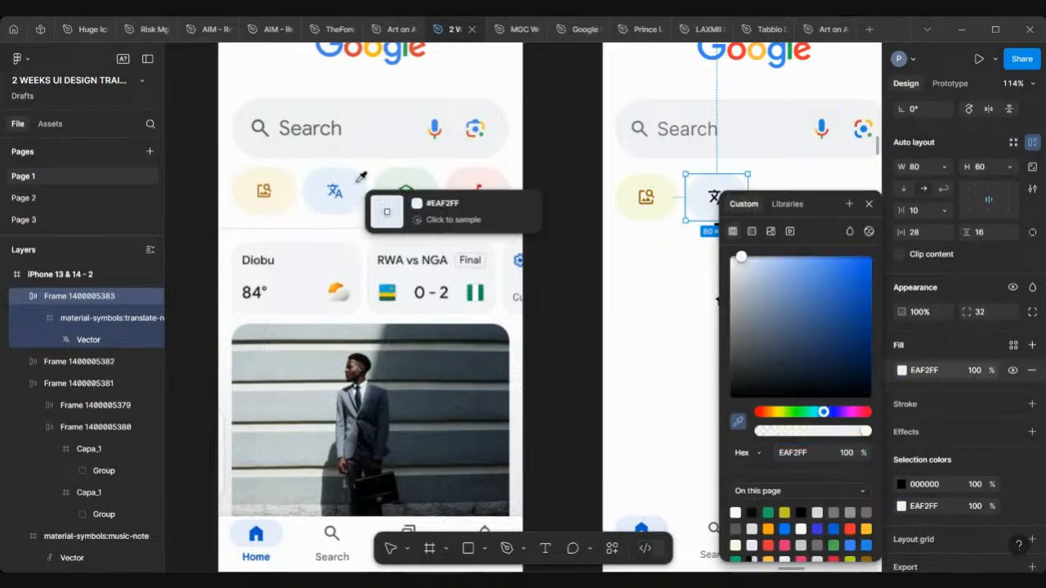
Step: Recolour the translate icon with the blue 4169B1 sampled from the reference screen's translate icon
scroll(661, 261, "right", 5)
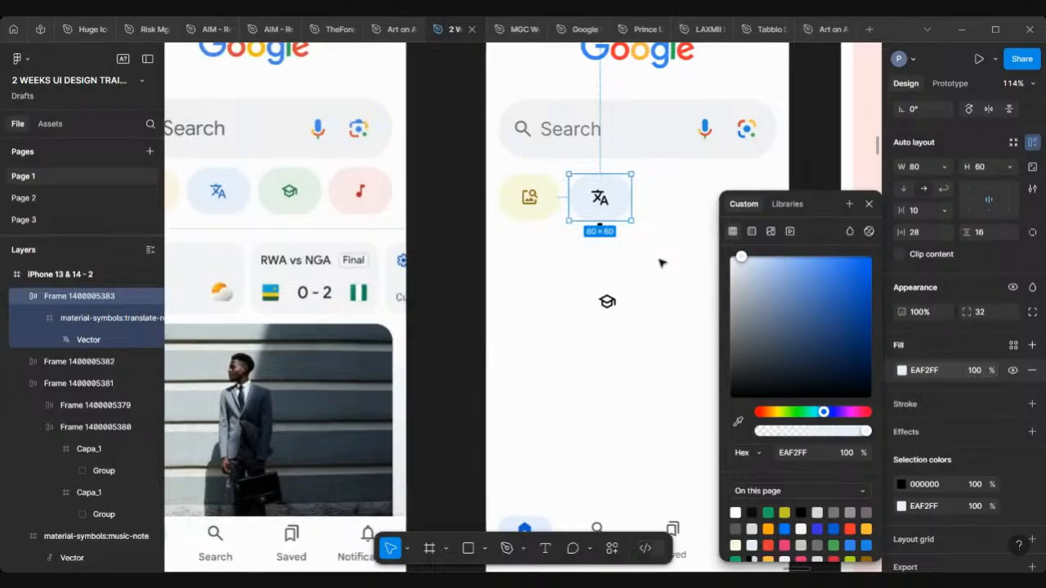
scroll(661, 263, "right", 3)
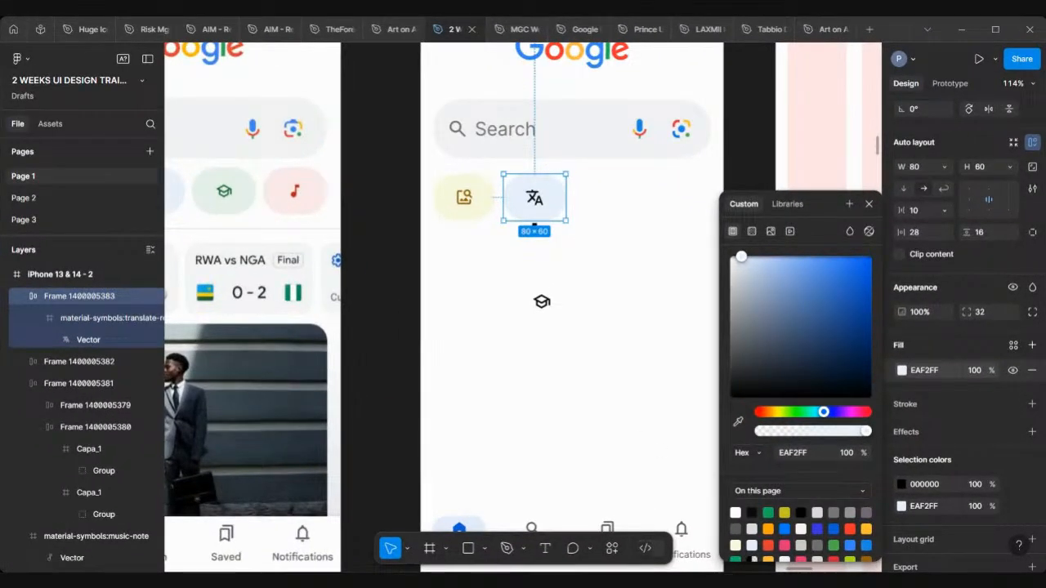
scroll(615, 323, "left", 2)
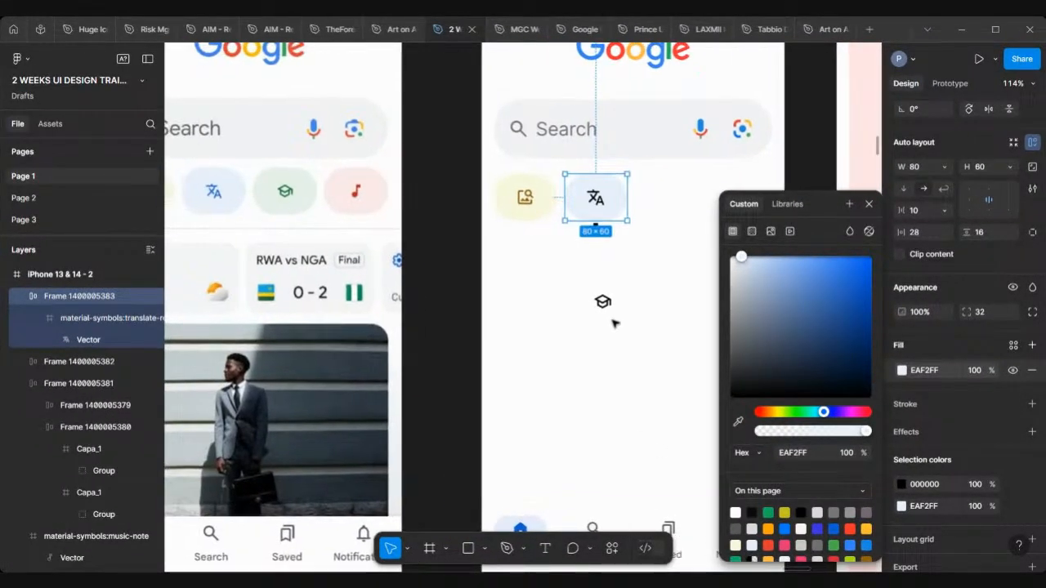
scroll(613, 278, "down", 2)
scroll(577, 150, "up", 5)
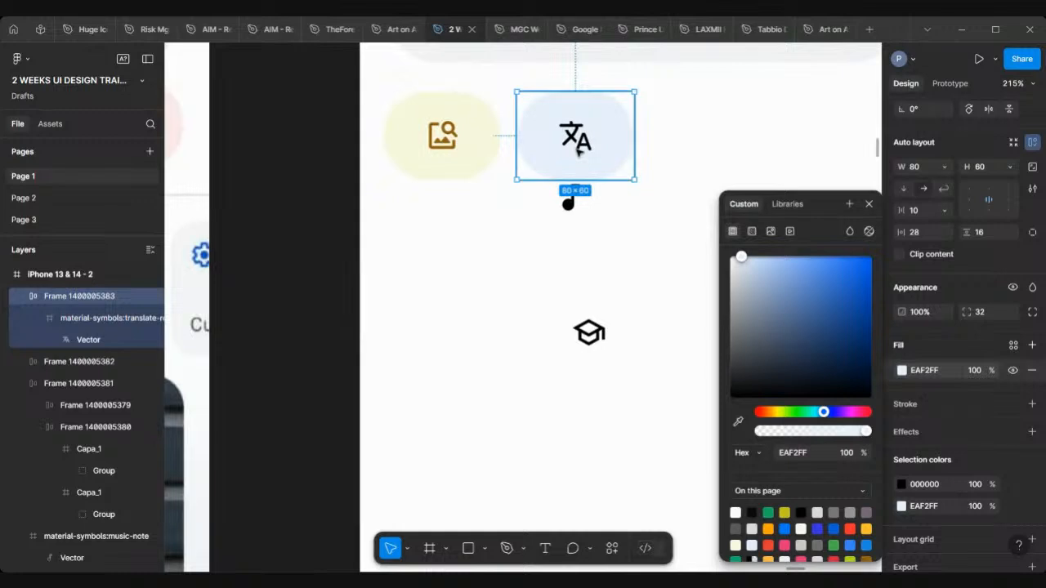
left_click(576, 137)
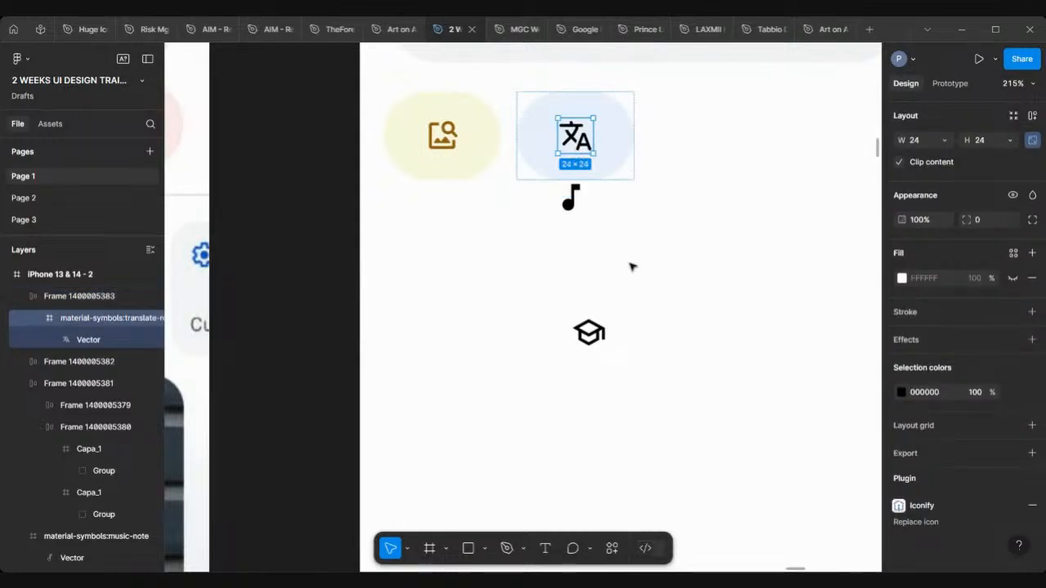
scroll(630, 266, "down", 5)
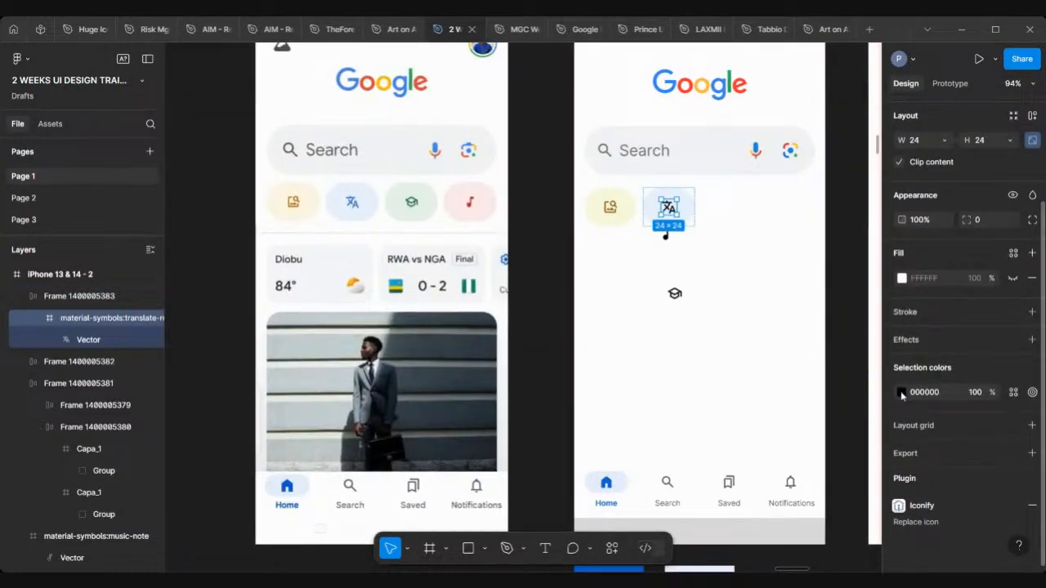
left_click(902, 393)
left_click(738, 423)
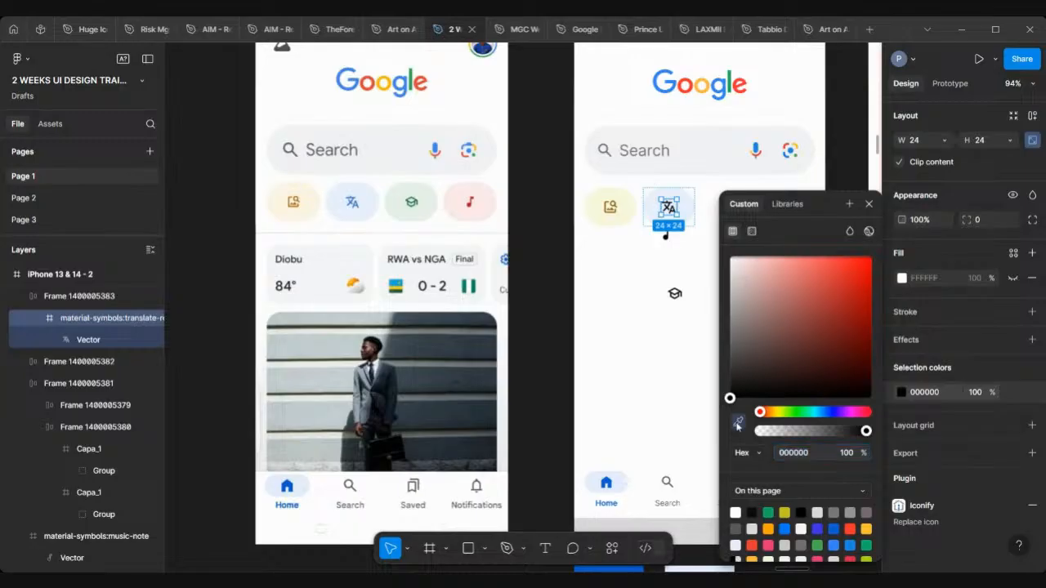
scroll(355, 187, "up", 3)
scroll(354, 187, "up", 8)
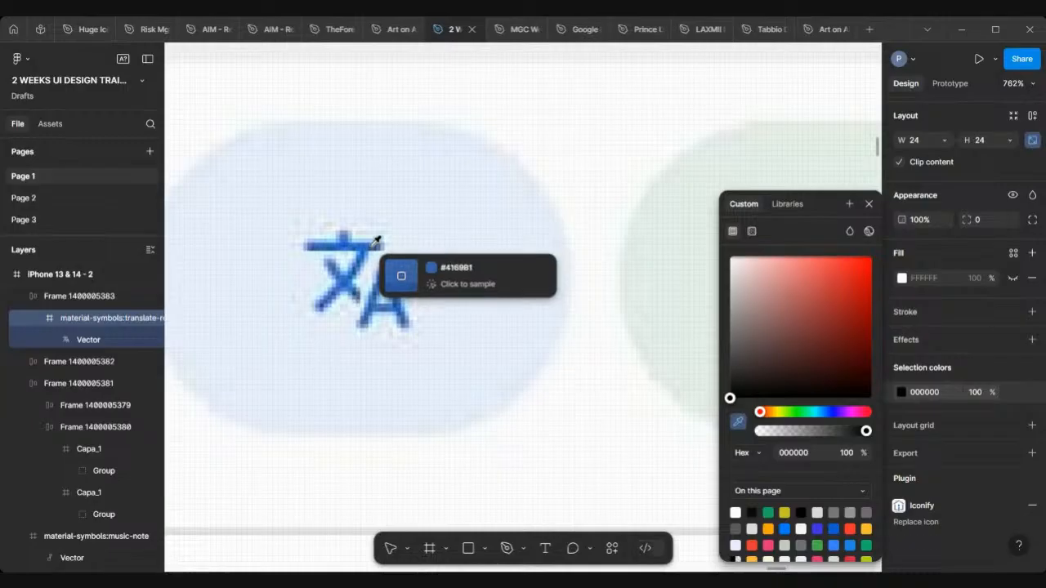
left_click(376, 243)
scroll(372, 249, "down", 10)
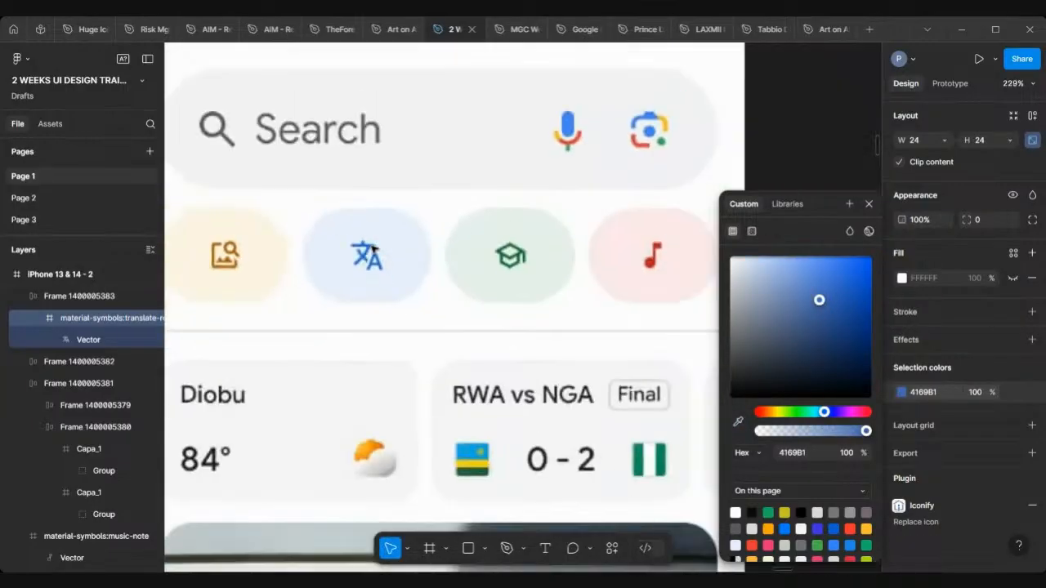
scroll(540, 264, "down", 5)
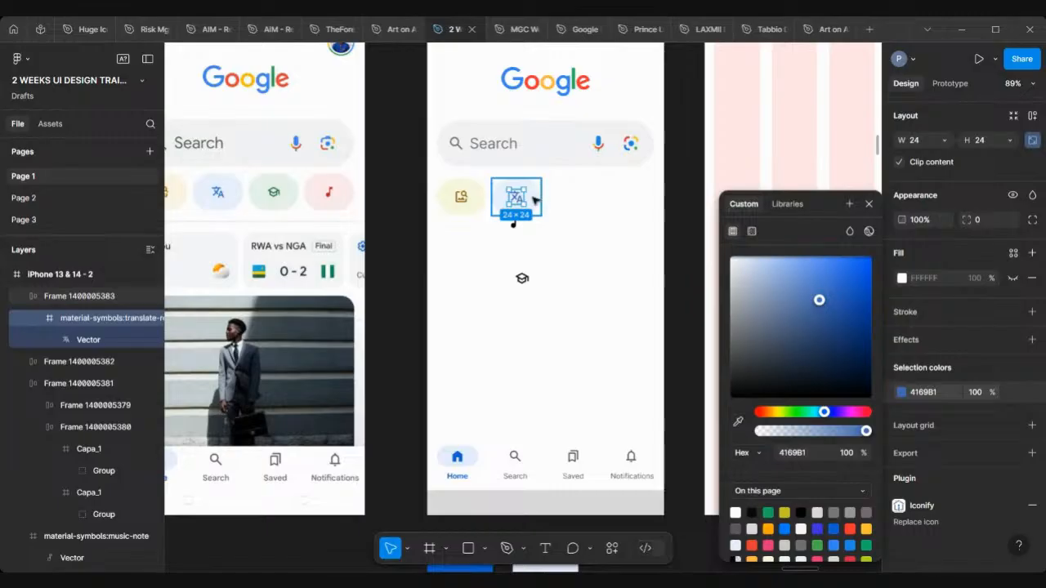
left_click(570, 201)
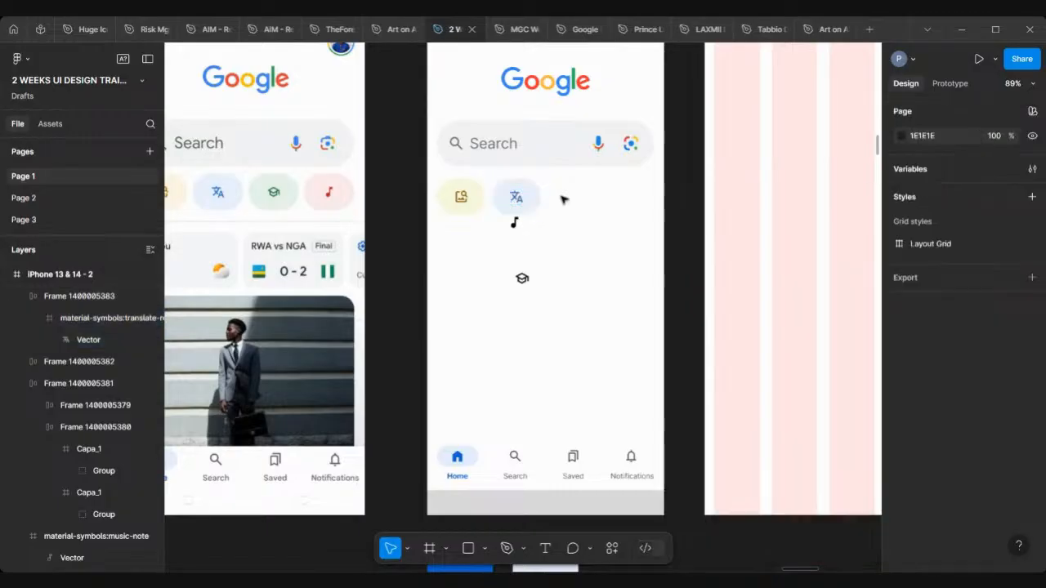
Step: Duplicate the blue translate pill to X 196, Y 290 and replace the copy's translate icon with the graduation-cap icon
left_click(518, 197)
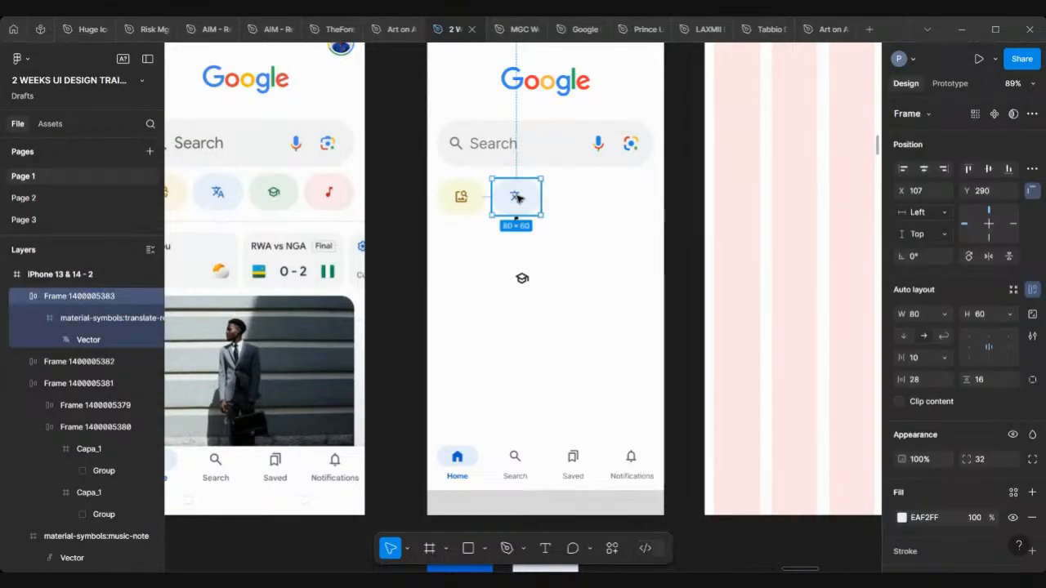
left_click_drag(518, 198, 573, 197)
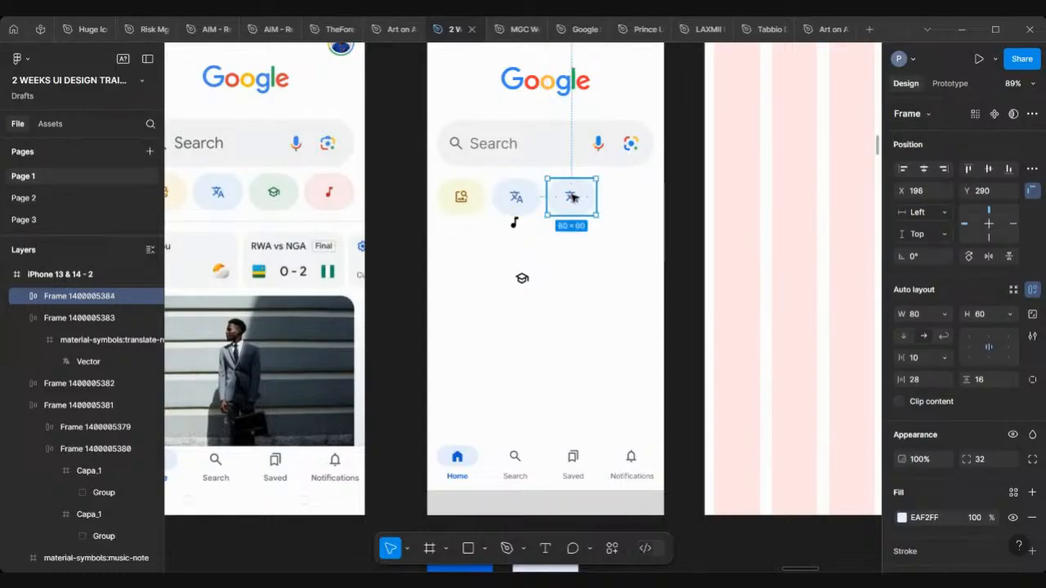
left_click(524, 279)
left_click_drag(548, 250, 562, 204)
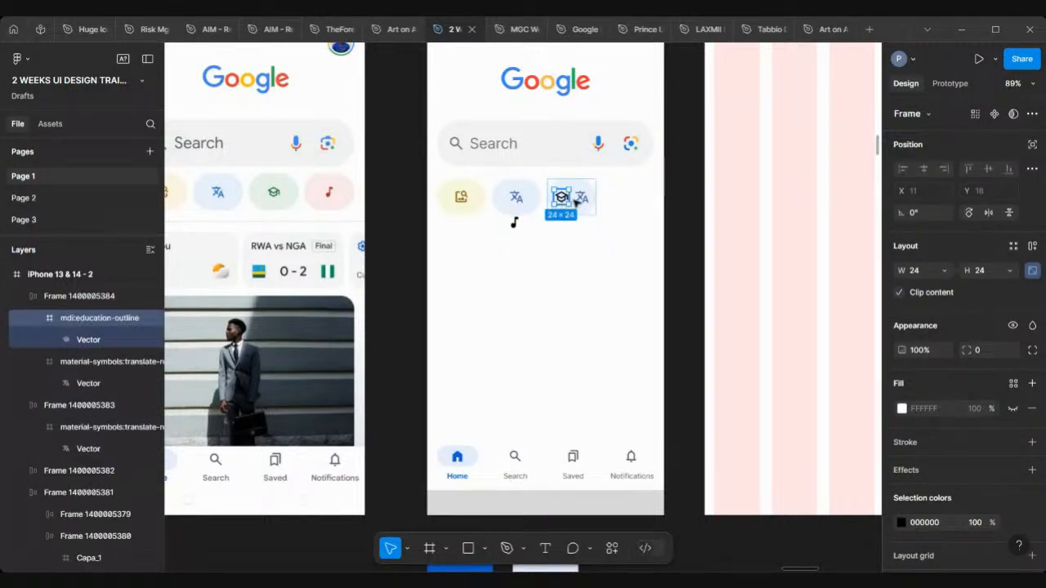
left_click(585, 201)
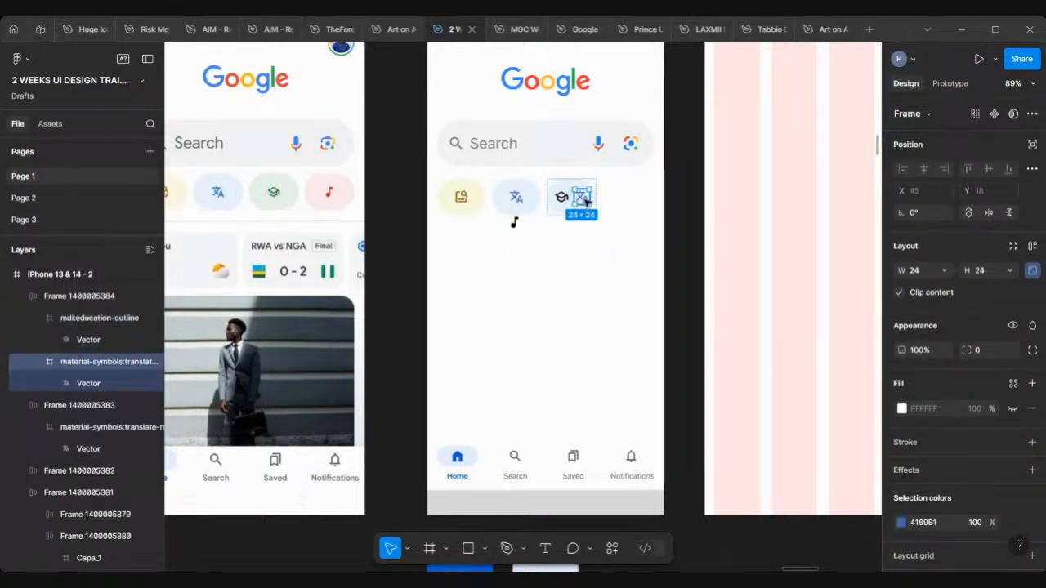
key("Delete")
Step: Recolour the graduation-cap icon with the green 246D3D sampled from the reference screen's matching icon
scroll(579, 203, "left", 2)
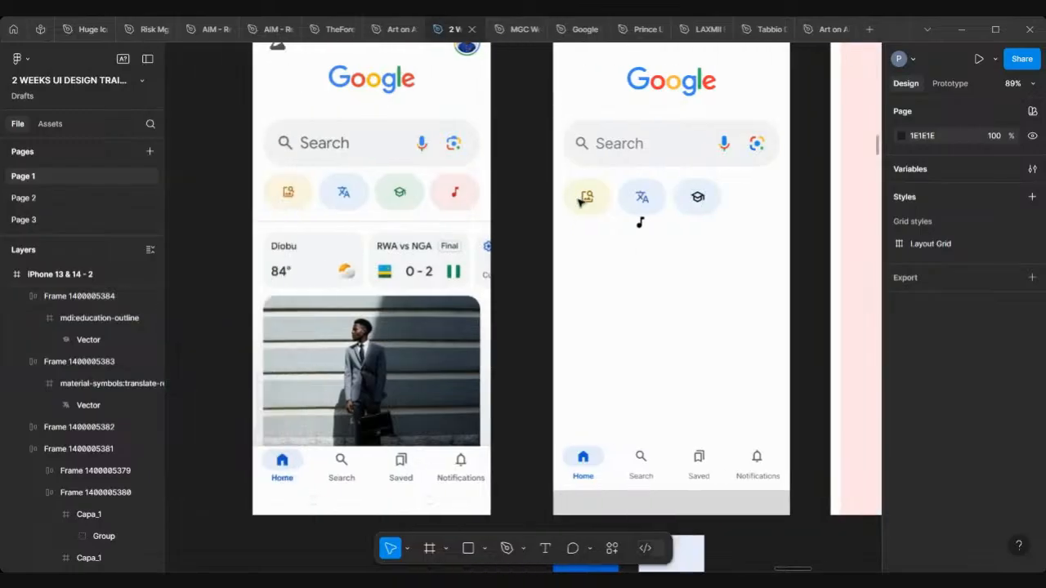
scroll(442, 198, "up", 3)
scroll(441, 199, "right", 4)
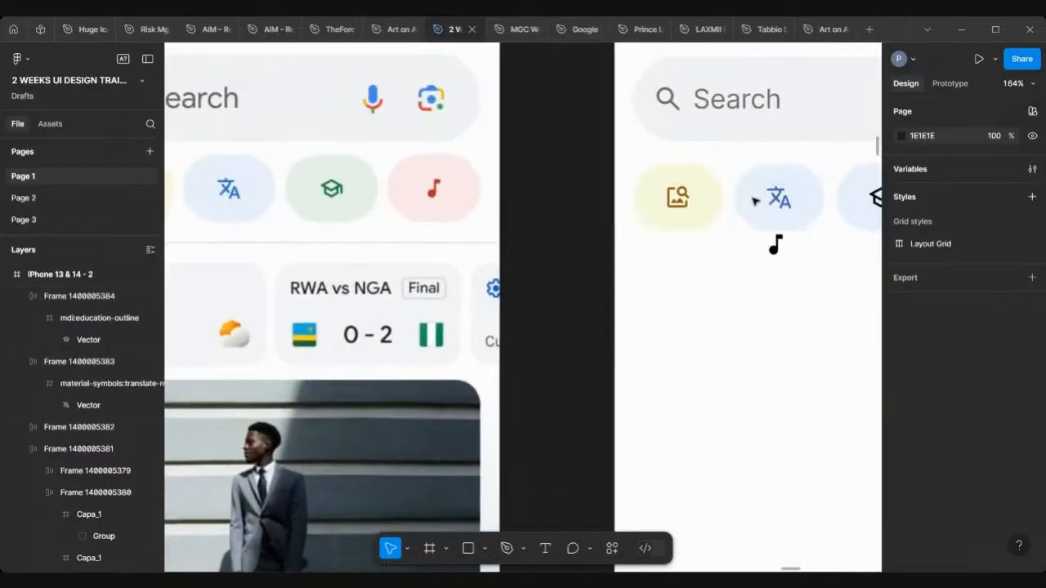
double_click(791, 202)
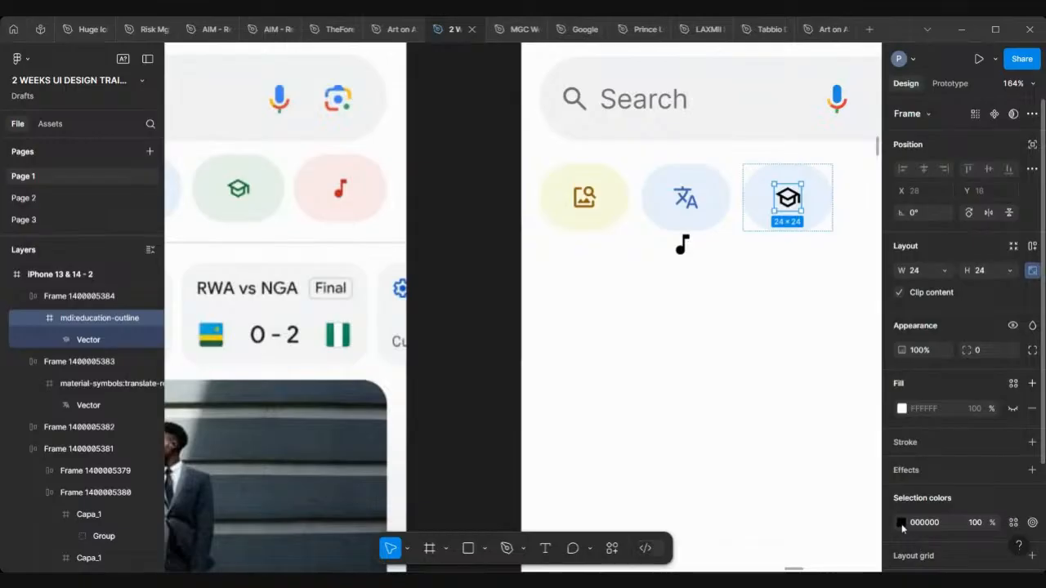
left_click(901, 523)
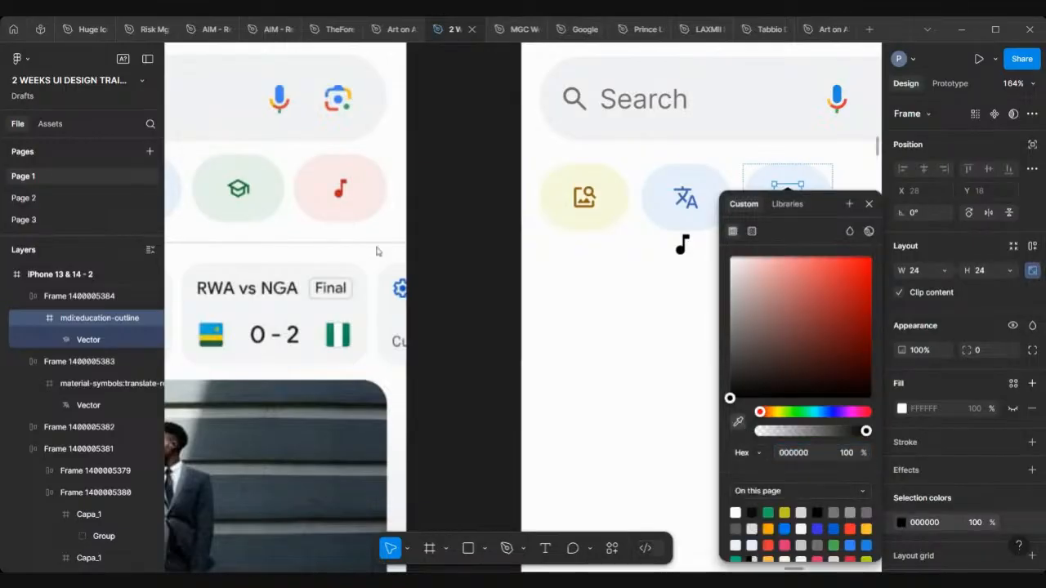
key("i")
scroll(292, 182, "up", 10)
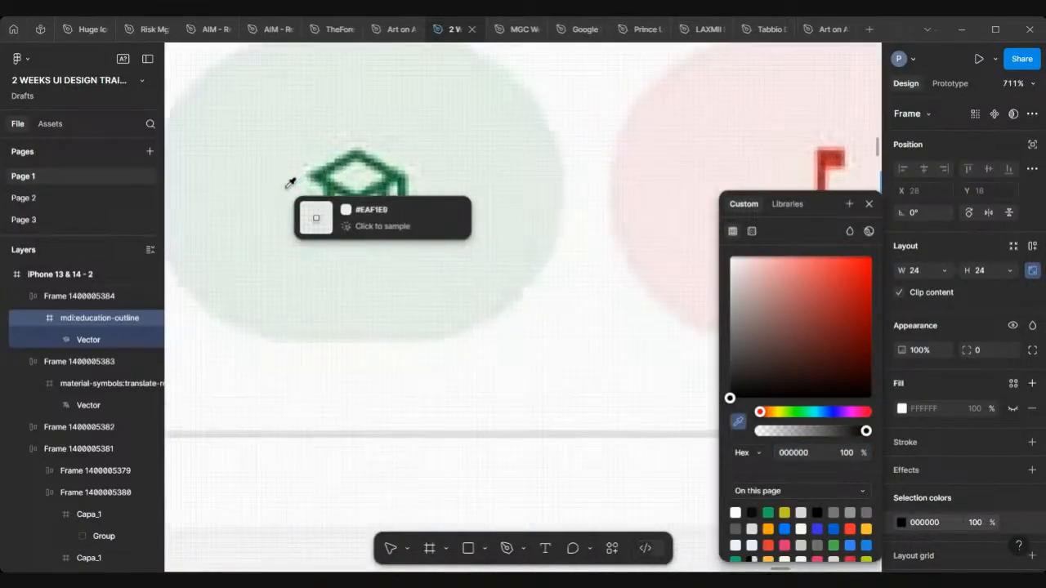
left_click(335, 181)
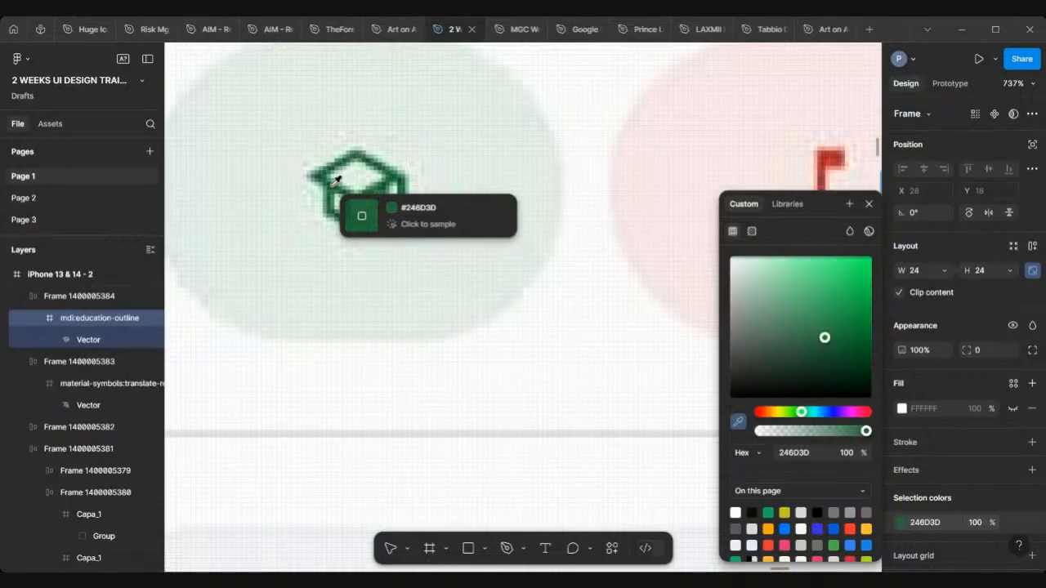
Step: Fill the graduation-cap pill with the light green E7F2E9 sampled from the reference screen's matching pill
scroll(335, 183, "down", 10)
scroll(335, 183, "right", 2)
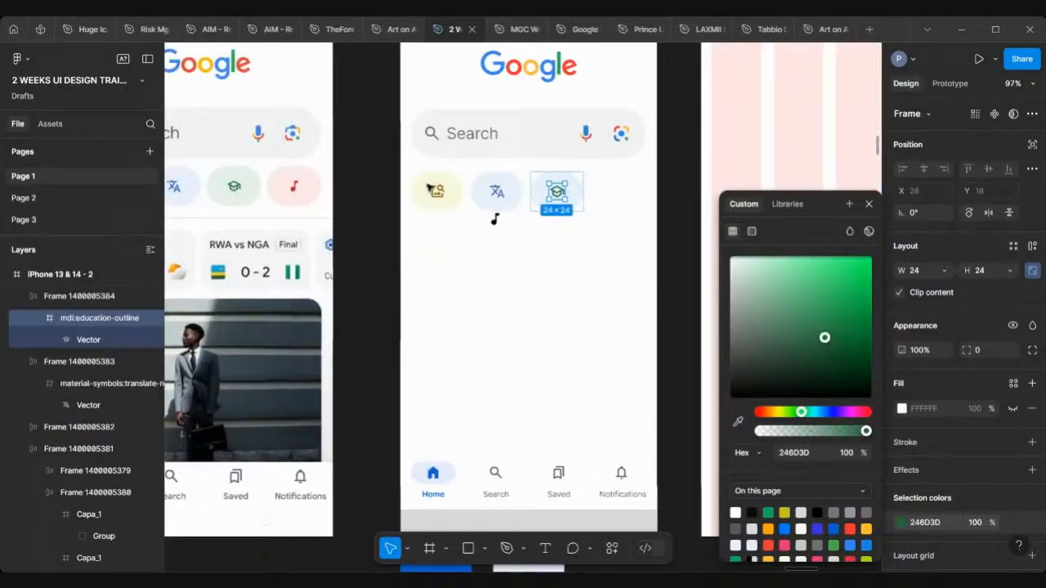
left_click(538, 181)
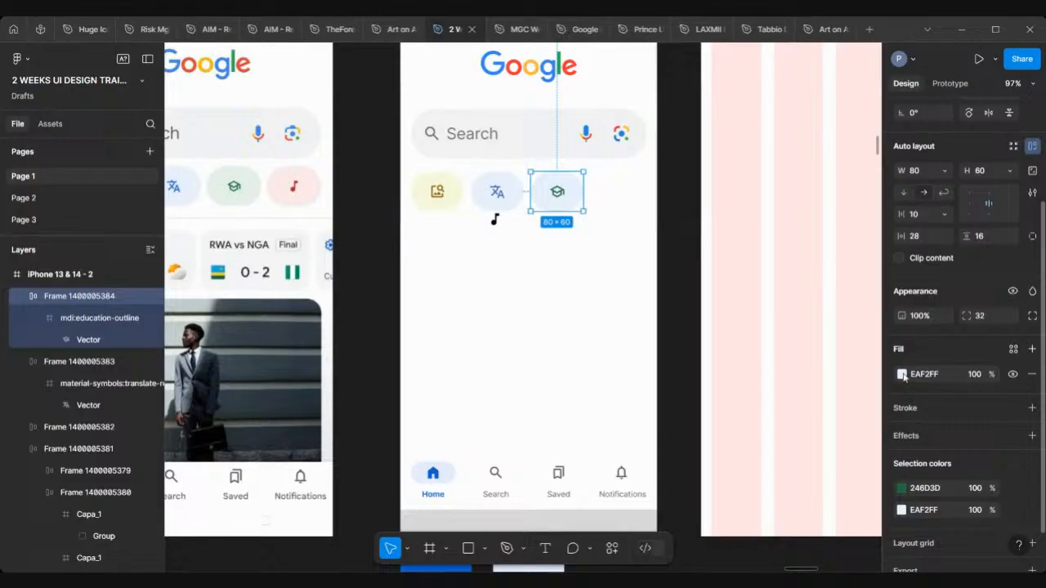
left_click(903, 375)
left_click(738, 422)
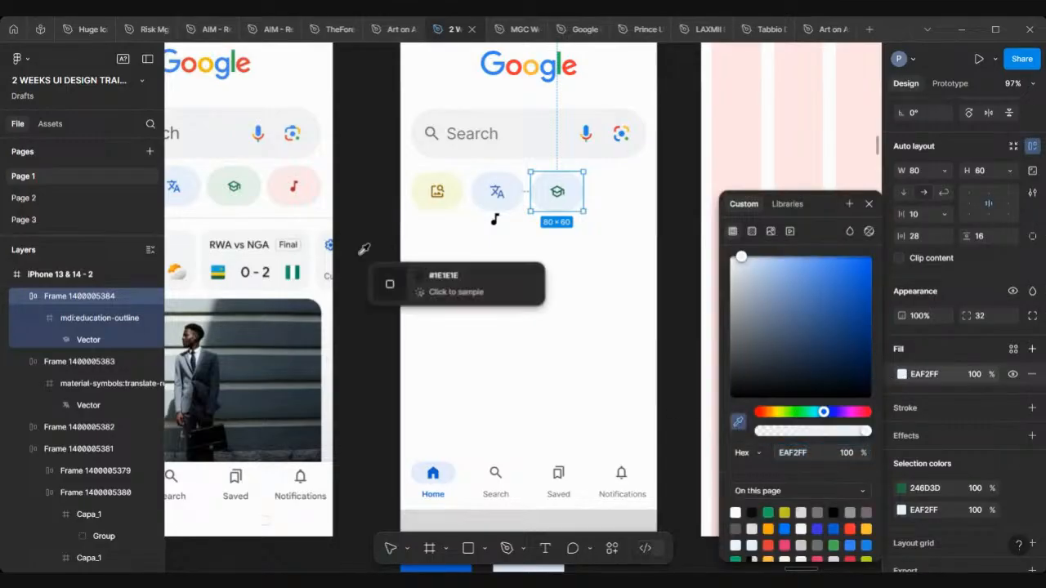
scroll(365, 249, "up", 5)
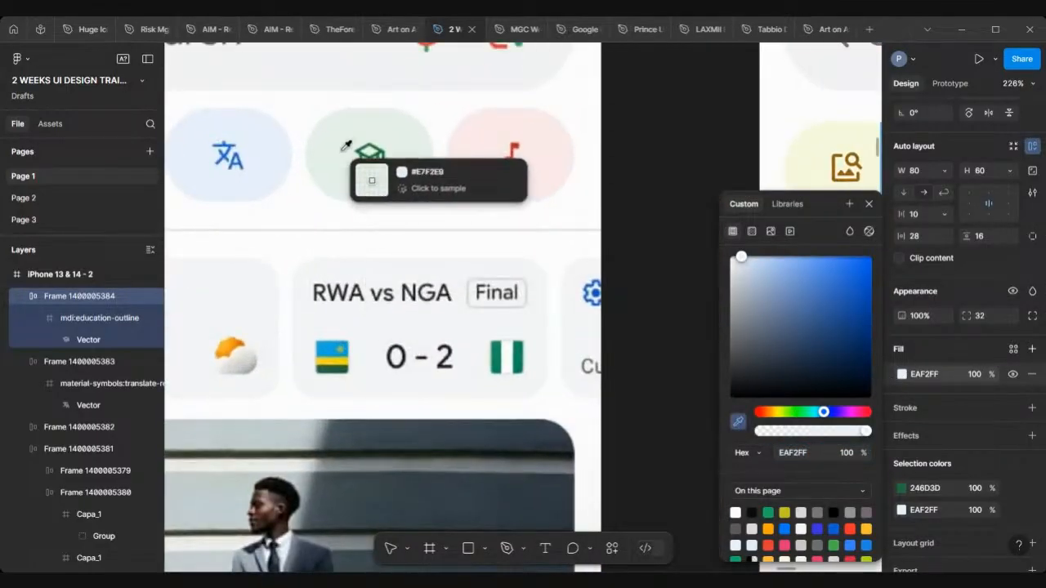
left_click(346, 146)
scroll(464, 158, "down", 5)
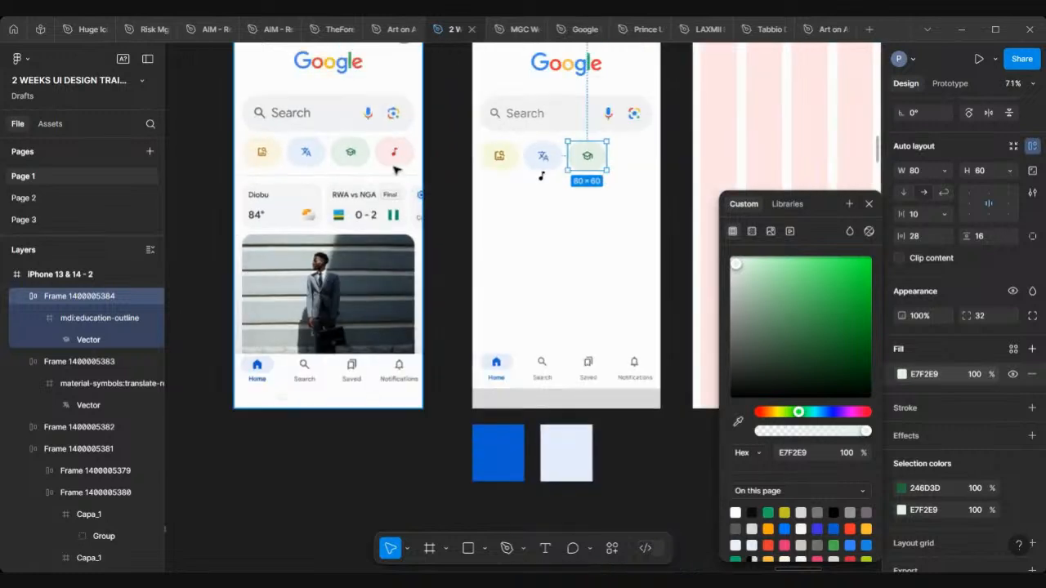
left_click(466, 158)
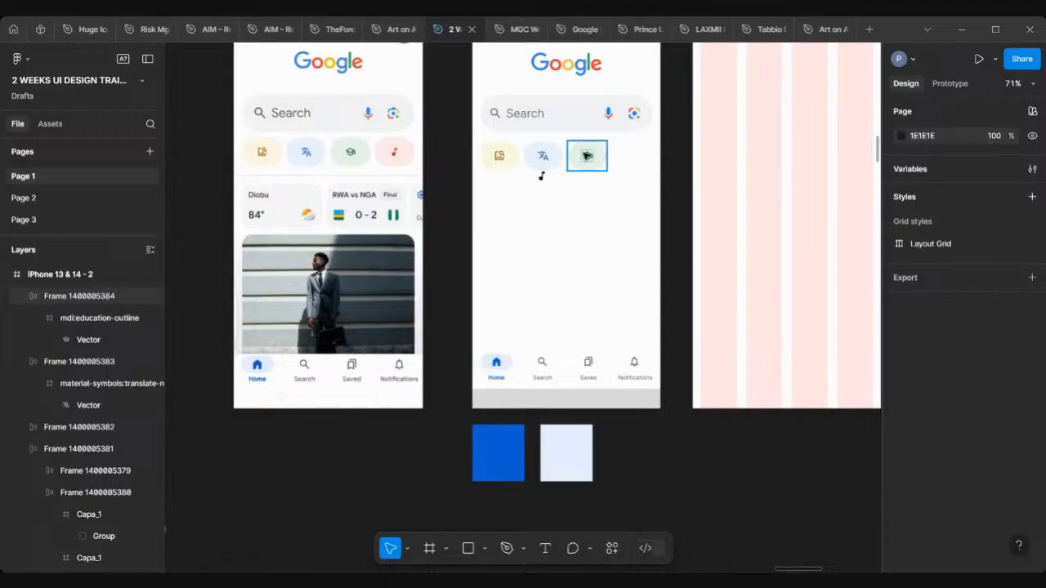
Step: Duplicate the green graduation-cap pill to X 286, Y 290 and replace the copy's cap with the music-note icon
left_click(587, 156)
key("ctrl+d")
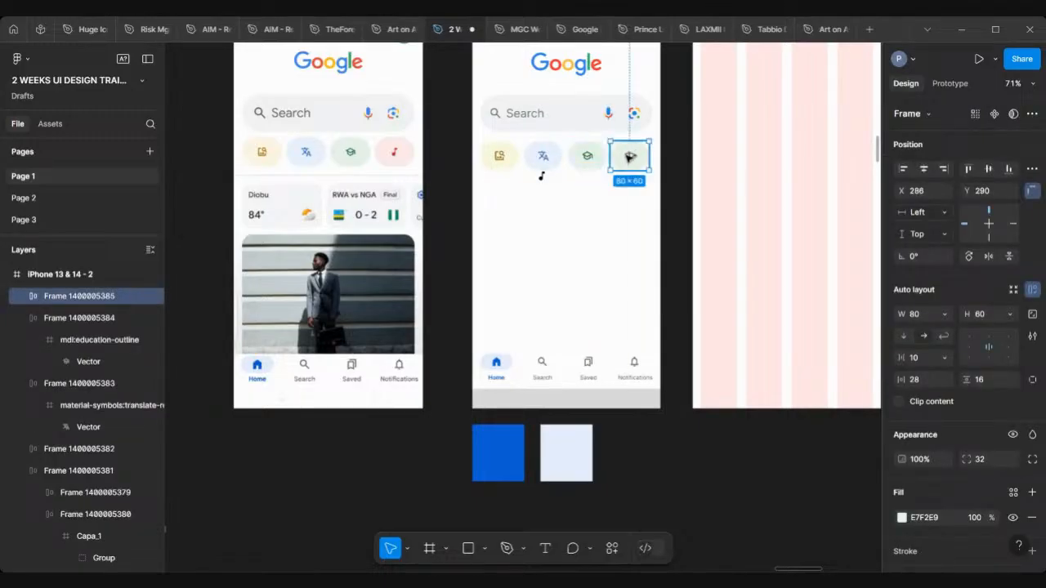
scroll(543, 188, "up", 5)
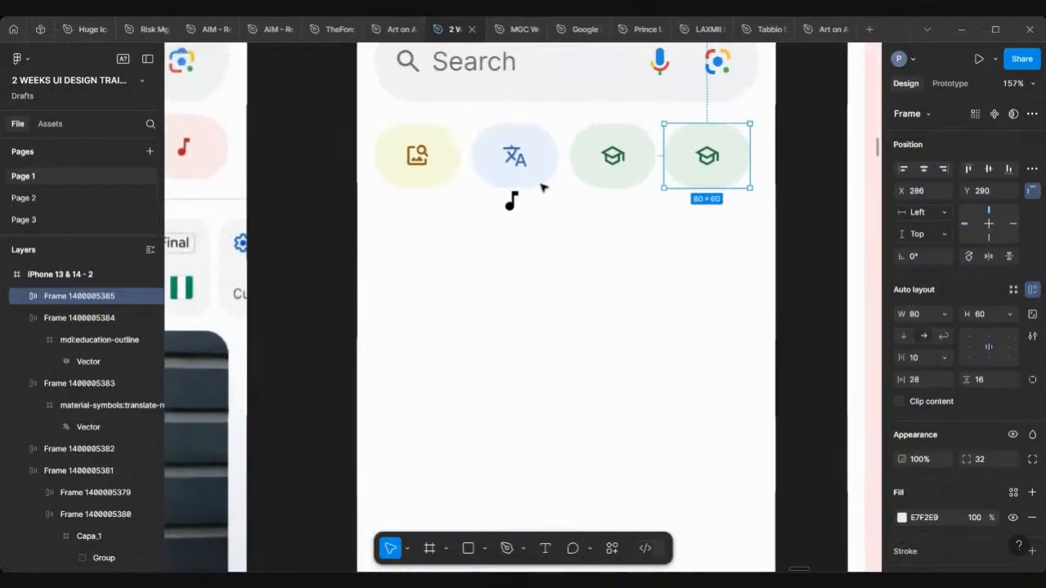
left_click(518, 208)
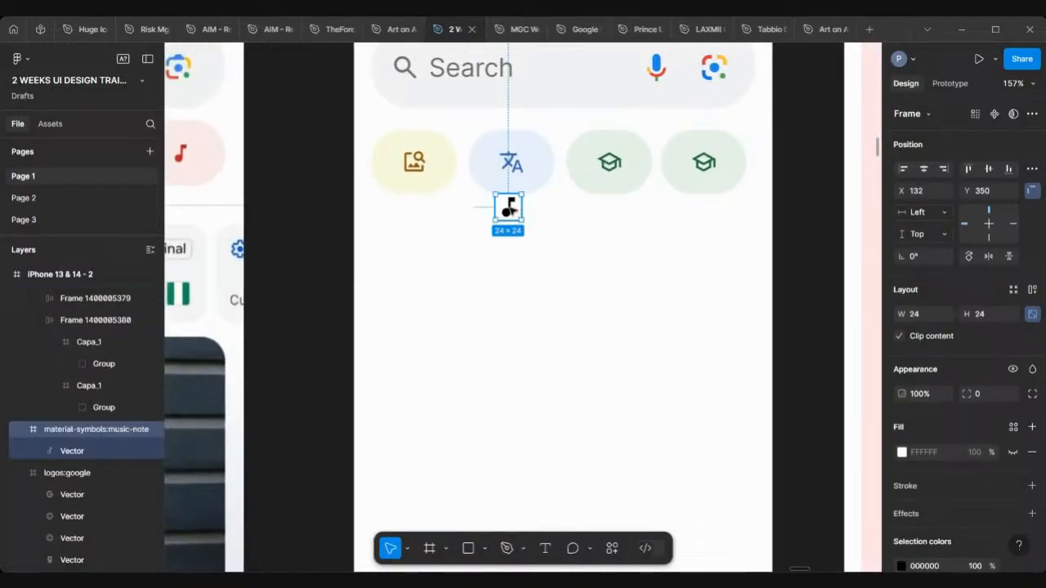
left_click_drag(511, 210, 708, 167)
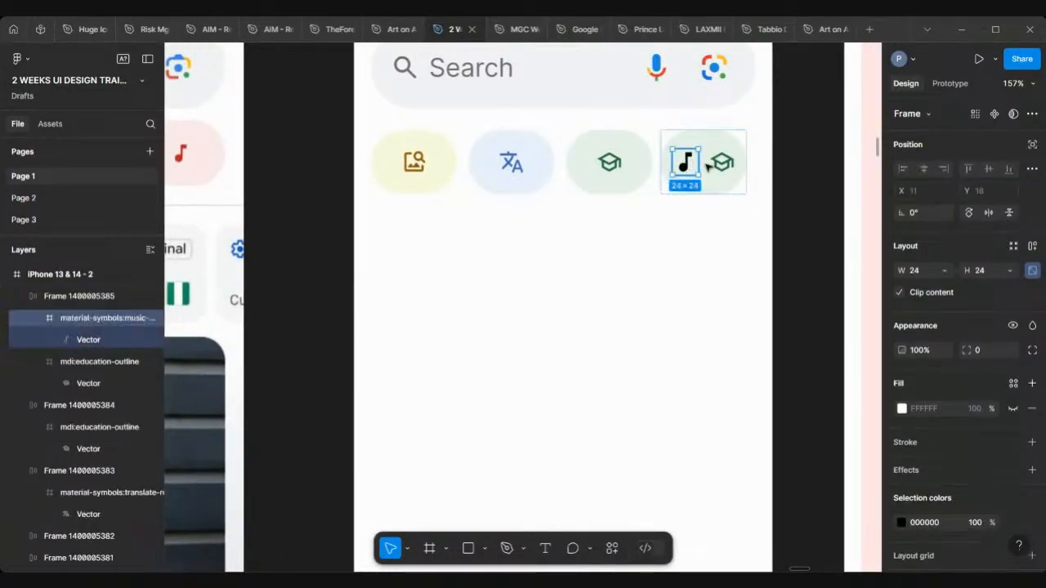
left_click(723, 163)
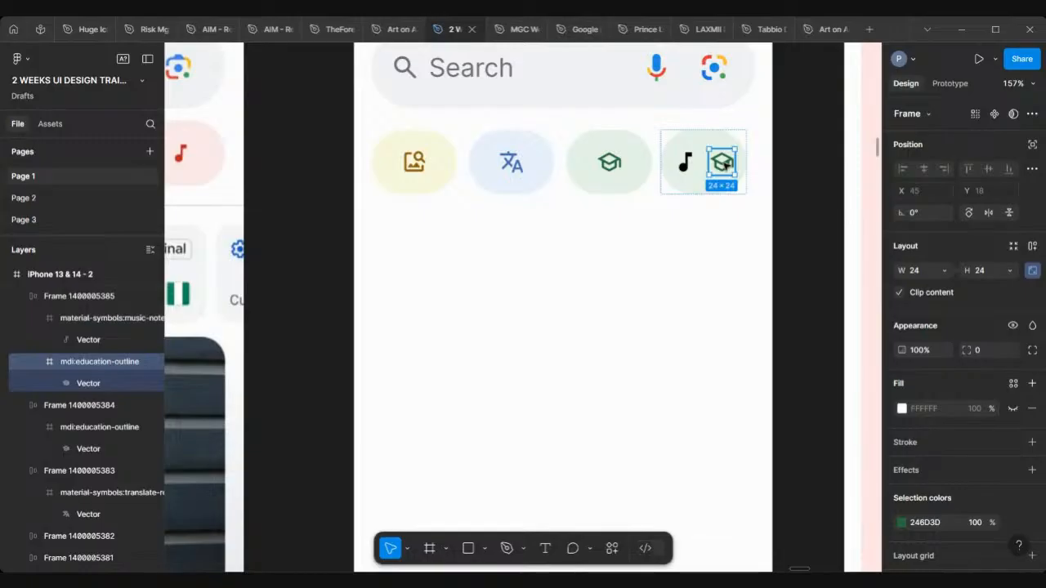
key("Escape")
Step: Recolour the music-note icon with the red D11D13 sampled from the reference screen's music note
scroll(726, 163, "down", 4)
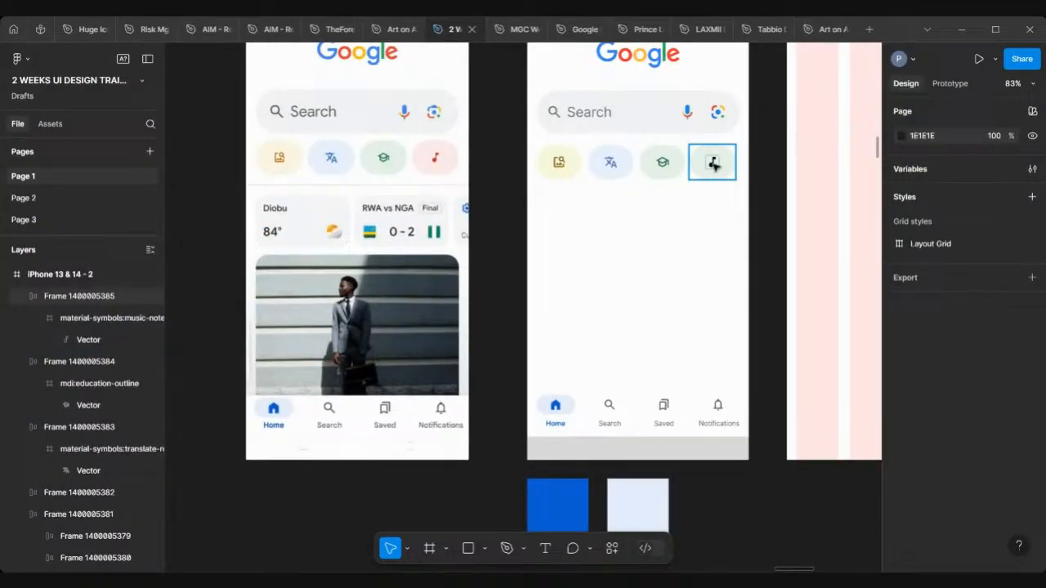
double_click(714, 165)
scroll(899, 404, "down", 3)
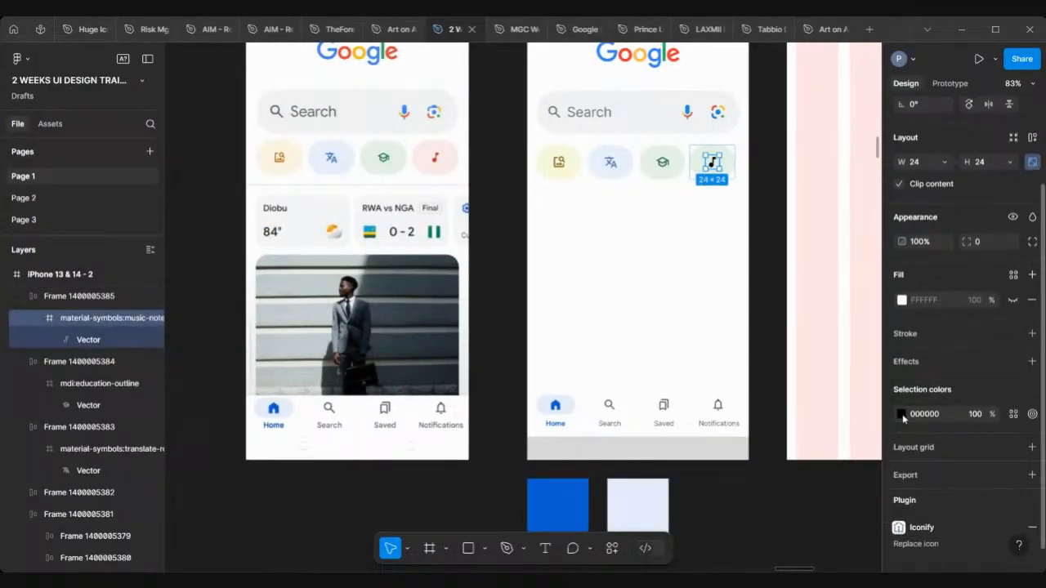
left_click(901, 415)
left_click(739, 423)
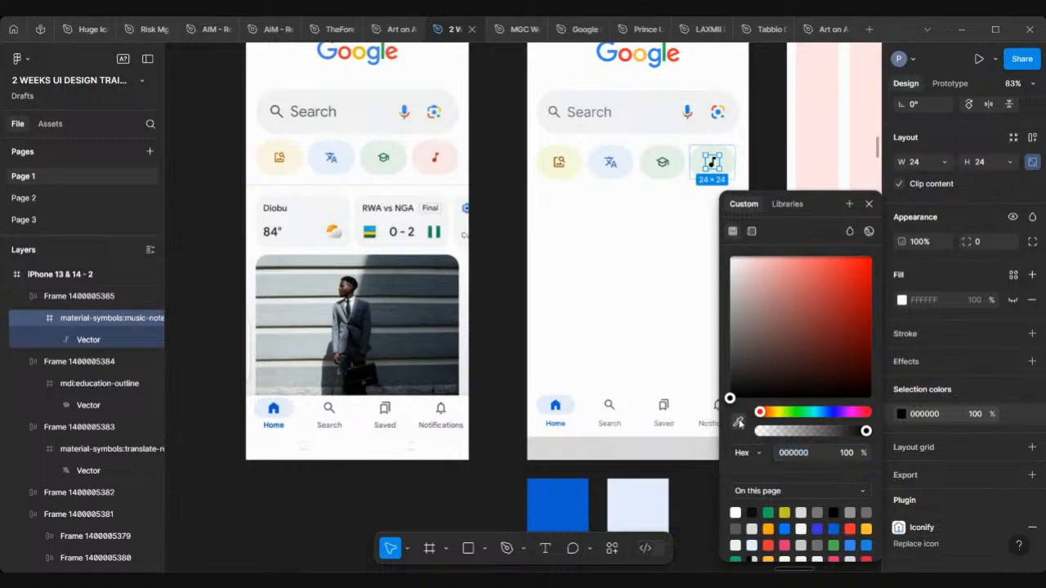
scroll(446, 170, "up", 5)
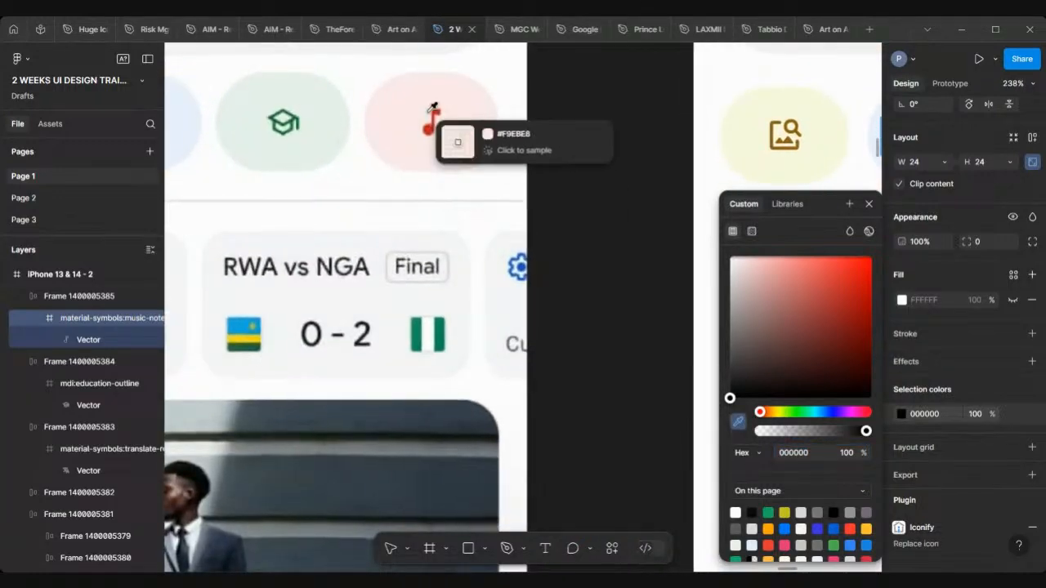
left_click(431, 129)
scroll(432, 133, "down", 5)
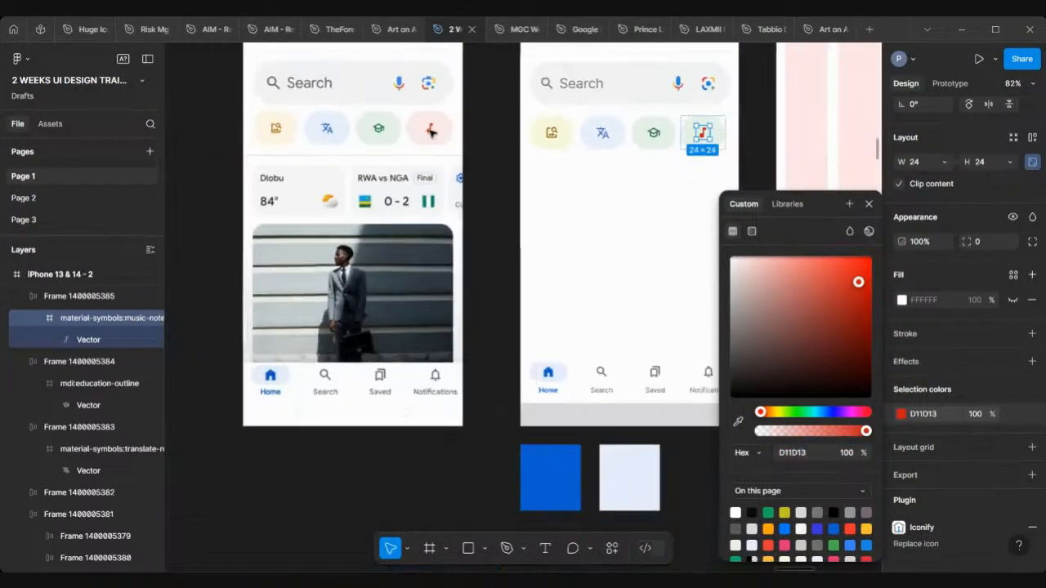
Step: Fill the music-note pill with the light pink FCE9EB sampled from the reference screen's music pill
scroll(479, 128, "right", 1)
scroll(617, 131, "up", 3)
scroll(617, 133, "right", 3)
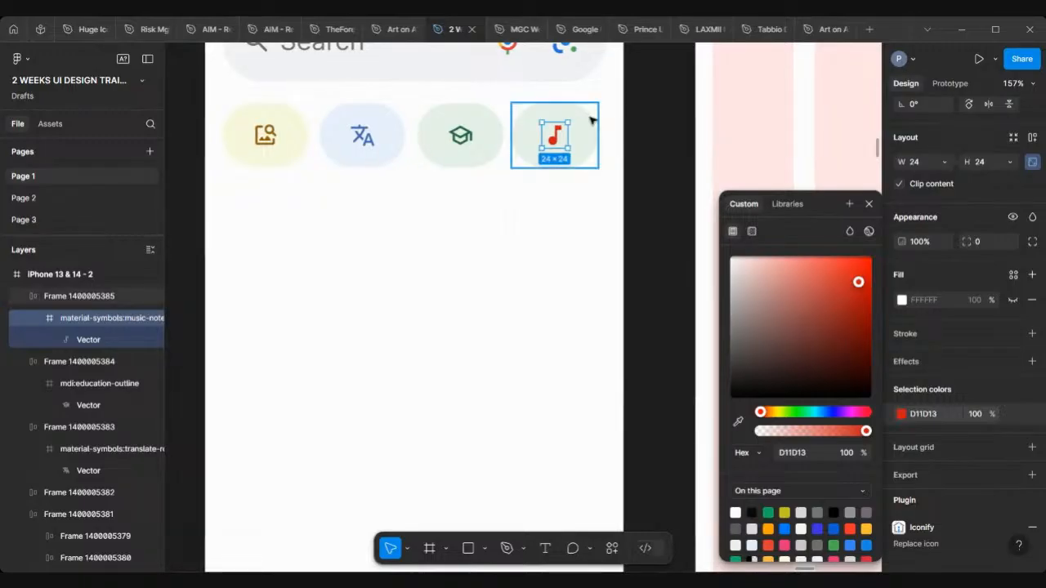
left_click(592, 120)
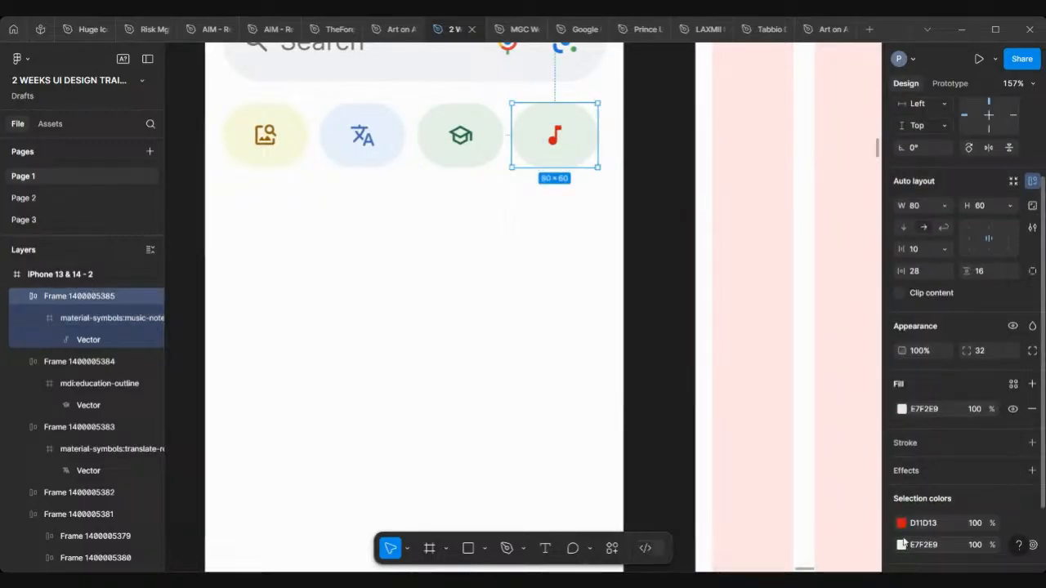
left_click(902, 409)
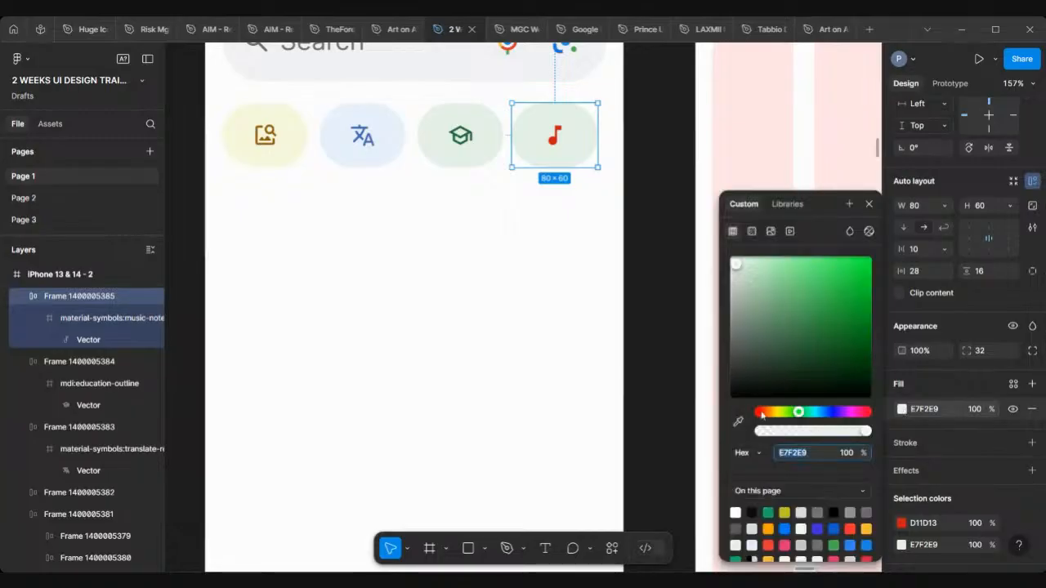
left_click(738, 422)
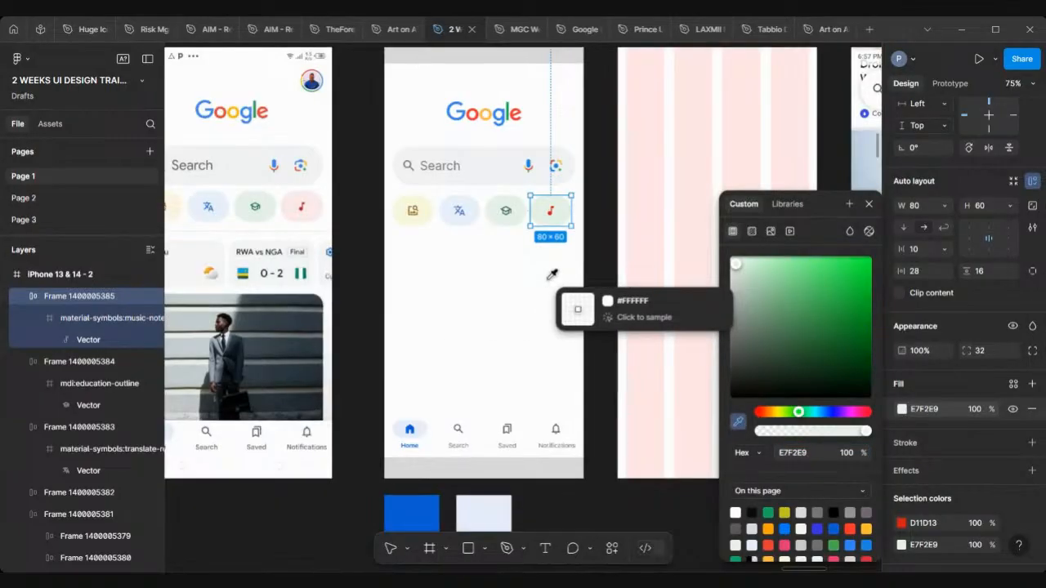
scroll(292, 190, "up", 5)
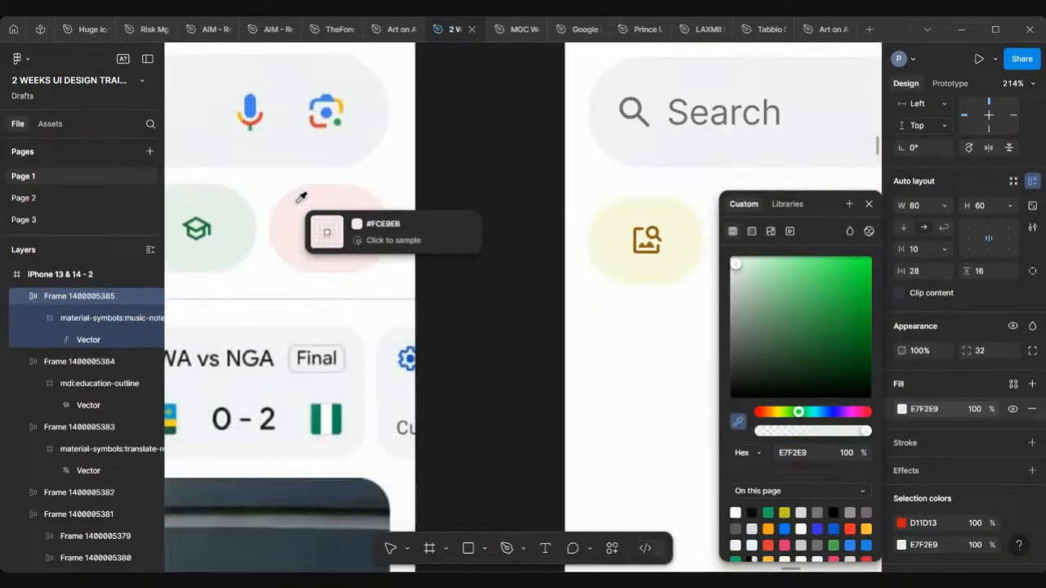
left_click(300, 200)
scroll(433, 229, "down", 5)
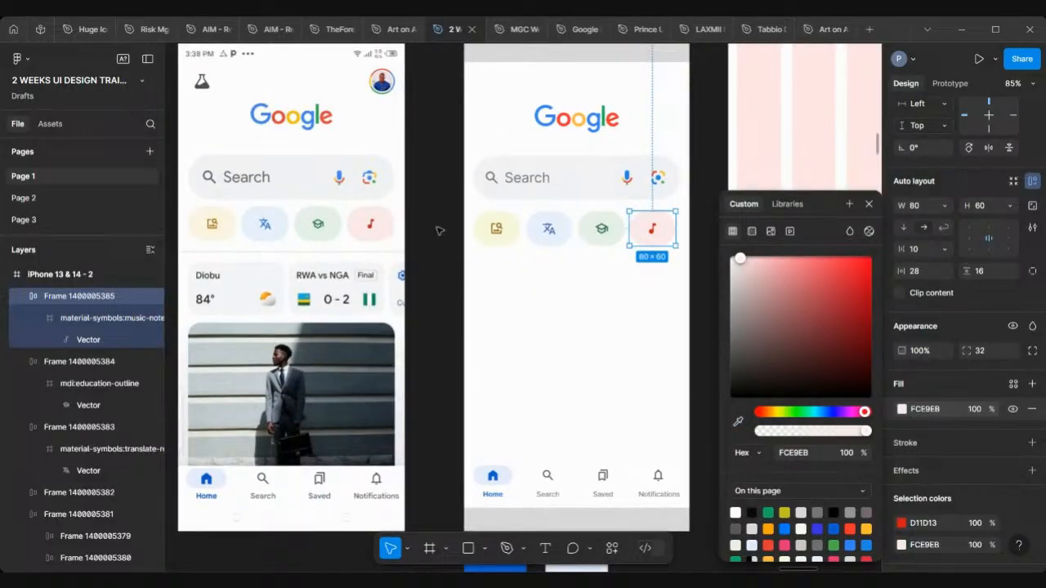
scroll(492, 241, "down", 2)
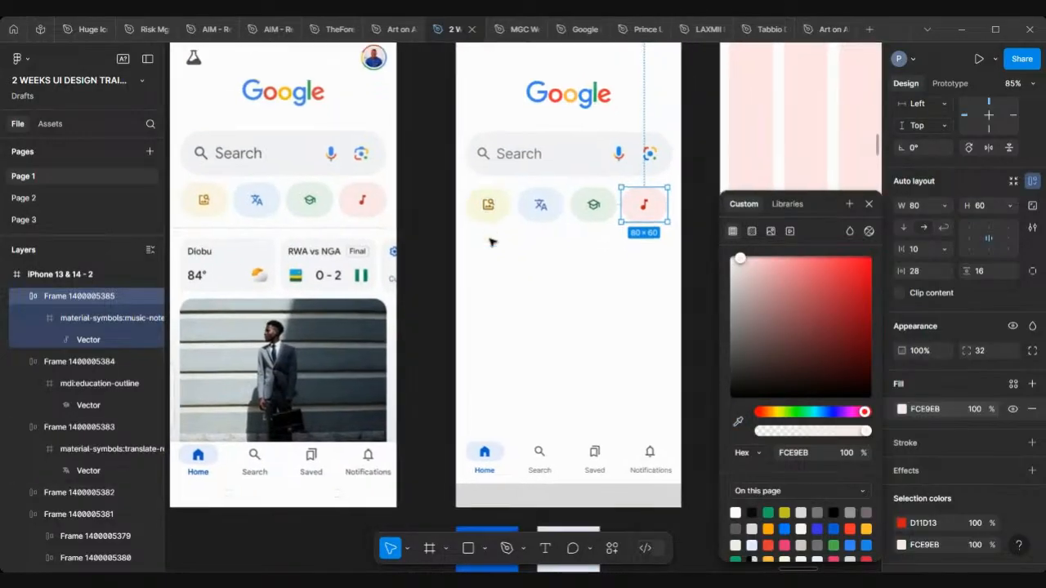
left_click(434, 212)
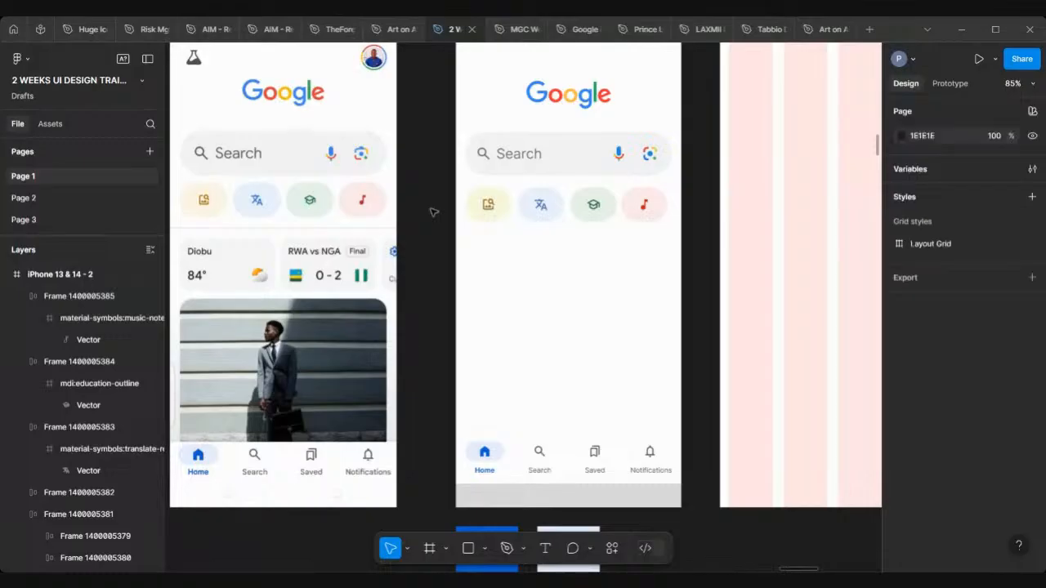
Step: Draw a horizontal divider line about 386 px wide with the Pen tool below the icon pills, starting at about X 3, Y 374
scroll(500, 219, "down", 1)
scroll(503, 222, "down", 2)
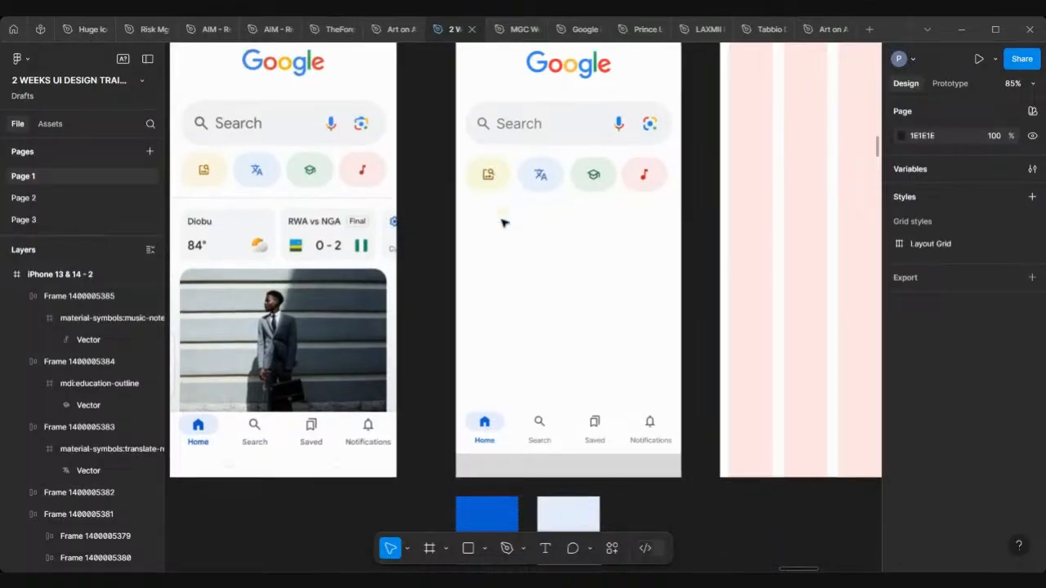
scroll(241, 206, "up", 5, "ctrl")
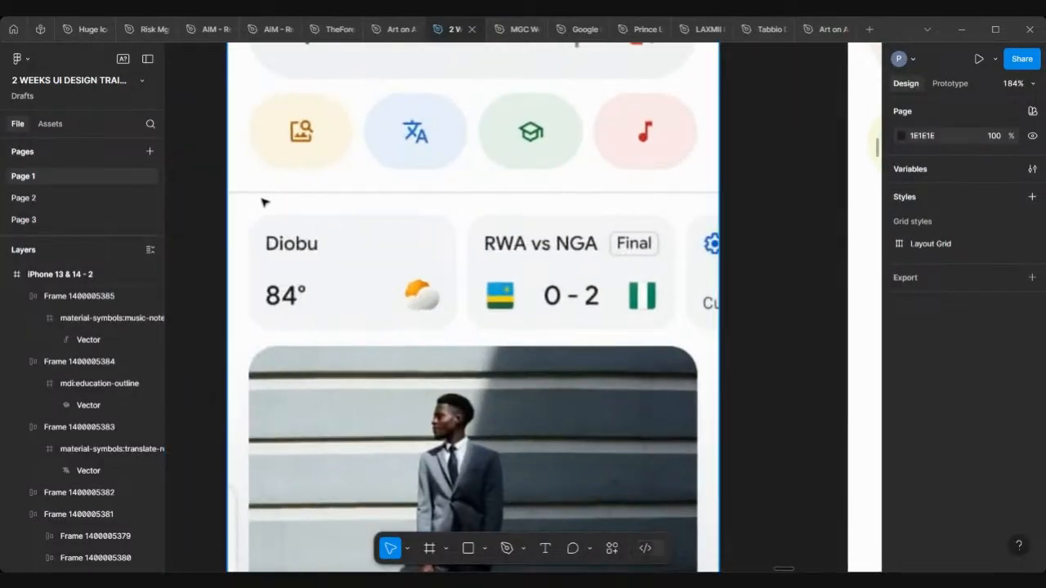
scroll(457, 198, "down", 3, "ctrl")
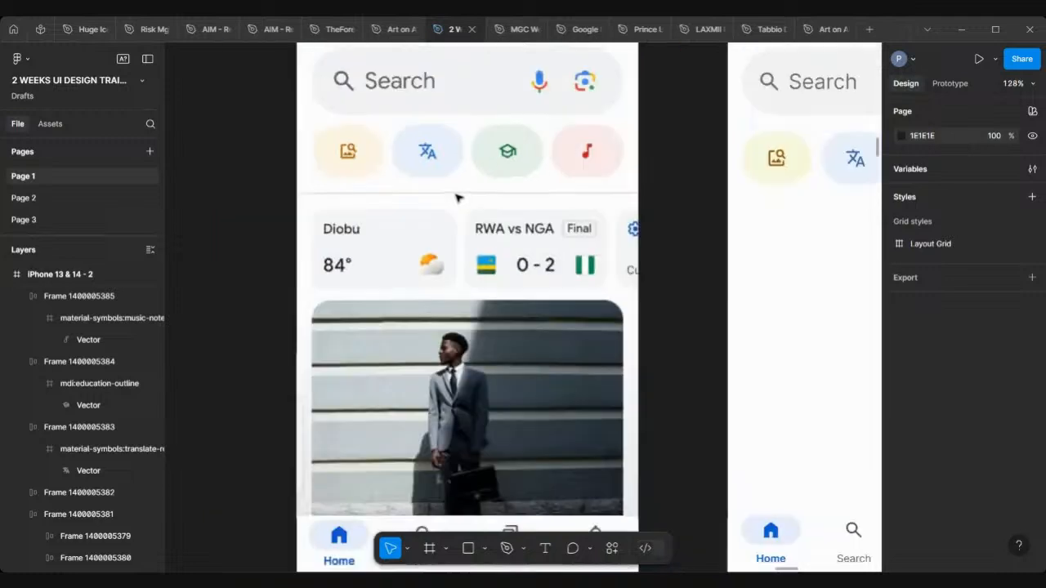
scroll(458, 197, "right", 3)
scroll(459, 197, "right", 2)
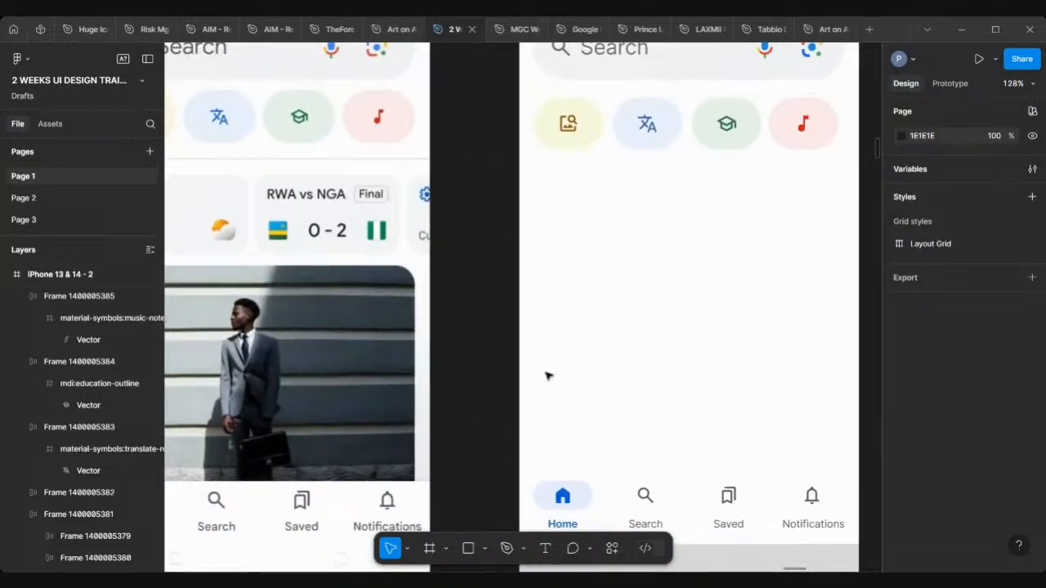
left_click(507, 549)
scroll(542, 376, "right", 3)
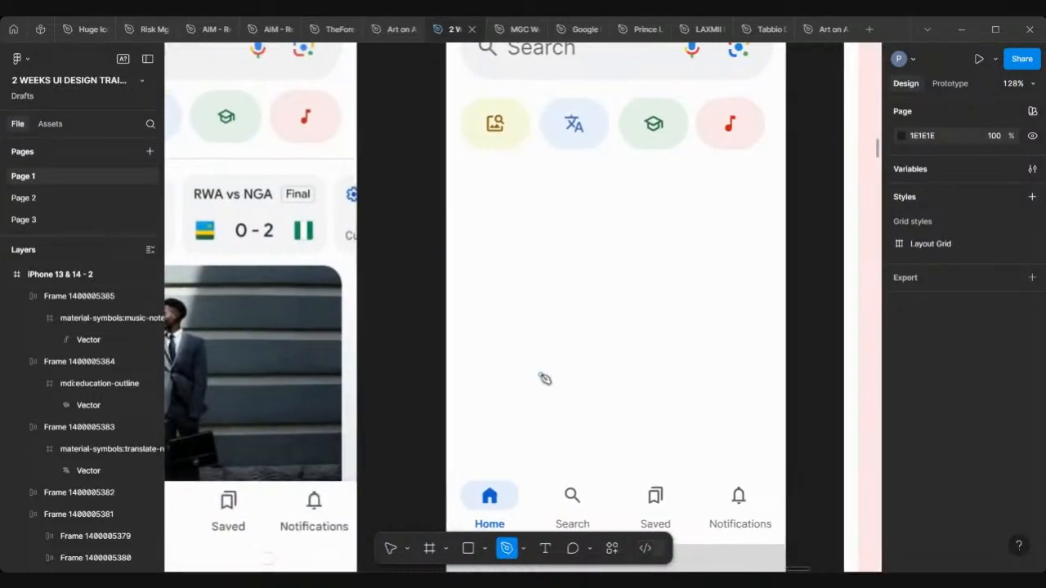
left_click(439, 170)
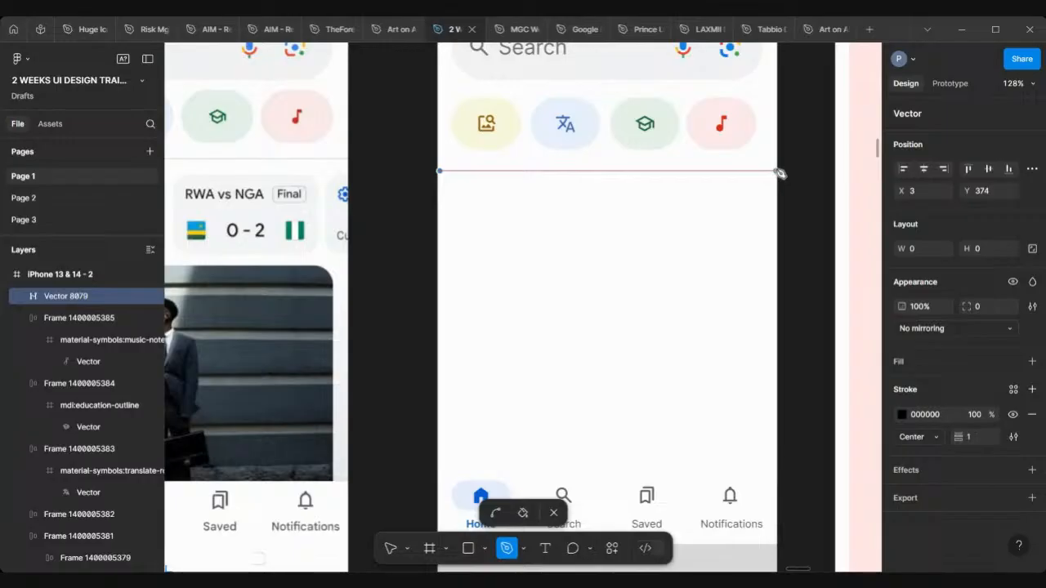
left_click(776, 172)
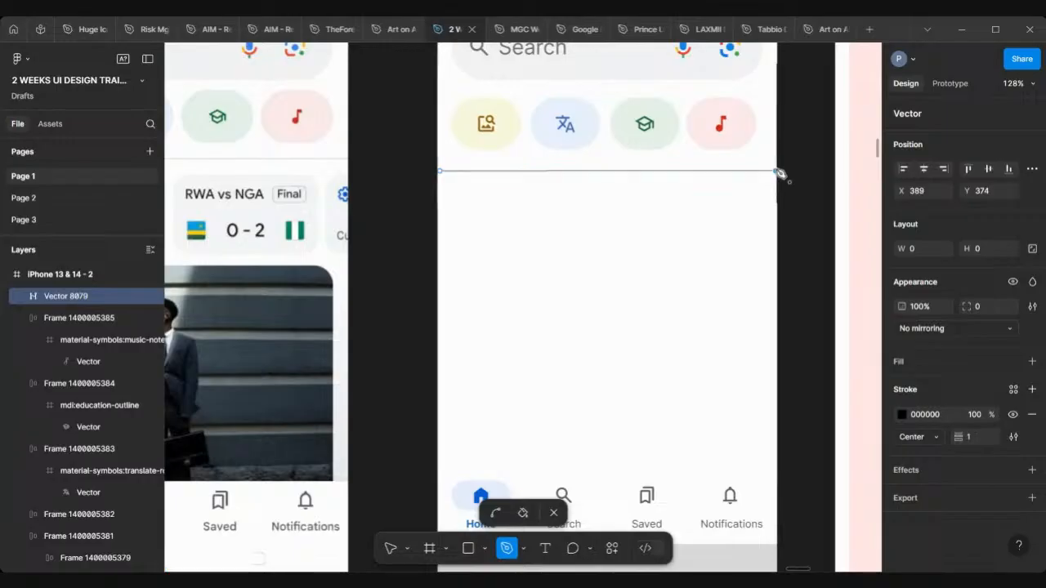
left_click(555, 513)
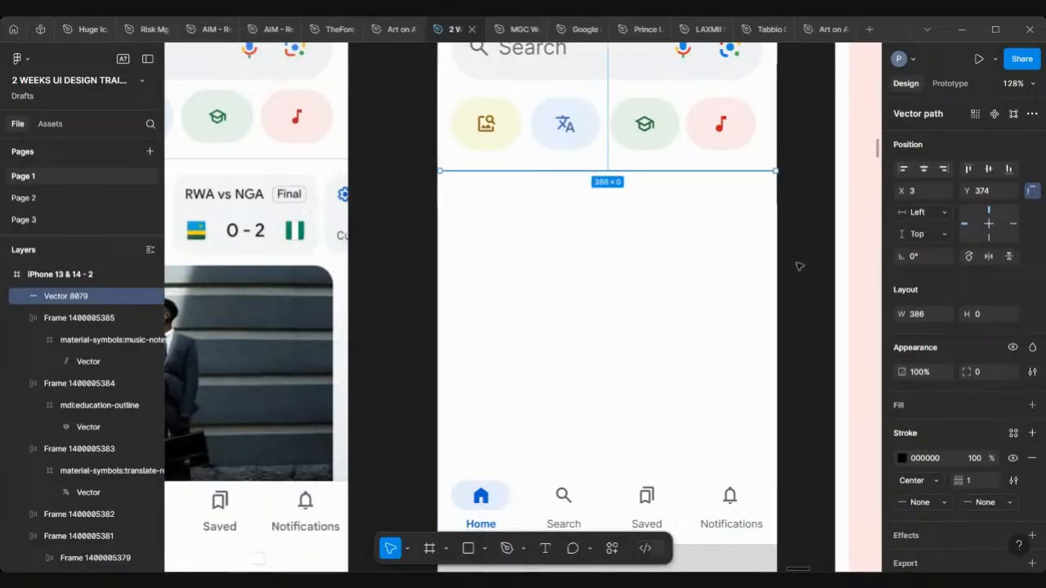
left_click(799, 266)
Step: Extend the divider line's left end to the phone frame's left edge at X 0, making it 389 px wide
scroll(720, 166, "up", 1)
scroll(605, 265, "up", 3)
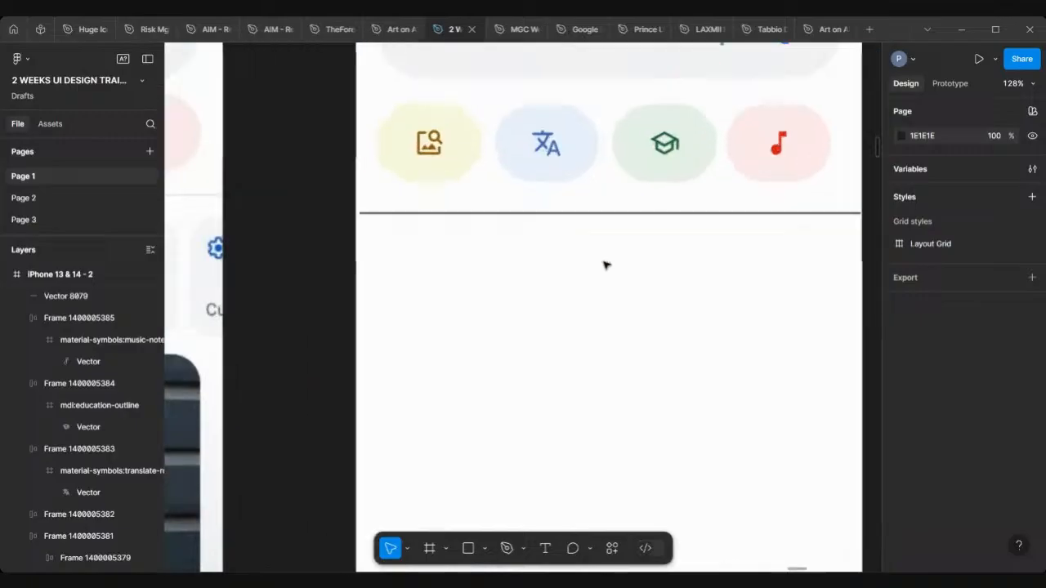
scroll(606, 265, "left", 5)
scroll(574, 189, "right", 5)
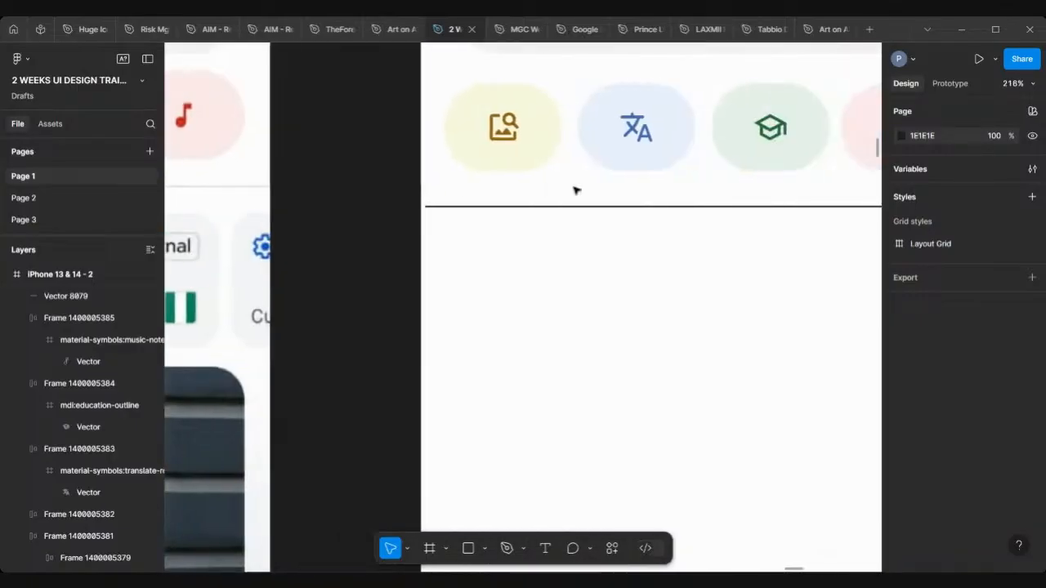
scroll(449, 215, "up", 3)
scroll(374, 198, "up", 8)
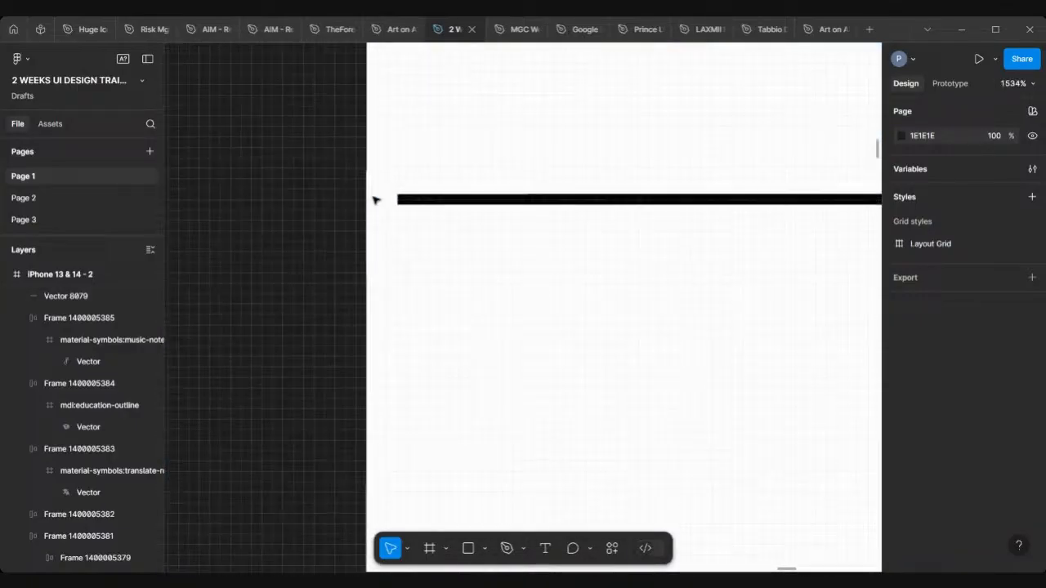
left_click(461, 206)
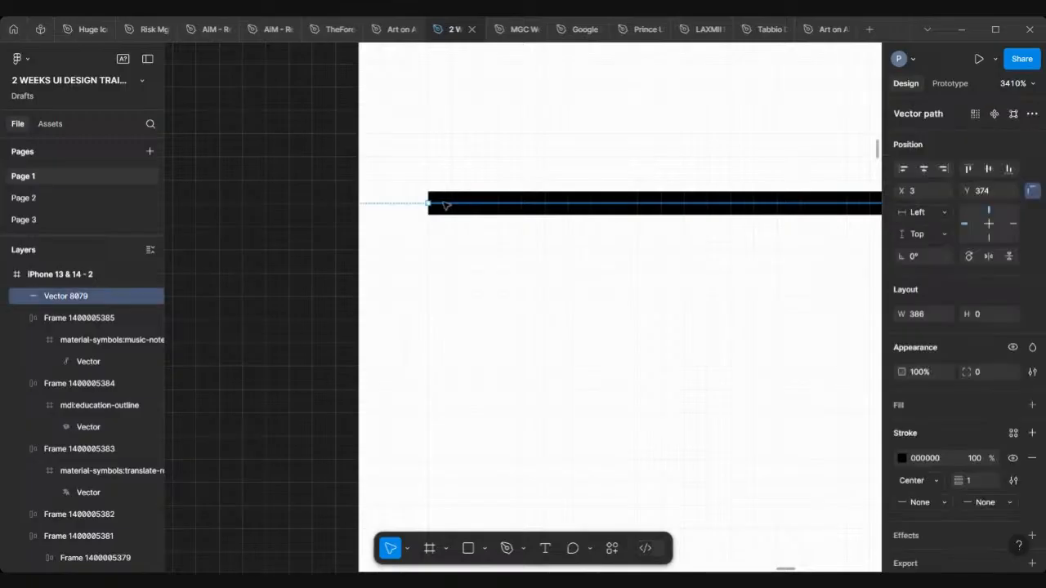
left_click_drag(384, 204, 360, 203)
scroll(365, 206, "down", 4)
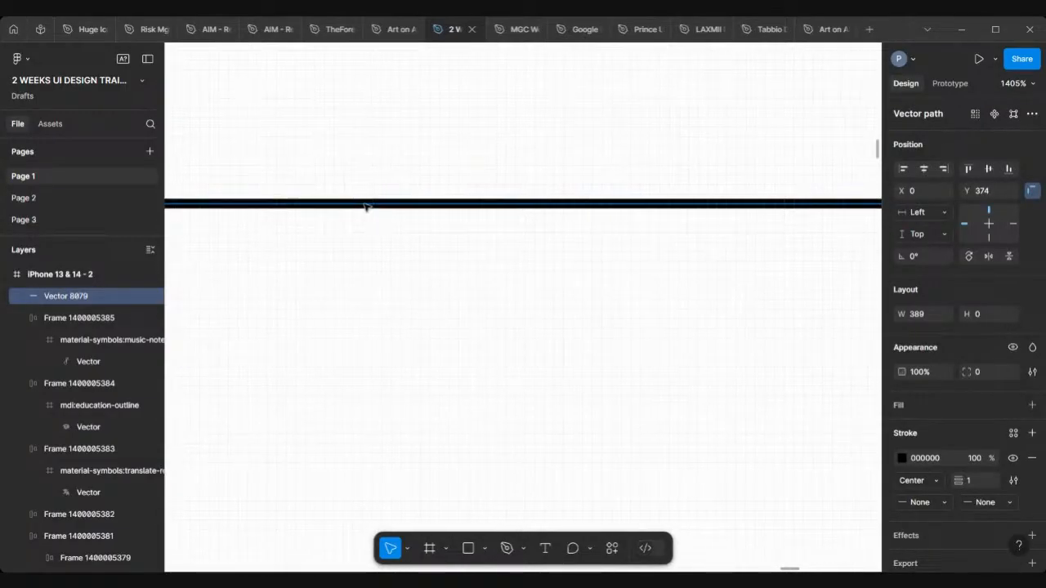
Step: Extend the divider line's right end to the phone frame's right edge, making it 390 px wide
scroll(365, 206, "down", 3)
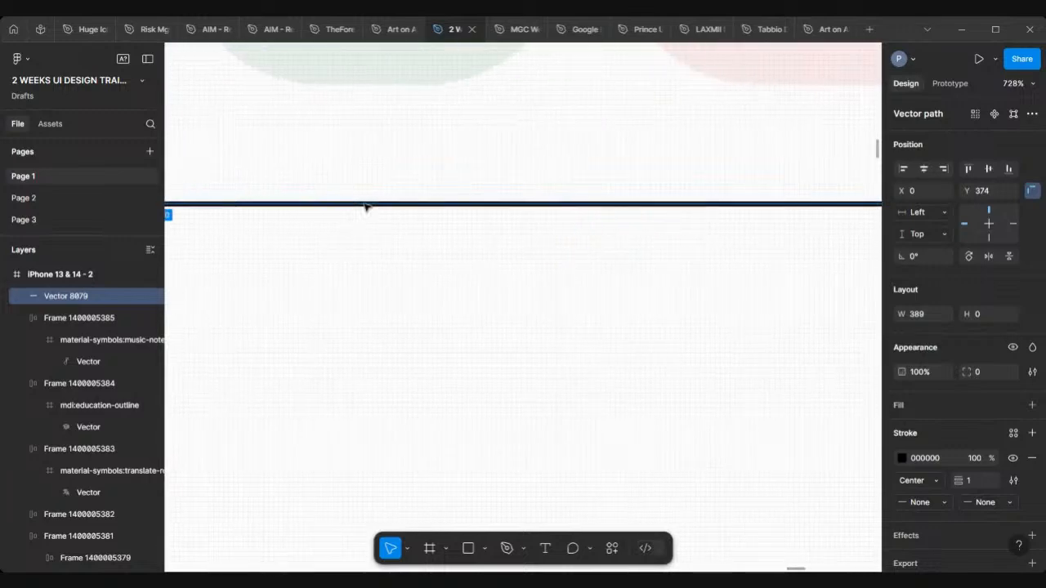
scroll(738, 204, "up", 6)
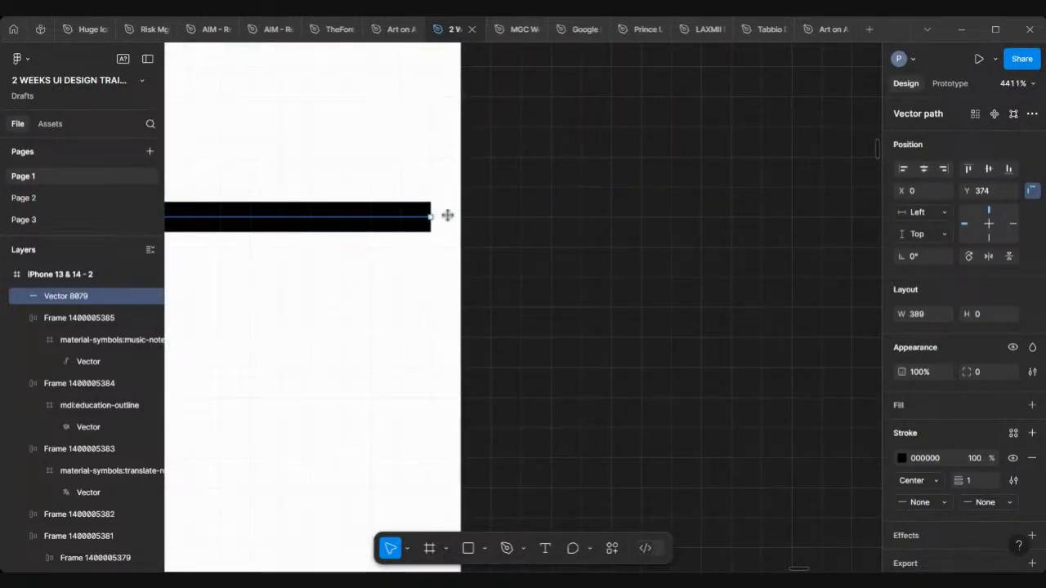
left_click_drag(447, 215, 457, 218)
scroll(458, 219, "down", 10)
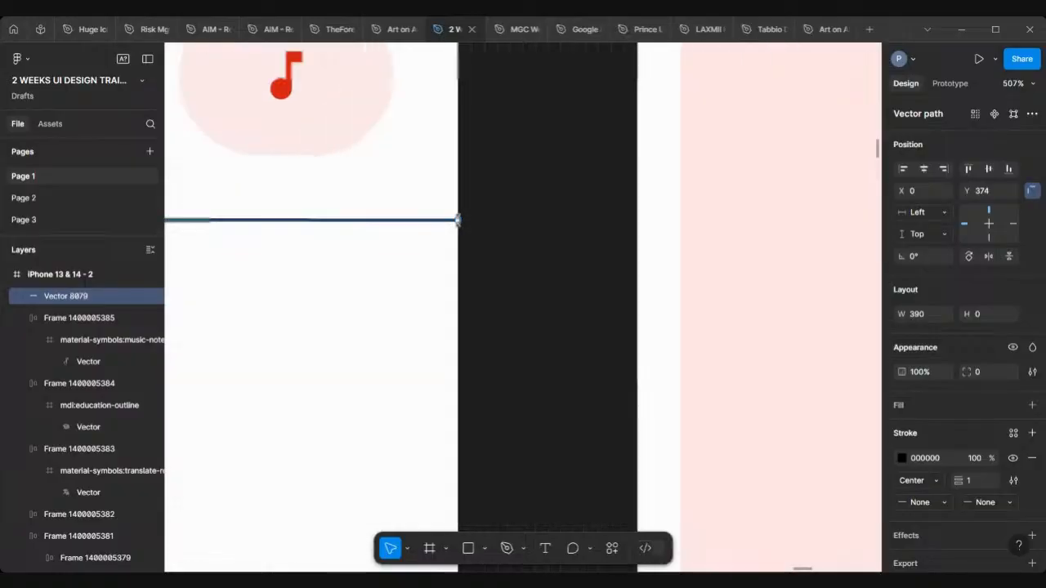
Step: Recolour the divider line's stroke with the light grey E0E0E0 sampled from the reference screen's divider
scroll(458, 219, "left", 5)
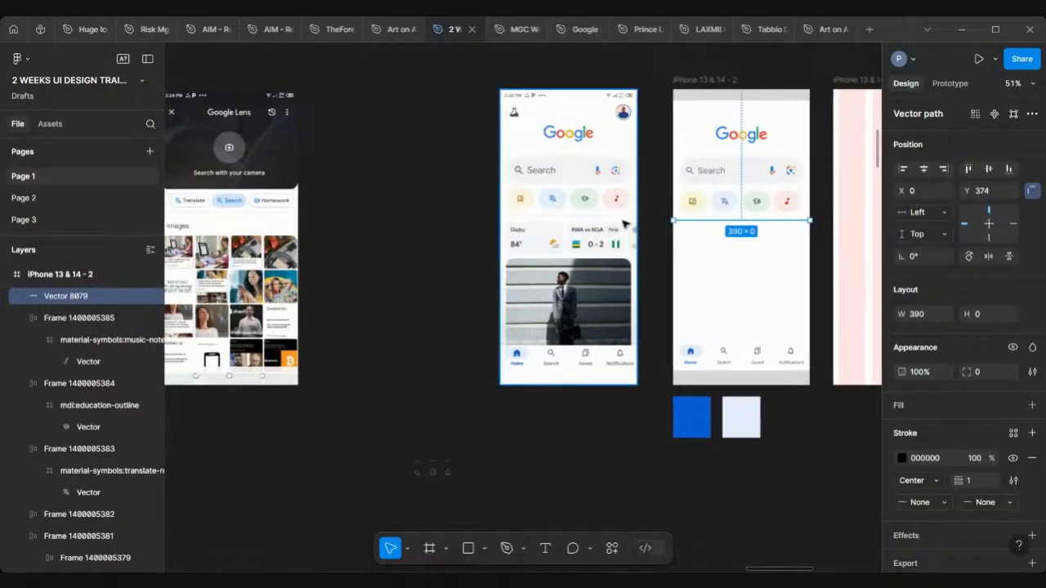
scroll(623, 224, "up", 3)
scroll(624, 224, "right", 3)
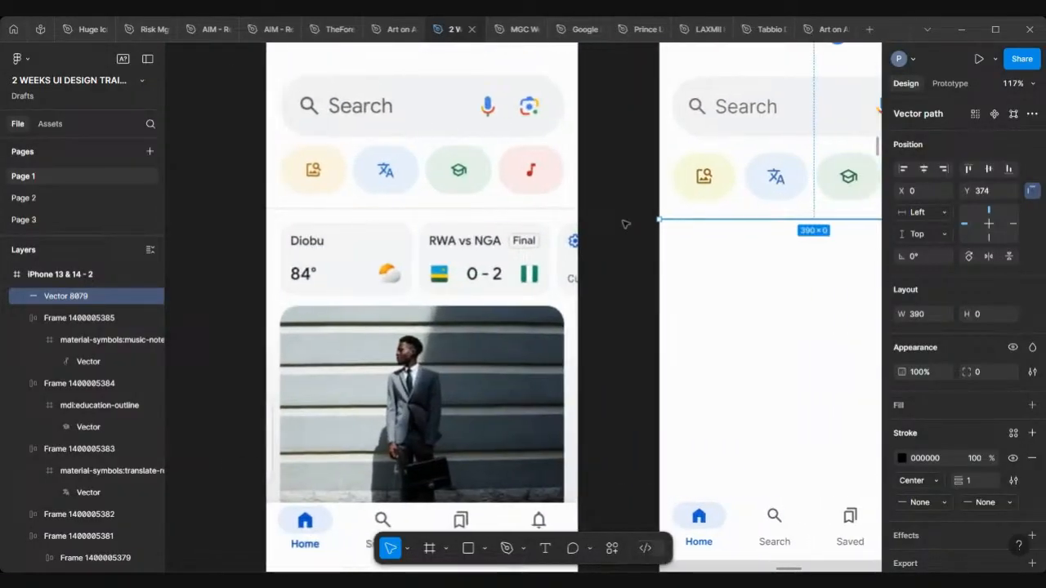
scroll(524, 218, "up", 5)
scroll(524, 219, "up", 1)
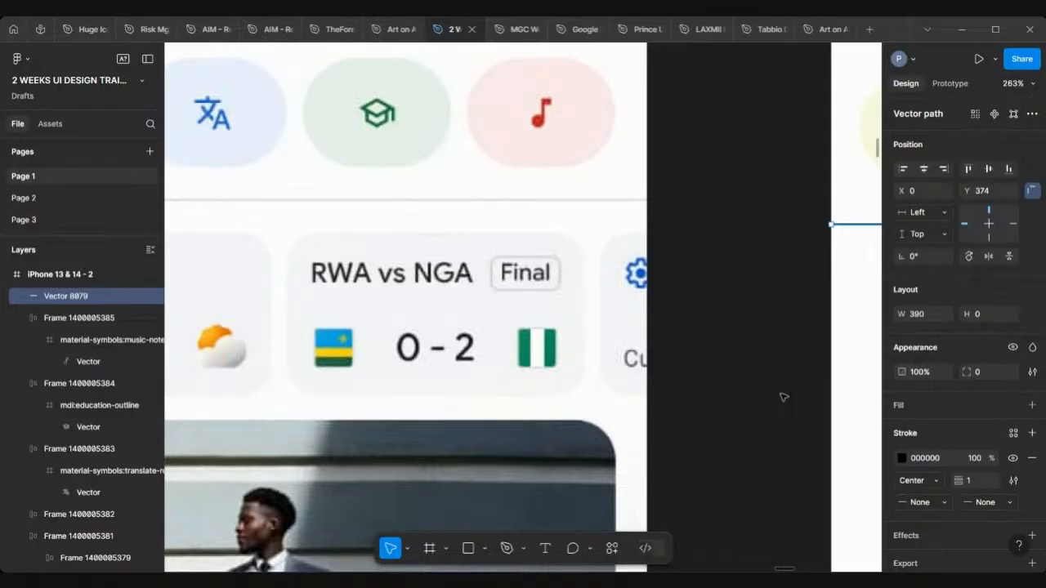
left_click(902, 459)
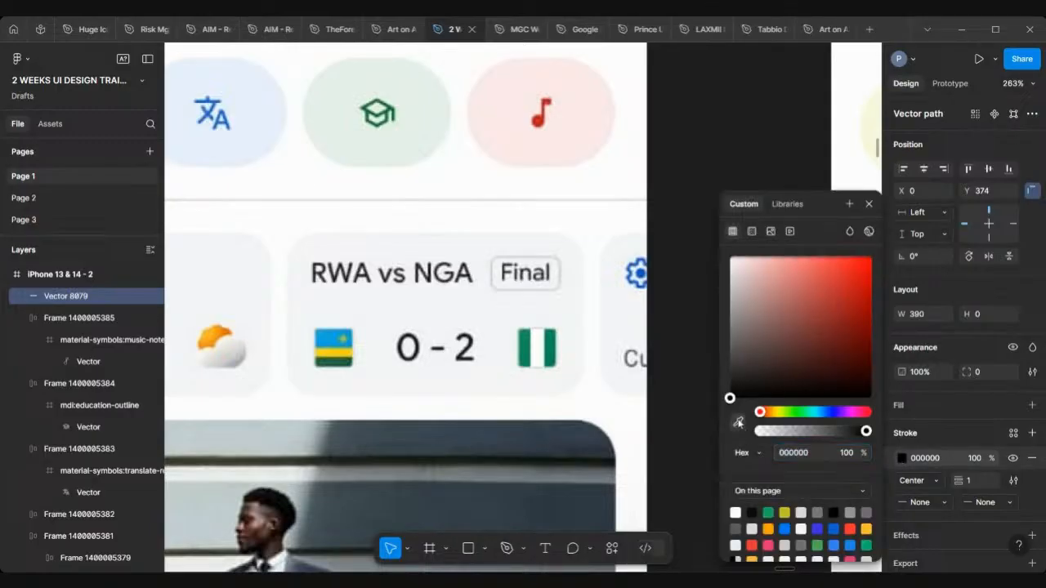
left_click(738, 421)
scroll(521, 194, "up", 15)
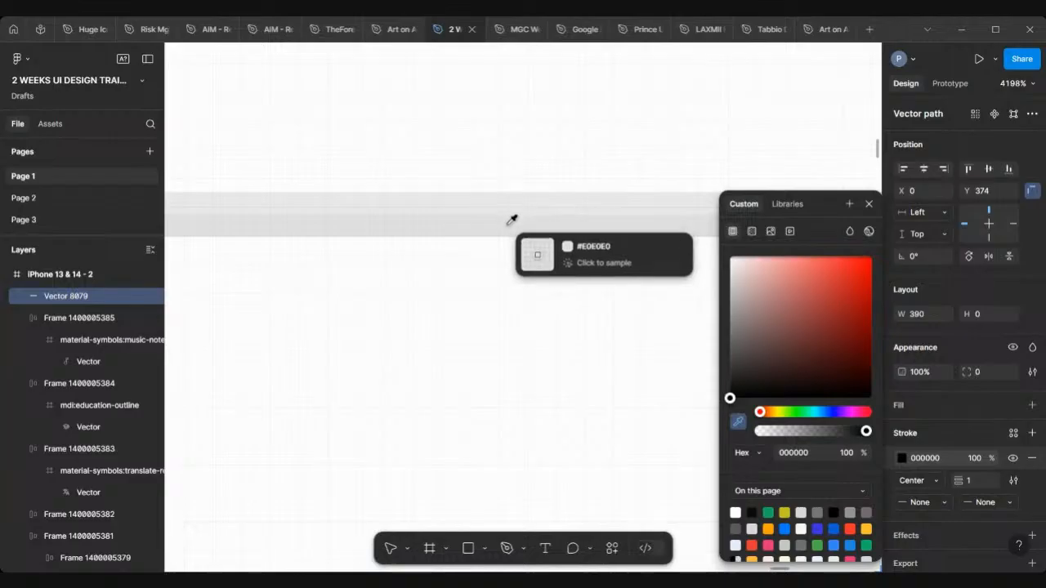
left_click(512, 220)
scroll(510, 225, "down", 20)
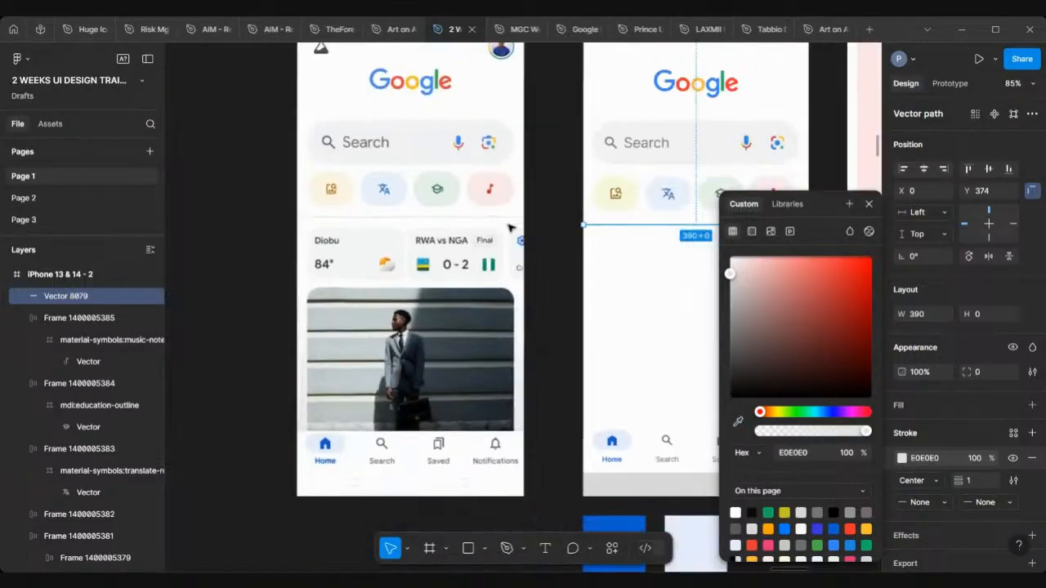
scroll(509, 228, "right", 3)
left_click(527, 225)
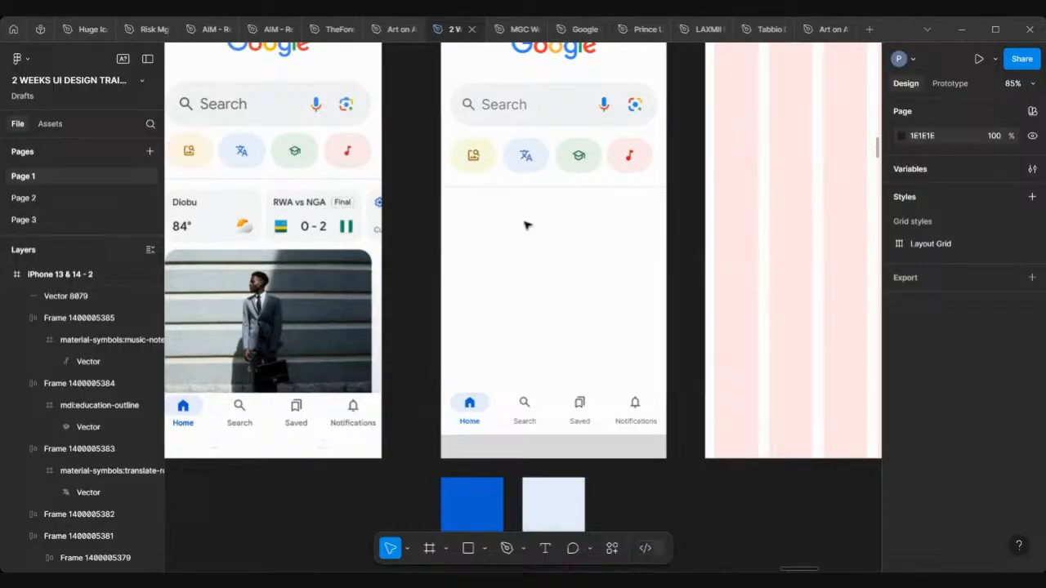
Step: Examine the reference screens for the content below the divider, the article feed layout and the status bar area
scroll(525, 225, "left", 5)
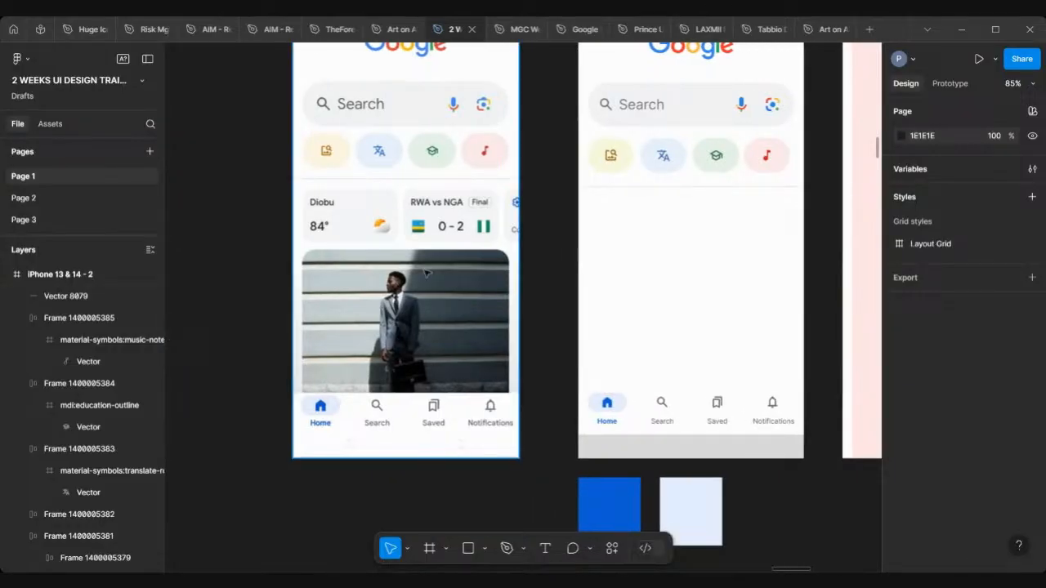
scroll(390, 294, "down", 10)
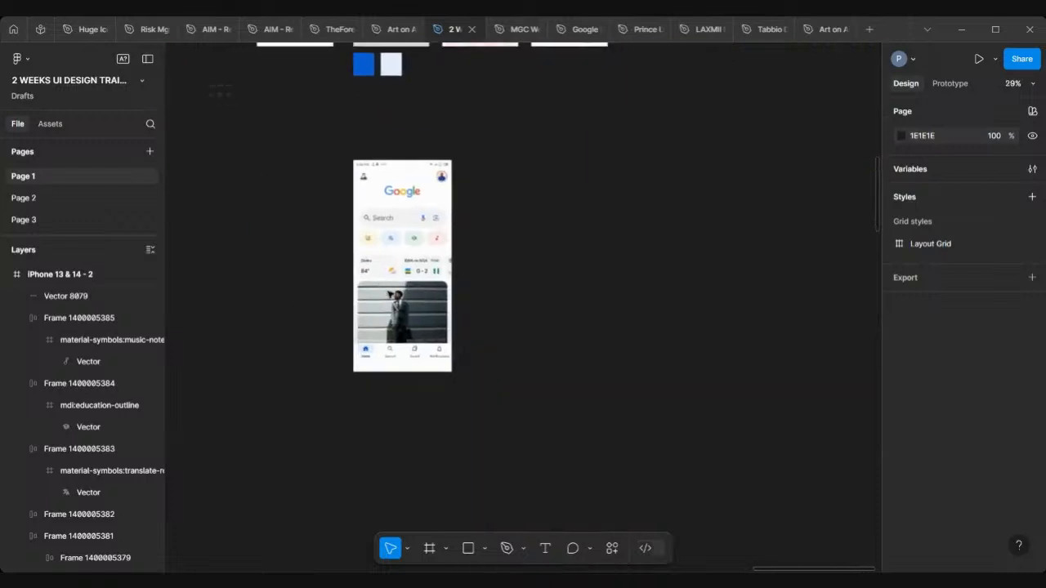
scroll(391, 294, "up", 2)
scroll(390, 294, "right", 2)
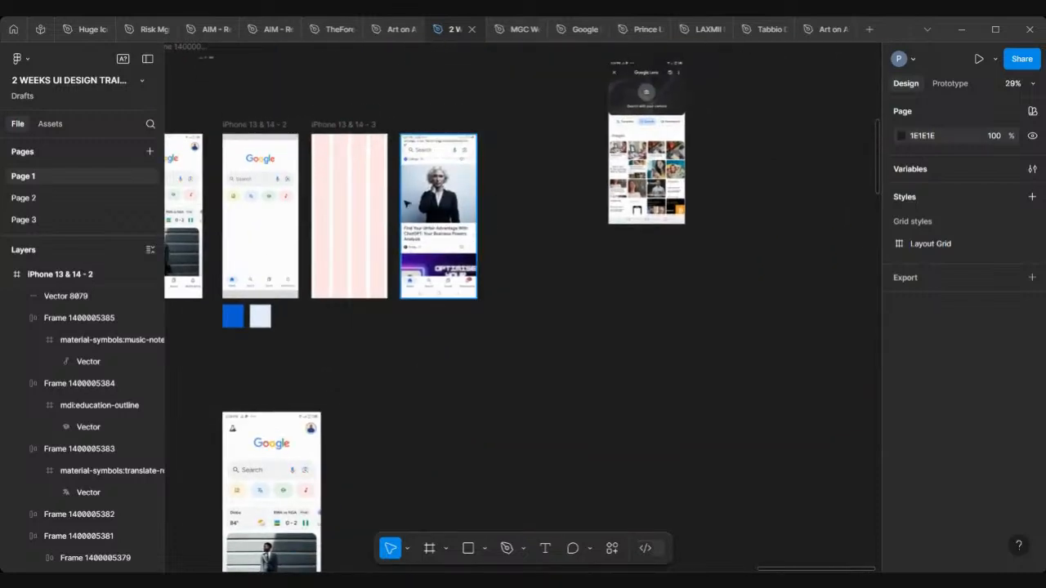
scroll(407, 203, "up", 5)
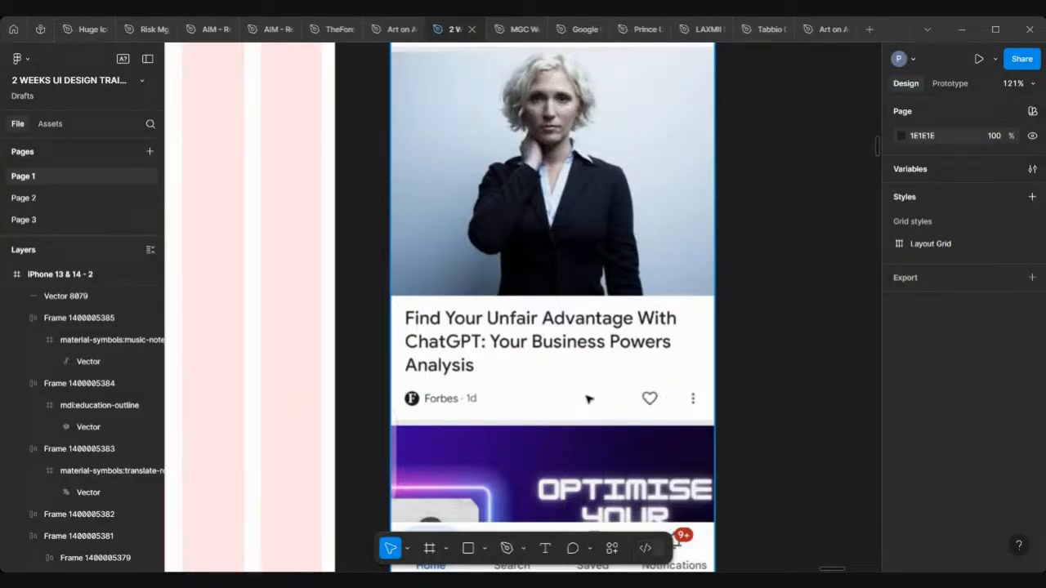
scroll(584, 304, "down", 5)
scroll(580, 306, "left", 3)
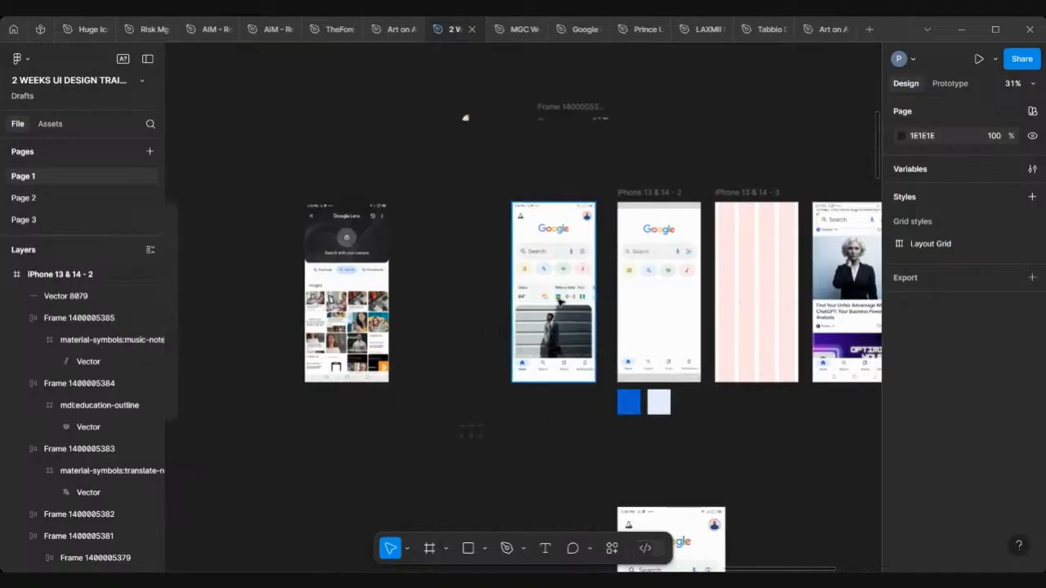
scroll(557, 300, "up", 5)
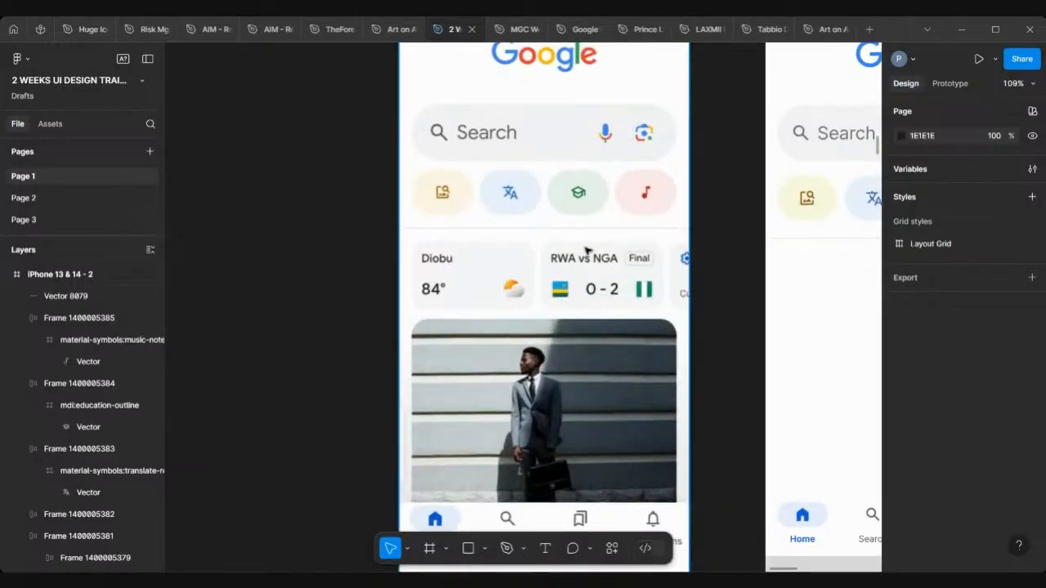
scroll(436, 262, "down", 5)
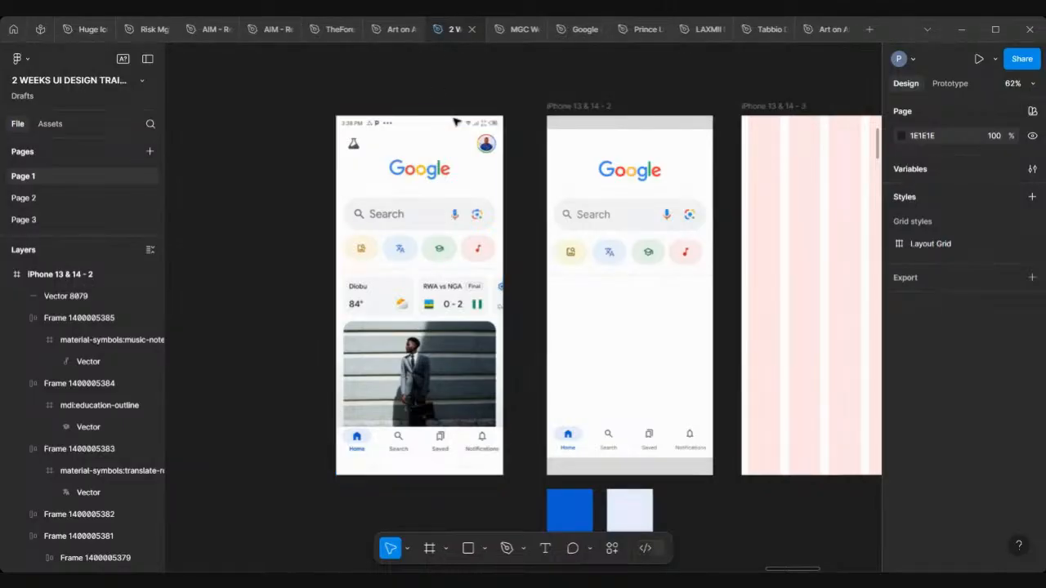
scroll(451, 121, "up", 5)
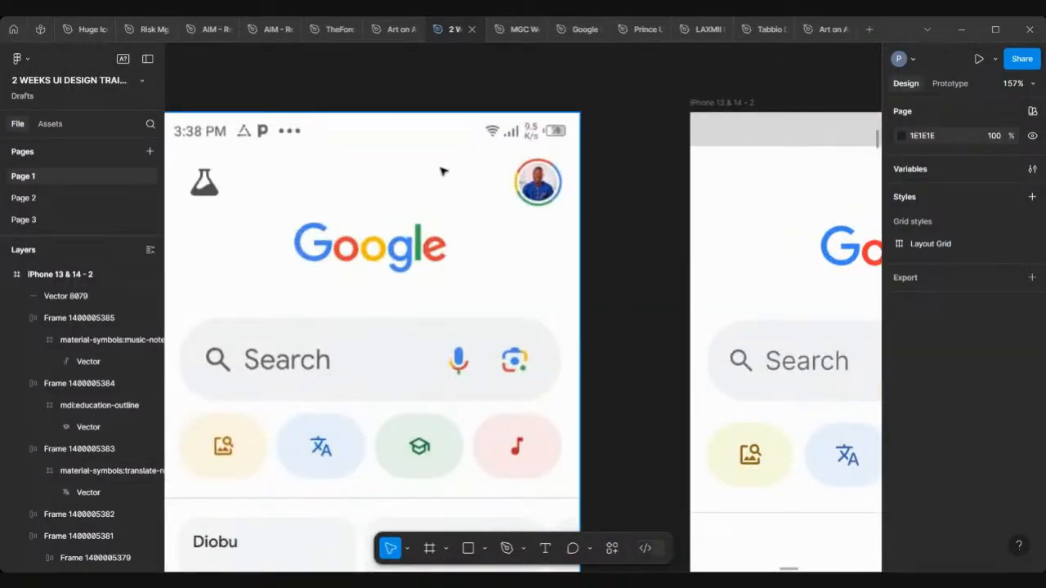
scroll(442, 171, "down", 5)
scroll(444, 171, "up", 3)
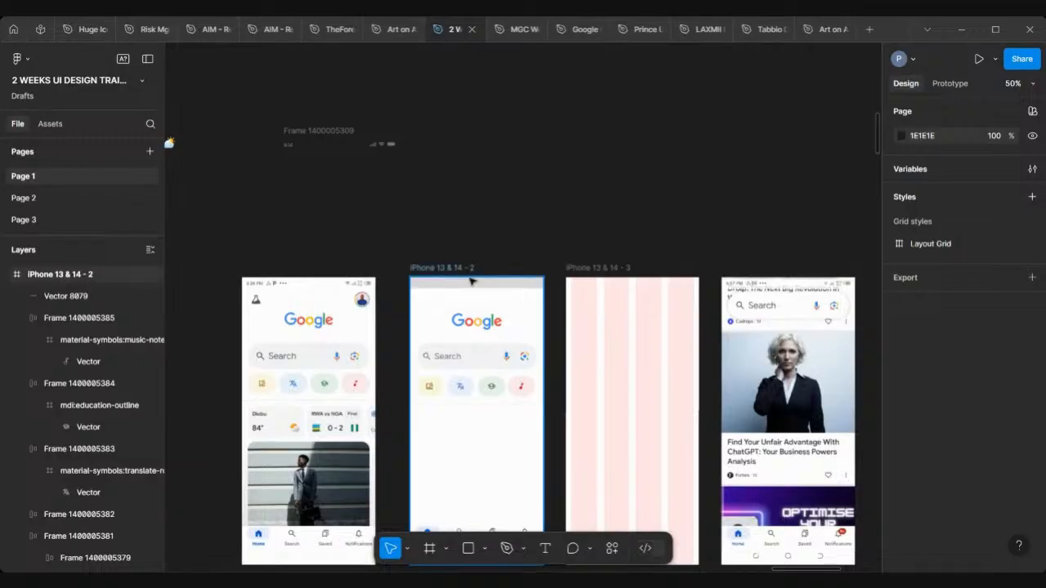
left_click(471, 286)
left_click(400, 213)
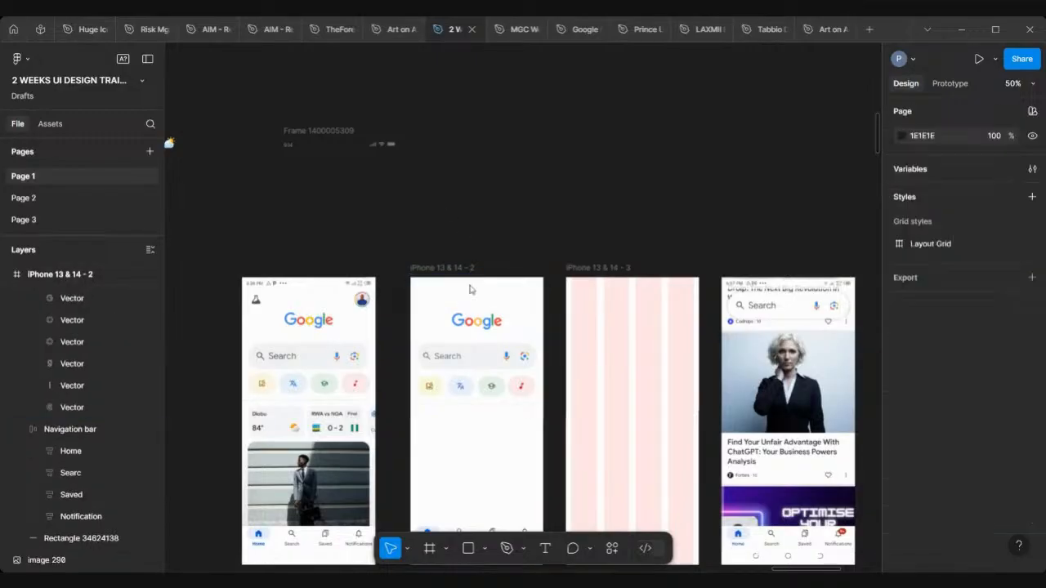
left_click_drag(329, 131, 463, 286)
key("shift+2")
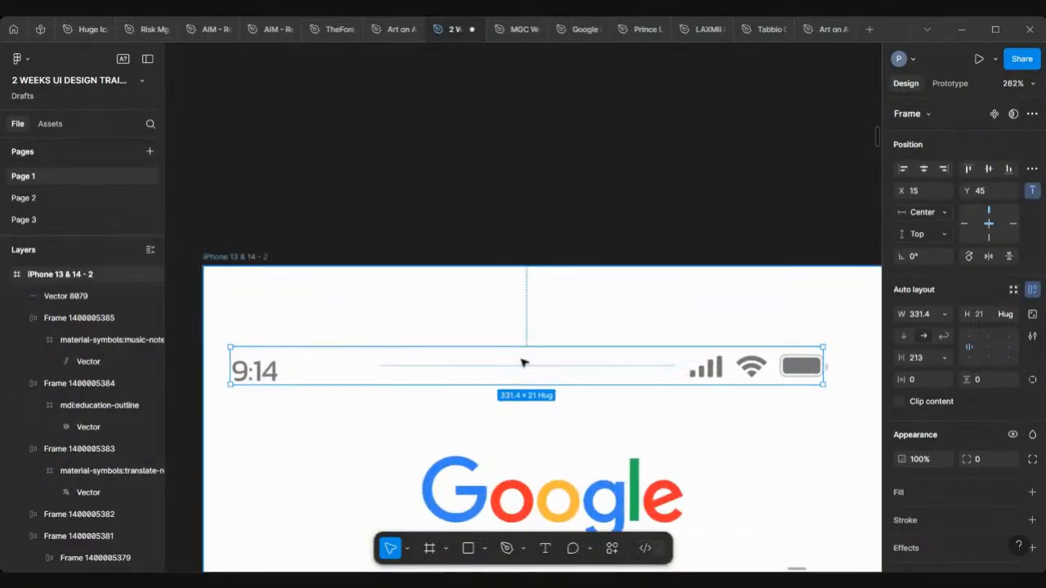
left_click_drag(546, 366, 582, 306)
scroll(580, 306, "down", 5)
scroll(580, 306, "right", 1)
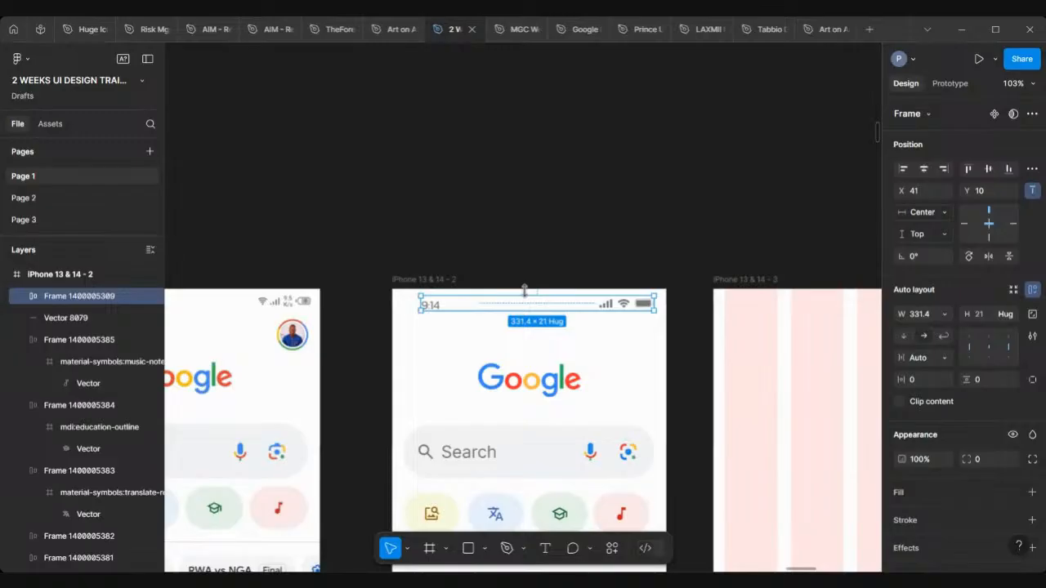
key("ctrl+z")
key("ctrl+z")
key("ctrl+z")
key("ctrl+z")
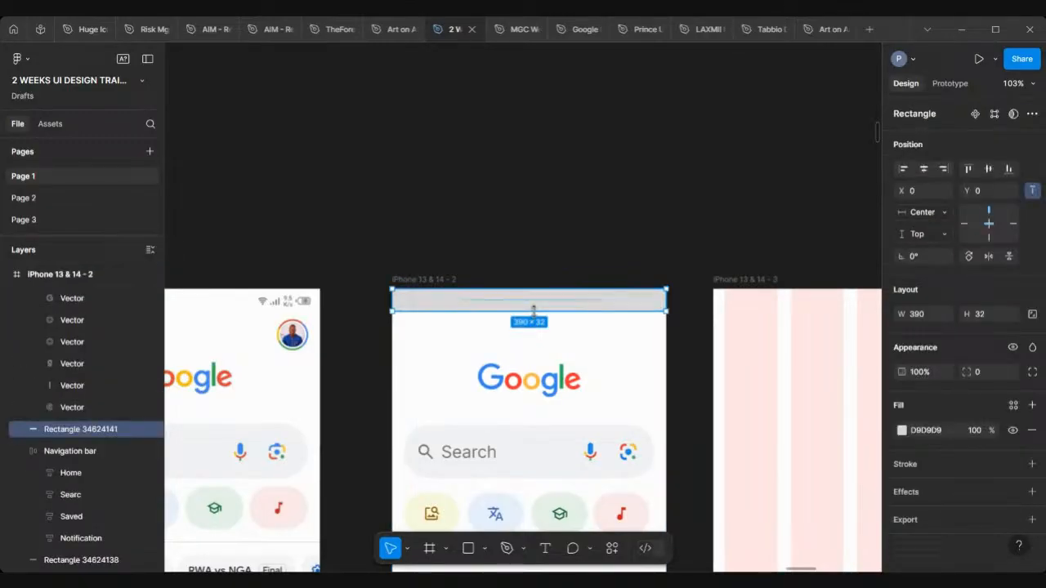
Step: Move the loose 9:14 status bar frame onto the grey strip atop the iPhone 13 & 14 - 2 frame, at about X 44, Y 11
scroll(491, 378, "up", 2)
left_click(398, 244)
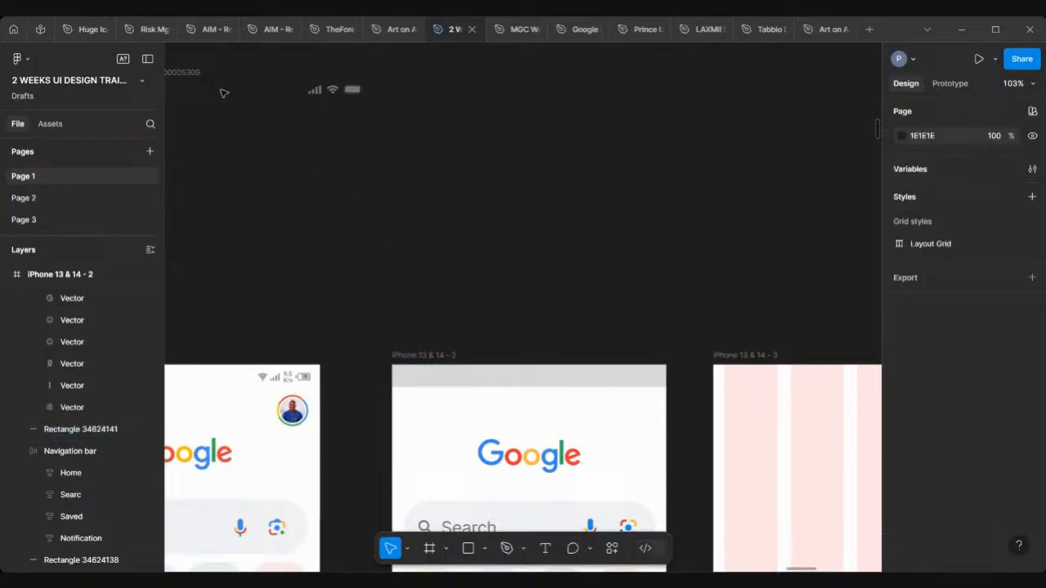
left_click(202, 74)
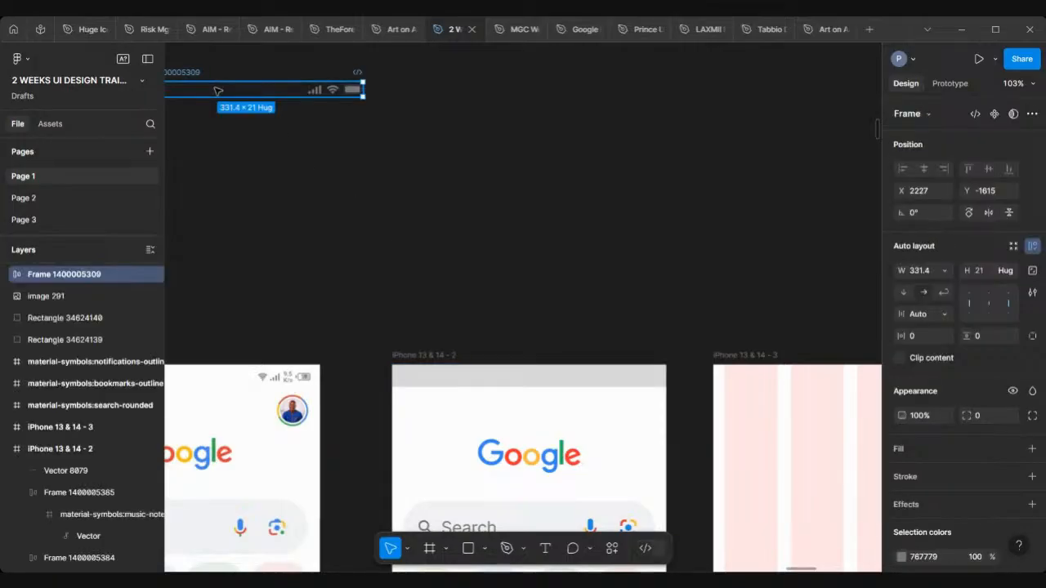
left_click_drag(218, 93, 513, 380)
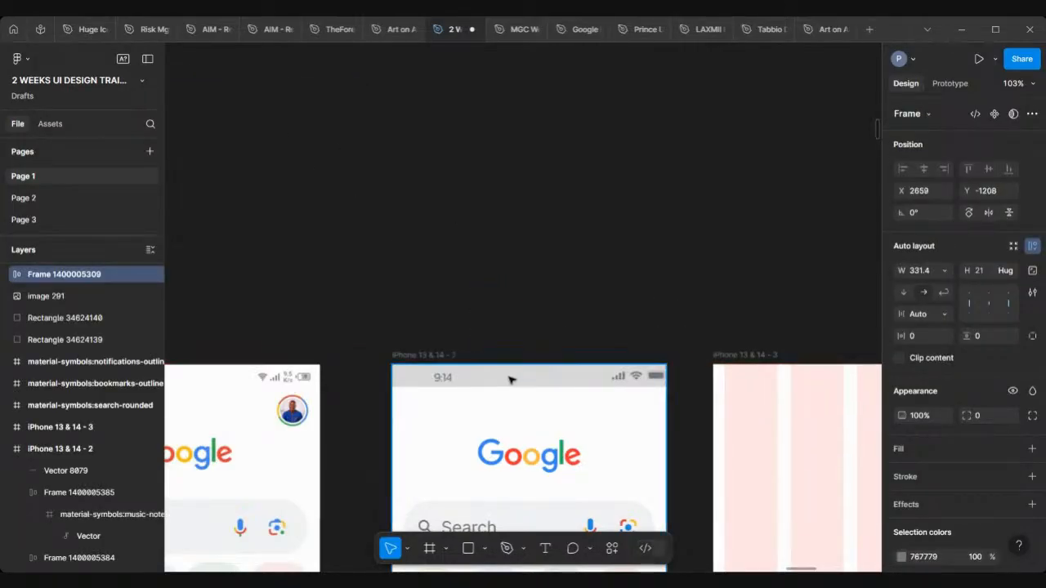
scroll(572, 380, "up", 4)
scroll(572, 380, "down", 3)
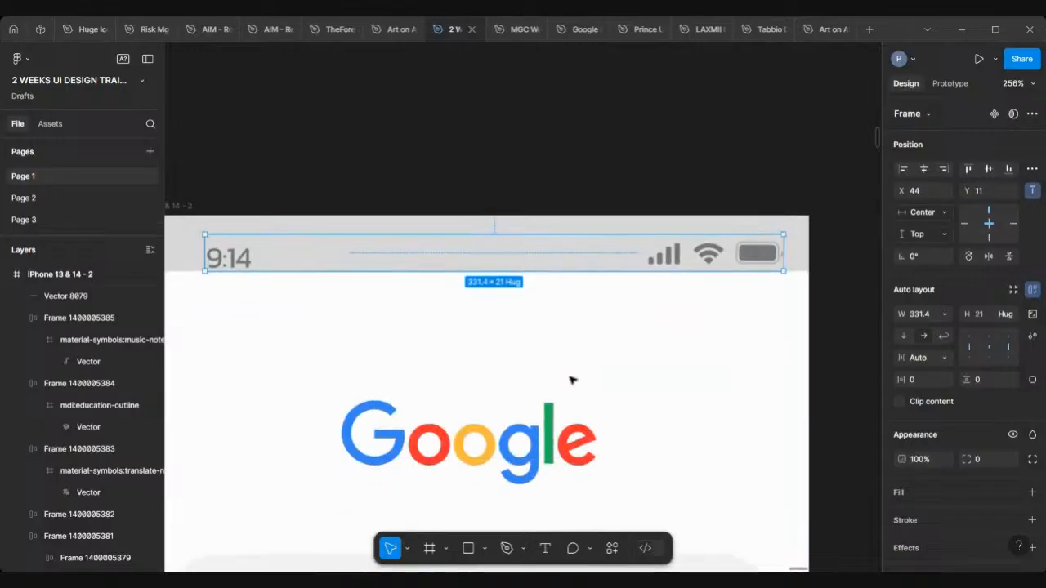
Step: Reposition the status bar frame to X 37, Y 6 so it is vertically centred on the grey strip
scroll(572, 380, "left", 1)
scroll(572, 380, "down", 1)
scroll(572, 380, "down", 3)
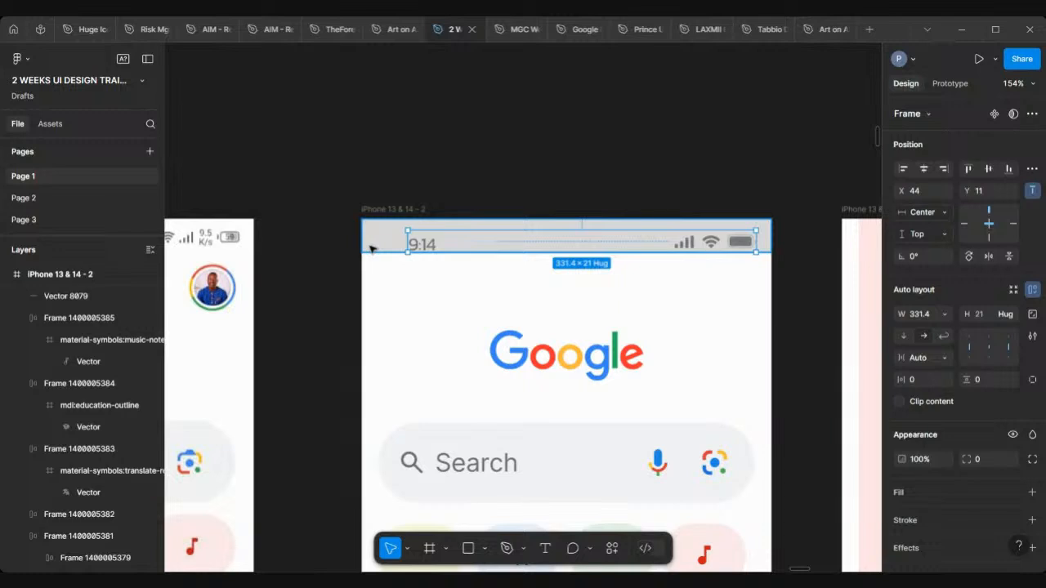
scroll(514, 217, "up", 4)
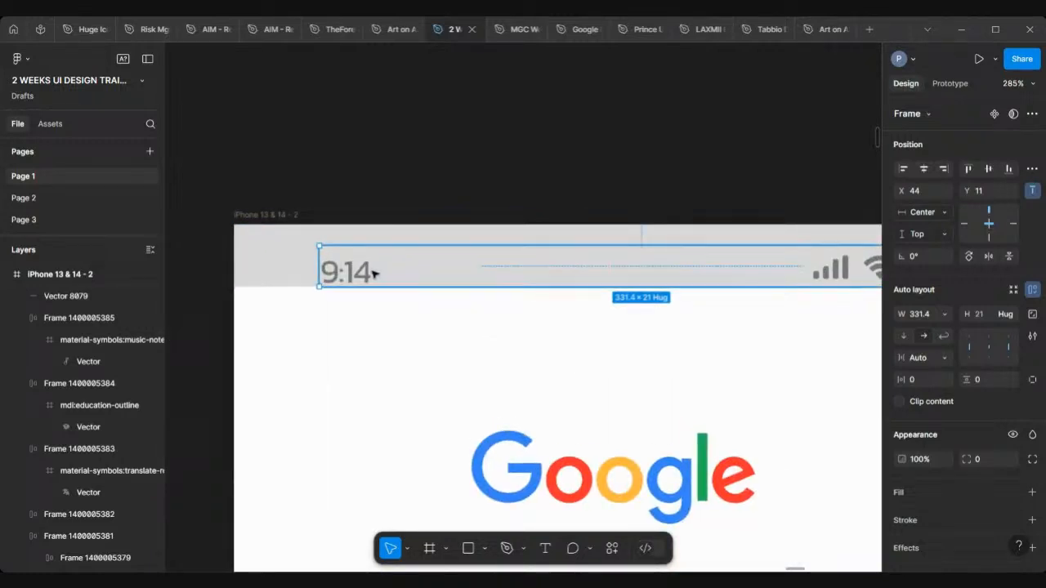
left_click_drag(366, 272, 356, 261)
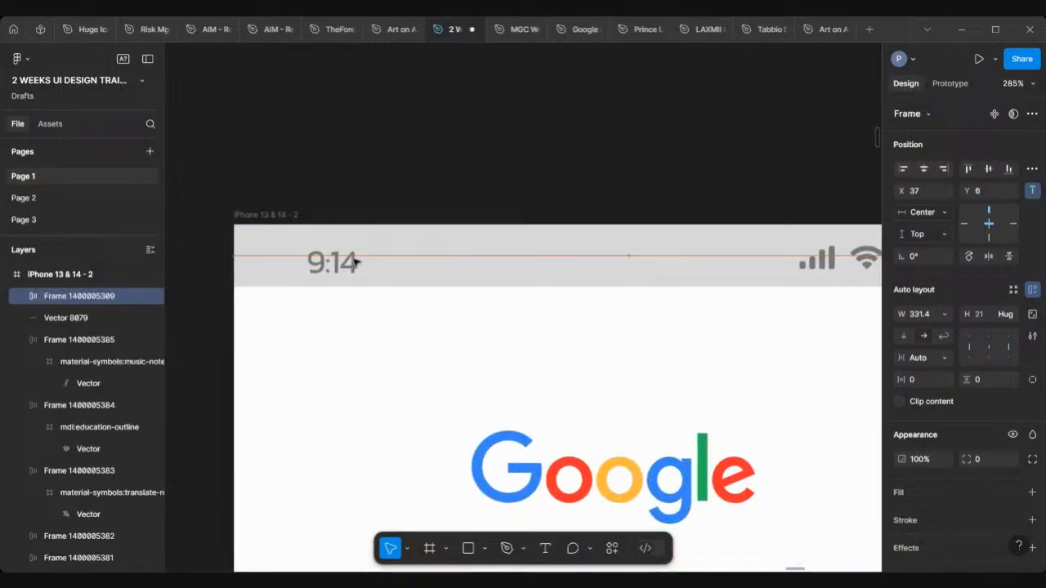
Step: Centre the 9:14 status bar frame horizontally on the screen and wrap it with the grey strip in one auto layout frame
scroll(355, 261, "down", 3)
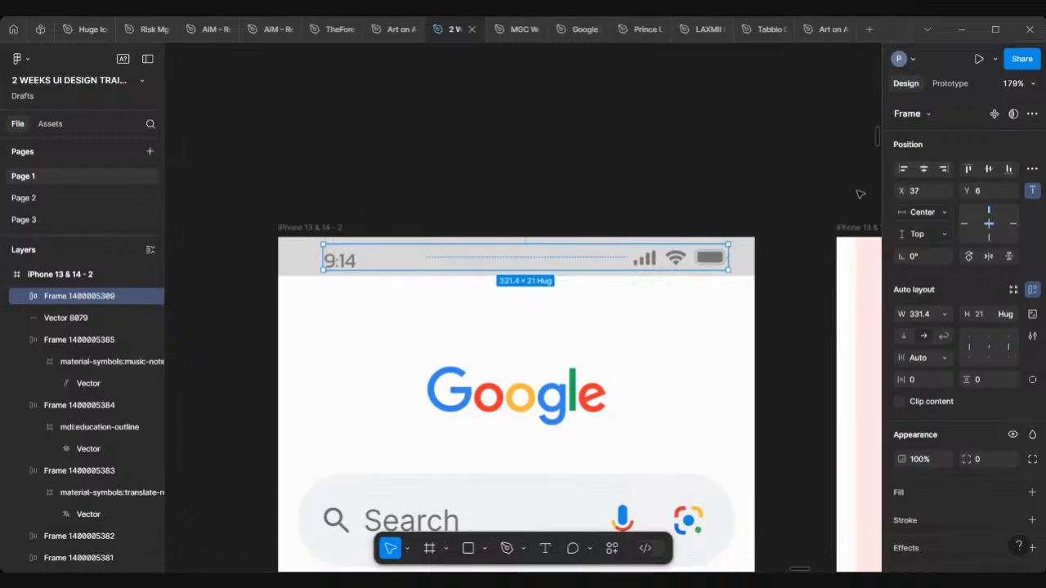
left_click(926, 170)
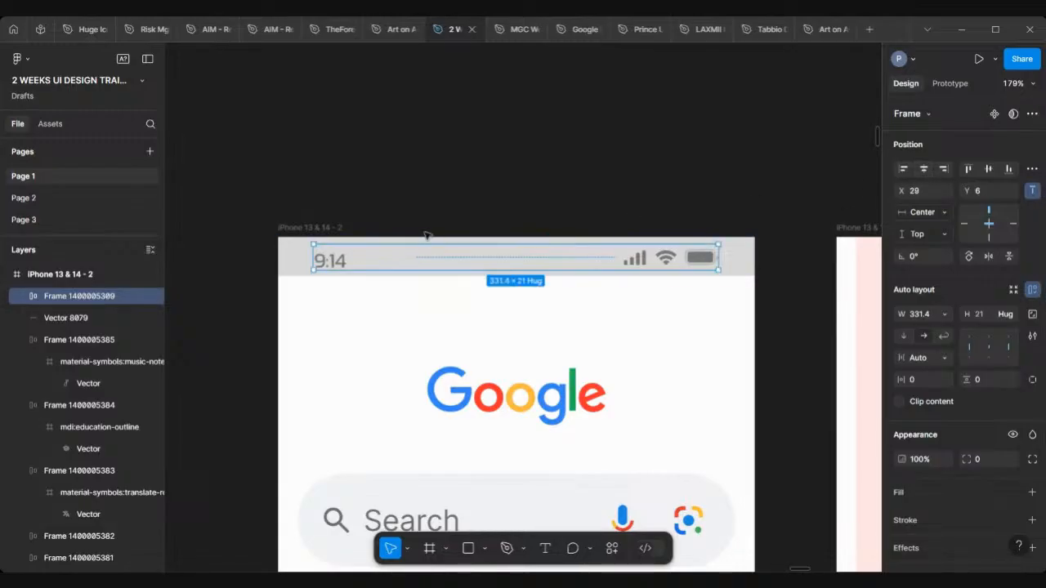
left_click(297, 260, "shift")
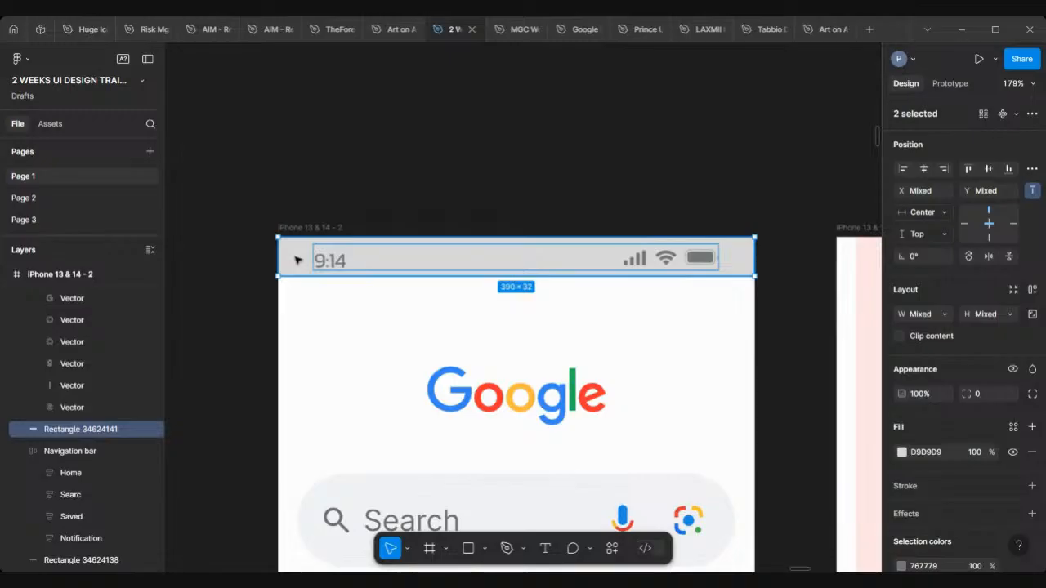
key("shift+a")
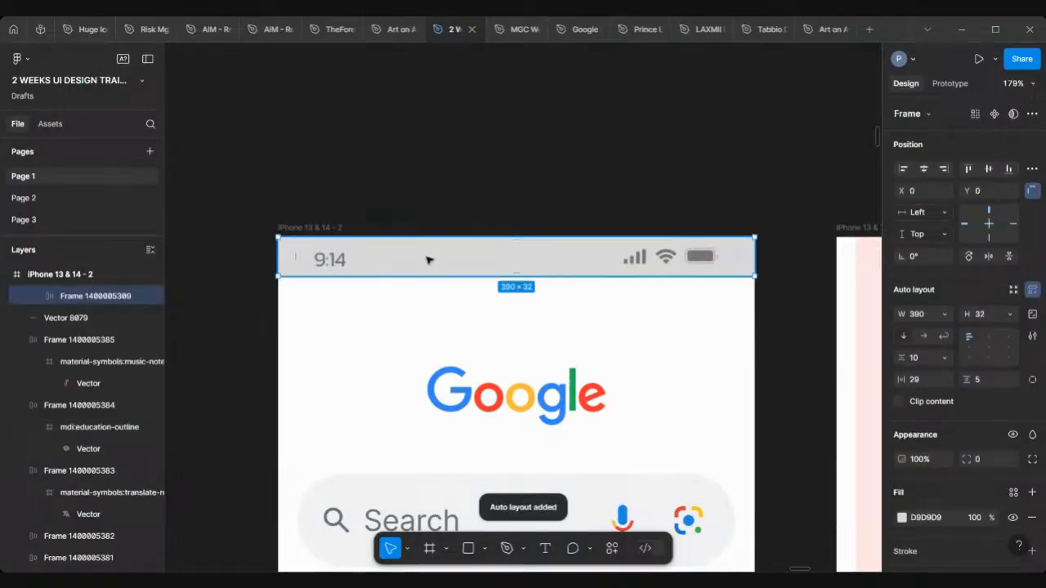
Step: Align the combined status bar frame to the horizontal centre and top edge of the iPhone 13 & 14 - 2 frame
mouse_move(451, 260)
left_mouse_down()
mouse_move(450, 327)
mouse_move(444, 267)
mouse_move(455, 264)
left_mouse_up()
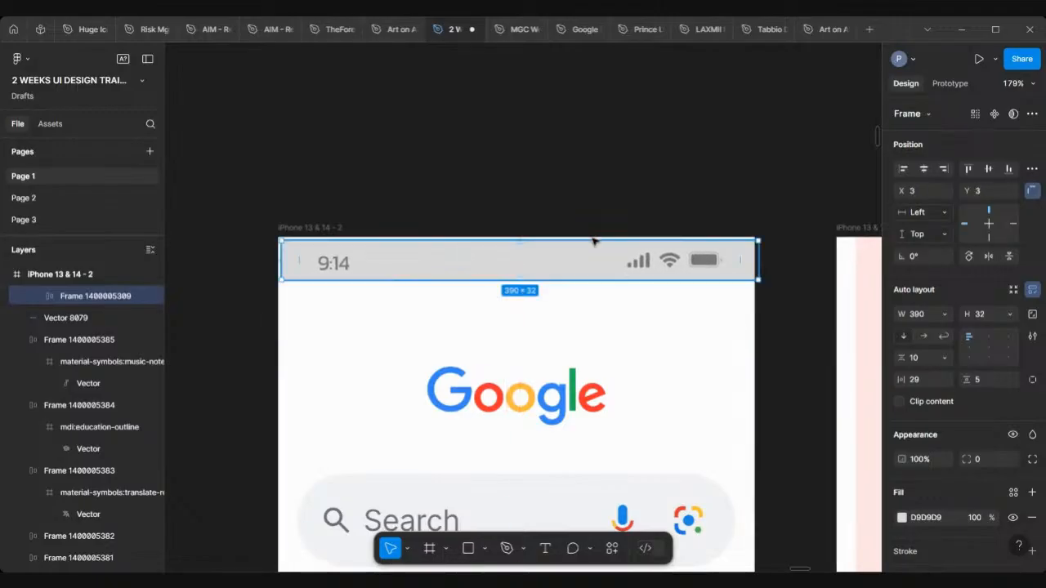
left_click(927, 170)
left_click(968, 168)
scroll(539, 185, "down", 5)
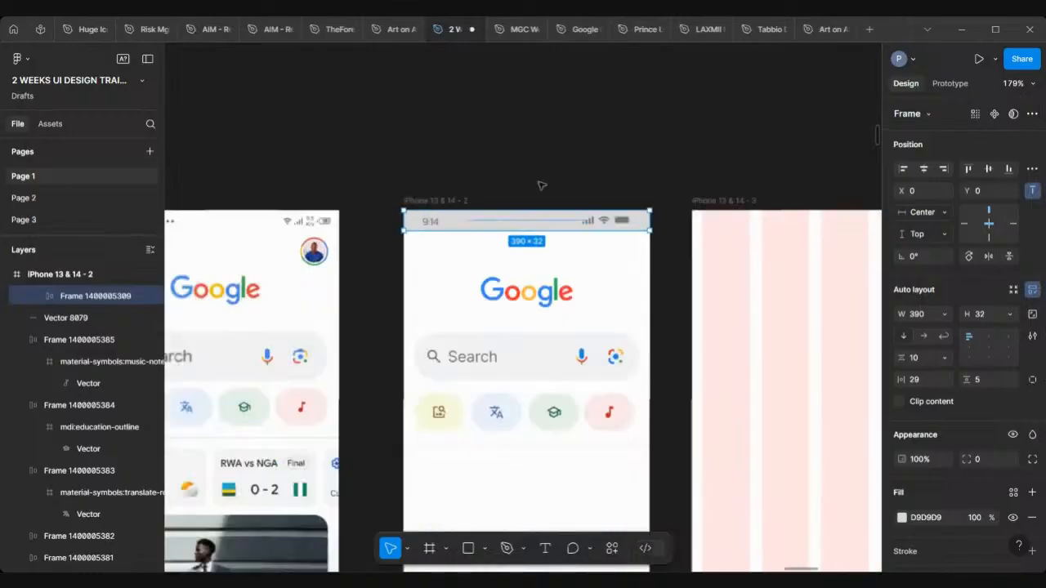
Step: Change the status bar frame's fill to white FFFFFF and deselect it
scroll(539, 186, "up", 5)
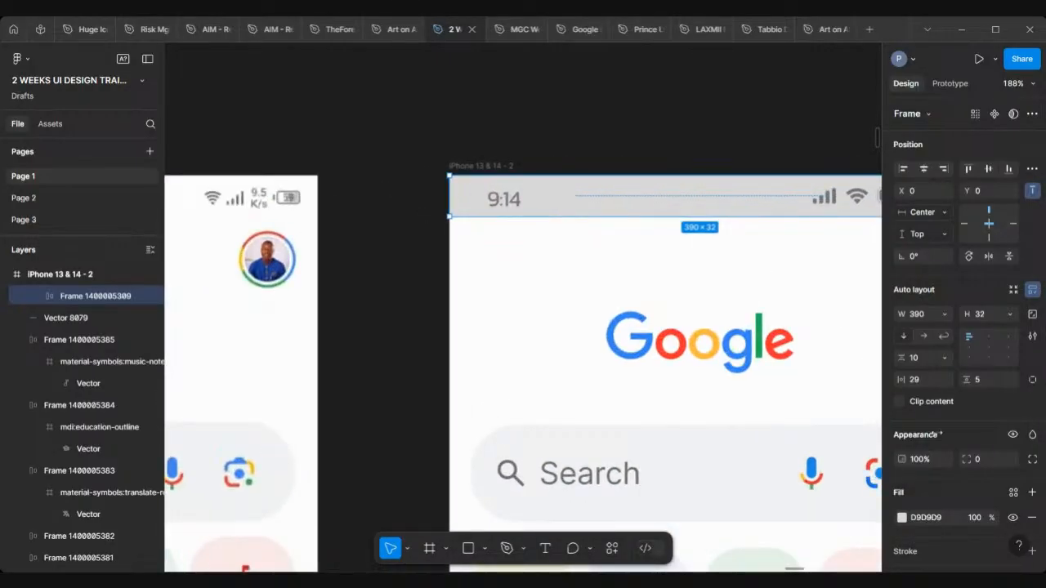
scroll(932, 434, "down", 3)
left_click(934, 371)
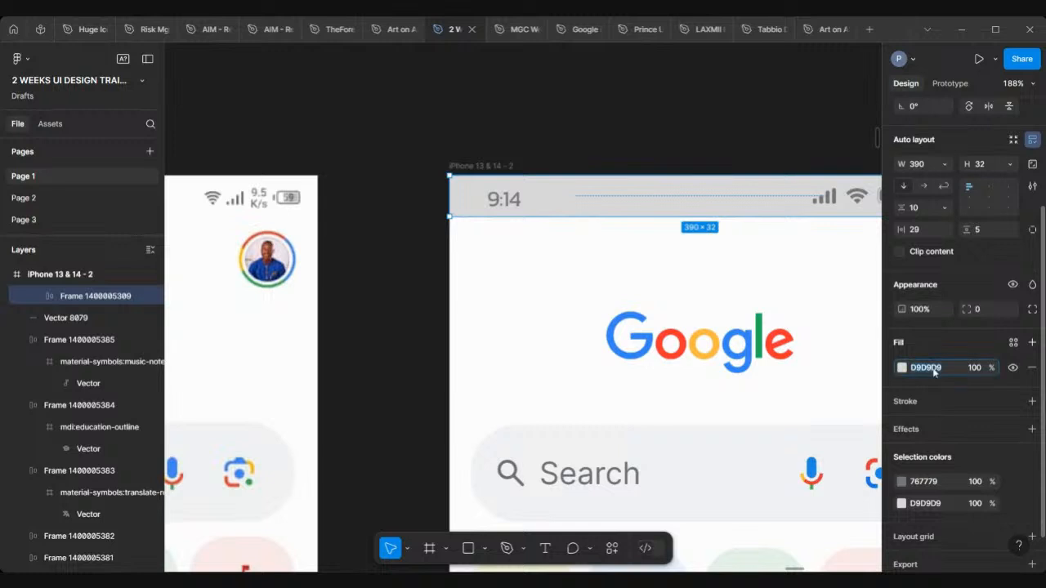
type("FFFFFF")
key("Return")
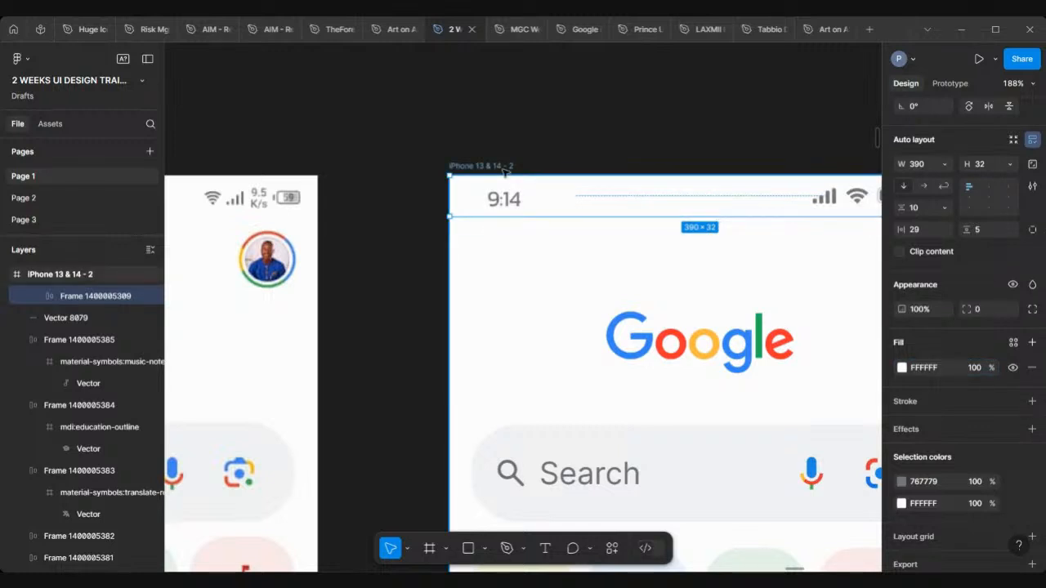
scroll(506, 169, "down", 5)
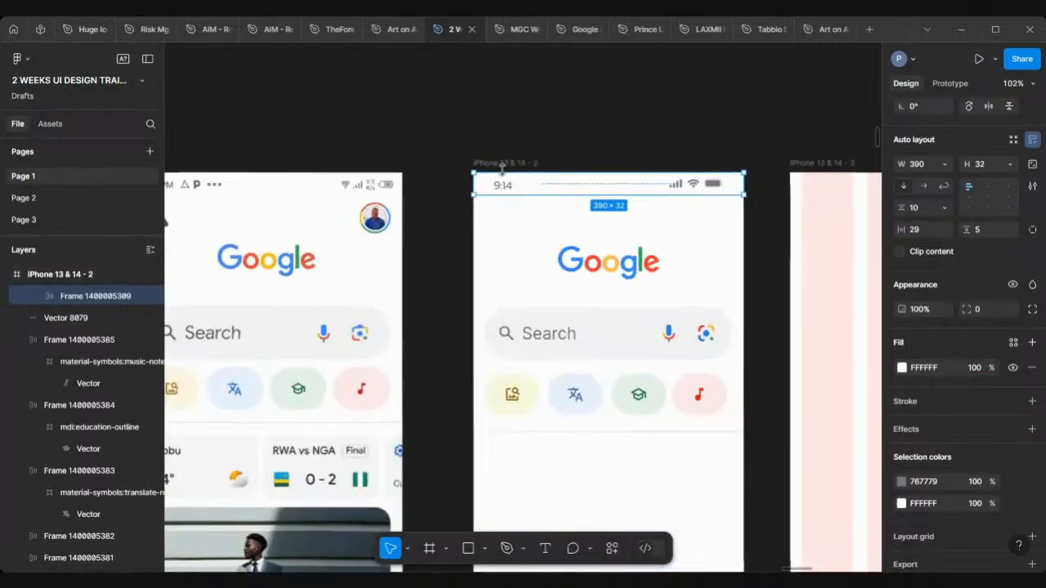
left_click(603, 364)
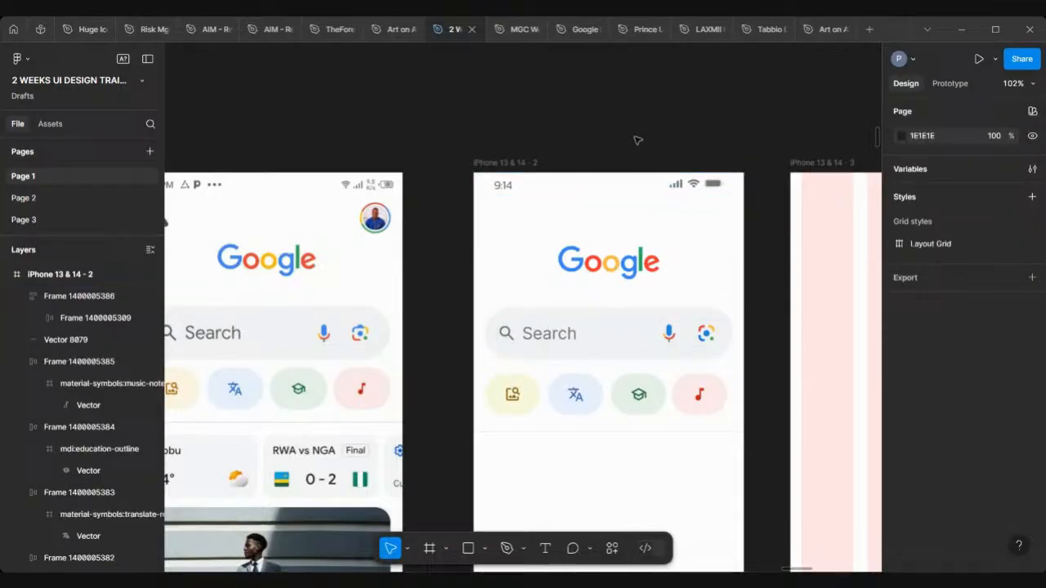
Step: Draw a circle of about 41 × 41 for the profile picture below the status bar icons, at about X 325, Y 53
scroll(638, 140, "left", 3)
scroll(637, 141, "down", 1)
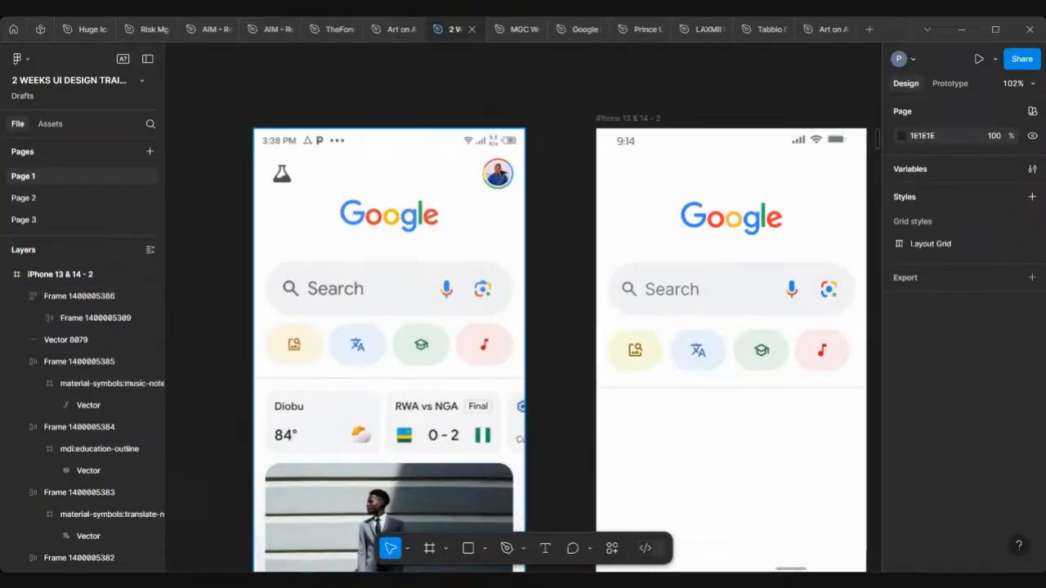
scroll(274, 177, "right", 3)
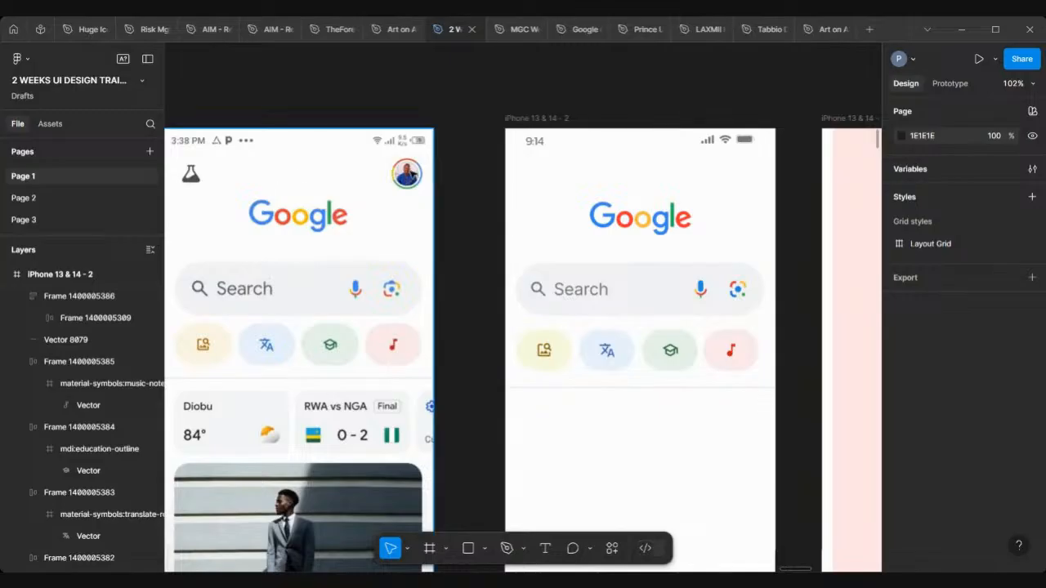
left_click(486, 549)
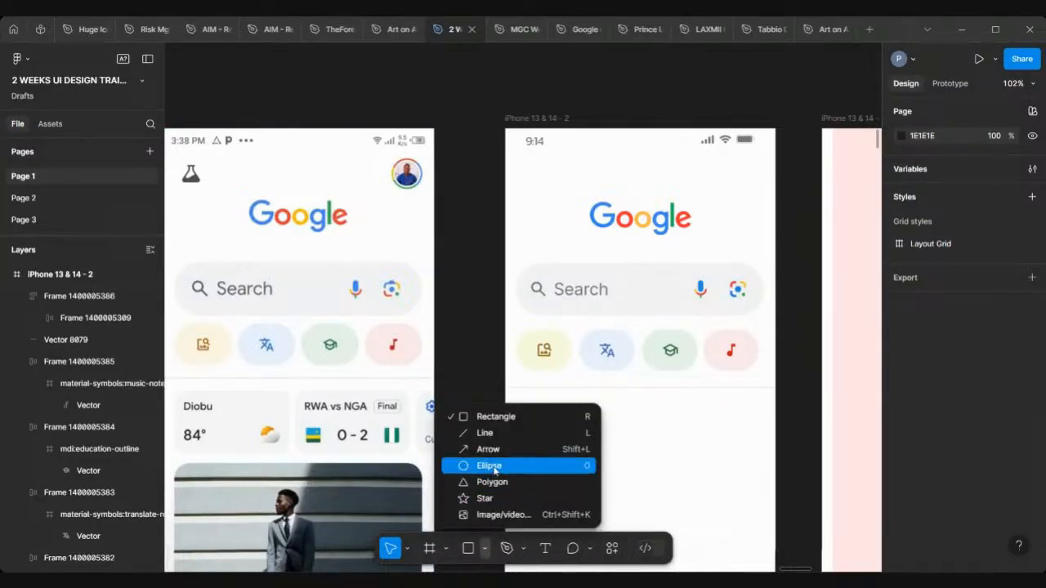
left_click(494, 466)
scroll(808, 148, "right", 2)
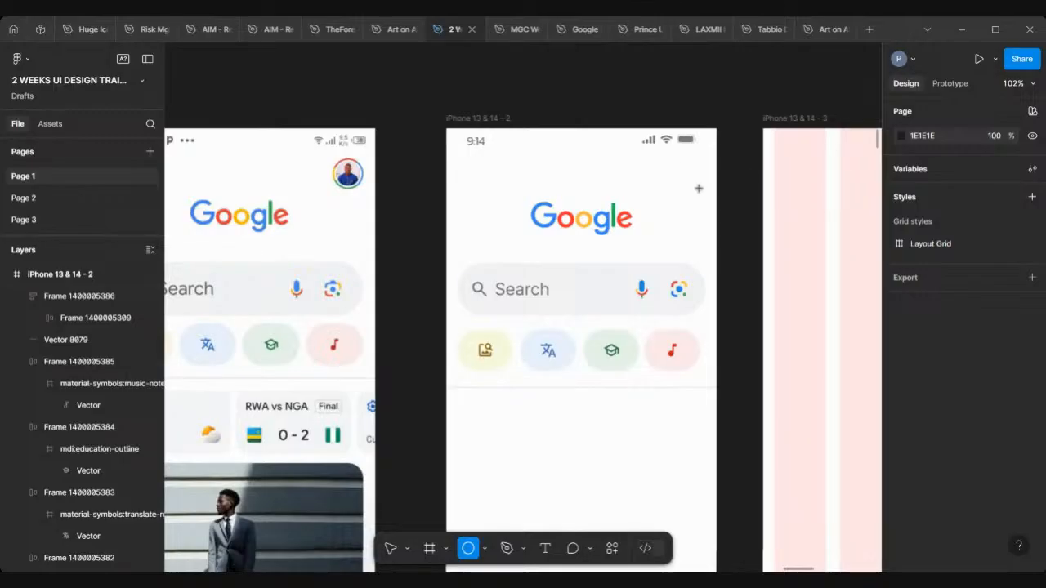
left_click_drag(670, 164, 700, 193)
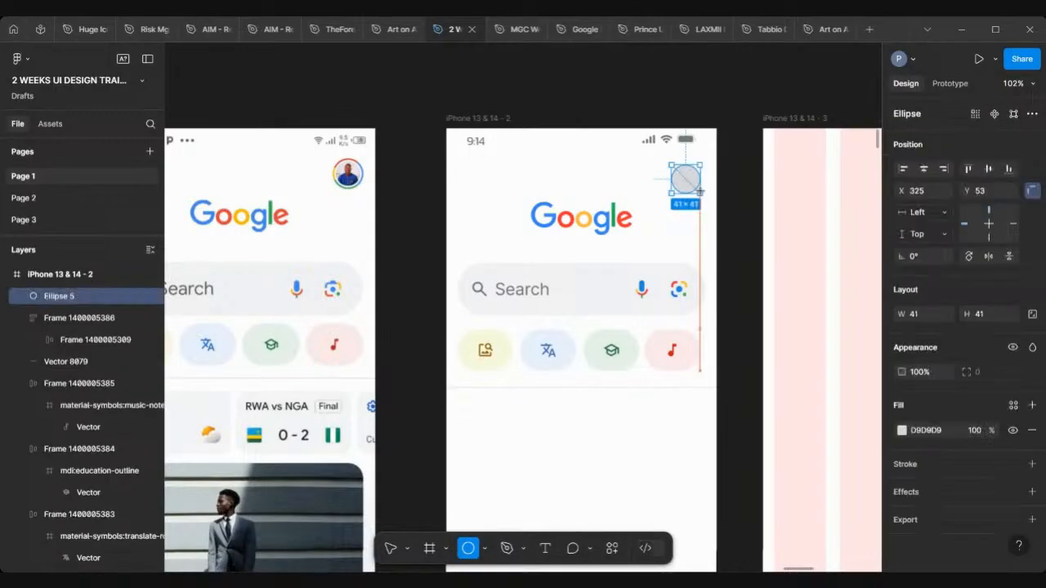
Step: Show the 4-column layout grid on iPhone 13 & 14 - 2 and move the profile circle to X 333, Y 49
left_click(470, 120)
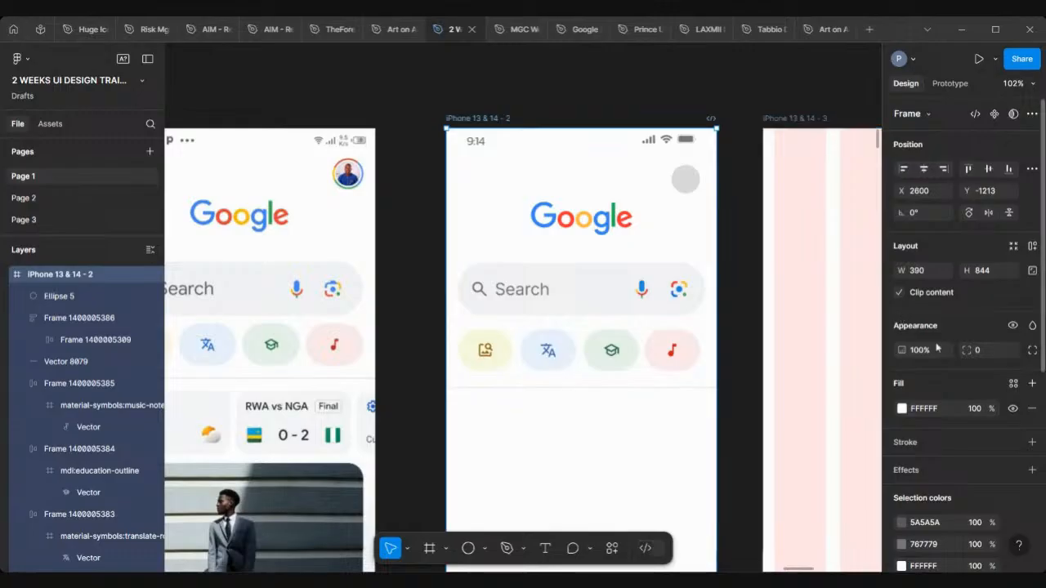
scroll(937, 346, "down", 5)
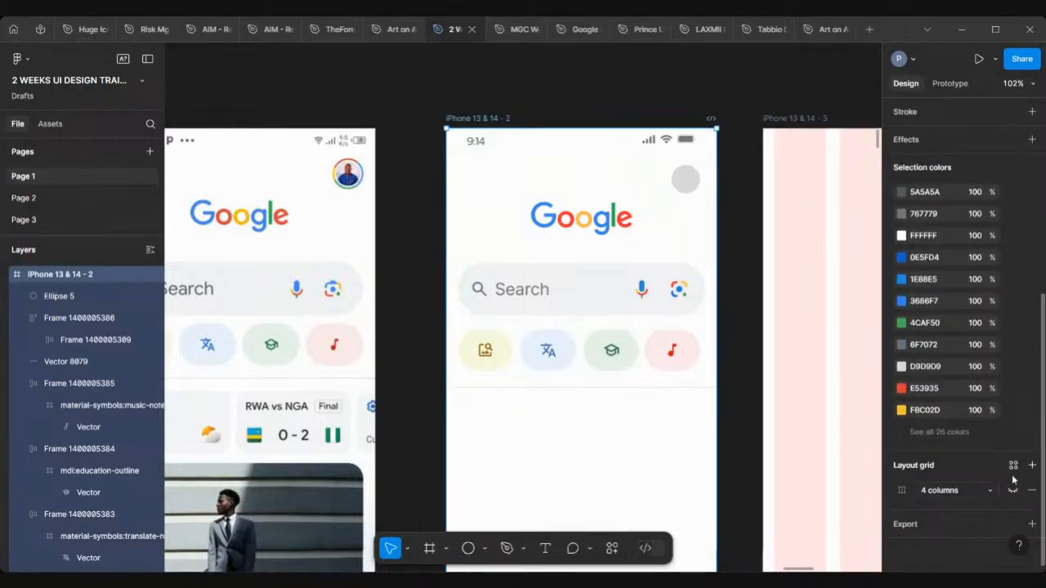
left_click(1012, 491)
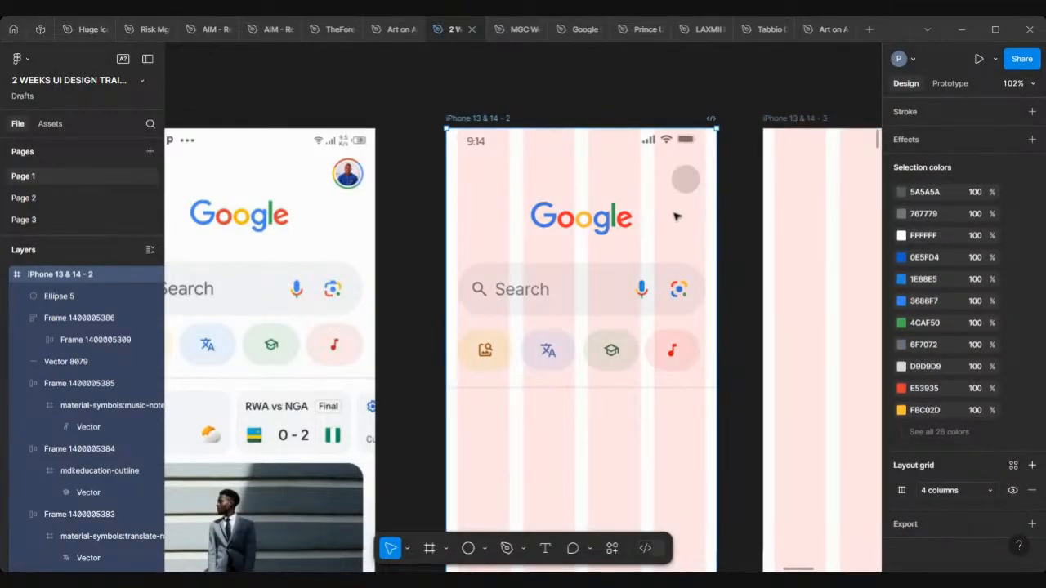
scroll(675, 216, "up", 3)
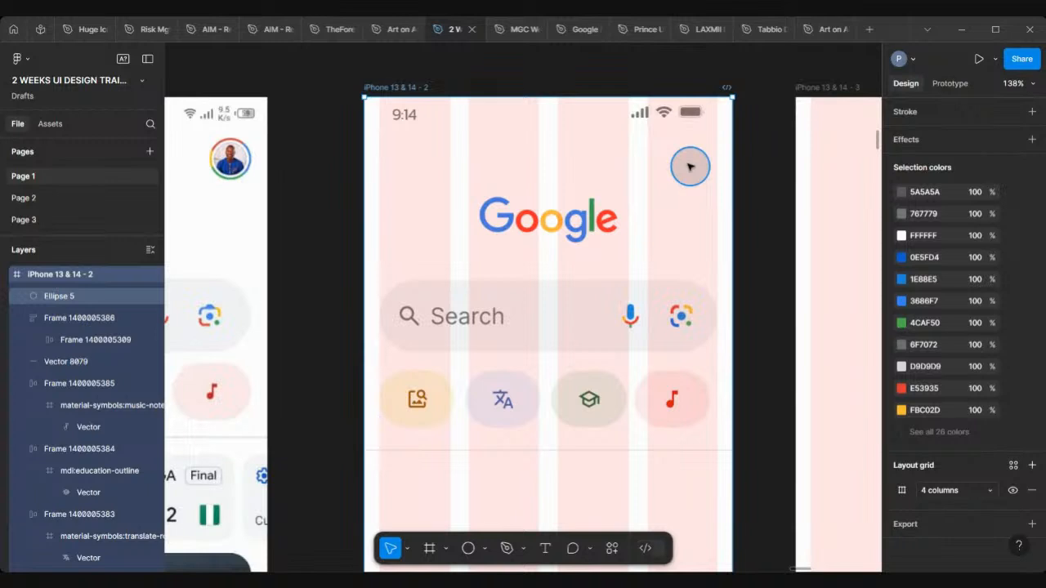
left_click_drag(690, 167, 697, 164)
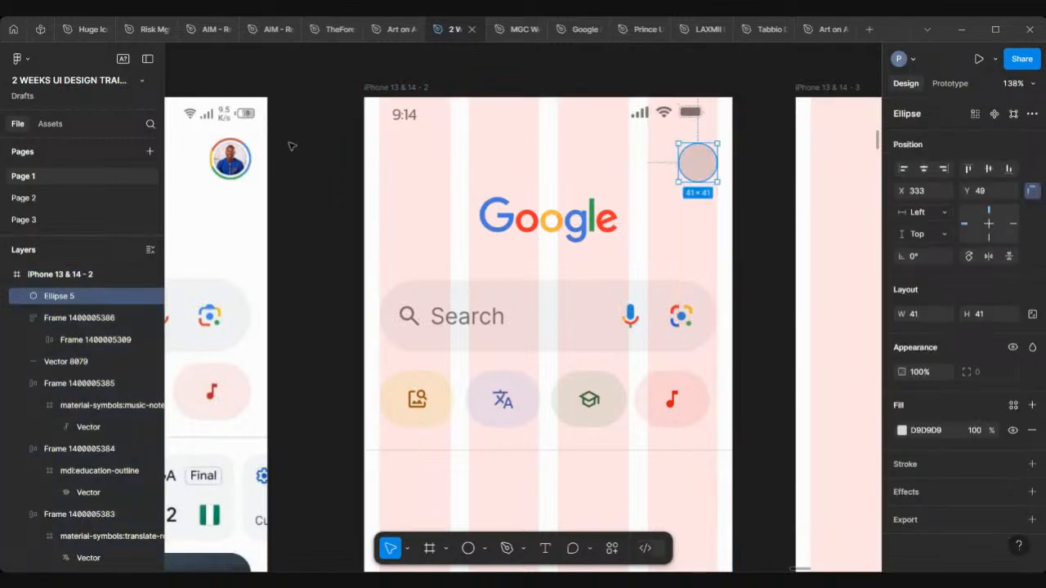
Step: Lock the profile circle's proportions and set its size to 42 × 42
scroll(217, 152, "up", 5)
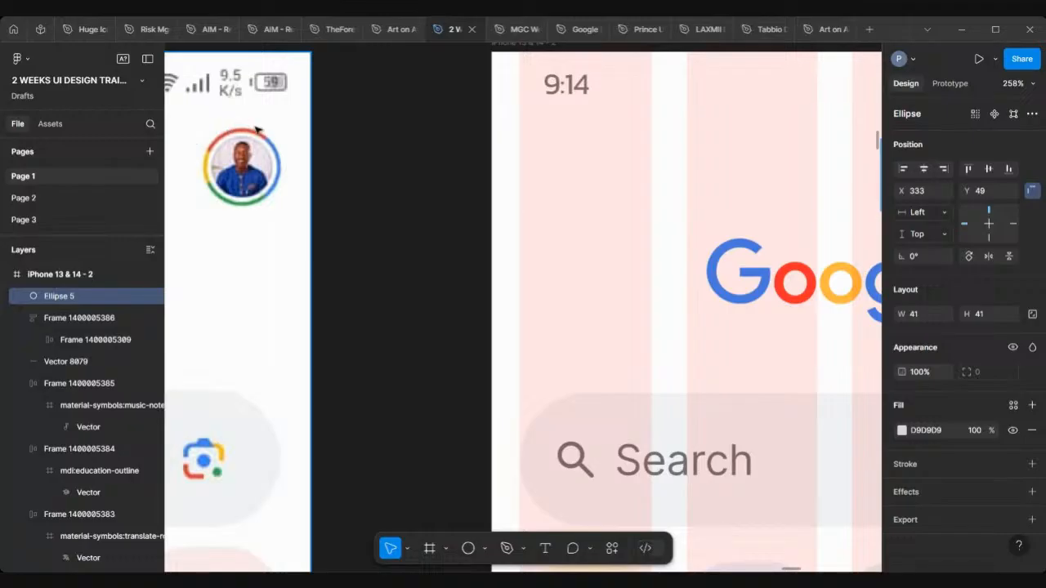
scroll(221, 182, "down", 10)
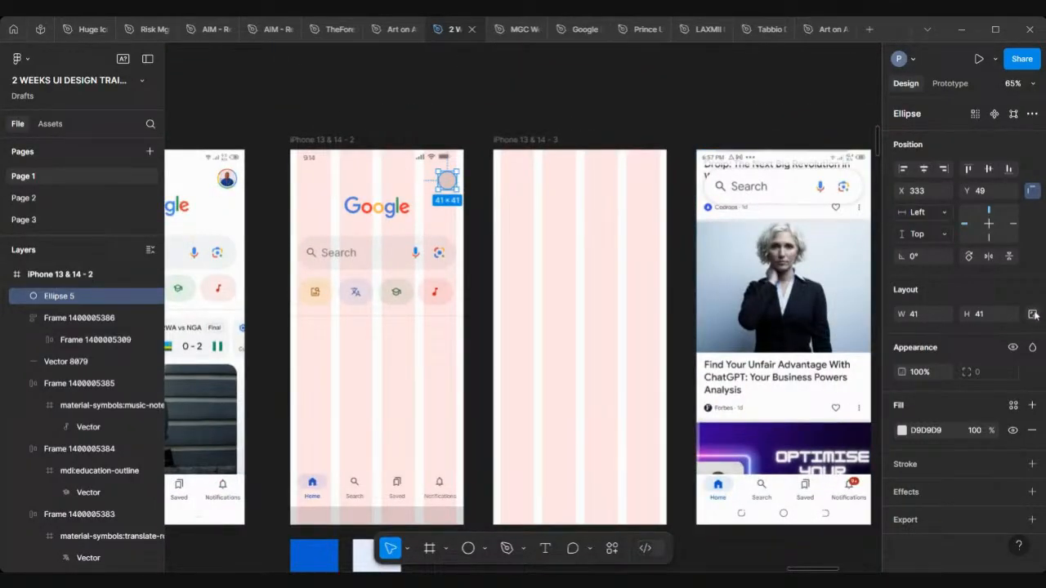
left_click(993, 319)
type("42")
key("Return")
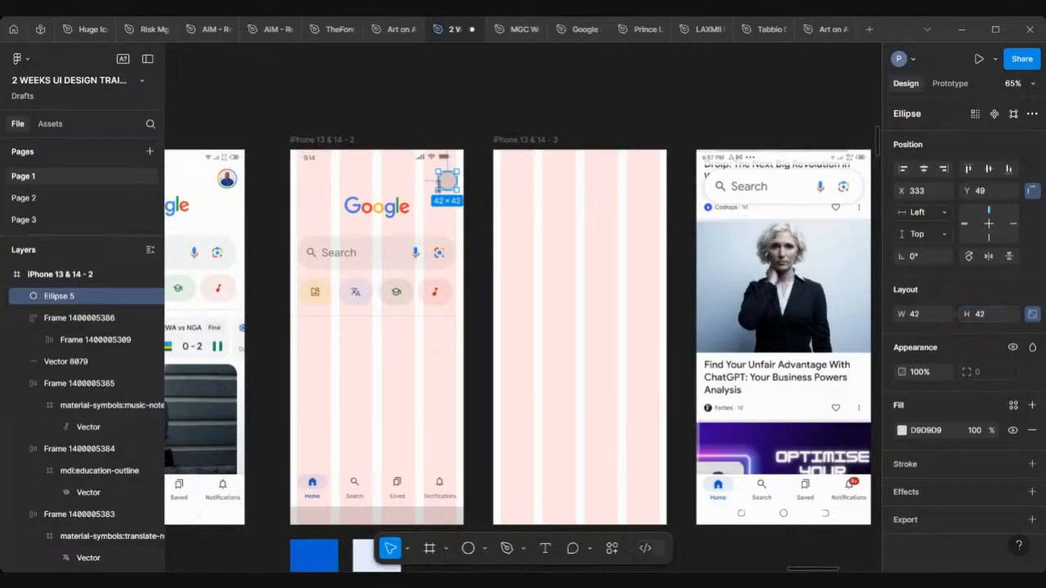
Step: Resize the profile circle to 40 × 40 and place it at X 334, Y 49 against the last grid column's outer edge
scroll(411, 178, "up", 5, "ctrl")
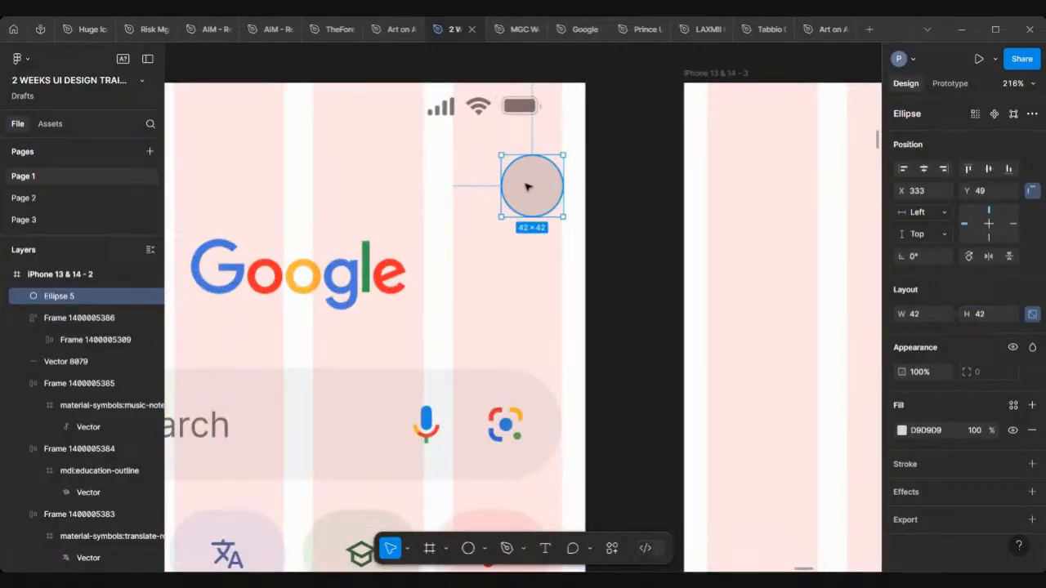
left_click_drag(526, 186, 516, 186)
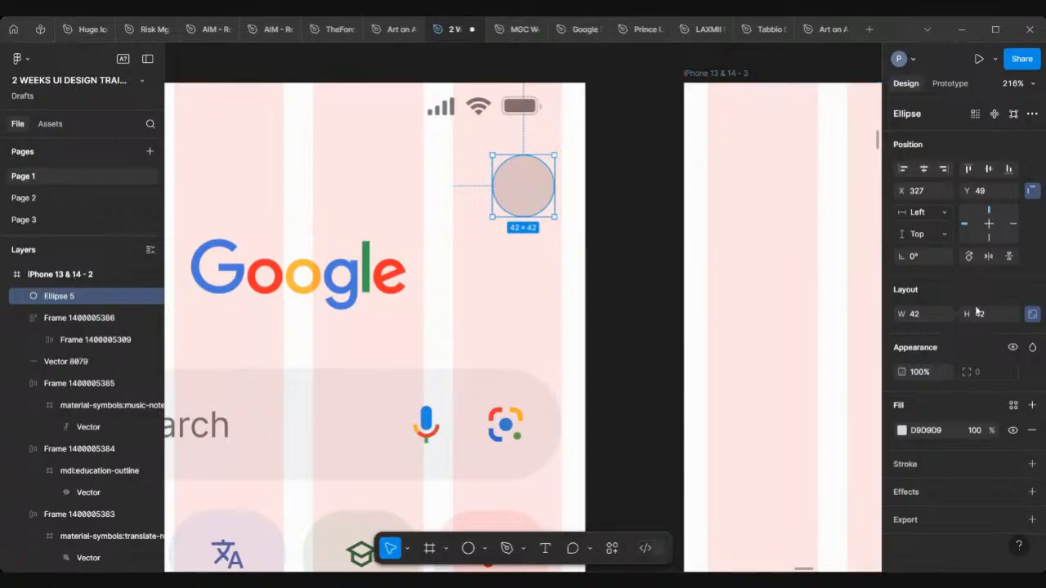
left_click(992, 315)
type("40")
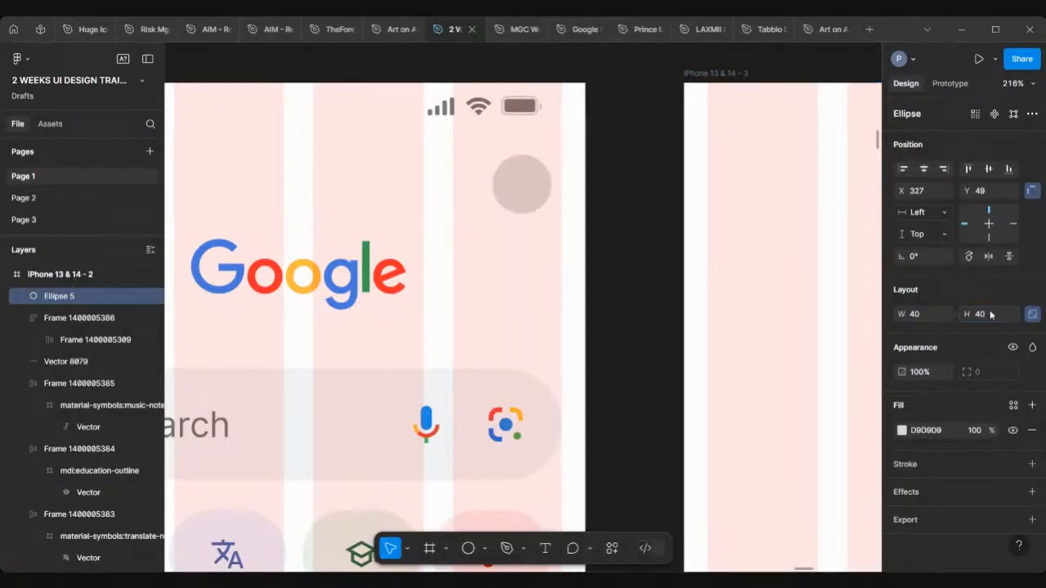
key("Return")
left_click_drag(528, 191, 539, 193)
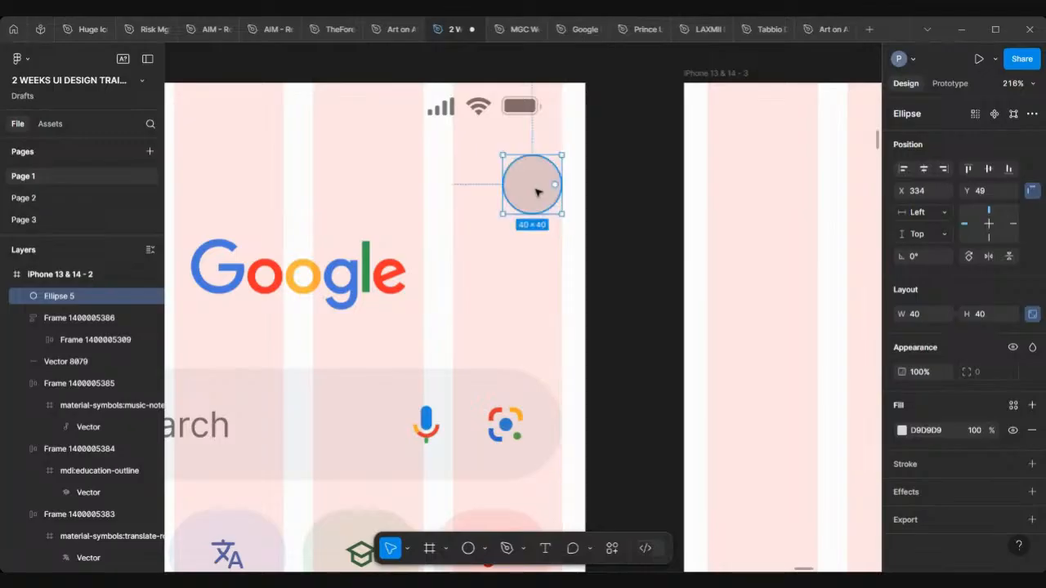
Step: Run the Iconify plugin and search its icons for "lab" to match the reference screen's flask icon
scroll(539, 193, "down", 5)
scroll(537, 192, "down", 2)
scroll(381, 171, "up", 3)
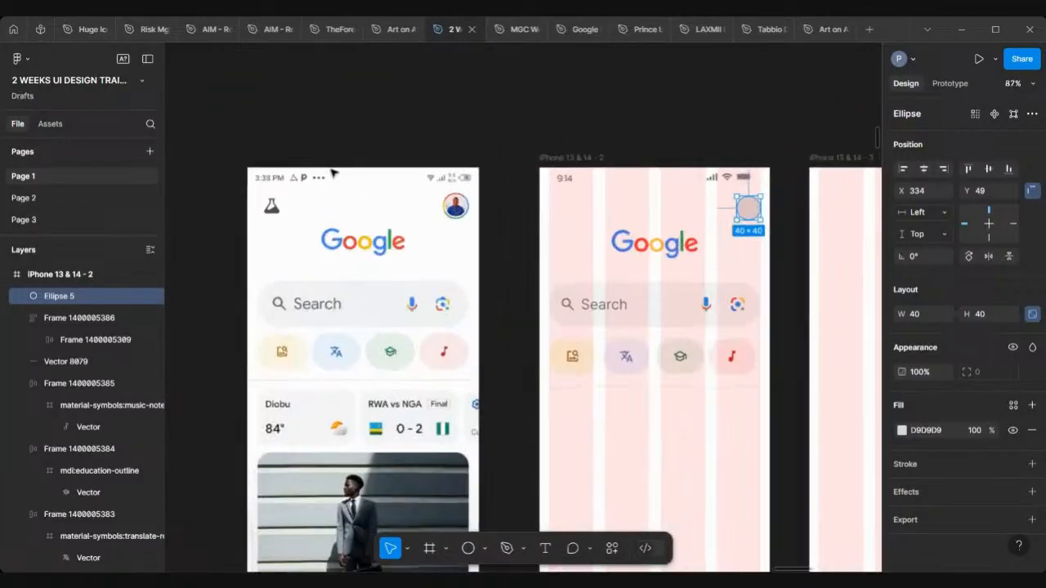
scroll(395, 163, "left", 10)
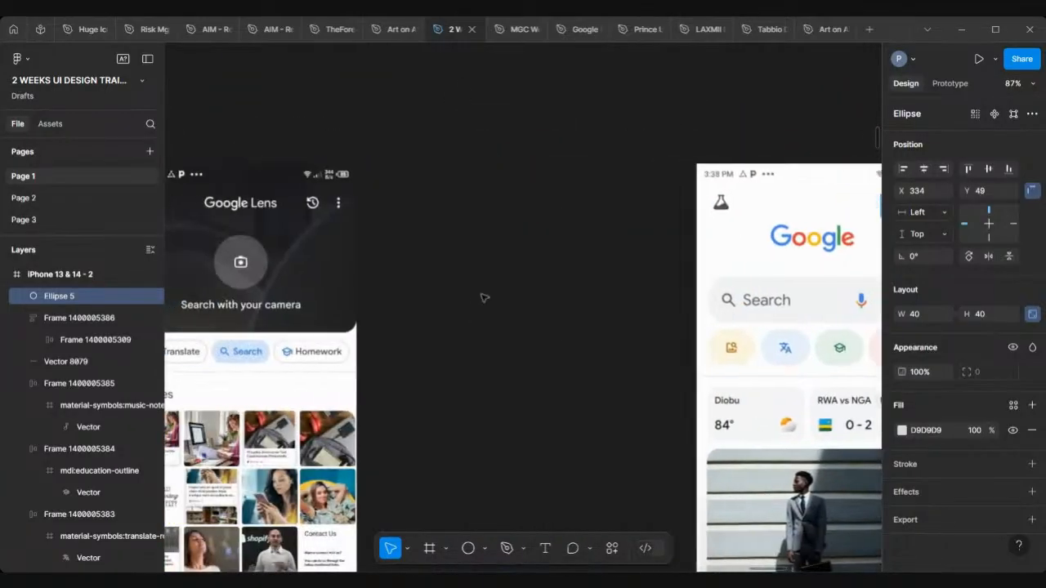
left_click(484, 298)
right_click(483, 298)
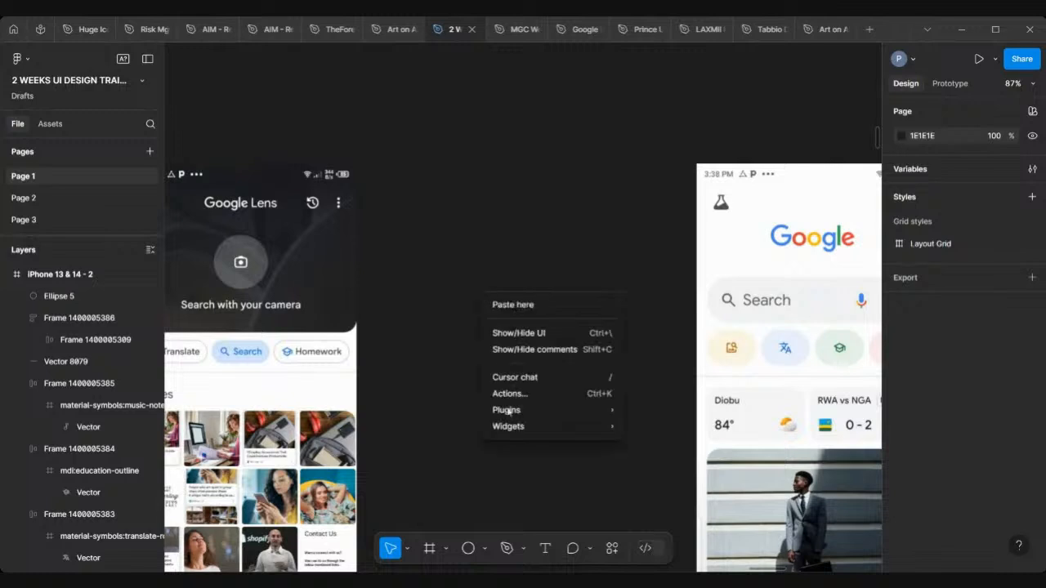
mouse_move(531, 408)
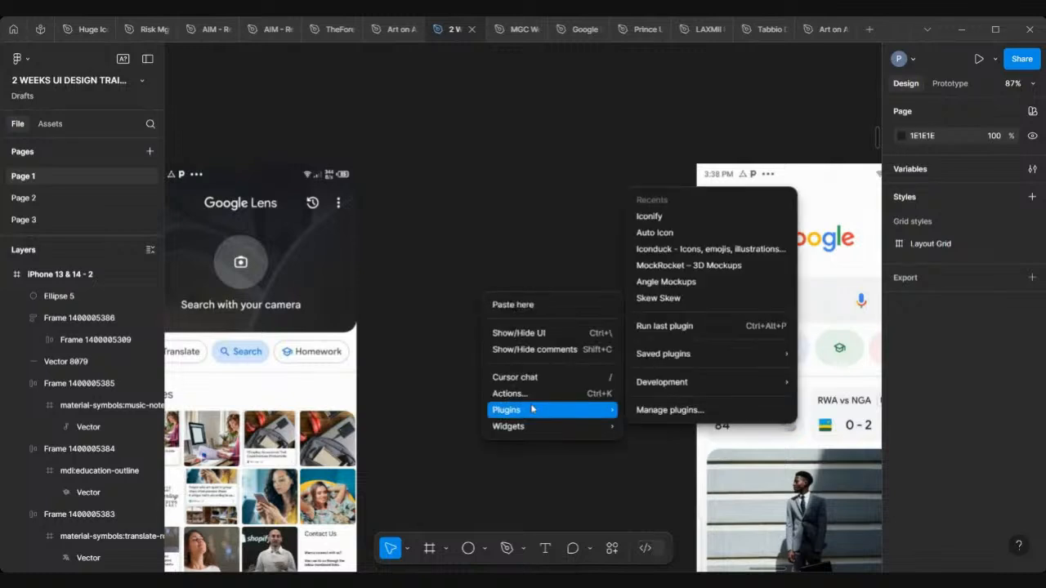
left_click(681, 219)
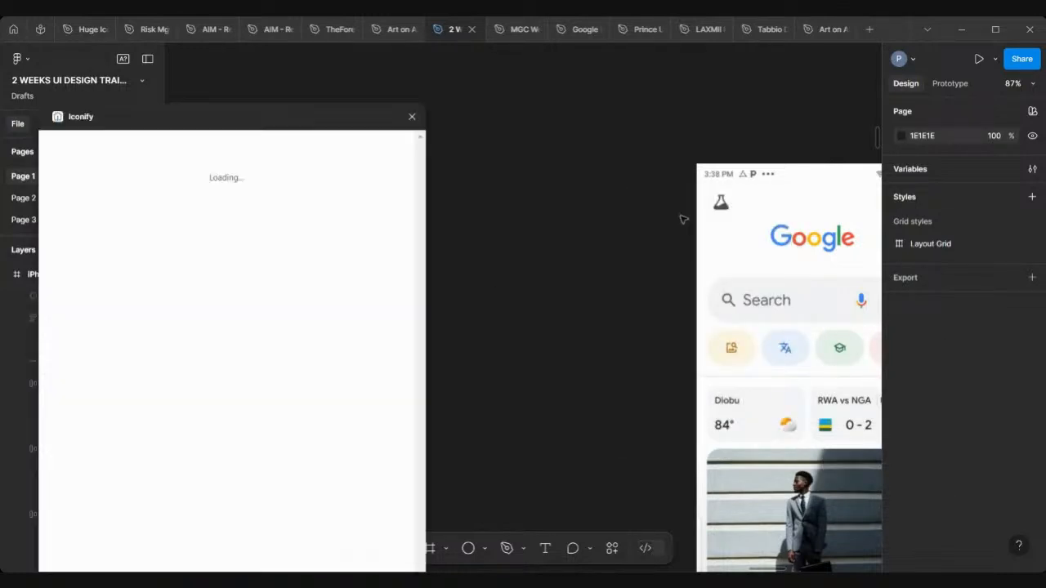
left_click(141, 170)
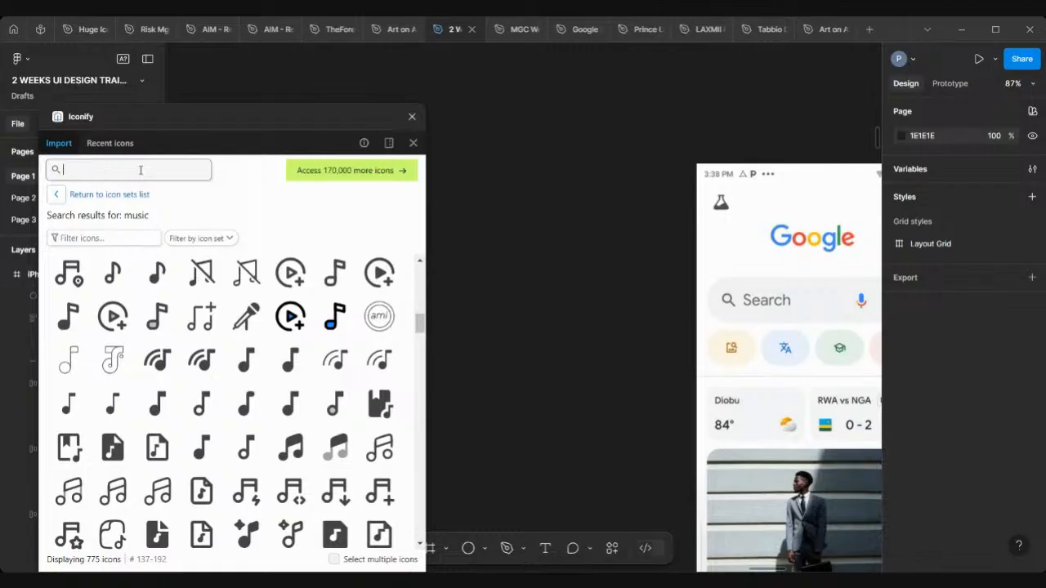
type("lab")
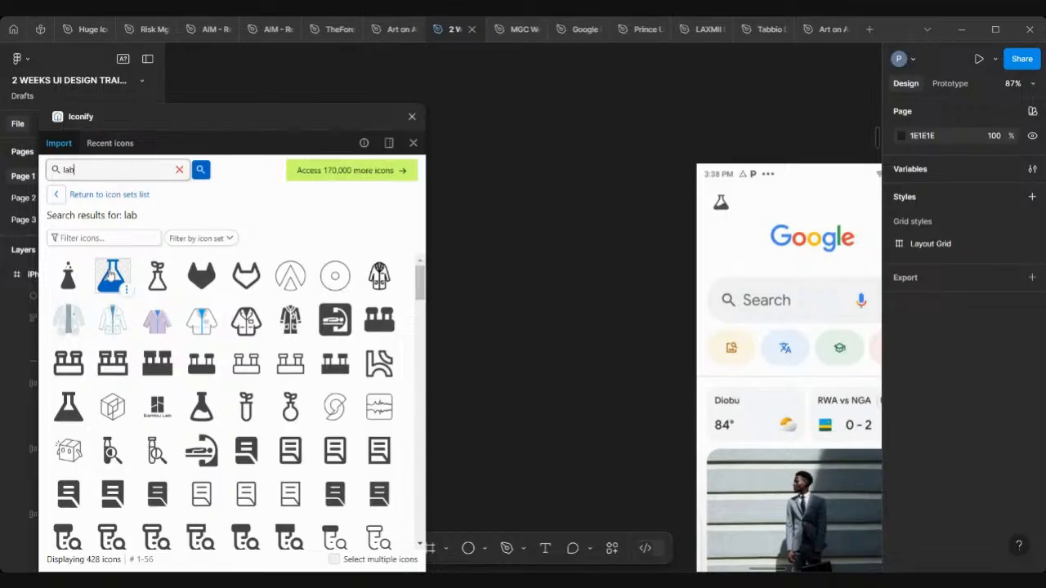
Step: Look through the "lab" icon results and compare the flask shapes with the reference screen's flask icon
scroll(181, 375, "down", 2)
scroll(181, 375, "down", 3)
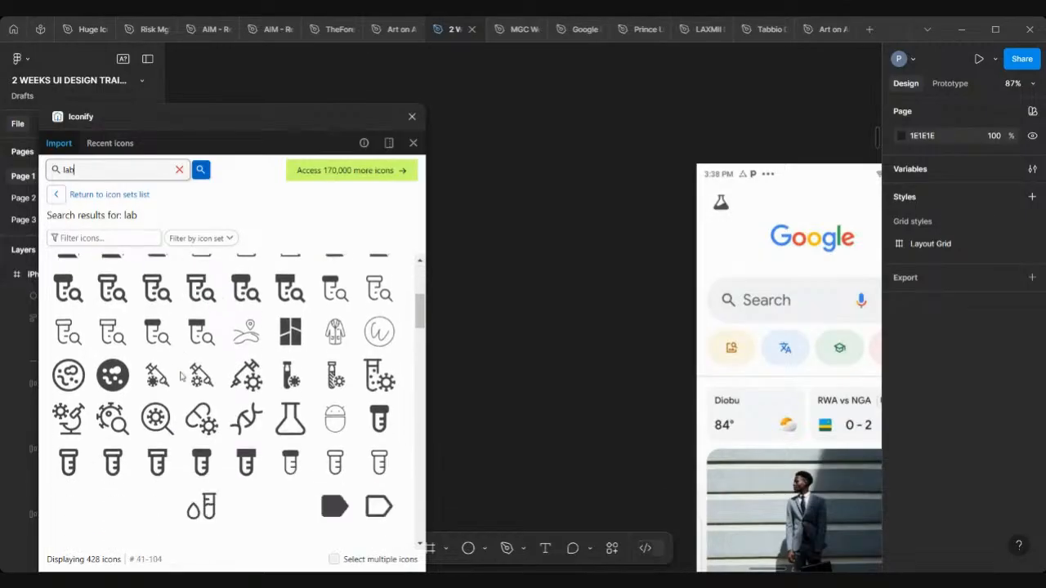
scroll(181, 375, "down", 5)
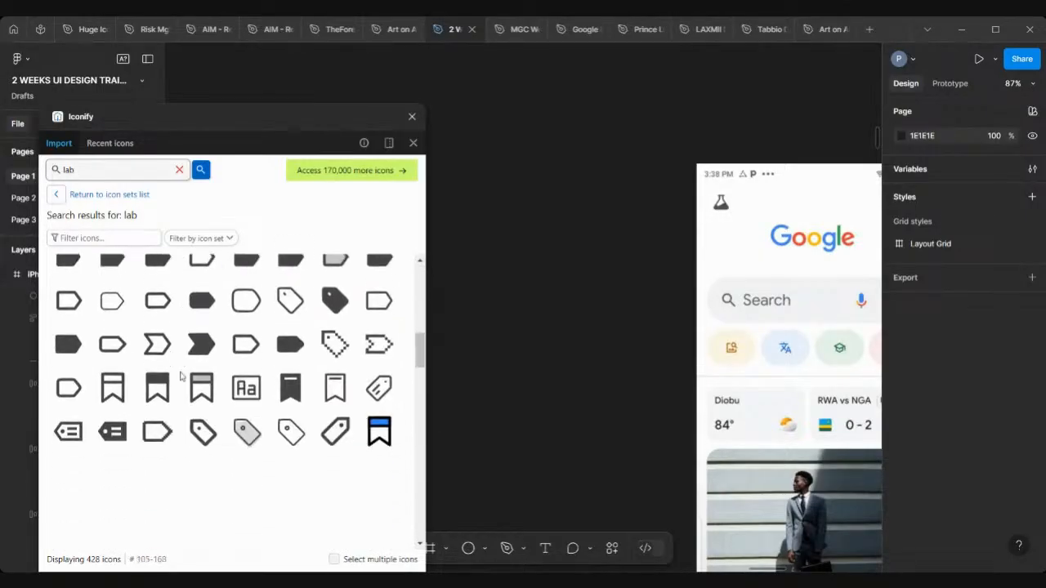
scroll(181, 376, "down", 5)
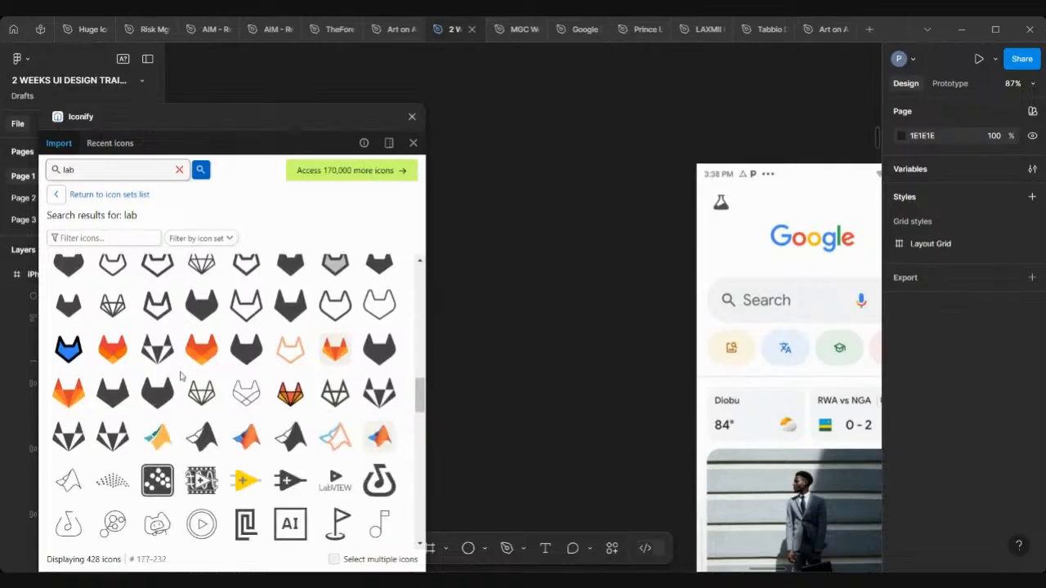
scroll(182, 375, "down", 5)
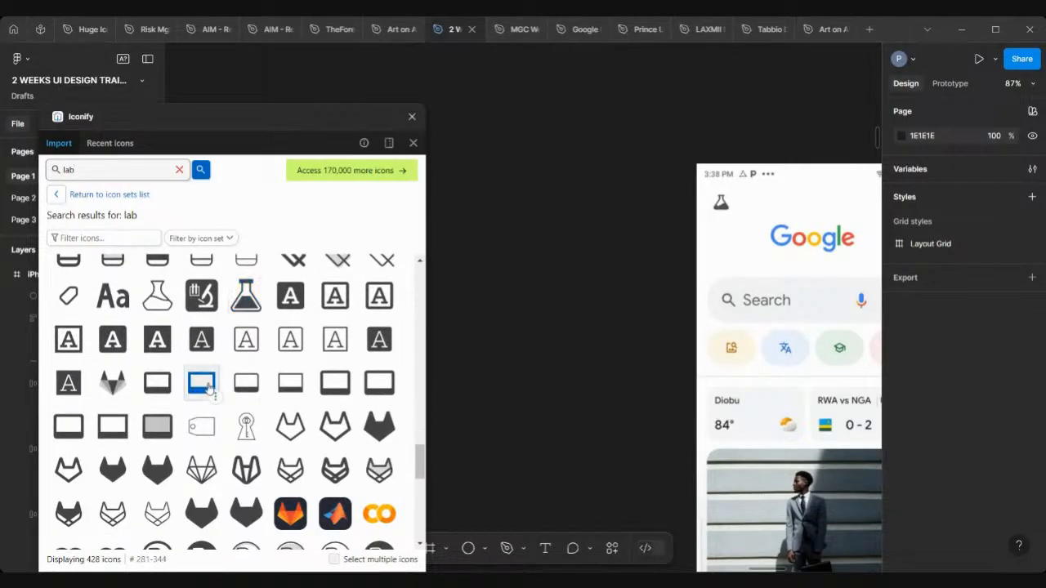
scroll(209, 387, "down", 3)
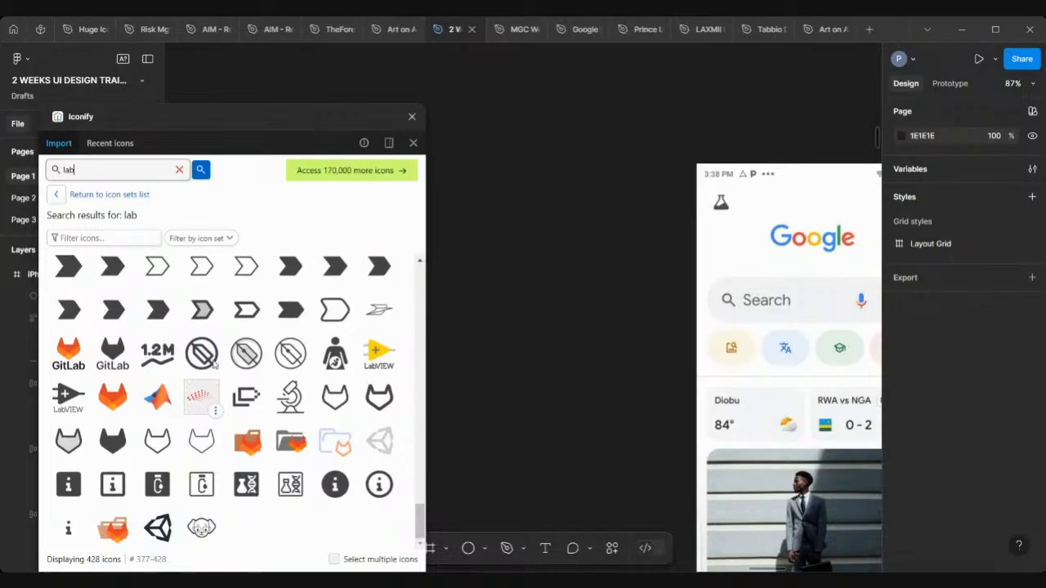
scroll(239, 466, "down", 3)
scroll(238, 466, "up", 8)
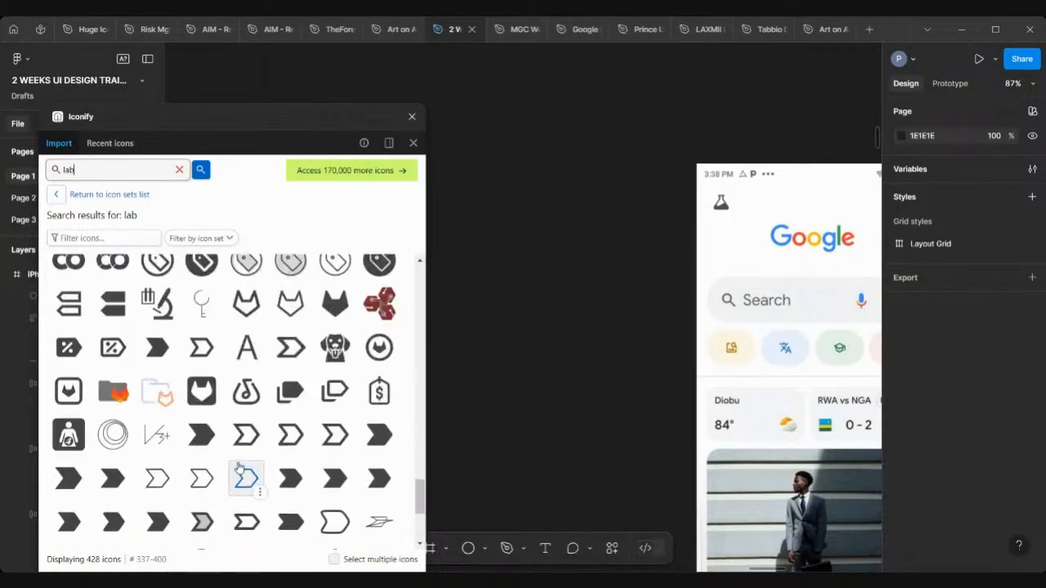
scroll(239, 466, "up", 2)
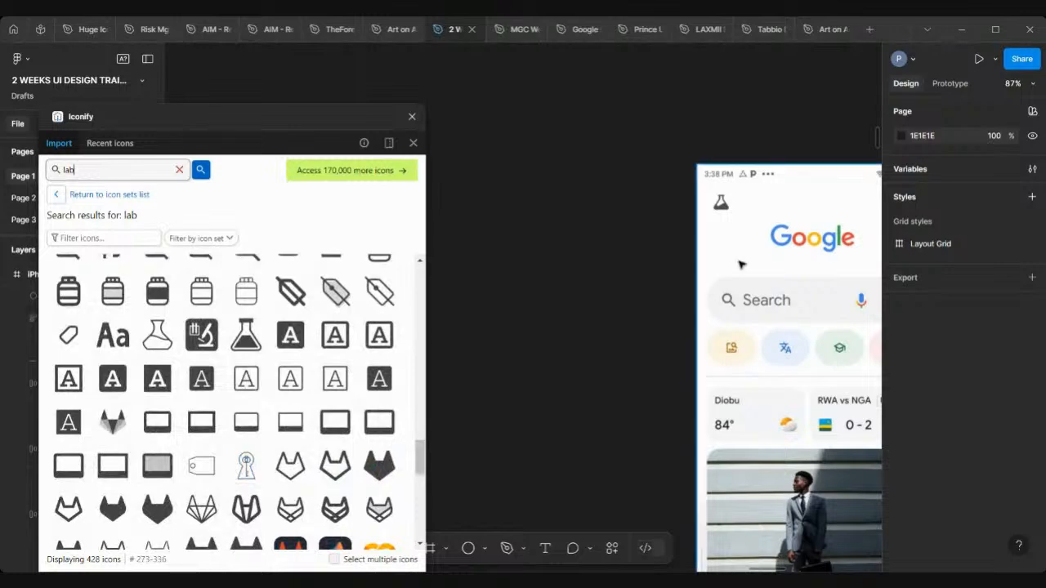
scroll(747, 222, "up", 5)
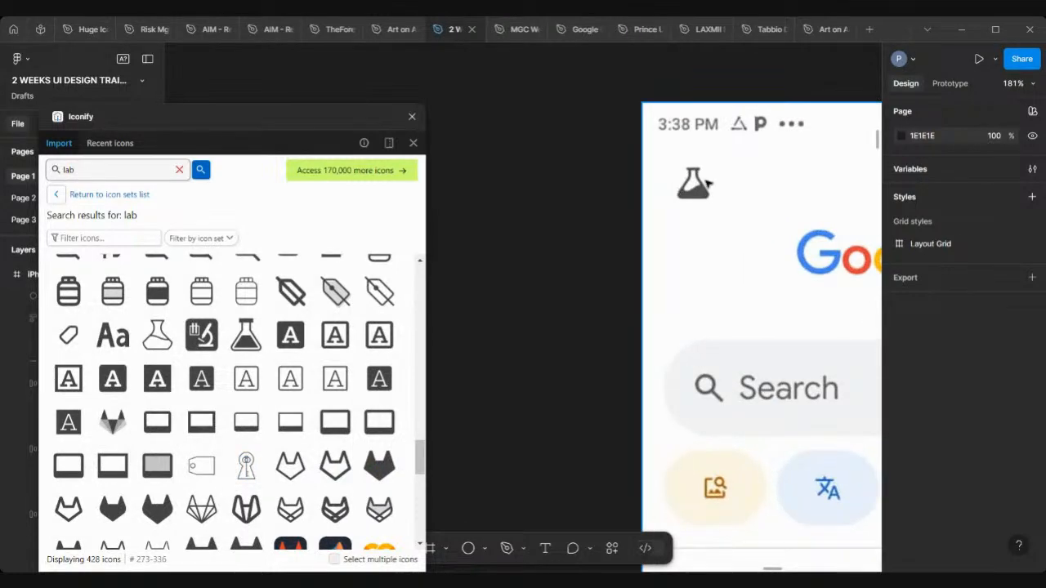
scroll(238, 401, "up", 11)
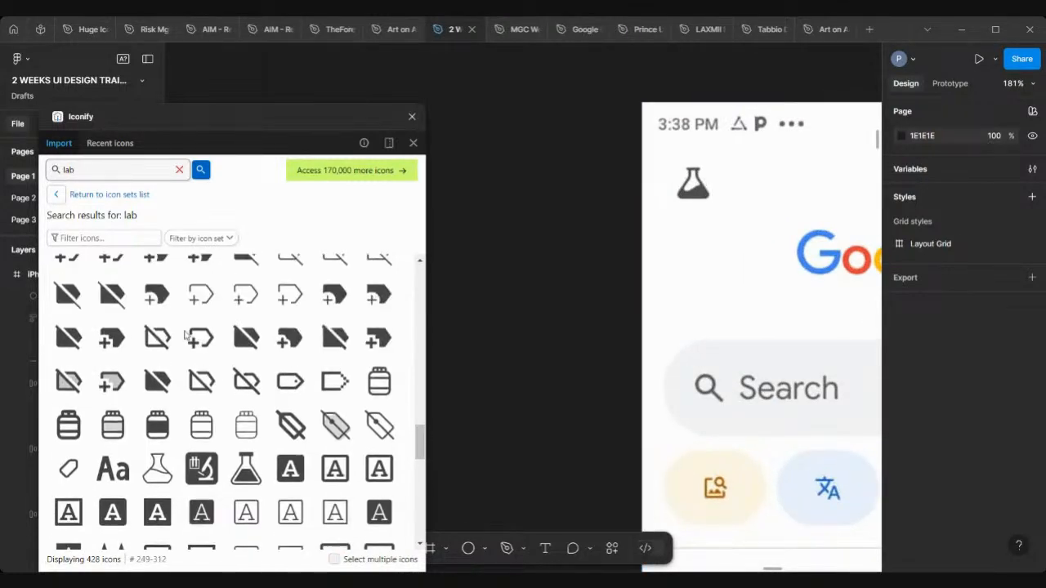
scroll(186, 334, "up", 14)
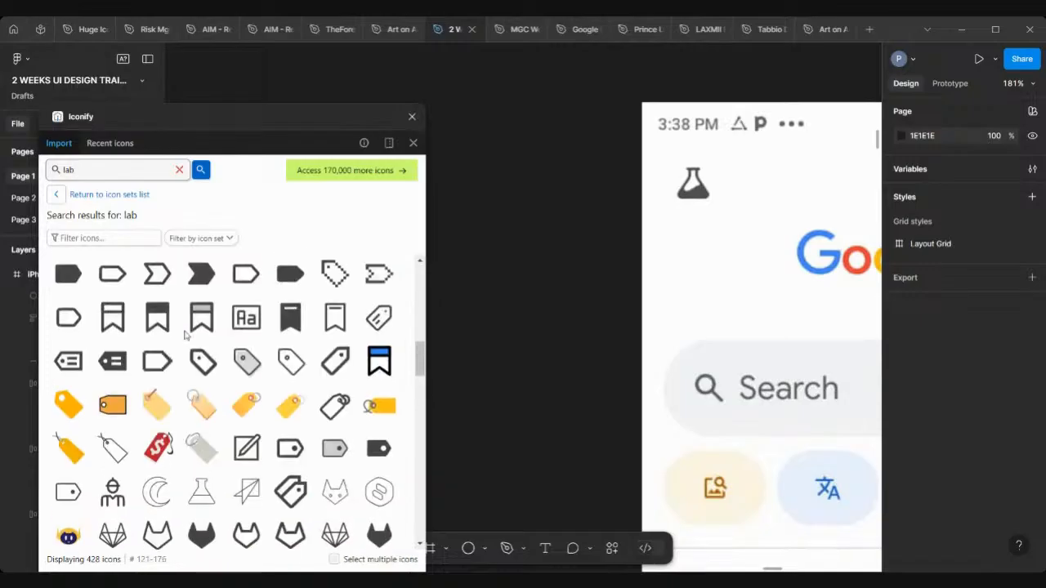
scroll(185, 335, "up", 9)
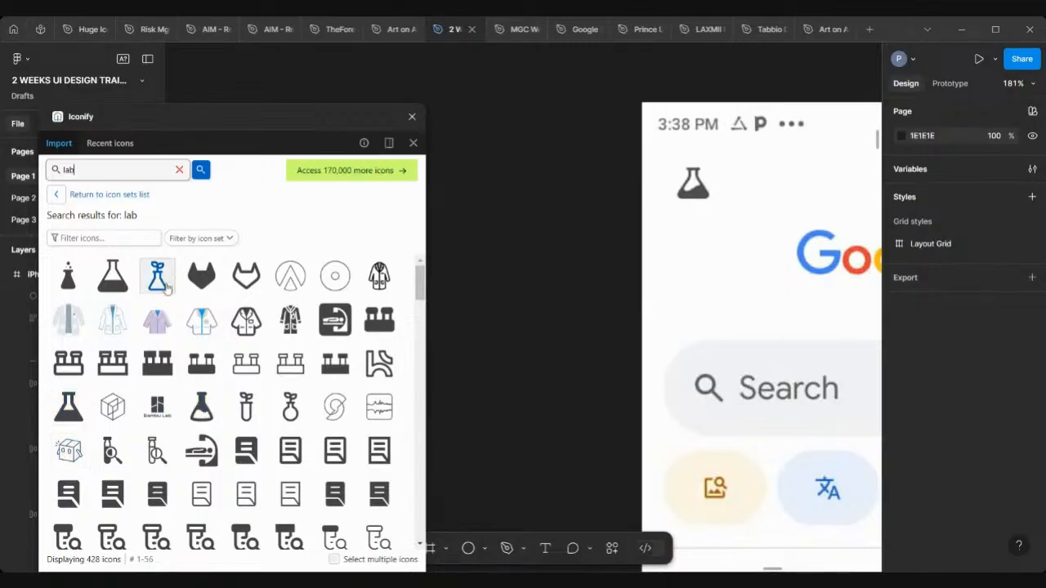
Step: Import the icomoon-free:lab flask icon onto the canvas and set its size to 30 × 30
left_click(112, 274)
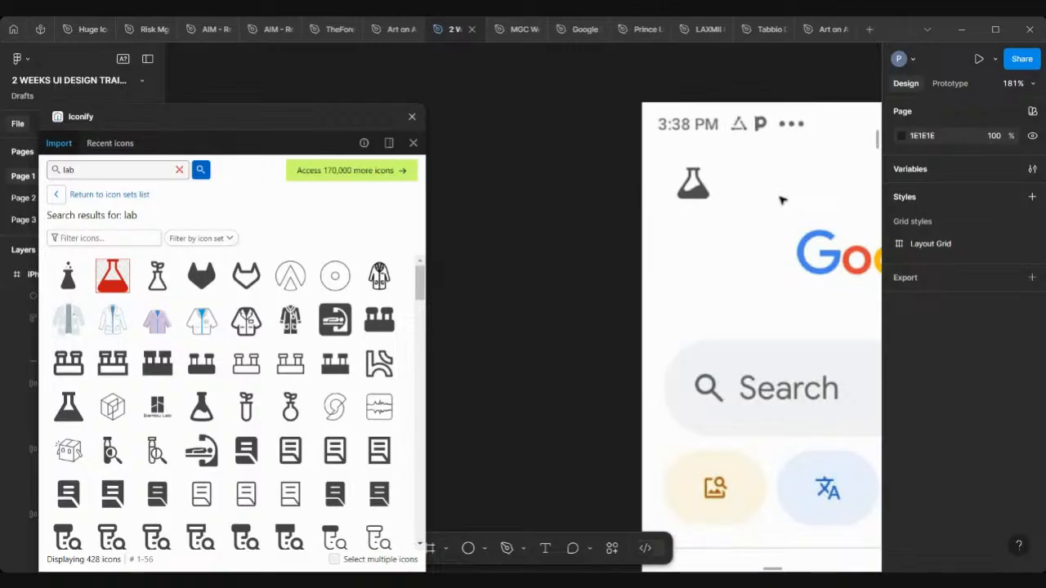
scroll(782, 200, "down", 5)
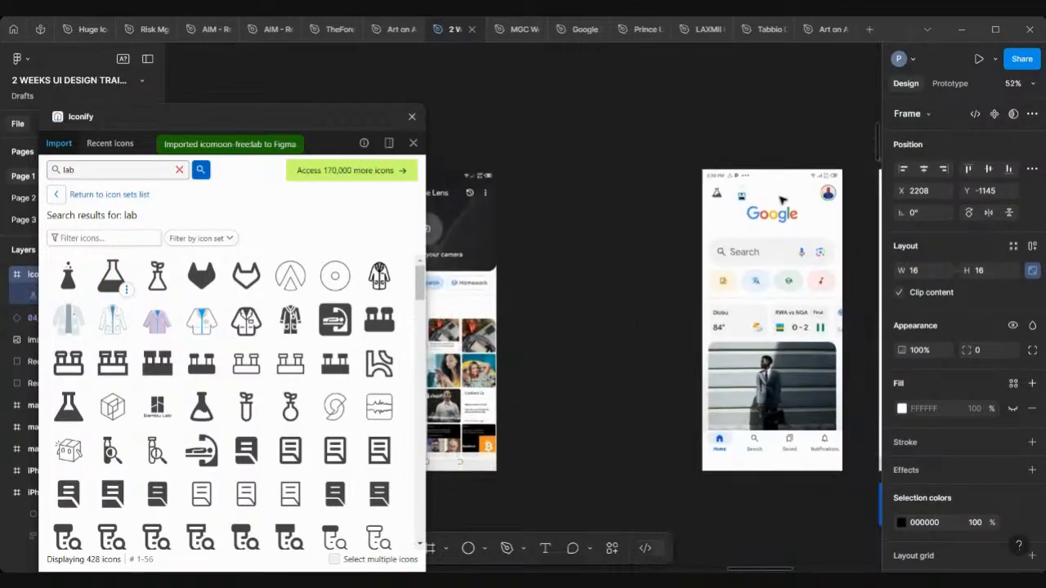
scroll(740, 199, "right", 3)
scroll(604, 196, "up", 3)
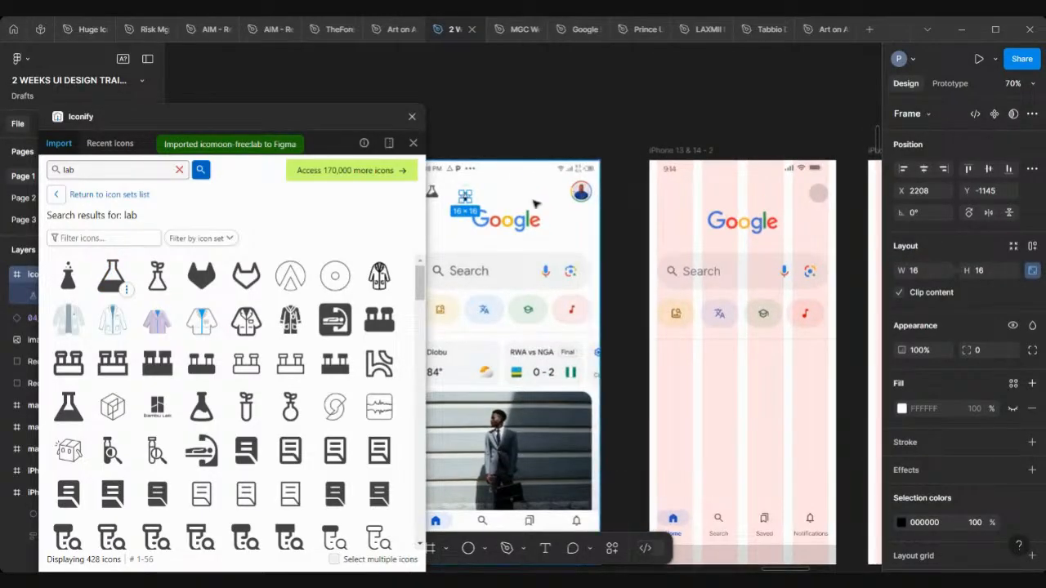
left_click(1001, 276)
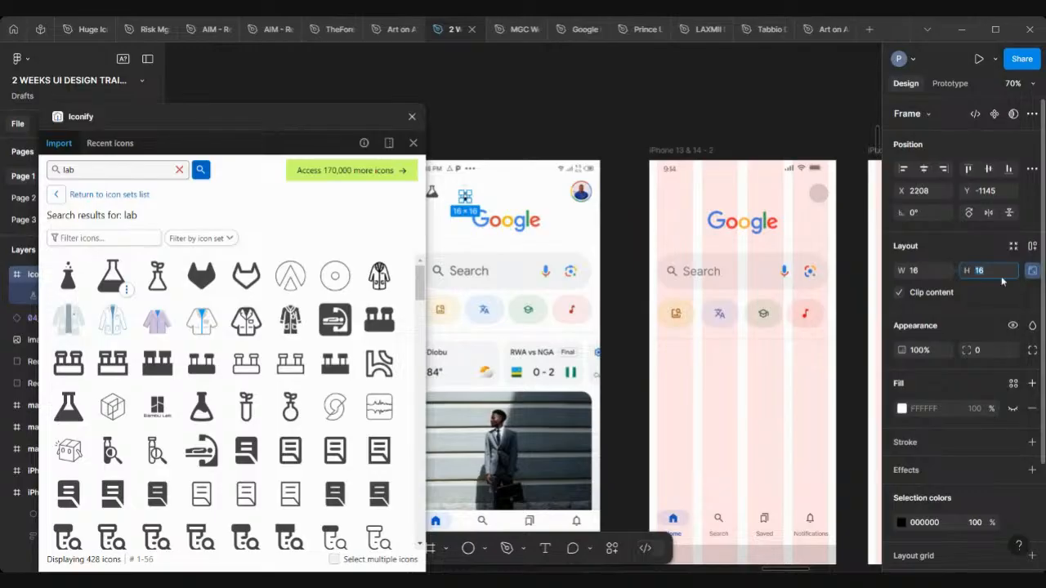
type("30")
key("Return")
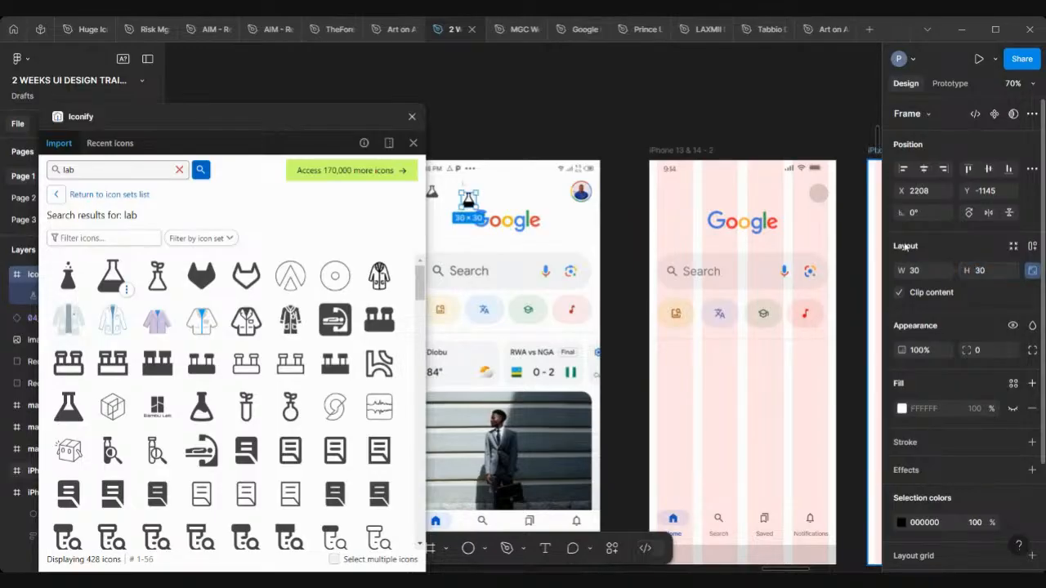
Step: Recolour the imported flask icon to 4F4F4F by sampling the reference screen's flask icon
scroll(654, 343, "left", 2)
scroll(465, 195, "up", 5)
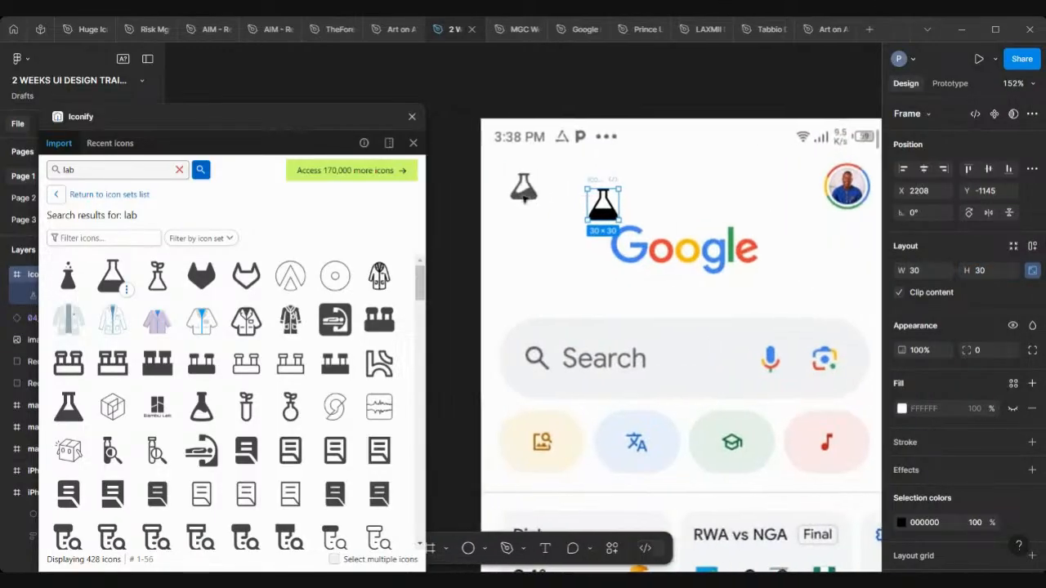
left_click(901, 523)
left_click(794, 455)
left_click(738, 420)
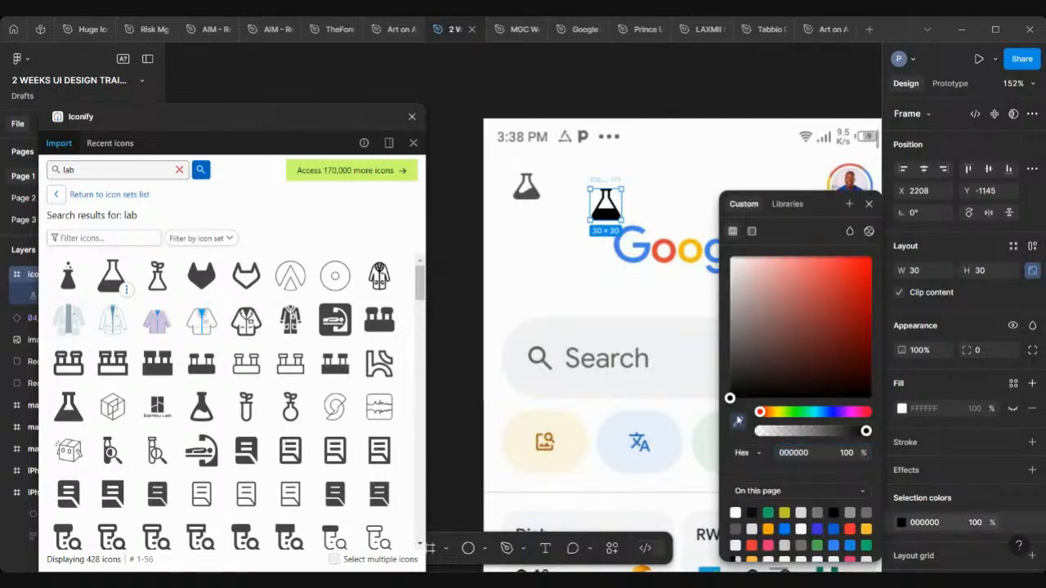
left_click(539, 187)
left_click(460, 221)
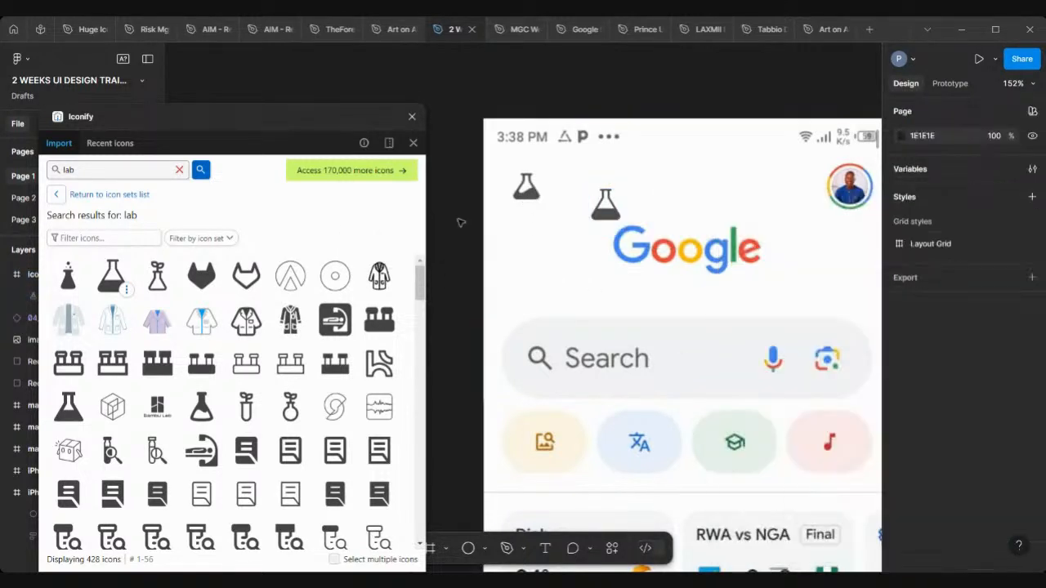
scroll(460, 221, "down", 5)
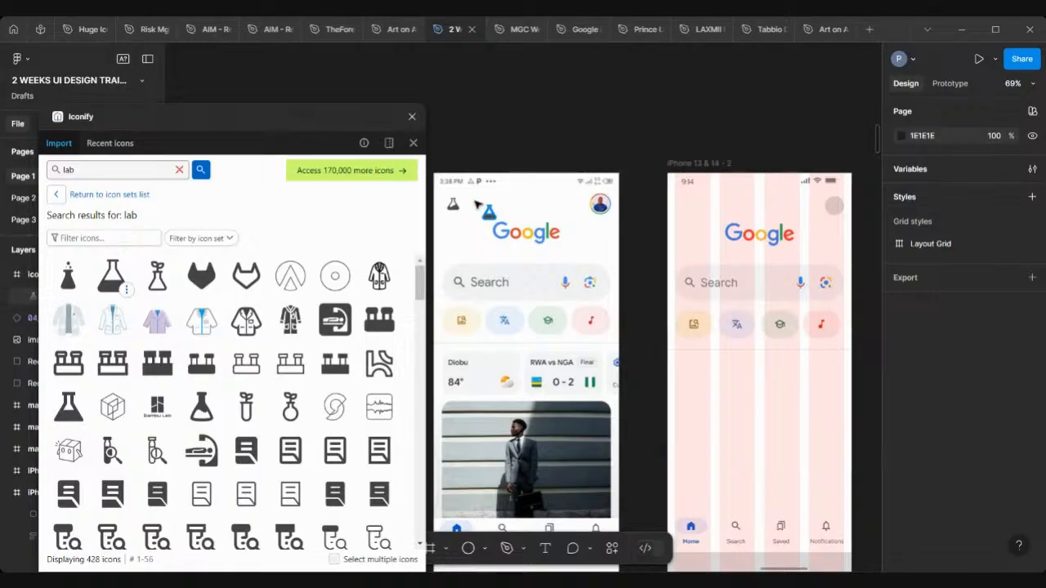
left_click_drag(477, 204, 475, 207)
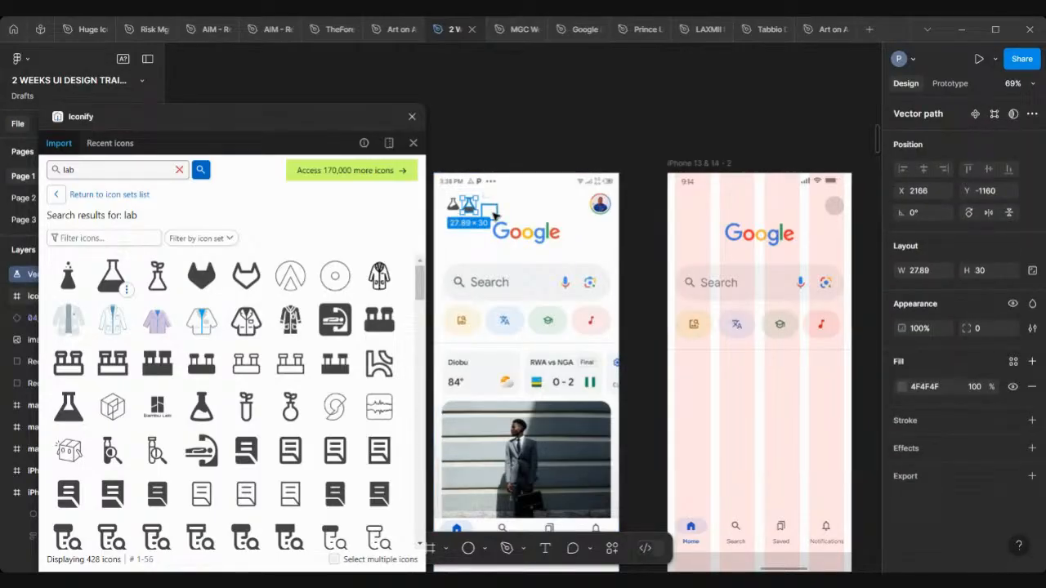
key("ctrl+z")
Step: Set the flask icon's size to 28 × 28 and place it right beside the reference flask at X 2167, Y -1161
scroll(495, 214, "up", 5)
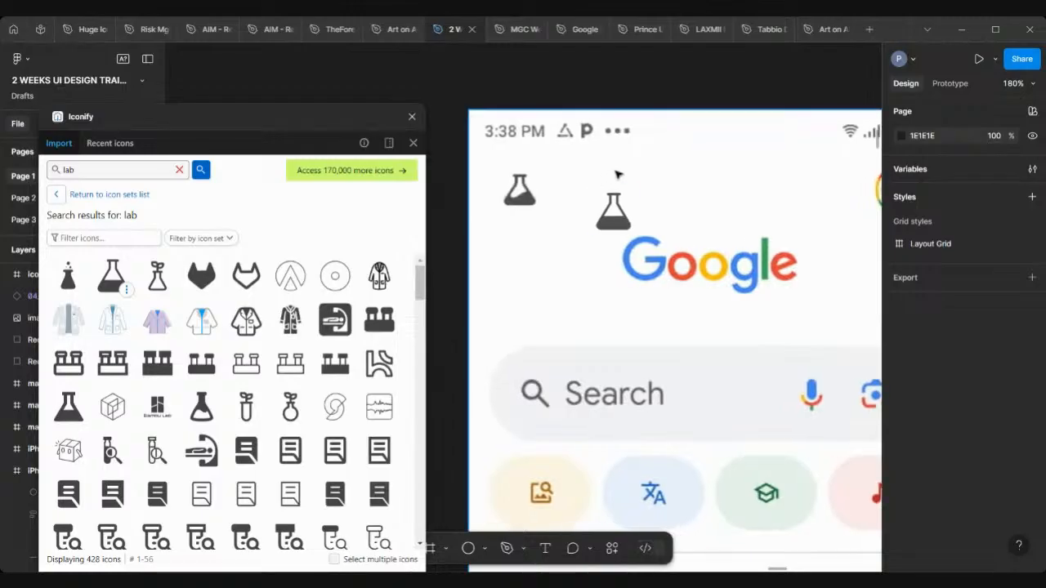
left_click(605, 187)
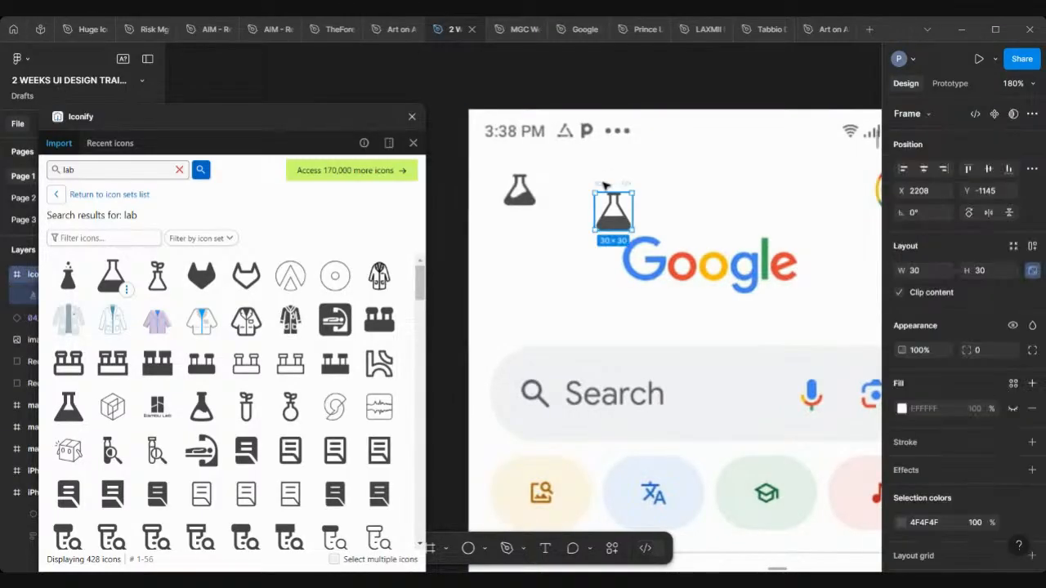
left_click_drag(604, 185, 553, 166)
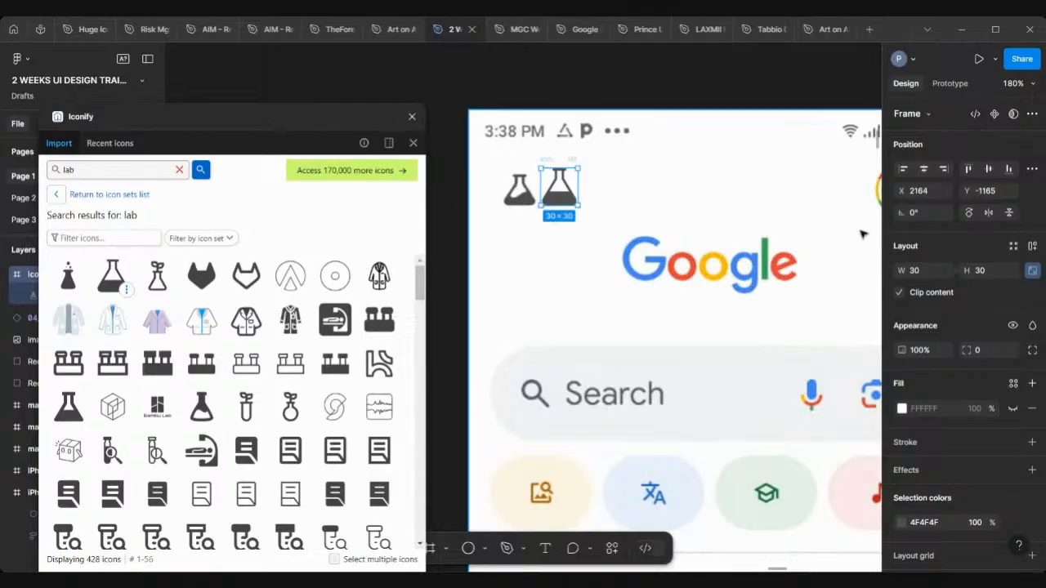
left_click(988, 269)
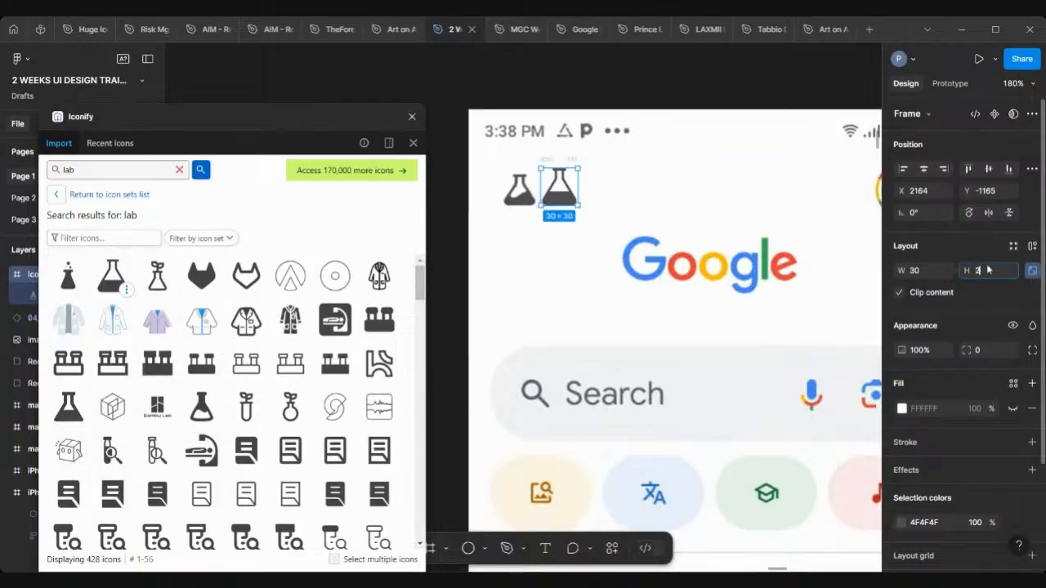
key("Return")
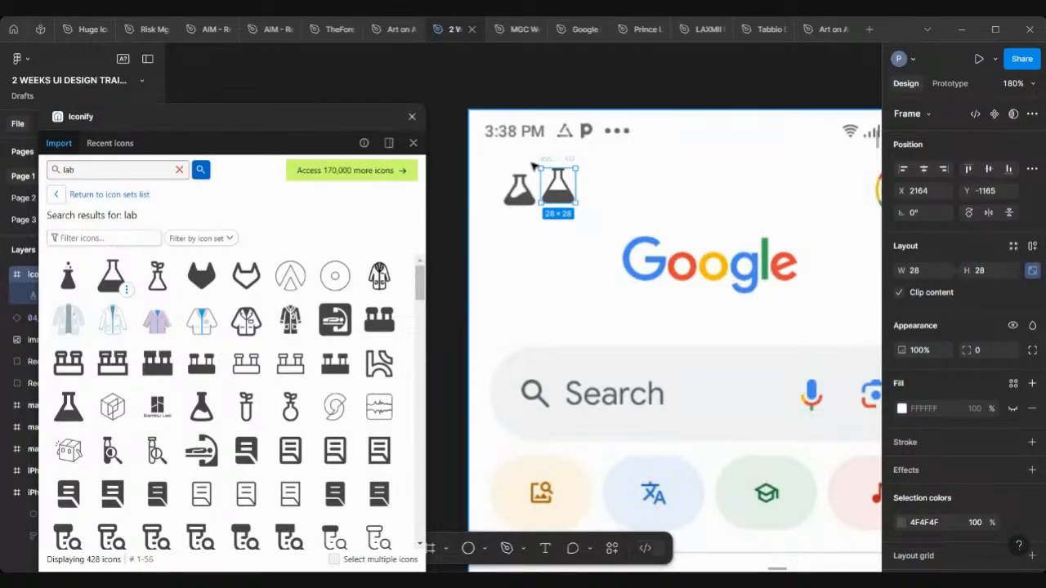
left_click_drag(548, 164, 550, 168)
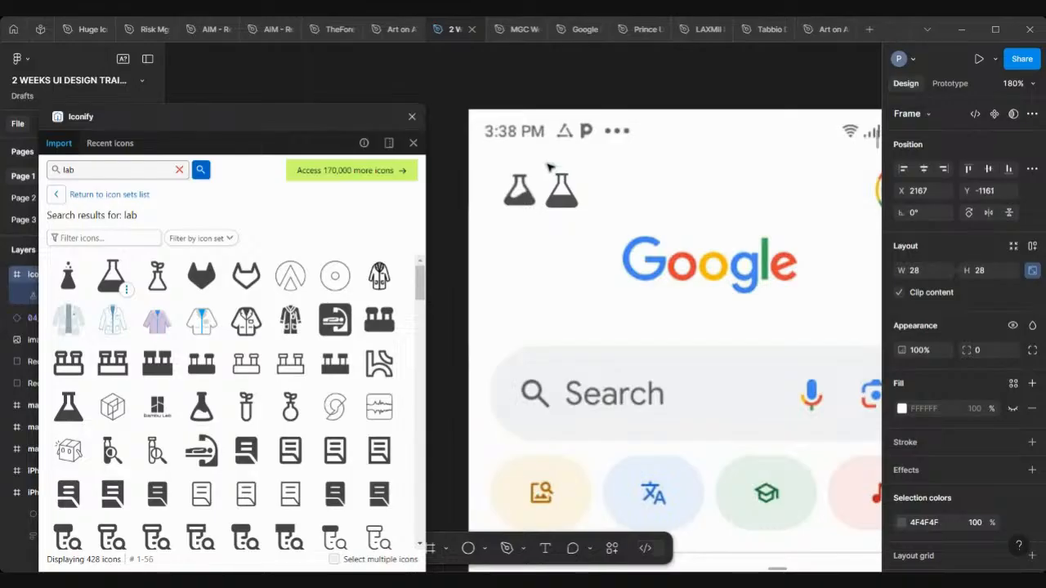
Step: Move the flask icon into iPhone 13 & 14 - 2 at X 16, Y 55 on the first grid column's outer edge and close Iconify
scroll(550, 167, "down", 5)
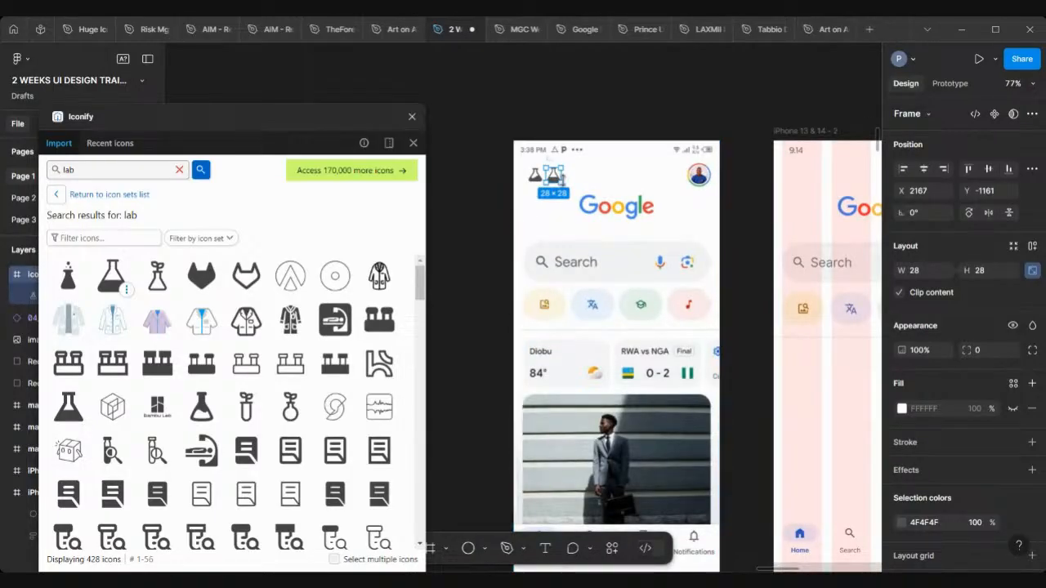
left_click_drag(550, 168, 801, 190)
scroll(801, 190, "right", 5)
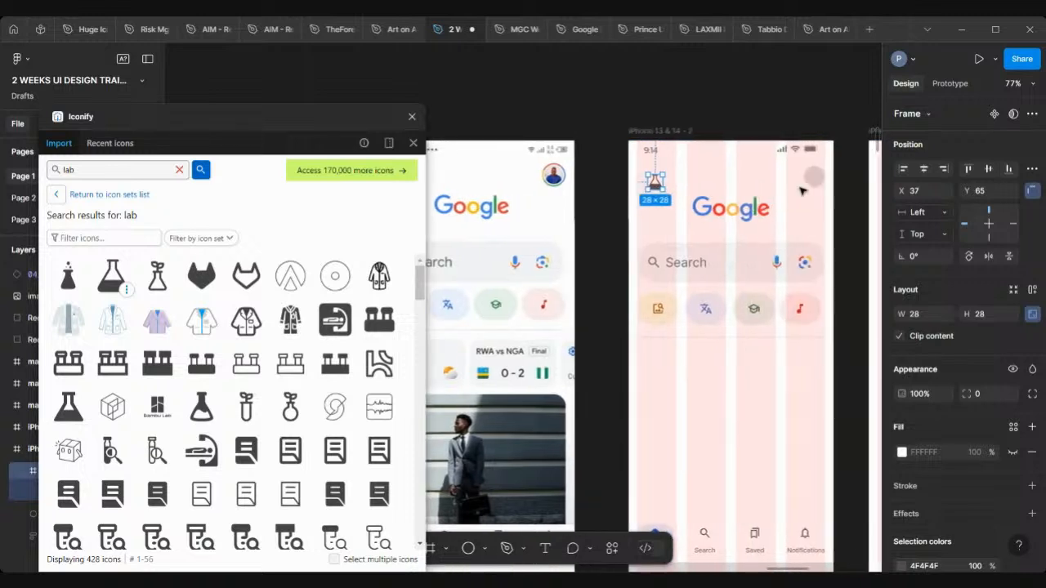
scroll(495, 187, "up", 4)
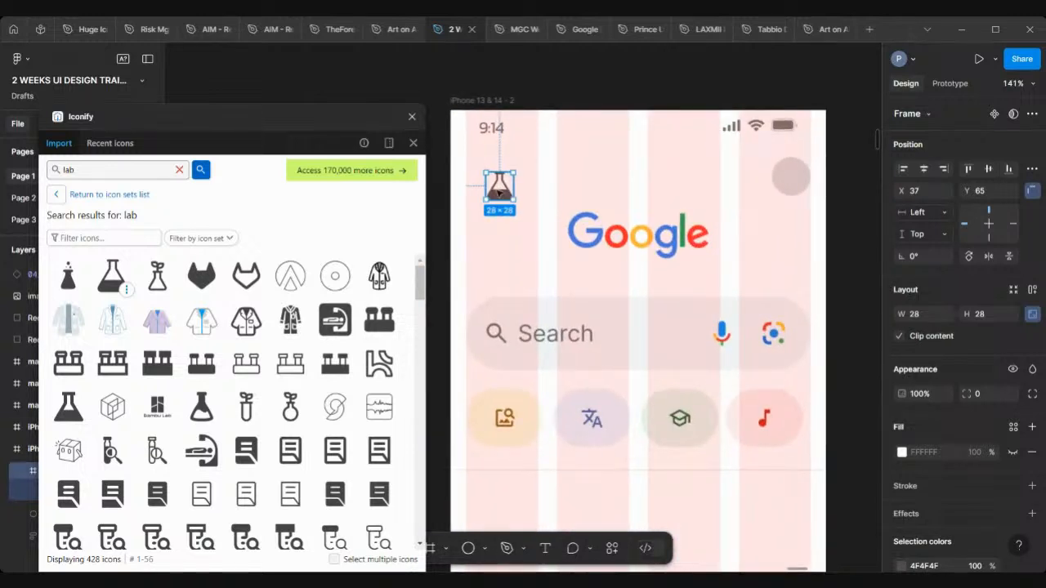
mouse_move(486, 174)
left_mouse_down()
mouse_move(477, 166)
mouse_move(486, 184)
left_mouse_up()
scroll(486, 184, "down", 5)
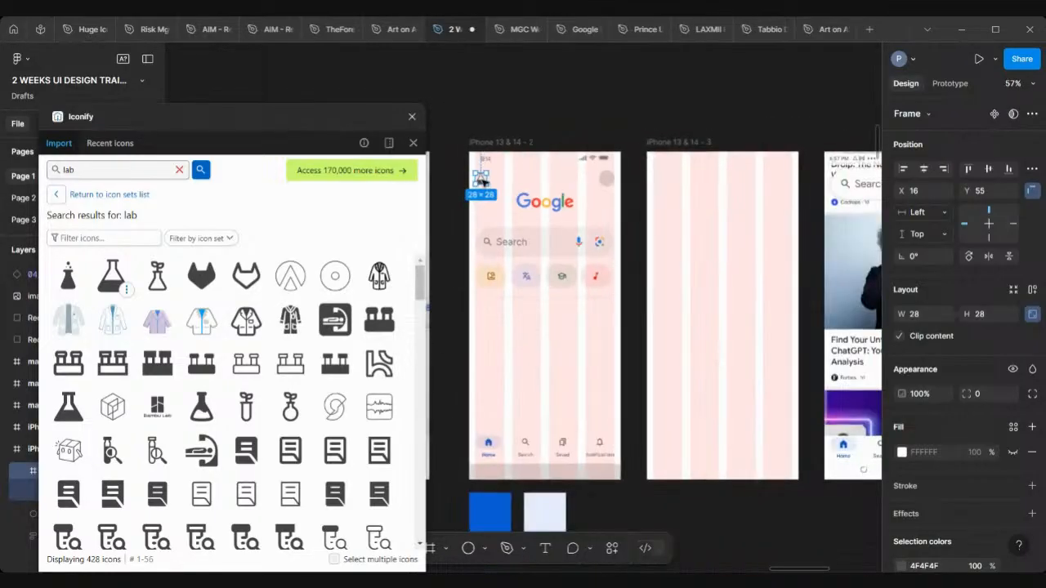
left_click(411, 118)
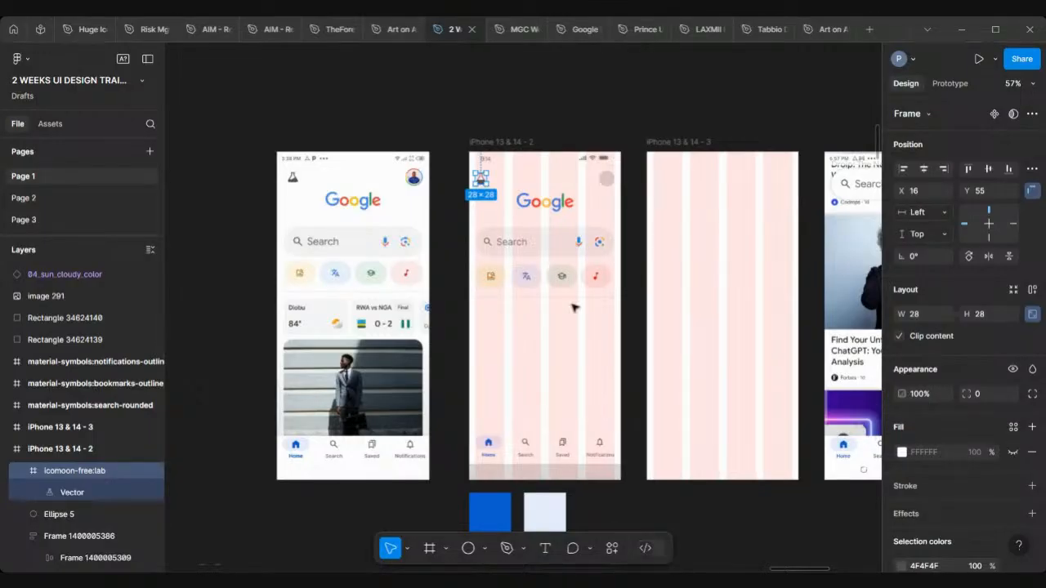
left_click(523, 121)
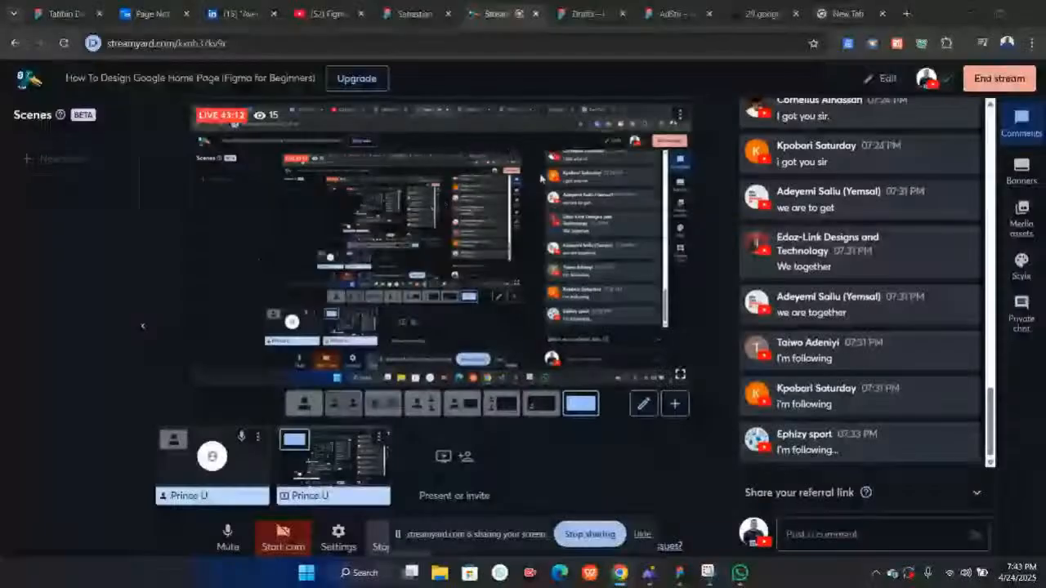
Step: Open the Google home page through the doodle on a new browser tab and dismiss the doodle game
left_click(906, 16)
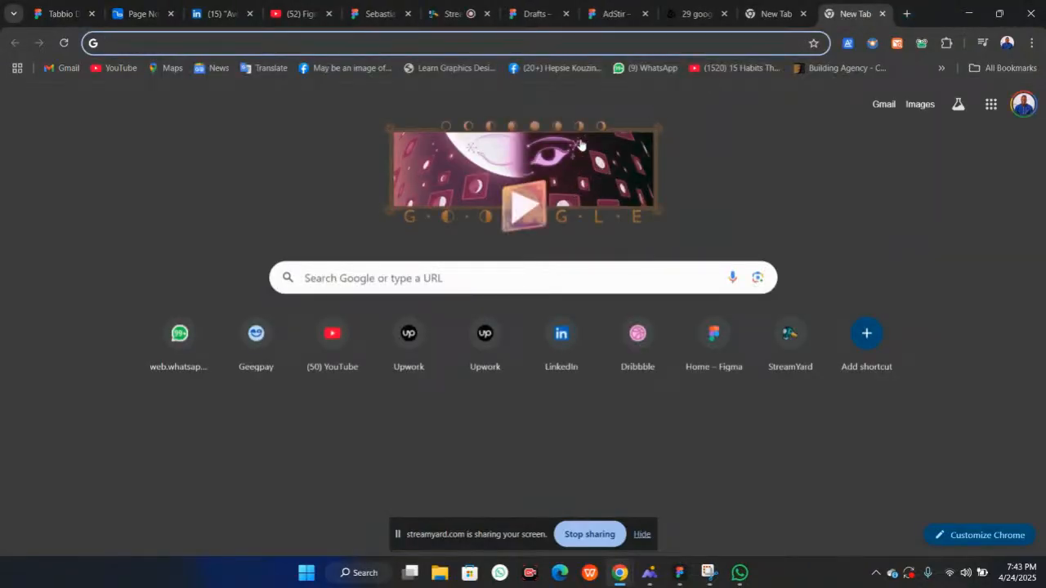
left_click(433, 161)
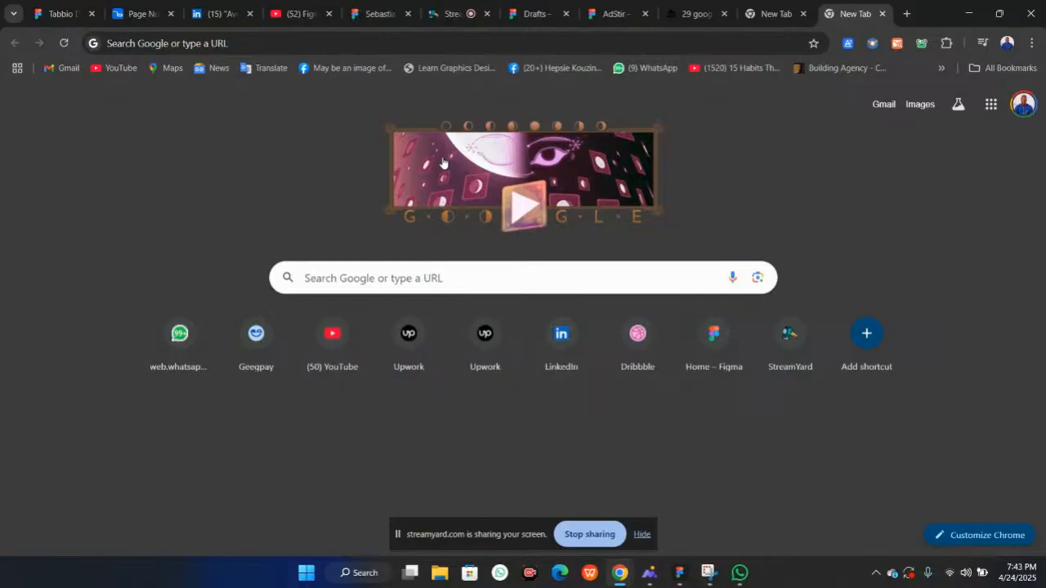
left_click(442, 161)
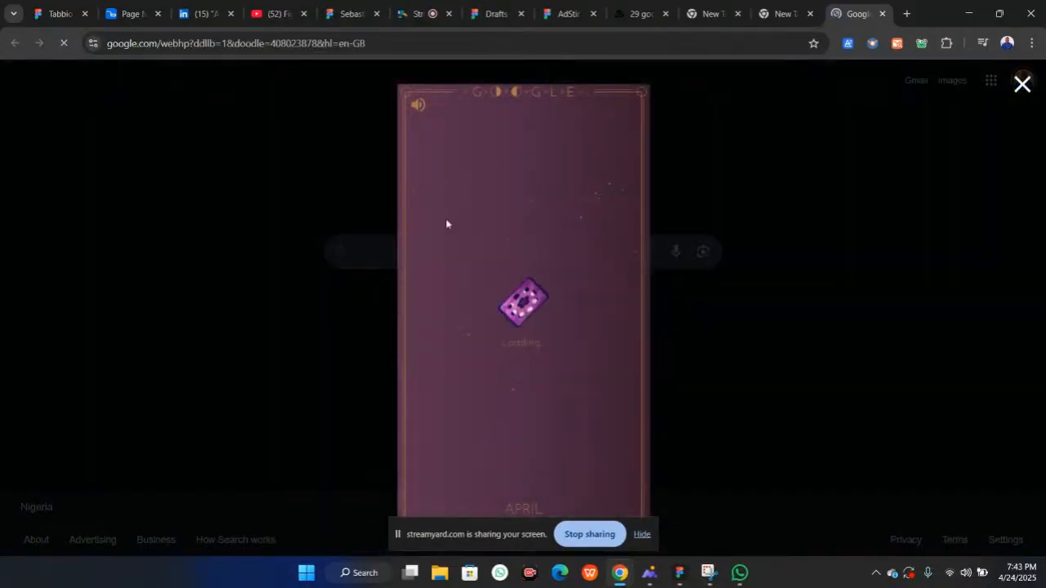
left_click(1022, 84)
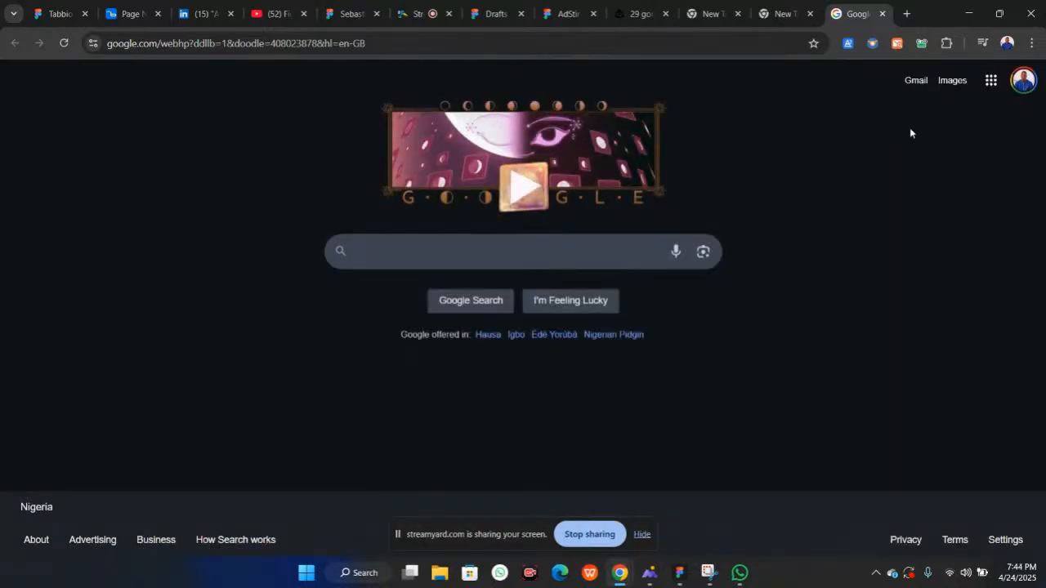
right_click(1019, 83)
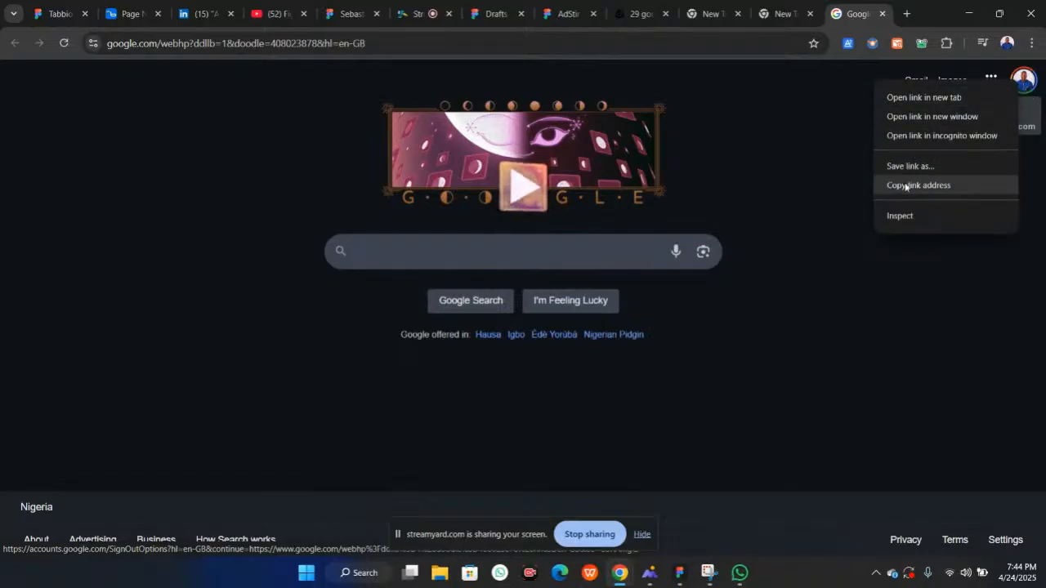
left_click(814, 159)
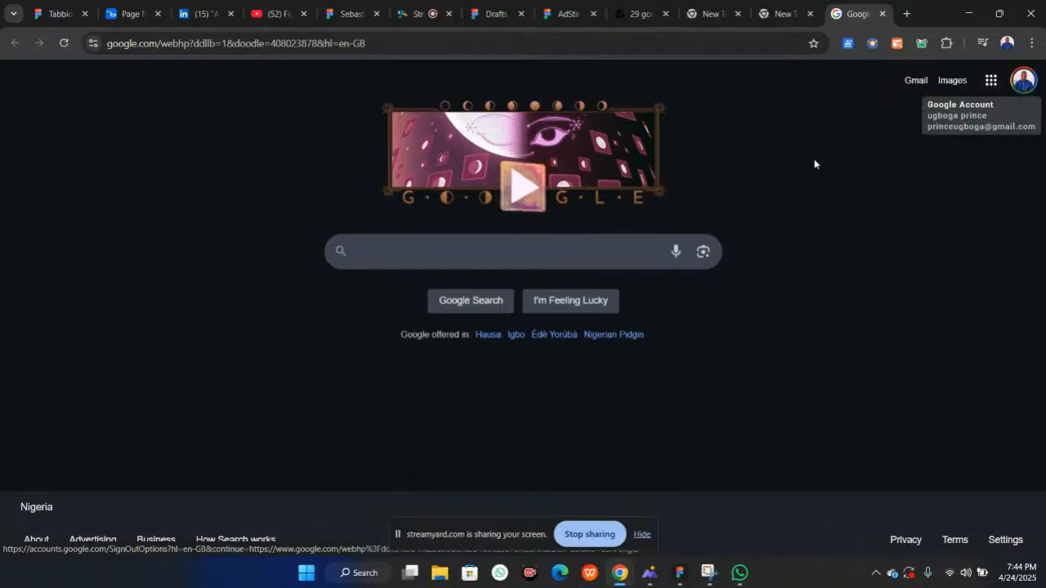
left_click(1020, 85)
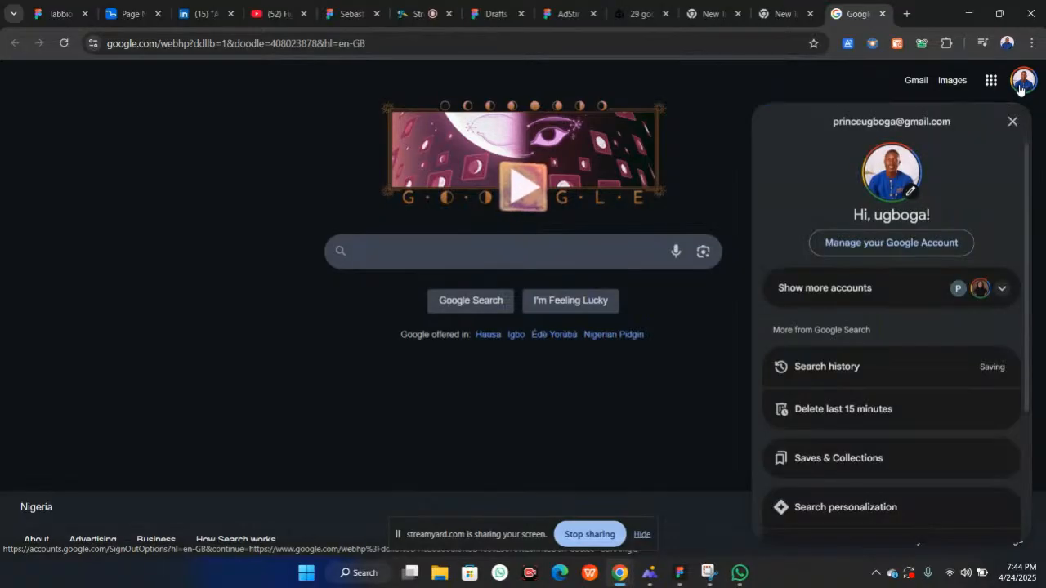
right_click(672, 166)
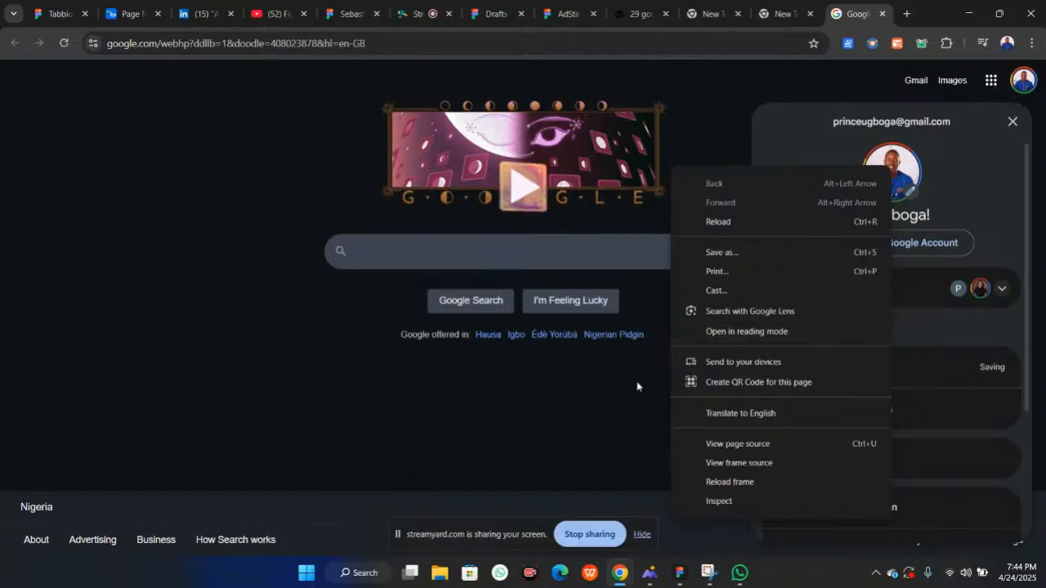
left_click_drag(627, 420, 1035, 95)
right_click(1025, 81)
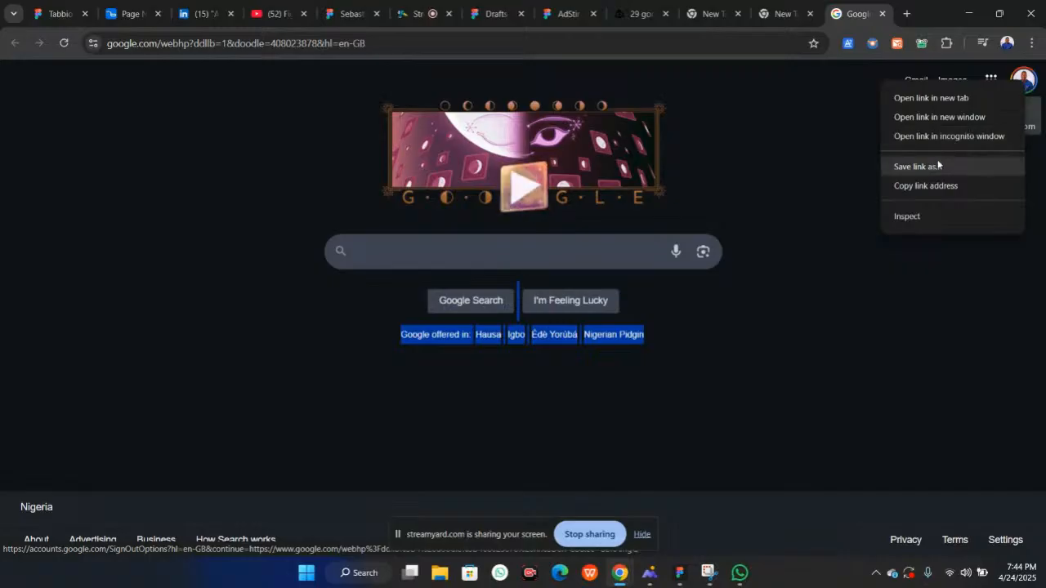
left_click(868, 193)
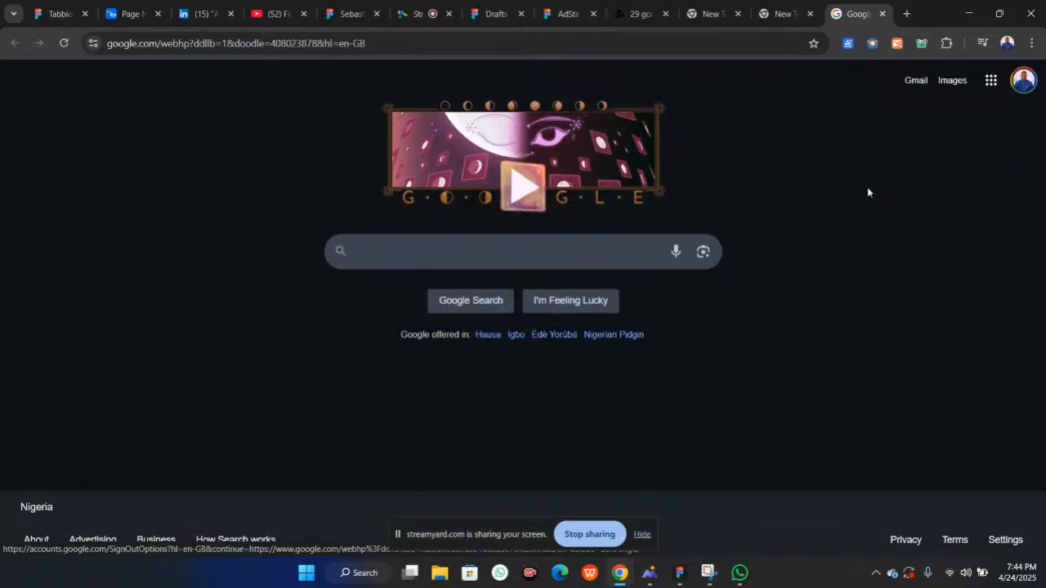
right_click(1019, 88)
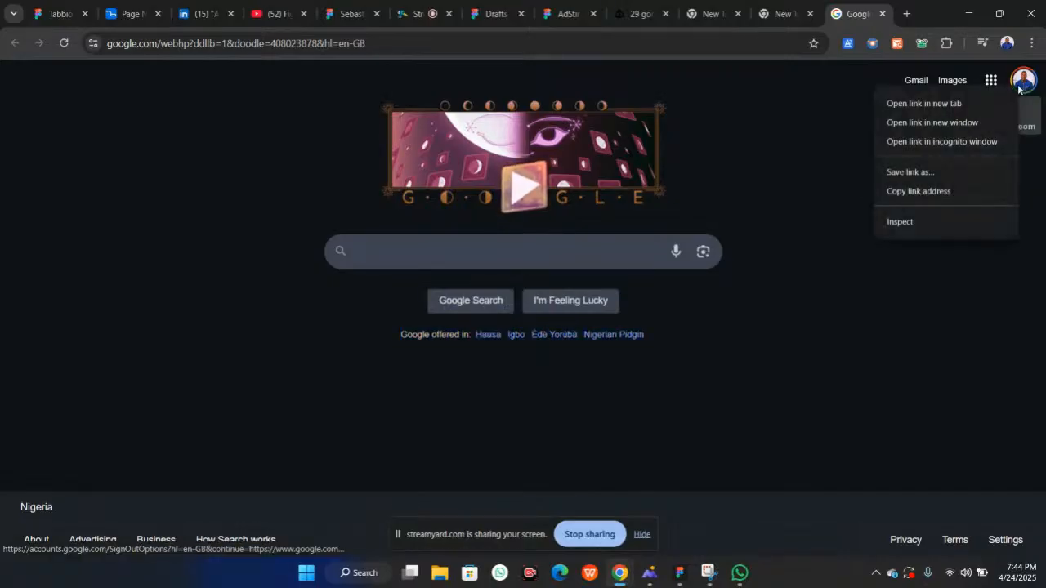
left_click(927, 191)
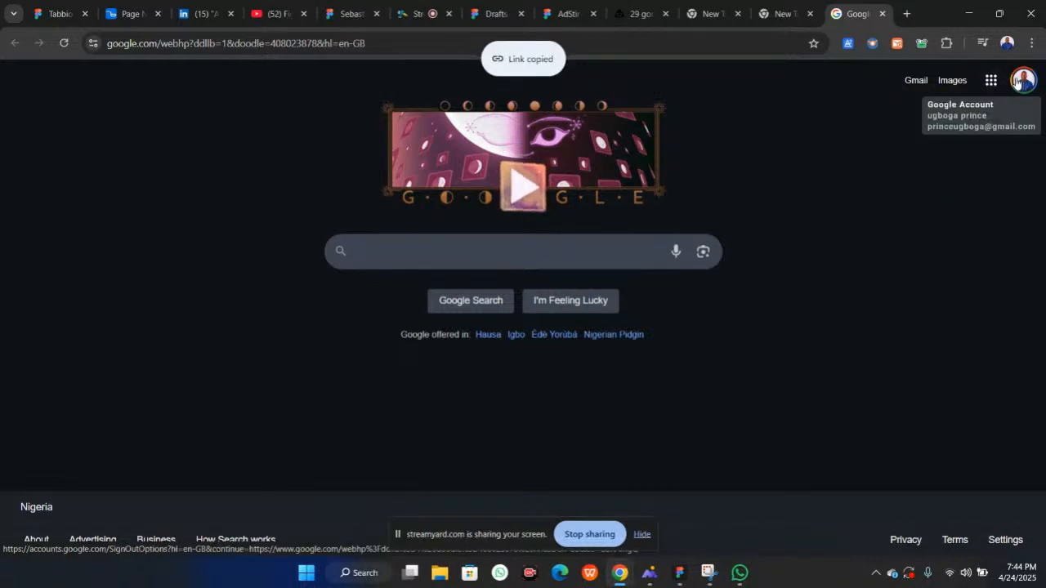
left_click(990, 81)
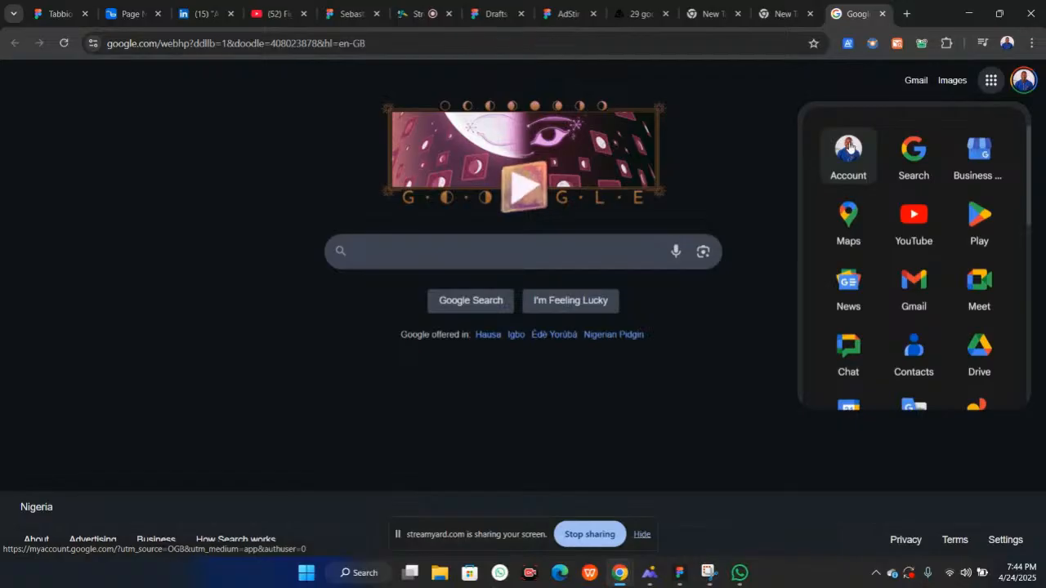
right_click(850, 147)
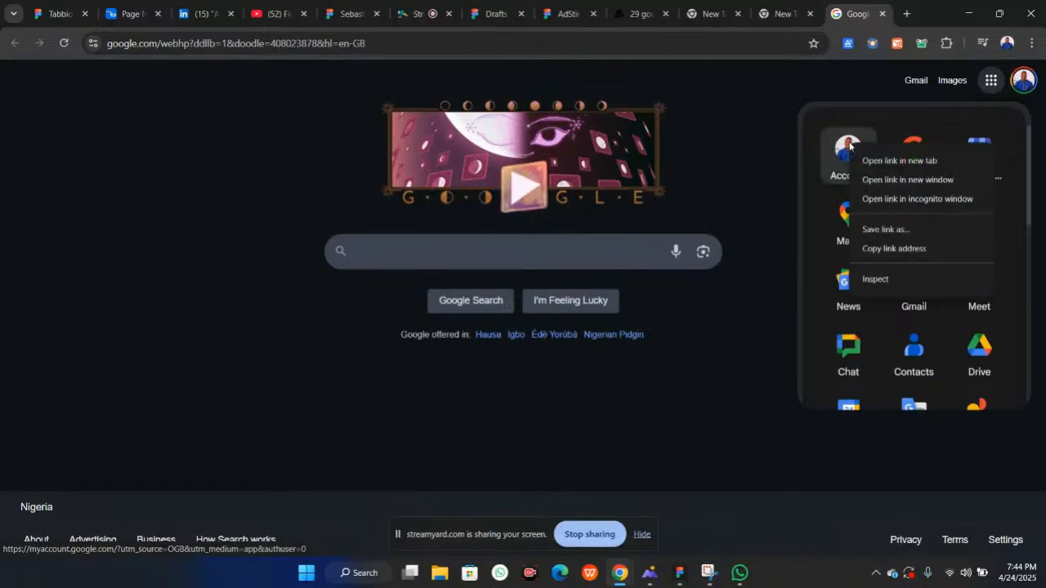
left_click(803, 120)
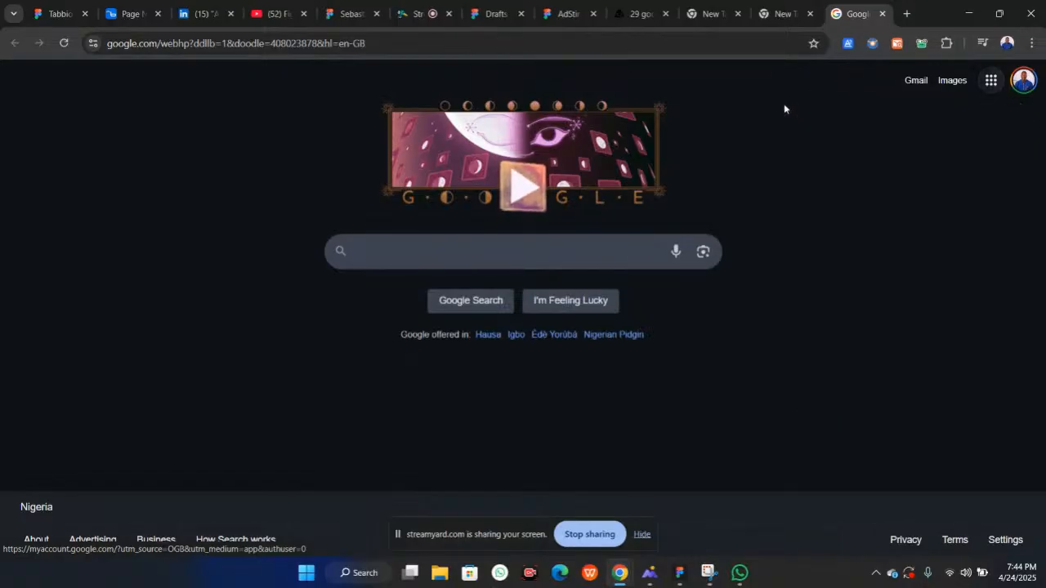
Step: Copy the link address behind the Google profile picture and open it in a new browser tab
right_click(1024, 83)
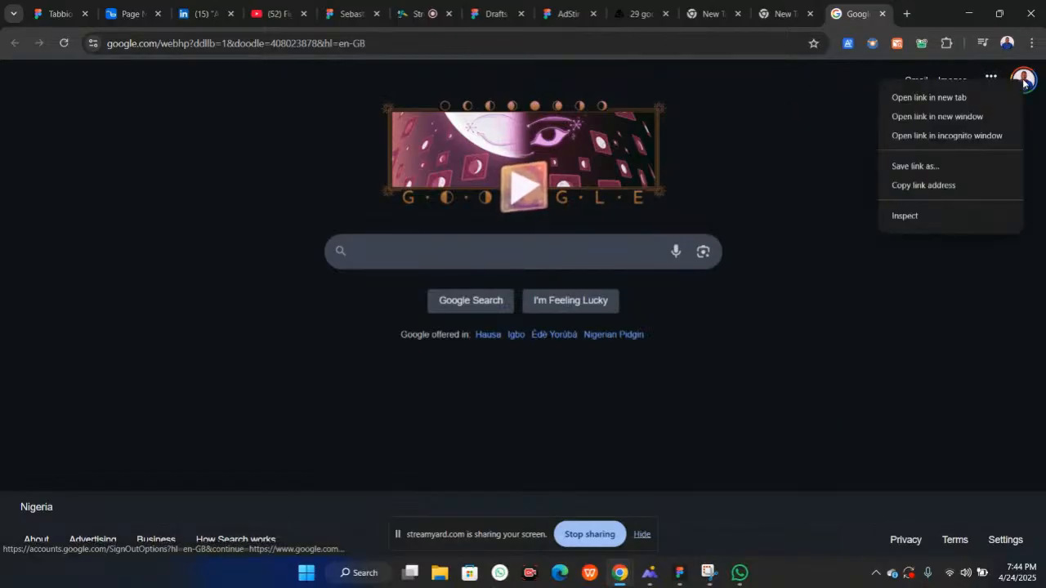
left_click(916, 185)
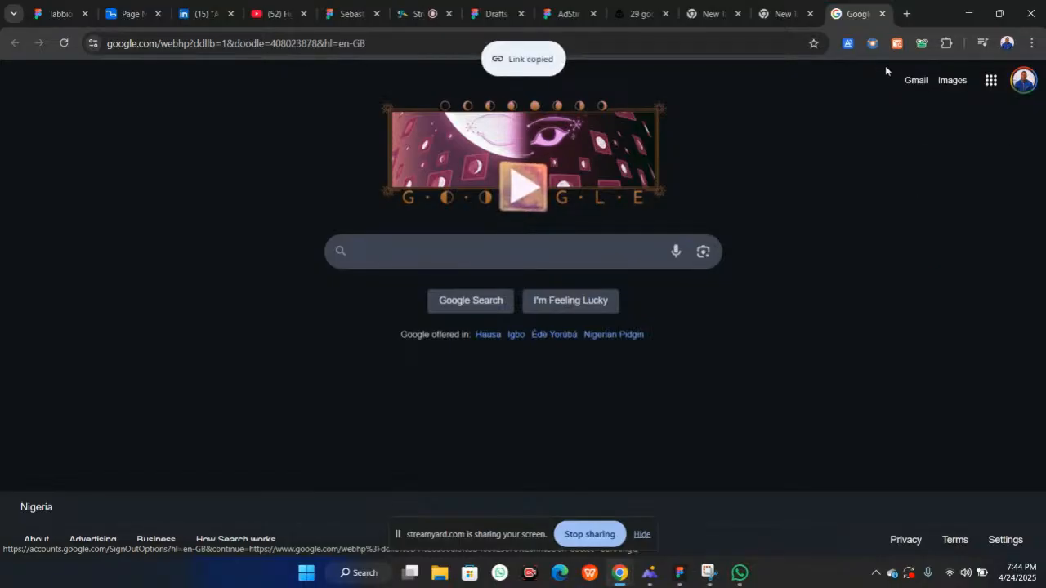
left_click(906, 13)
key("ctrl+v")
key("Return")
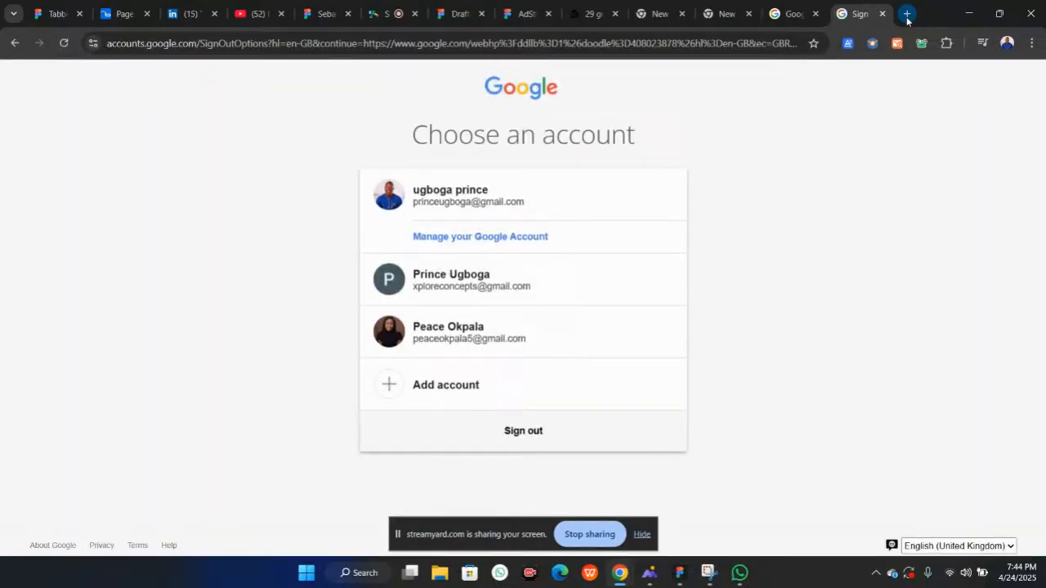
Step: Open the first listed account's profile photo through its image address and copy the image
right_click(389, 199)
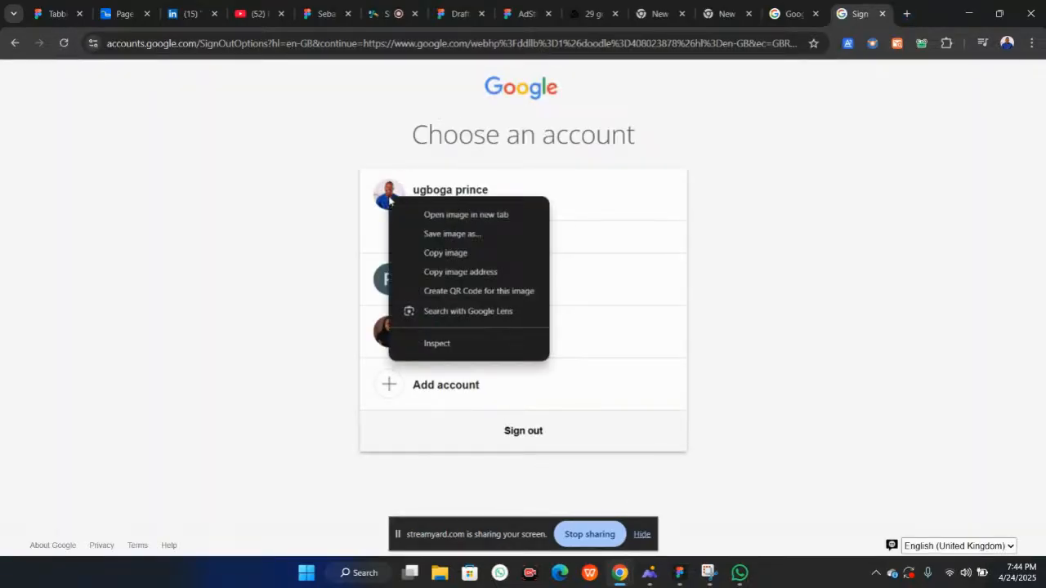
left_click(446, 272)
left_click(737, 43)
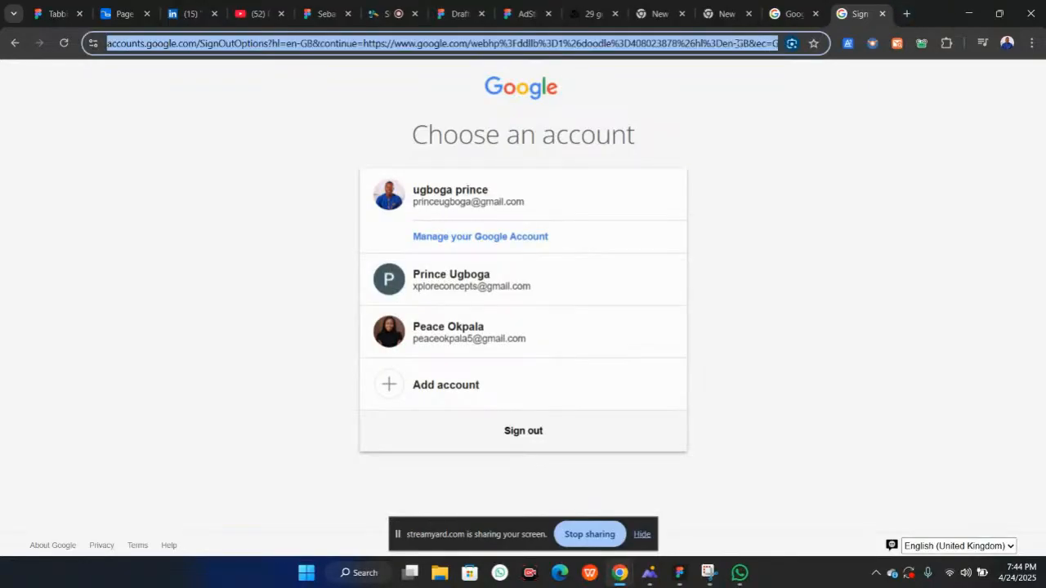
key("ctrl+v")
key("Return")
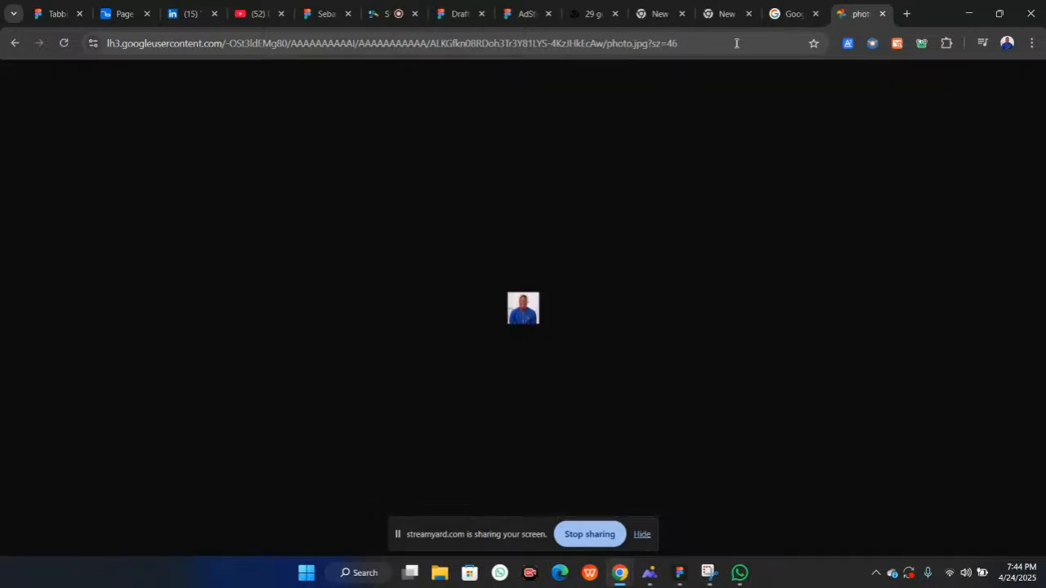
right_click(524, 309)
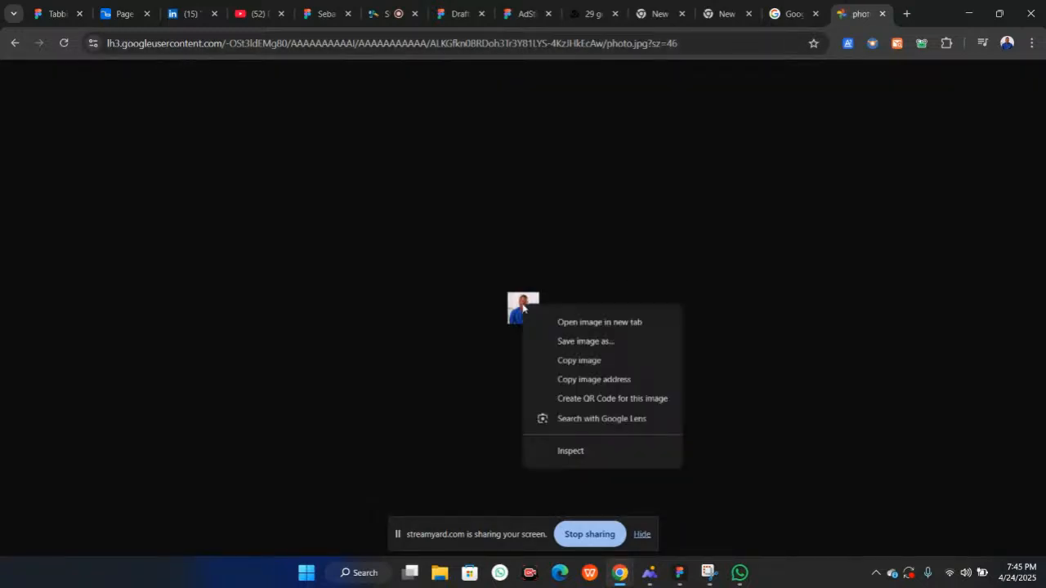
left_click(572, 363)
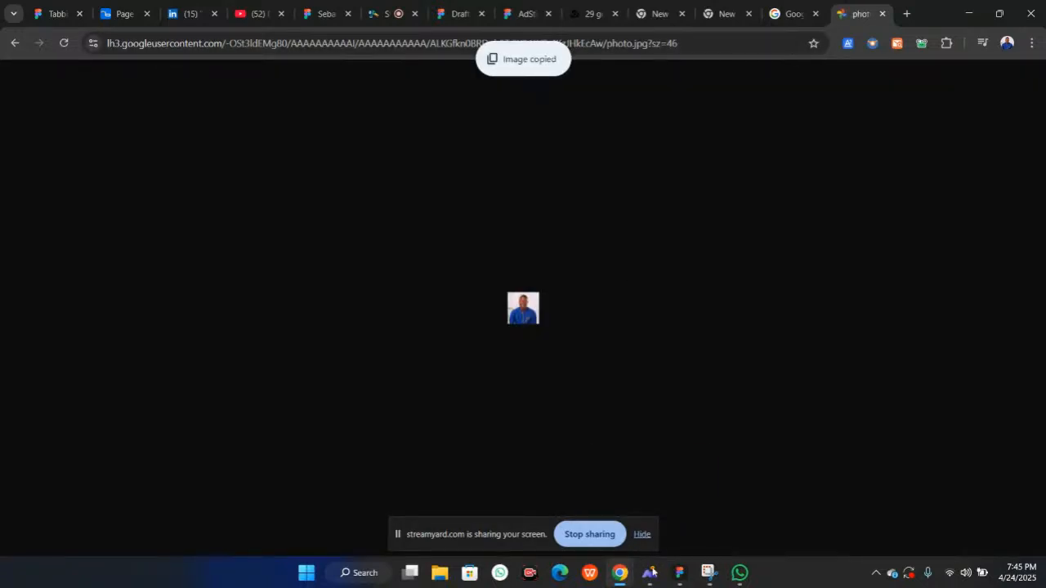
Step: Switch to Figma and paste the copied profile photo as the fill of the grey circle in iPhone 13 & 14 - 2
left_click(679, 572)
scroll(641, 185, "up", 5)
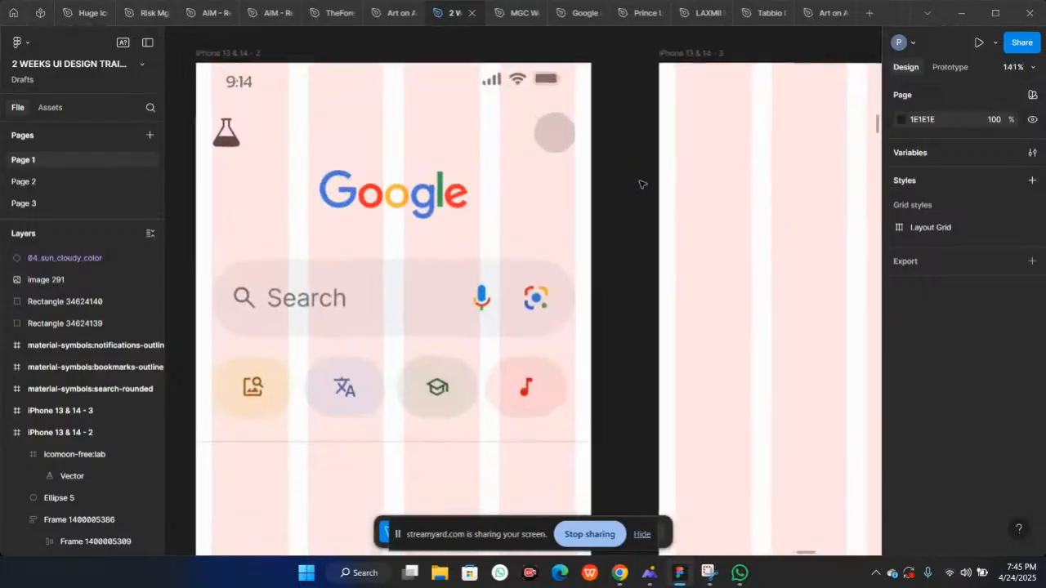
left_click(554, 131)
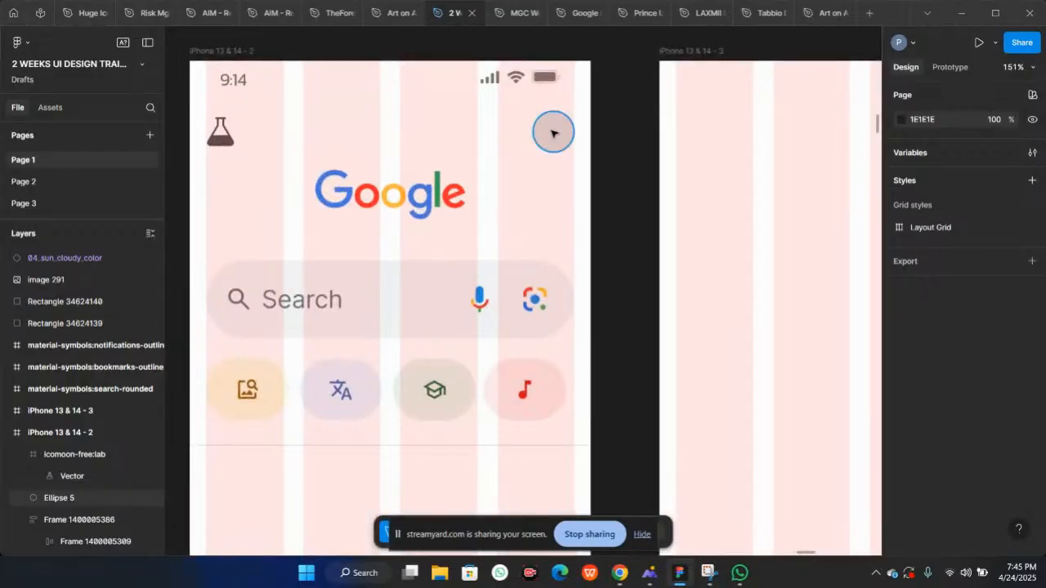
right_click(553, 133)
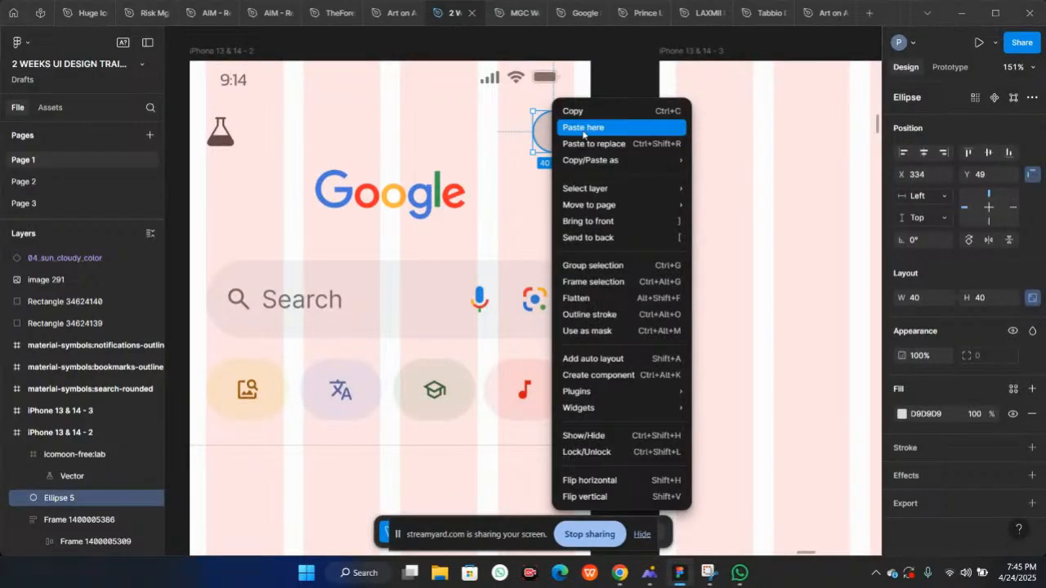
left_click(583, 128)
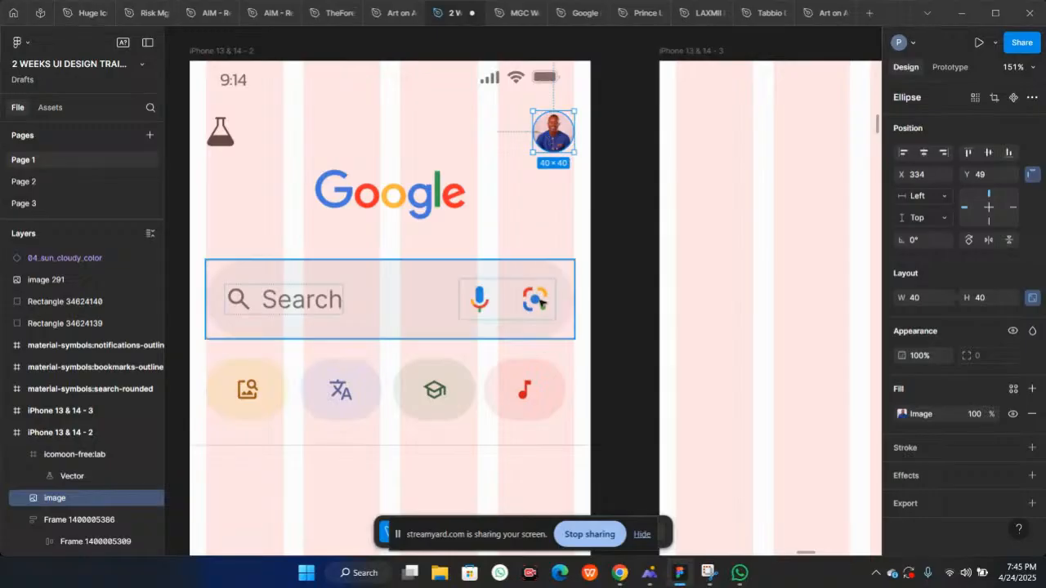
Step: Hide the screen-sharing notice, then switch to the StreamYard studio in Chrome and stop the current screen share
left_click(641, 535)
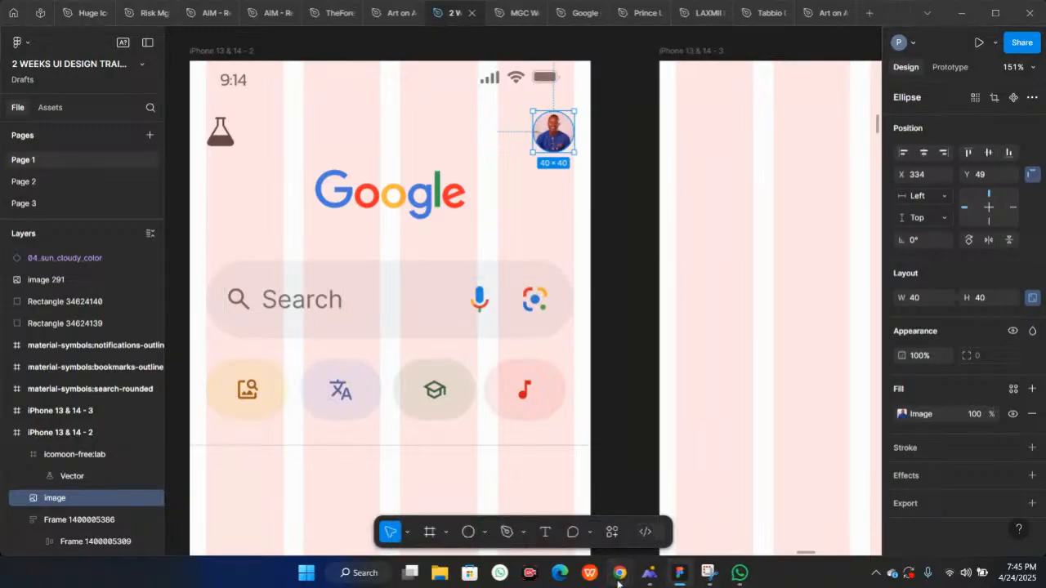
mouse_move(619, 580)
left_click(568, 523)
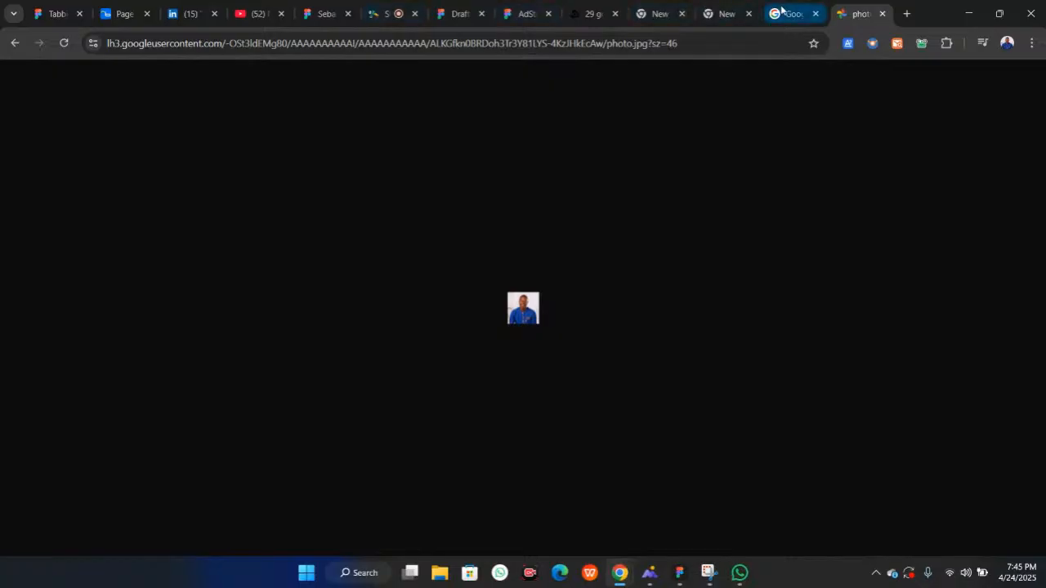
left_click(374, 14)
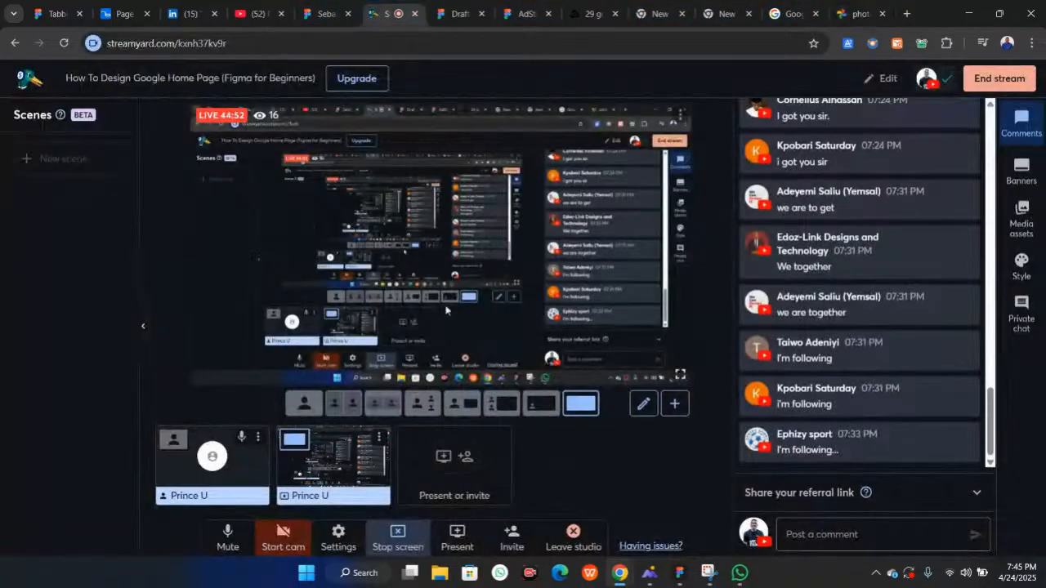
left_click(369, 541)
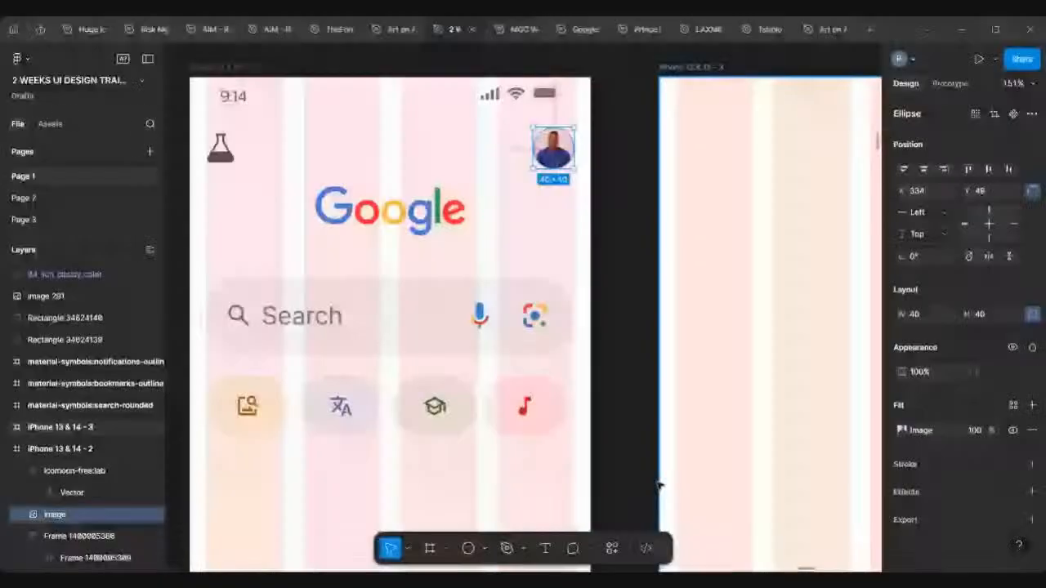
Step: Deselect the profile photo and compare its circle in iPhone 13 & 14 - 2 with the reference screen's ringed profile picture
left_click(629, 297)
scroll(630, 297, "down", 2)
scroll(362, 236, "left", 3)
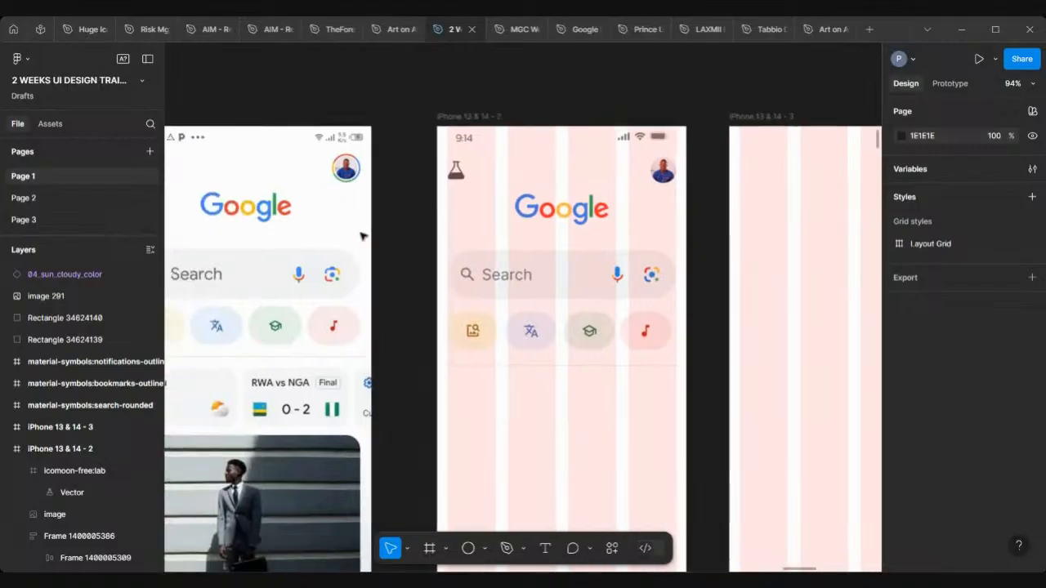
scroll(327, 174, "up", 3)
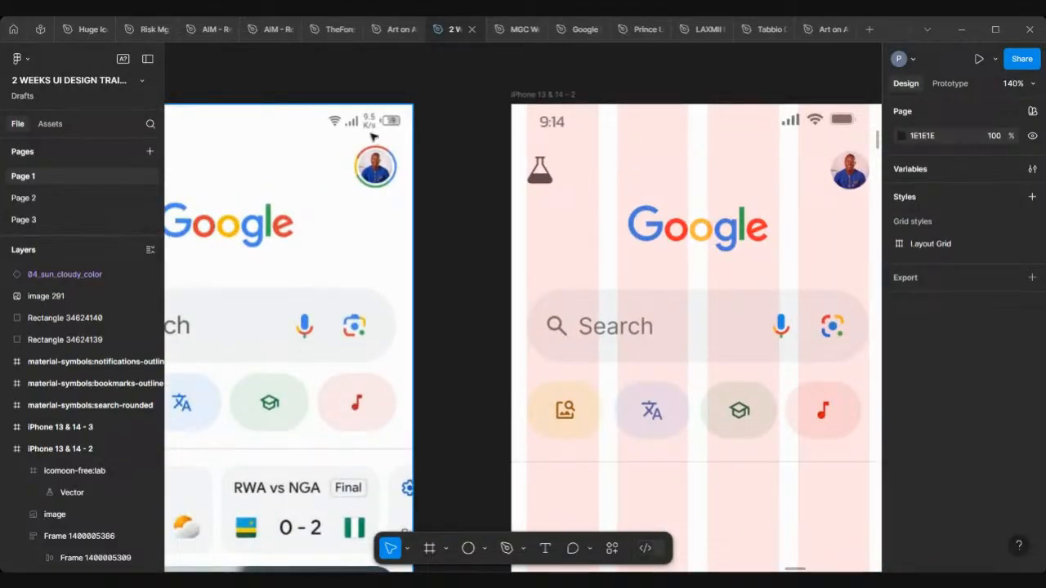
scroll(378, 139, "down", 3)
scroll(650, 160, "up", 2)
scroll(650, 160, "up", 5)
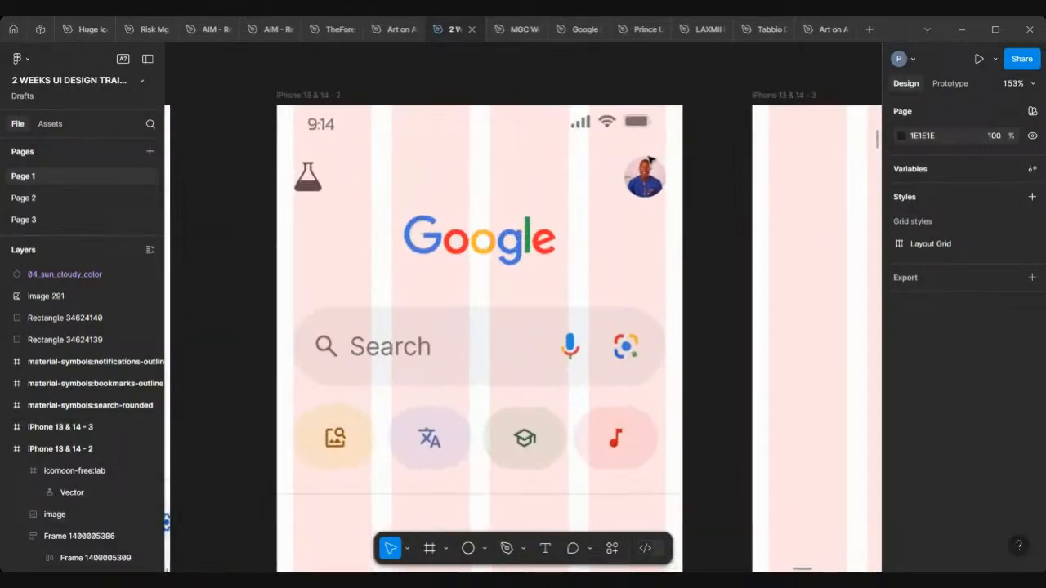
scroll(640, 168, "down", 5)
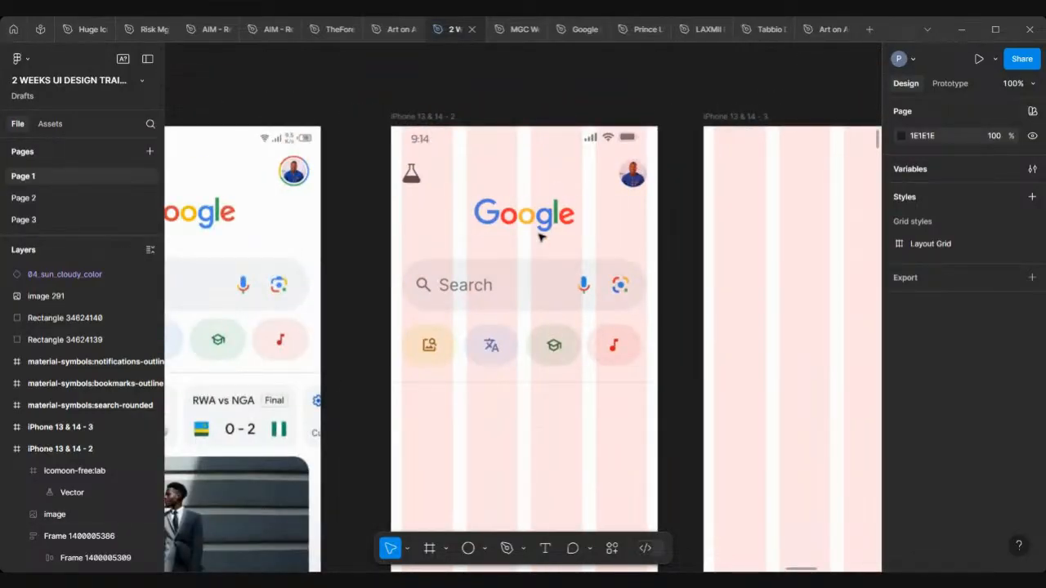
Step: Compare iPhone 13 & 14 - 2 with its home screen reference and examine the article feed reference beside iPhone 13 & 14 - 3
scroll(542, 233, "up", 2)
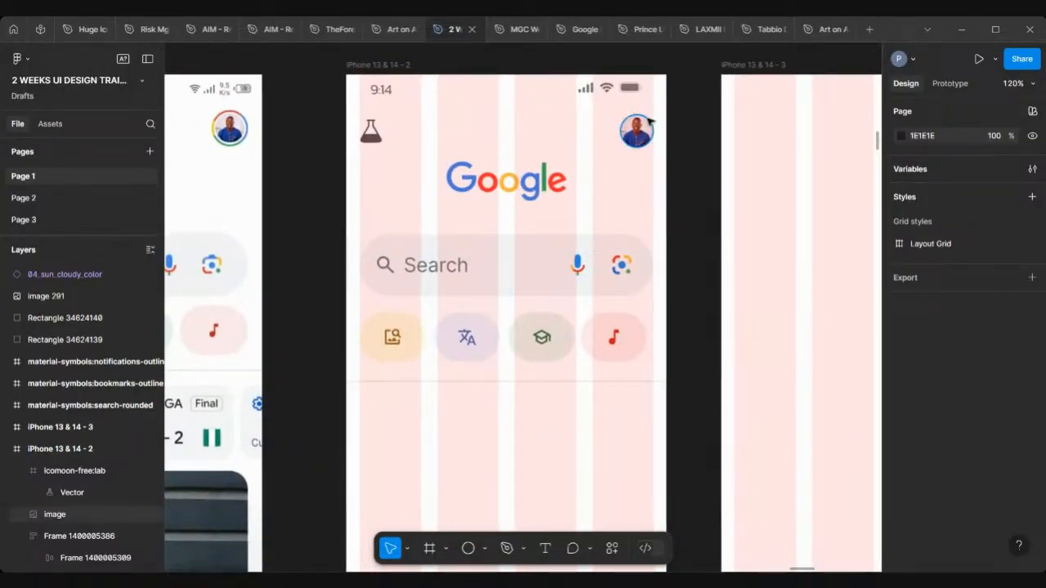
scroll(649, 121, "down", 2)
scroll(650, 121, "down", 3)
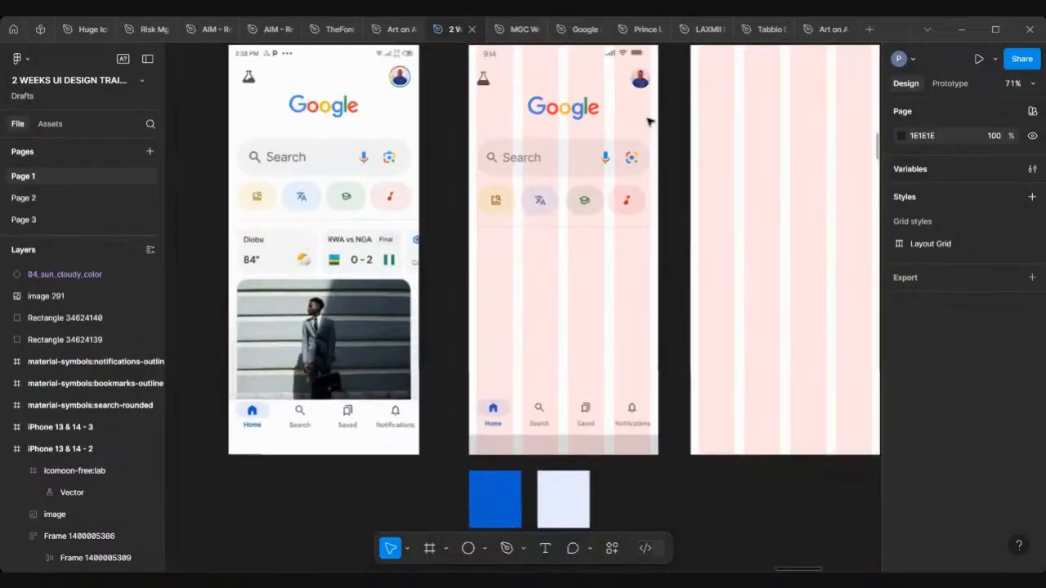
scroll(650, 121, "right", 4)
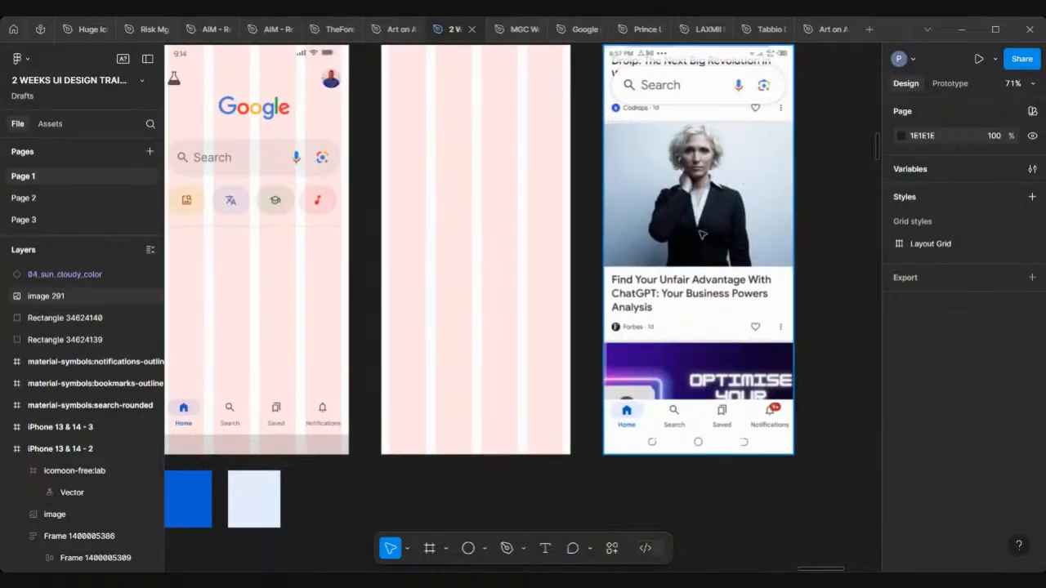
scroll(700, 234, "left", 6)
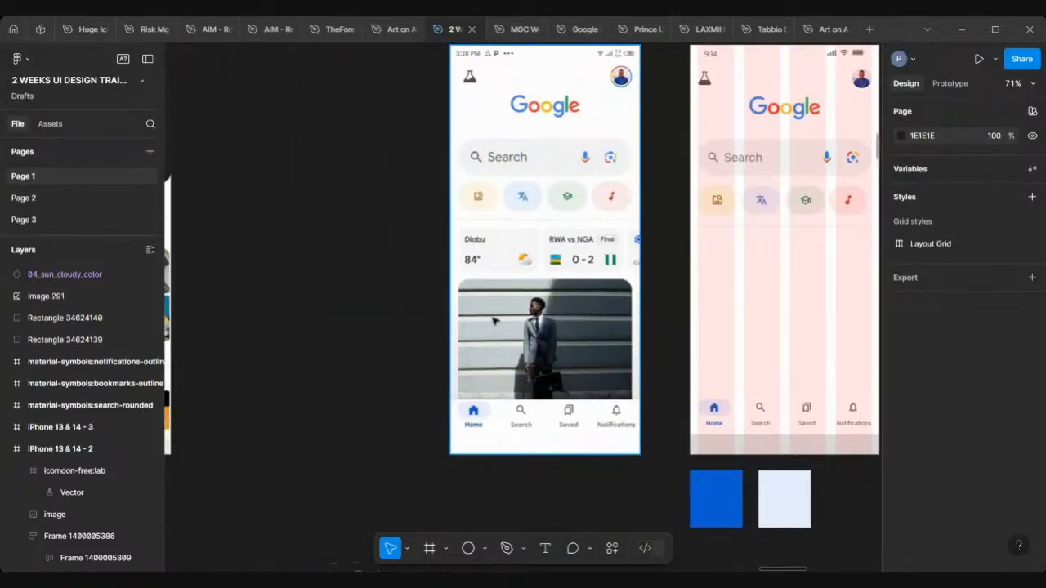
scroll(523, 352, "right", 6)
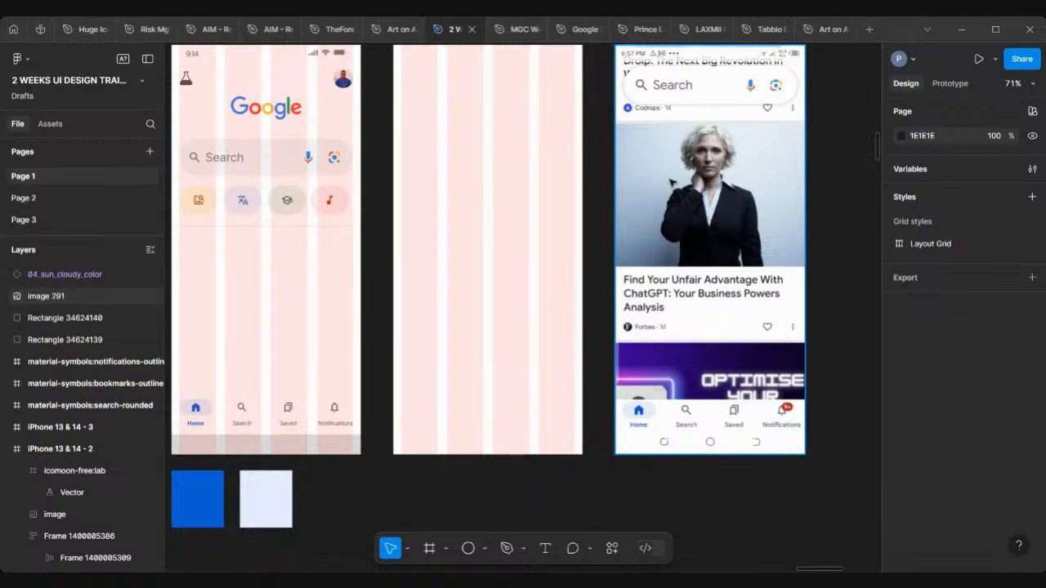
scroll(670, 182, "down", 3)
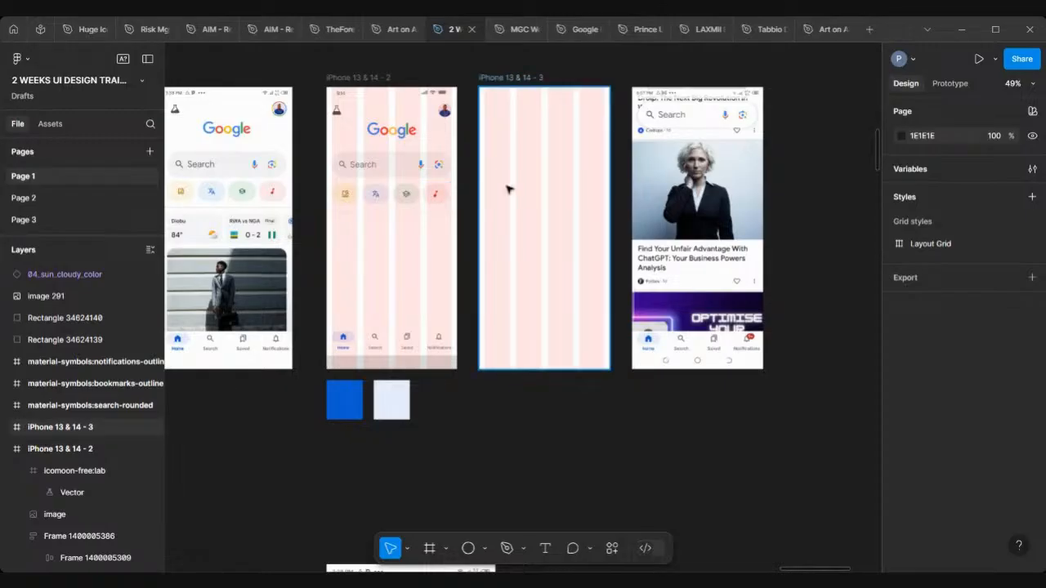
scroll(620, 165, "up", 3)
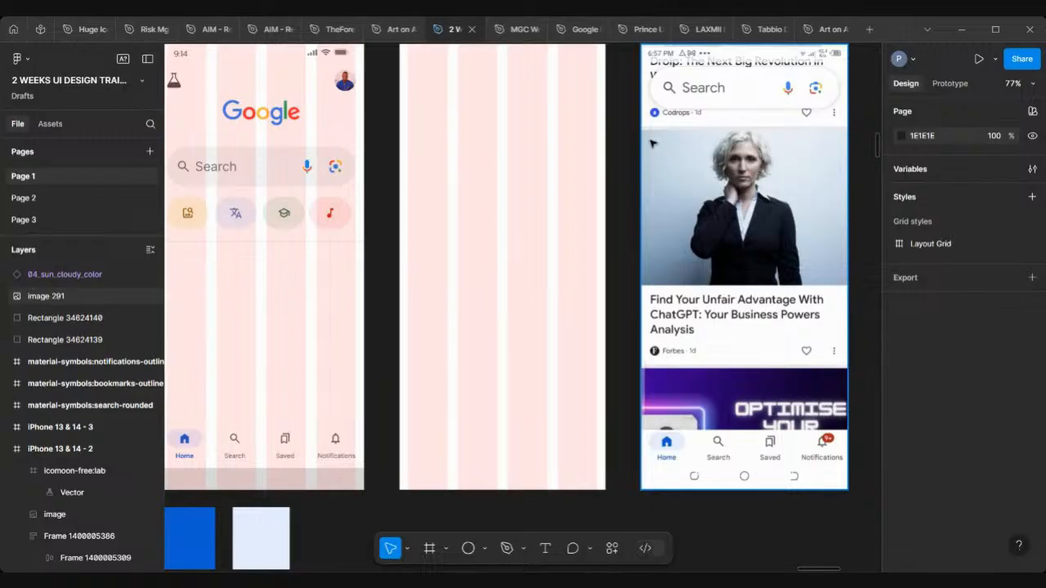
scroll(653, 144, "up", 3)
scroll(652, 144, "right", 3)
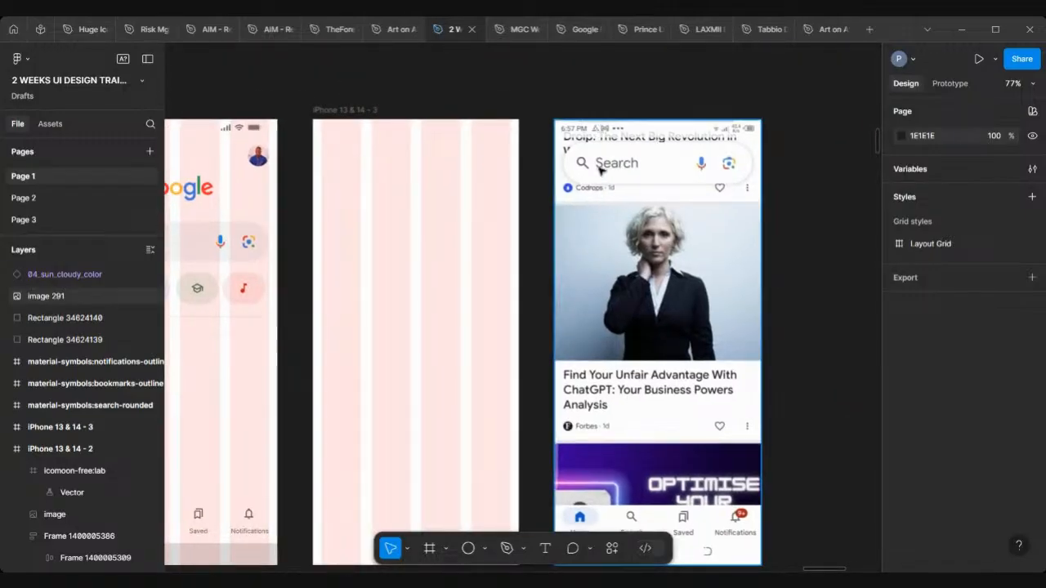
Step: Duplicate the empty iPhone 13 & 14 - 3 frame onto the free canvas just right of the article feed reference
left_click(384, 119)
scroll(355, 121, "down", 5)
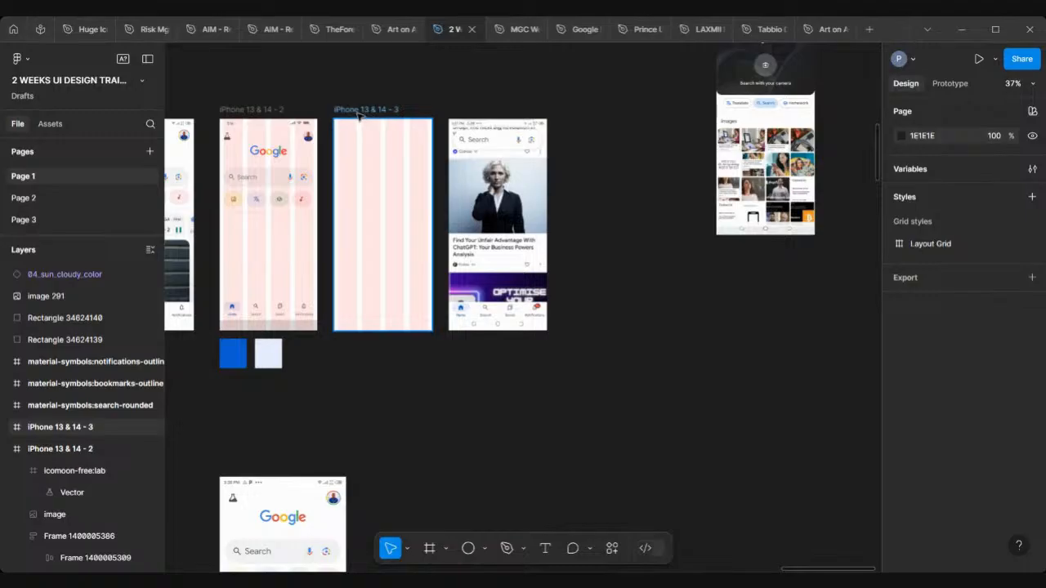
left_click_drag(354, 115, 583, 111)
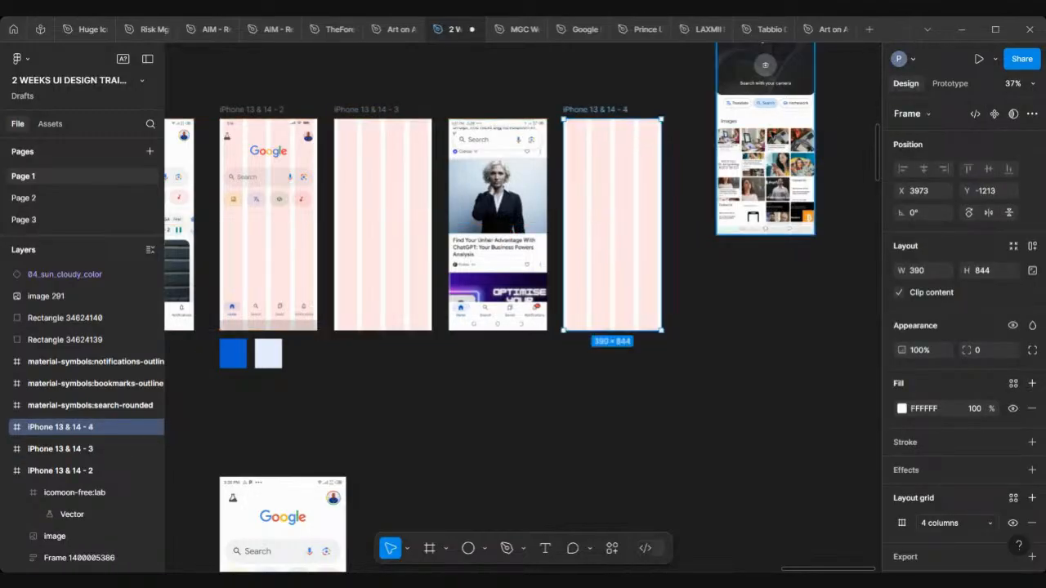
Step: Draw a rectangle about 392 × 298 over the reference's article photo and move it into iPhone 13 & 14 - 3 at the same height
scroll(777, 156, "up", 2)
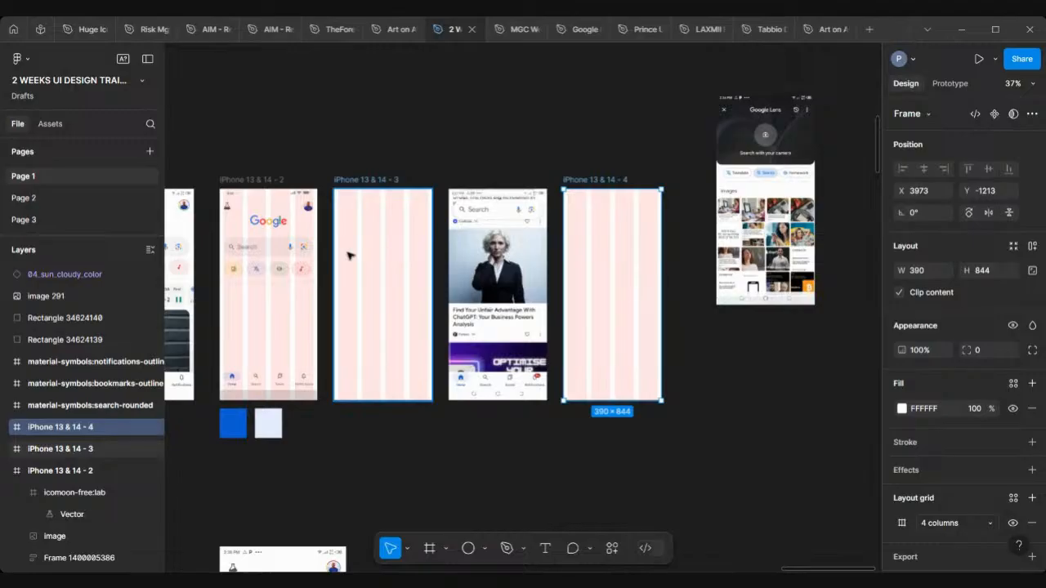
scroll(507, 282, "up", 3)
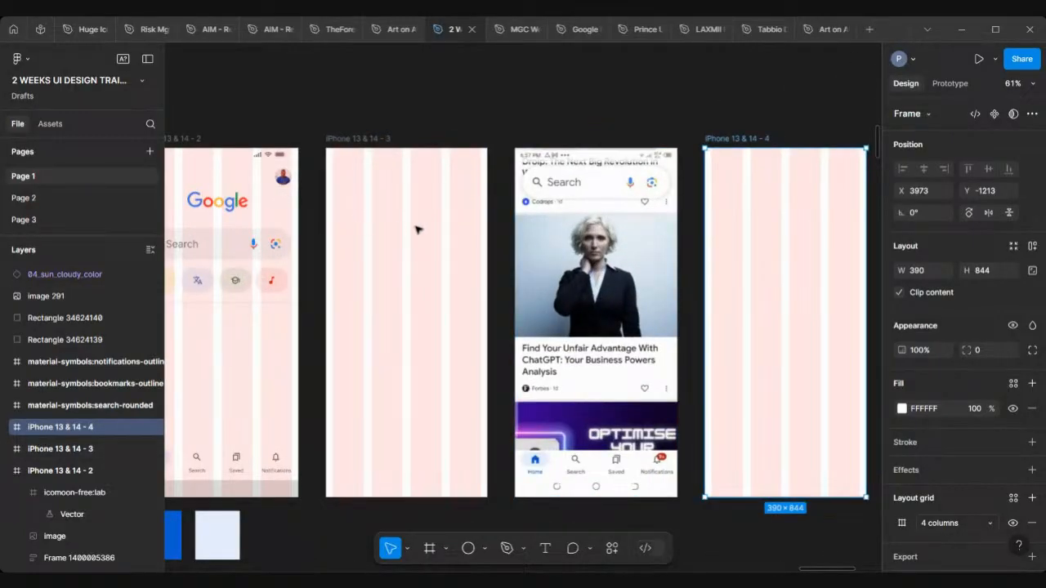
scroll(416, 229, "down", 2)
scroll(416, 230, "left", 2)
scroll(416, 229, "down", 1)
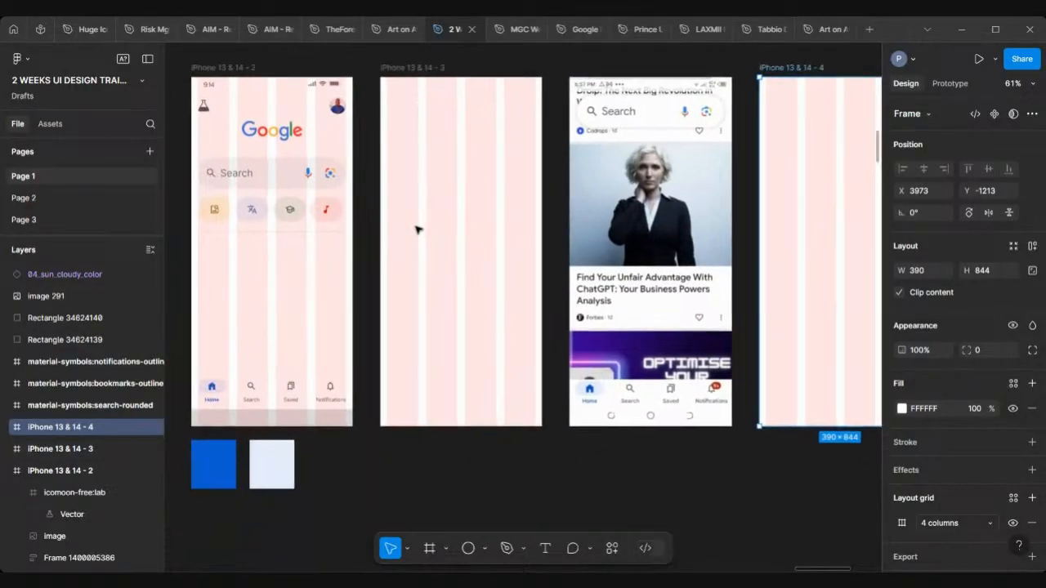
left_click(484, 550)
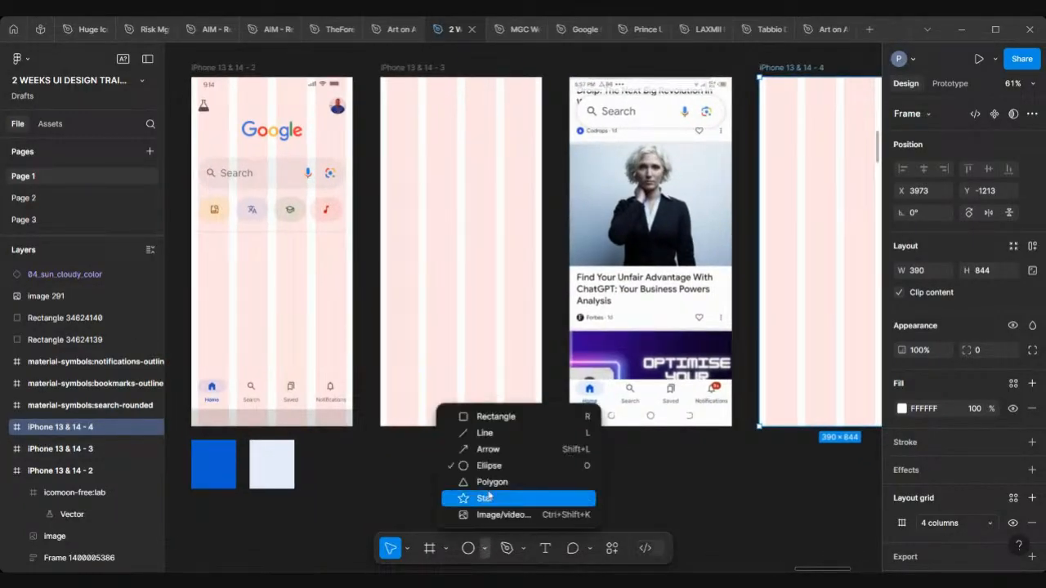
left_click(494, 417)
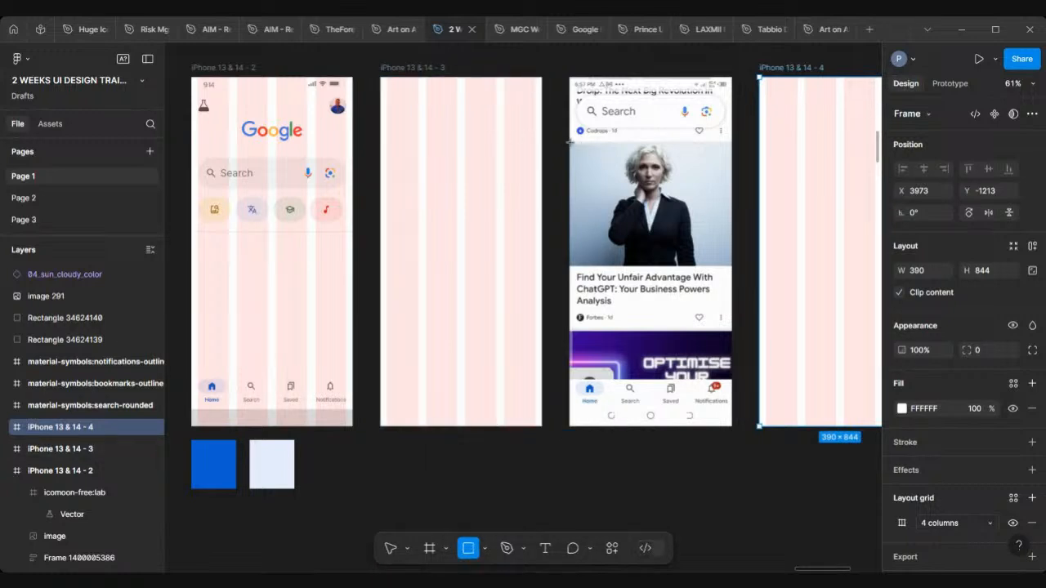
left_click_drag(569, 142, 734, 268)
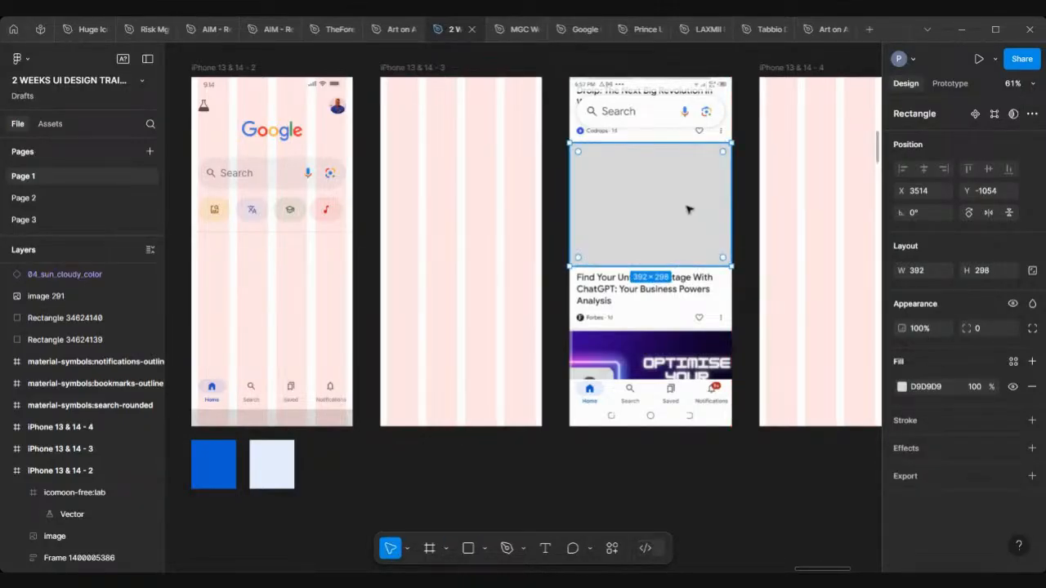
left_click_drag(689, 210, 494, 209)
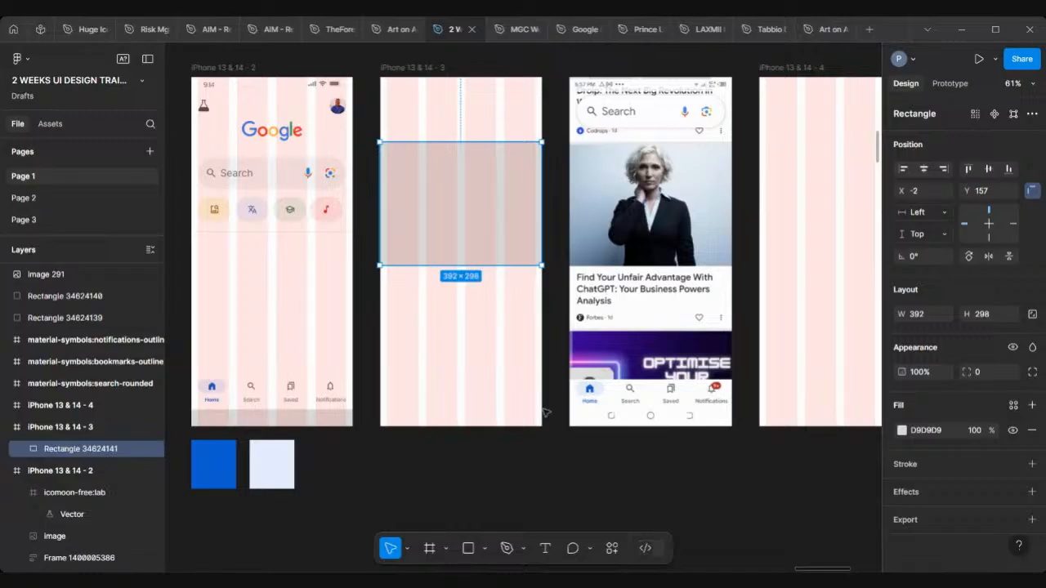
left_click(547, 513)
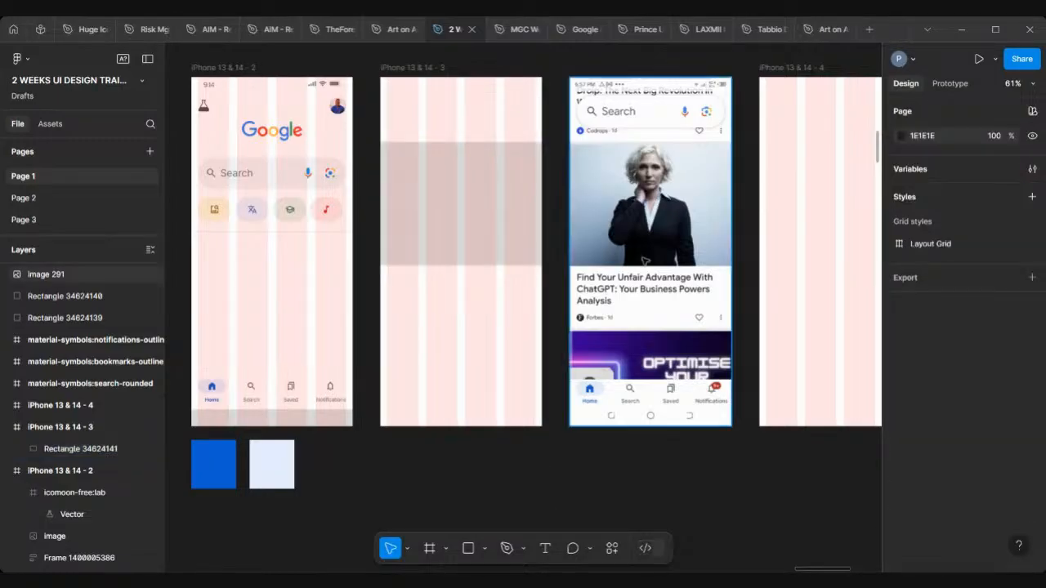
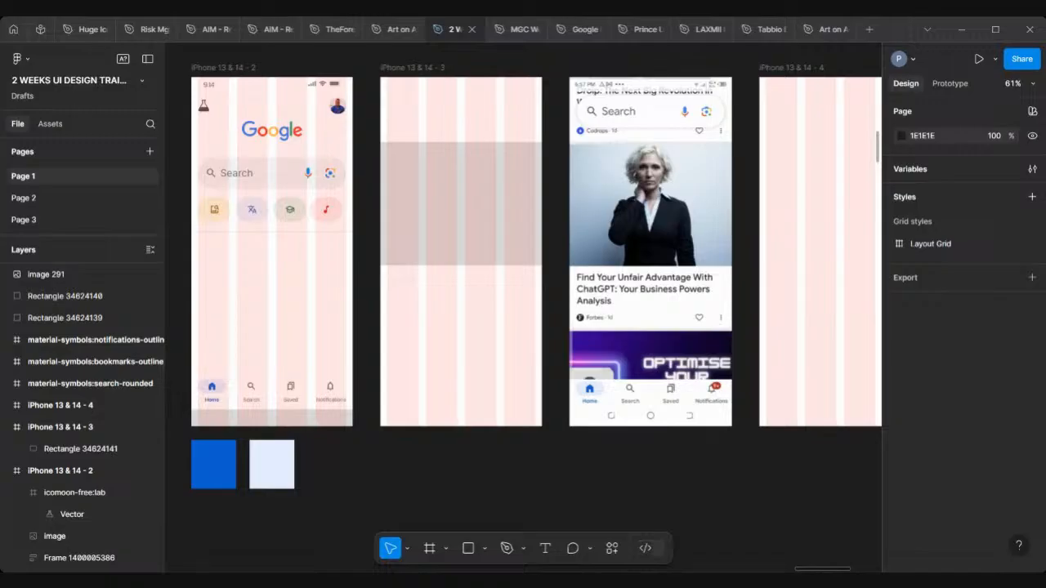
Step: Paste the copied droip image as the fill of the grey rectangle in iPhone 13 & 14 - 3 and centre it horizontally in the frame
left_click(465, 169)
right_click(466, 168)
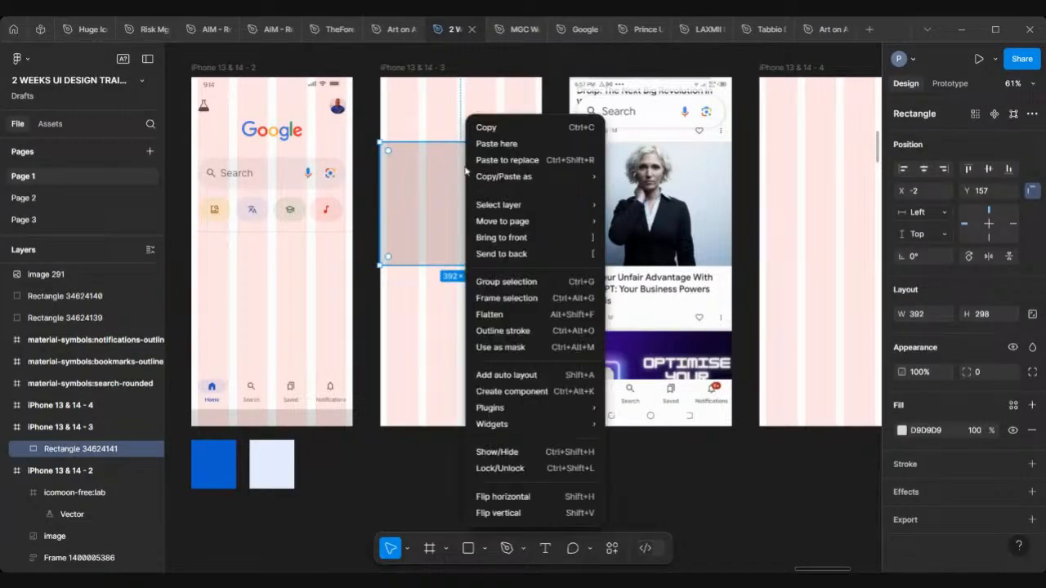
left_click(496, 144)
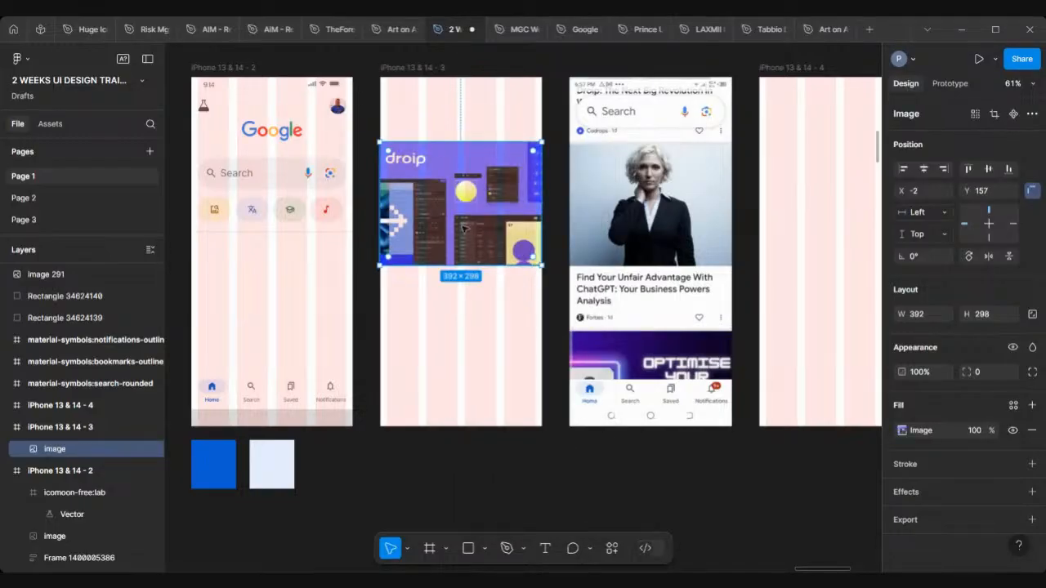
scroll(451, 249, "up", 3)
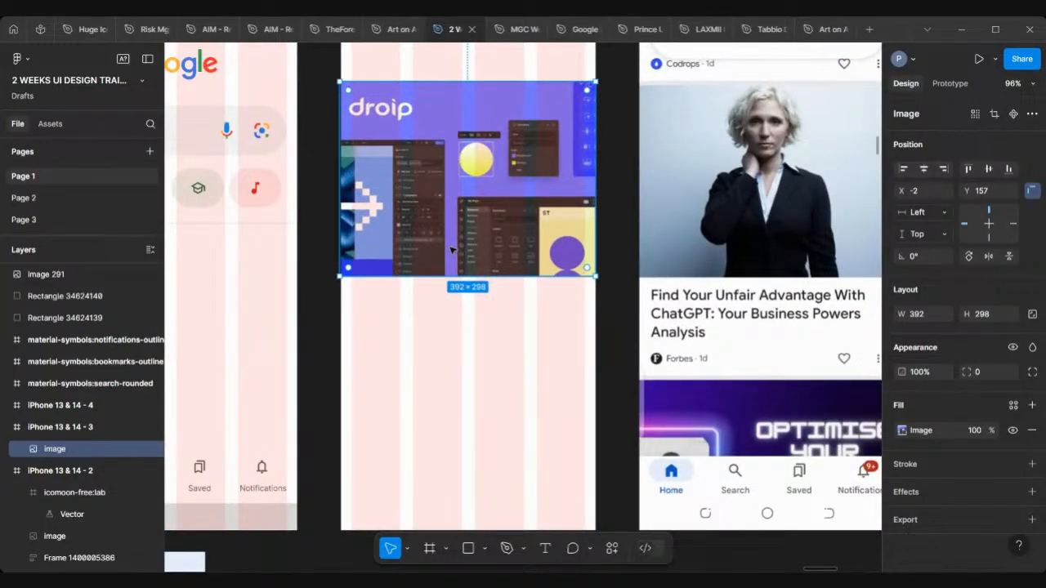
left_click(924, 170)
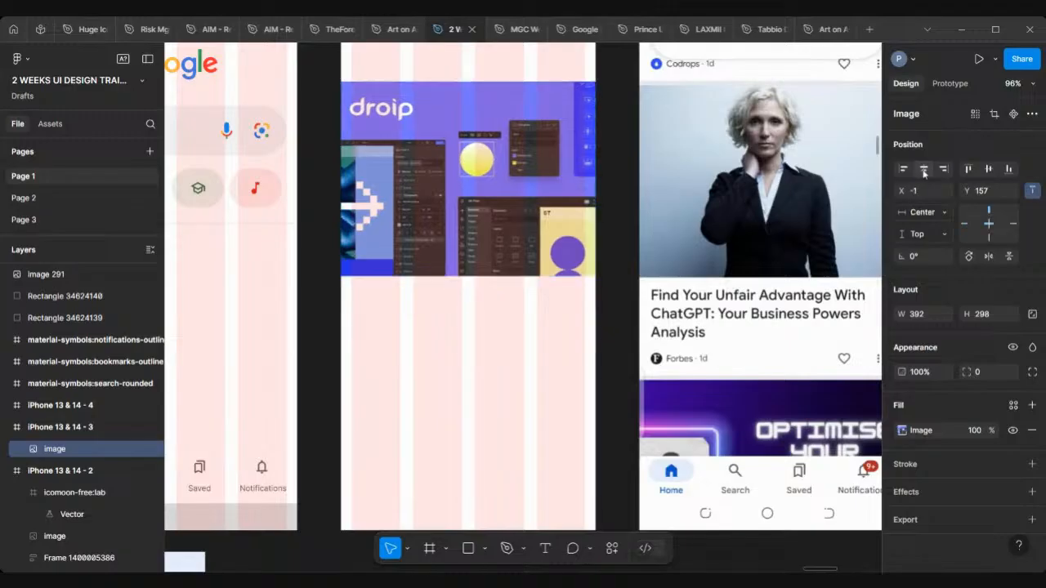
Step: Add the start of the article headline, "Find Your Unfair Advan", as text below the droip image in iPhone 13 & 14 - 3
scroll(580, 330, "down", 1)
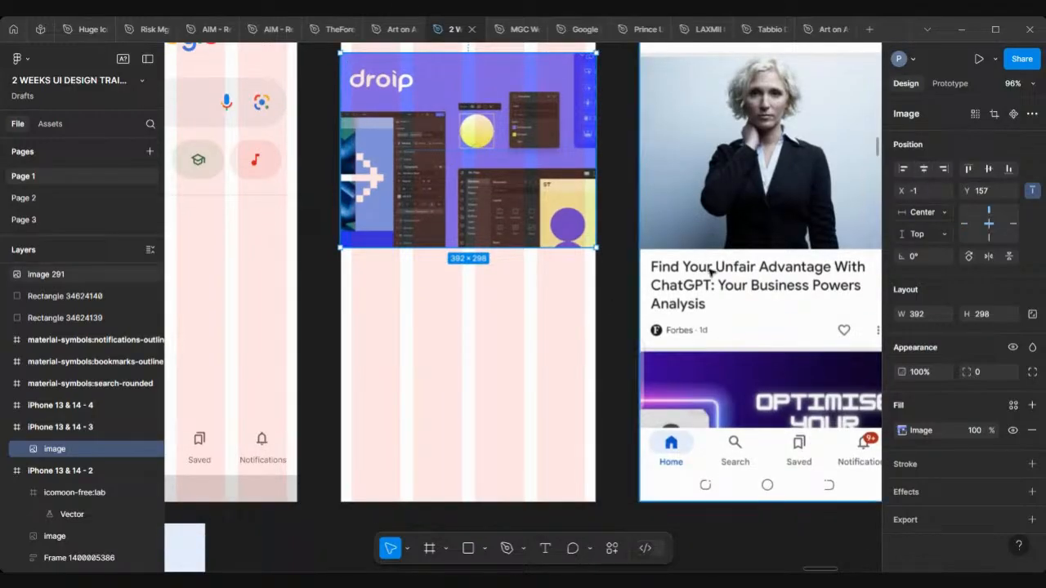
left_click(460, 318)
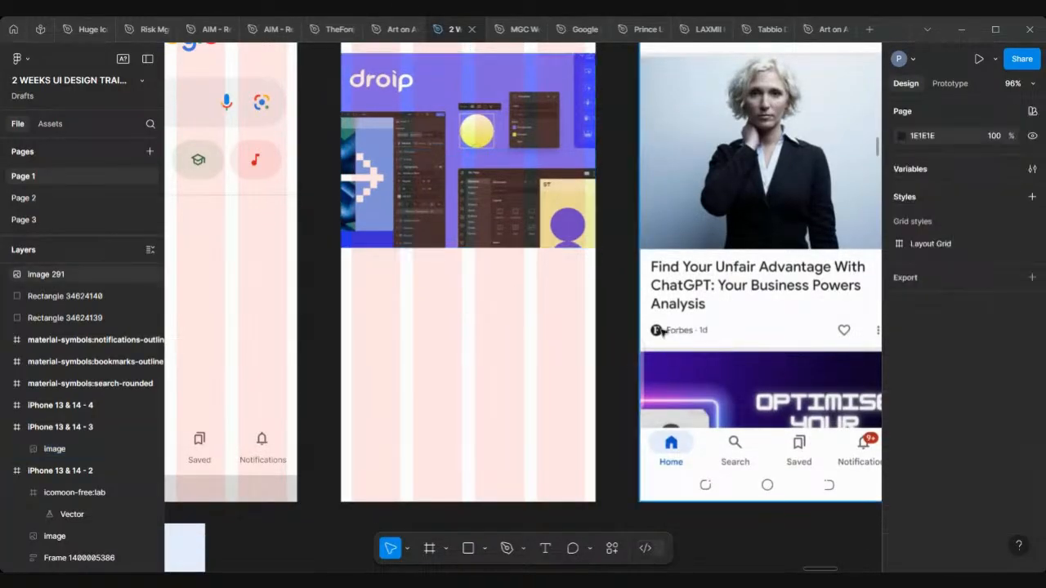
left_click(547, 551)
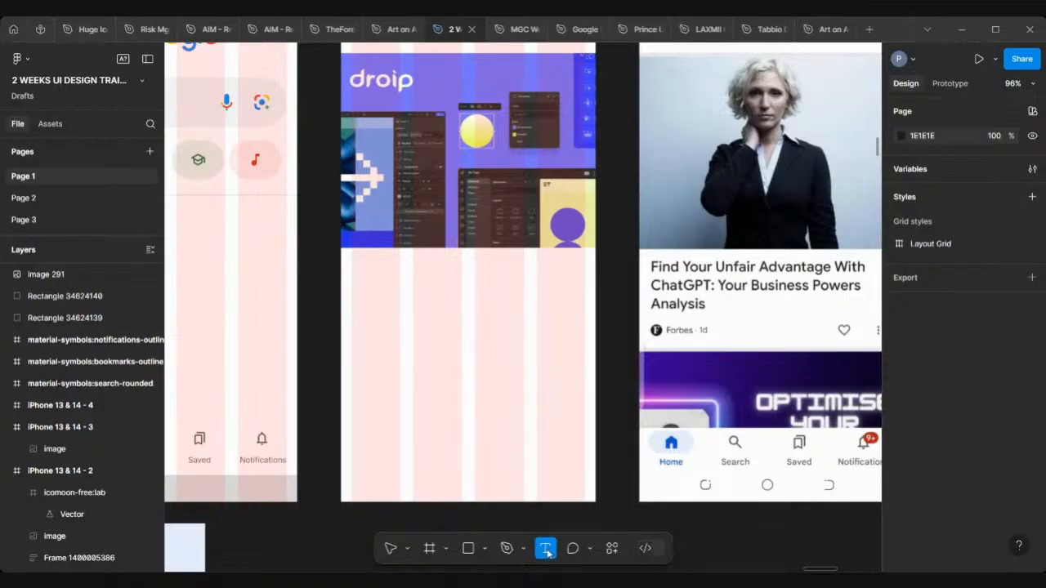
left_click(375, 288)
type("Find Y")
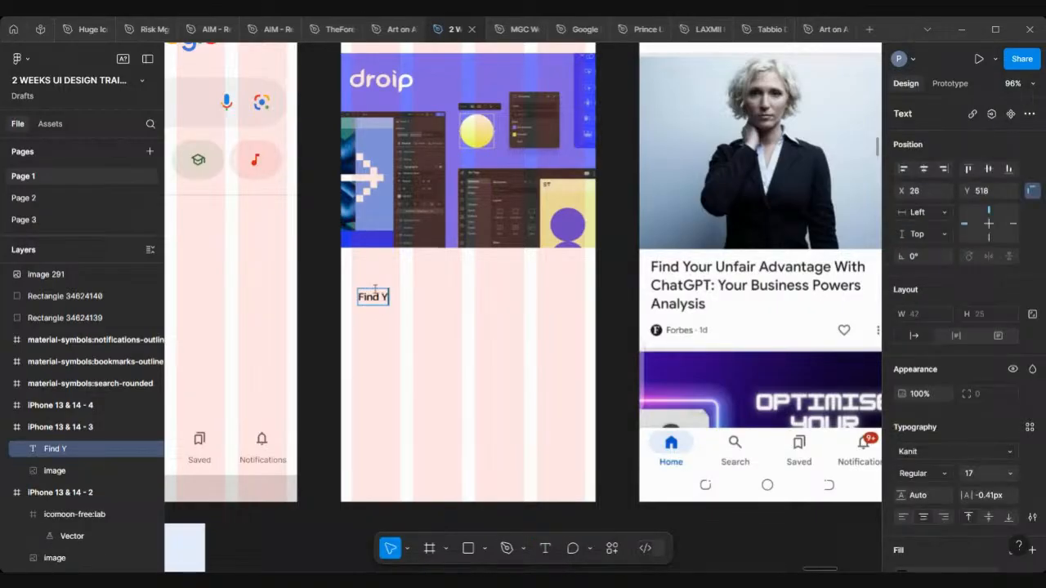
type("our Un")
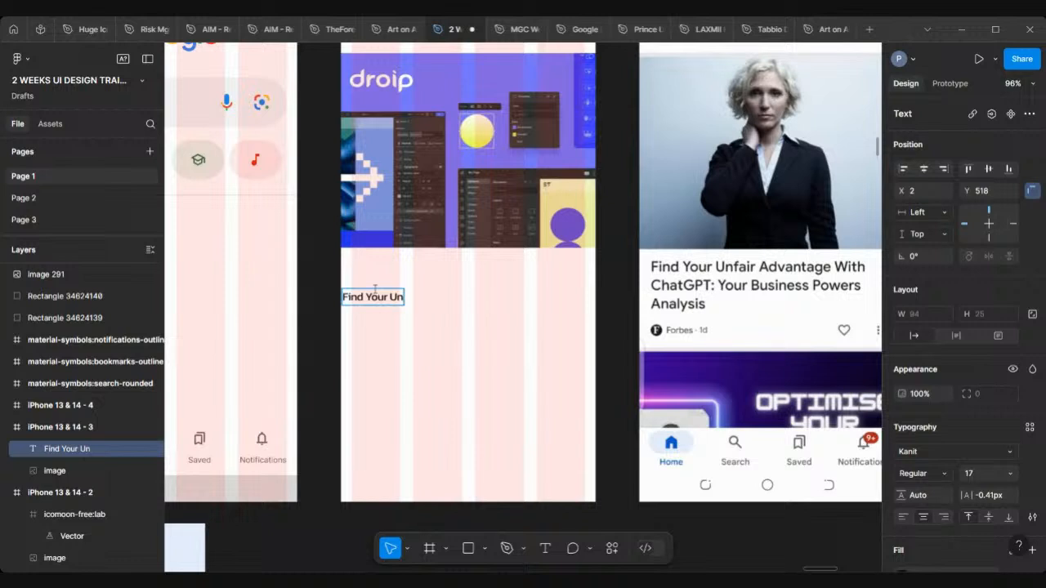
type("fair Advan")
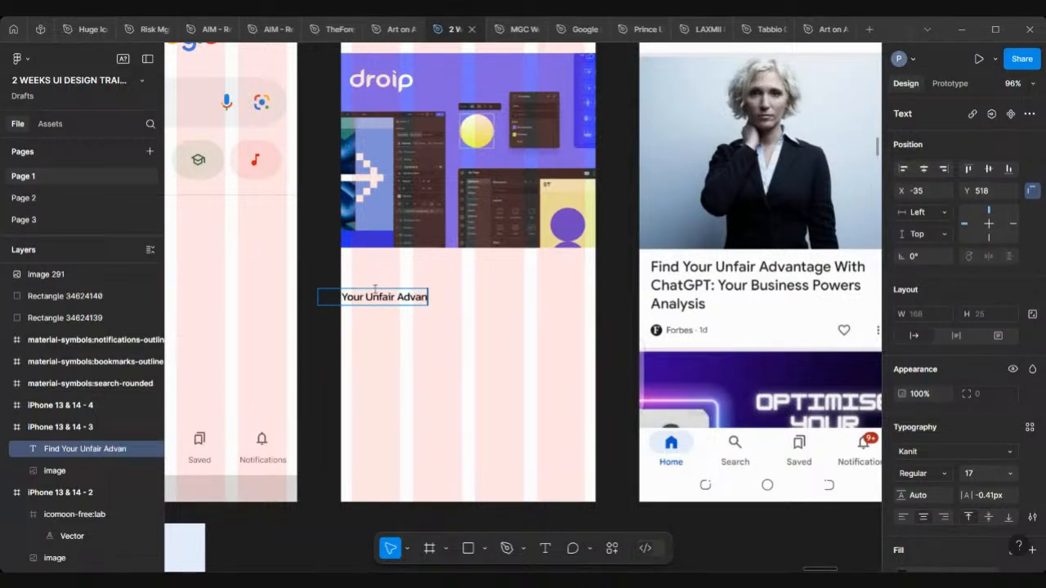
key("Escape")
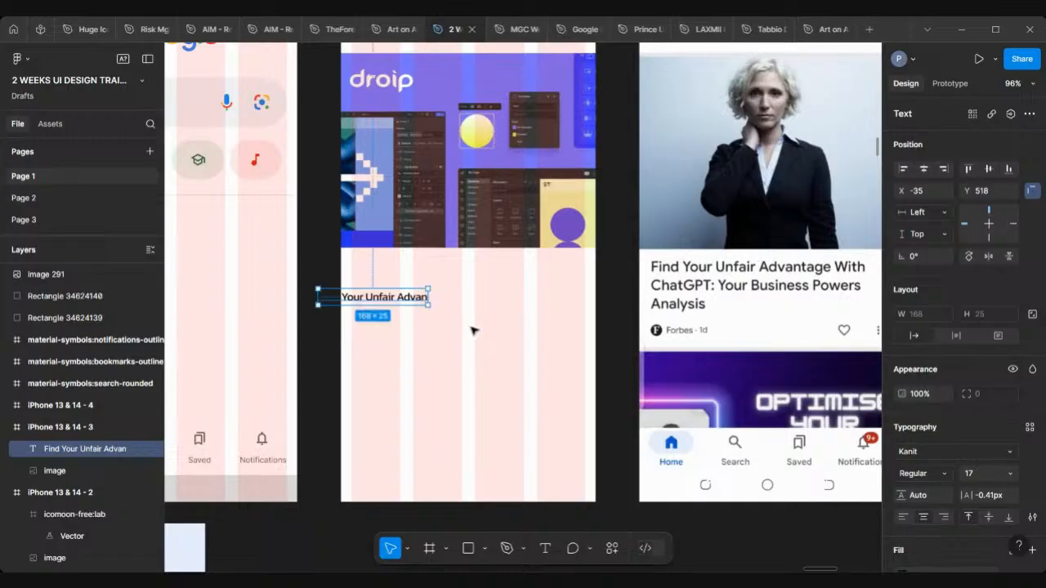
Step: Move the headline text fully inside iPhone 13 & 14 - 3, to about X 75, Y 516, and left-align it
left_click_drag(413, 300, 482, 300)
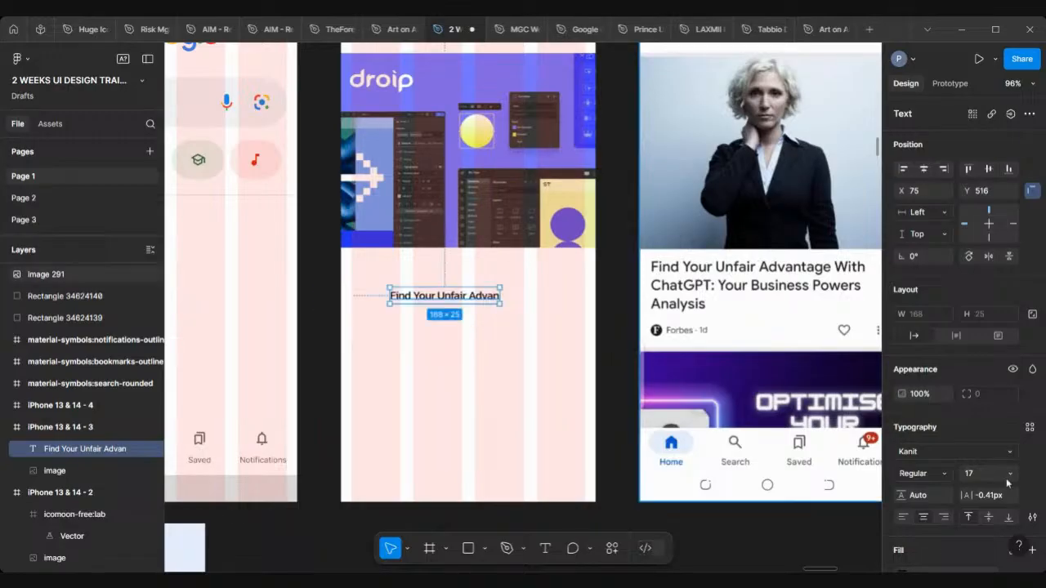
scroll(1006, 483, "down", 2)
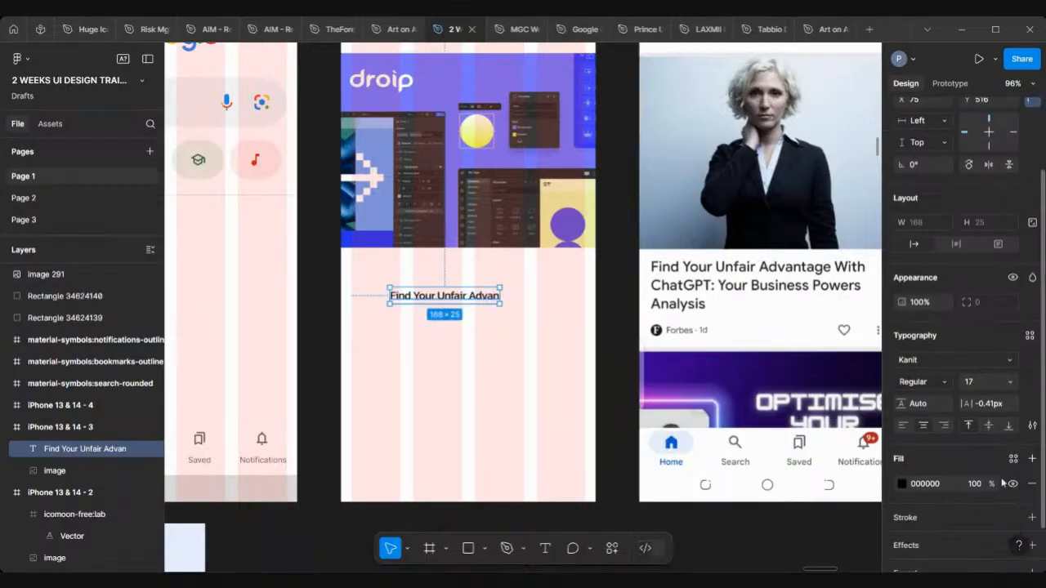
left_click(904, 427)
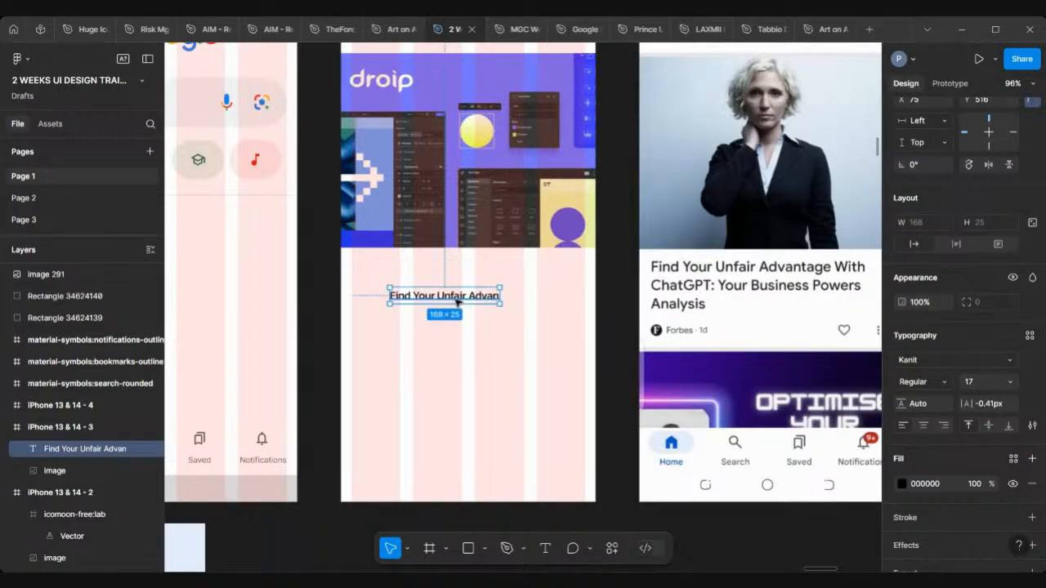
Step: Extend the headline below the droip image so its text reads "Find Your Unfair Advantage With"
double_click(455, 300)
key("Right")
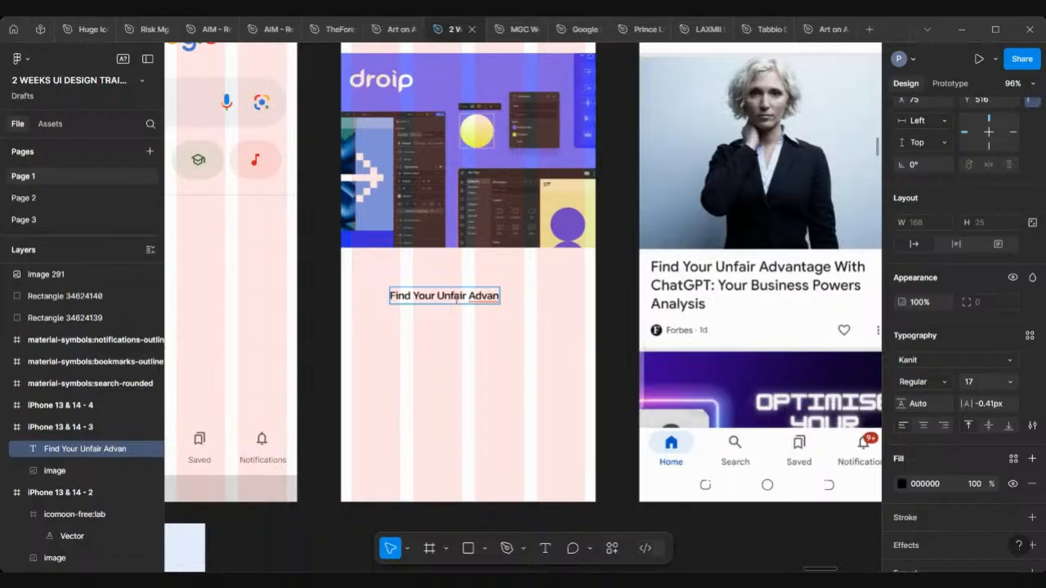
type("tage a")
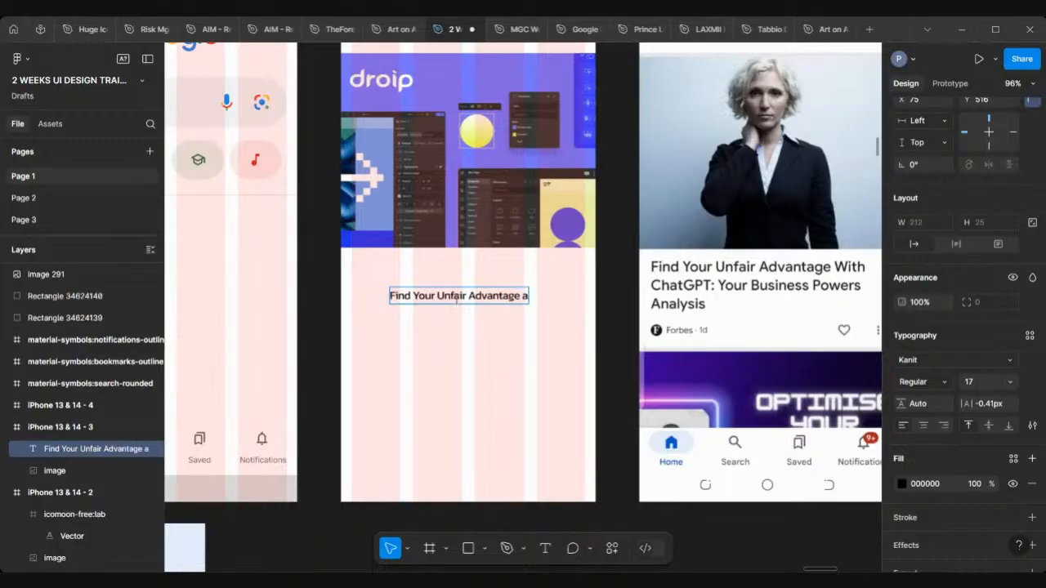
key("BackSpace")
type("With")
Step: Add "ChatGPT: Your Business Powers Analysis" as the second line of the headline
key("Return")
type("ChatG")
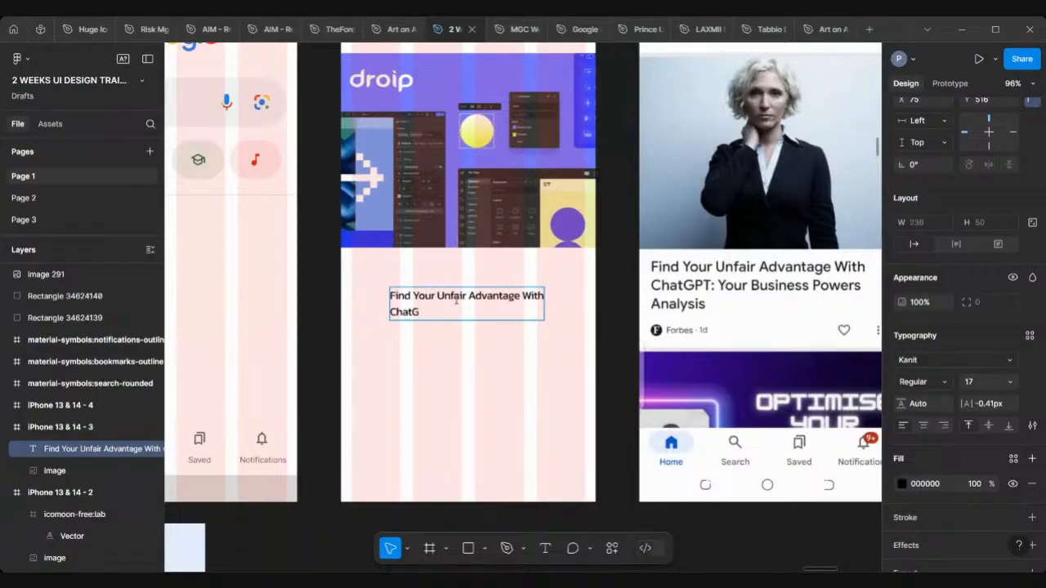
type("PT: Your Business")
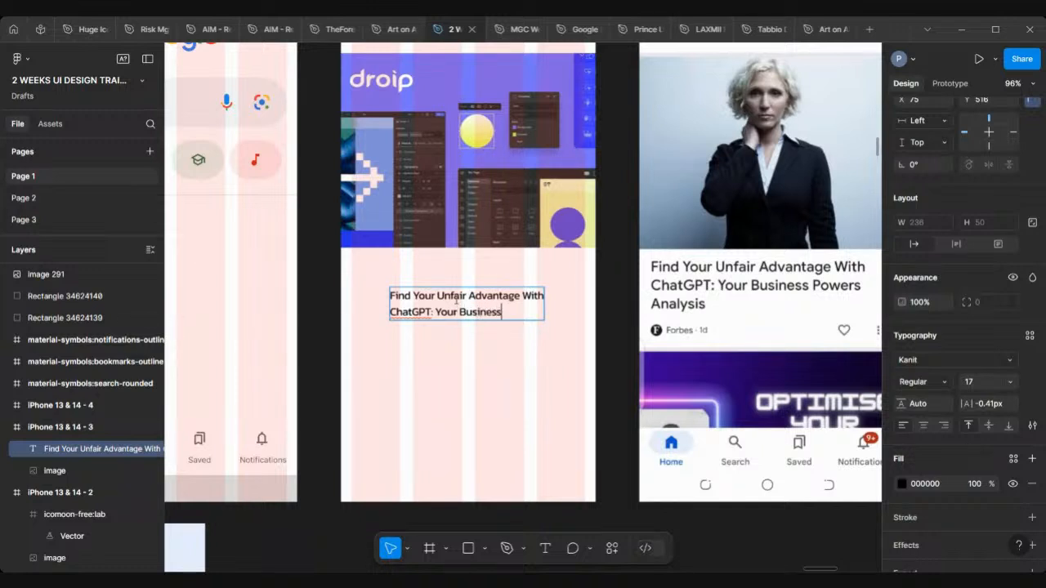
type(" Powers")
scroll(456, 300, "right", 2)
type("Anakt")
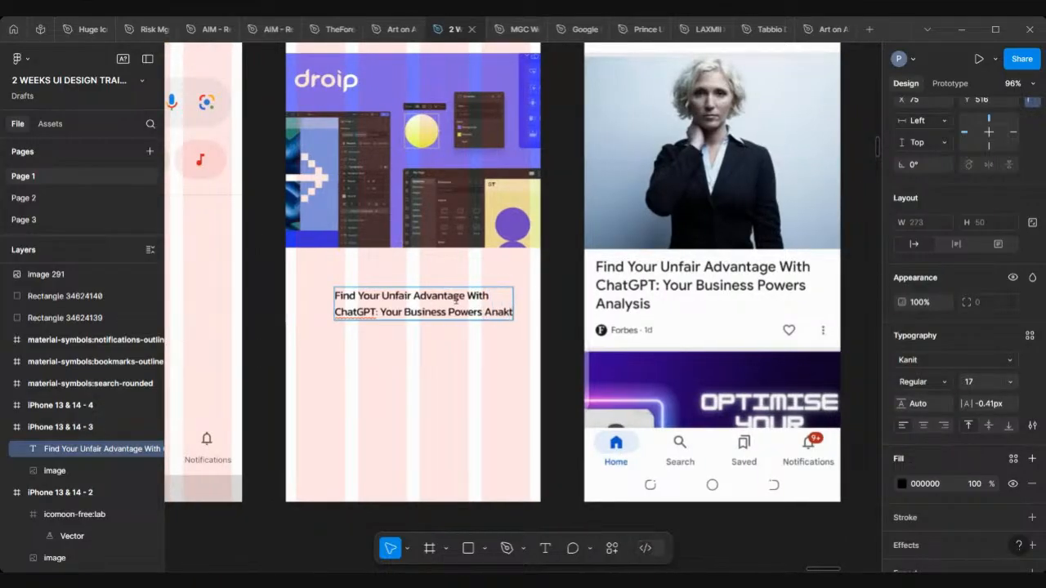
type("sis")
key("BackSpace")
key("BackSpace")
key("BackSpace")
key("BackSpace")
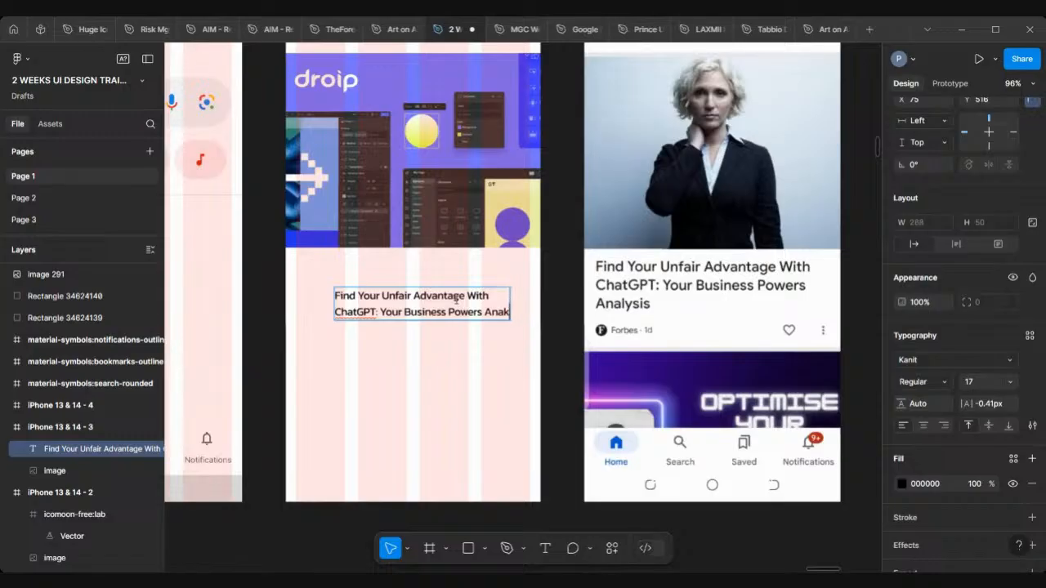
key("BackSpace")
type("lysis")
key("Escape")
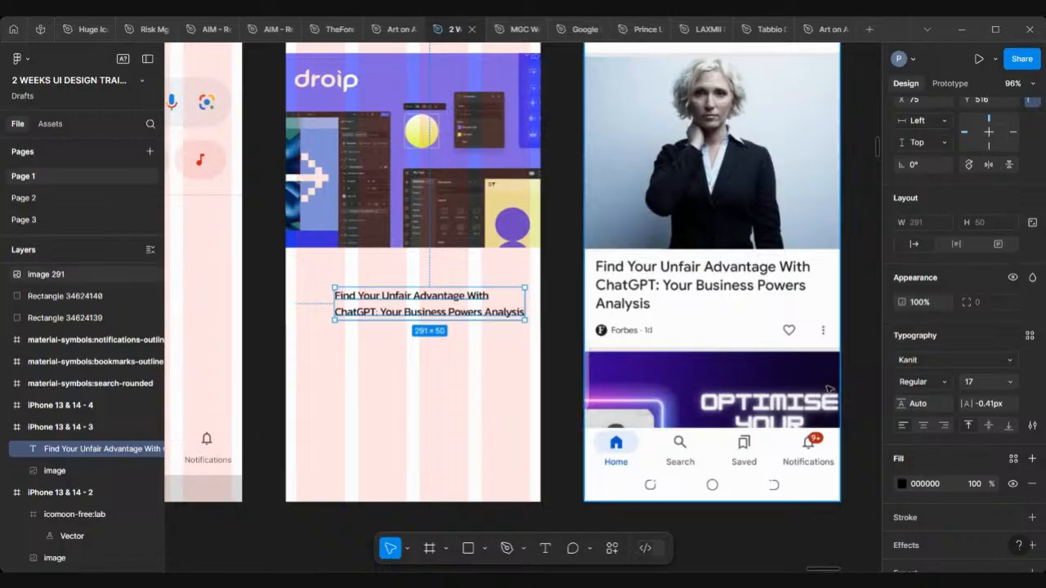
Step: Increase the headline's font size, trying 20 before settling on 24
left_click(985, 385)
type("20")
key("Return")
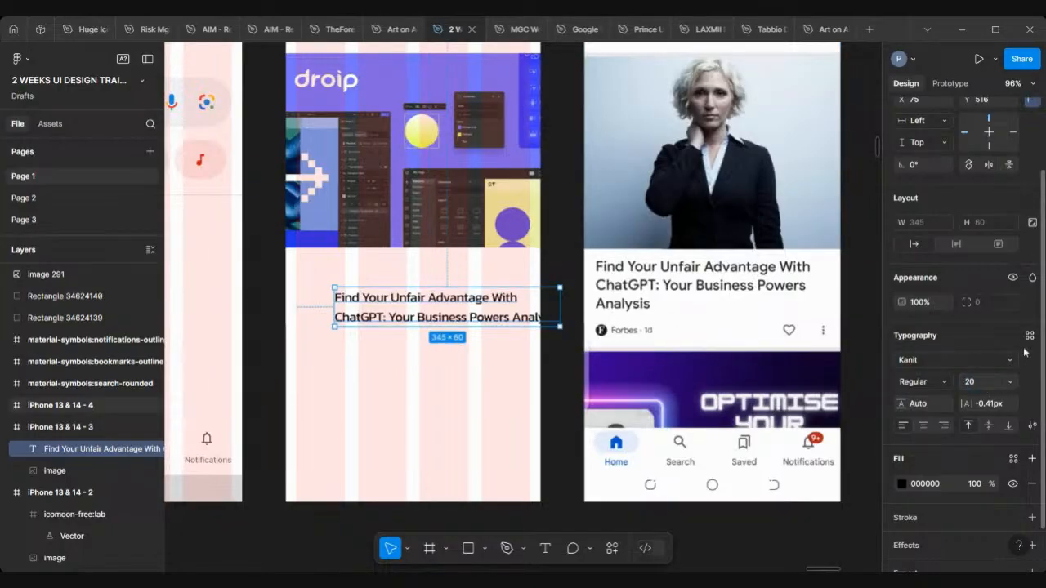
left_click(989, 381)
type("24")
key("Return")
Step: Overlay the headline on the reference's headline to compare sizes, and return it to iPhone 13 & 14 - 3 directly under the droip image
scroll(383, 298, "right", 3)
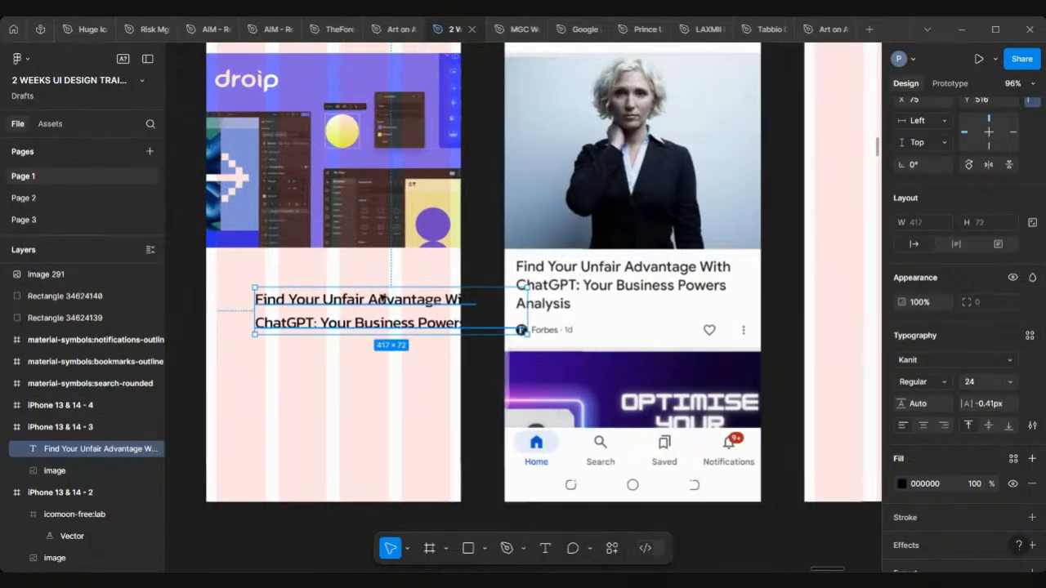
left_click_drag(383, 297, 645, 284)
key("]")
scroll(587, 281, "up", 3)
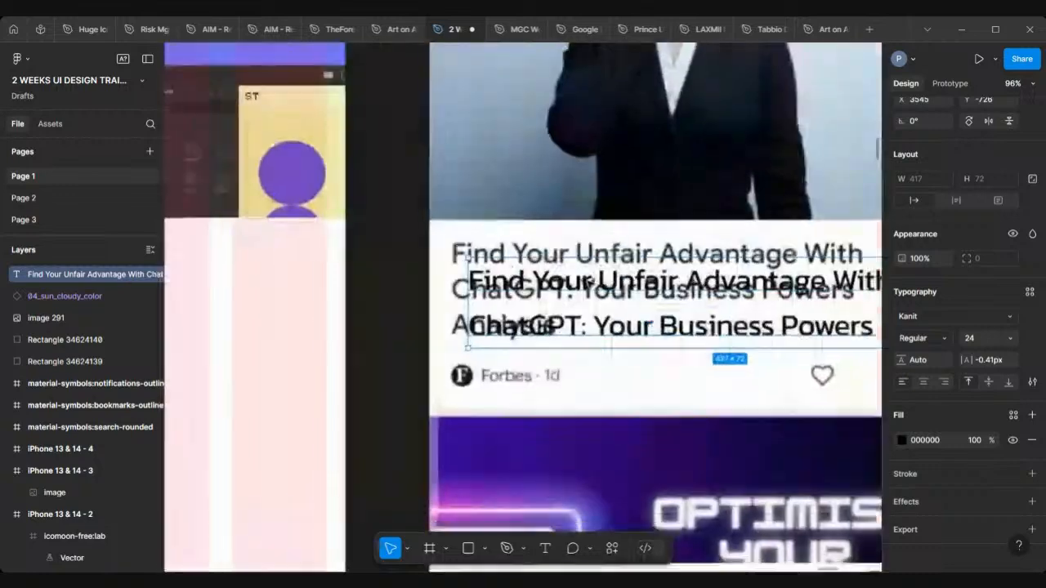
left_click_drag(543, 289, 261, 266)
scroll(523, 260, "down", 2)
scroll(522, 261, "down", 3)
scroll(262, 265, "left", 3)
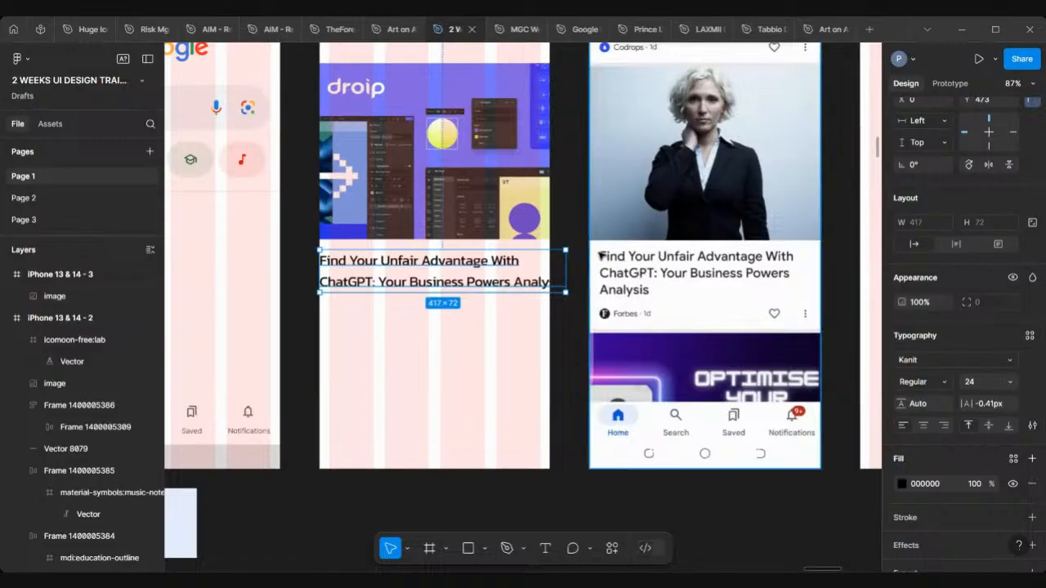
Step: Position the headline at about X 17, Y 471 on the column grid and narrow its text box to about 357 wide
scroll(600, 259, "up", 2)
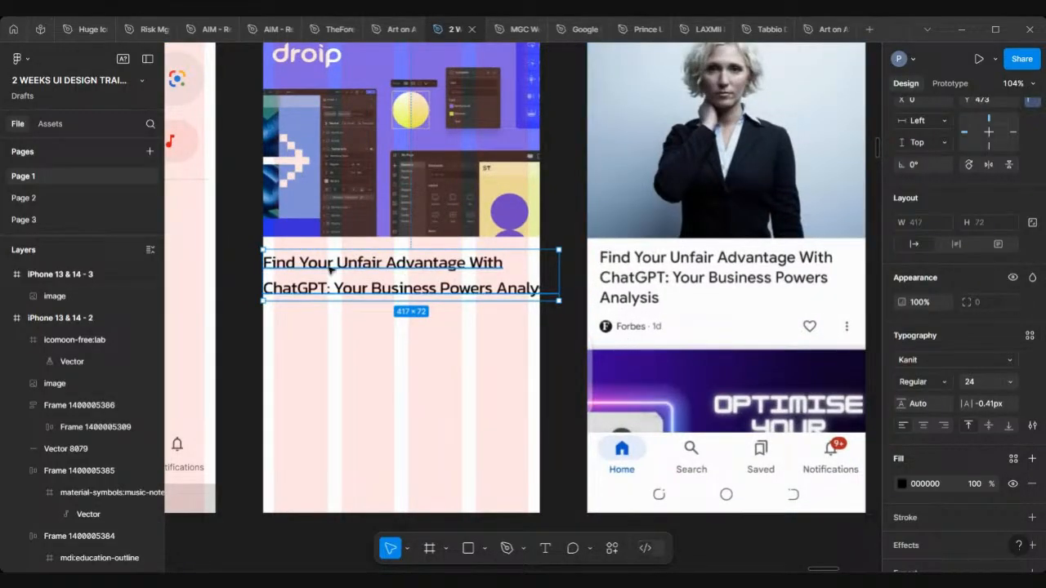
left_click_drag(330, 267, 341, 265)
scroll(301, 270, "up", 5)
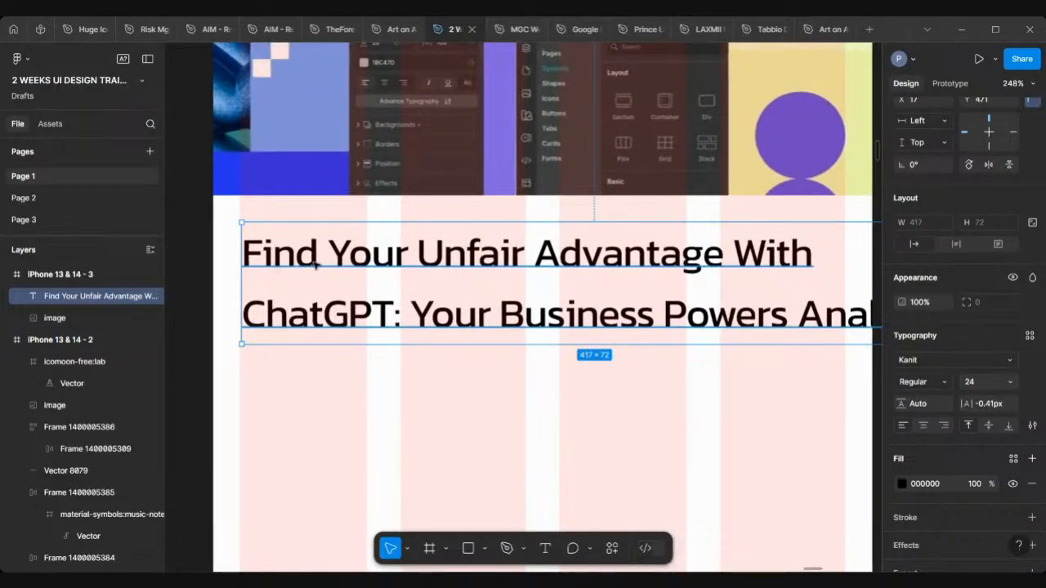
scroll(483, 260, "down", 4)
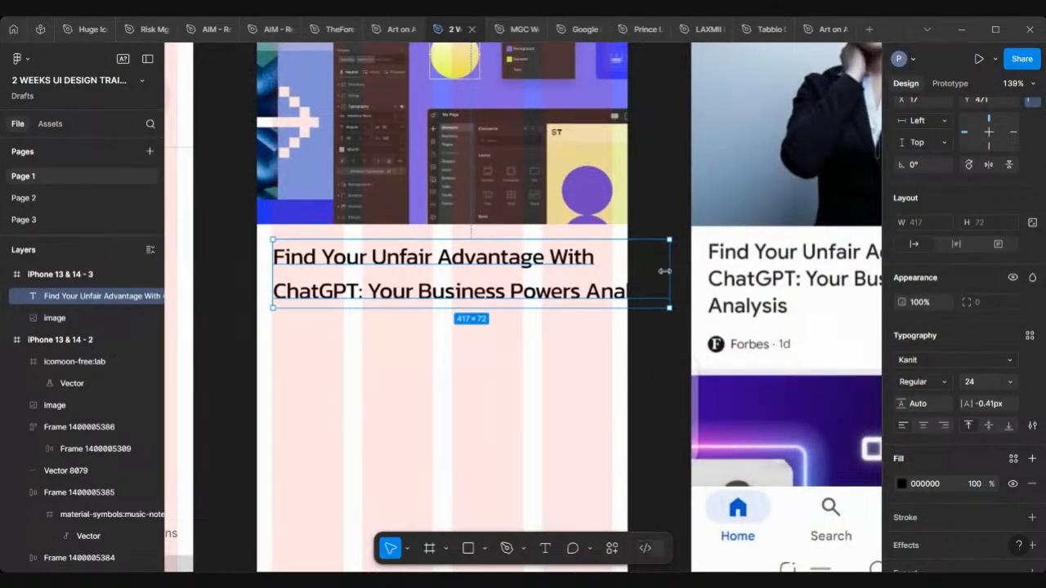
left_click_drag(667, 273, 612, 278)
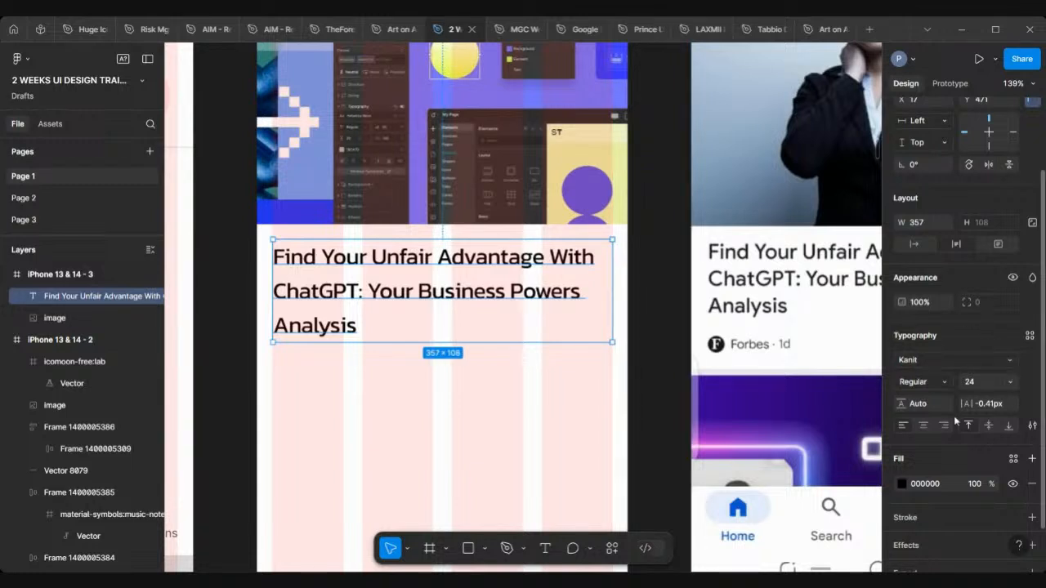
Step: Set the headline's line height to 30
left_click(930, 405)
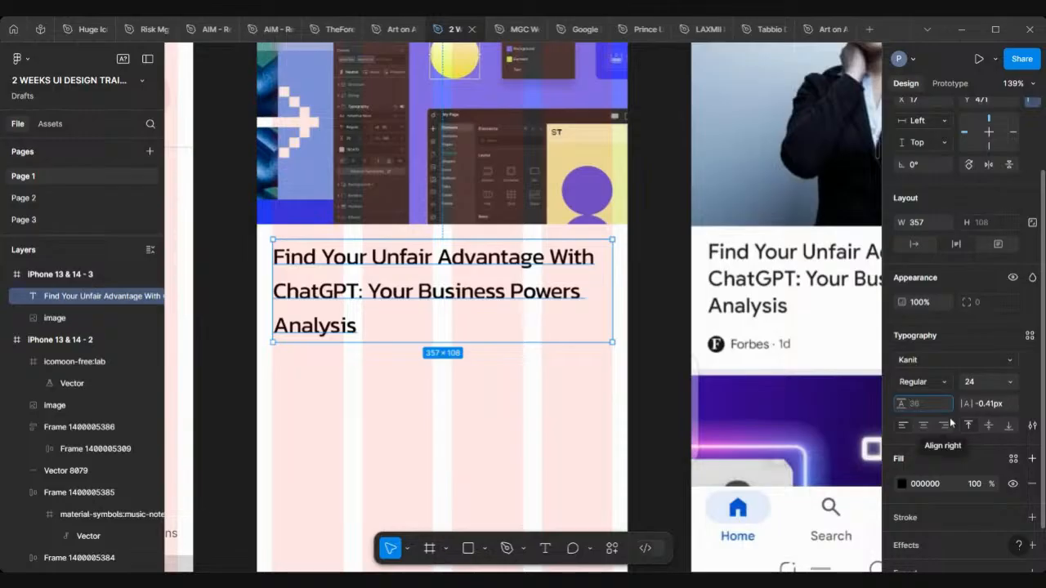
type("3")
key("Return")
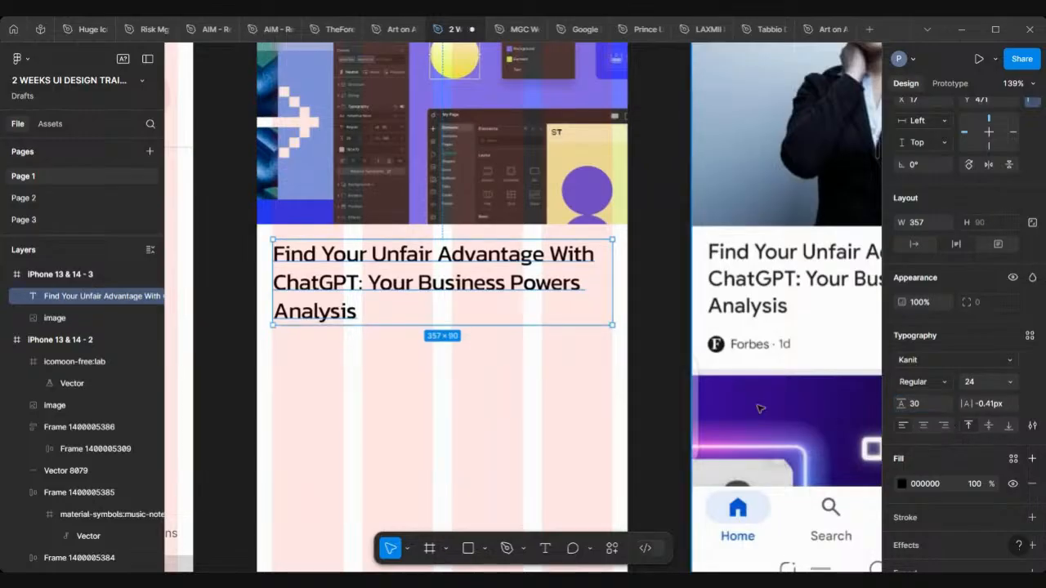
Step: Search the Iconify plugin for "more" and import the vertical three-dot icon mingcute:more-2-fill into iPhone 13 & 14 - 3
scroll(397, 434, "down", 3)
scroll(396, 434, "down", 2)
scroll(397, 434, "right", 1)
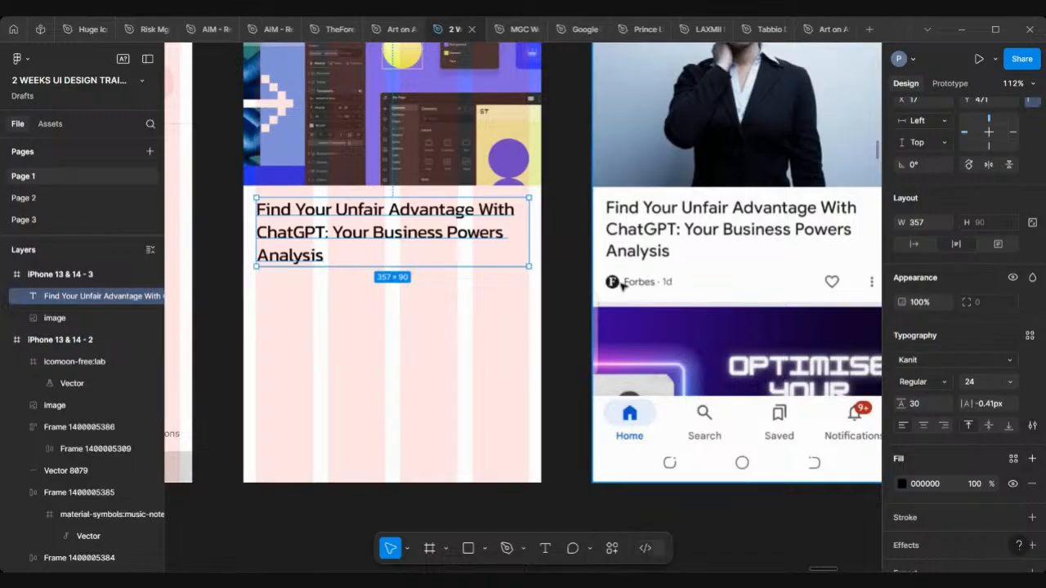
scroll(623, 288, "down", 2)
scroll(624, 288, "right", 2)
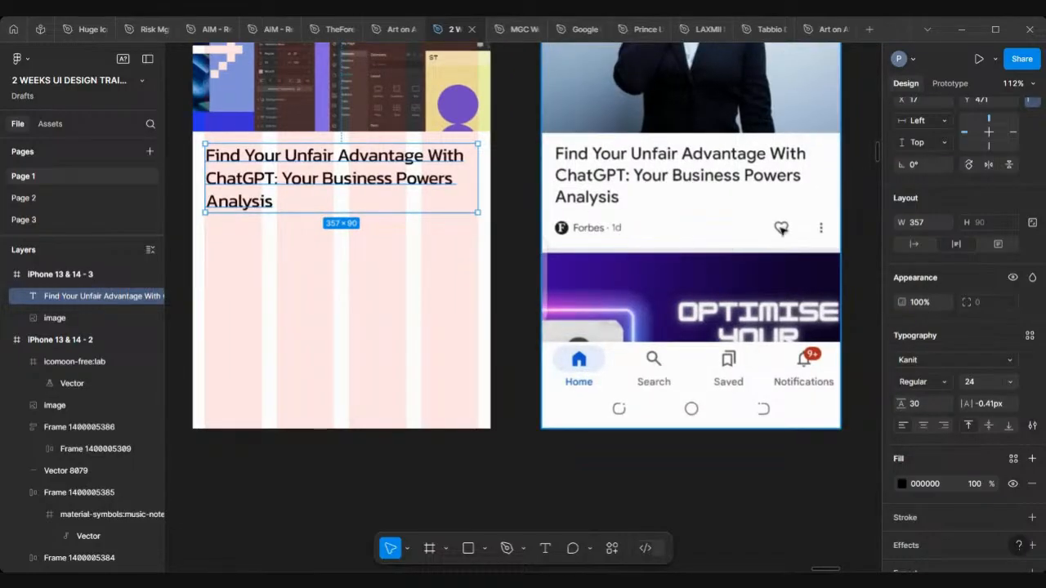
scroll(357, 287, "left", 3)
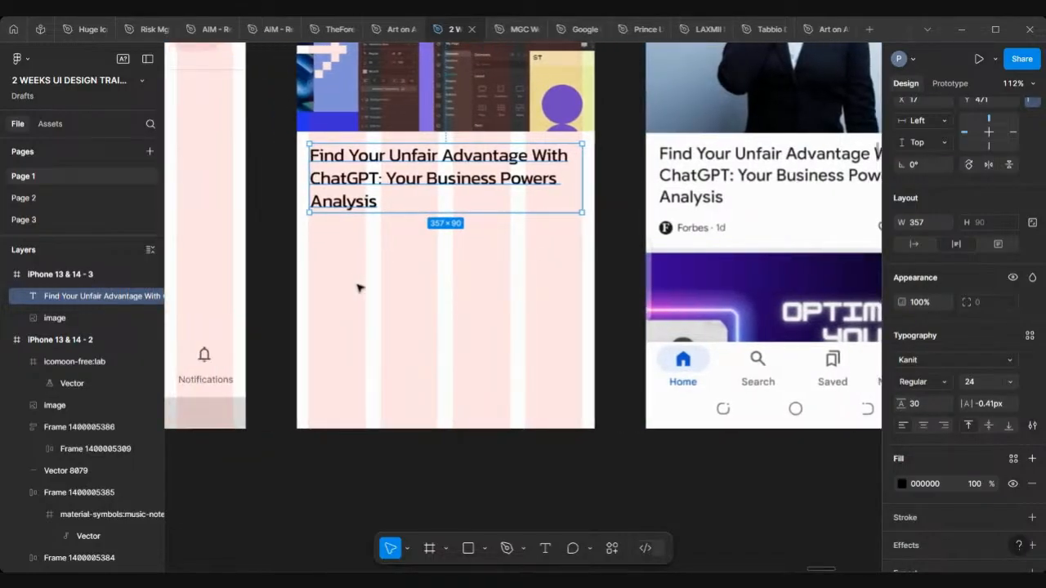
left_click(351, 484)
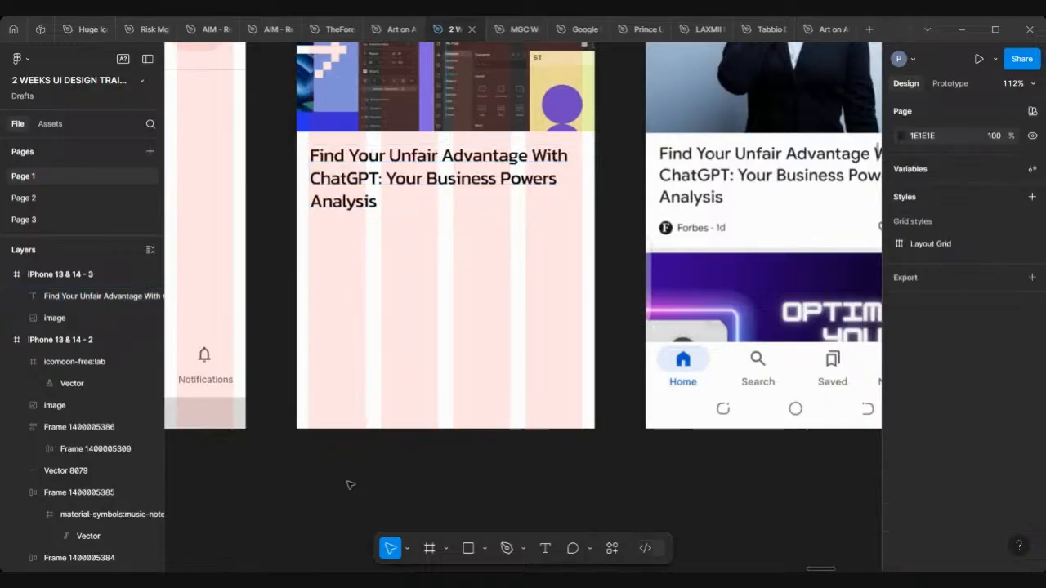
scroll(355, 421, "down", 5)
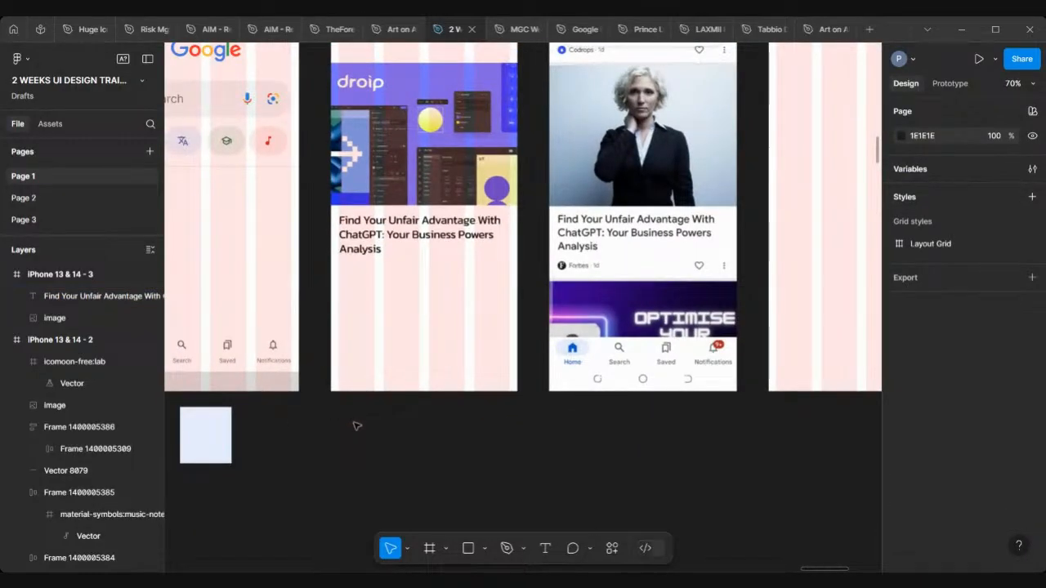
right_click(357, 426)
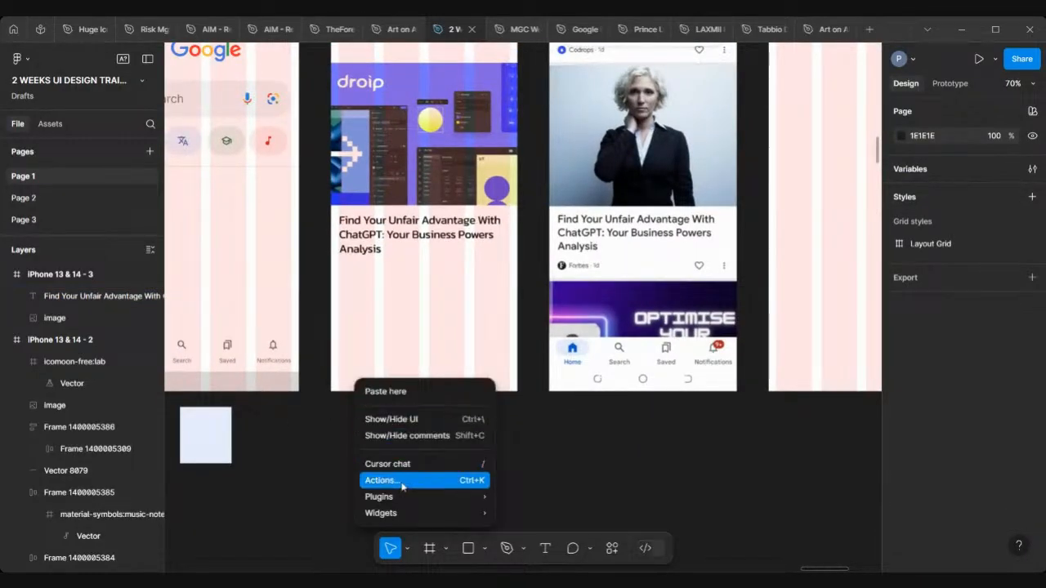
mouse_move(405, 497)
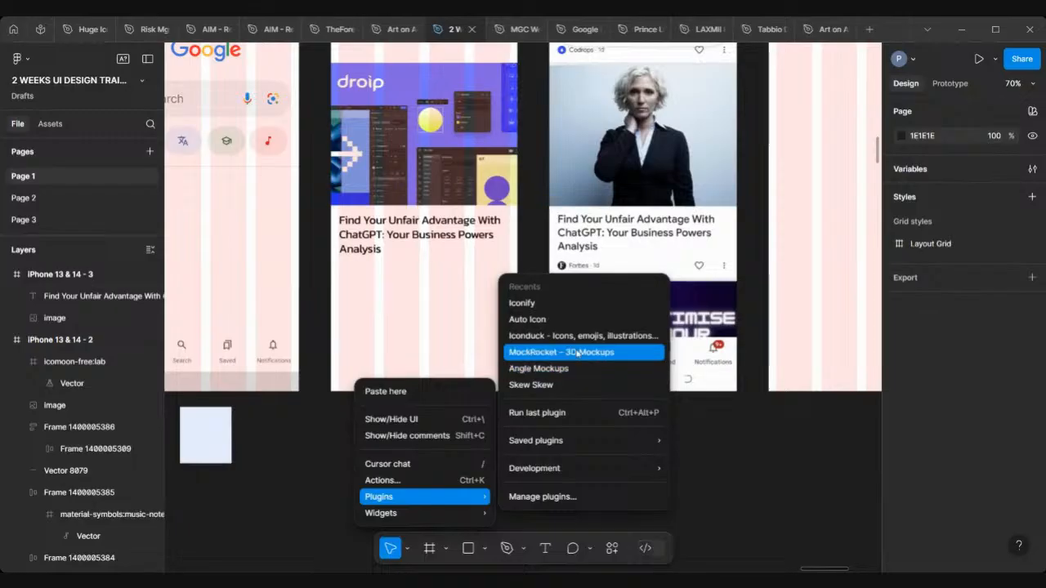
left_click(552, 309)
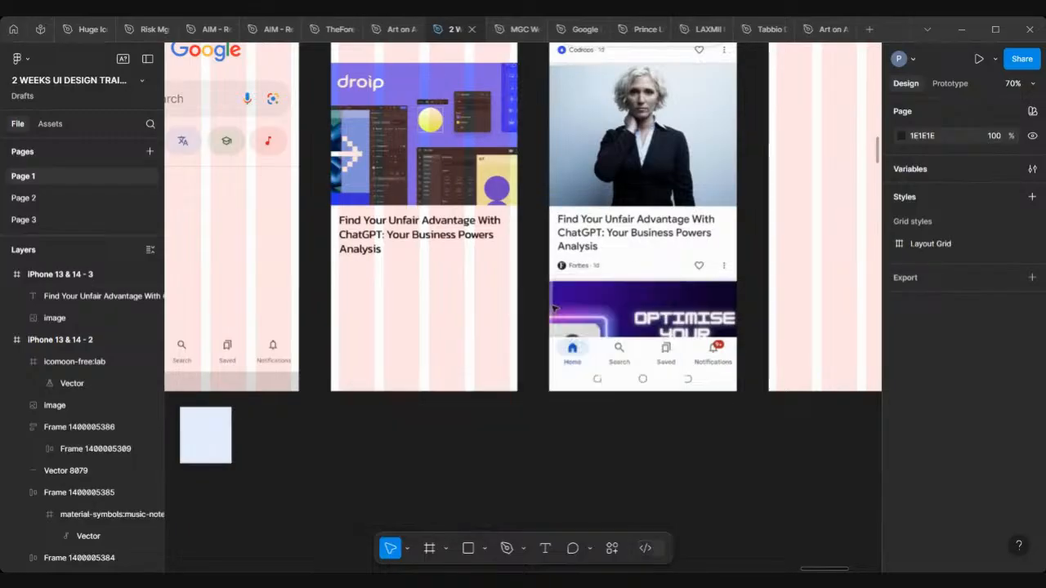
left_click(143, 169)
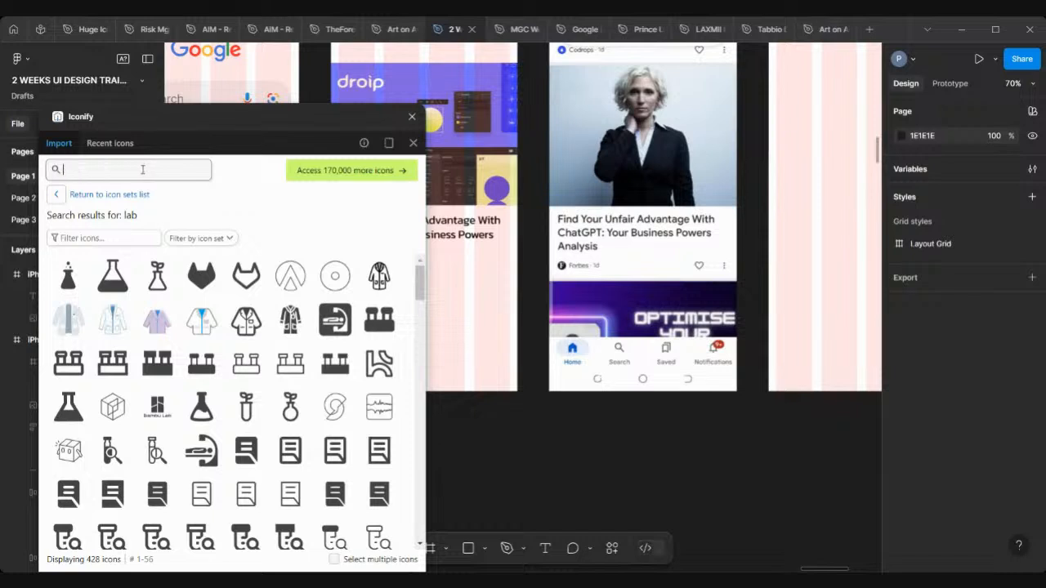
type("more")
key("Return")
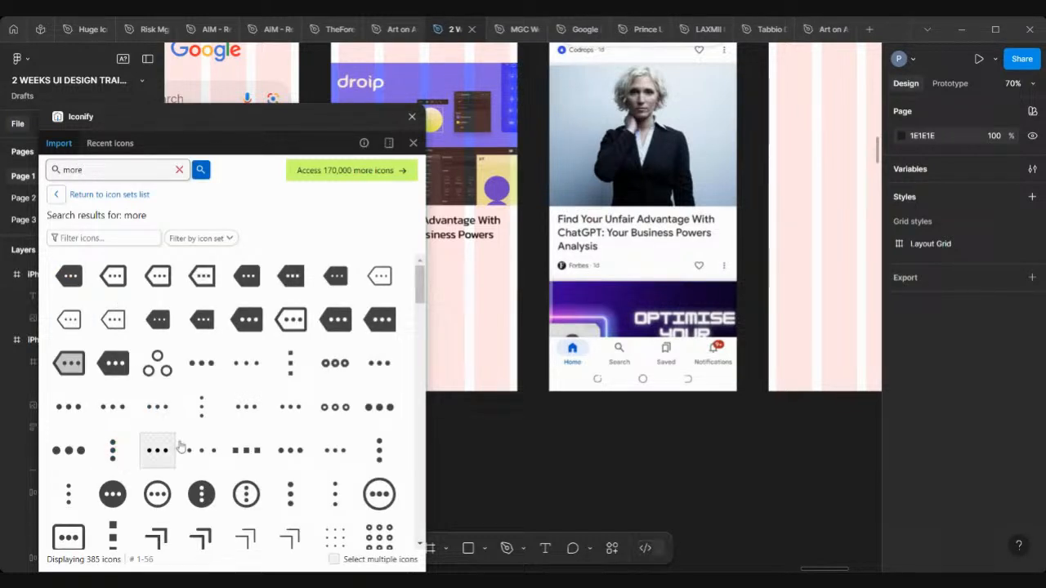
left_click(372, 447)
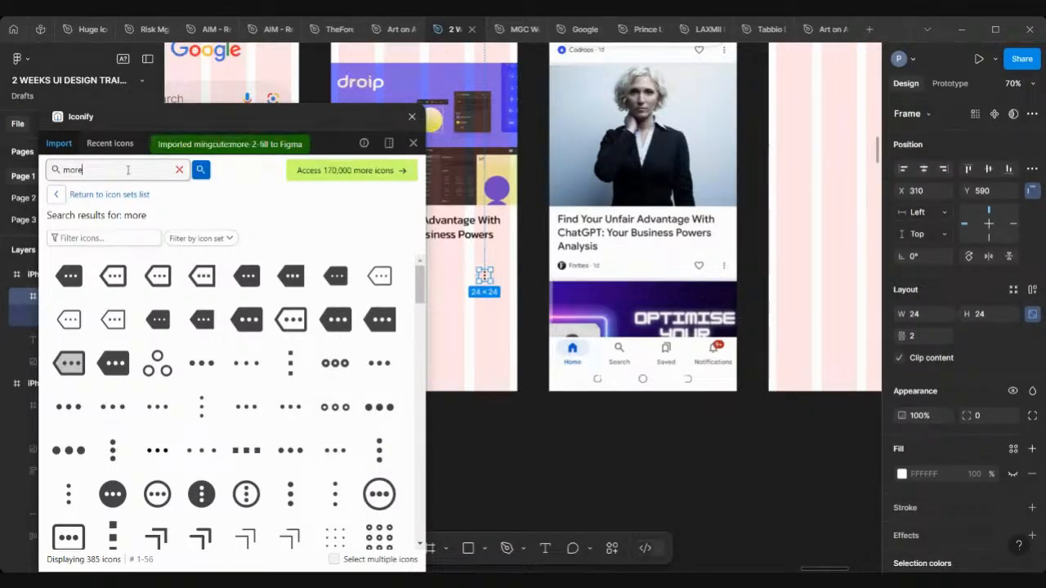
Step: Search Iconify for "Favorite", import the outlined heart icon into iPhone 13 & 14 - 3 and close the plugin
key("BackSpace")
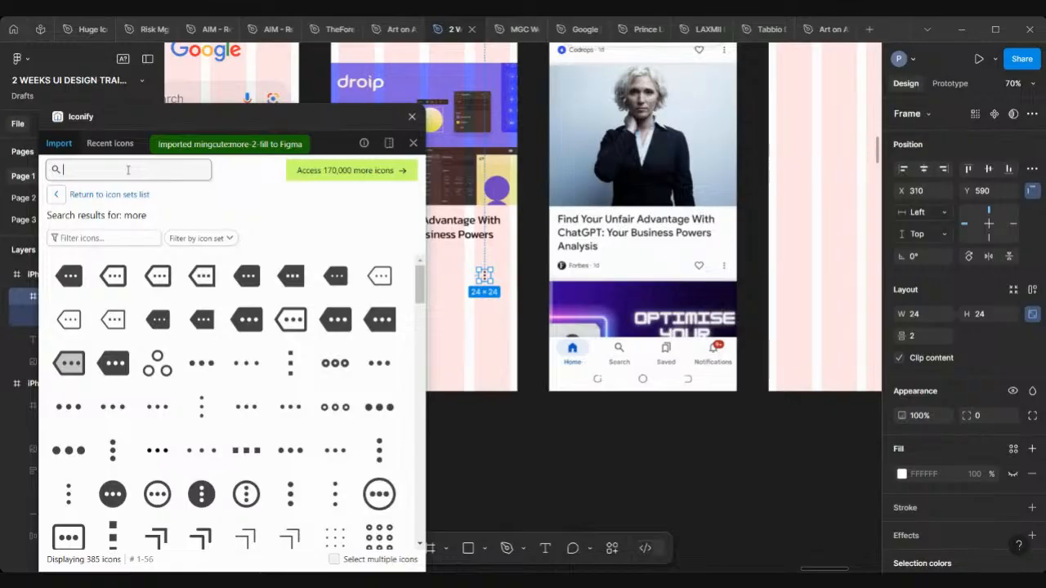
type("Favori")
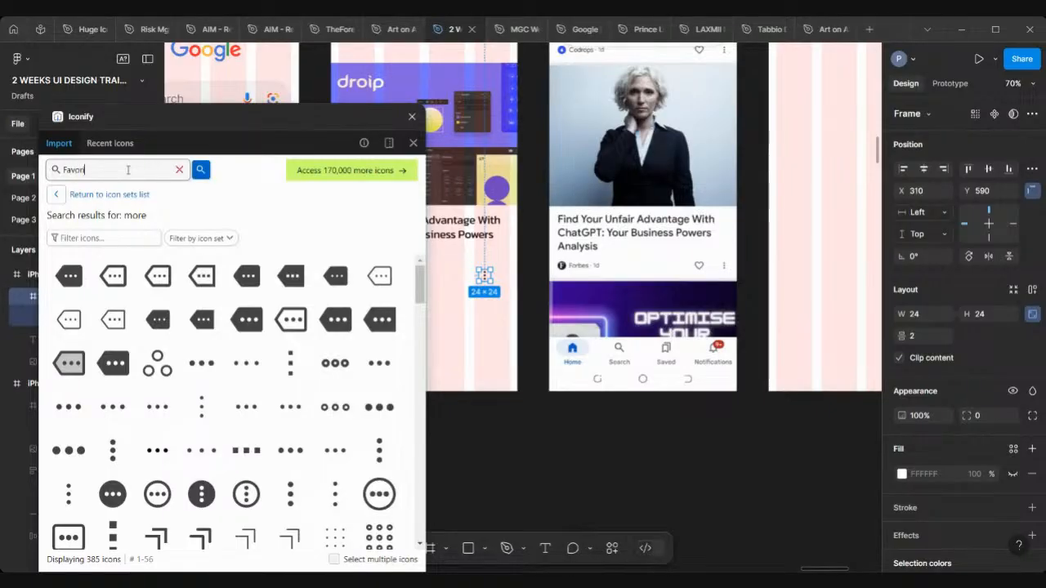
type("te")
key("Return")
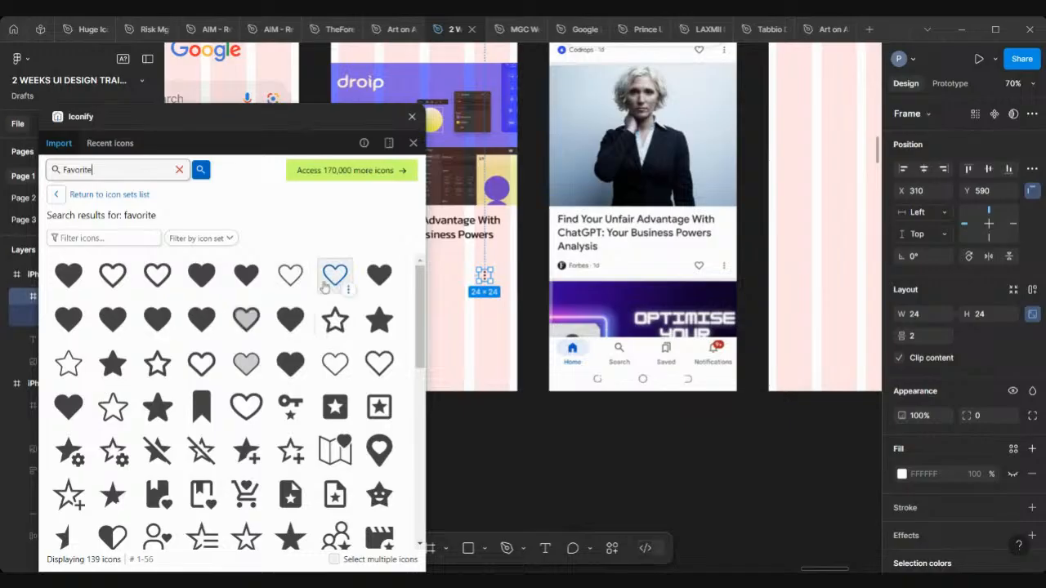
left_click(163, 280)
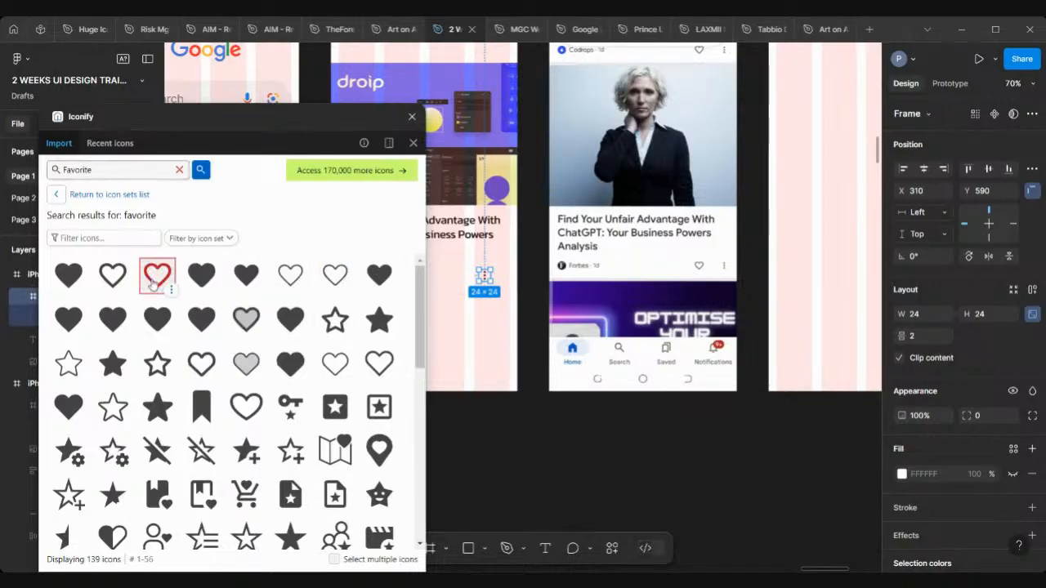
left_click(412, 117)
scroll(434, 292, "up", 5)
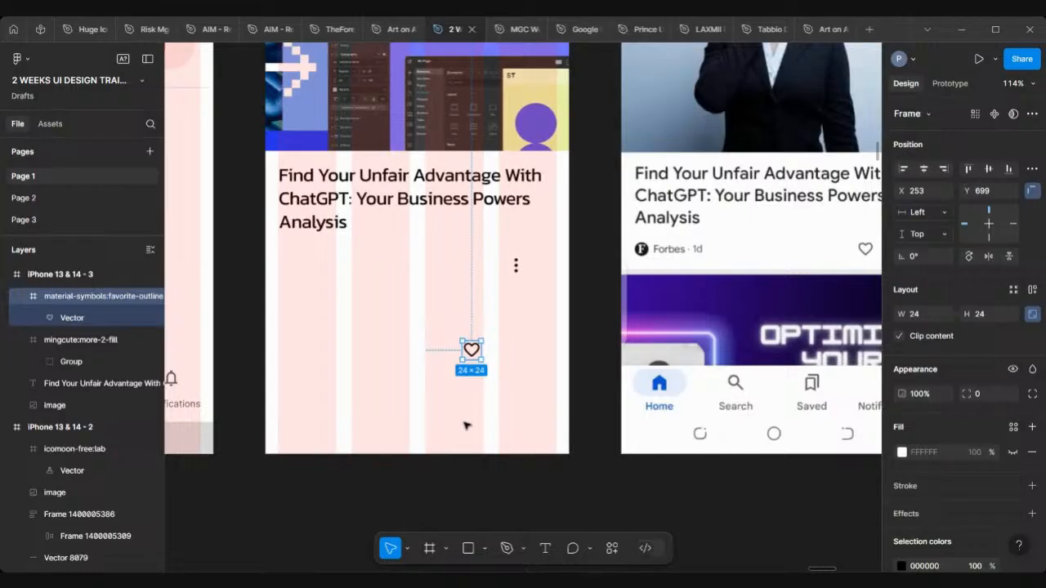
scroll(459, 421, "down", 3)
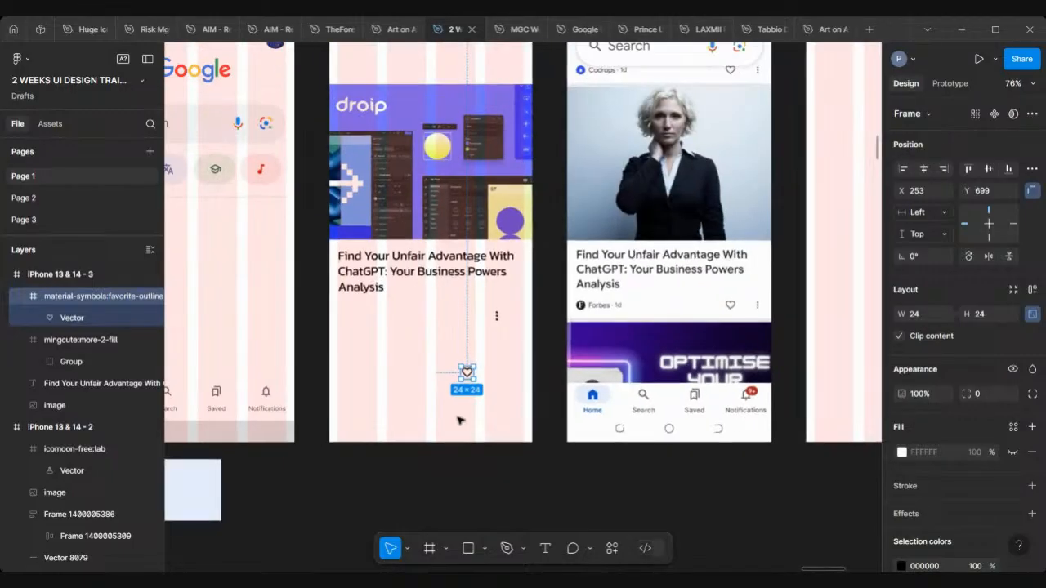
left_click(369, 473)
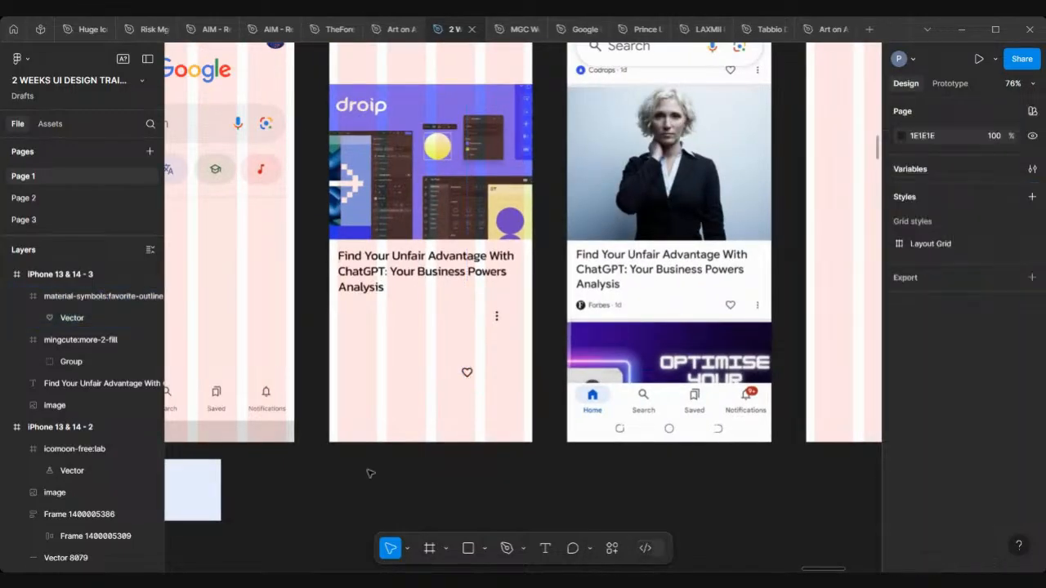
Step: Draw a 24 × 24 circle beneath the headline in iPhone 13 & 14 - 3, at about X 17, Y 581
left_click(489, 549)
left_click(492, 466)
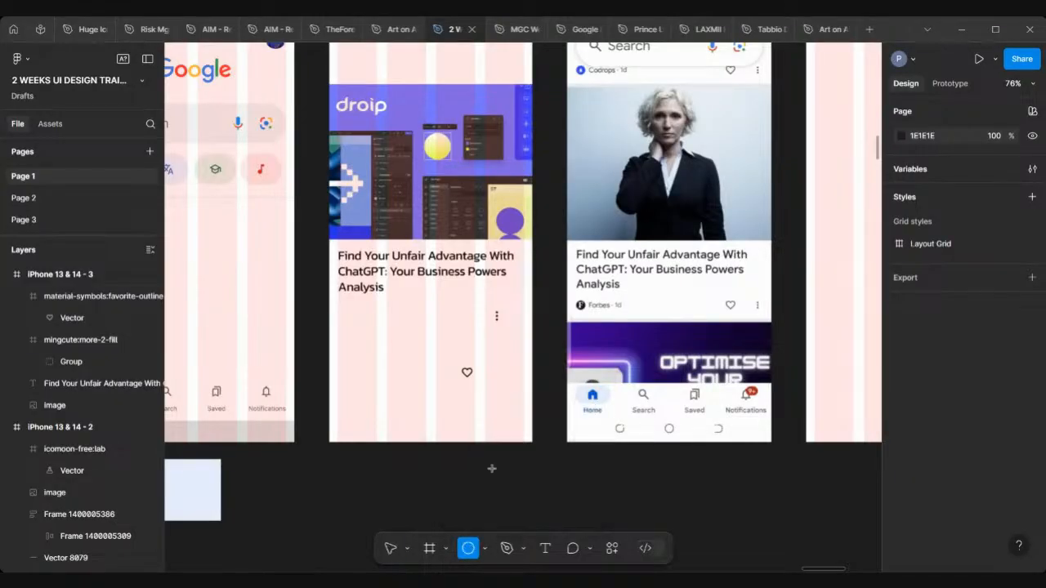
scroll(421, 384, "up", 5)
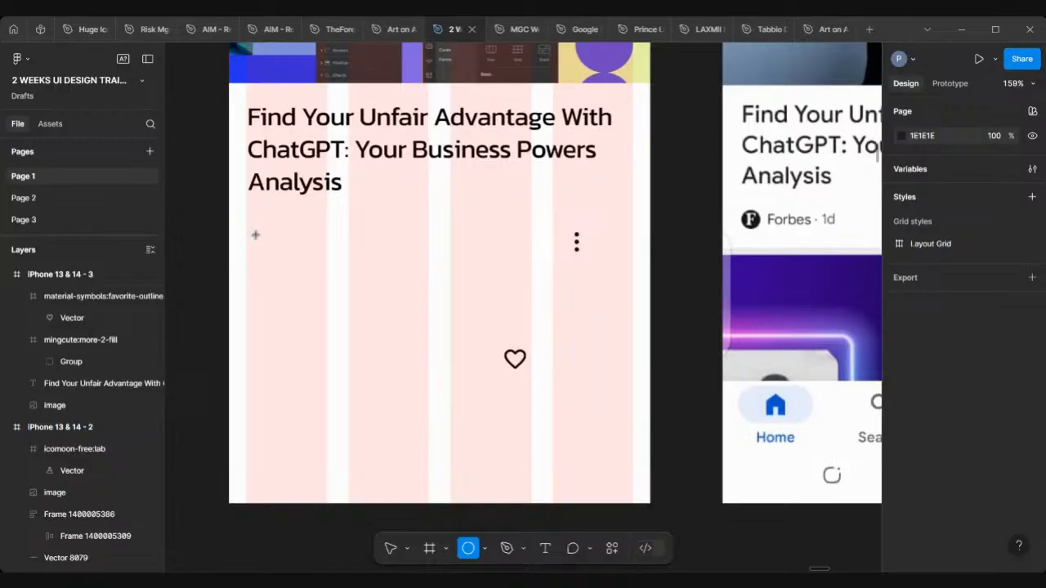
mouse_move(245, 233)
left_mouse_down()
mouse_move(274, 259)
mouse_move(258, 238)
left_mouse_up()
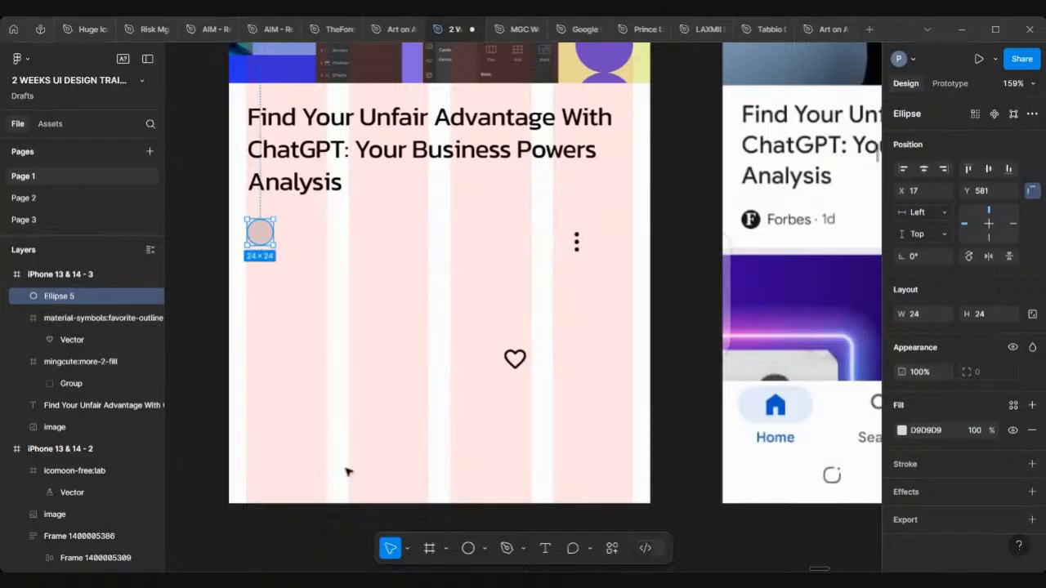
Step: Add a text layer reading "Forbes . 1d" below the headline in iPhone 13 & 14 - 3
left_click(545, 548)
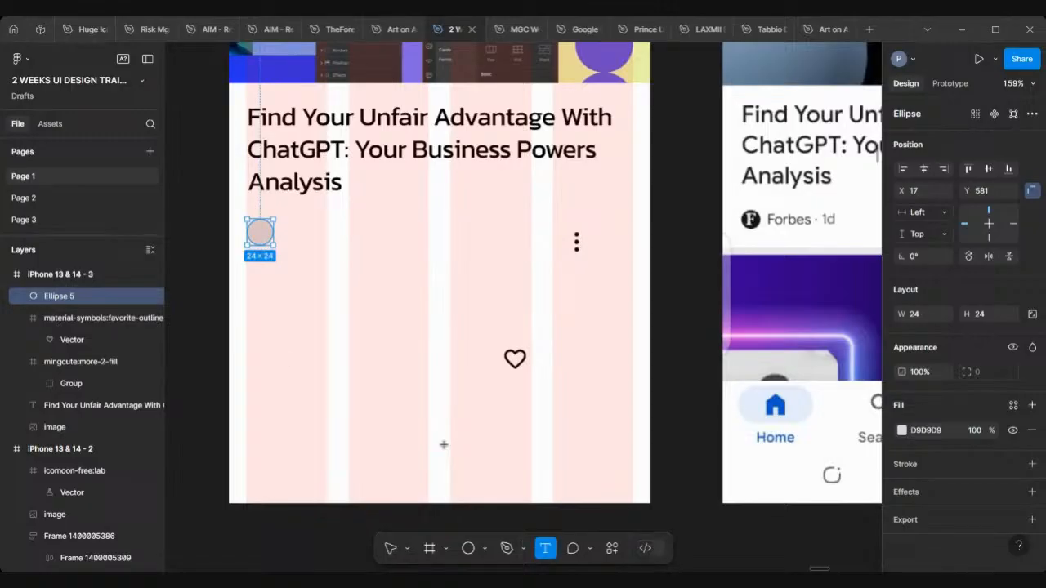
left_click(320, 297)
type("Form")
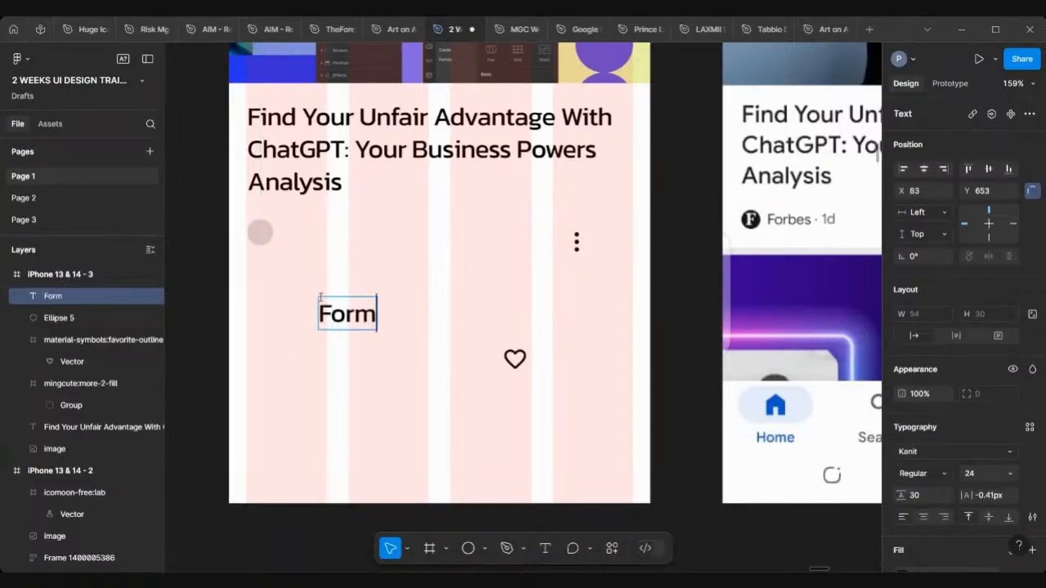
key("BackSpace")
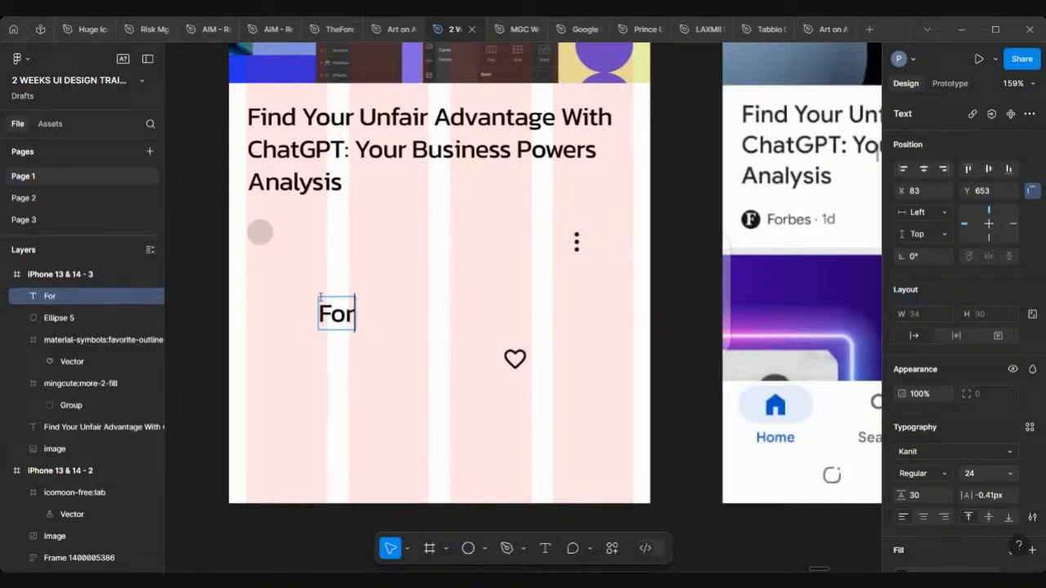
type("bes")
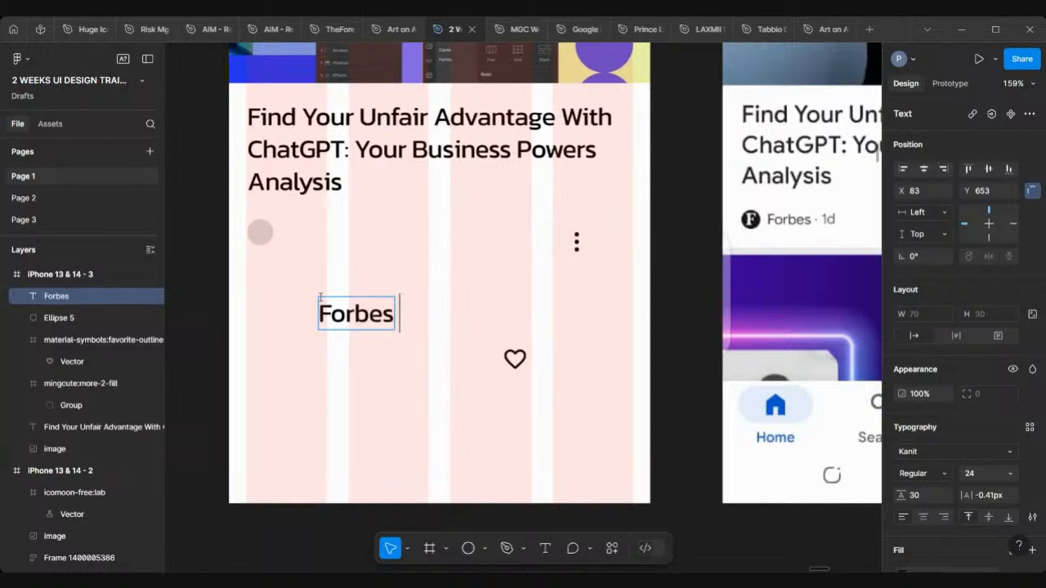
type(" '1")
key("BackSpace")
key("BackSpace")
key("BackSpace")
type(". 1d")
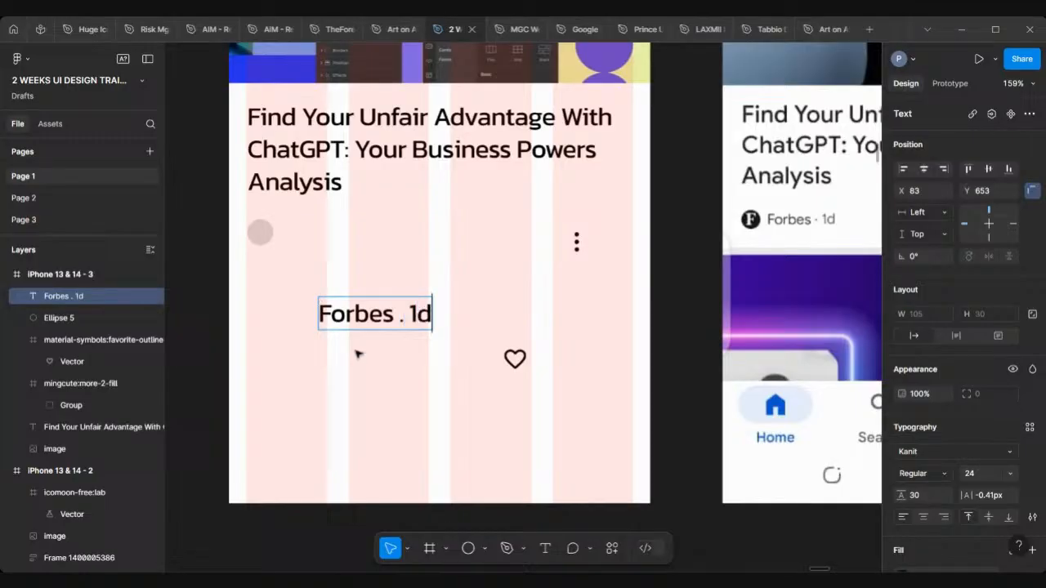
key("Escape")
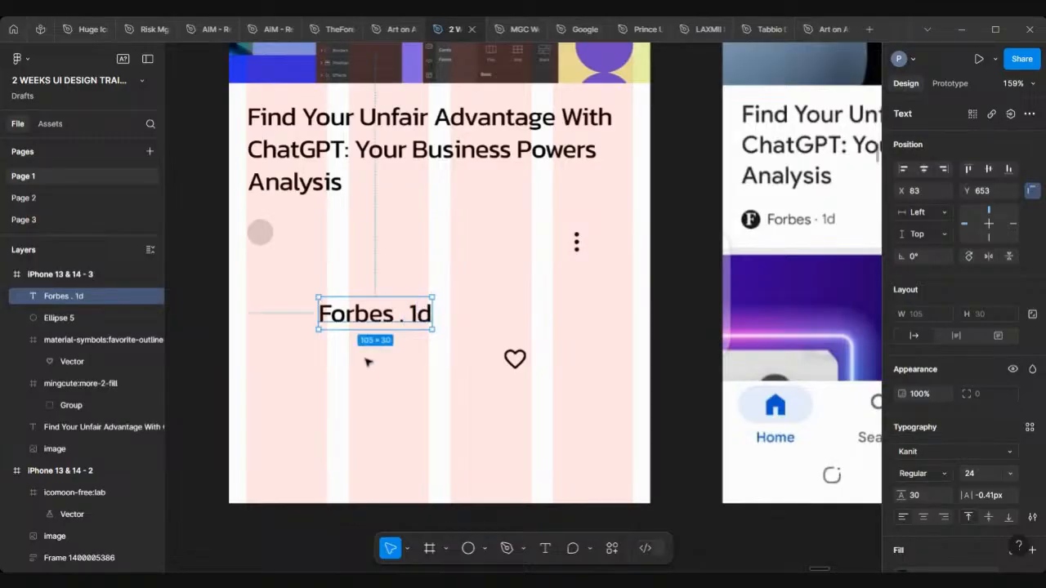
Step: Set the "Forbes . 1d" text to font size 12 with Auto line height
scroll(963, 459, "down", 2)
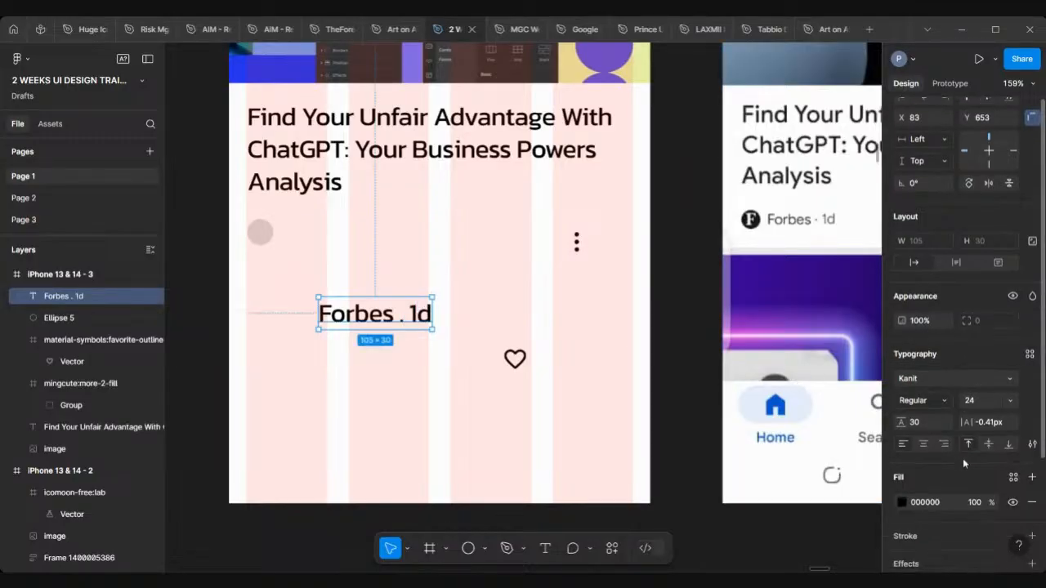
left_click(1012, 393)
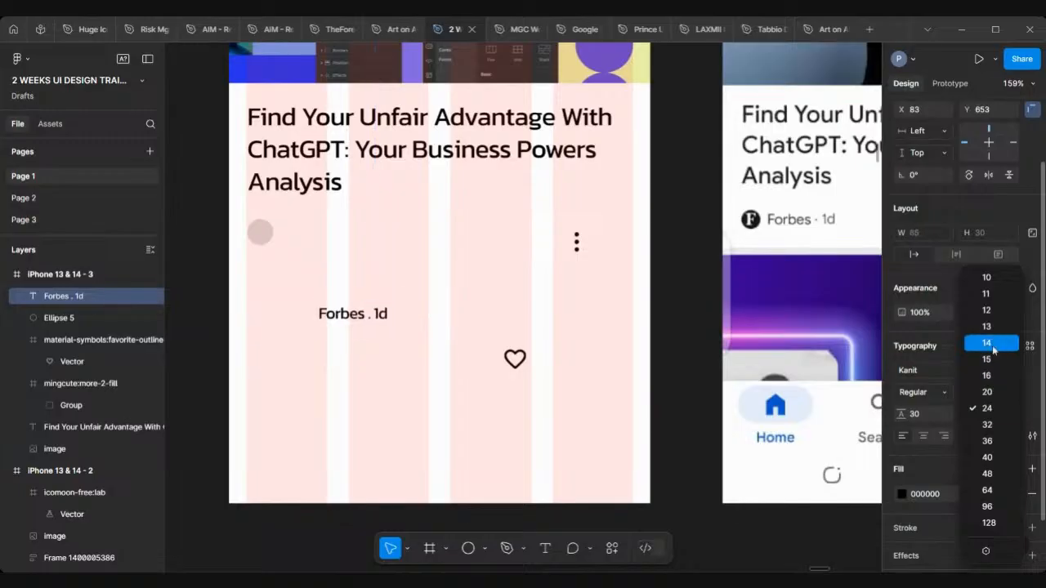
left_click(989, 311)
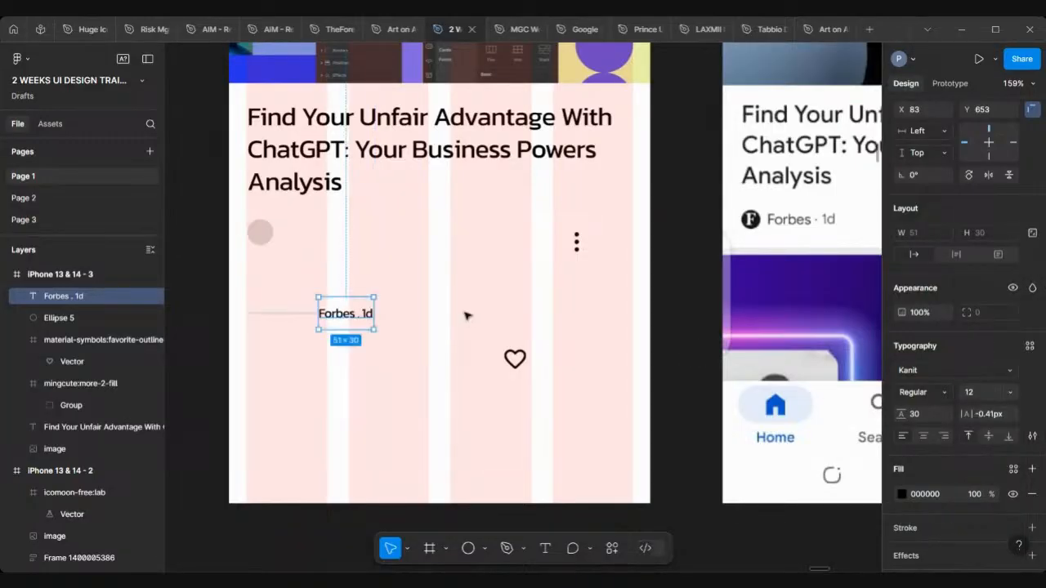
left_click(926, 415)
type("auto")
key("Return")
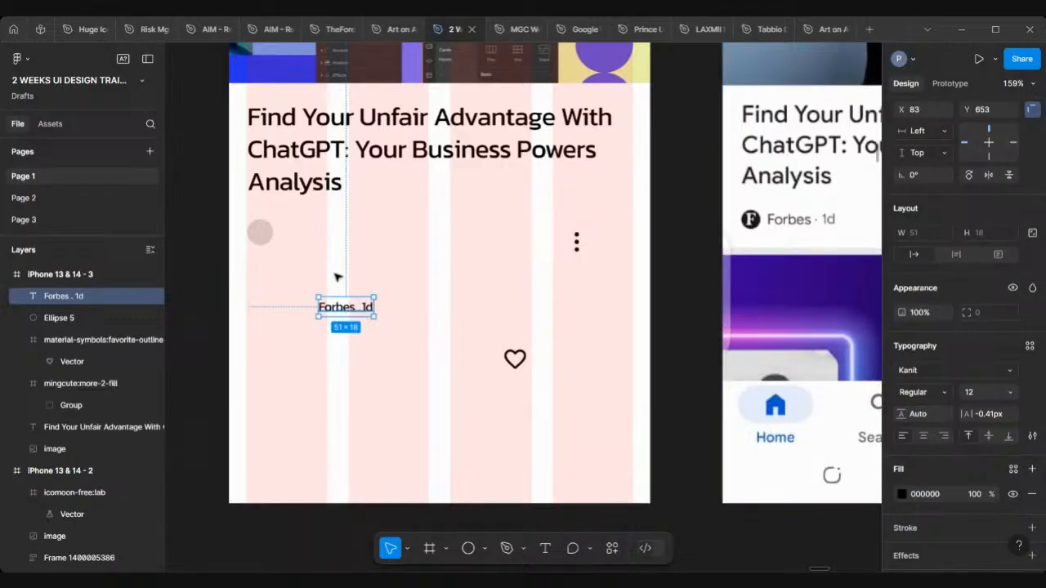
Step: Place the "Forbes . 1d" text beside the grey circle at about X 50, Y 584 and set its font size to 14
left_click_drag(348, 307, 310, 234)
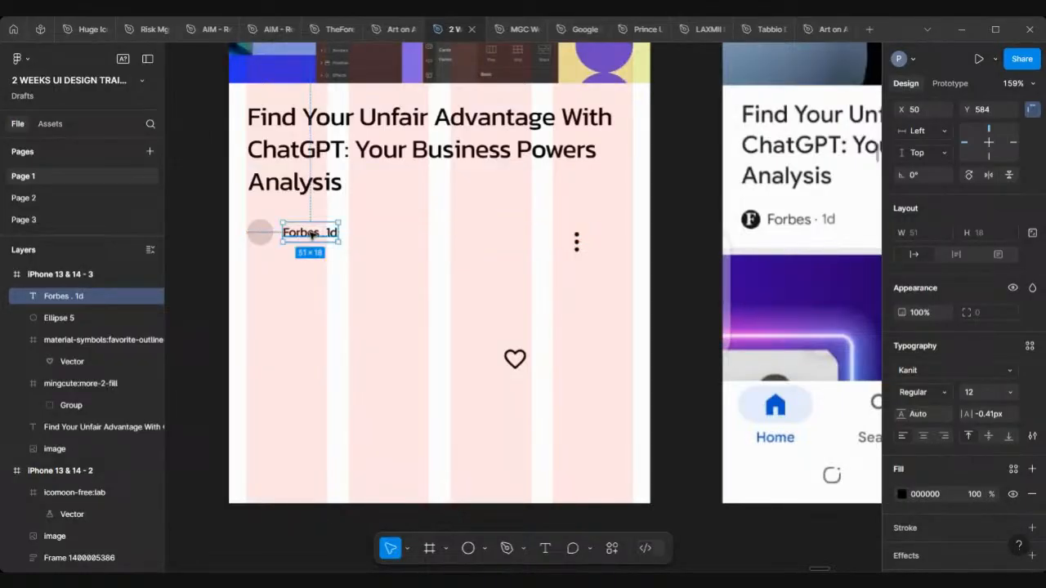
left_click(979, 398)
type("14")
key("Return")
Step: Move the three-dot icon to about X 350, Y 581 and the heart icon beside it at about X 315, Y 582
scroll(346, 290, "down", 3)
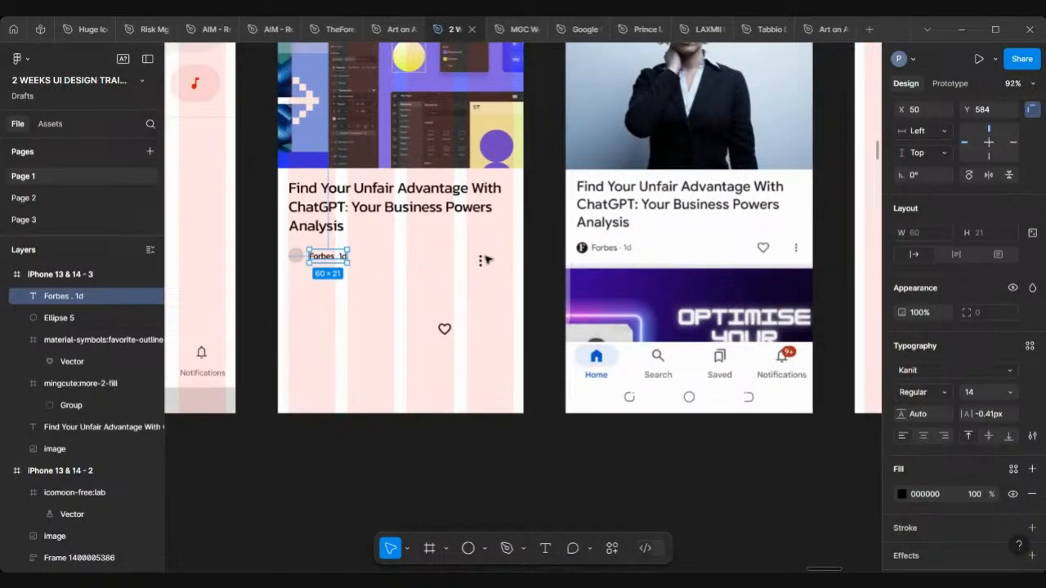
left_click(483, 260)
left_click_drag(483, 260, 506, 254)
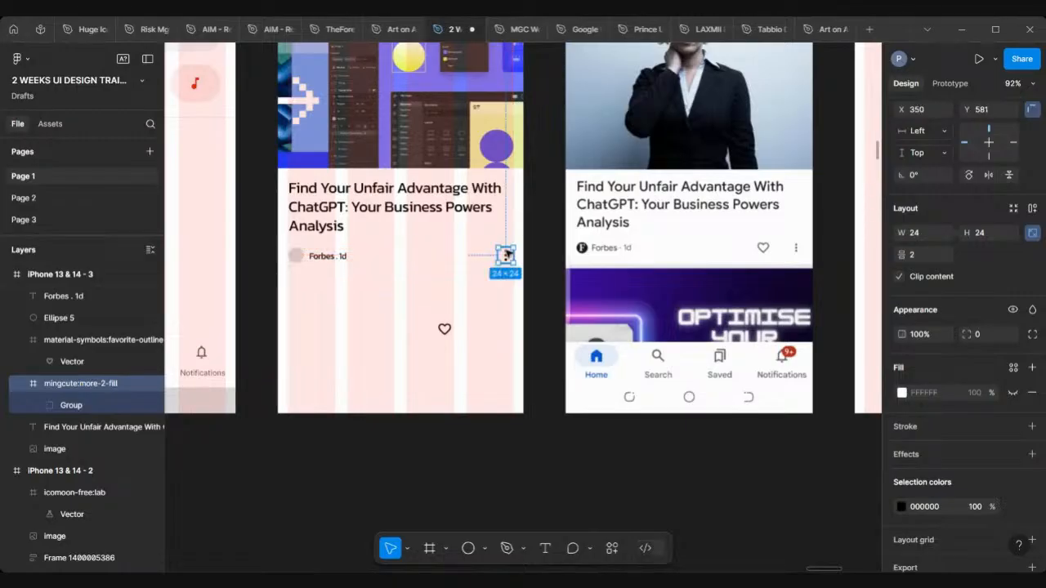
left_click(446, 330)
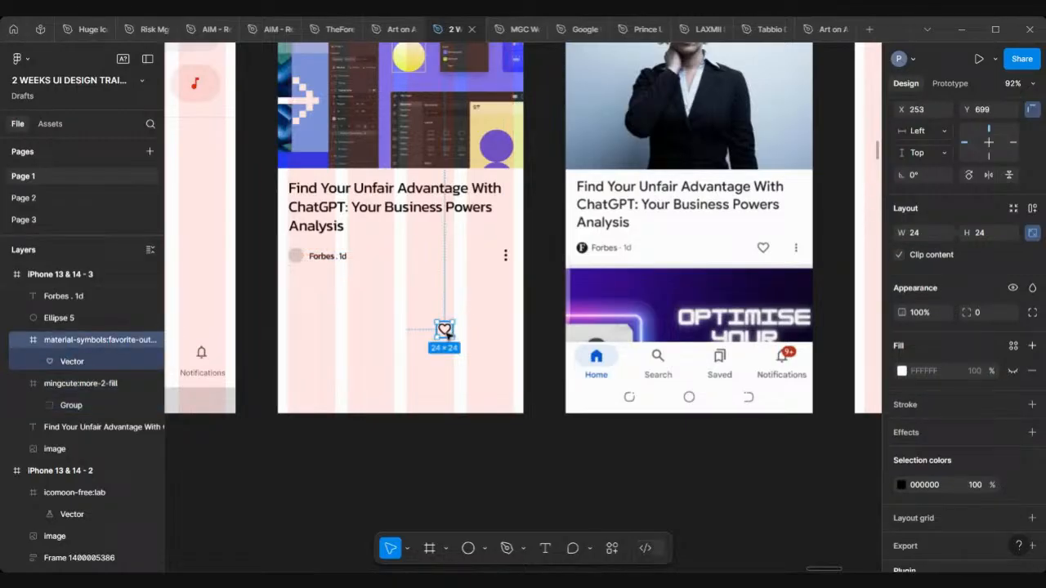
left_click_drag(445, 329, 485, 260)
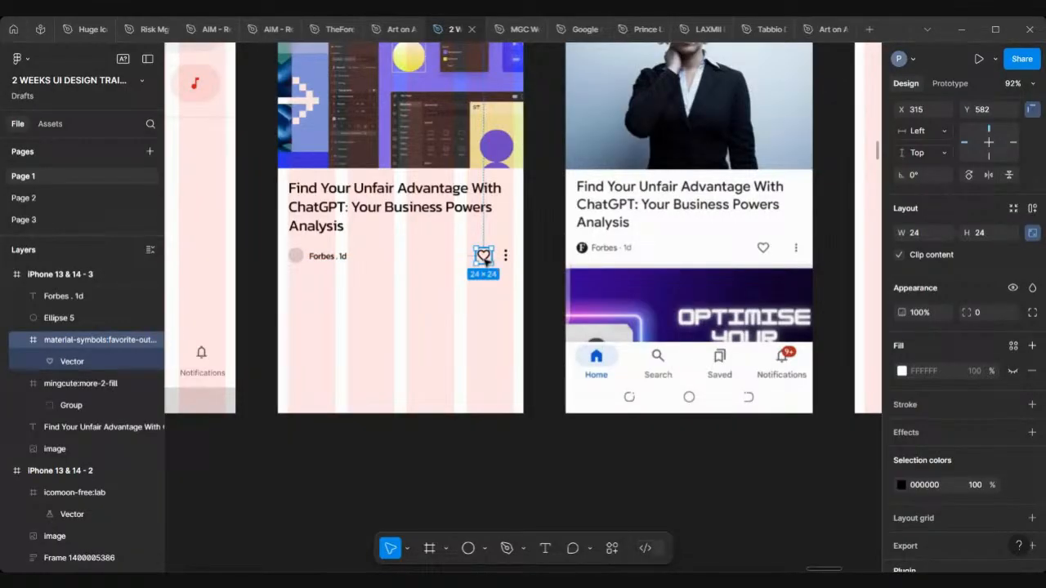
Step: Compare the icon spacing with the reference screenshot and shift the heart icon to X 300, flush with the fourth column's edge
scroll(485, 259, "down", 5)
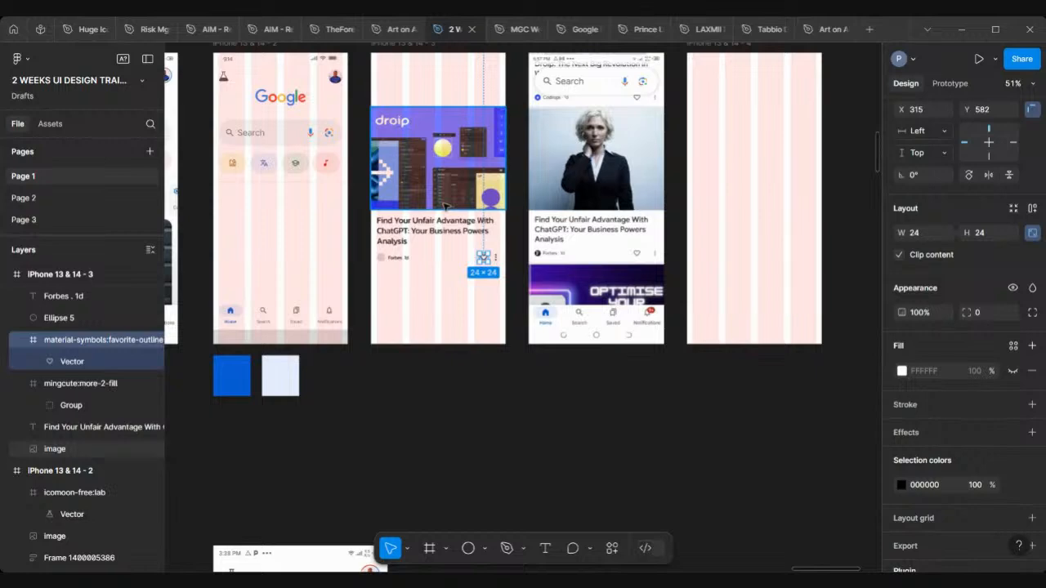
scroll(432, 276, "up", 5)
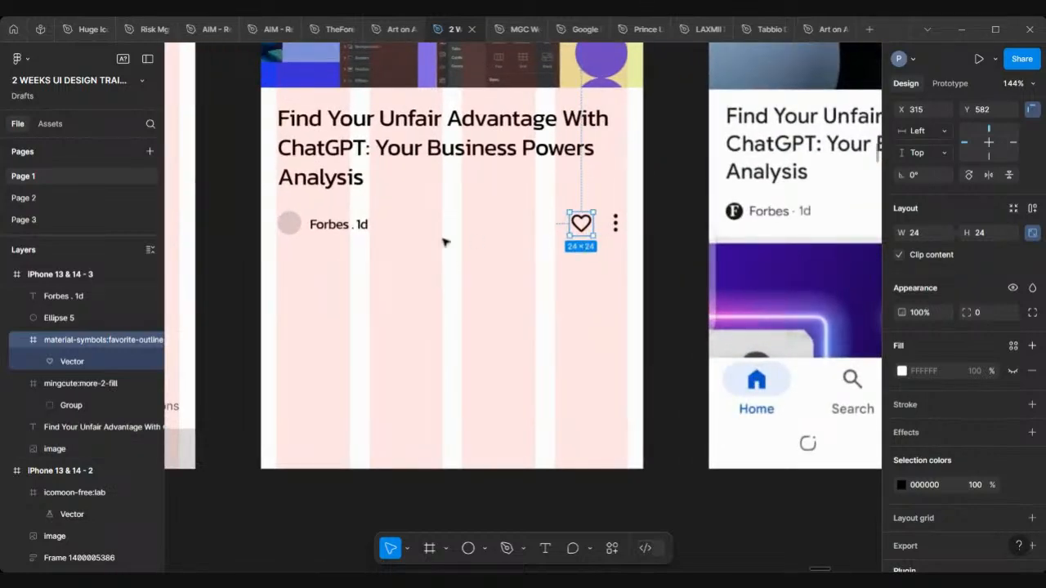
scroll(389, 168, "down", 4)
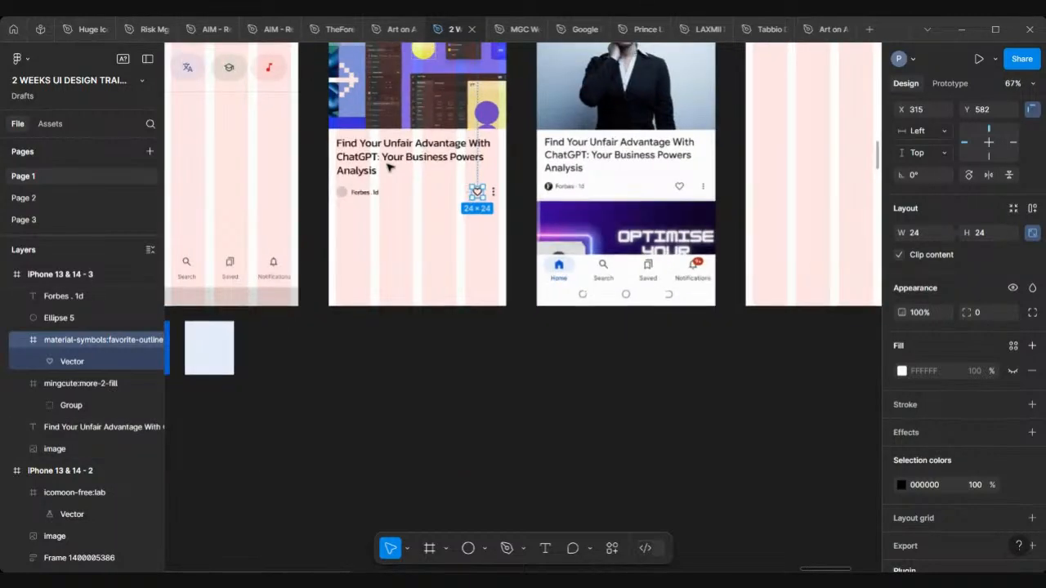
scroll(389, 168, "up", 3)
scroll(390, 168, "right", 3)
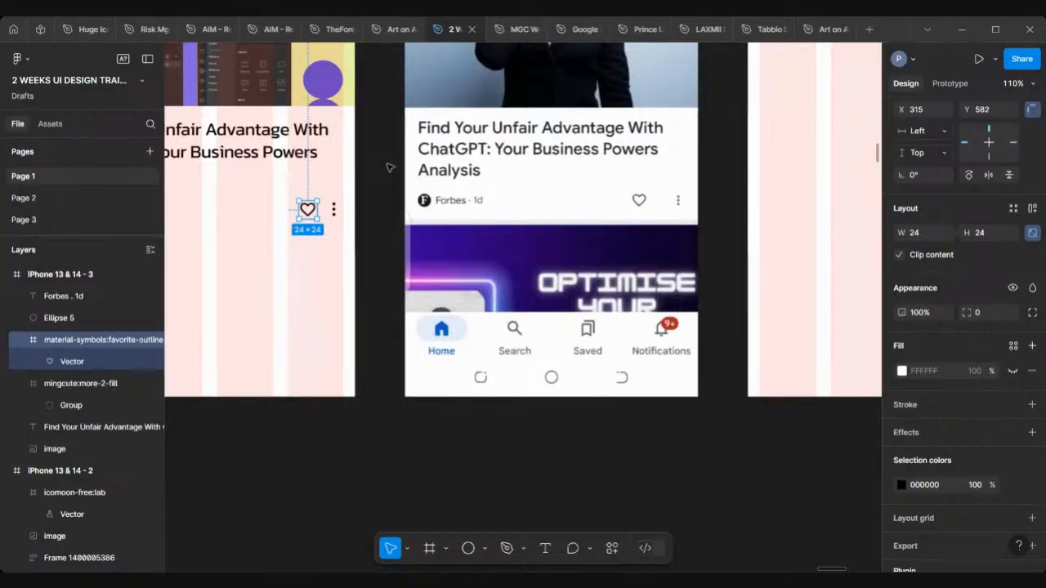
scroll(457, 200, "up", 2)
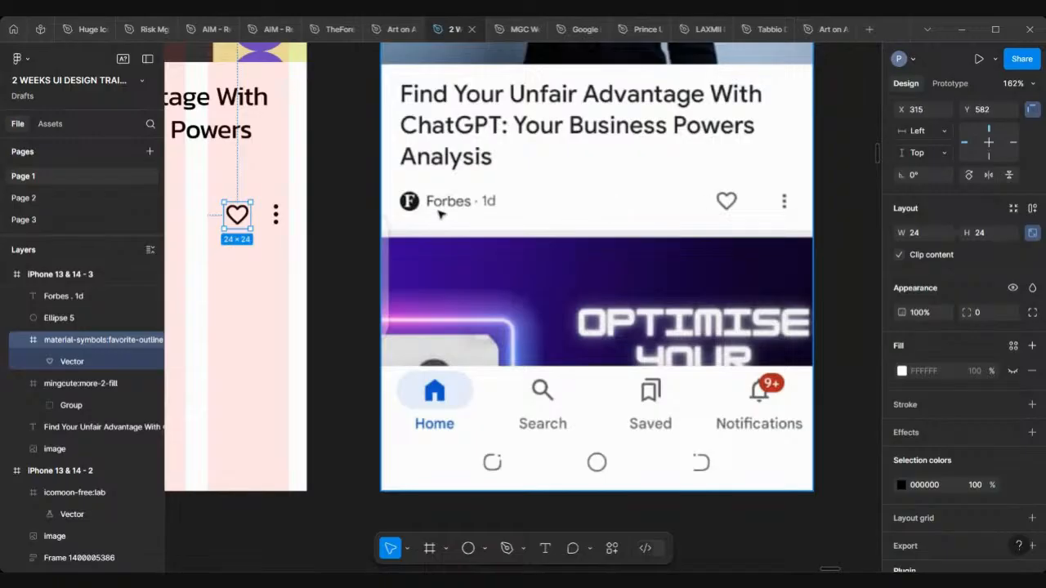
scroll(442, 215, "left", 3)
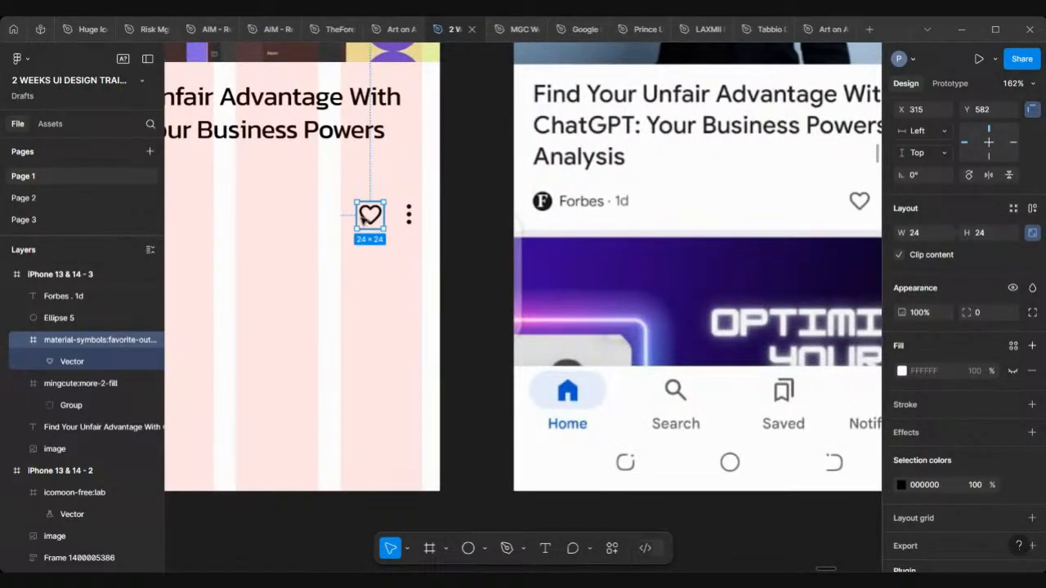
left_click_drag(356, 219, 354, 221)
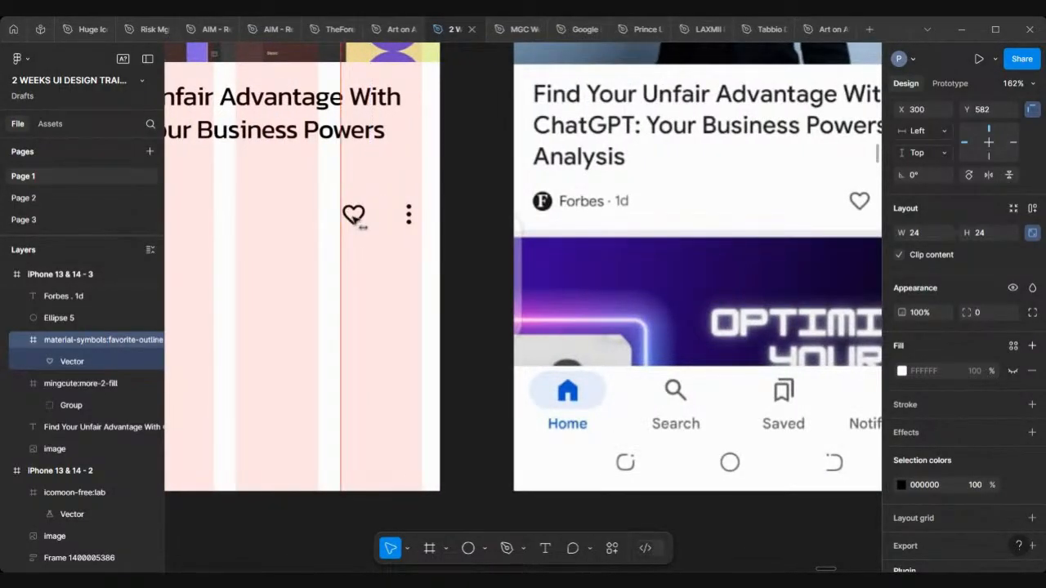
Step: Wrap the heart and three-dot icons together in one auto layout frame
scroll(356, 219, "right", 2)
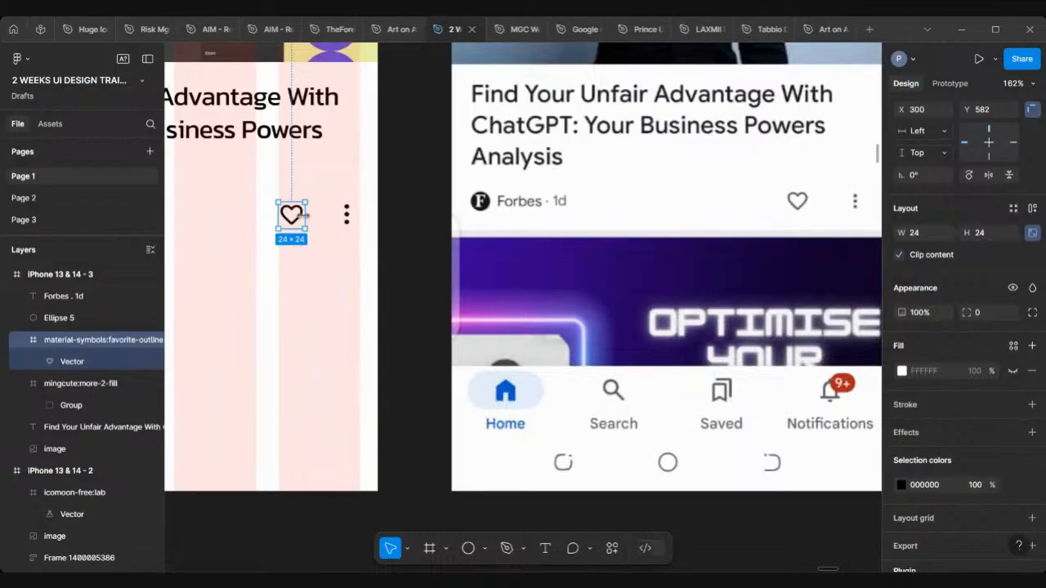
left_click(357, 213, "shift")
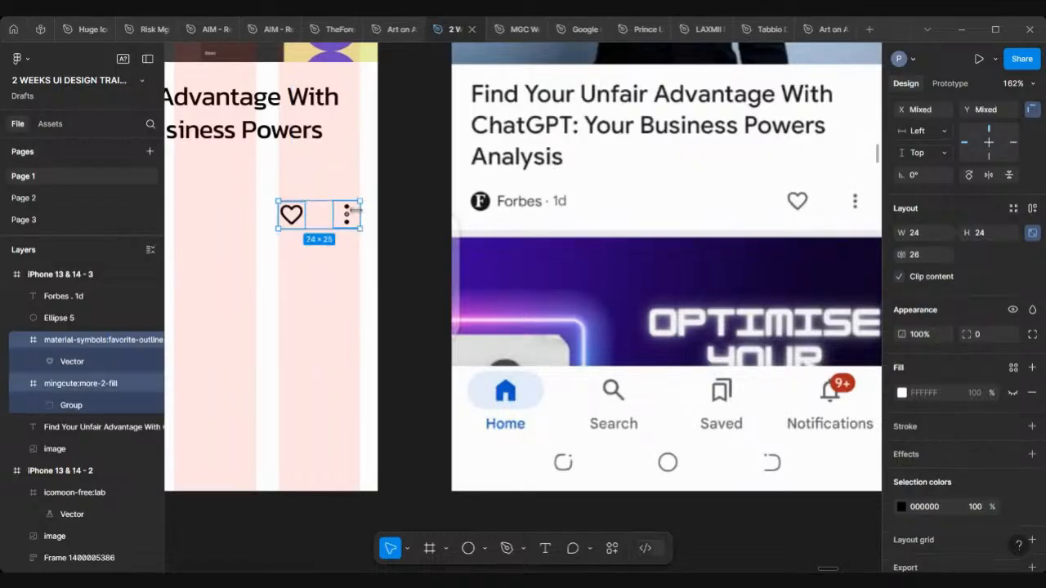
key("shift+a")
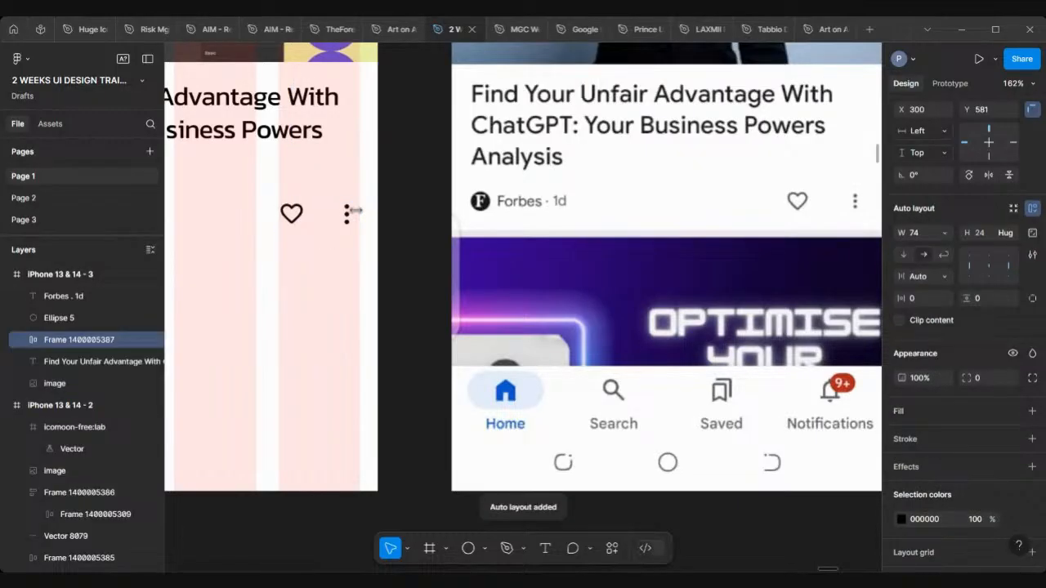
Step: Recolor the heart and three-dot icons to grey 6E6E6E sampled from the reference screenshot's heart, and deselect them
scroll(354, 210, "down", 5)
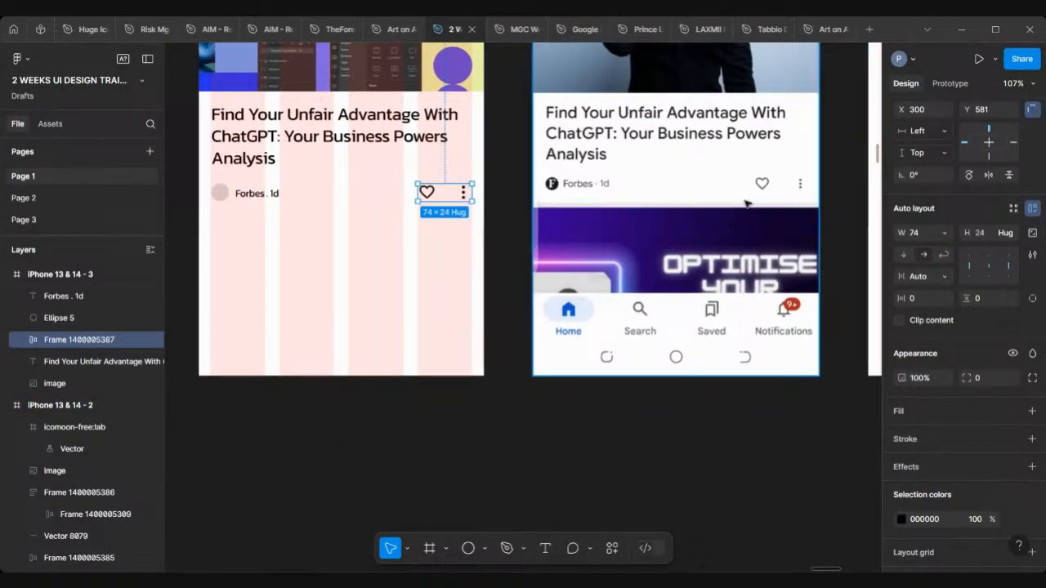
left_click(902, 519)
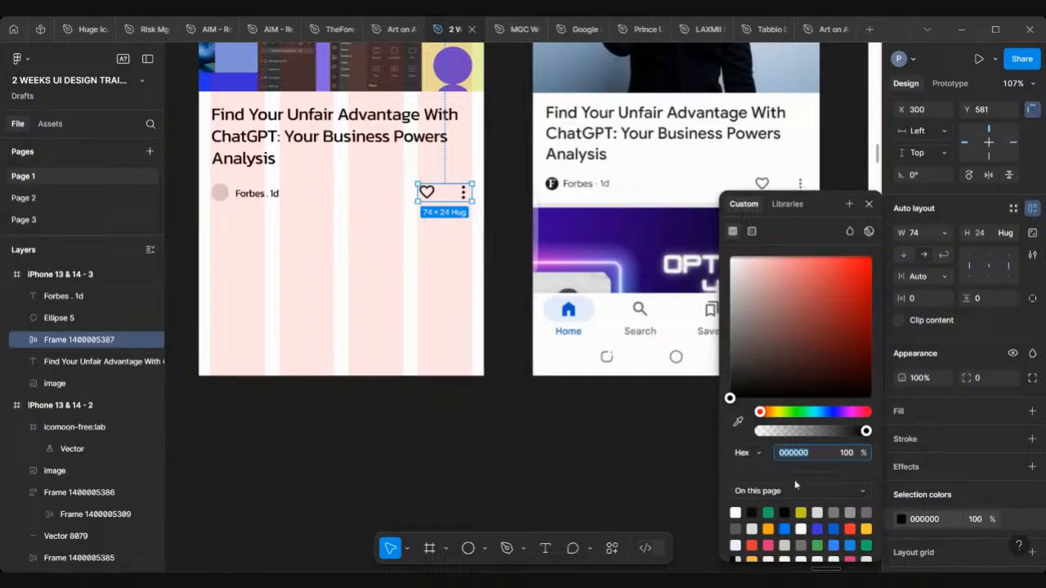
left_click(739, 422)
scroll(555, 343, "up", 3)
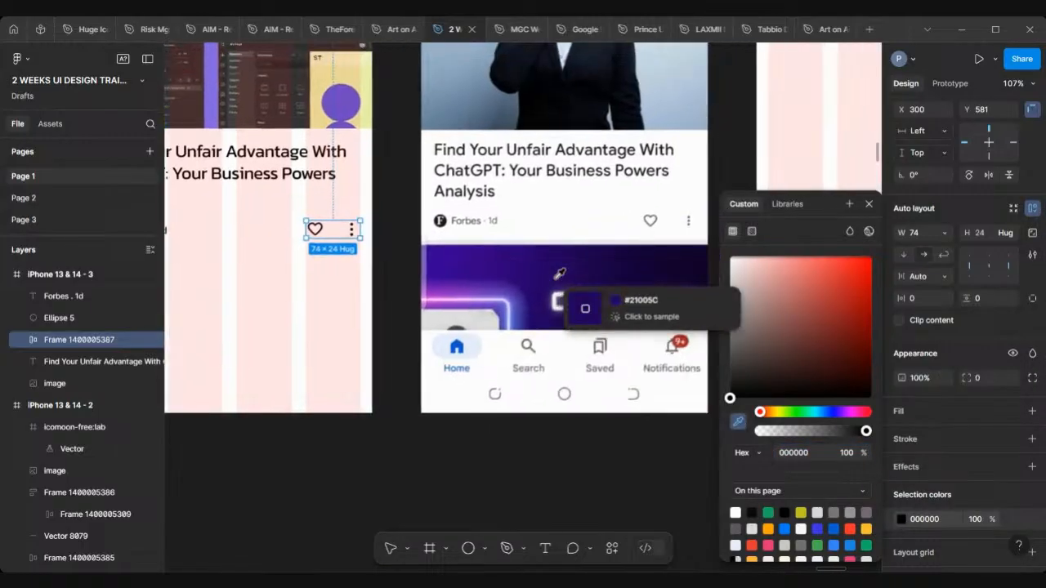
scroll(621, 231, "up", 10)
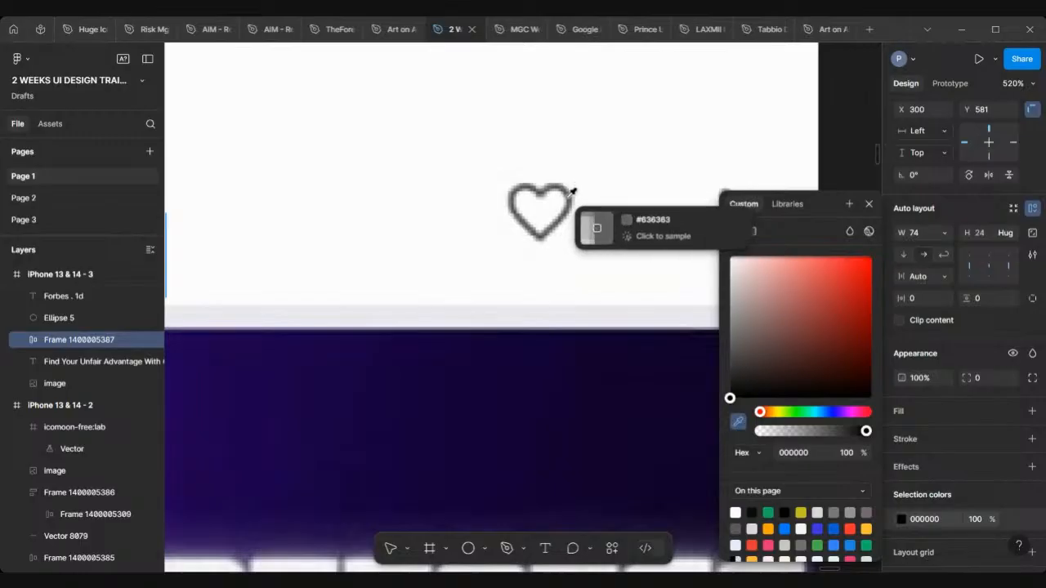
left_click(574, 191)
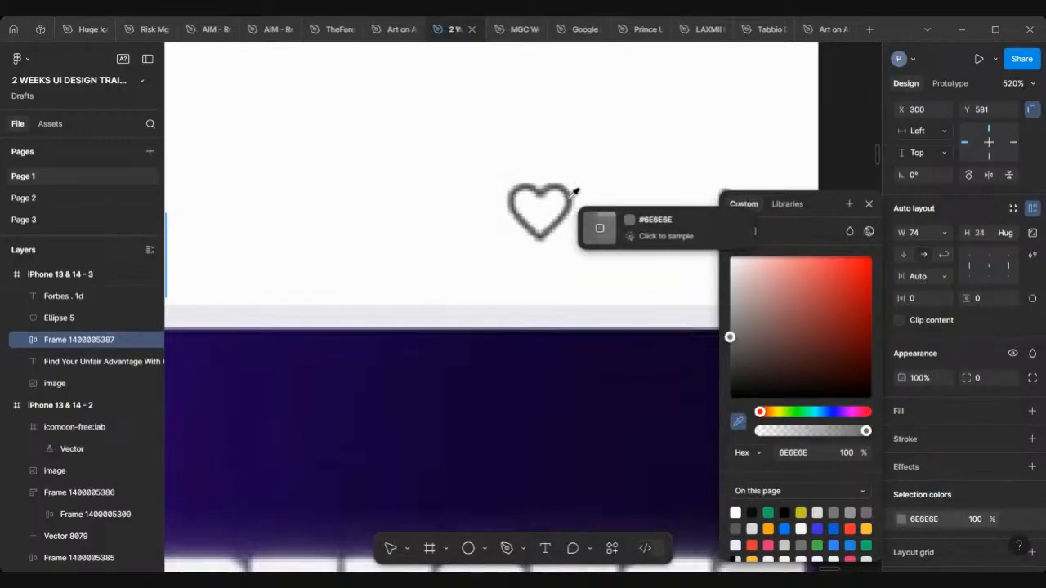
scroll(574, 191, "down", 10)
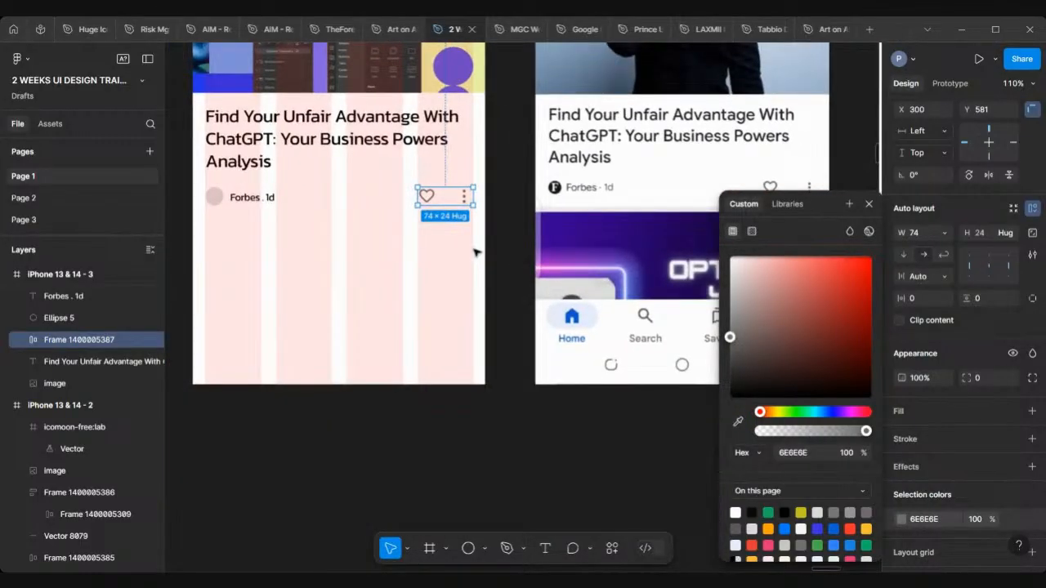
left_click(477, 253)
scroll(477, 253, "left", 3)
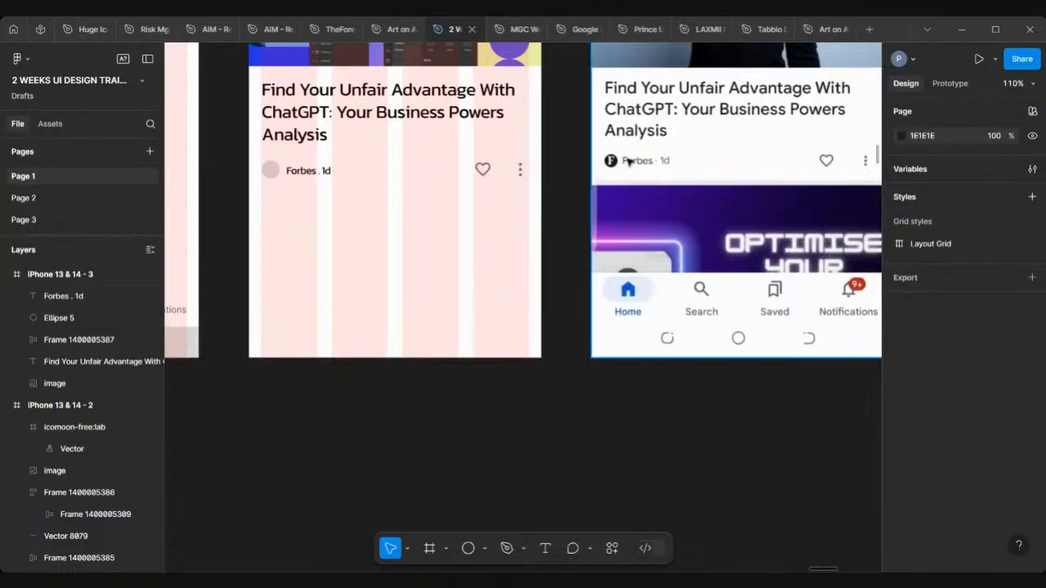
Step: Copy the grey 6E6E6E from the heart and three-dot icon frame and apply it to the "Forbes . 1d" text, leaving nothing selected
left_click(498, 169)
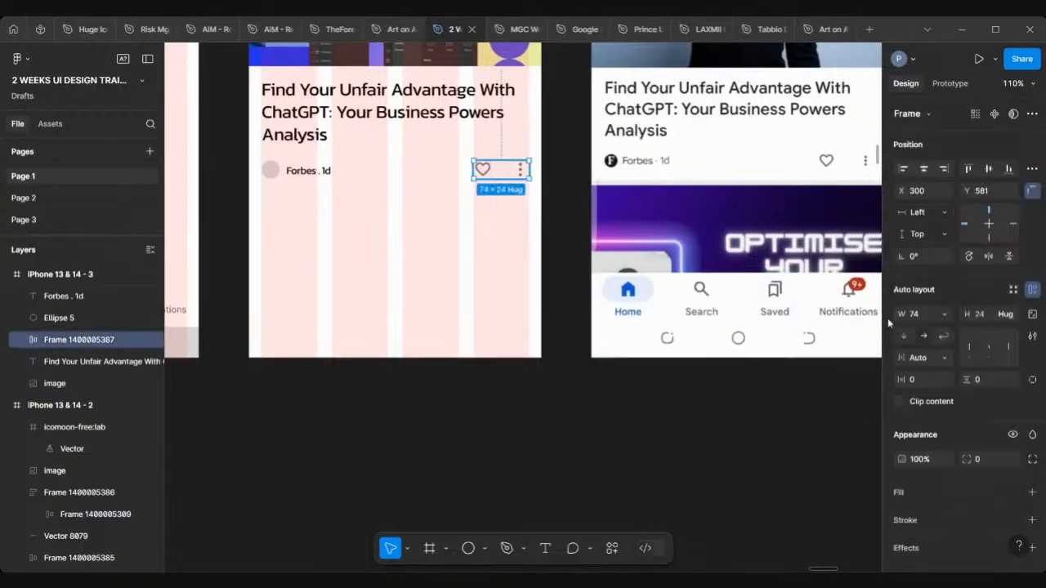
scroll(936, 504, "down", 3)
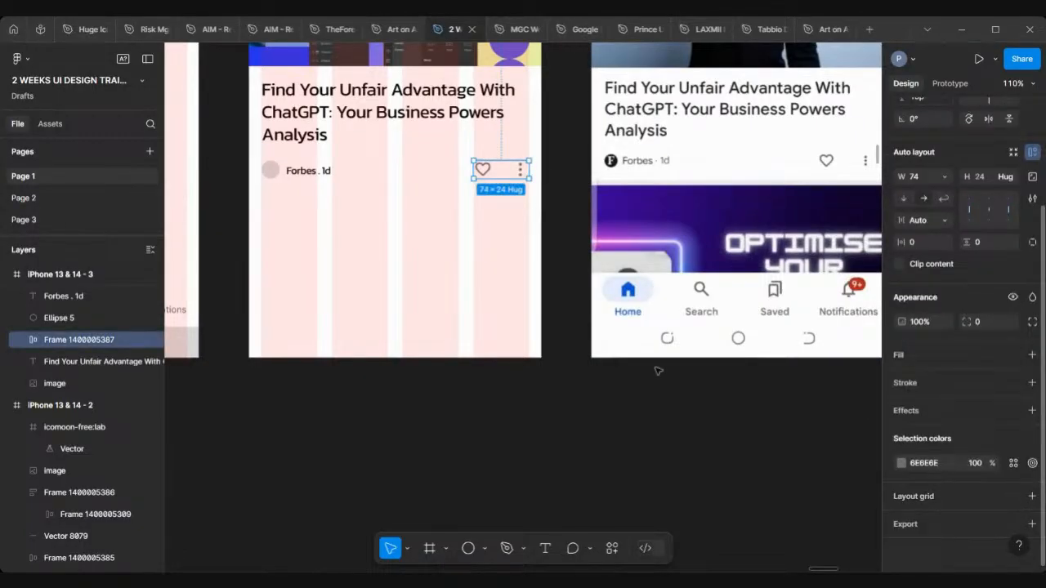
left_click(940, 464)
left_click(940, 464)
key("ctrl+c")
key("Escape")
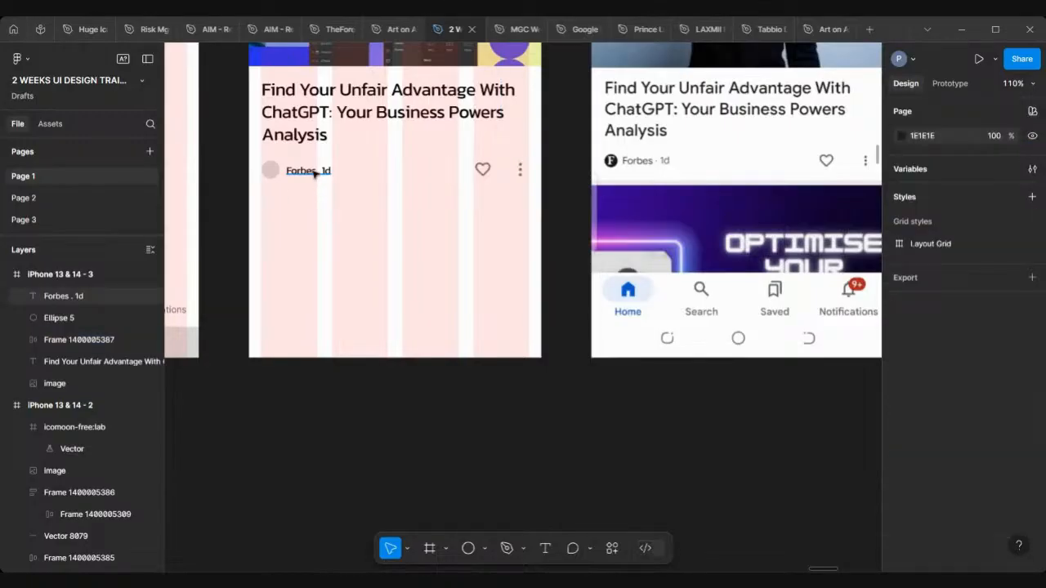
scroll(942, 526, "down", 2)
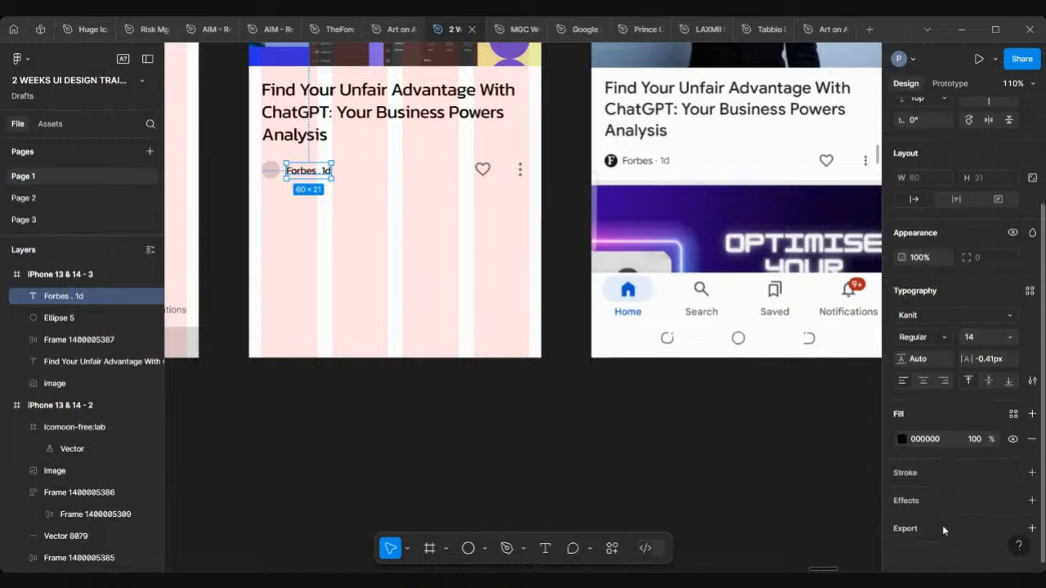
left_click(945, 446)
key("ctrl+v")
key("Return")
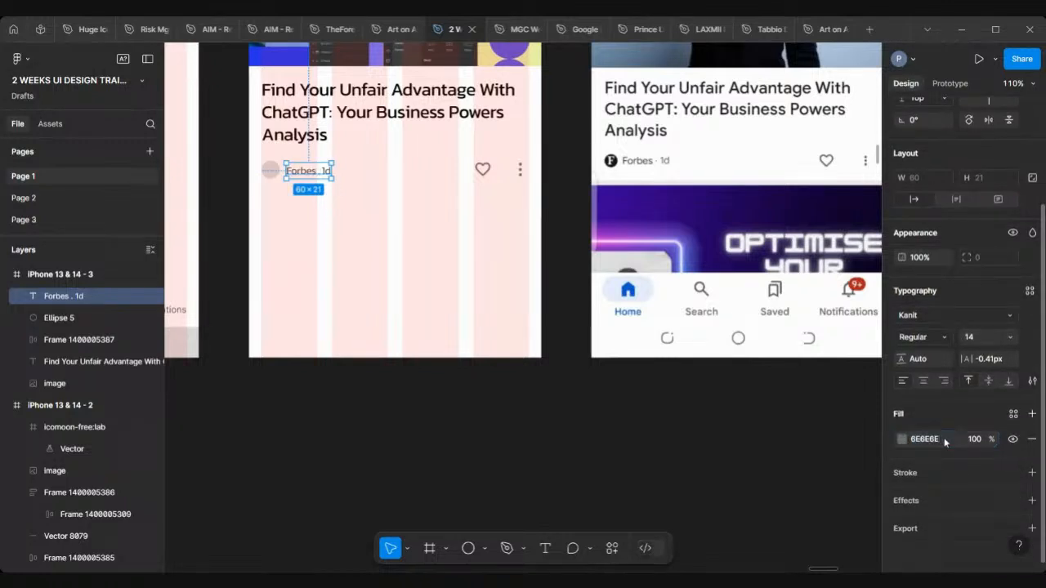
left_click(339, 204)
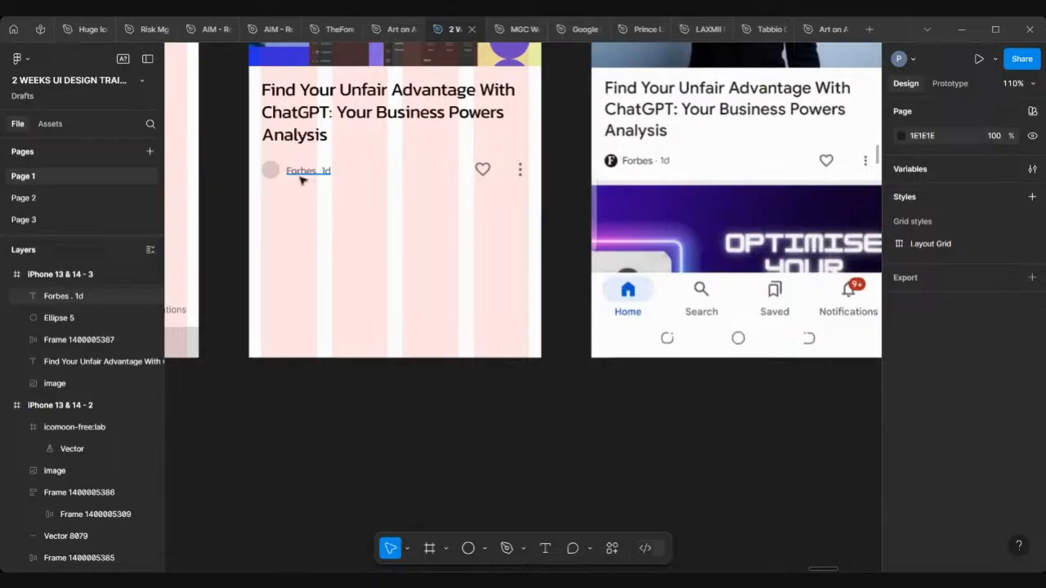
Step: Add a separate text layer reading "F" below the Forbes source line, at about X 65, Y 661
scroll(265, 175, "up", 5)
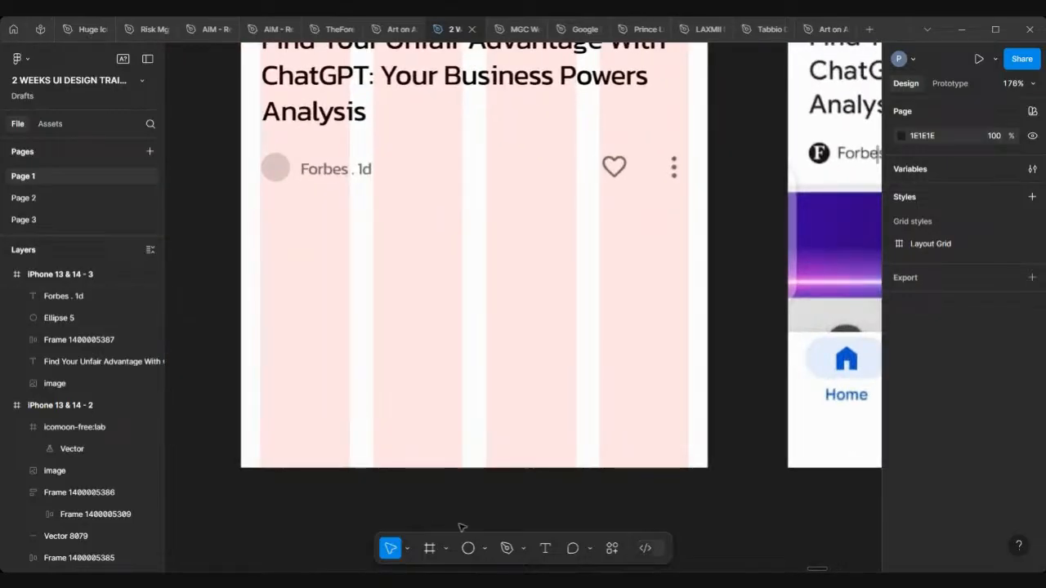
scroll(510, 382, "down", 5)
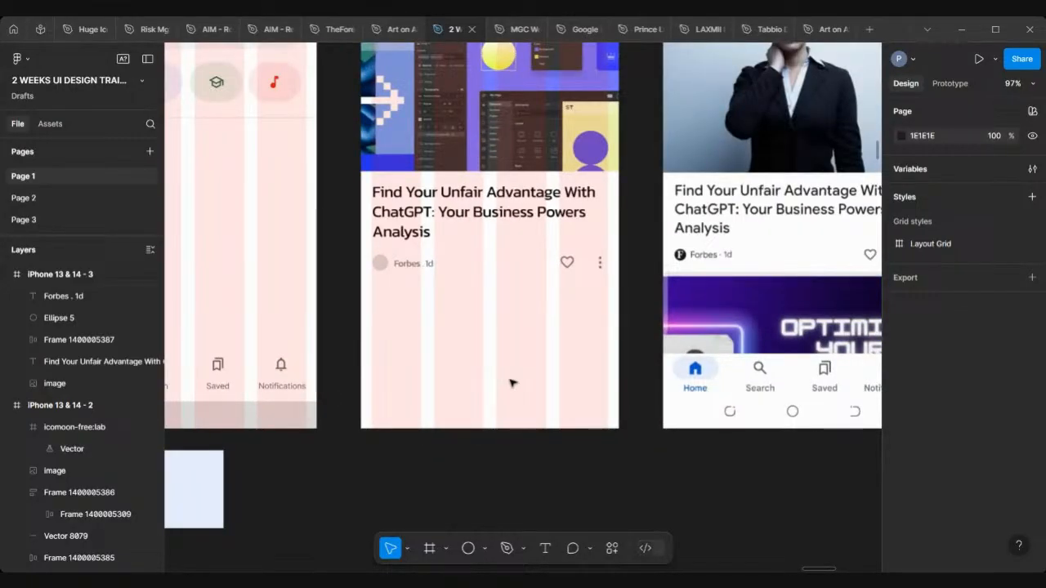
scroll(396, 323, "up", 3)
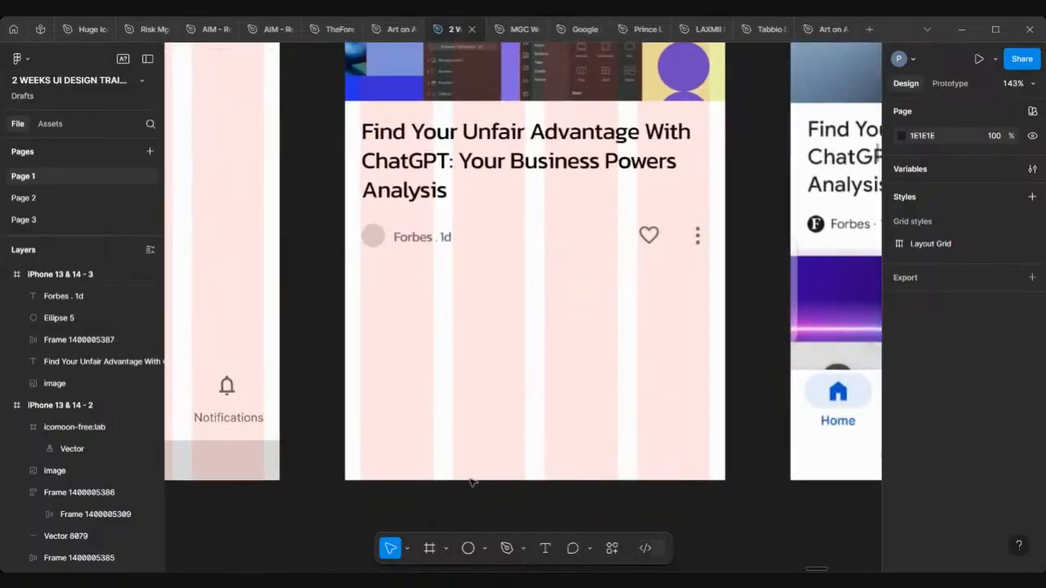
left_click(546, 548)
left_click(410, 302)
type("F")
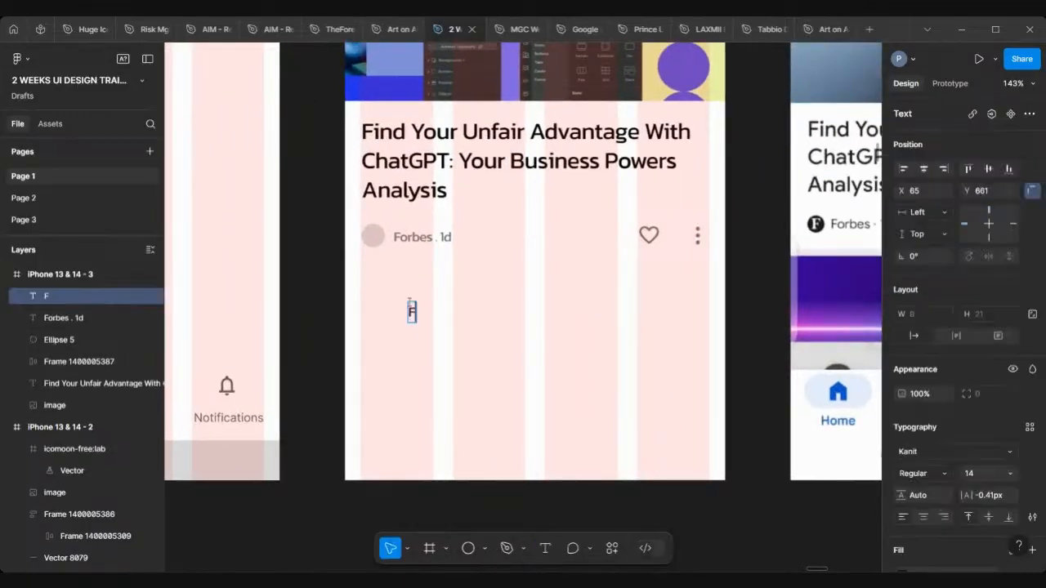
scroll(455, 313, "up", 3)
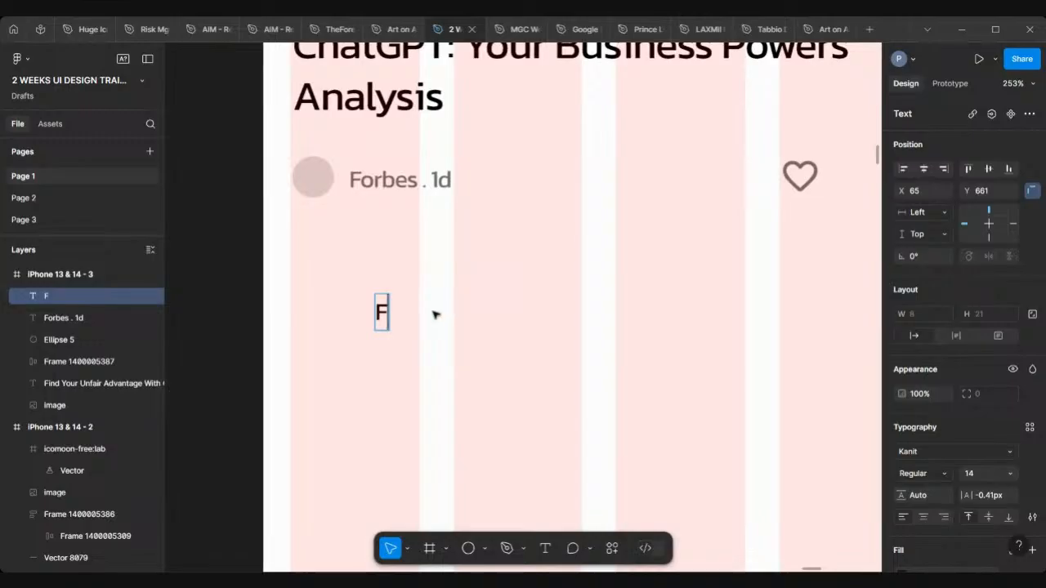
key("Escape")
Step: Examine the F lettering of the round Forbes logo in the reference screenshot and compare it with the new F text
scroll(434, 315, "down", 2)
scroll(434, 314, "right", 2)
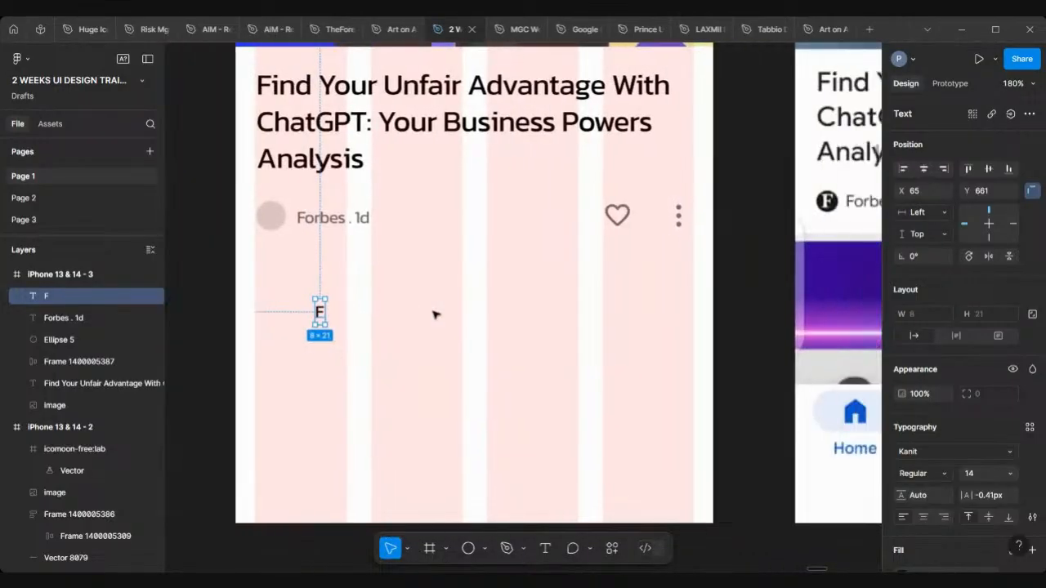
scroll(753, 189, "right", 1)
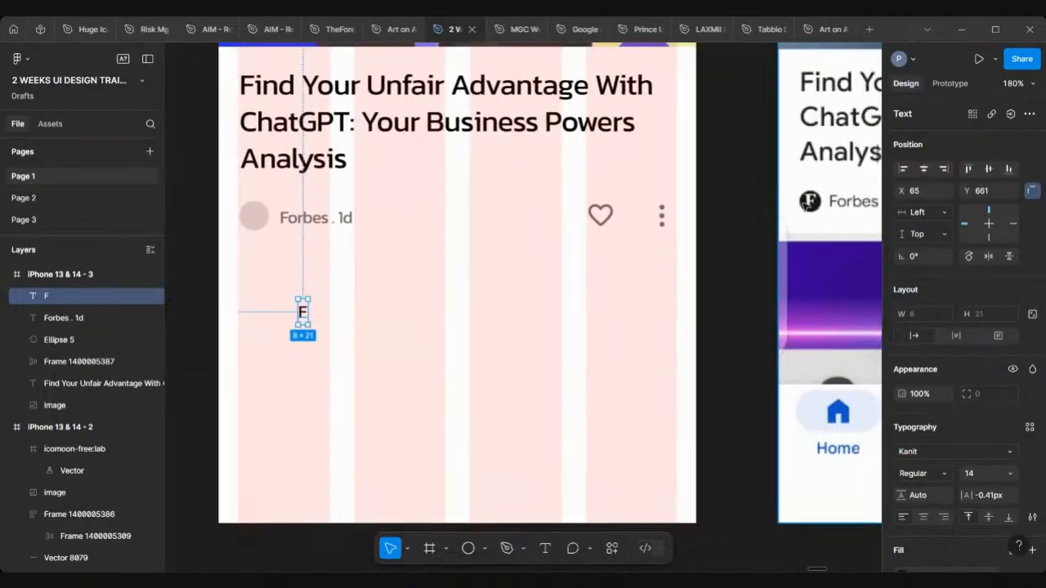
scroll(802, 199, "up", 3)
scroll(822, 202, "up", 4)
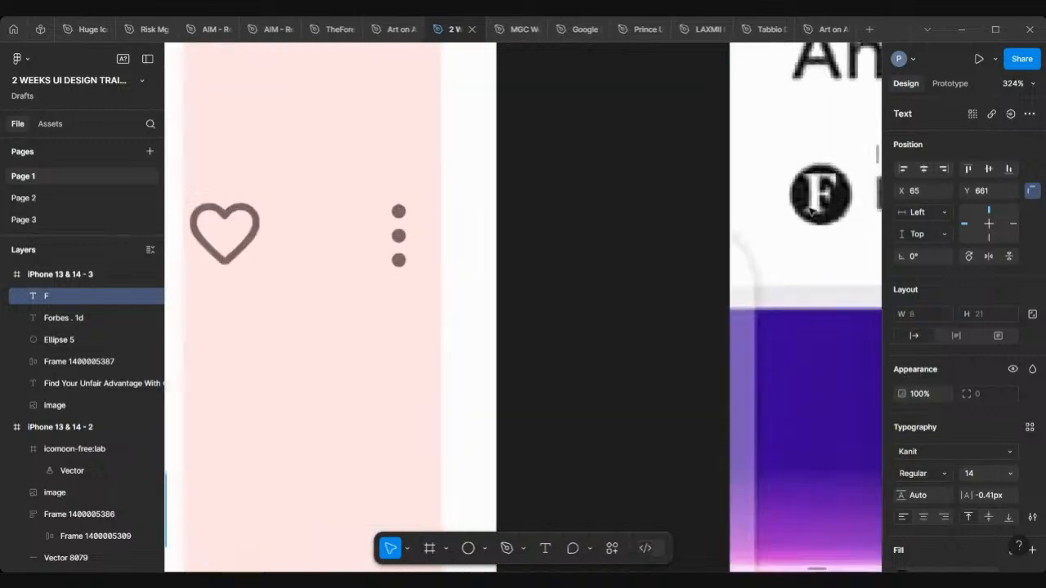
scroll(814, 208, "right", 3)
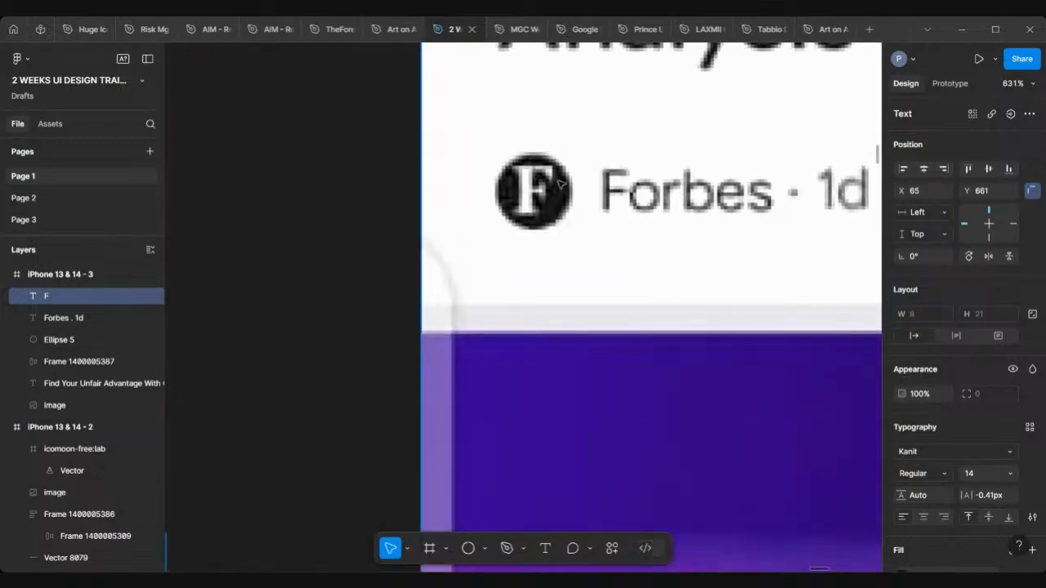
scroll(529, 171, "down", 5)
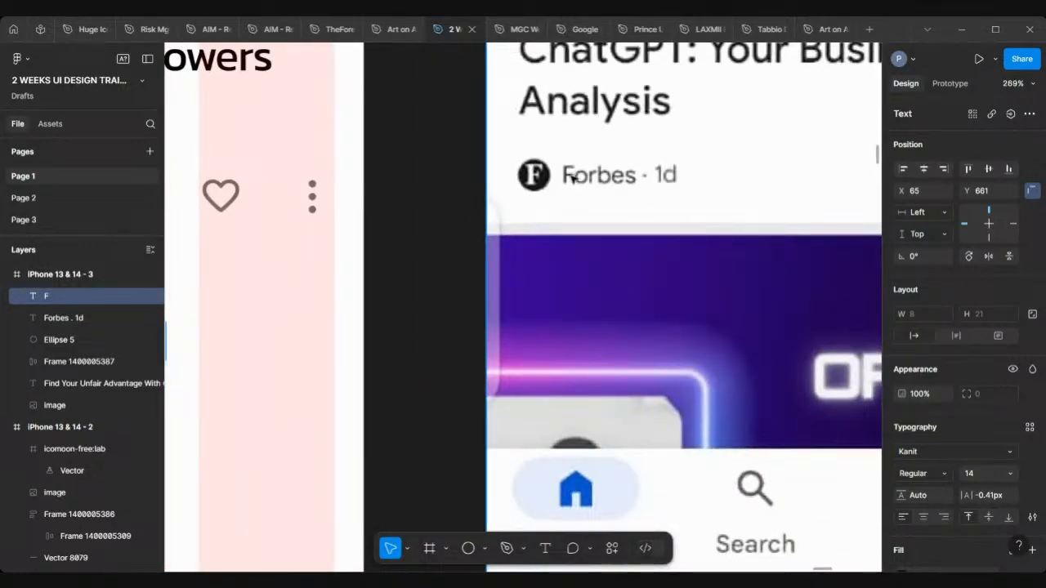
scroll(572, 177, "down", 2)
scroll(572, 177, "left", 6)
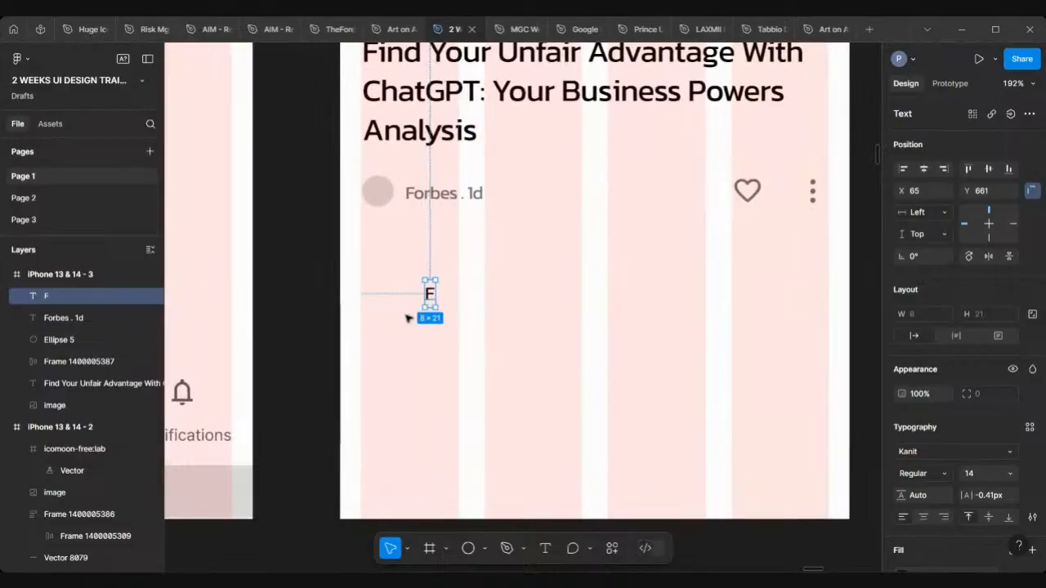
Step: Open the font choices for the new F text layer
scroll(409, 319, "up", 4)
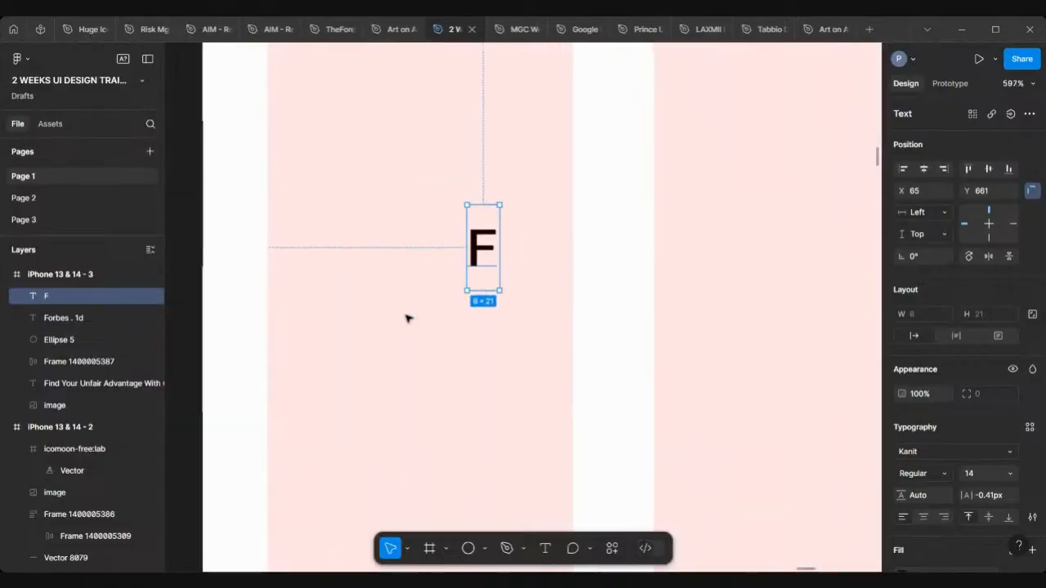
left_click(941, 454)
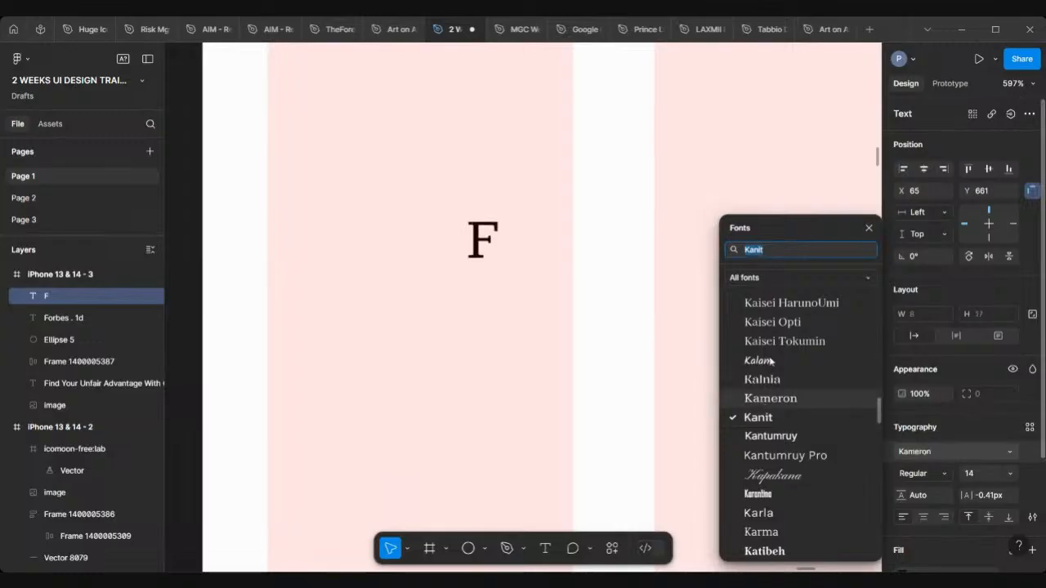
Step: Change the font of the letter F to Kaisei HarunoUmi
left_click(757, 303)
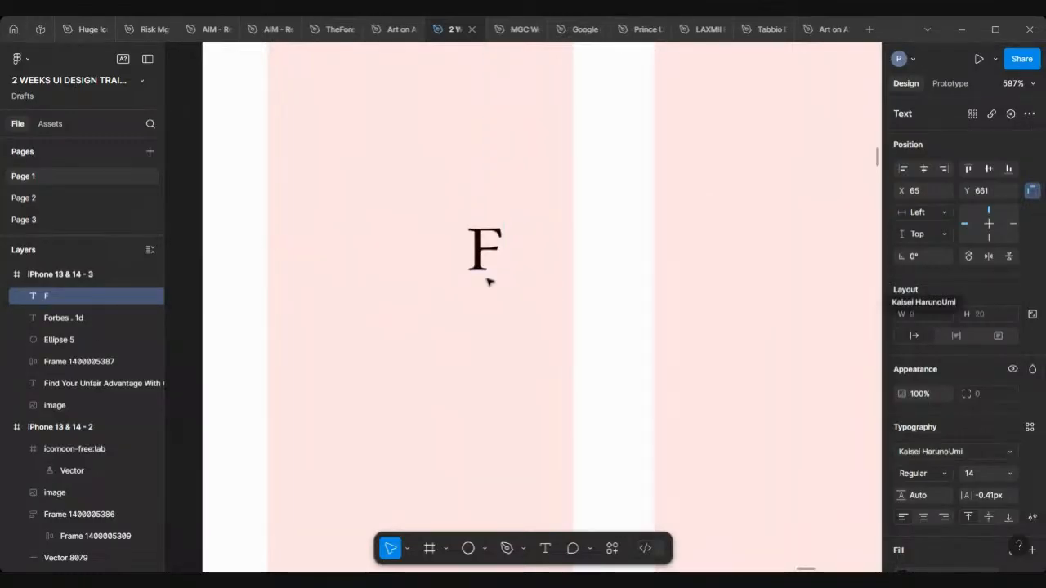
scroll(486, 280, "down", 5)
scroll(488, 280, "right", 3)
scroll(328, 268, "up", 5)
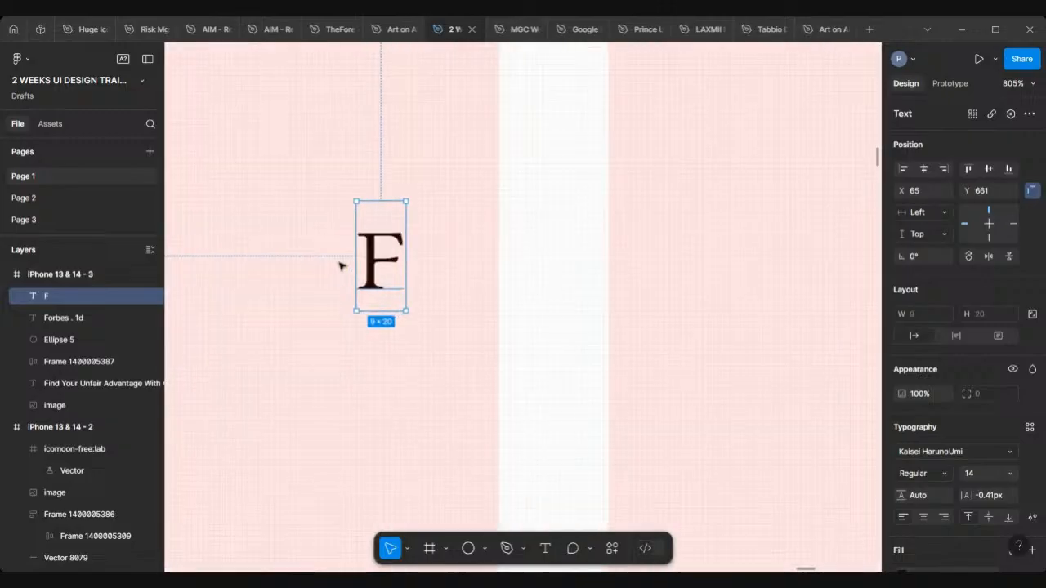
Step: Set the font of the letter F to Jomolhari
left_click(952, 452)
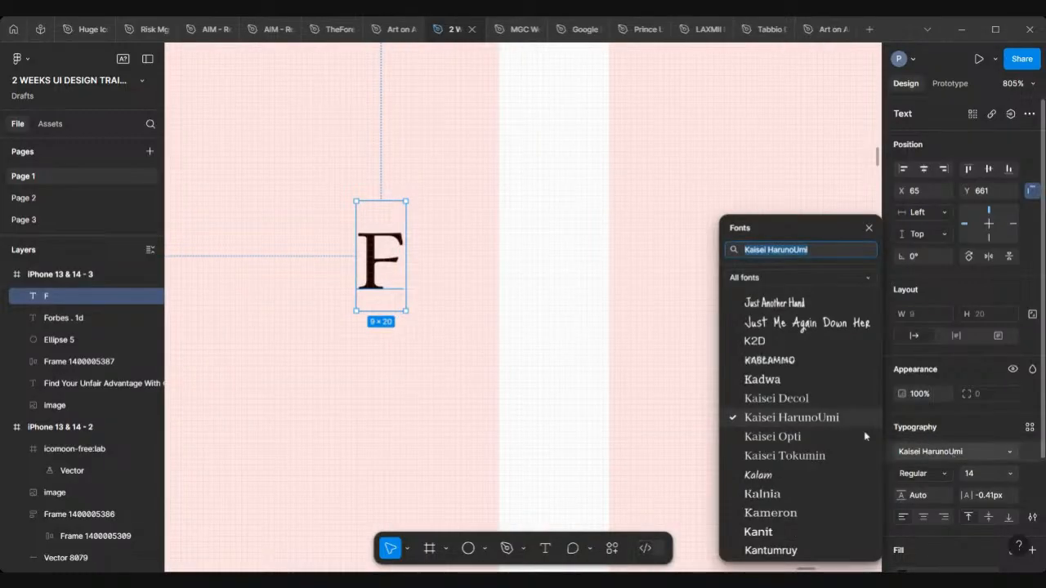
scroll(831, 402, "up", 5)
scroll(831, 402, "up", 5)
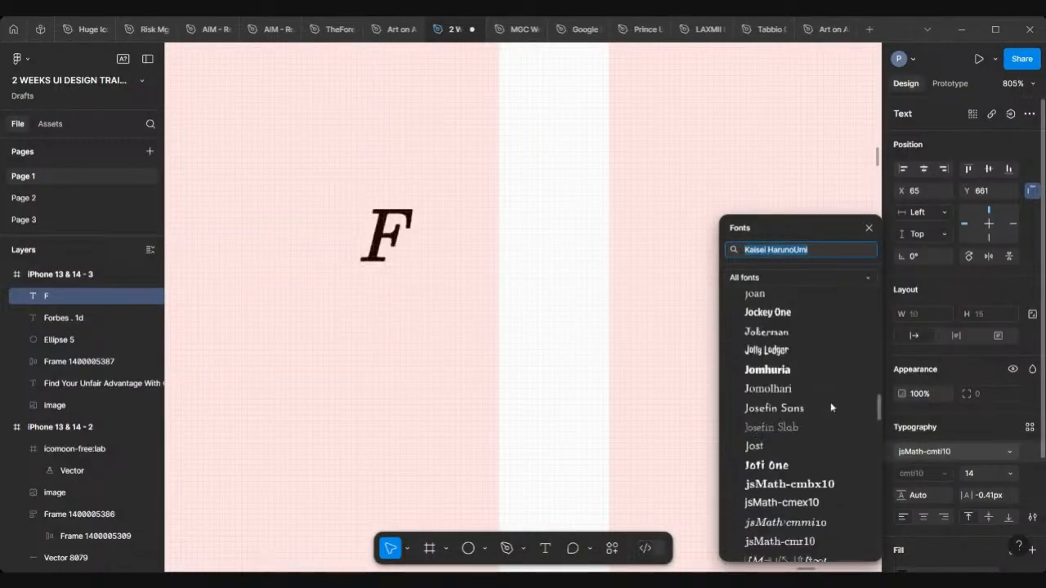
scroll(831, 402, "down", 1)
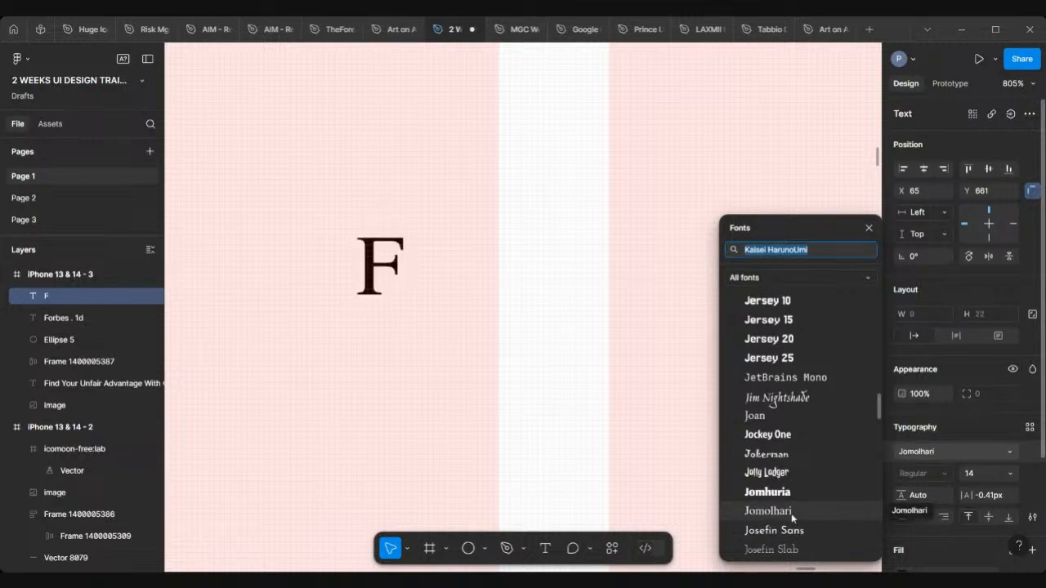
left_click(791, 512)
Step: Move the letter F onto the gray circle beside the Forbes byline, at about X 26, Y 583
scroll(389, 250, "down", 2)
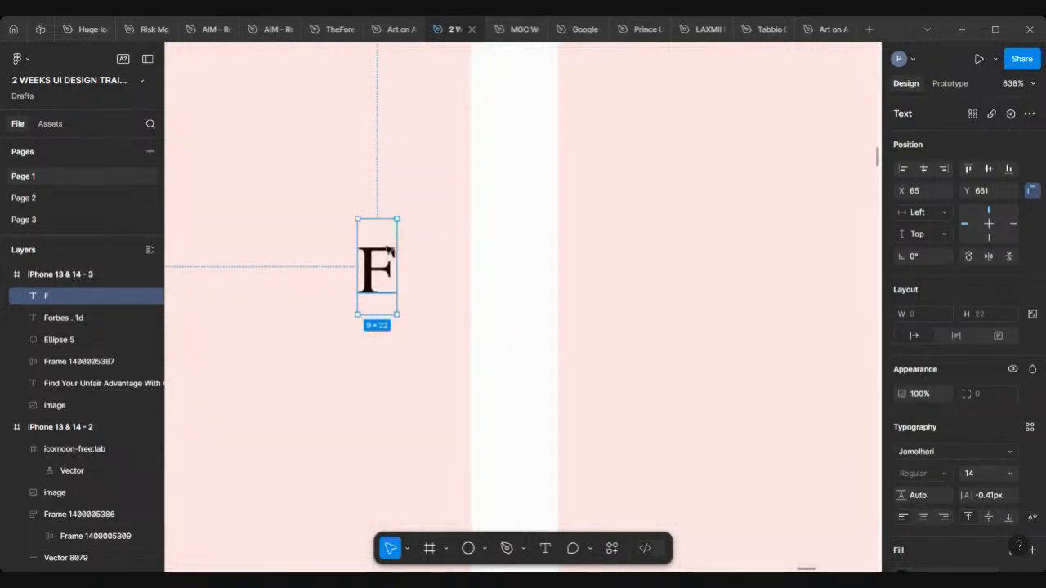
scroll(374, 258, "down", 5)
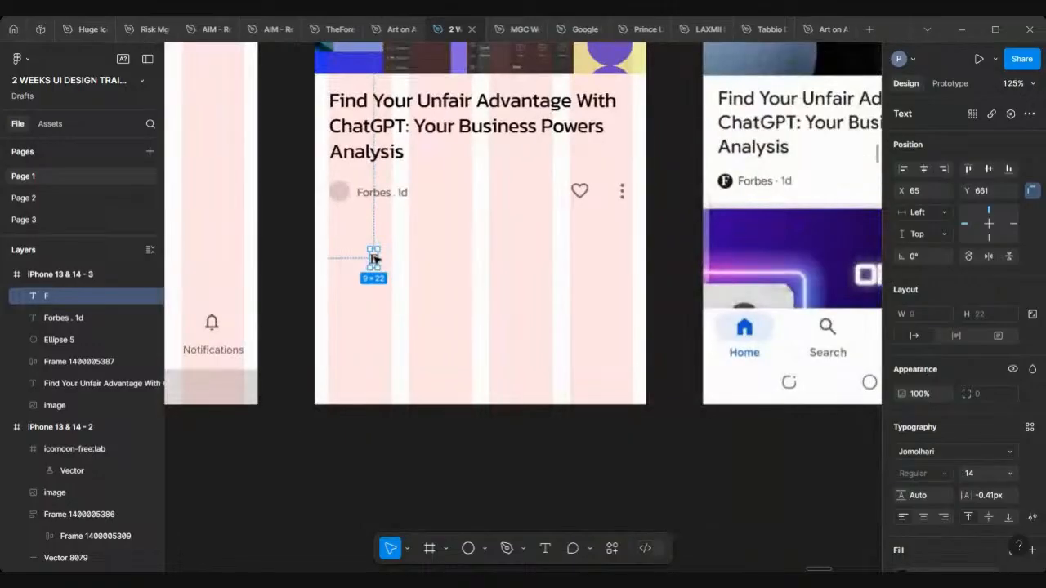
scroll(374, 258, "up", 3)
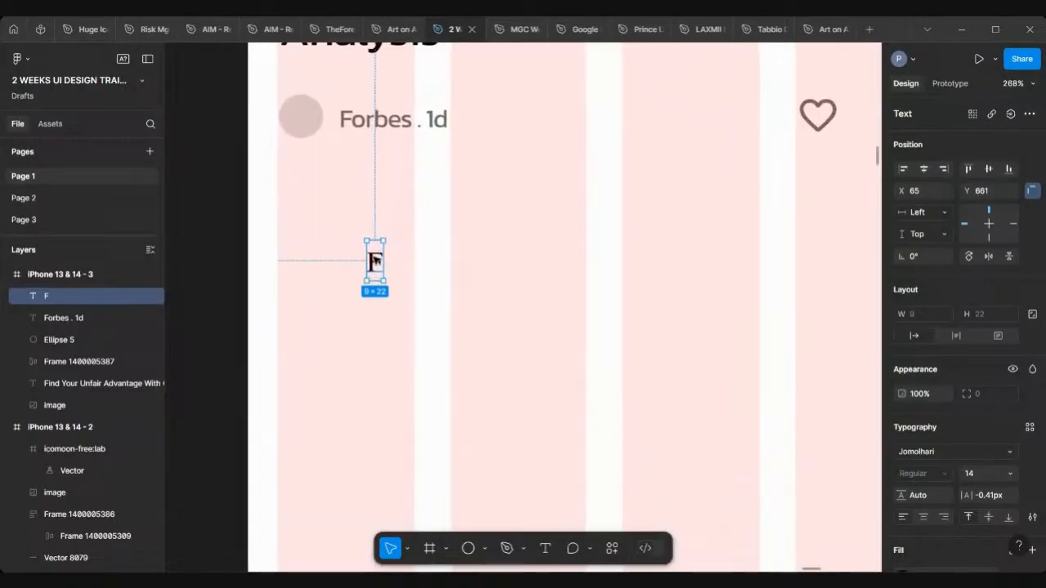
left_click_drag(374, 260, 305, 119)
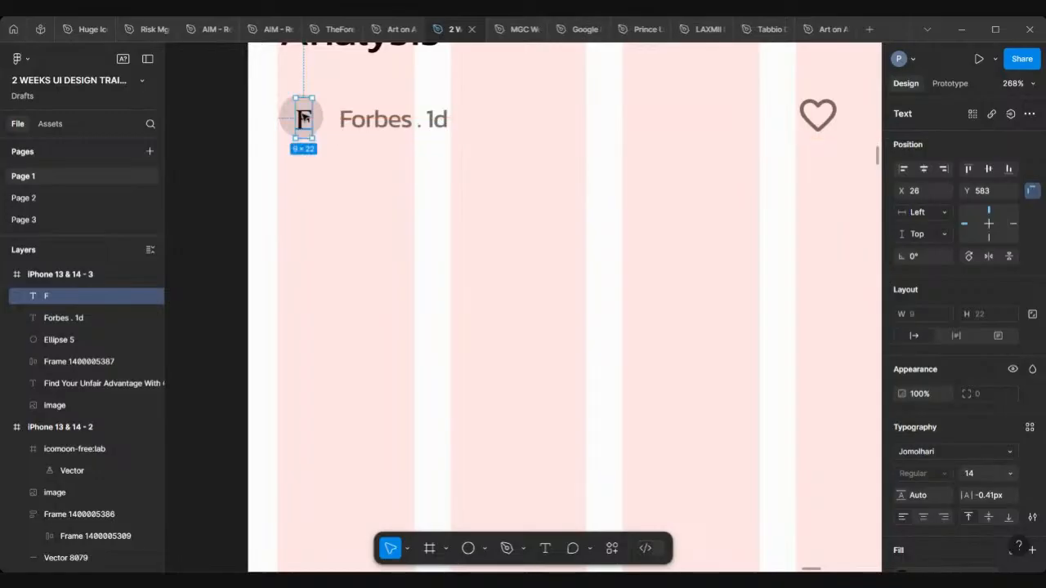
Step: Set the letter F's font size to 16 and recenter it on the circle at about X 24, Y 580
scroll(304, 120, "up", 3)
scroll(304, 119, "up", 2)
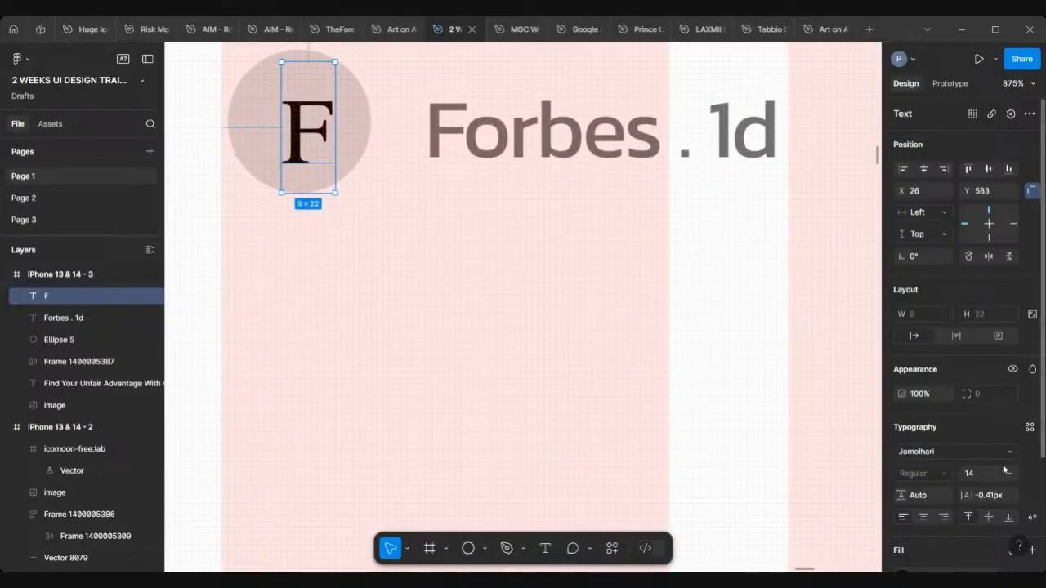
left_click(979, 474)
type("16")
key("Return")
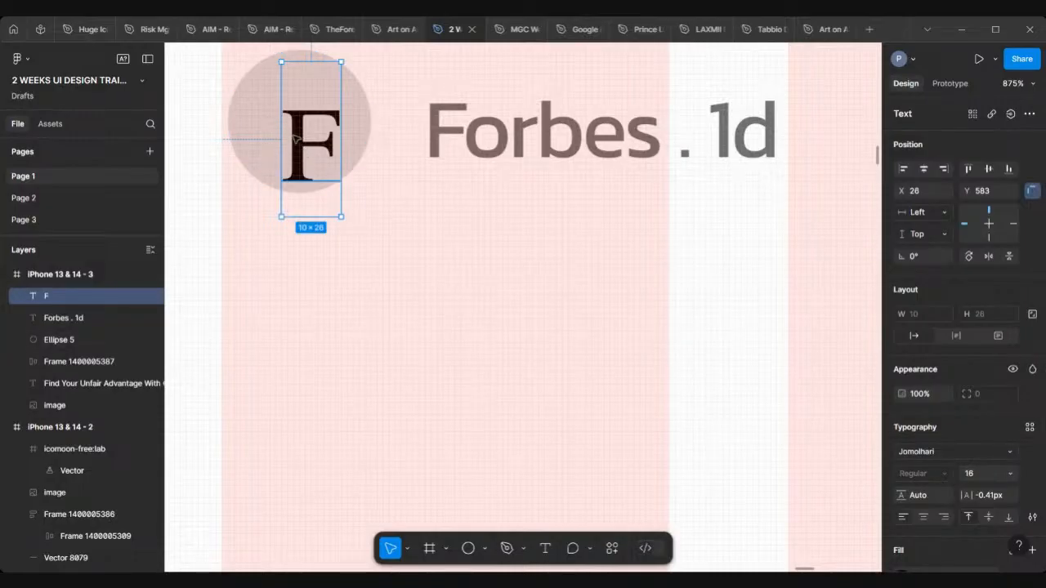
mouse_move(296, 137)
left_mouse_down()
mouse_move(304, 129)
mouse_move(290, 127)
left_mouse_up()
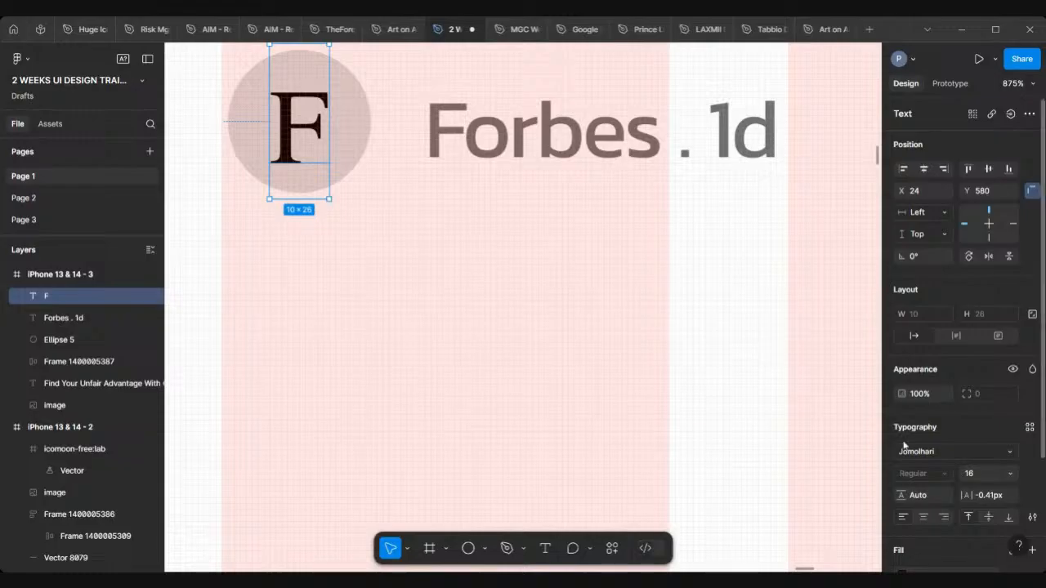
Step: Set the fill color of the letter F to white, FFFFFF
scroll(963, 462, "down", 1)
scroll(962, 462, "down", 3)
left_click(937, 432)
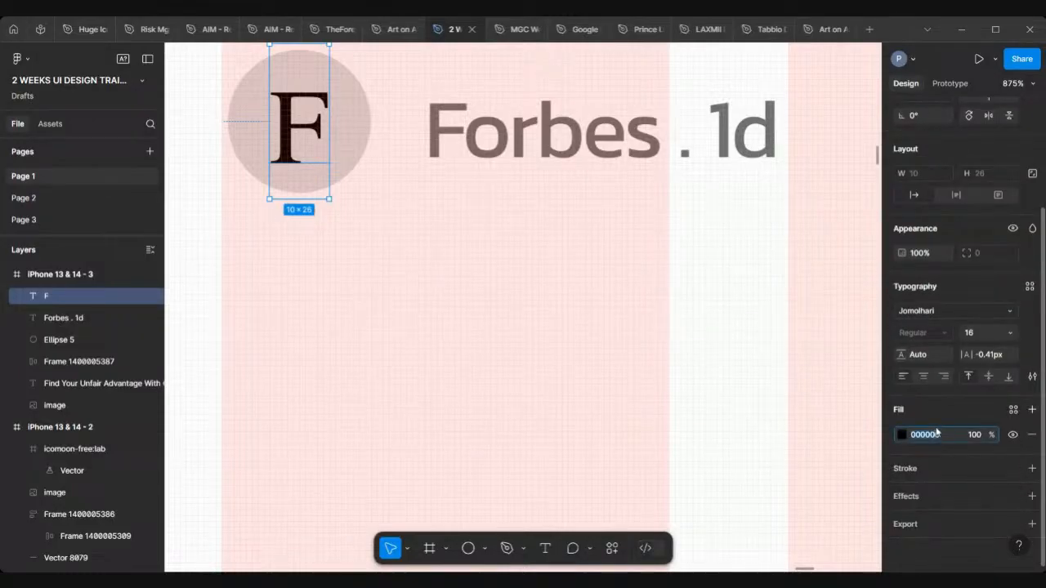
type("ffffff")
key("Return")
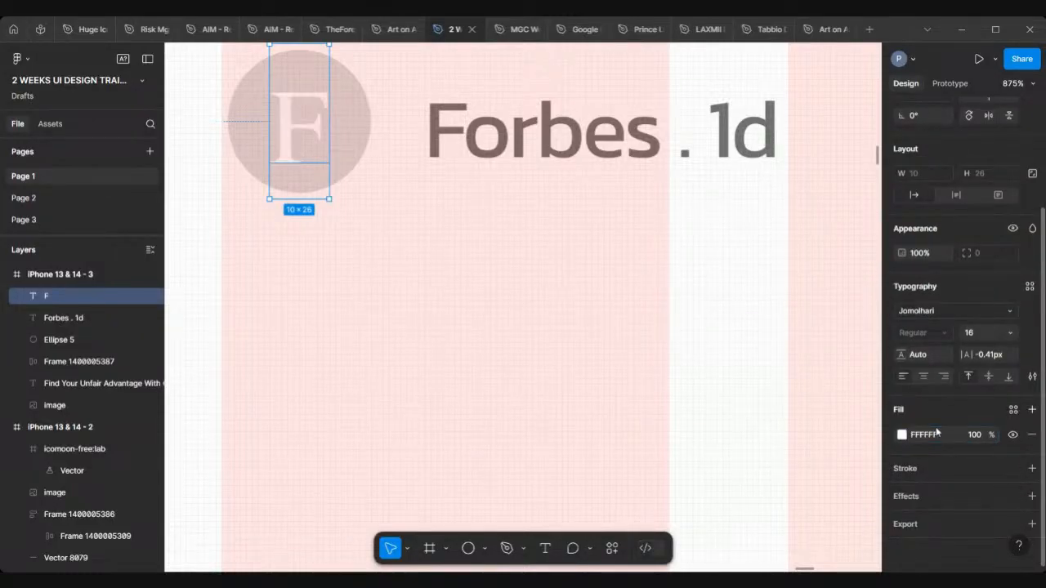
Step: Set the fill color of the circle behind the letter F to black, 000000
left_click(369, 140)
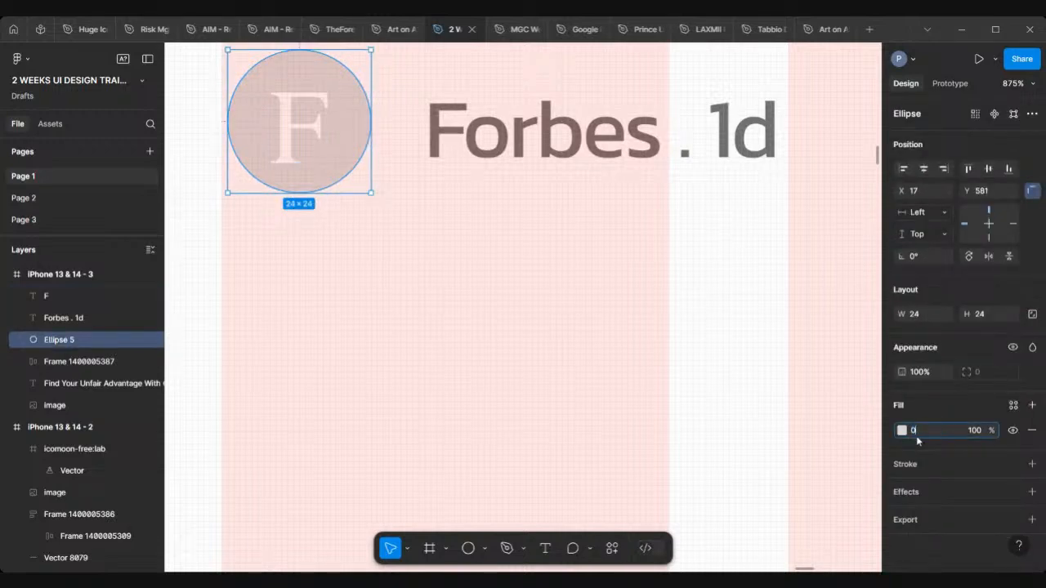
left_click(917, 438)
type("0")
key("Return")
Step: Group the letter F with its black circle to form the Forbes logo
scroll(780, 364, "down", 3)
scroll(781, 364, "right", 3)
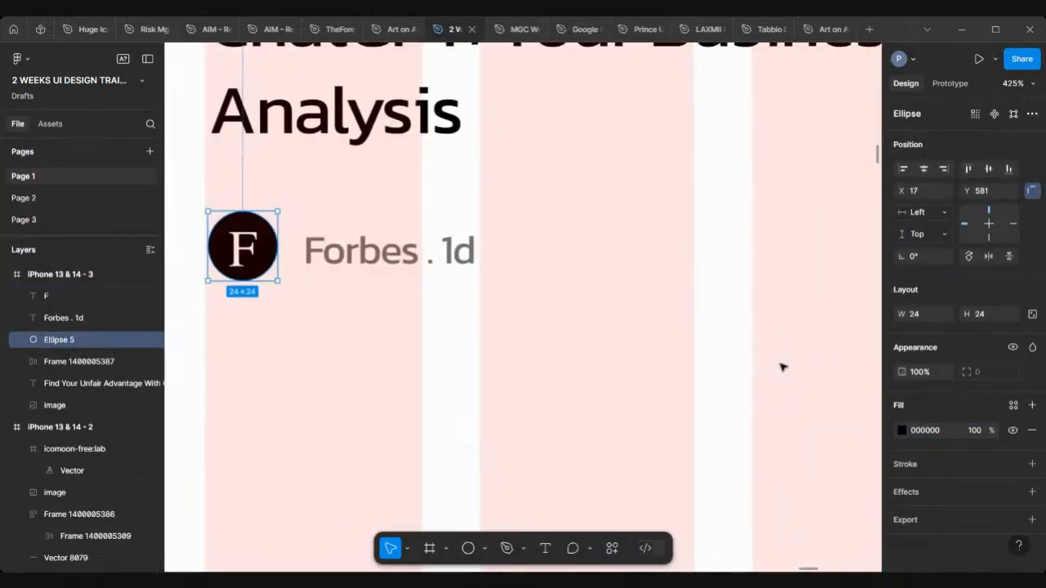
scroll(783, 367, "down", 5)
scroll(783, 367, "right", 3)
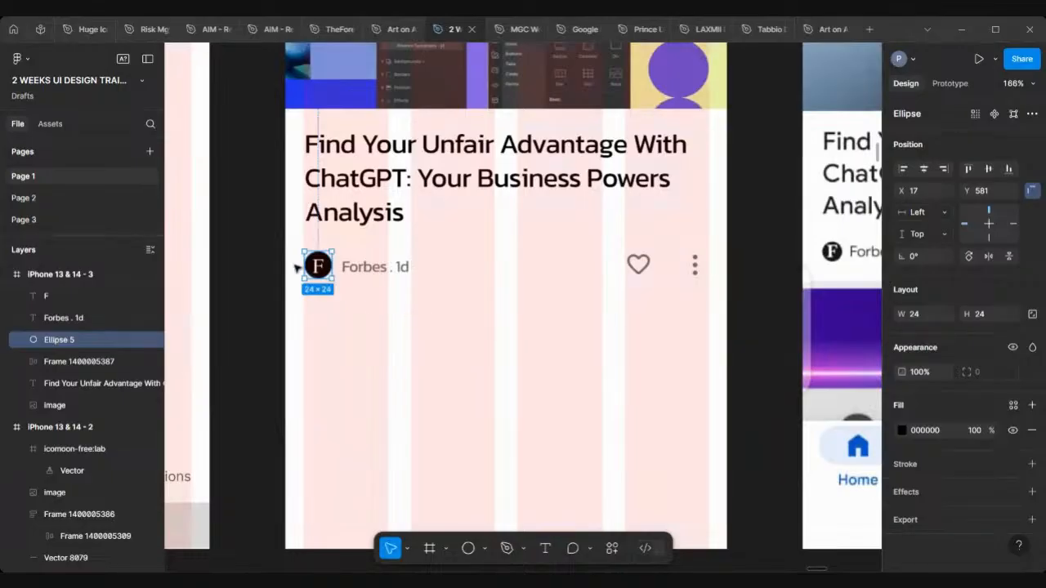
scroll(297, 268, "up", 10)
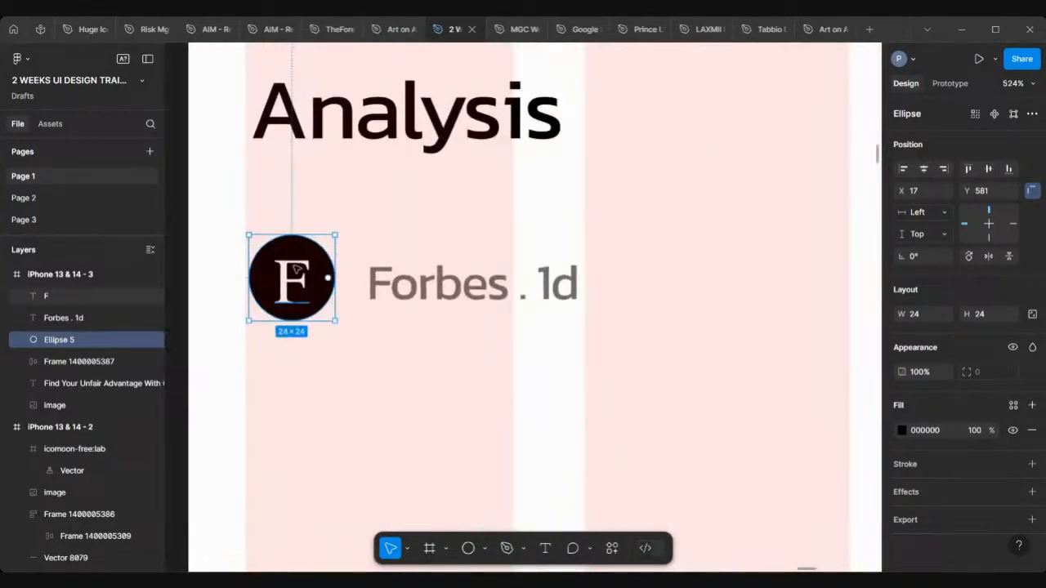
scroll(210, 213, "down", 3)
scroll(229, 212, "left", 2)
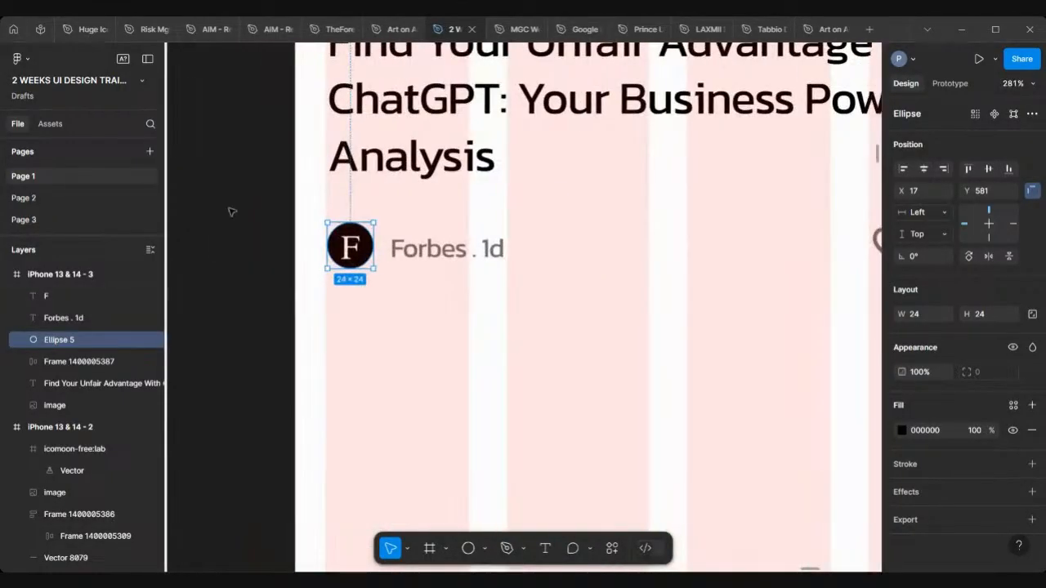
left_click_drag(246, 202, 389, 292)
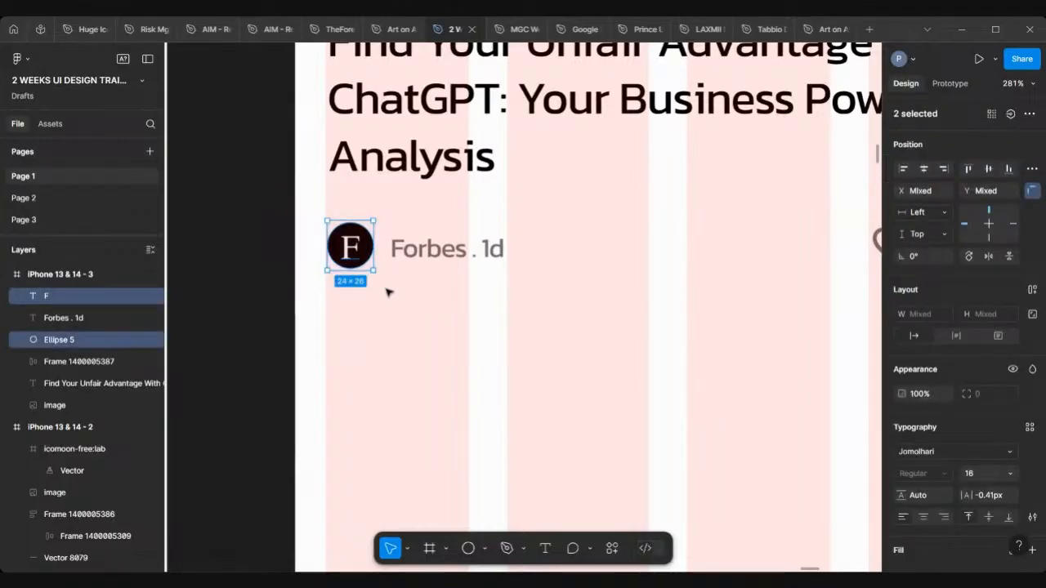
key("ctrl+g")
Step: Combine the logo group and the "Forbes . 1d" text in a horizontal auto layout frame
scroll(357, 219, "down", 3)
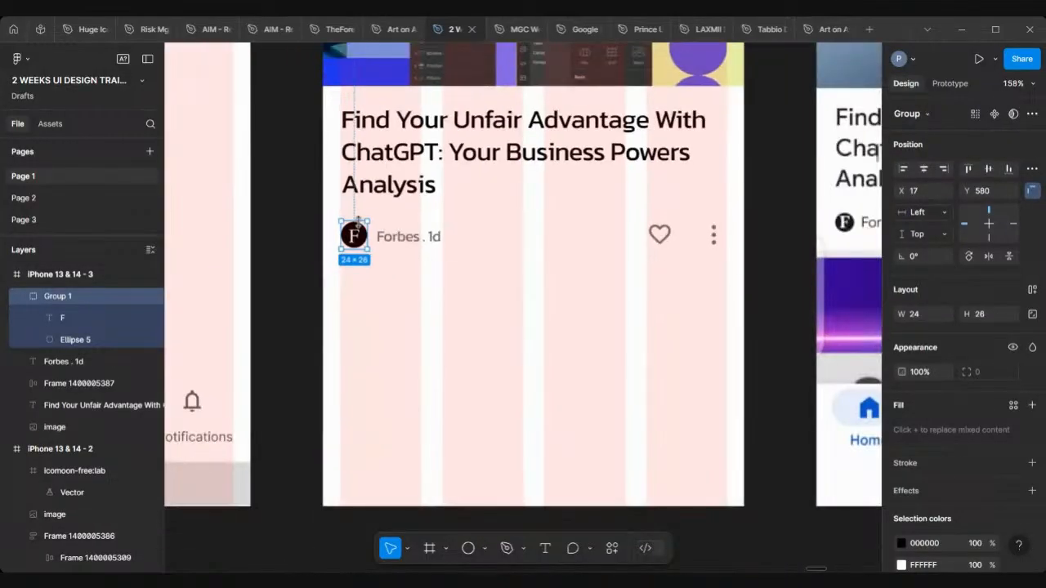
scroll(358, 219, "down", 2)
scroll(357, 219, "right", 2)
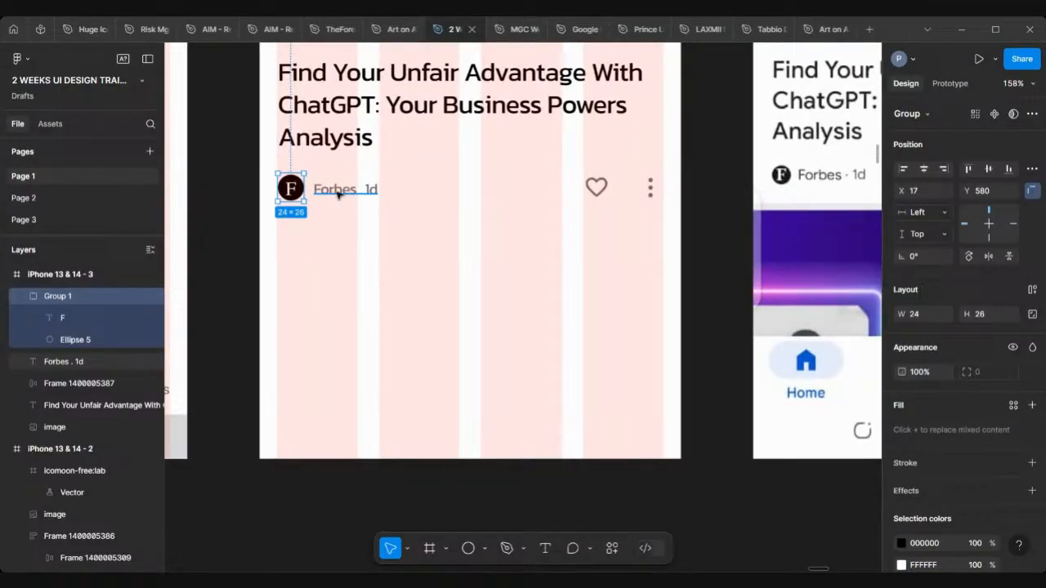
left_click(339, 194, "shift")
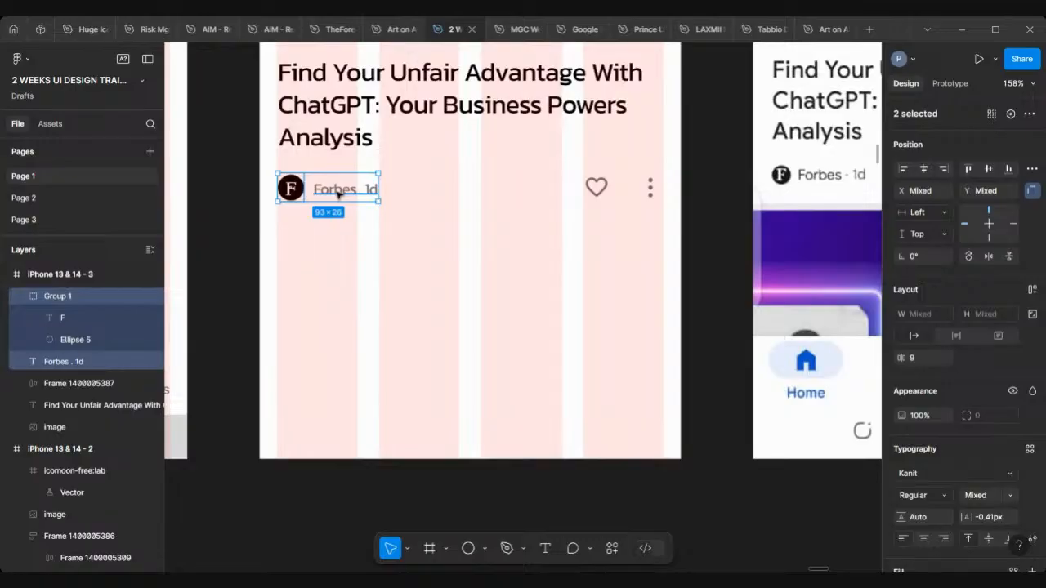
key("shift+a")
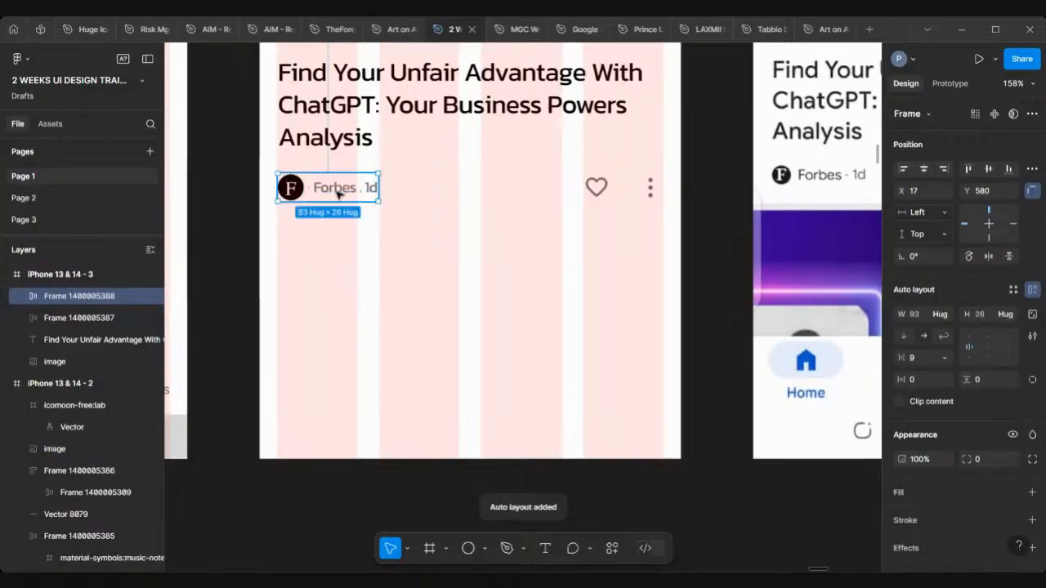
Step: Wrap the Forbes byline frame and the heart and three-dot icons frame in one auto layout row
scroll(338, 193, "down", 3)
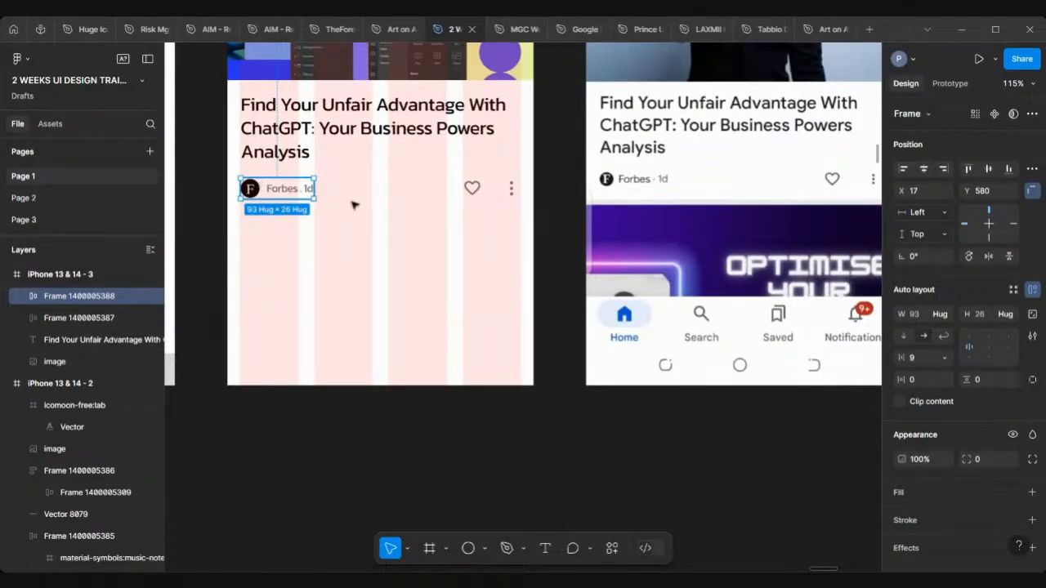
left_click(472, 187, "shift")
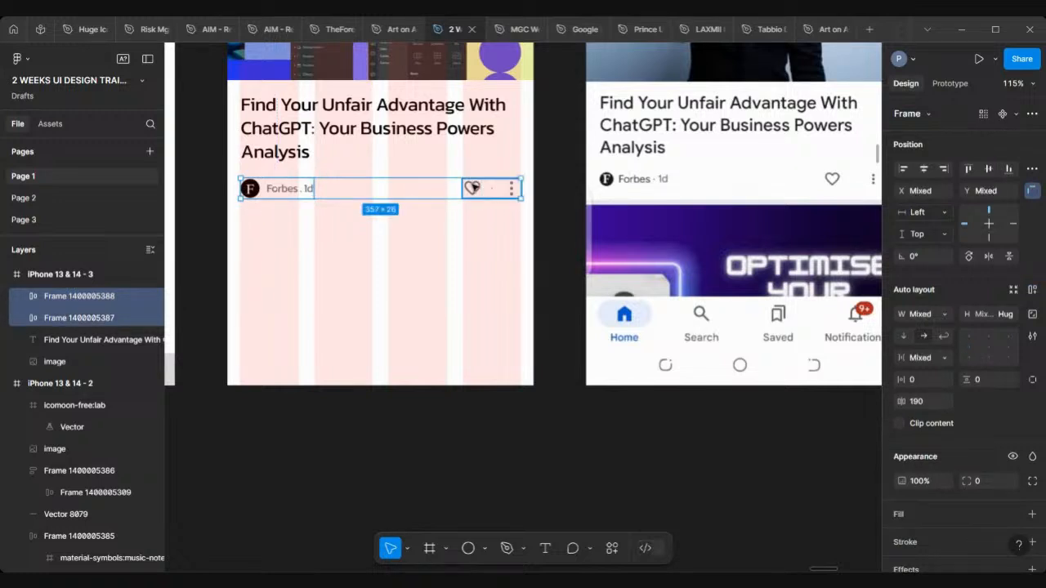
key("shift+a")
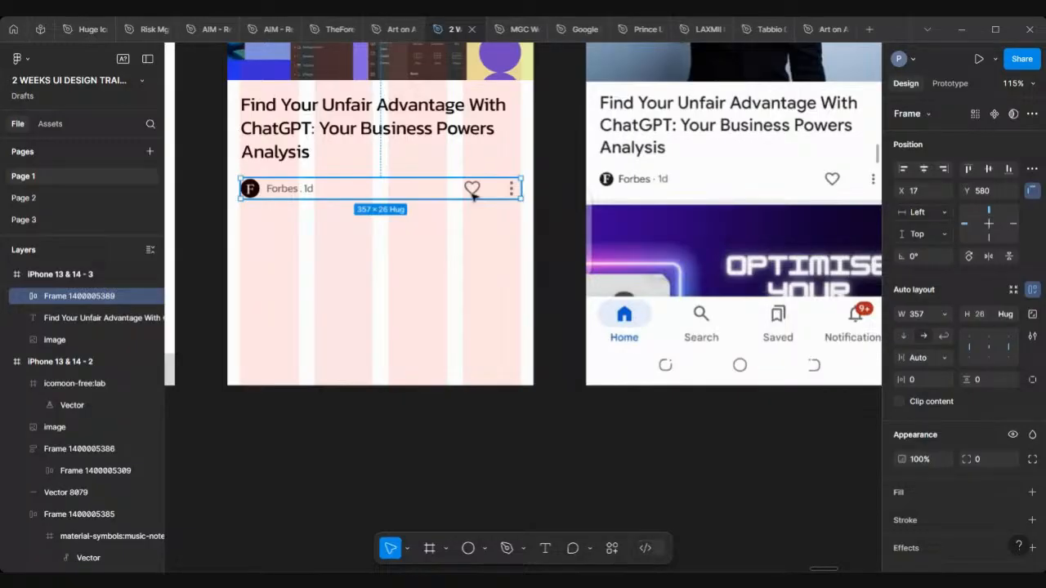
Step: Combine the "Find Your Unfair Advantage" headline and the byline row in a vertical auto layout frame
scroll(473, 194, "right", 4)
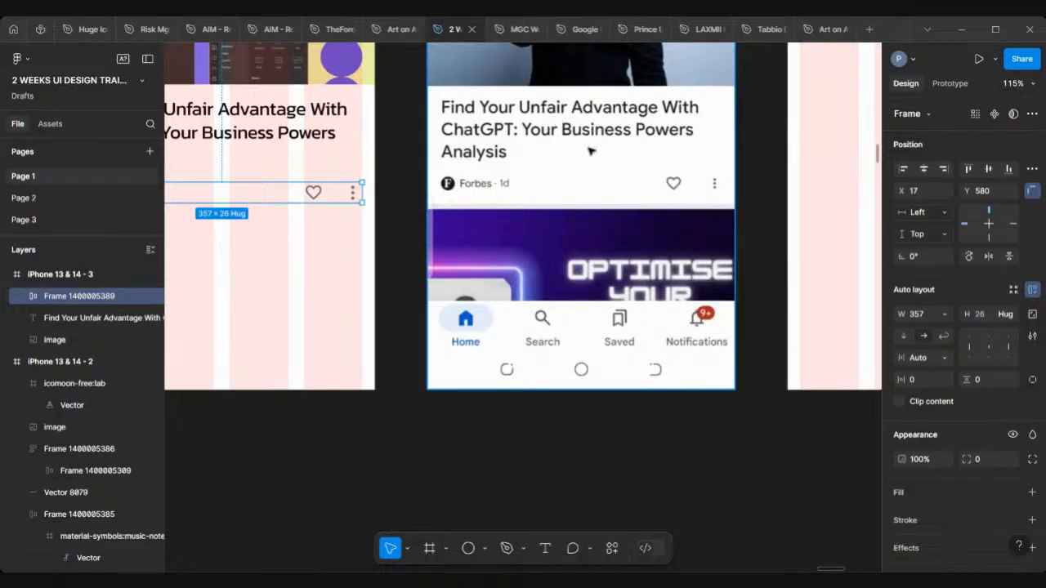
scroll(540, 151, "down", 5)
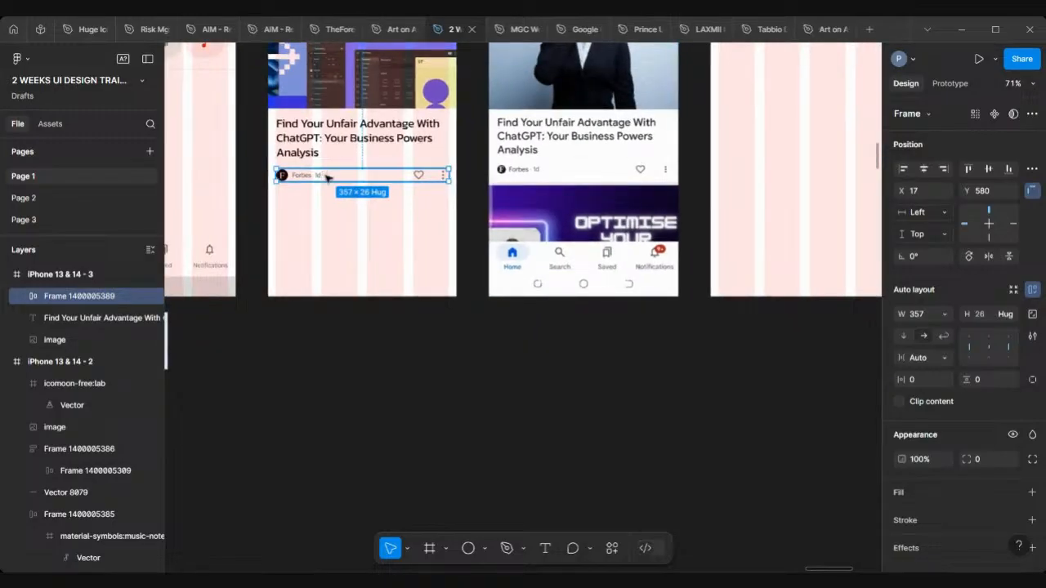
scroll(326, 176, "up", 1)
scroll(326, 176, "left", 1)
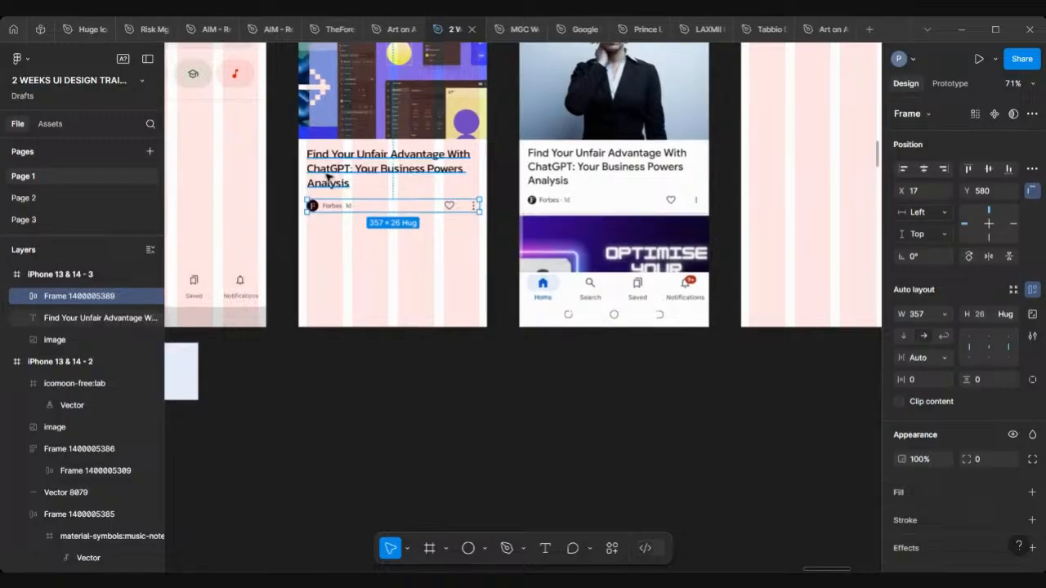
left_click(327, 176, "shift")
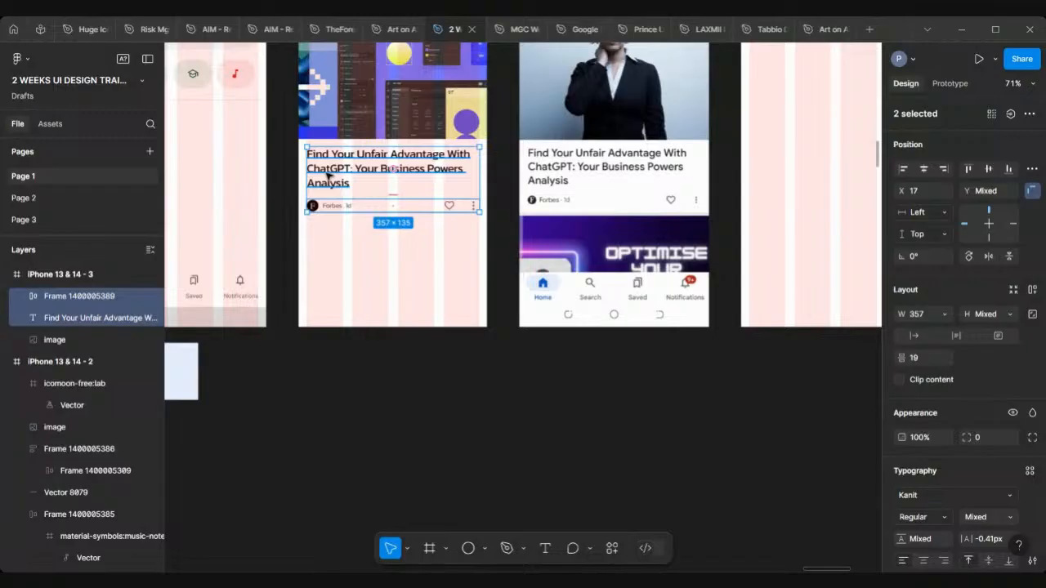
key("shift+a")
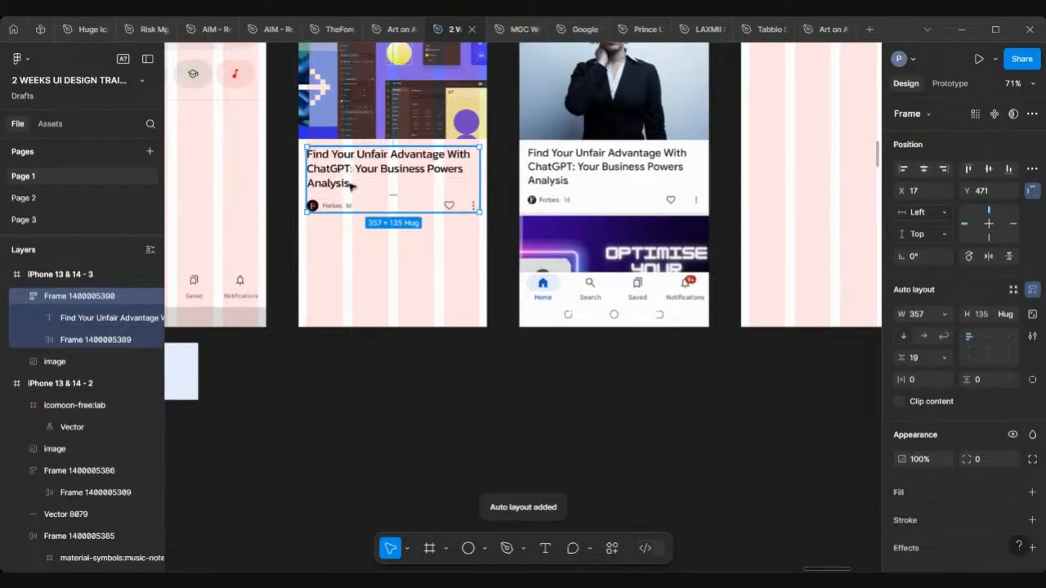
Step: Move the headline and byline frame further below the image, to about X 16, Y 485
mouse_move(350, 186)
left_mouse_down()
mouse_move(343, 220)
mouse_move(343, 188)
mouse_move(368, 210)
mouse_move(356, 245)
mouse_move(348, 193)
mouse_move(358, 178)
mouse_move(349, 178)
left_mouse_up()
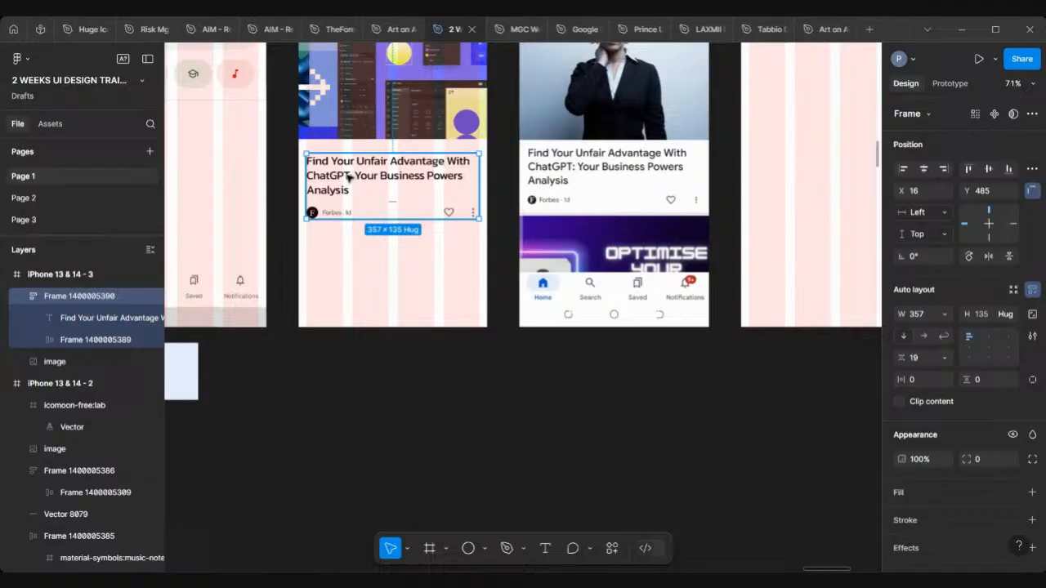
scroll(349, 178, "up", 2)
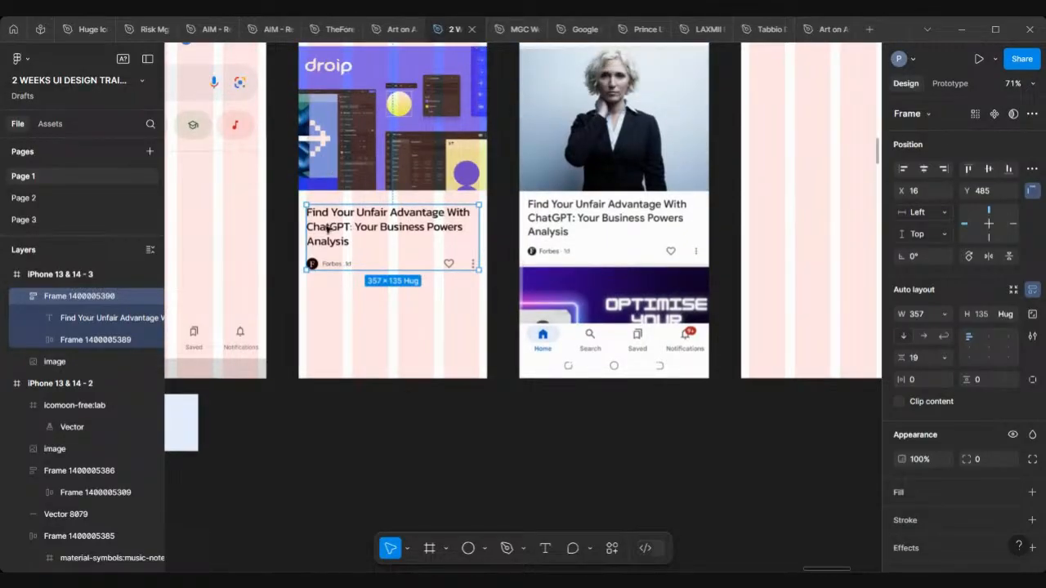
scroll(328, 229, "up", 5)
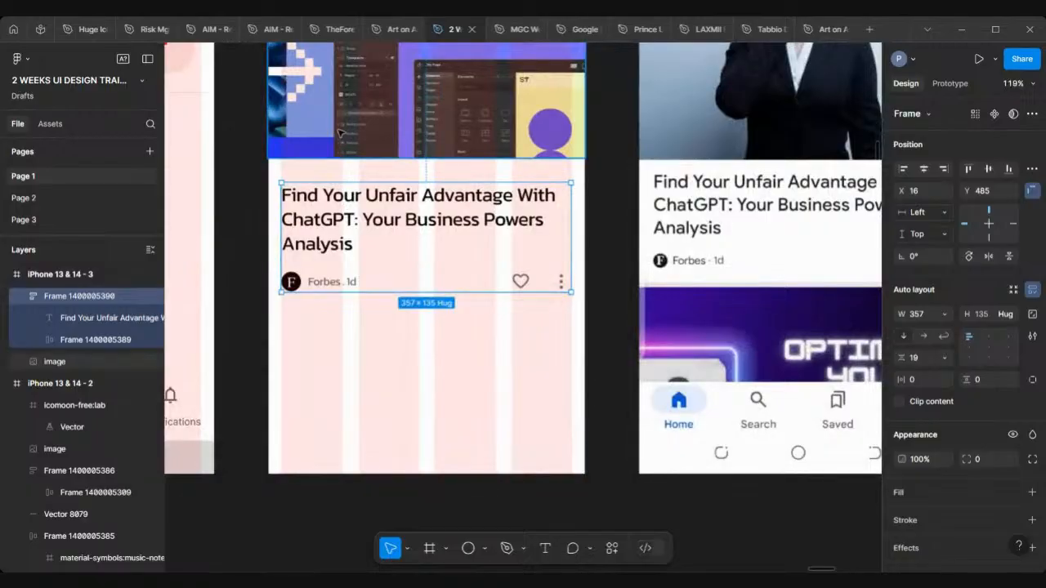
left_click(341, 132, "shift")
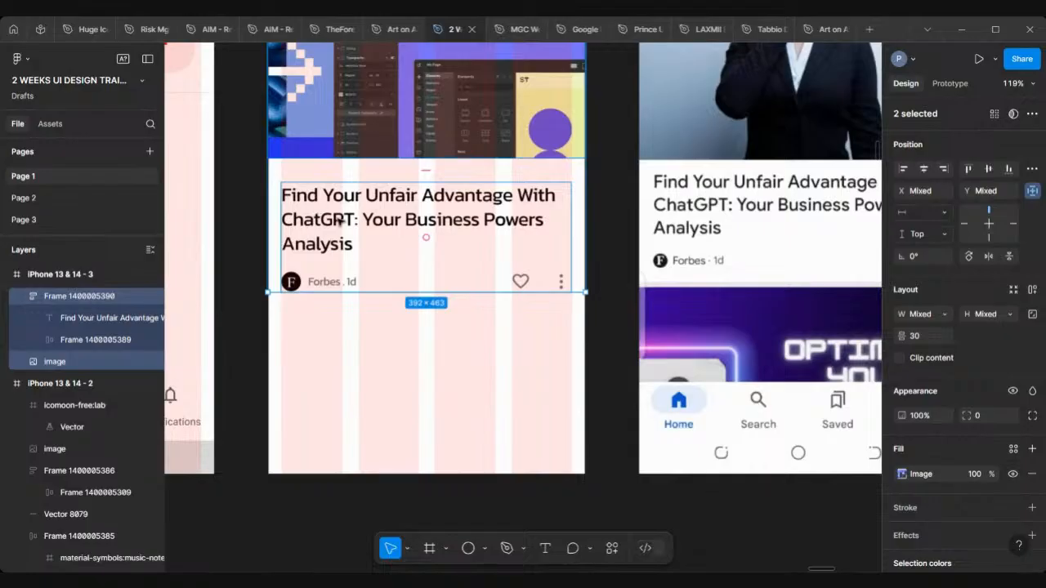
scroll(341, 220, "down", 3)
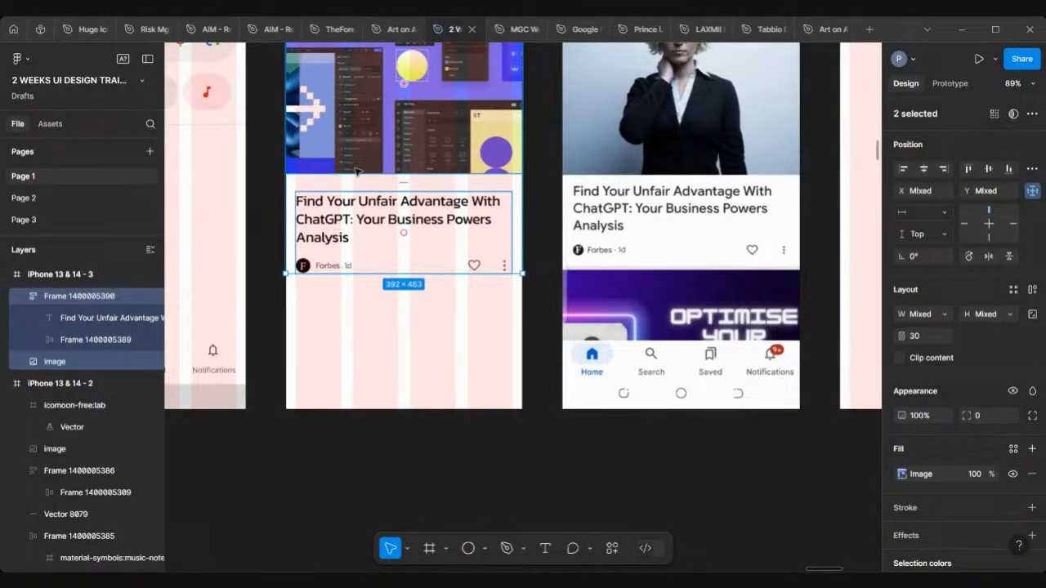
left_click(265, 199)
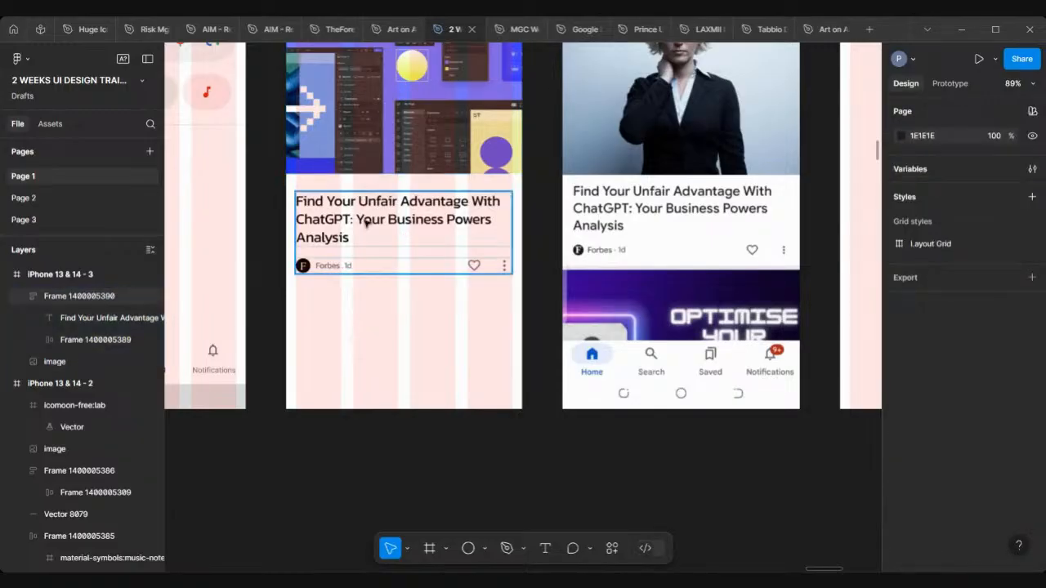
scroll(329, 218, "up", 4)
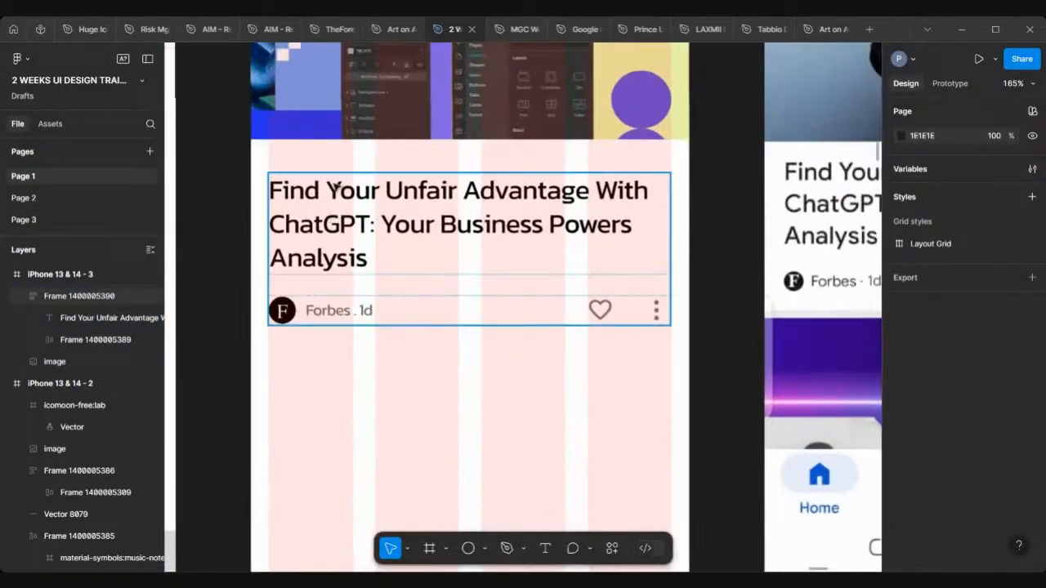
Step: Set the horizontal padding of the headline and byline auto layout frame to 16
left_click(275, 223)
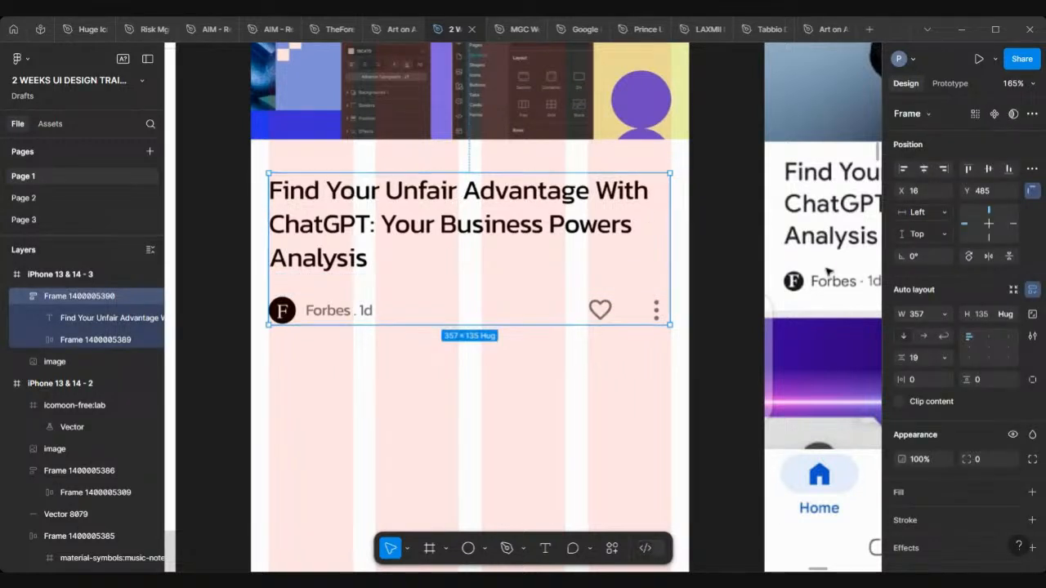
scroll(994, 384, "down", 3)
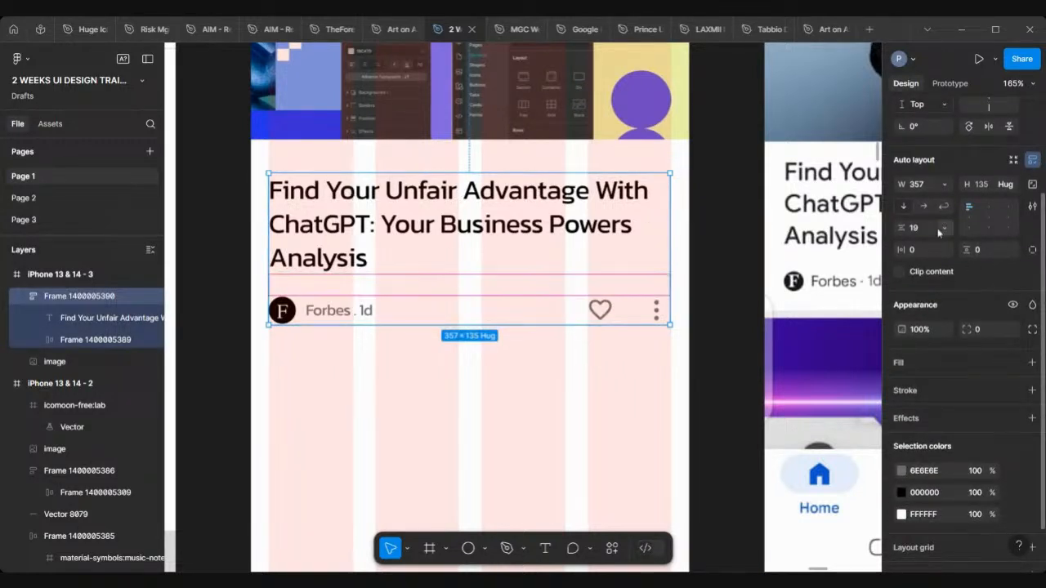
scroll(964, 202, "up", 1)
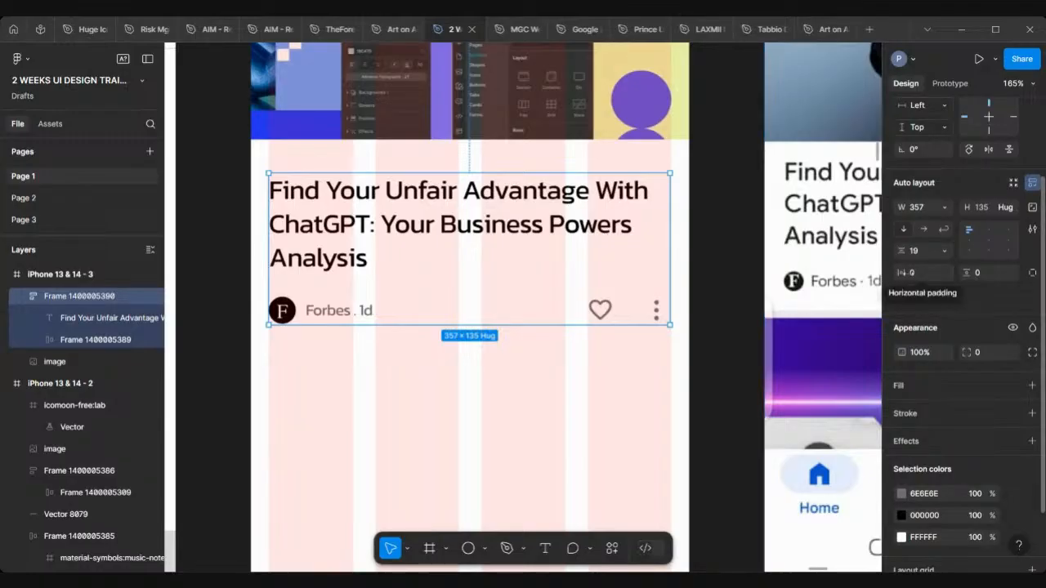
left_click(916, 275)
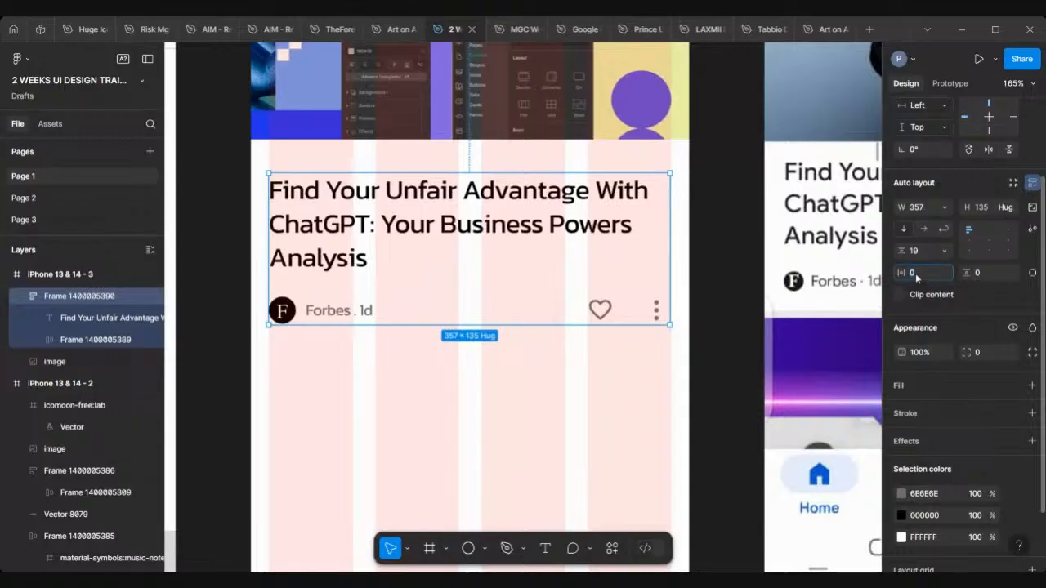
key("Return")
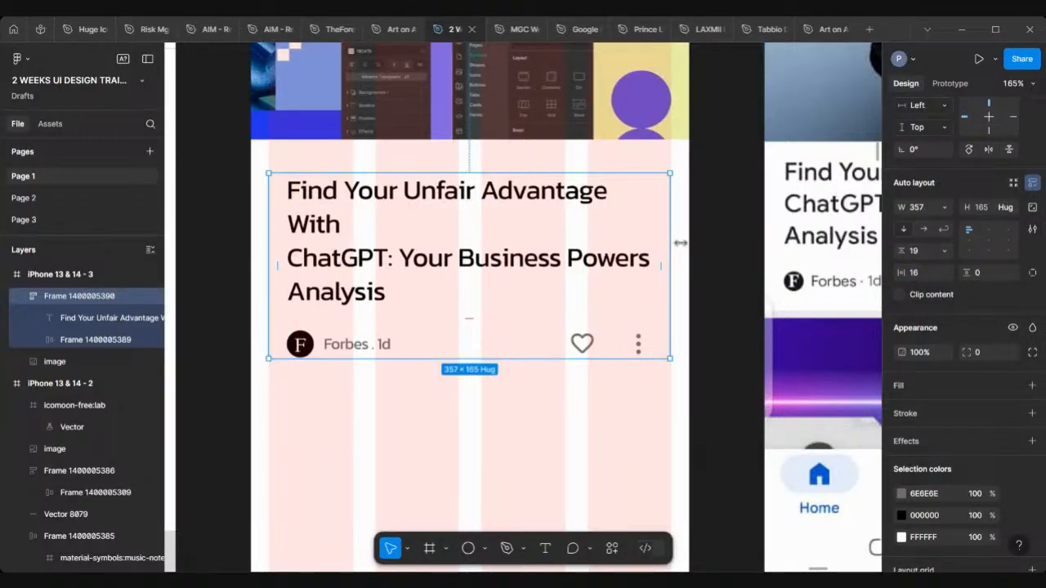
Step: Widen the headline and byline frame on both sides to the phone frame's edges, 390 wide
left_click_drag(672, 239, 697, 245)
scroll(685, 243, "up", 5)
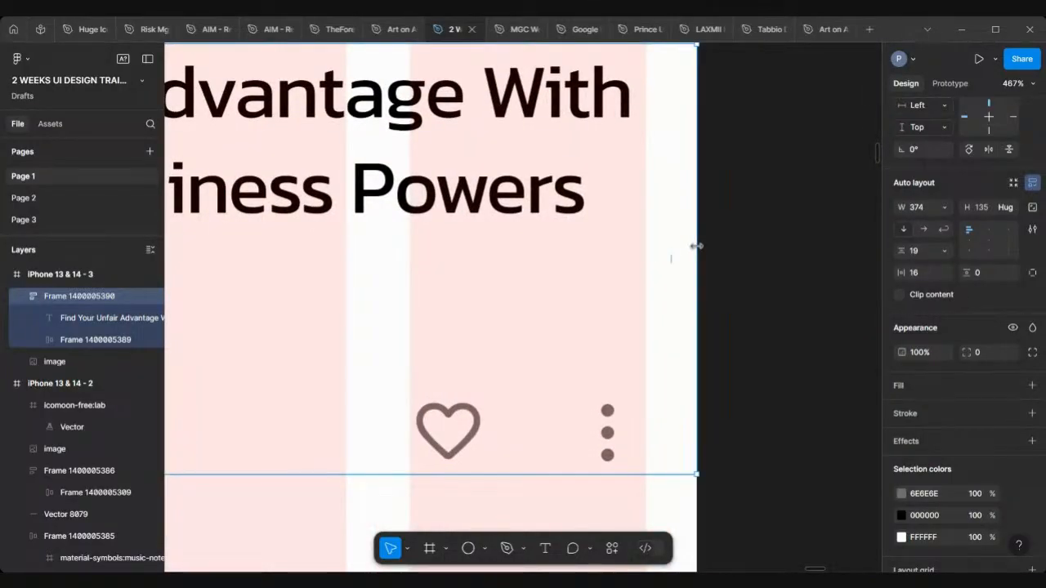
scroll(697, 246, "down", 7)
scroll(395, 242, "up", 2)
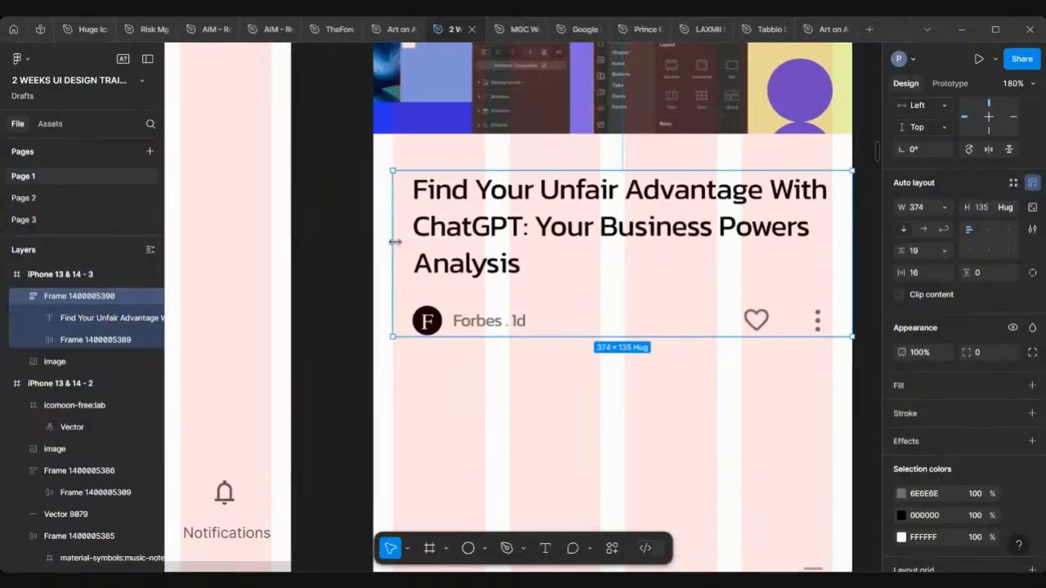
scroll(395, 242, "up", 5)
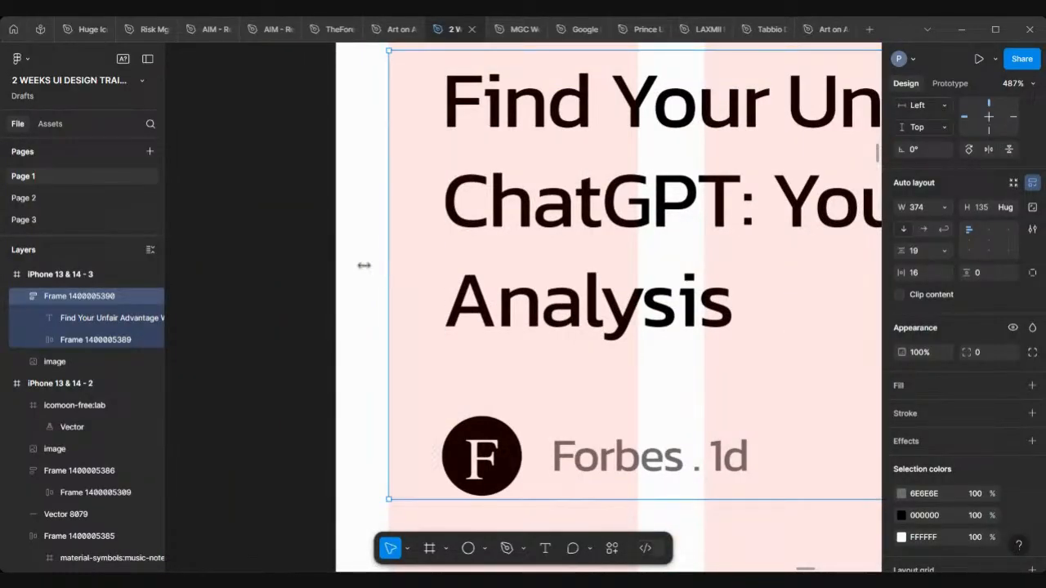
left_click_drag(364, 266, 336, 265)
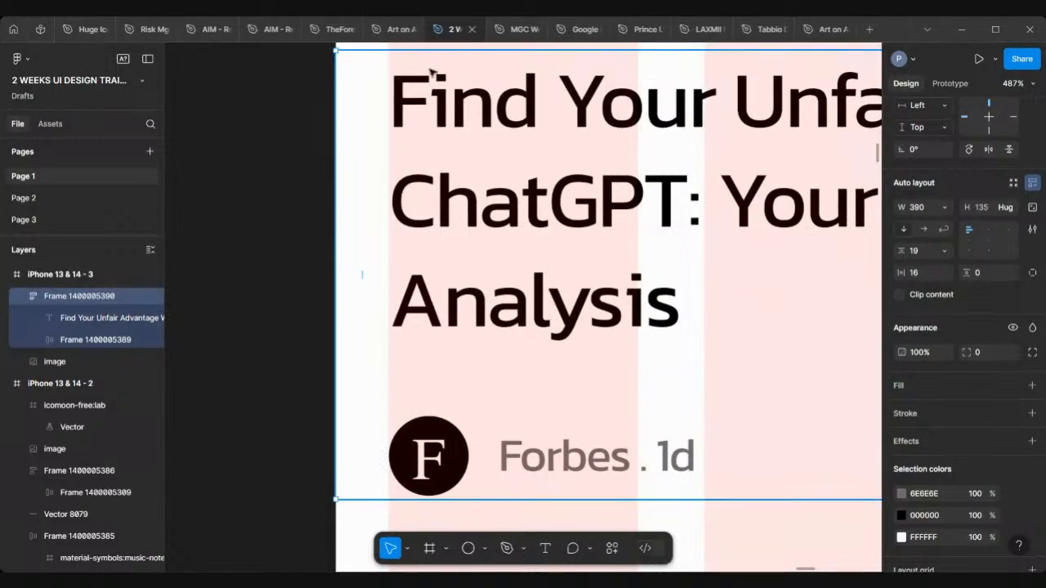
Step: Move the headline and byline frame up to 22 below the image and combine both in a vertical auto layout frame
scroll(409, 453, "down", 10)
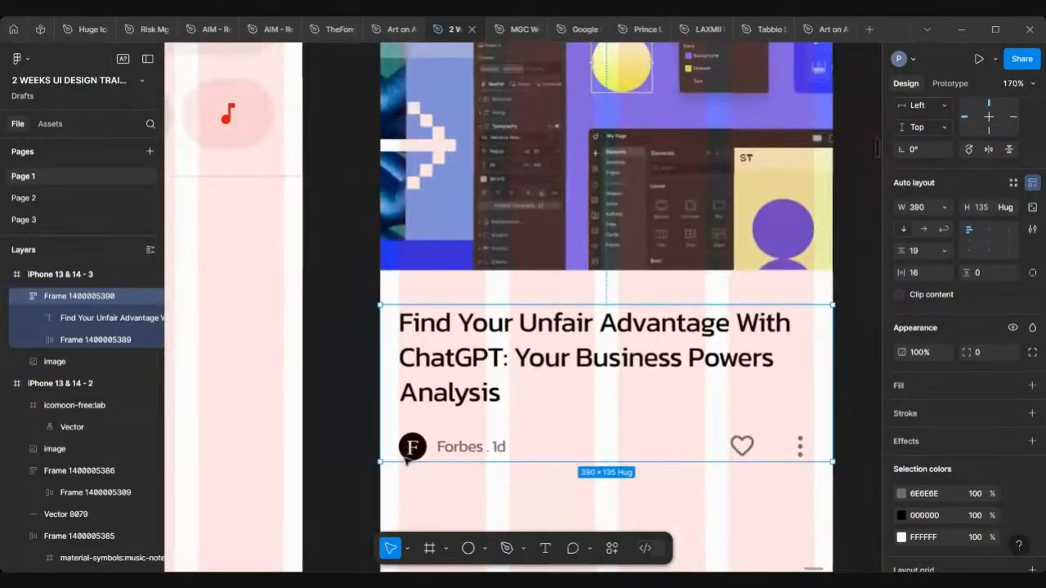
scroll(406, 462, "down", 1)
scroll(406, 462, "right", 1)
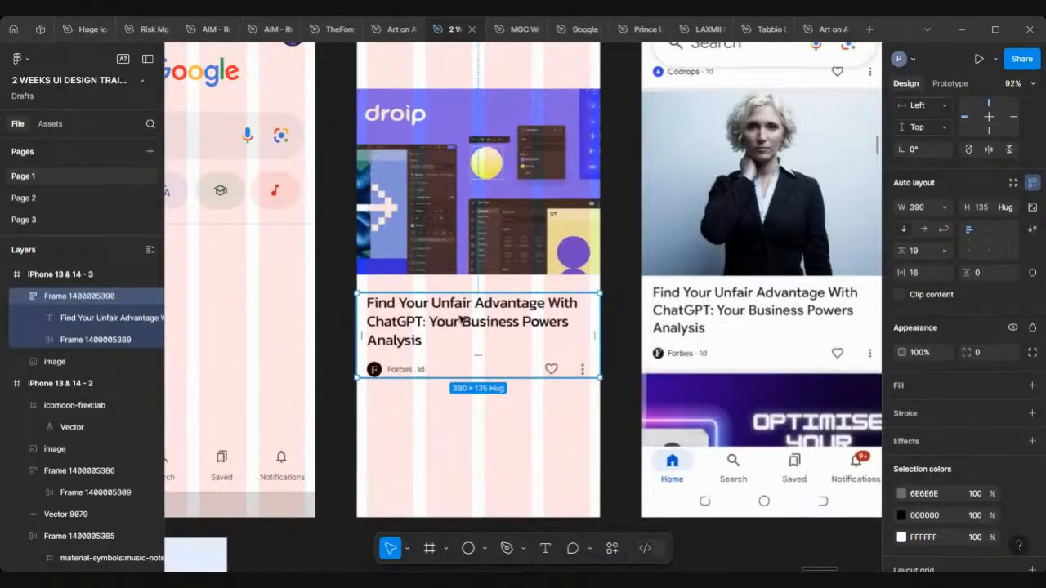
key("shift+Up")
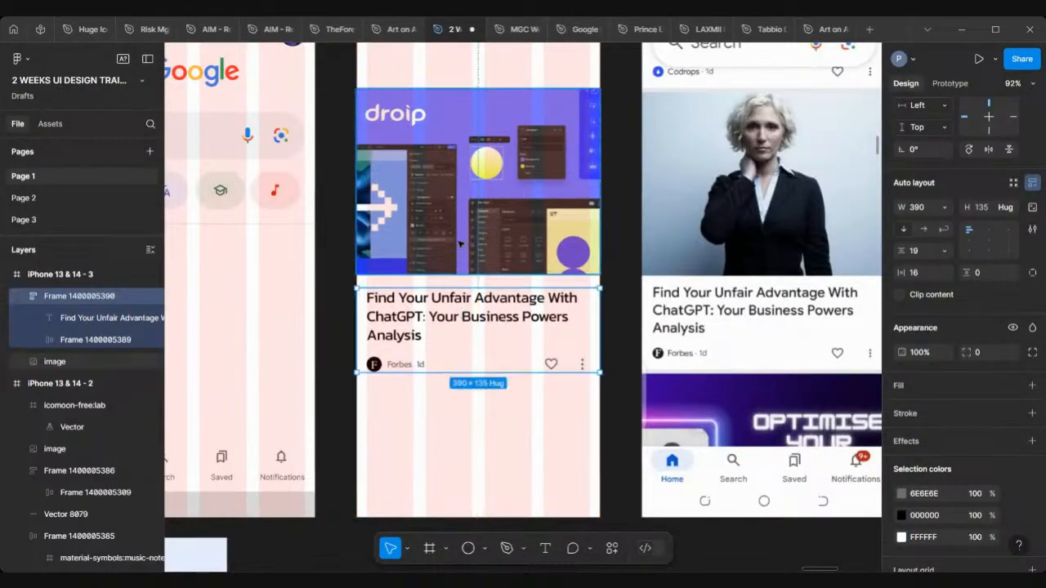
left_click(460, 244, "shift")
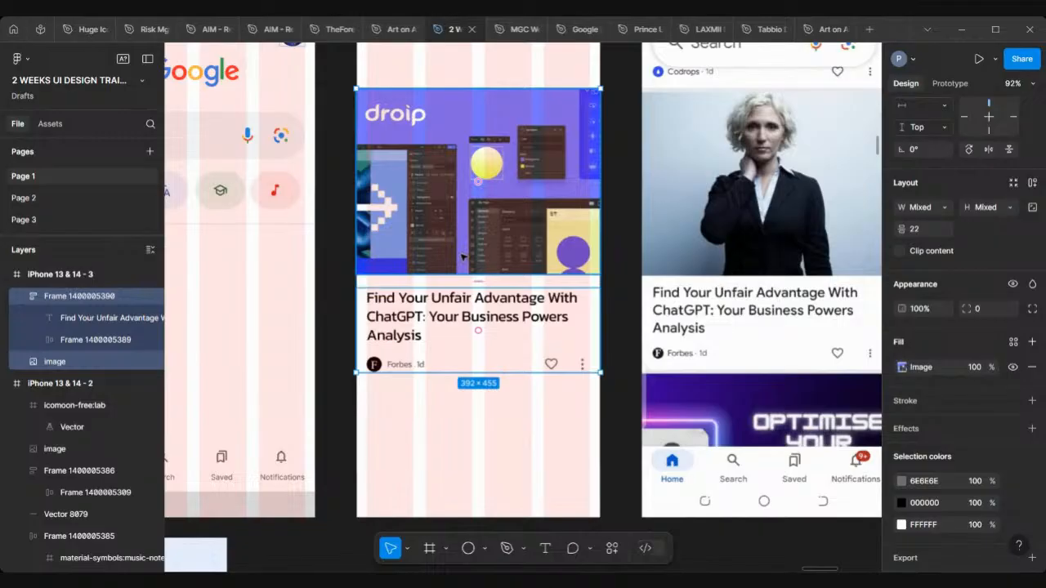
key("shift+a")
scroll(462, 257, "down", 5)
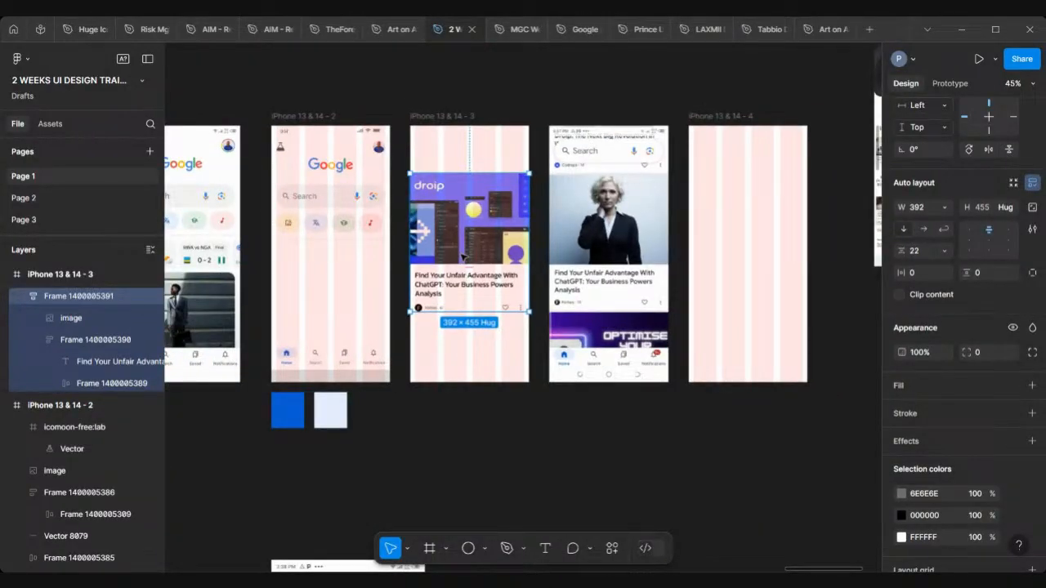
scroll(396, 270, "down", 3)
scroll(396, 270, "left", 2)
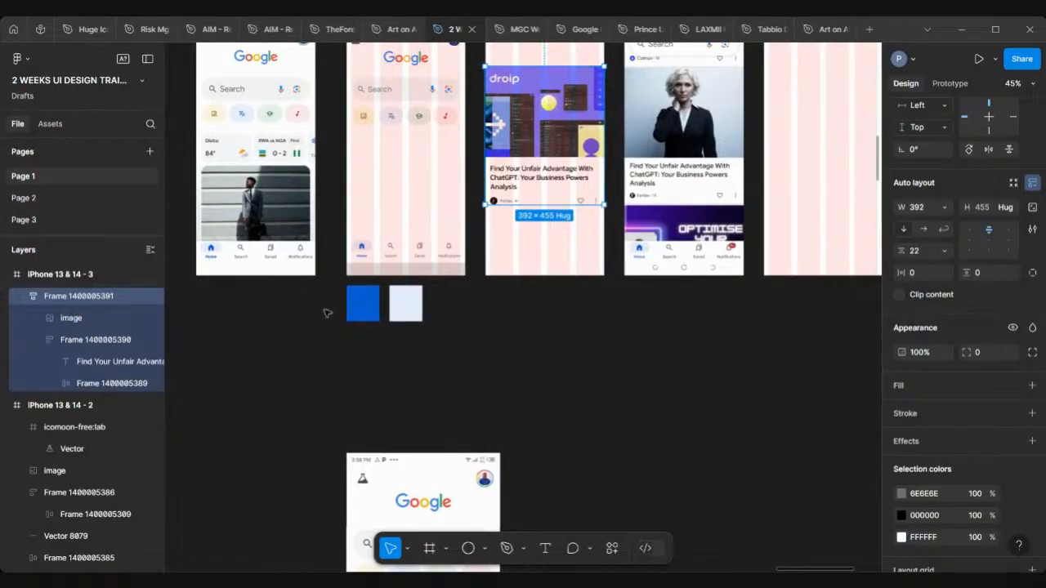
scroll(372, 144, "up", 2)
scroll(372, 144, "up", 1)
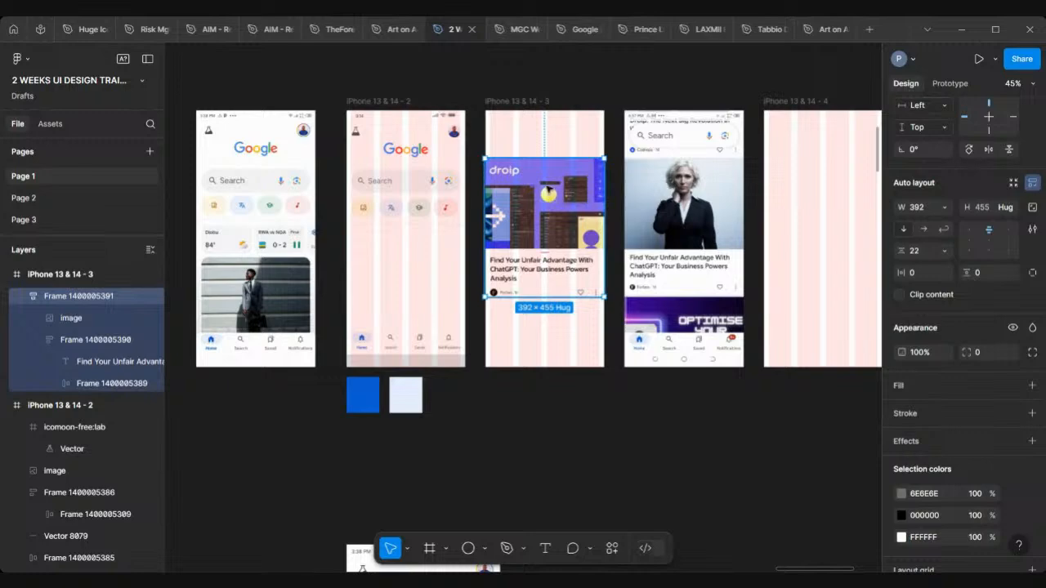
Step: Set the width of the droip image inside the article card to 390, matching the iPhone 13 & 14 - 3 frame
scroll(547, 190, "up", 3)
scroll(547, 190, "up", 3)
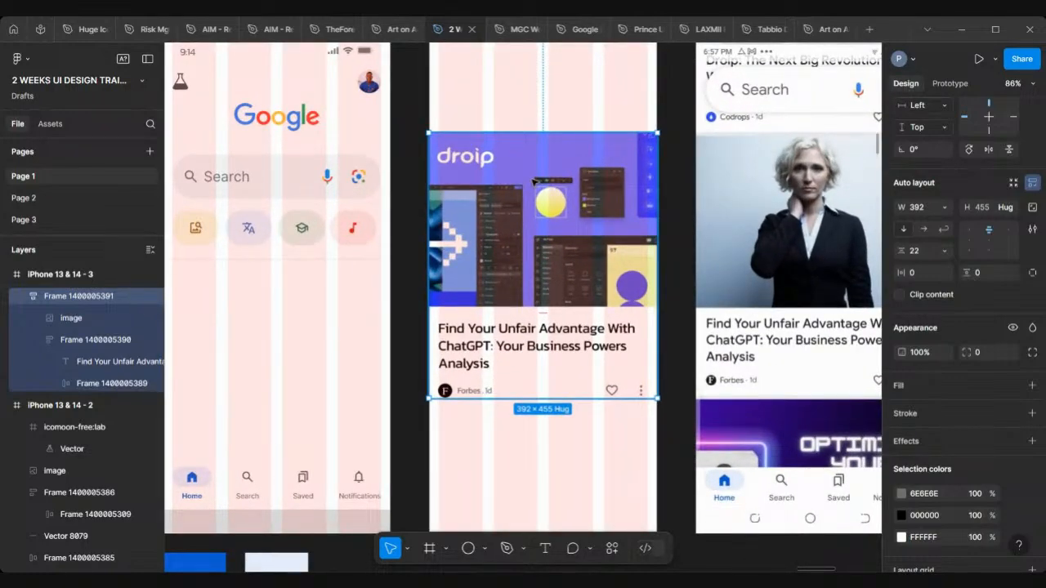
scroll(536, 181, "up", 5)
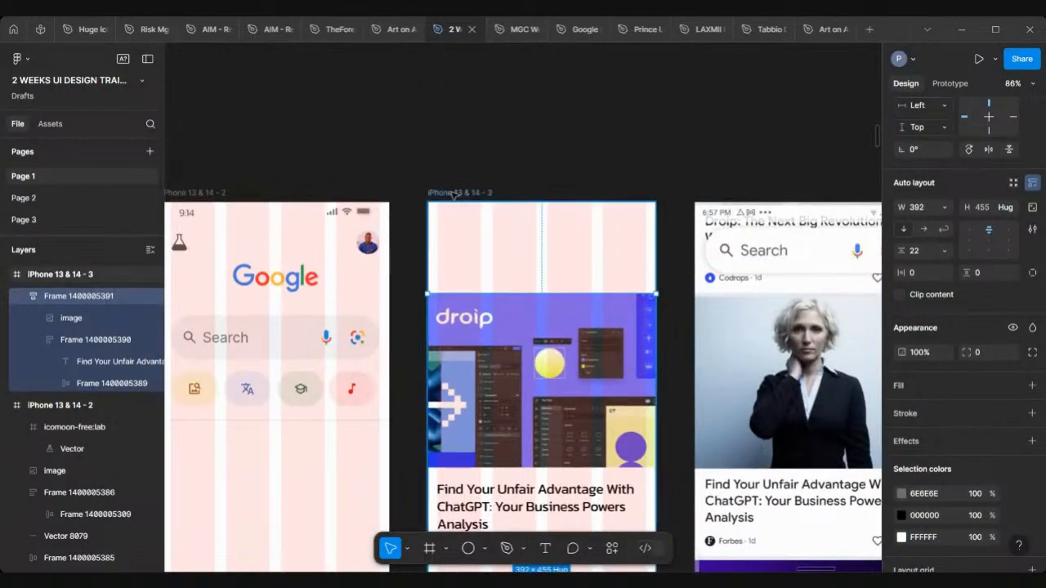
left_click(453, 194)
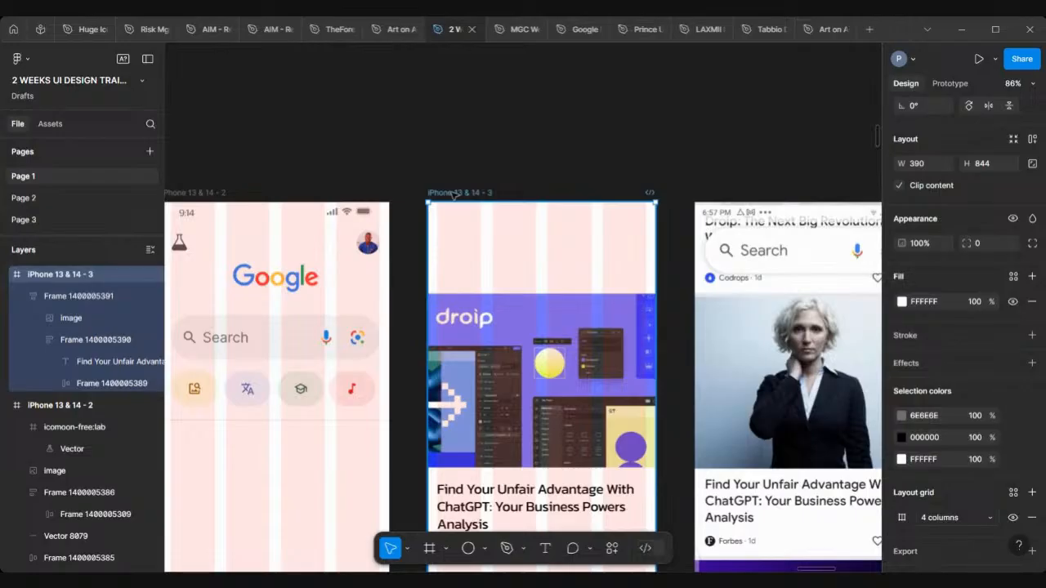
left_click(452, 338)
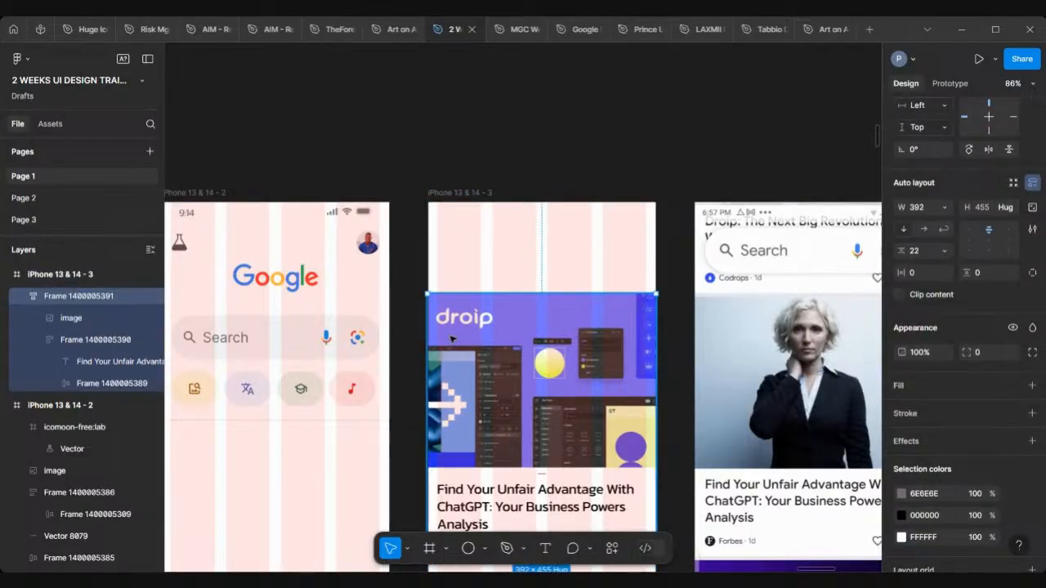
left_click(451, 338)
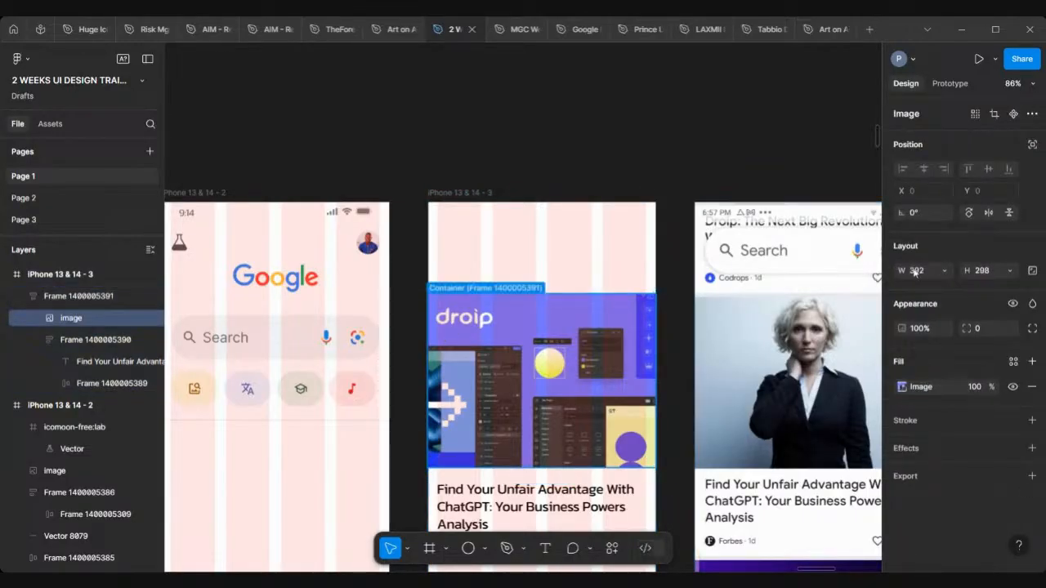
left_click(927, 273)
type("390")
key("Return")
scroll(675, 304, "down", 3)
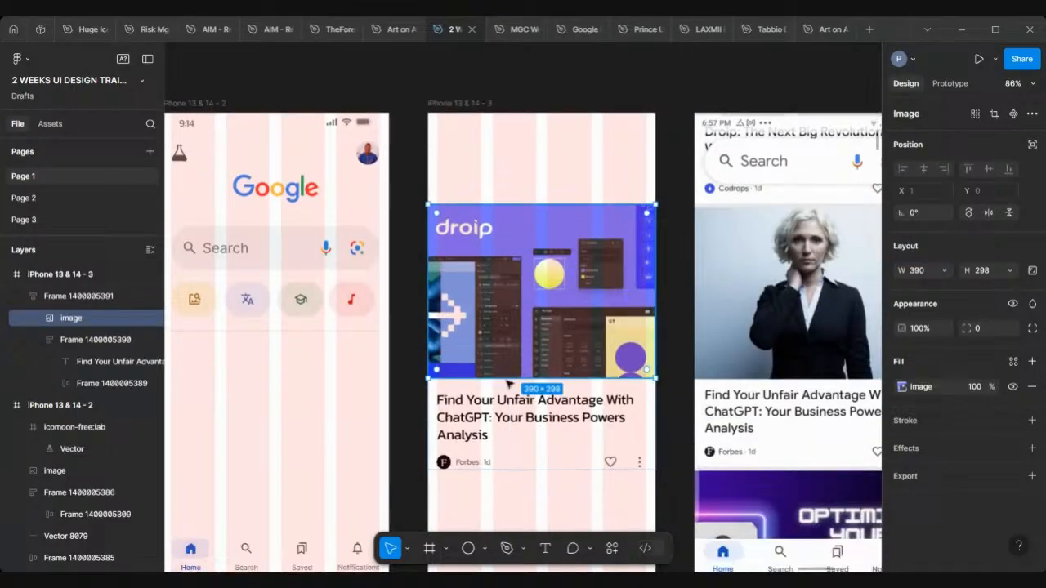
Step: Set the width of the headline and byline frame inside the article card to 390
left_click(423, 399)
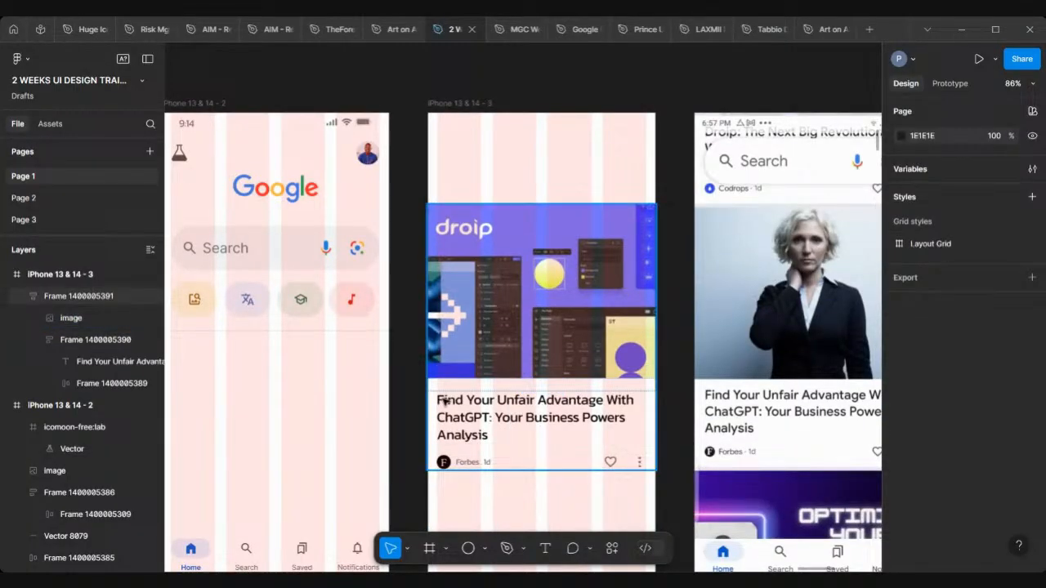
left_click(444, 402)
left_click(460, 407)
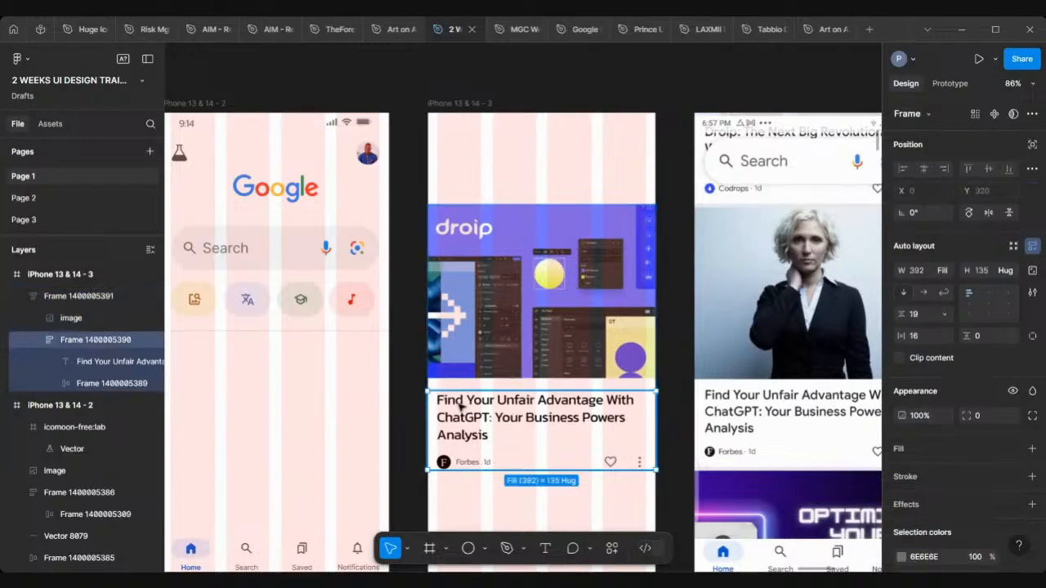
left_click(920, 271)
type("390")
key("Return")
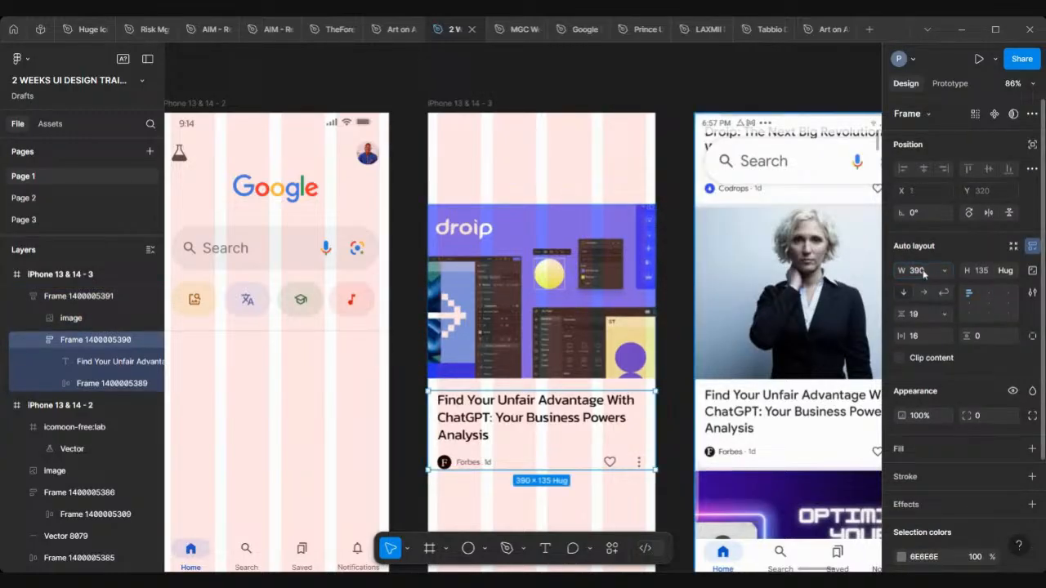
left_click(564, 230)
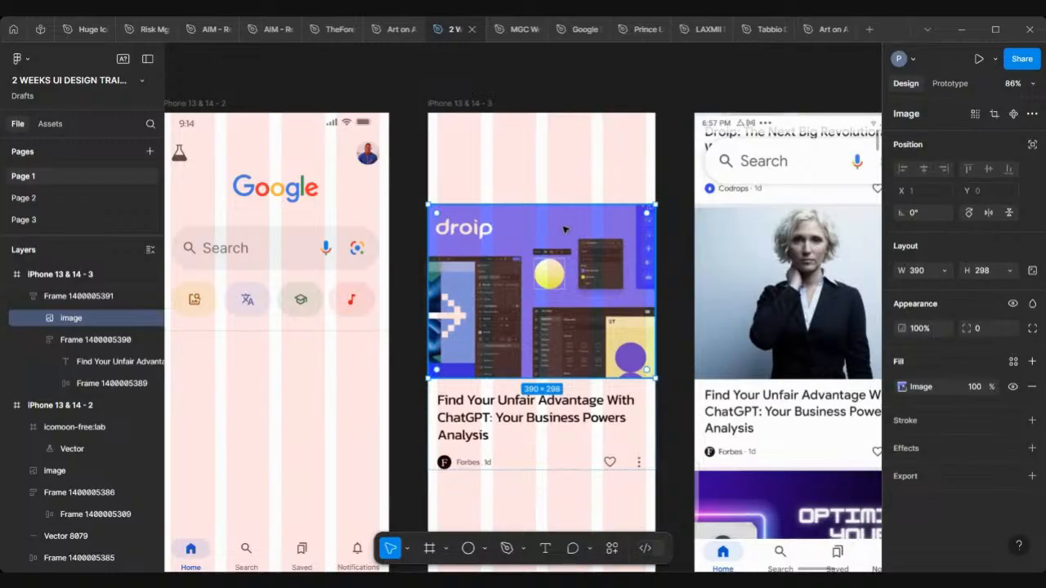
left_click(524, 138)
Step: Duplicate the iPhone 13 & 14 - 2 frame and place the copy below the row of screens, at about X 3252, Y -207
scroll(525, 138, "down", 4)
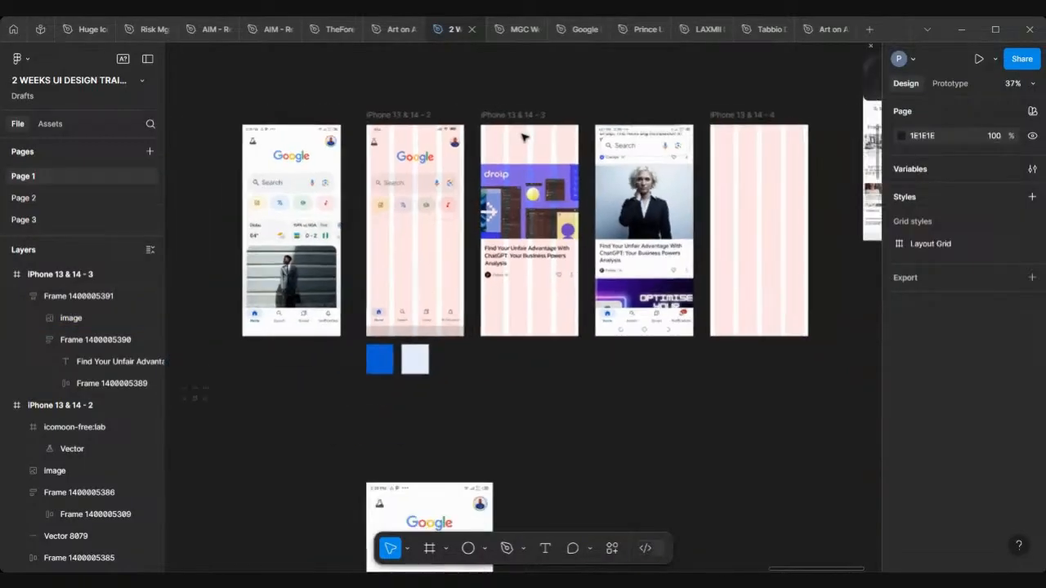
scroll(525, 138, "down", 2)
scroll(525, 138, "up", 1)
scroll(525, 138, "right", 1)
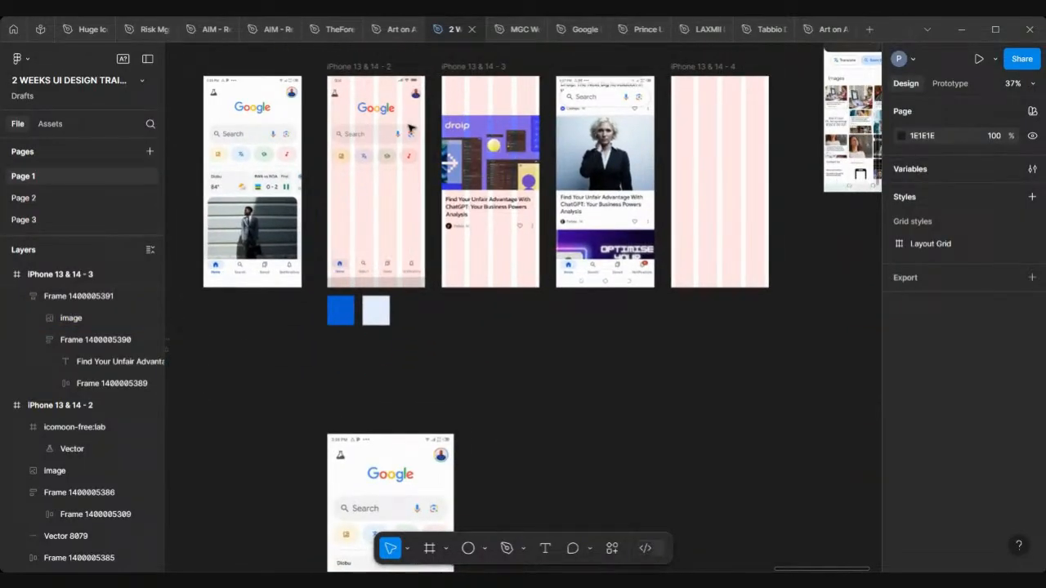
left_click(357, 67)
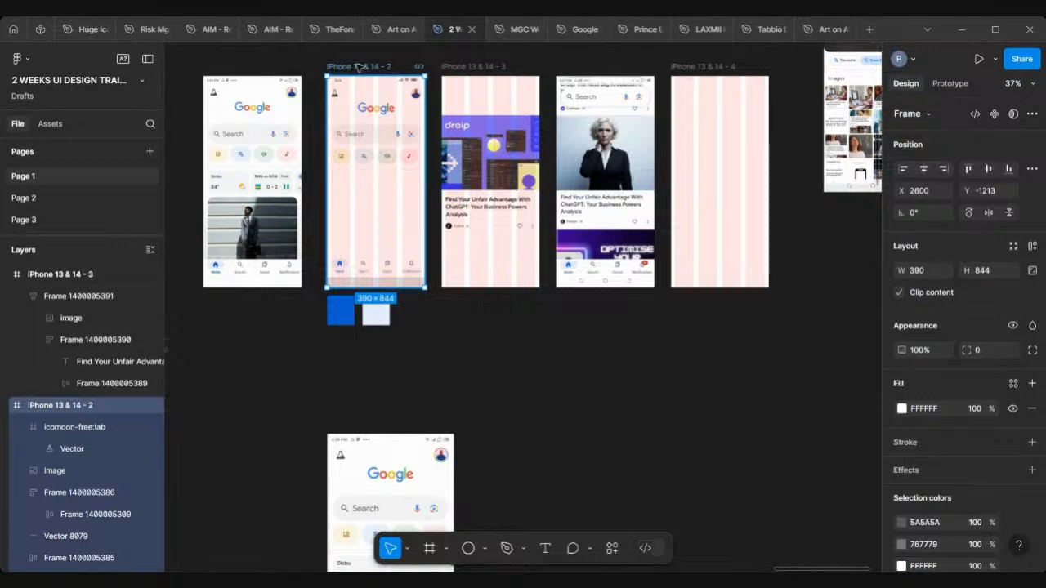
mouse_move(527, 324)
left_mouse_down()
mouse_move(532, 335)
mouse_move(521, 321)
left_mouse_up()
scroll(521, 322, "down", 4)
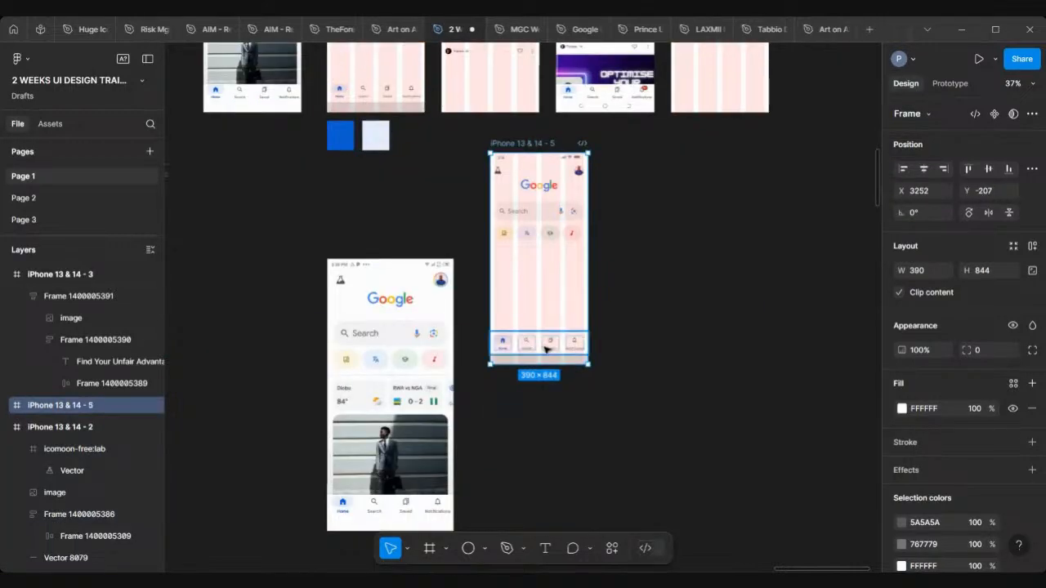
scroll(537, 335, "up", 3)
scroll(545, 350, "up", 4)
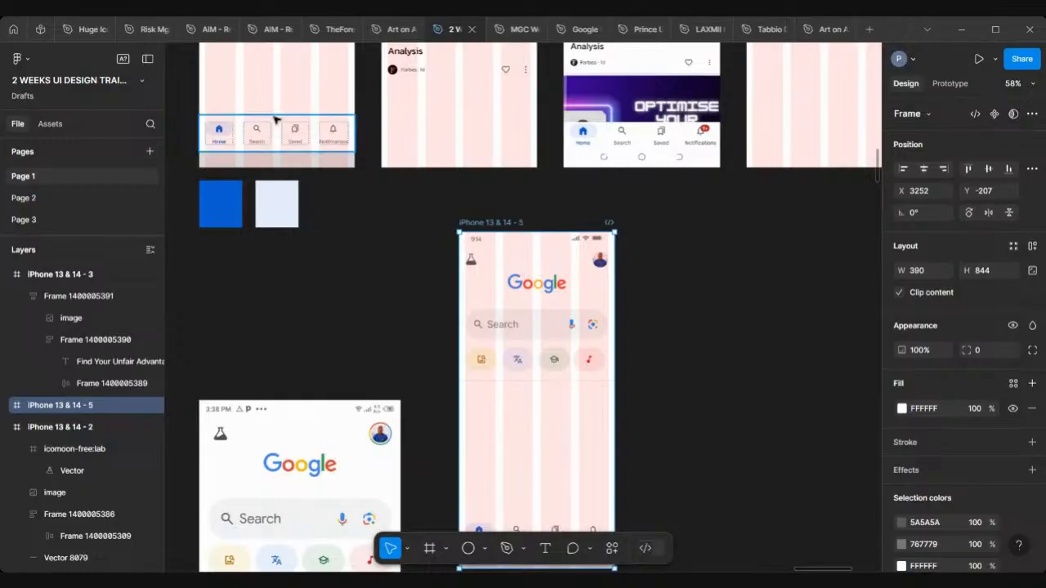
Step: Delete the navigation bar and the grey rectangle below it from the iPhone 13 & 14 - 5 frame
scroll(301, 143, "down", 4)
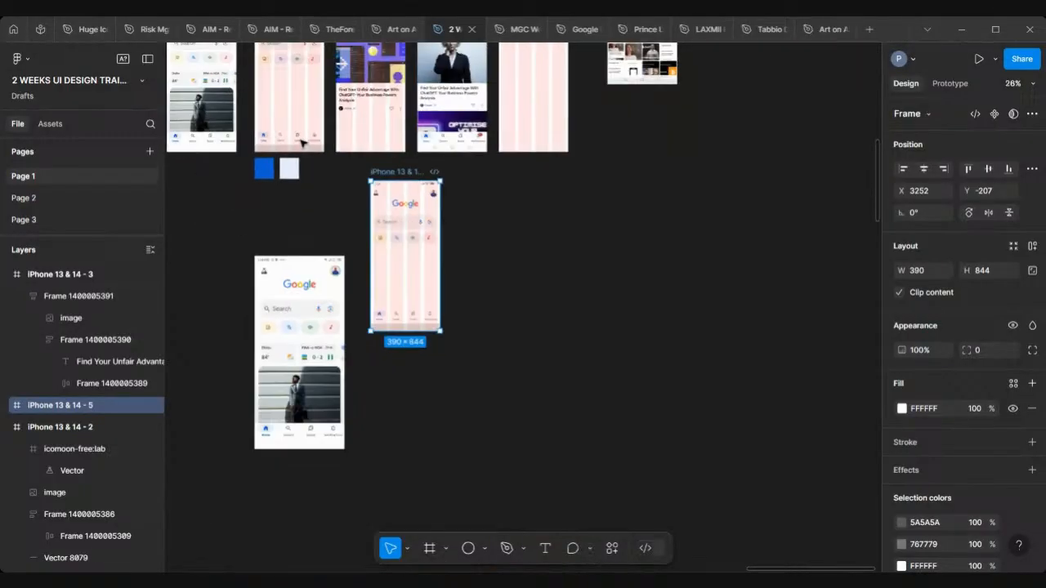
scroll(411, 303, "up", 2)
scroll(411, 302, "up", 2)
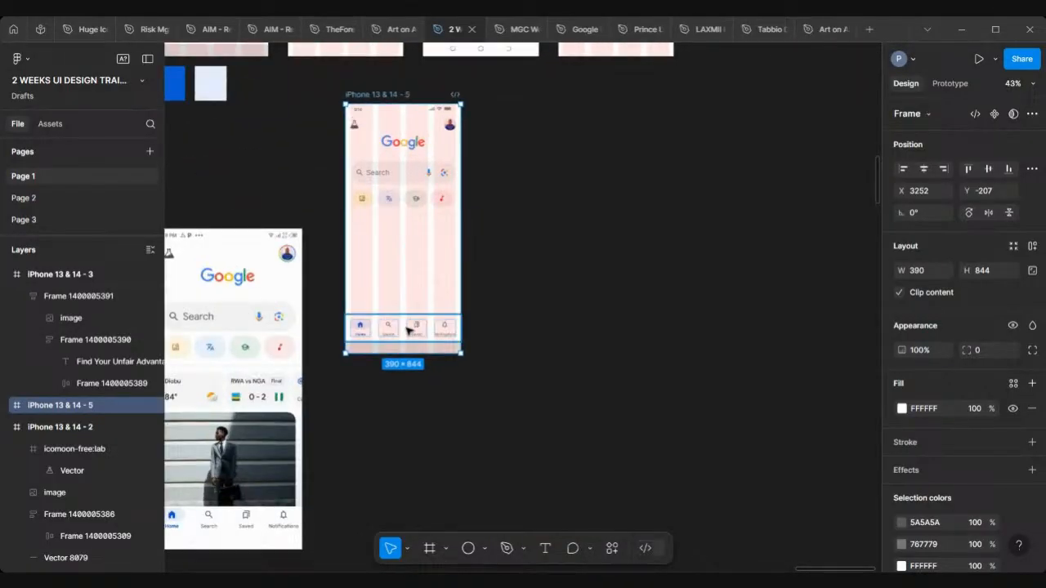
left_click(406, 330)
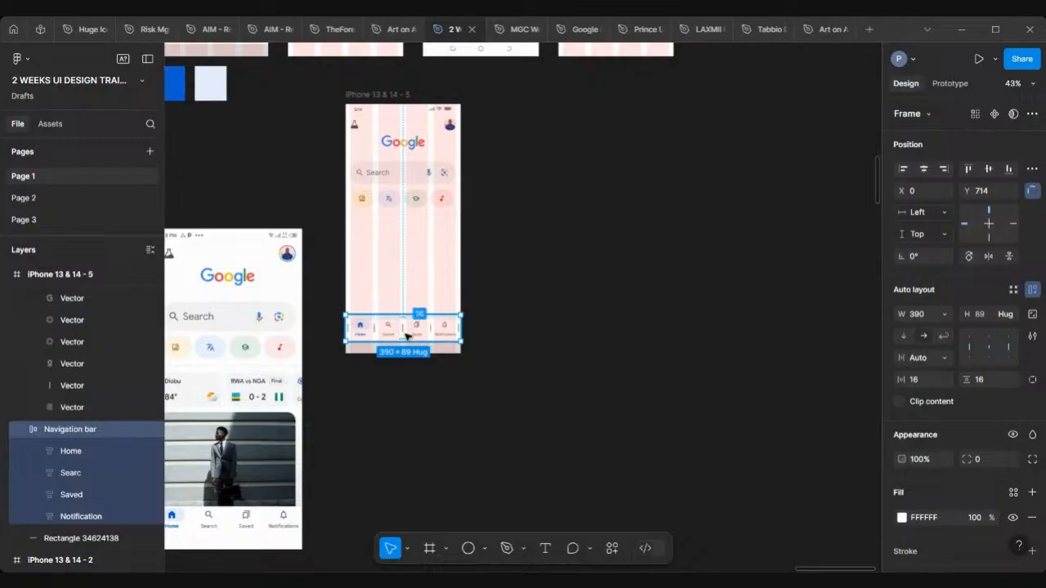
key("Delete")
left_click(431, 344)
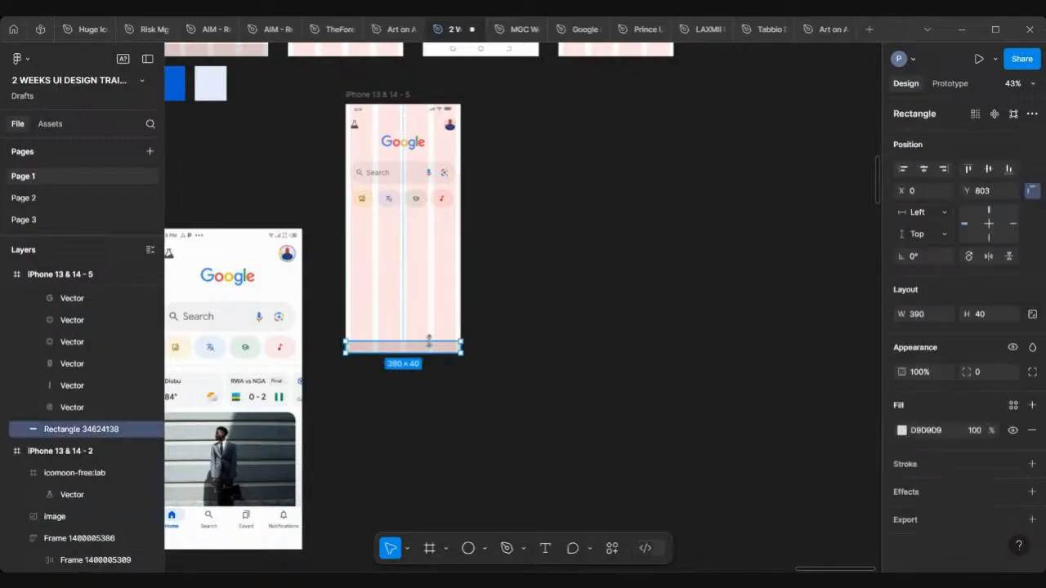
key("Delete")
Step: Move the droip article card from iPhone 13 & 14 - 3 into iPhone 13 & 14 - 5 below the shortcut icons, centred horizontally
scroll(432, 343, "left", 4)
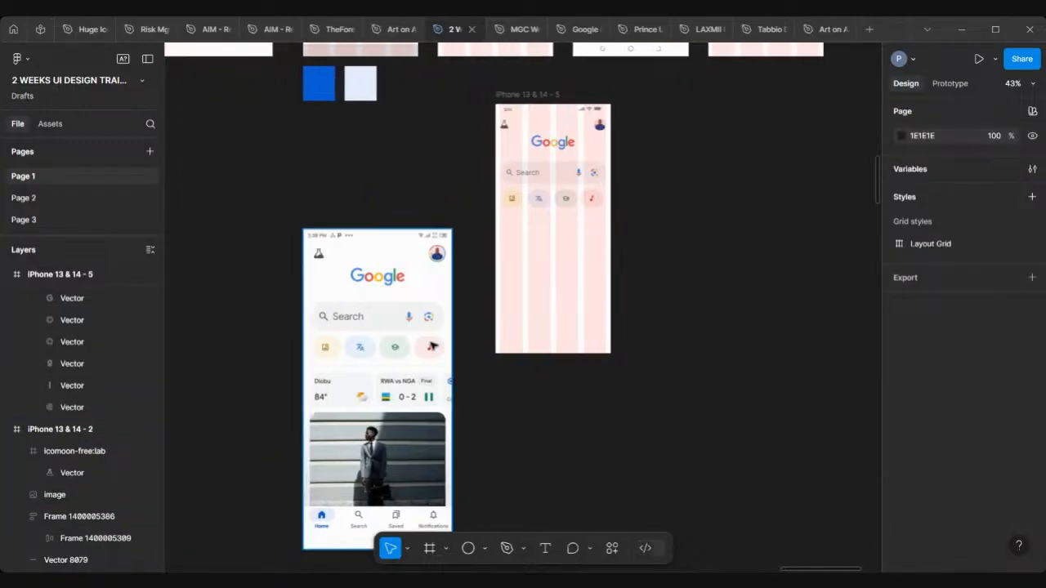
scroll(434, 346, "up", 4)
scroll(433, 346, "up", 3)
scroll(434, 346, "down", 3)
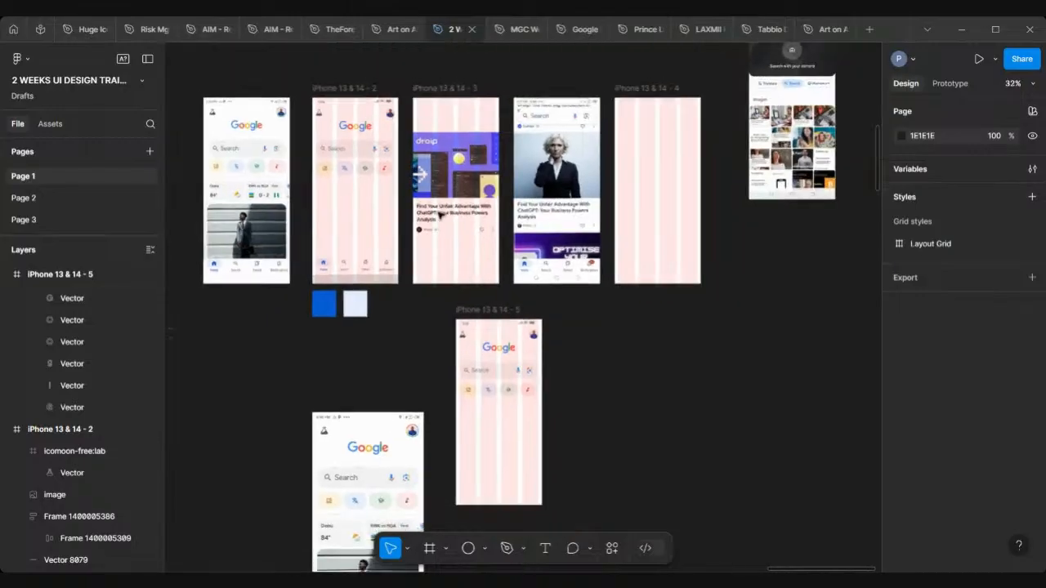
left_click(448, 188)
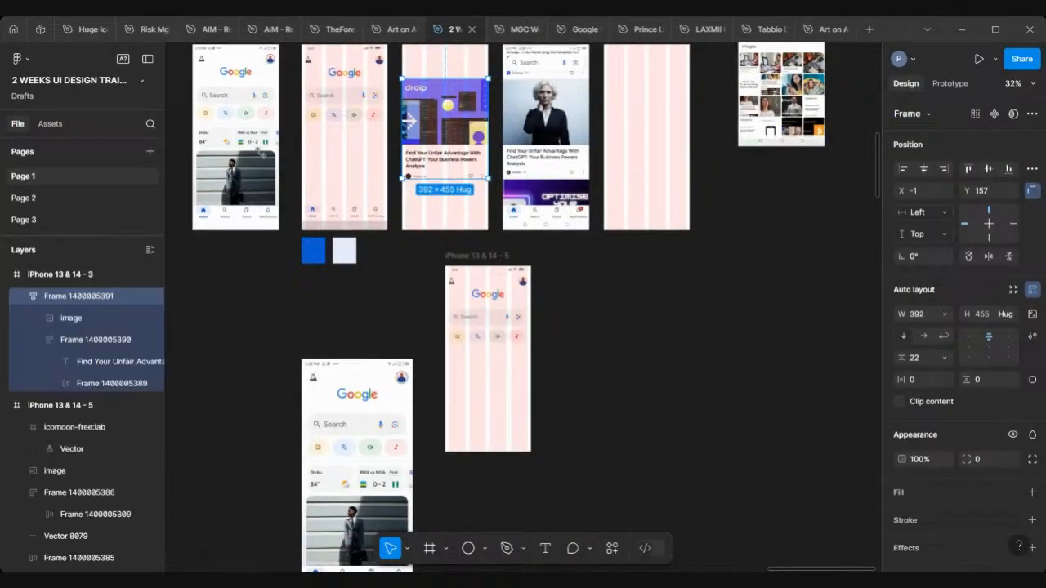
scroll(448, 188, "up", 5)
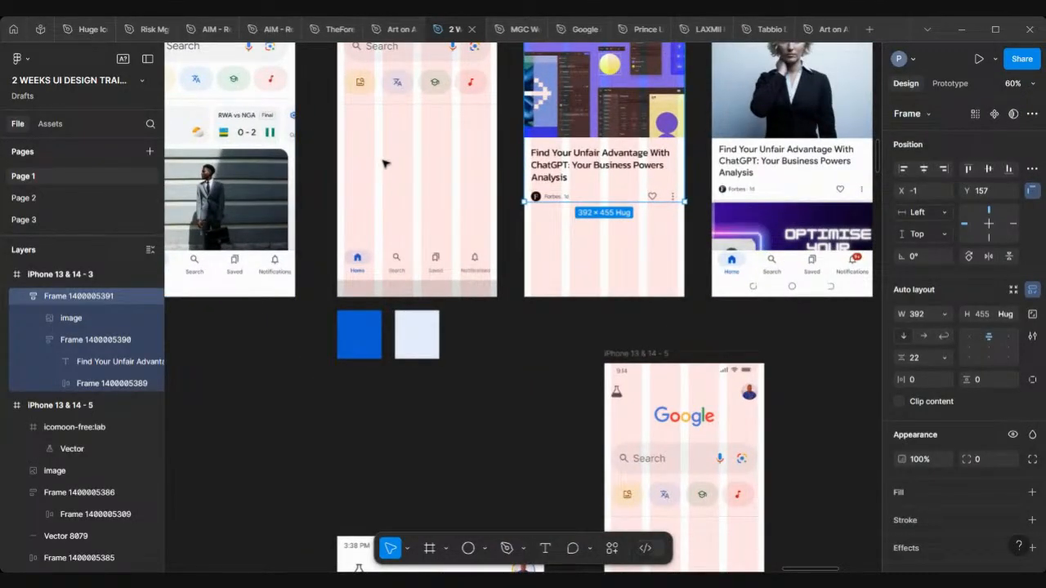
scroll(465, 110, "down", 3)
left_click_drag(465, 110, 520, 447)
scroll(520, 447, "up", 5)
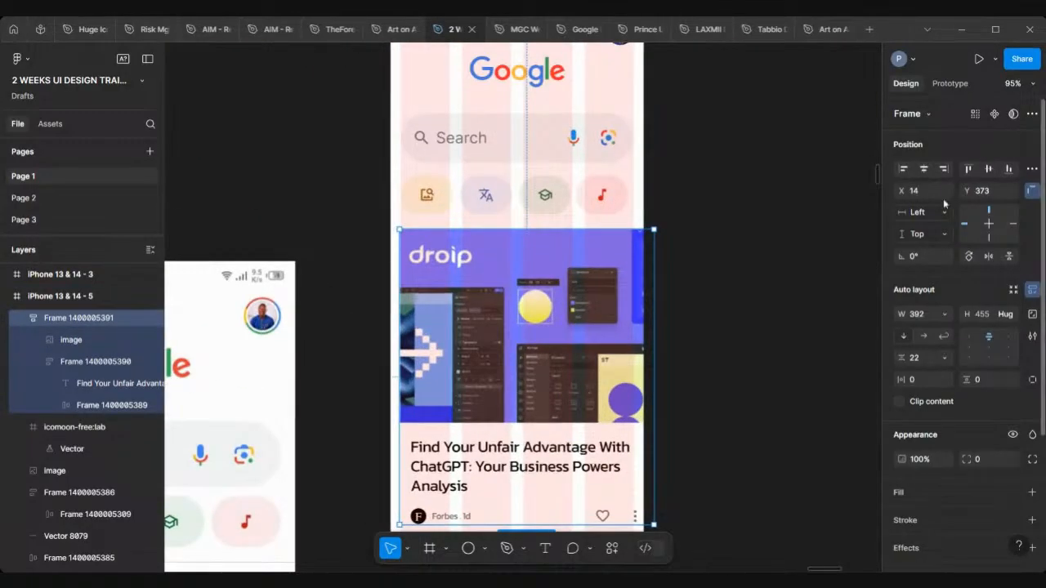
left_click(924, 169)
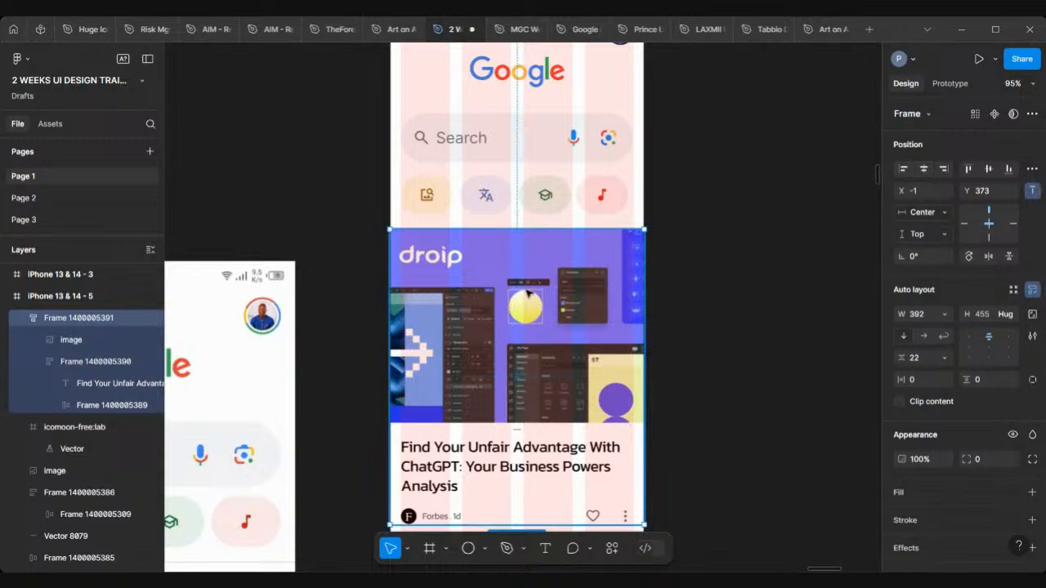
Step: Nudge the article card down to Y 383 and set its width to hug contents
scroll(527, 292, "up", 3)
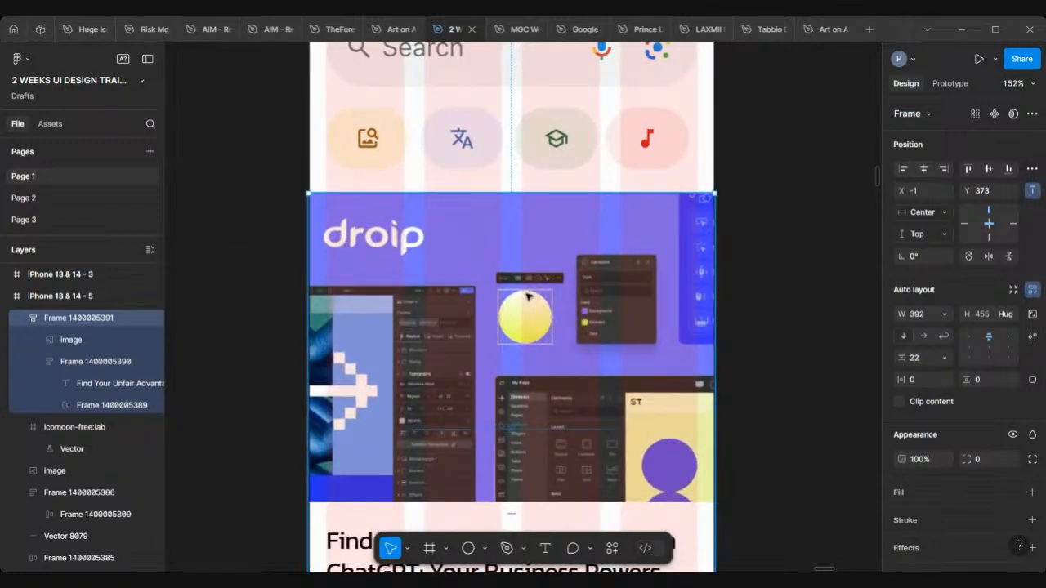
key("shift+Down")
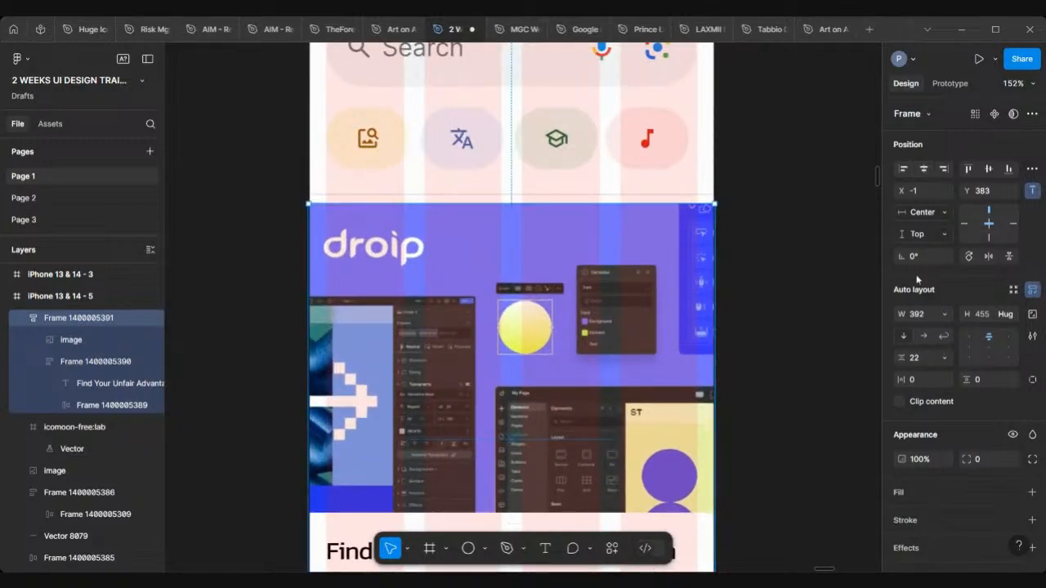
left_click(944, 314)
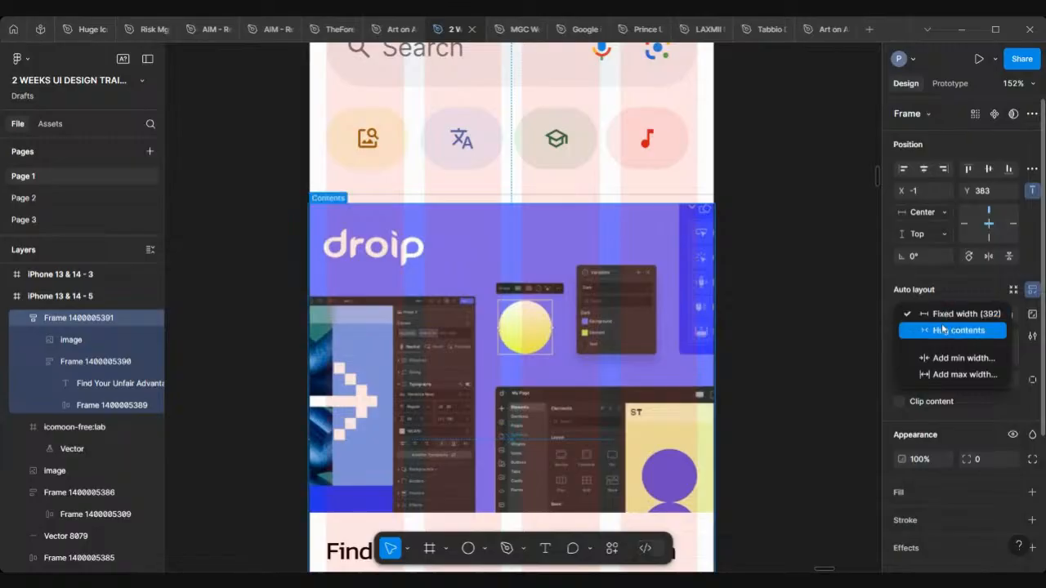
left_click(945, 330)
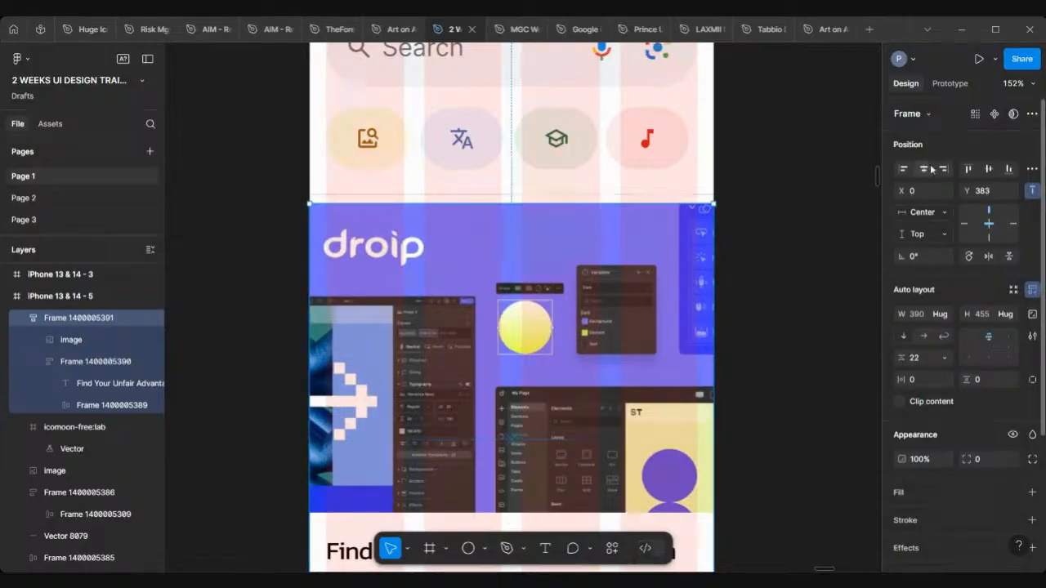
Step: Move the article card further down in the iPhone 13 & 14 - 5 frame to Y 414, keeping X at 0
scroll(472, 283, "down", 5)
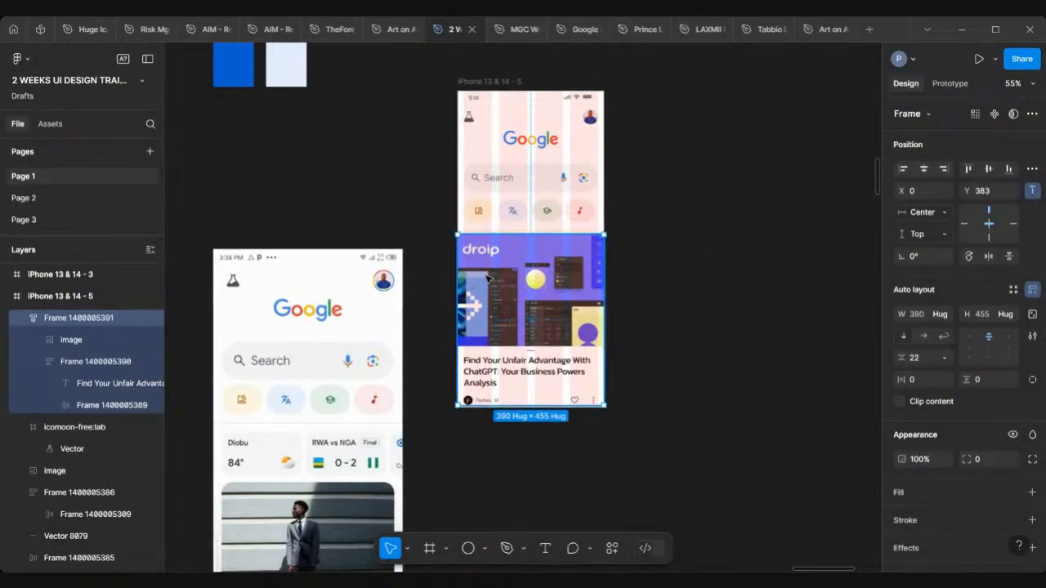
left_click_drag(489, 284, 488, 289)
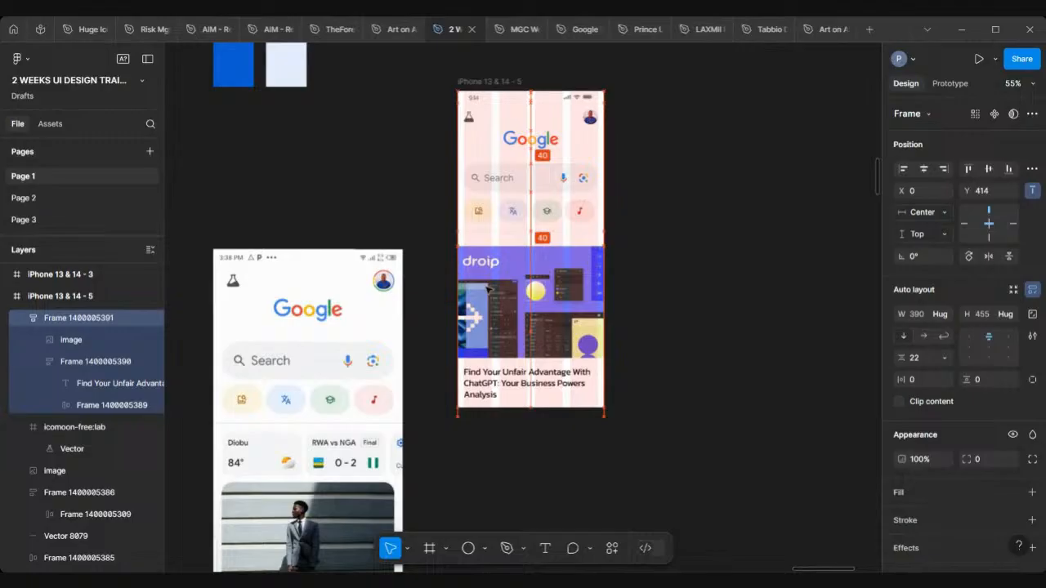
key("Down")
key("Up")
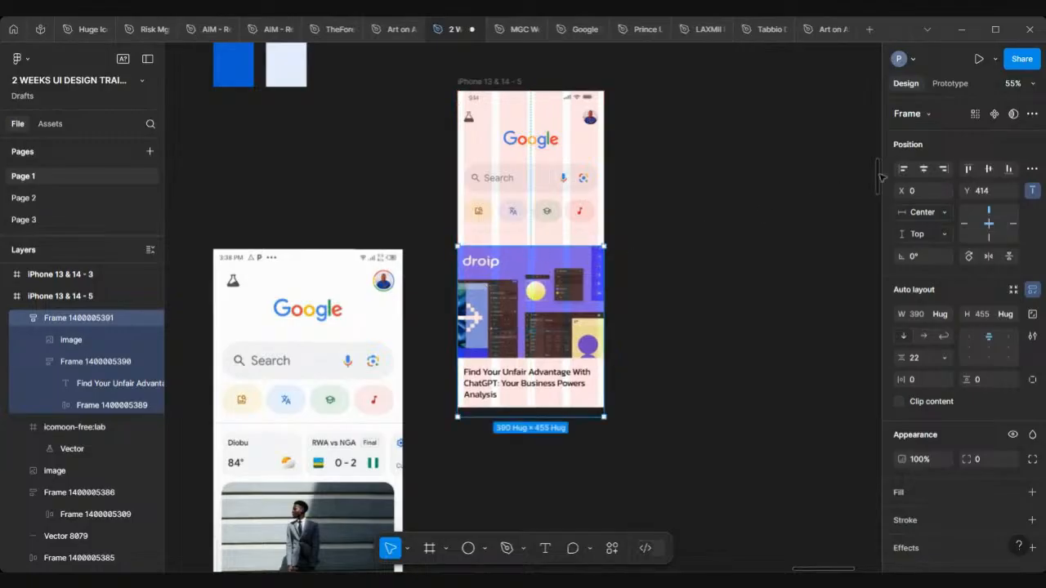
Step: Examine the weather and match score cards above the photo in the Google reference screenshot and compare them with the rebuilt frames
scroll(430, 208, "up", 5)
scroll(431, 208, "left", 5)
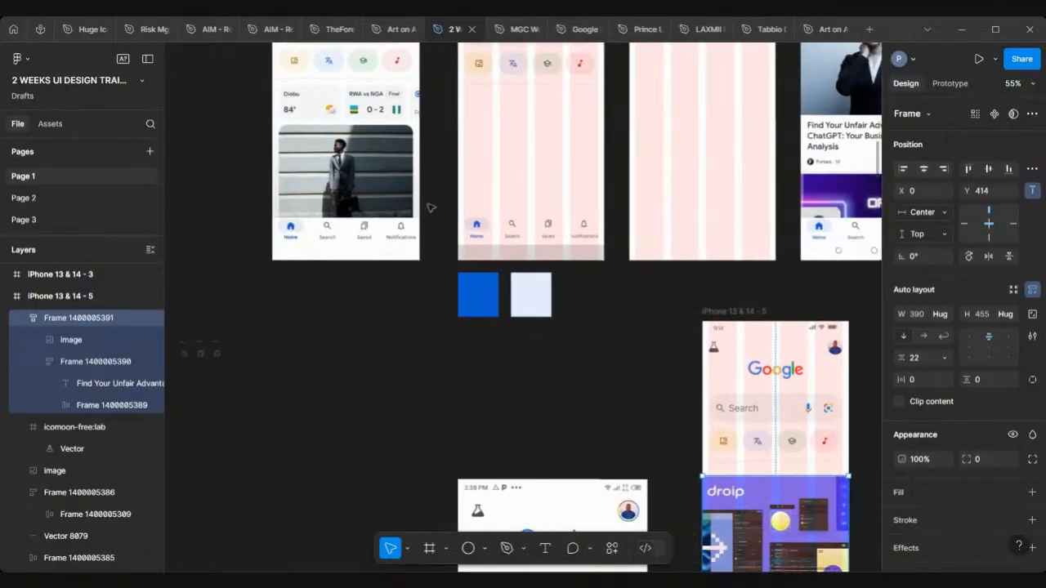
scroll(302, 95, "up", 5)
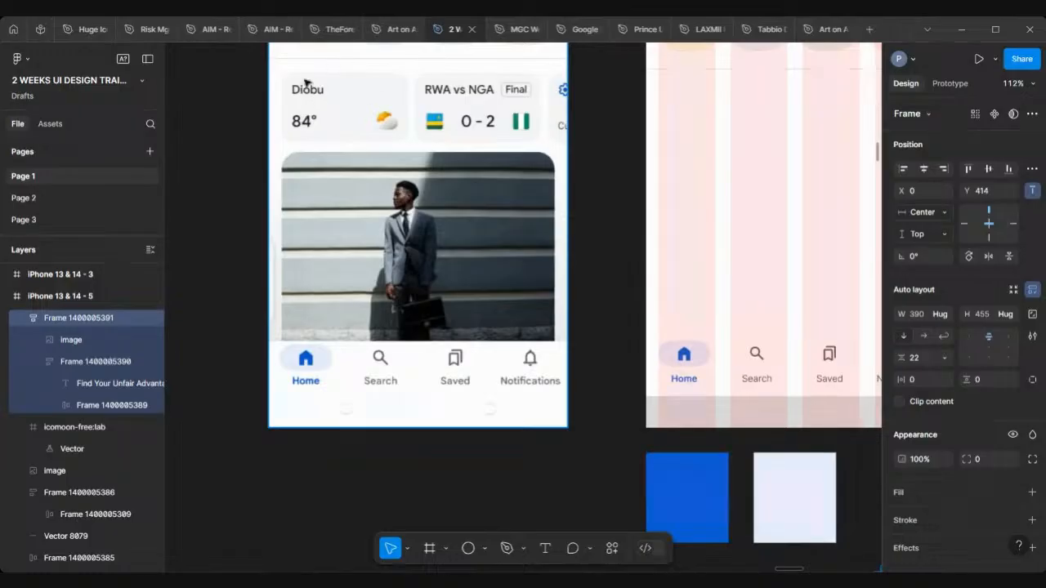
scroll(305, 83, "up", 3)
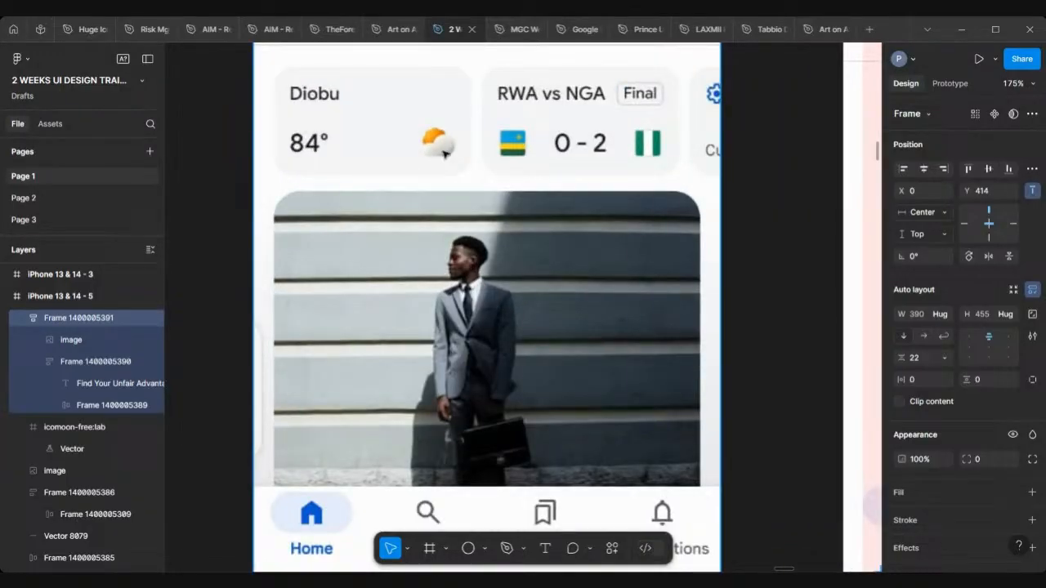
scroll(446, 154, "up", 2)
scroll(446, 154, "right", 2)
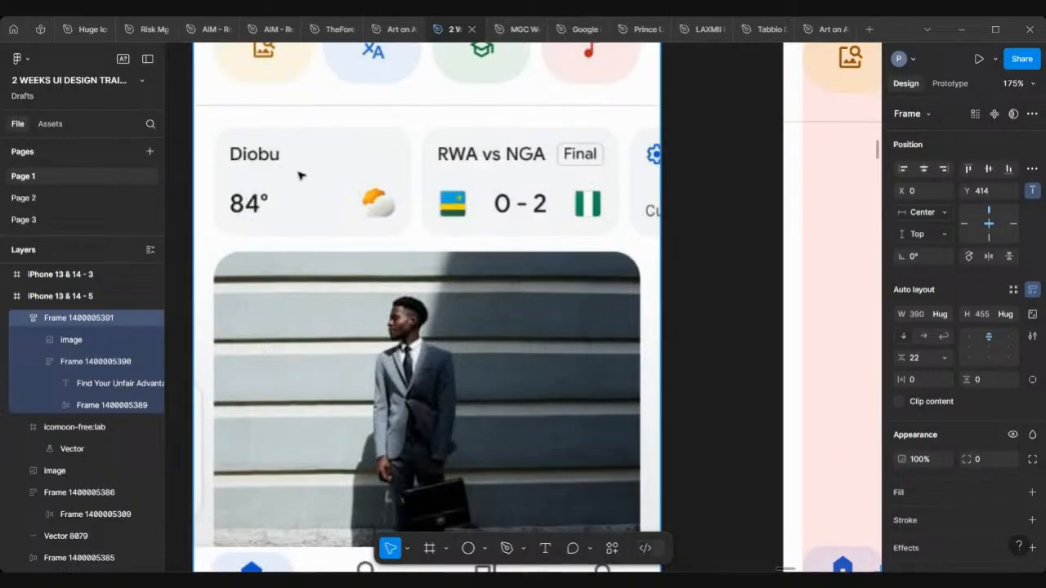
scroll(301, 176, "down", 5)
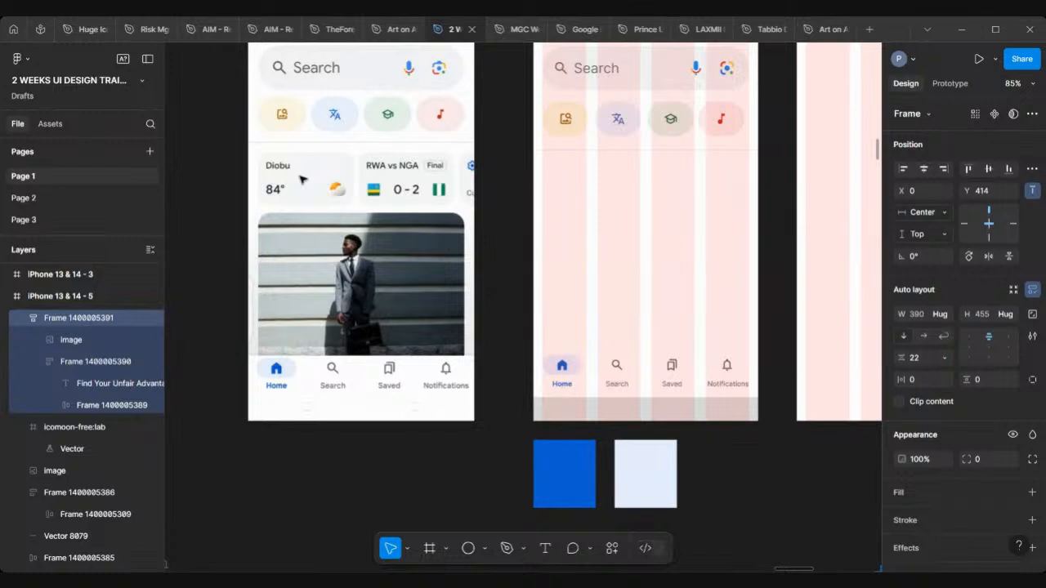
scroll(300, 178, "down", 3)
scroll(300, 178, "right", 4)
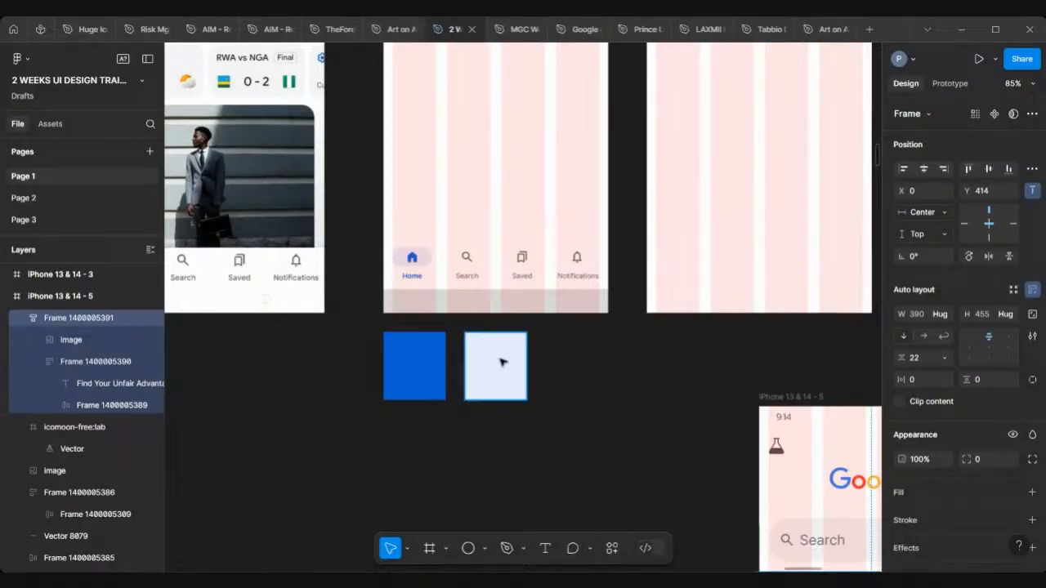
scroll(502, 362, "down", 5)
scroll(458, 270, "down", 5)
scroll(419, 166, "down", 1)
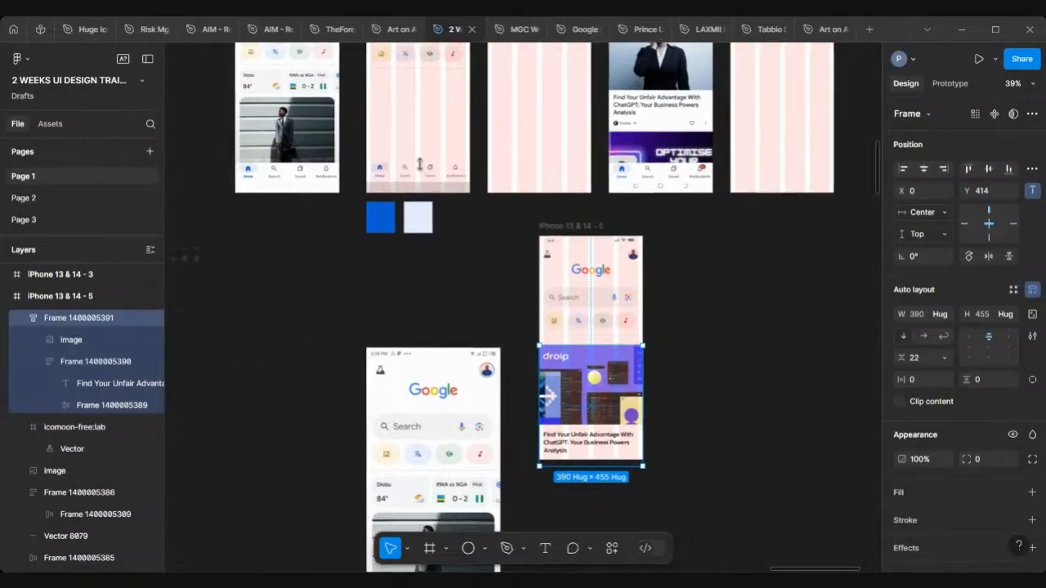
scroll(419, 165, "down", 2)
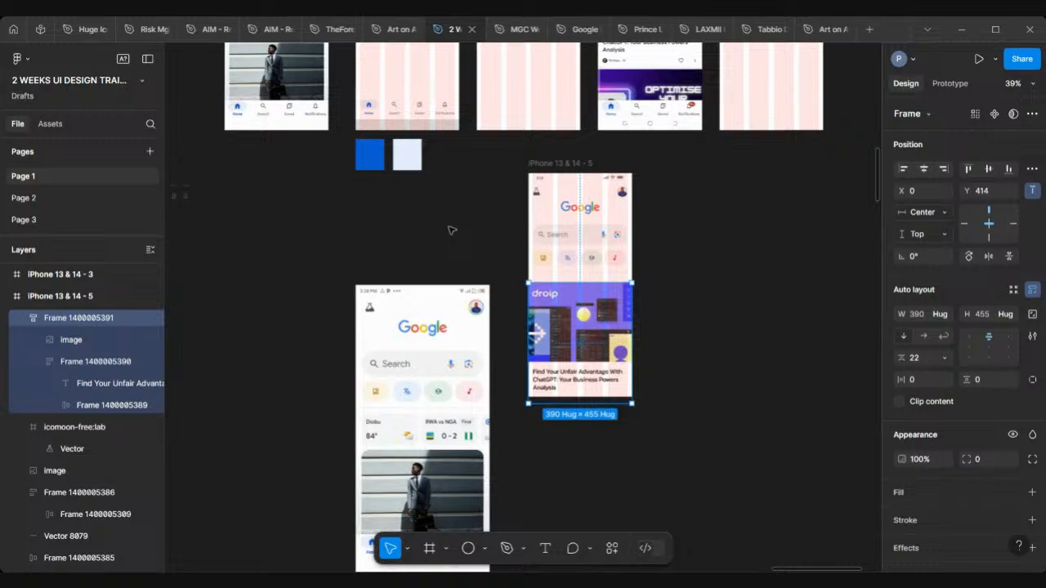
scroll(450, 231, "down", 2)
scroll(451, 230, "right", 2)
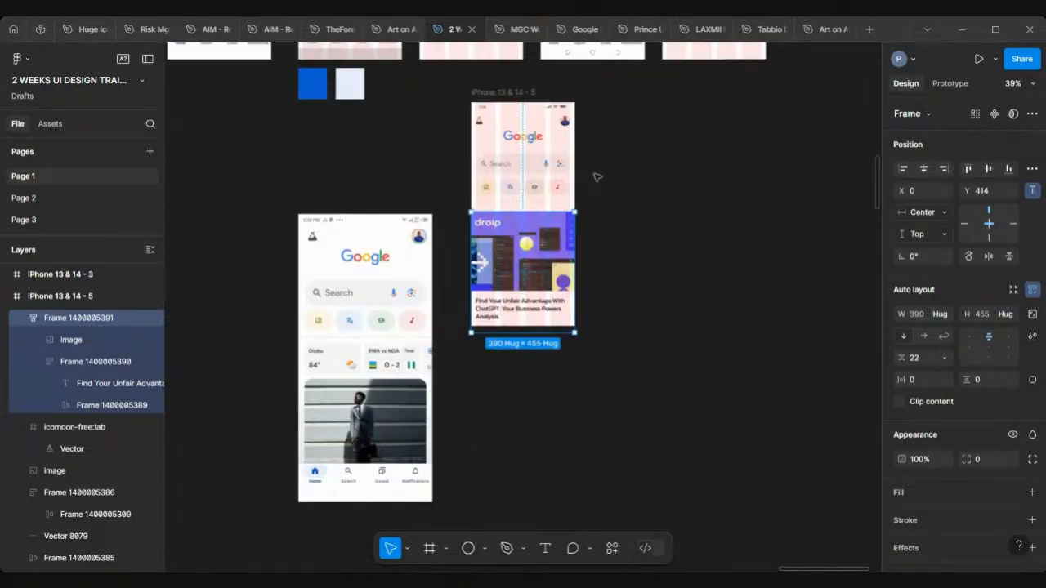
Step: Extend the iPhone 13 & 14 - 5 frame downward to a height of about 3321, keeping its width at 390
left_click(598, 178)
scroll(598, 177, "up", 3)
scroll(598, 177, "up", 2)
scroll(597, 178, "left", 2)
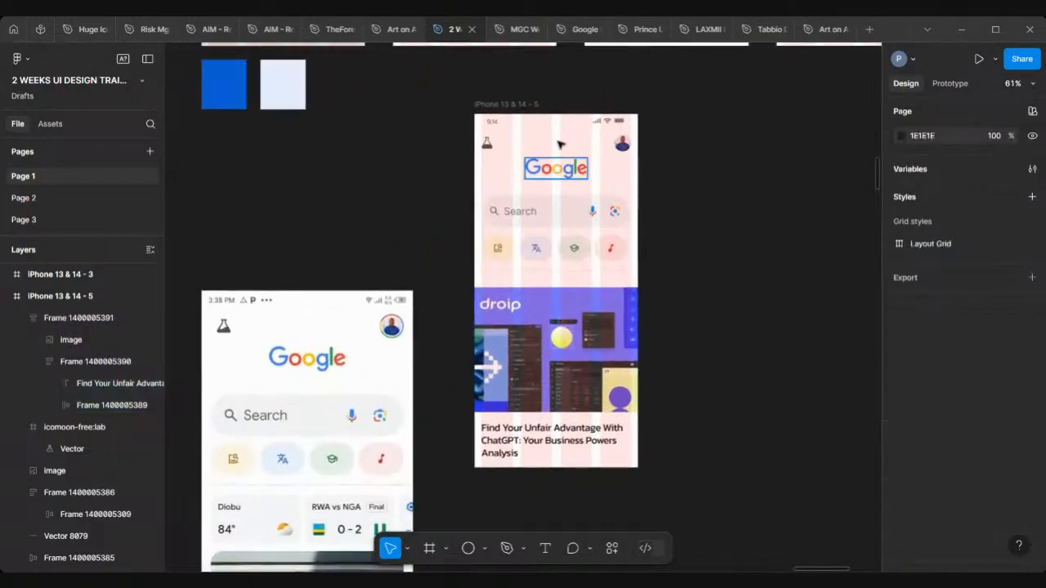
left_click(521, 104)
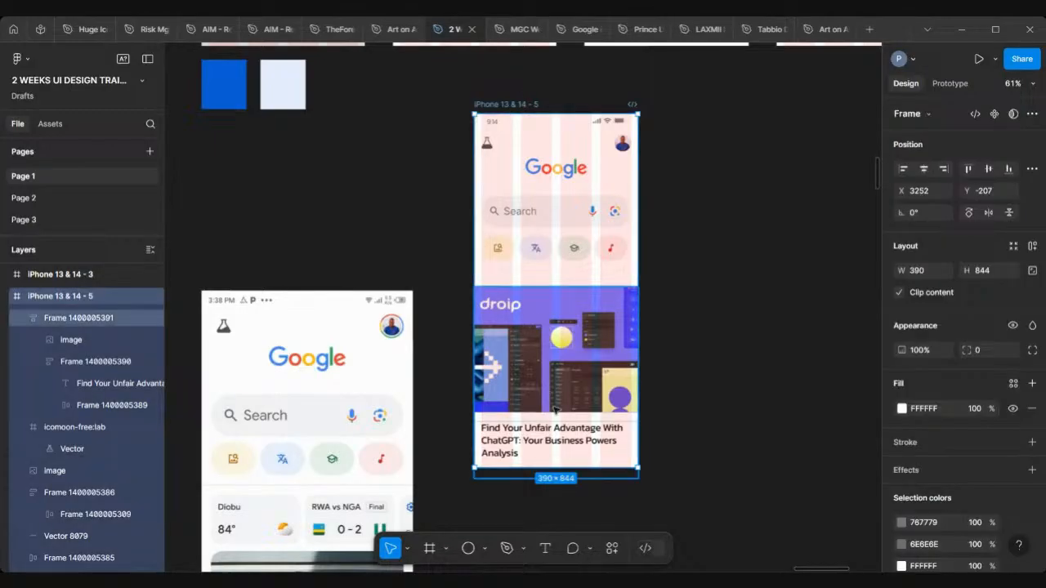
scroll(590, 383, "down", 2)
scroll(590, 382, "down", 2)
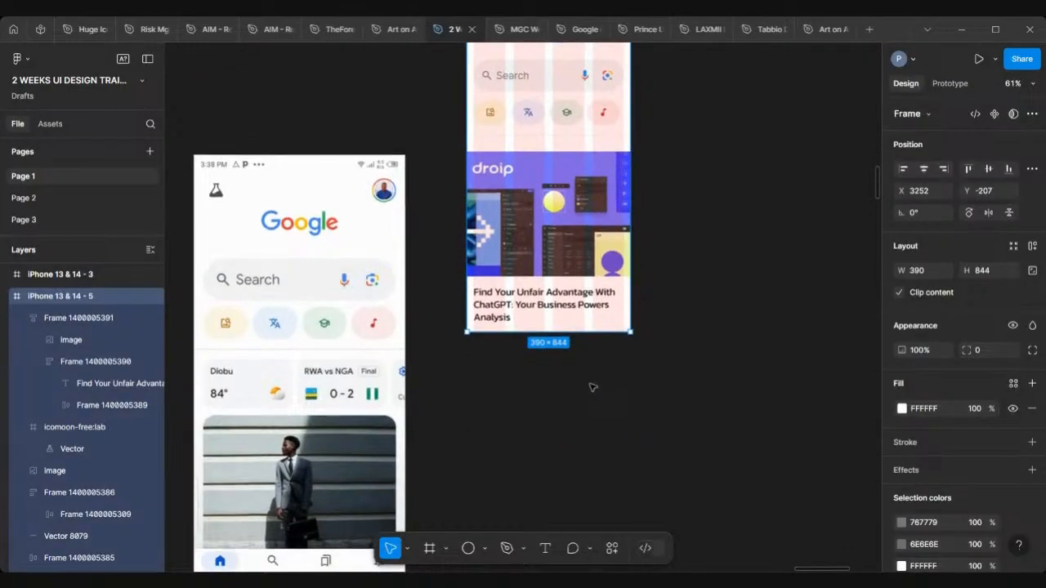
left_click_drag(598, 334, 580, 509)
scroll(580, 509, "down", 5)
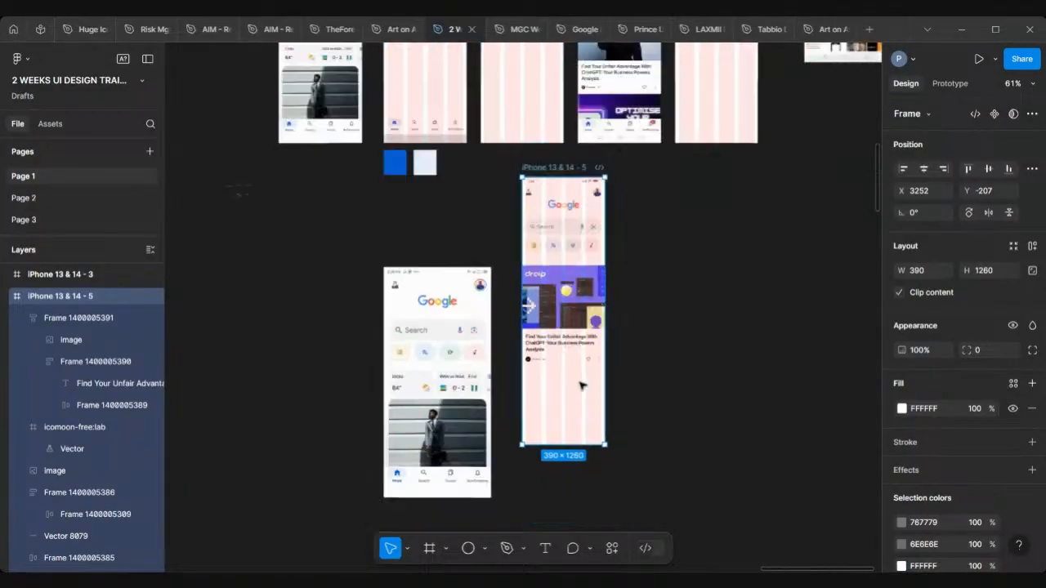
left_click_drag(585, 384, 586, 538)
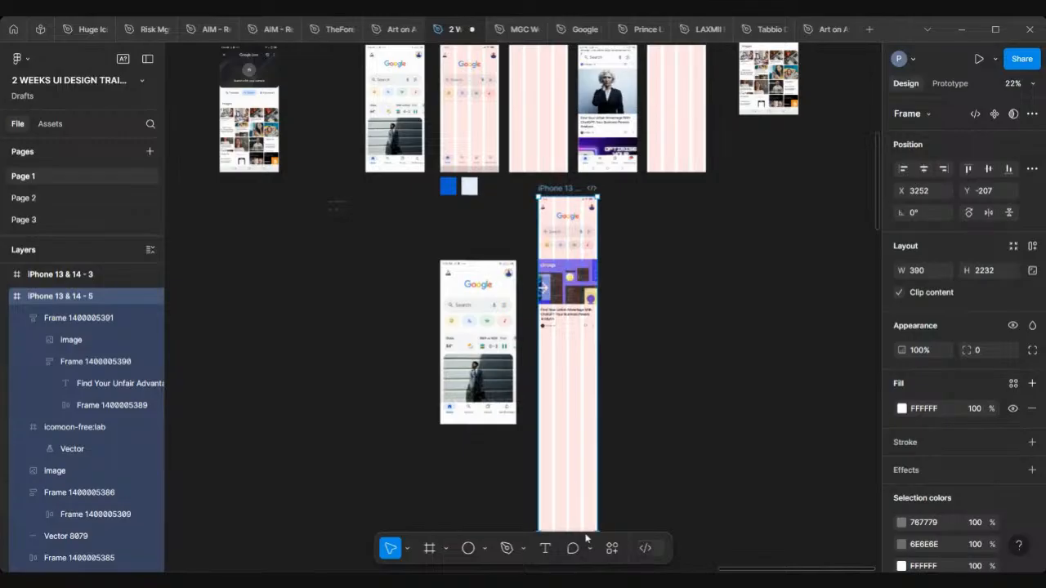
scroll(582, 523, "down", 2)
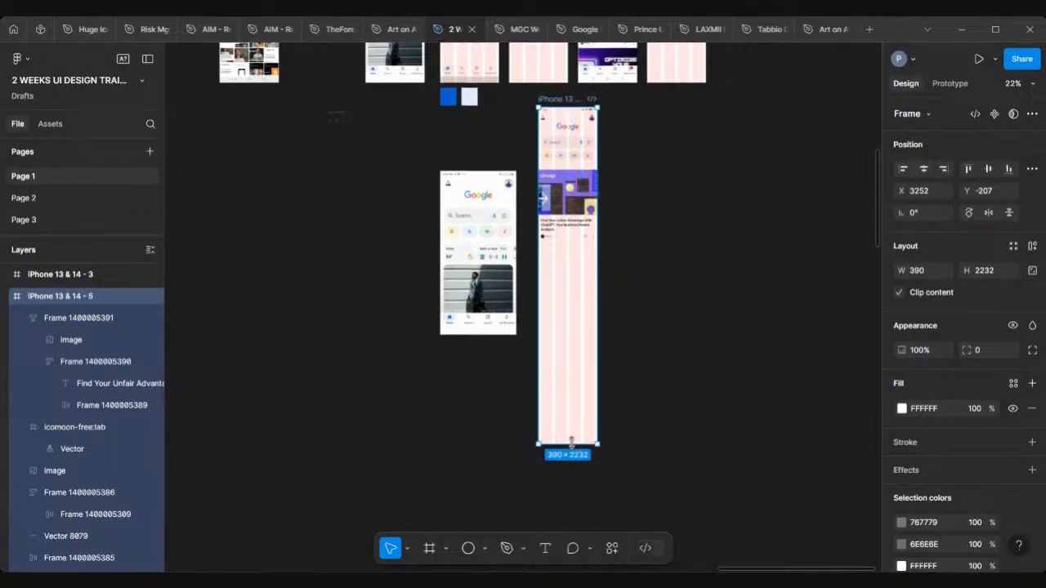
mouse_move(575, 470)
left_mouse_down()
mouse_move(577, 496)
mouse_move(583, 487)
left_mouse_up()
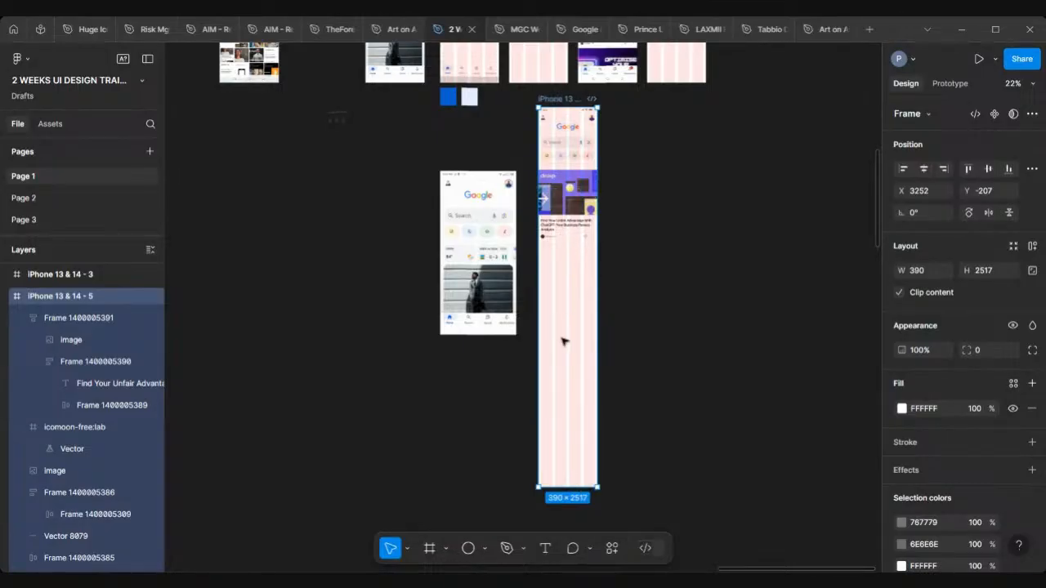
scroll(555, 458, "down", 3)
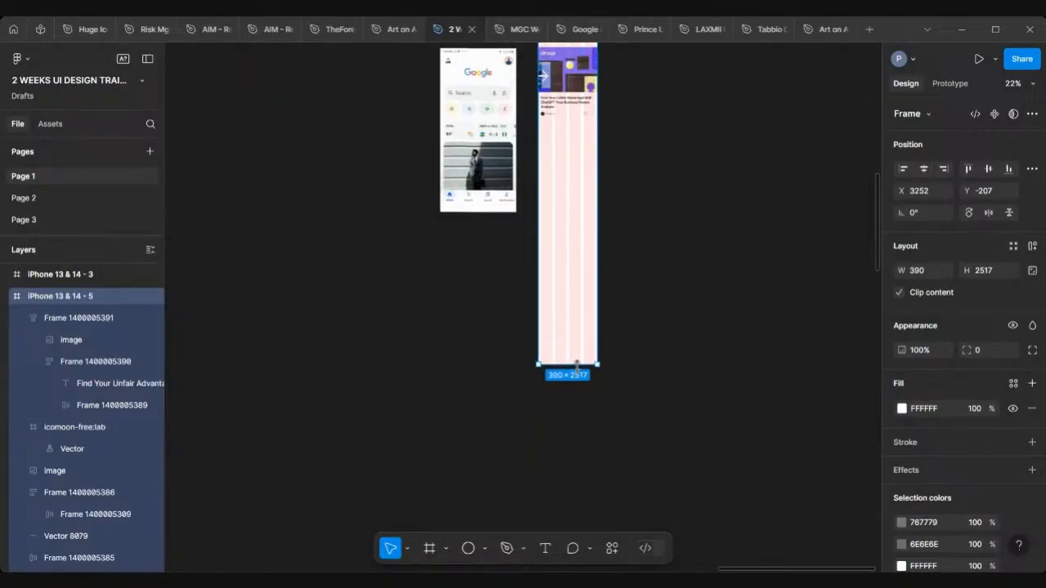
left_click_drag(577, 365, 577, 484)
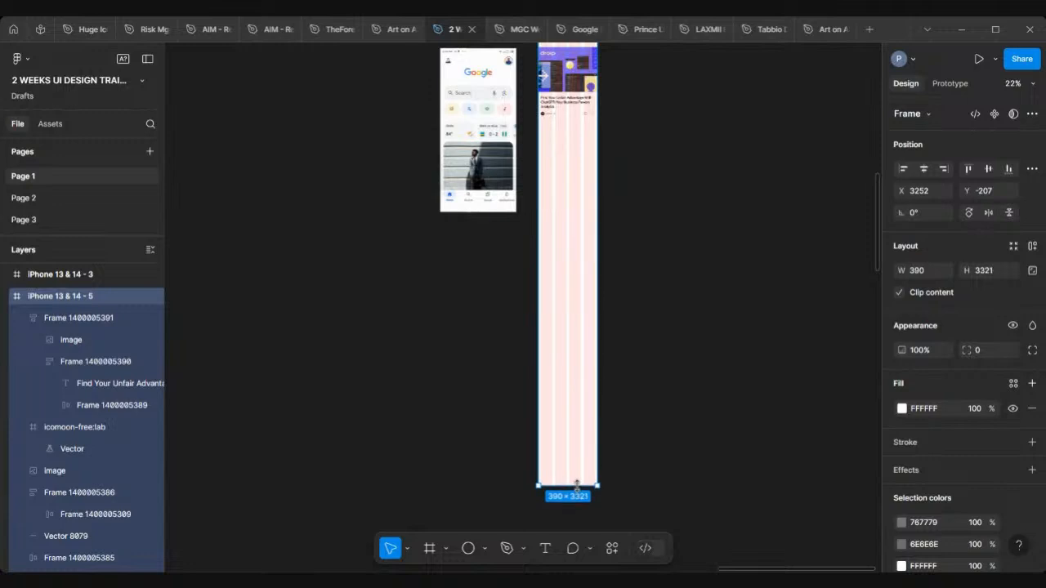
Step: Duplicate the article card in the iPhone 13 & 14 - 5 frame directly below the original at X 0, Y 933
scroll(572, 343, "up", 3)
scroll(603, 250, "up", 5)
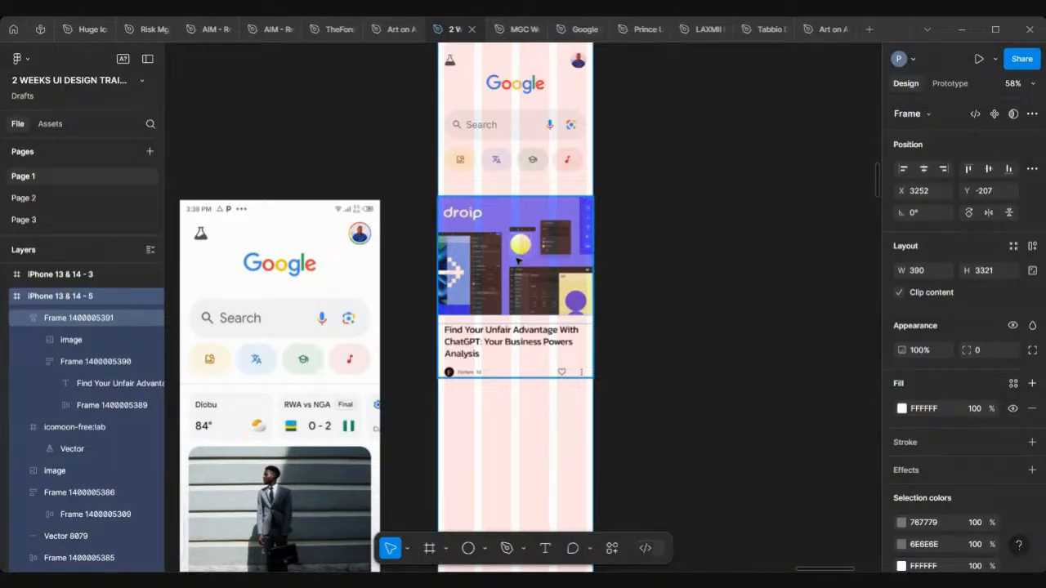
left_click(518, 260)
scroll(517, 260, "down", 2)
scroll(516, 237, "down", 1)
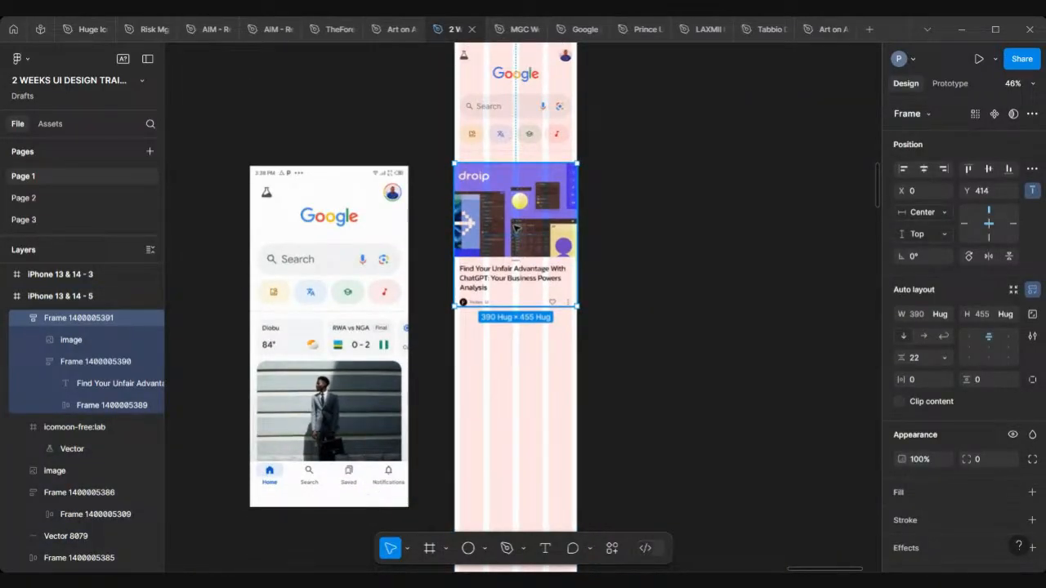
left_click_drag(516, 228, 512, 390)
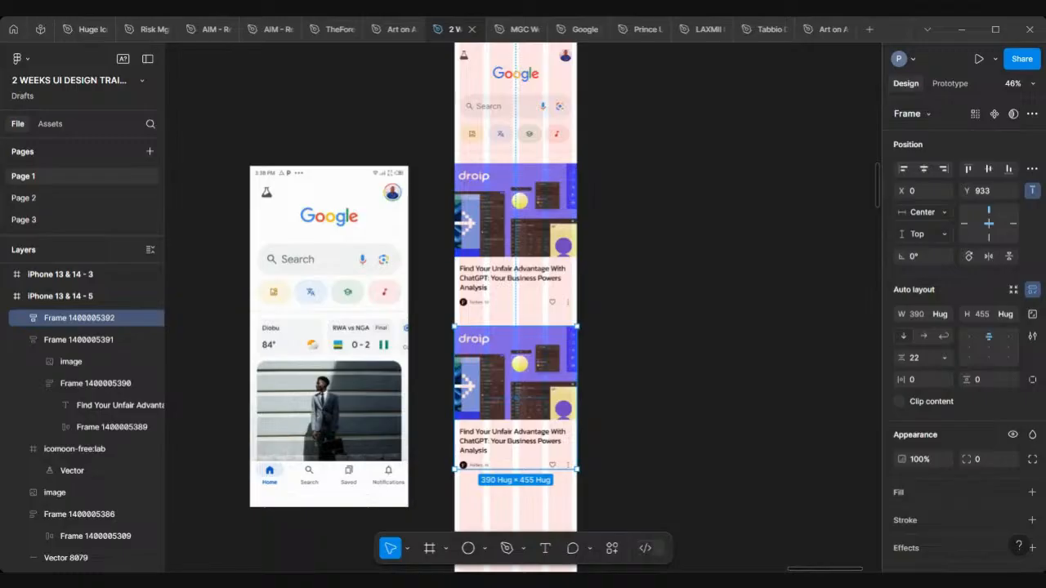
Step: Replace the droip image in the duplicated article card with the copied photo of hands typing on a laptop
scroll(513, 199, "down", 2)
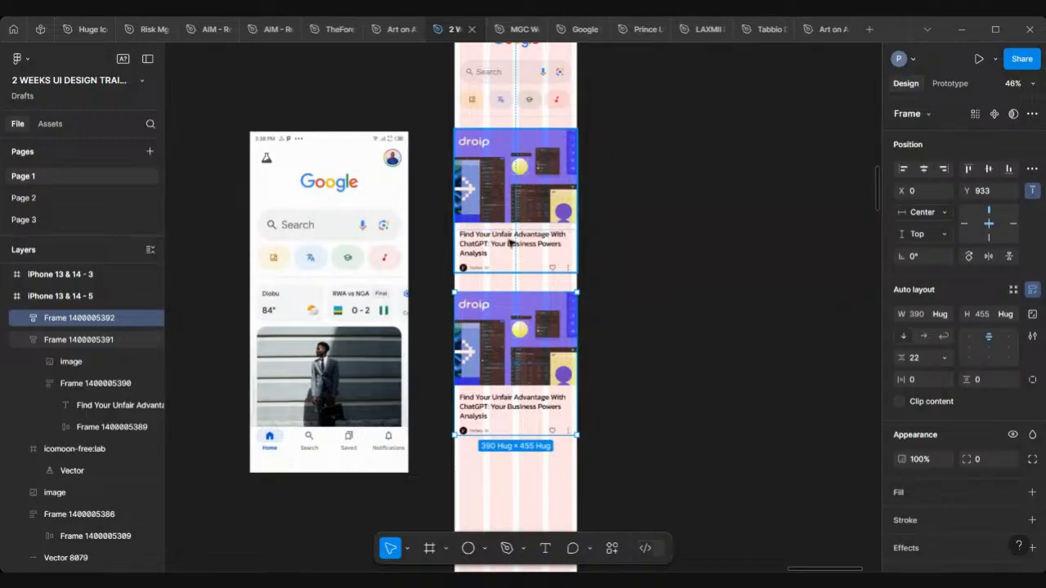
scroll(521, 382, "up", 3)
scroll(521, 382, "down", 3)
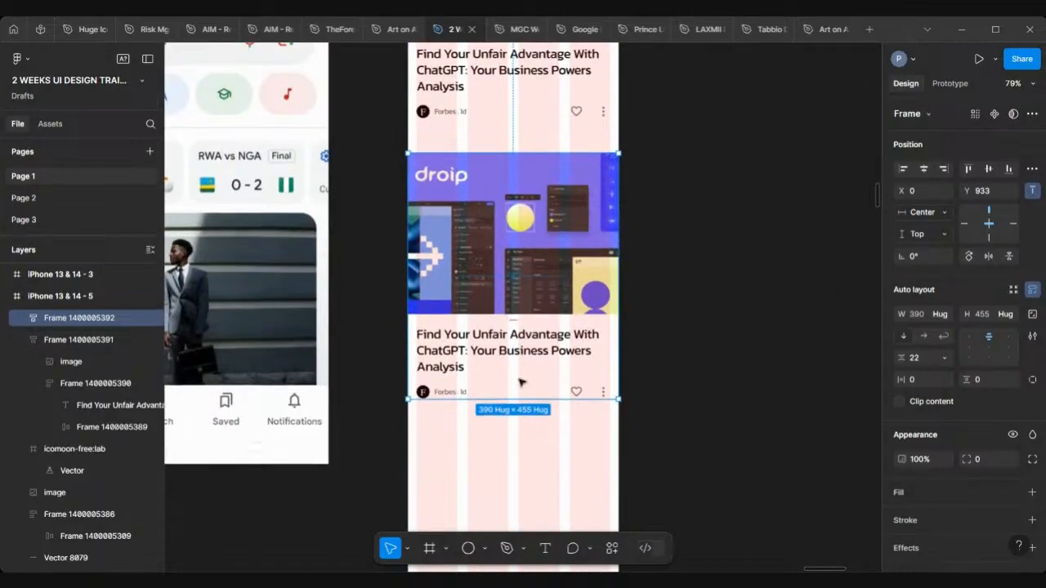
scroll(494, 329, "up", 3)
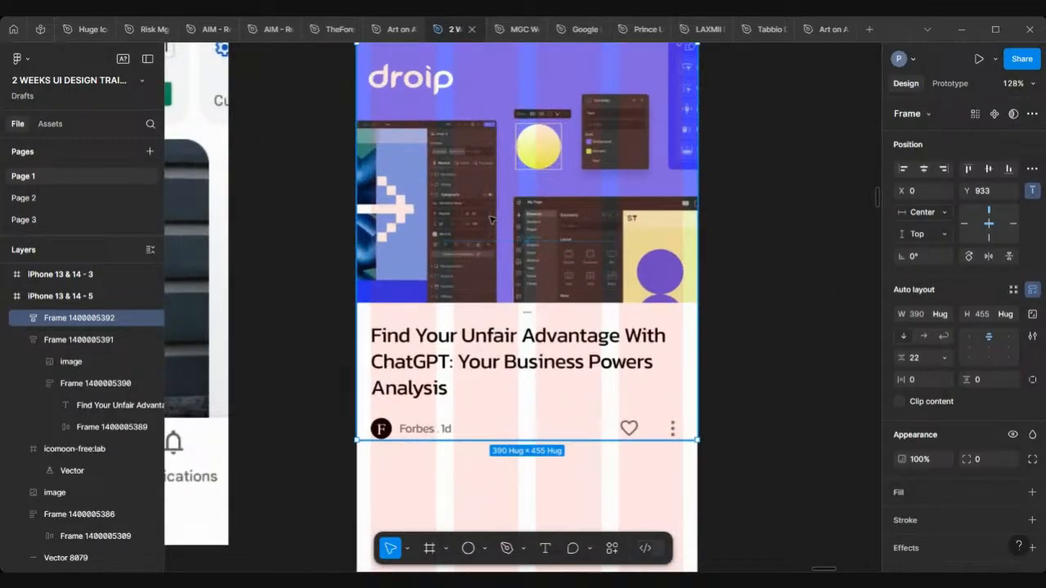
scroll(491, 219, "down", 3)
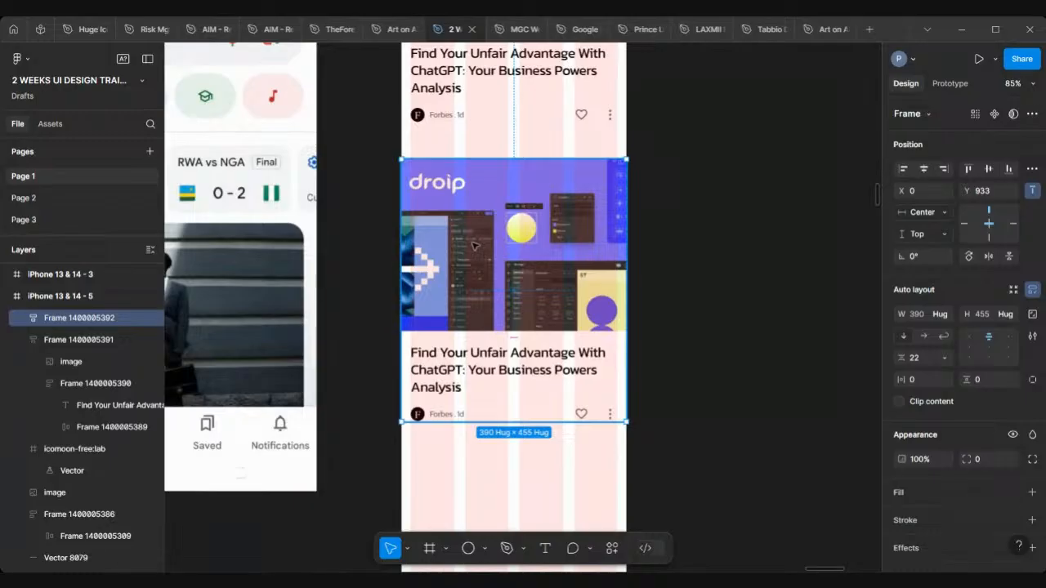
left_click(474, 245)
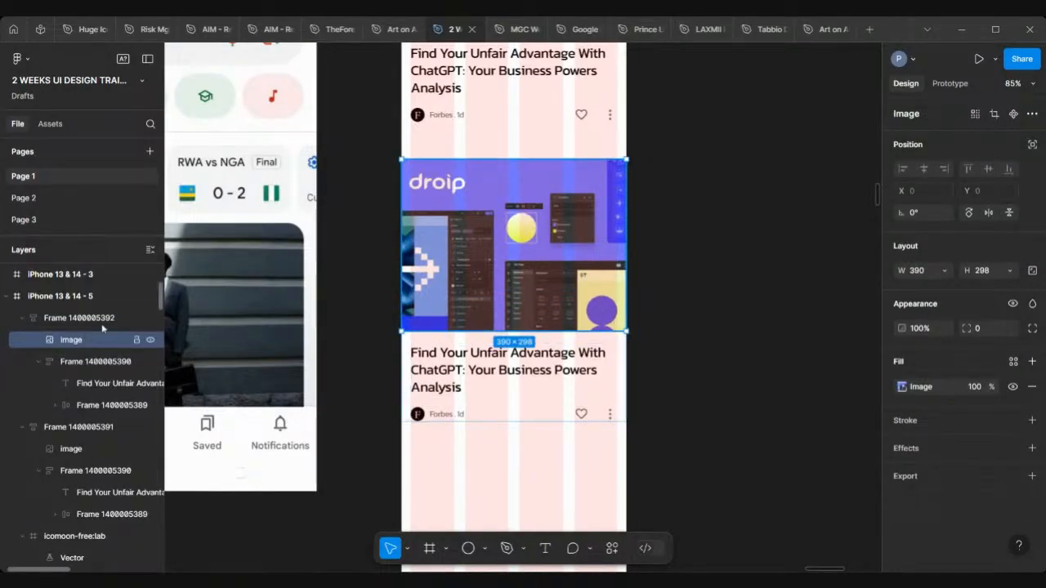
right_click(512, 236)
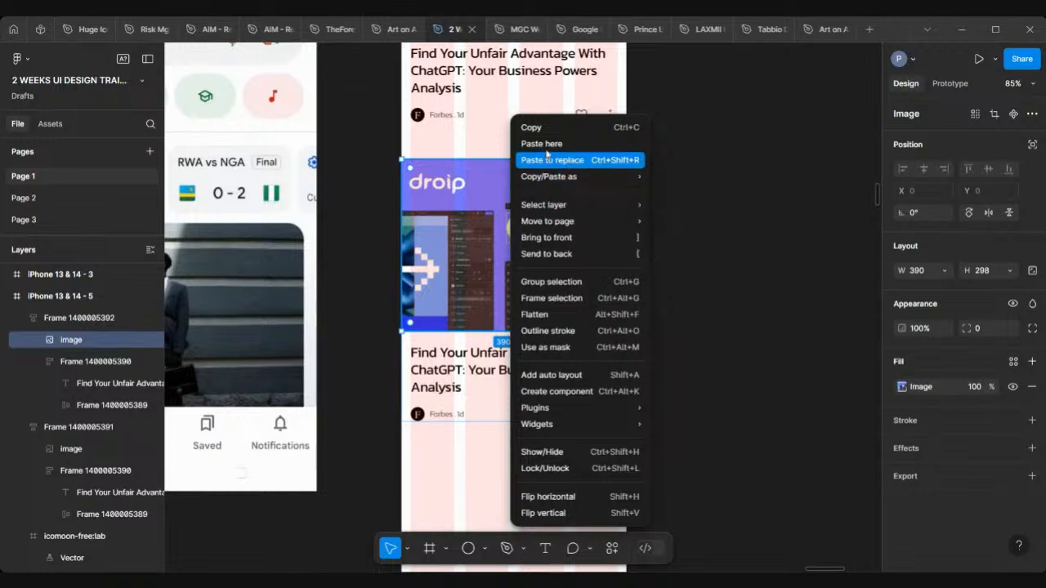
left_click(546, 145)
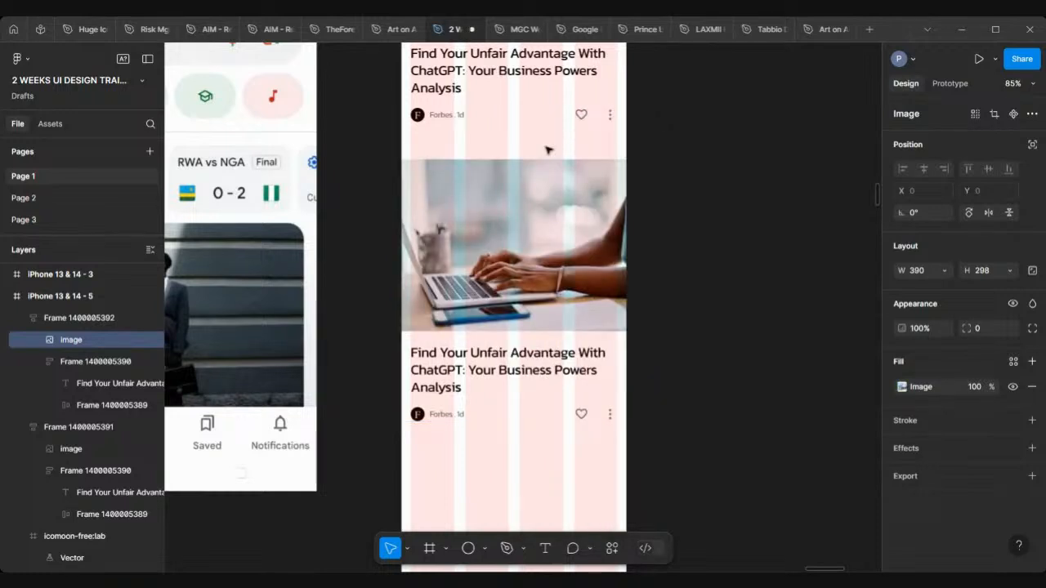
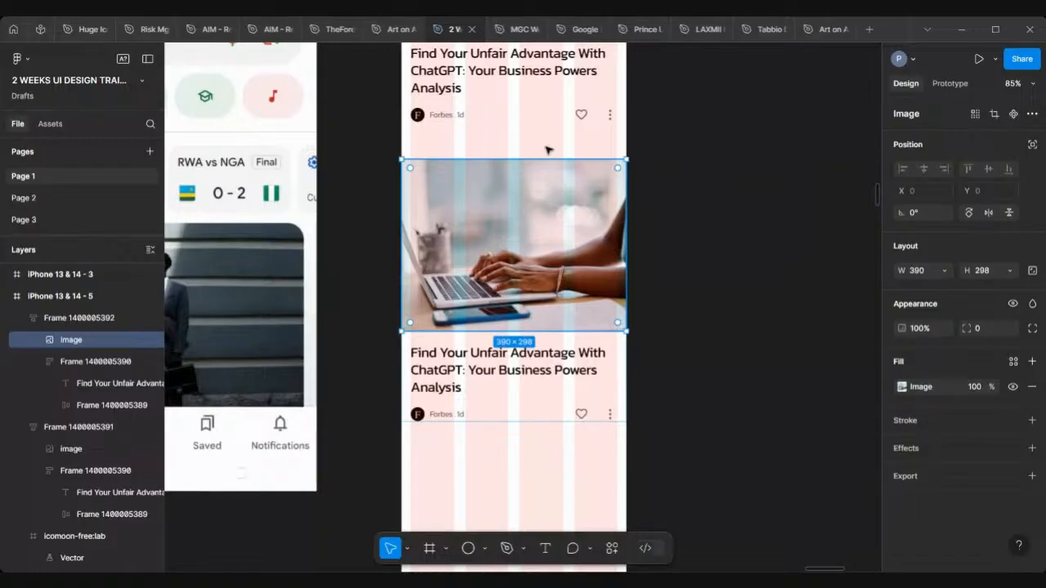
Step: Change the second card's headline to "Make Money Online With These 10 Paid Survey Sites"
left_click(448, 364)
left_click(448, 365)
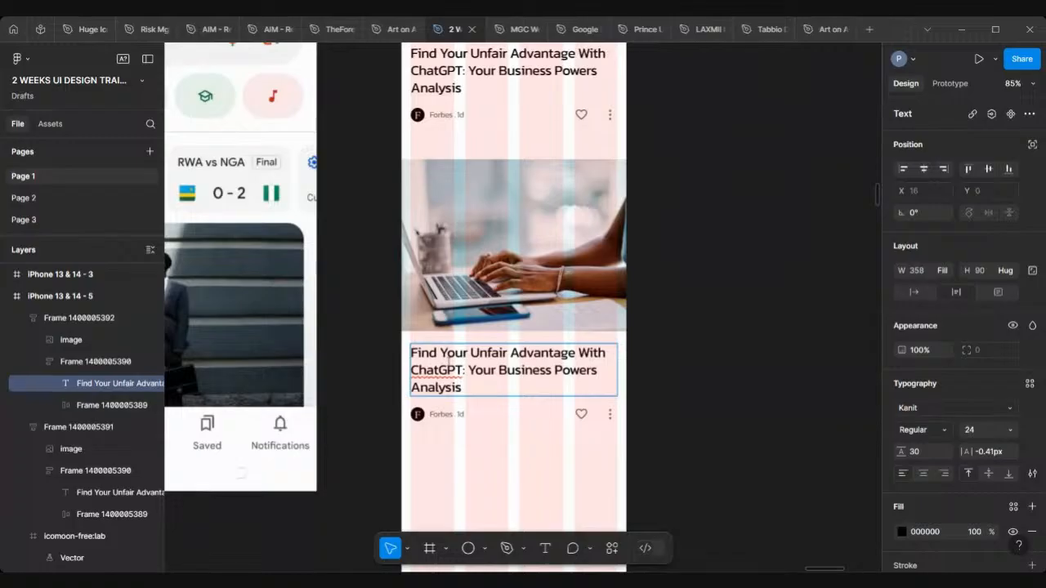
double_click(448, 364)
type("Ma")
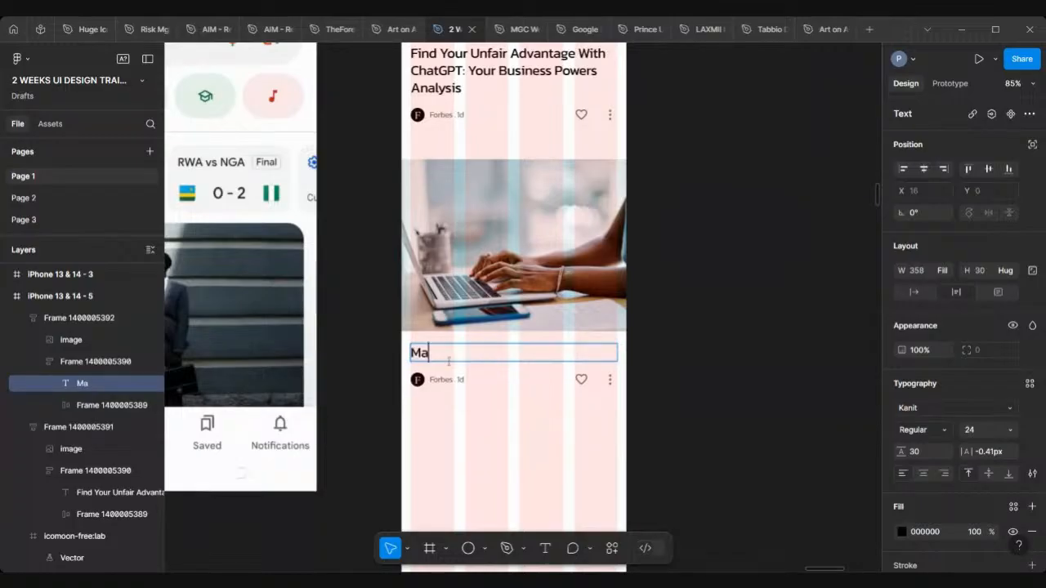
type("ke mo")
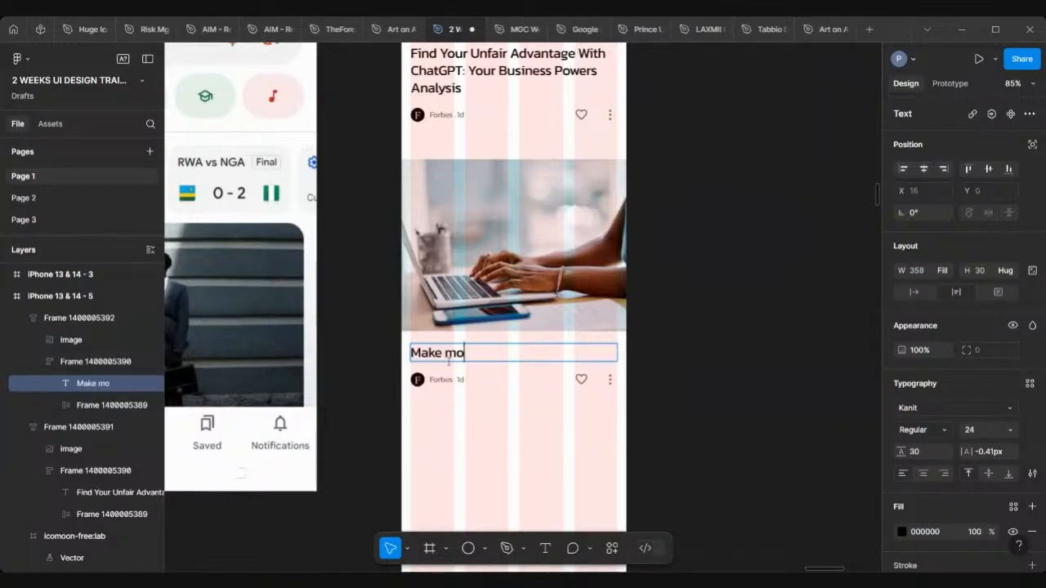
key("BackSpace")
key("BackSpace")
key("BackSpace")
type("Money")
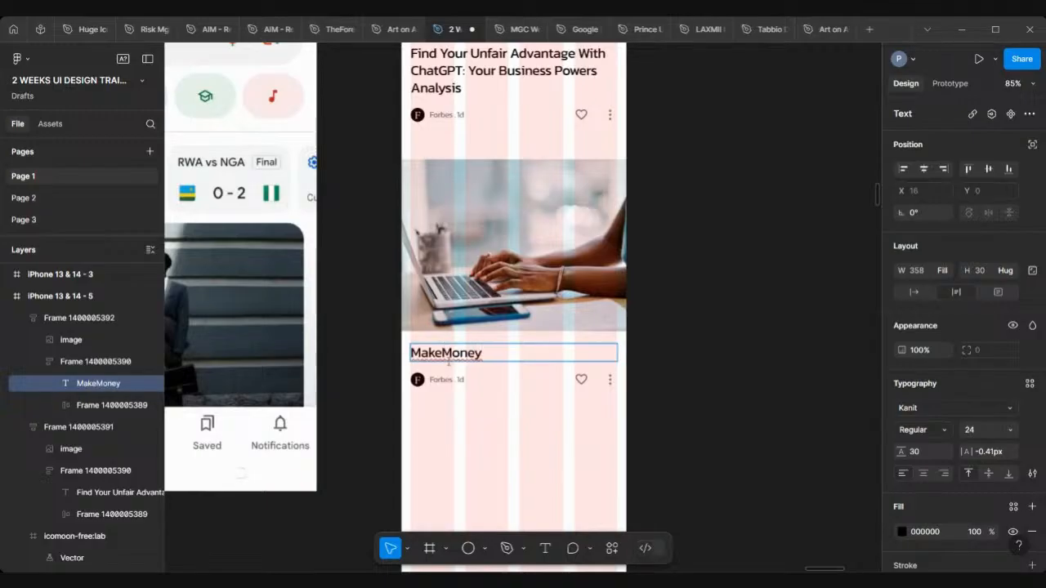
key("Left")
key("Left")
key("Left")
key("Left")
key("Left")
key("Left")
key("Left")
key("Right")
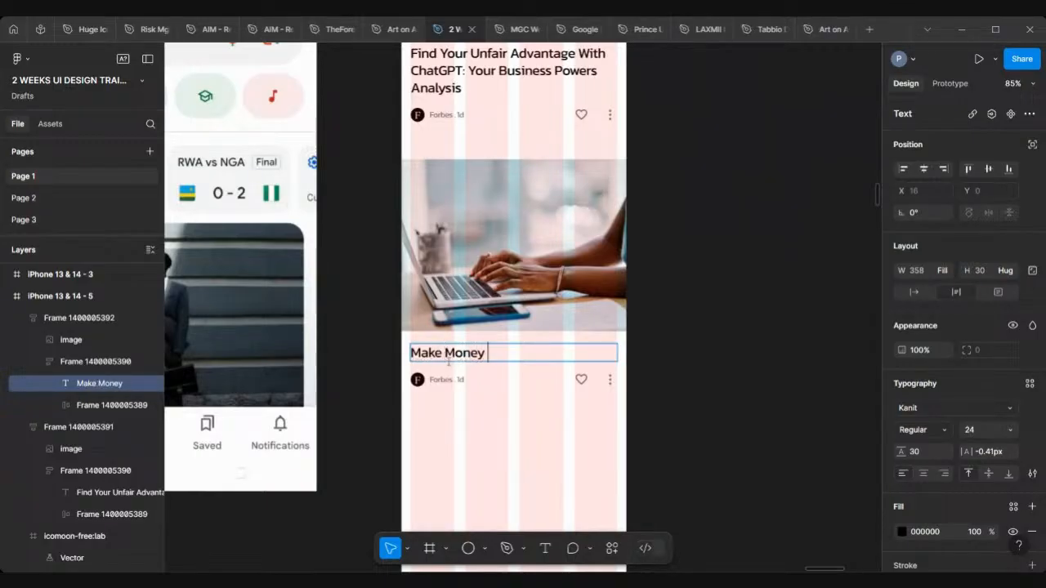
type("Online With These")
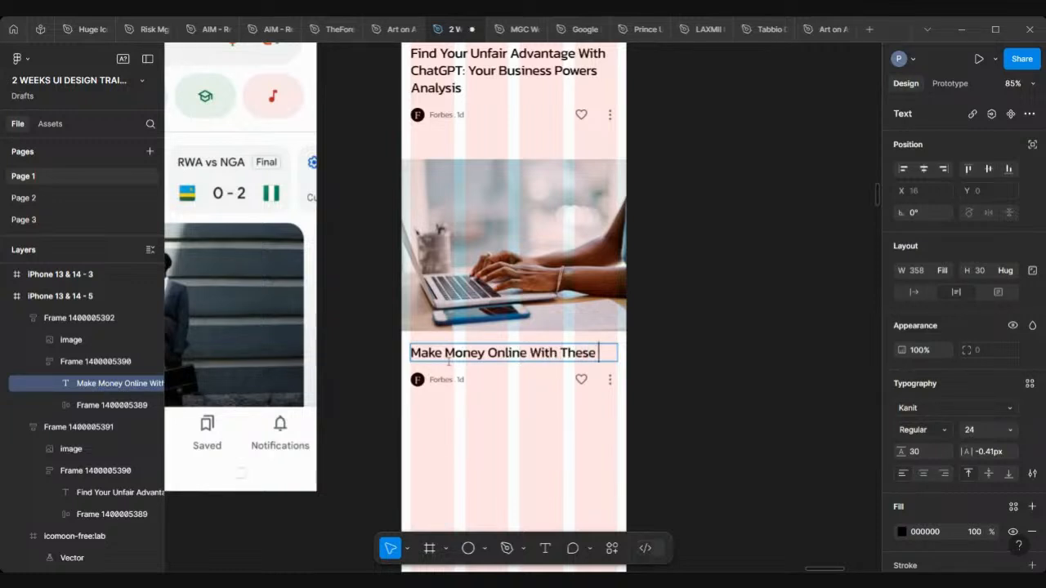
type(" 10 Pai")
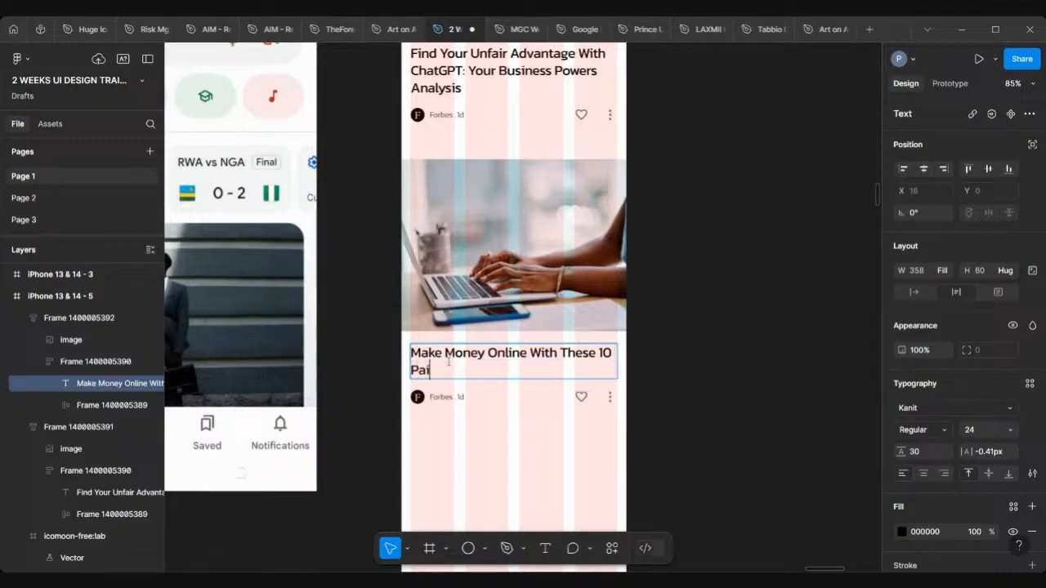
type("d Survey Sites")
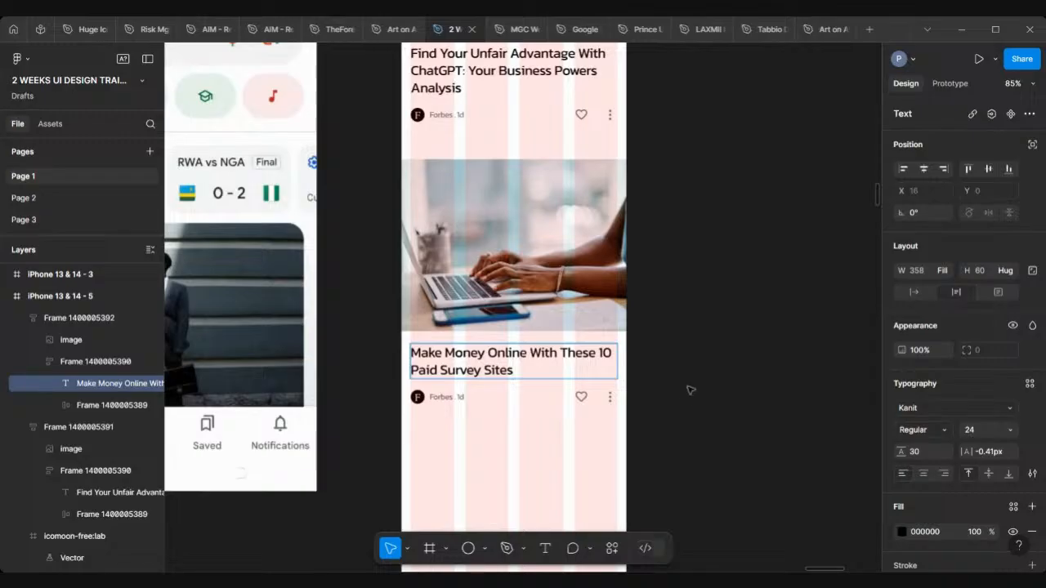
Step: Change the second card's source line to "Forbes . 4d" and deselect it
left_click(460, 399)
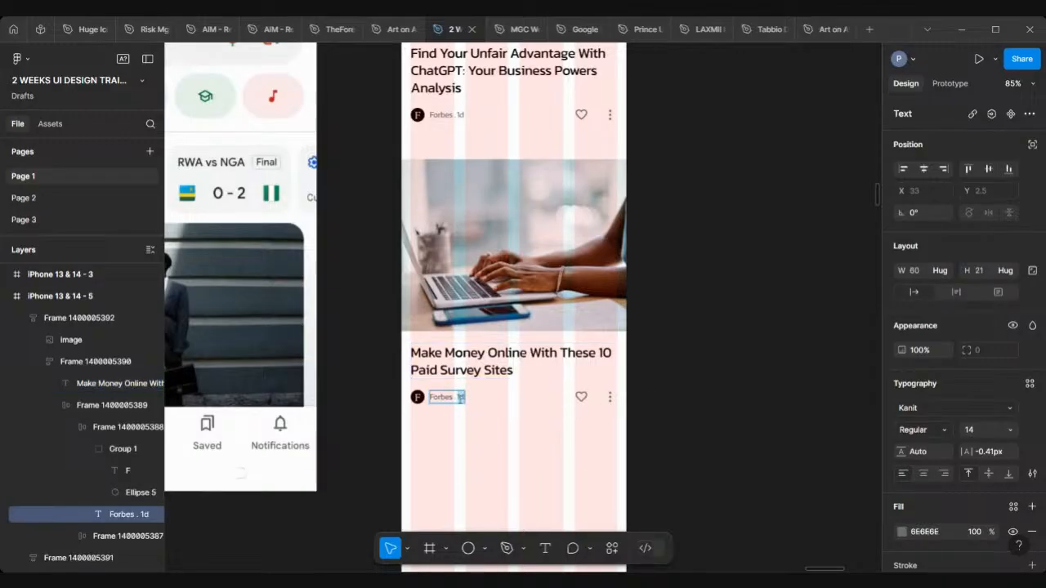
key("BackSpace")
type("4")
key("Escape")
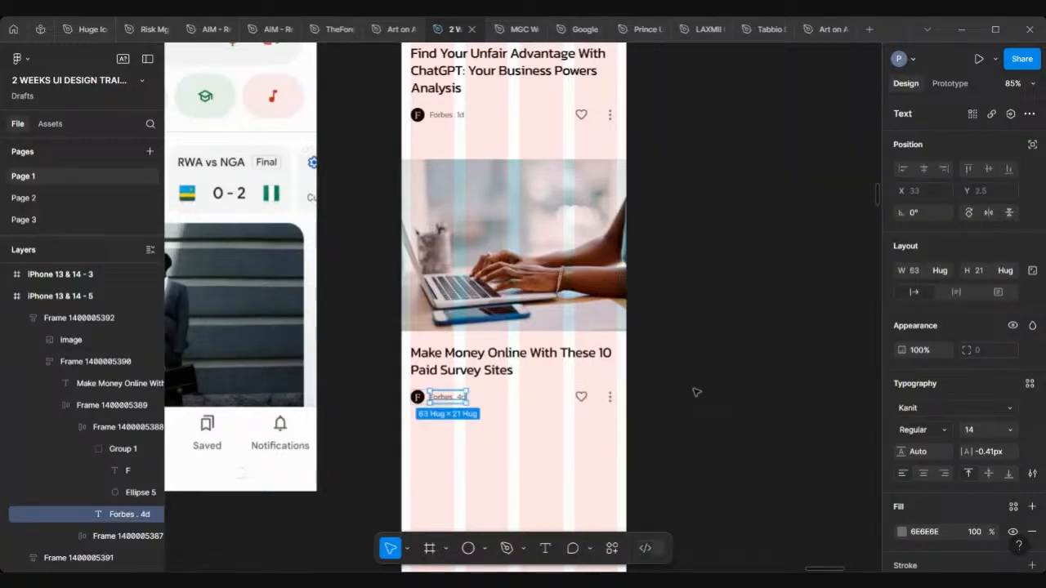
key("Escape")
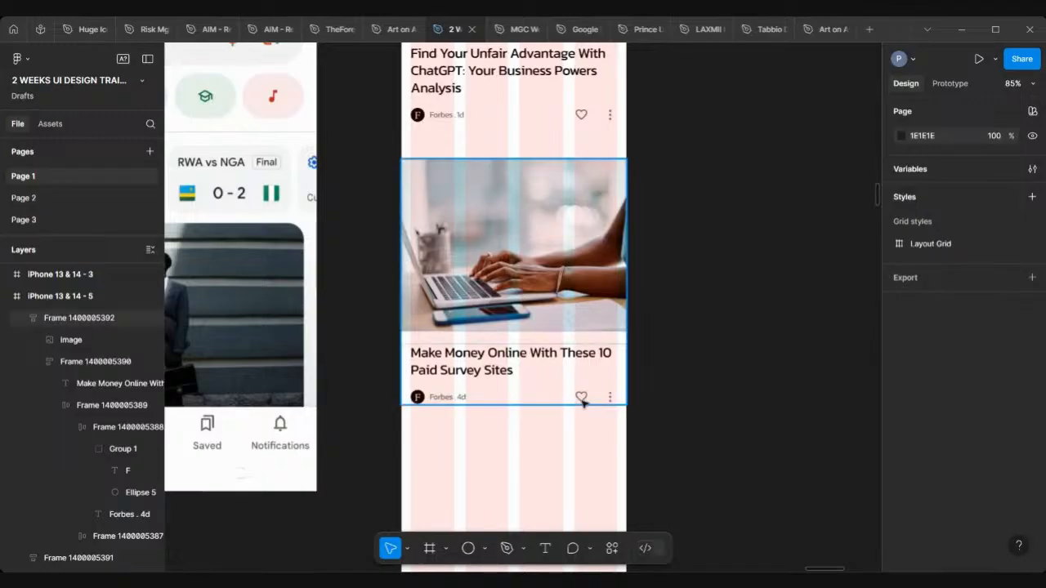
Step: Duplicate the laptop article card below itself as a third card at X 0, Y 1398
scroll(578, 399, "down", 5)
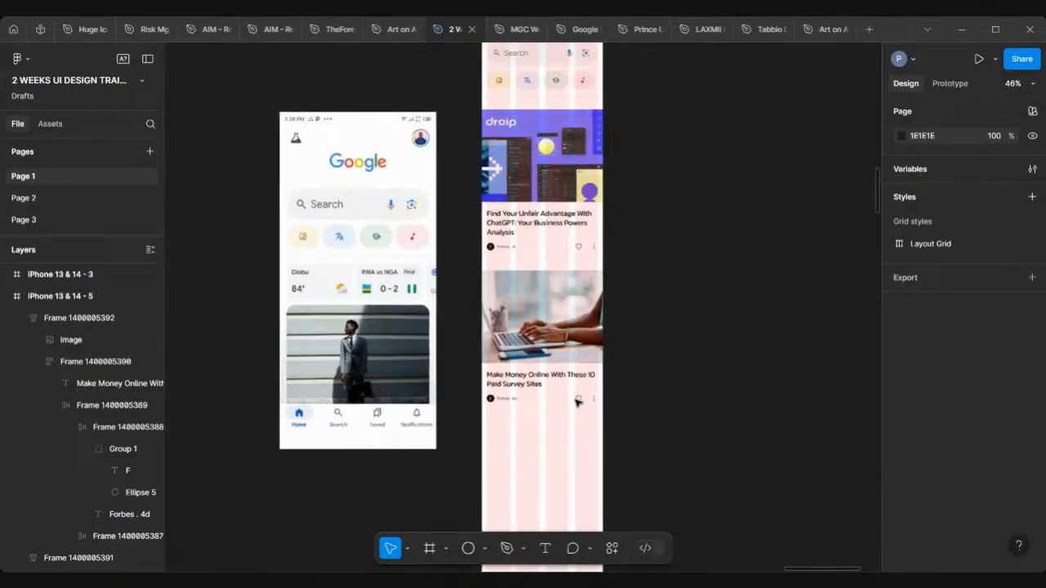
left_click(572, 346)
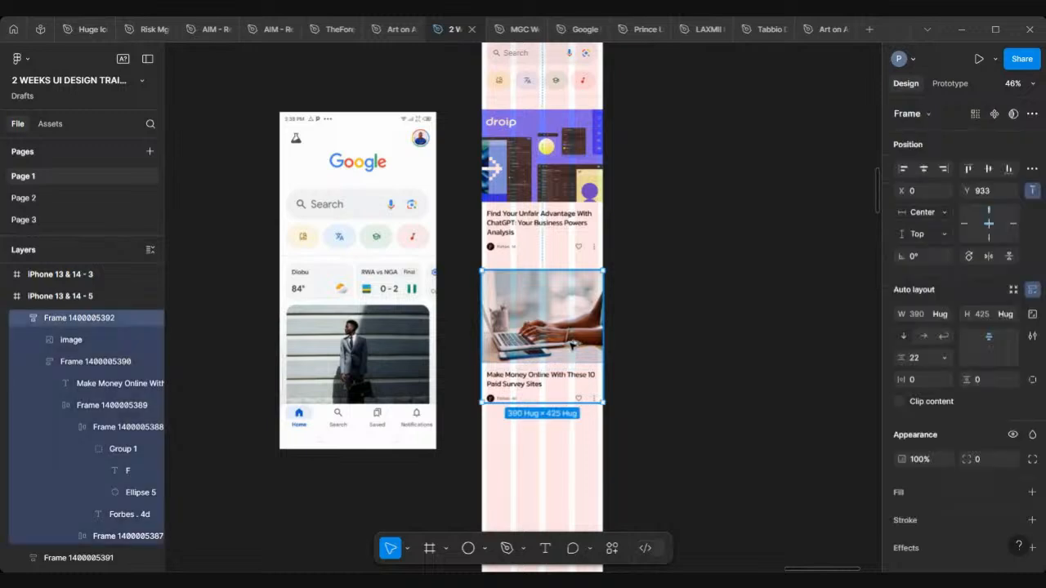
left_click_drag(572, 348, 574, 489, "alt")
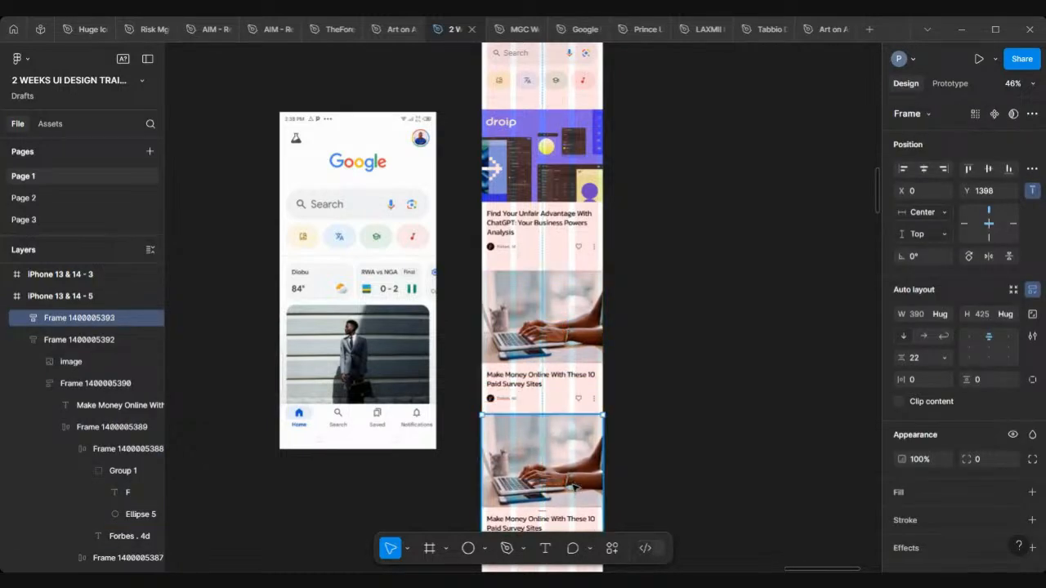
Step: Set the vertical spacing between the droip card and the first laptop card to 16
scroll(516, 168, "down", 2)
left_click(517, 163)
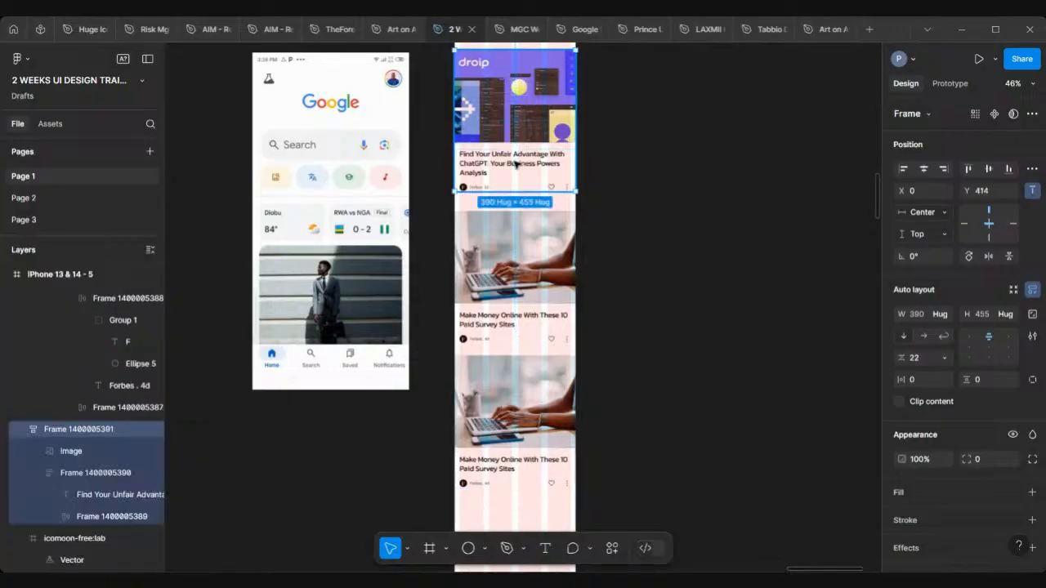
scroll(531, 230, "up", 3, "ctrl")
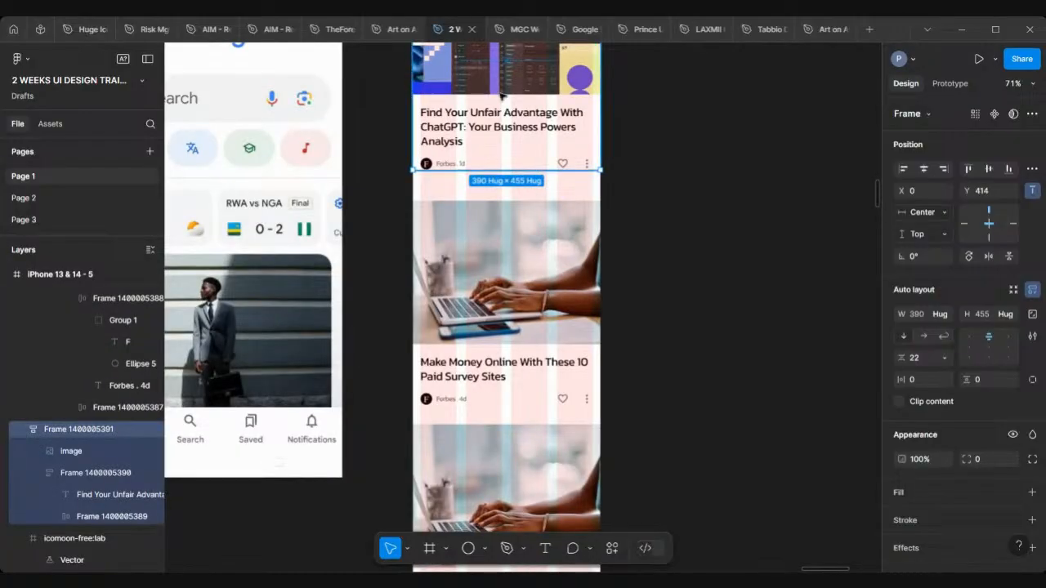
left_click(532, 220, "shift")
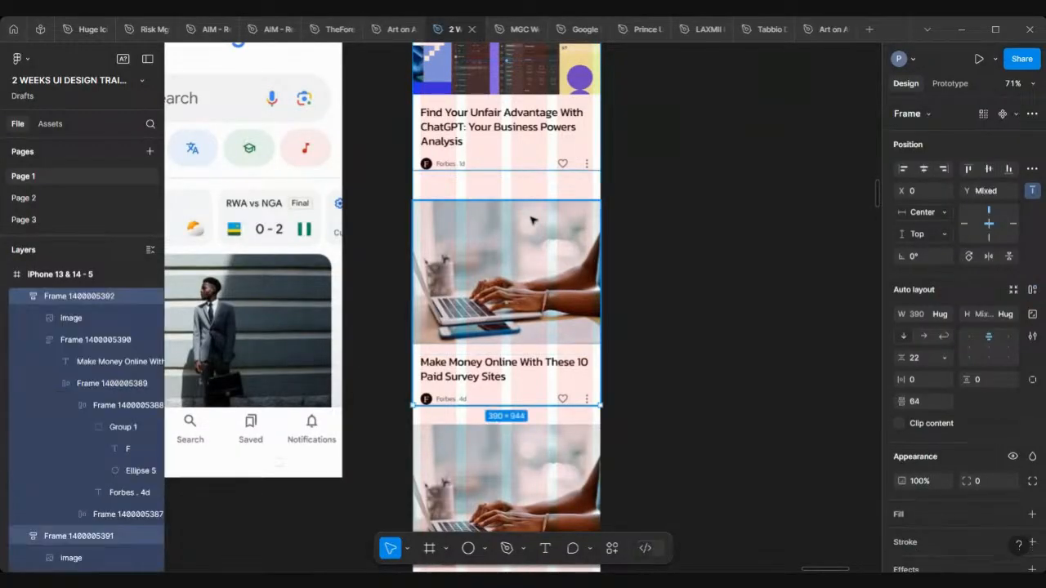
left_click(917, 402)
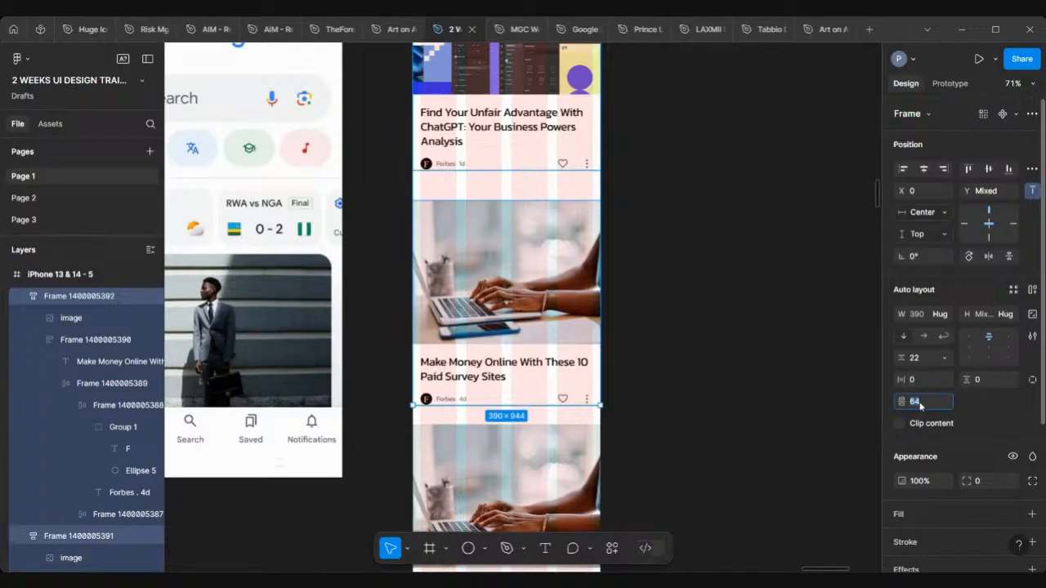
type("1")
key("Return")
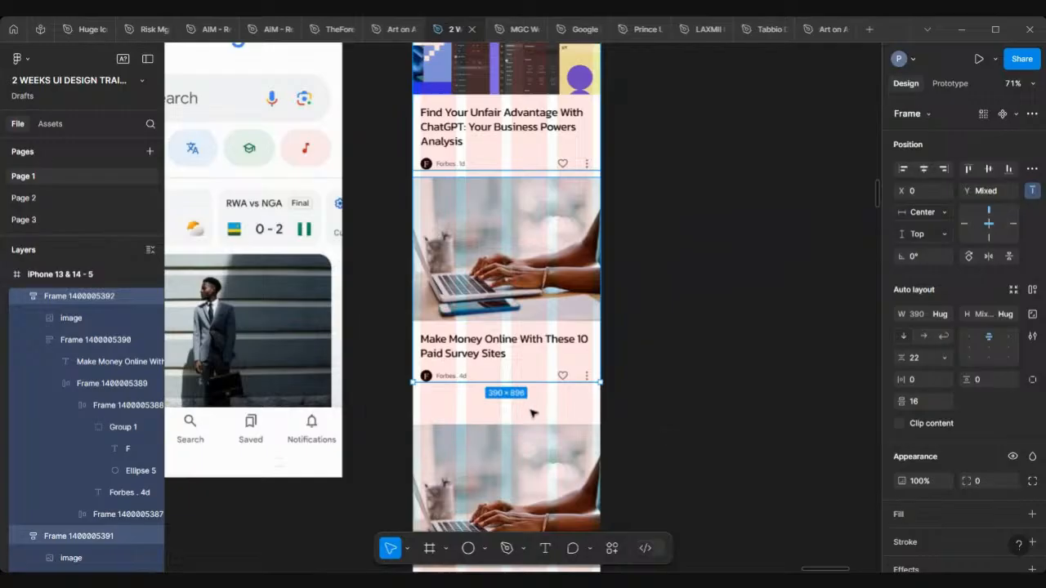
Step: Set the vertical spacing between the two laptop article cards to 16
scroll(531, 446, "down", 3)
left_click(524, 202)
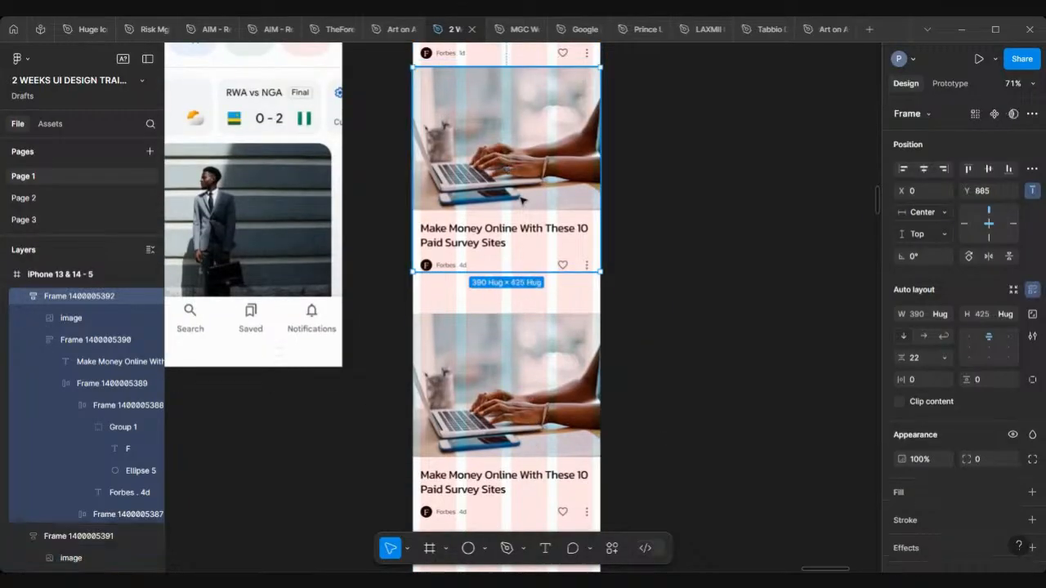
left_click(559, 349, "shift")
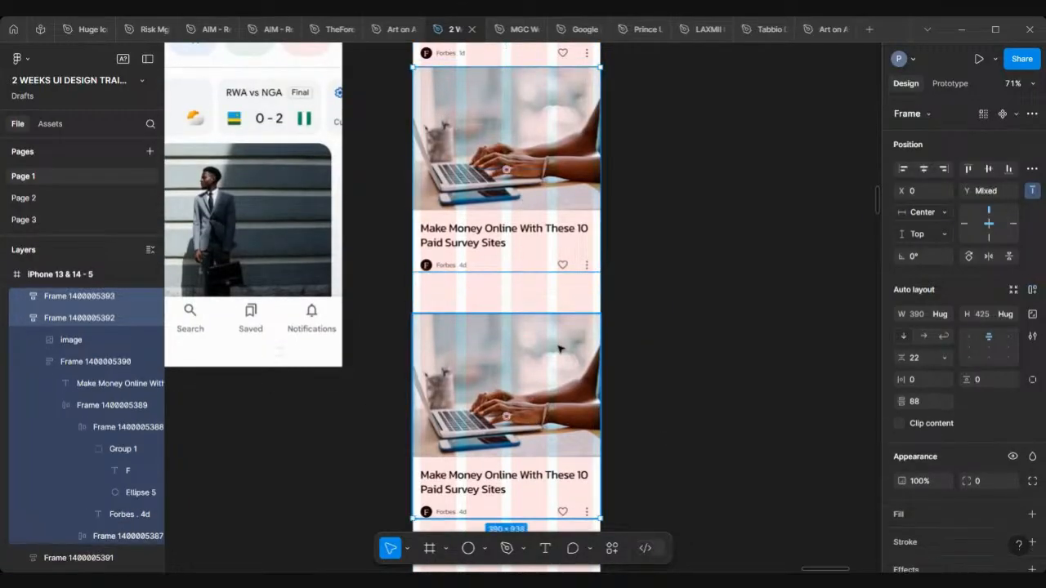
left_click(926, 404)
type("88")
key("Return")
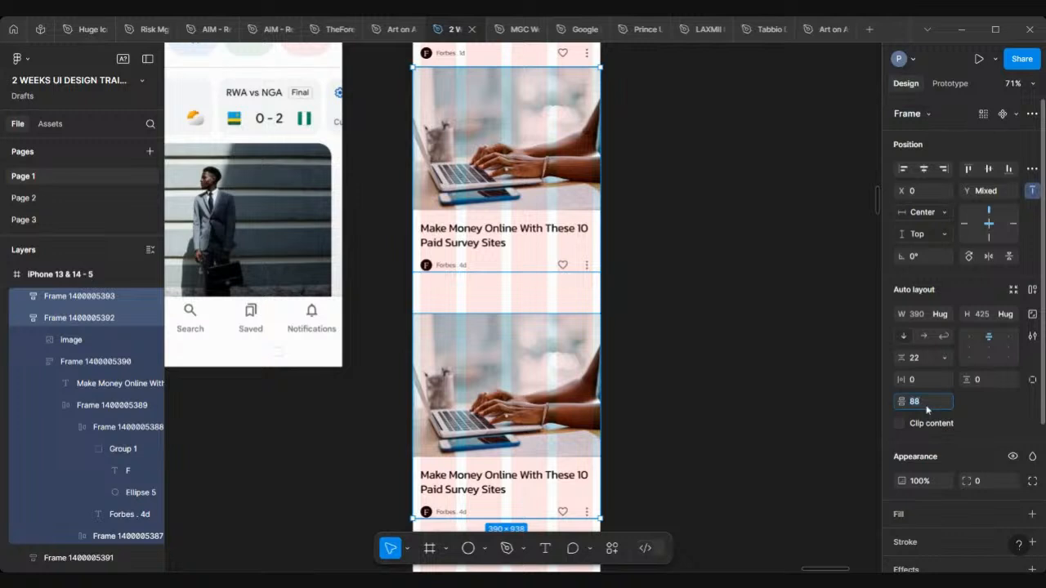
type("16")
key("Return")
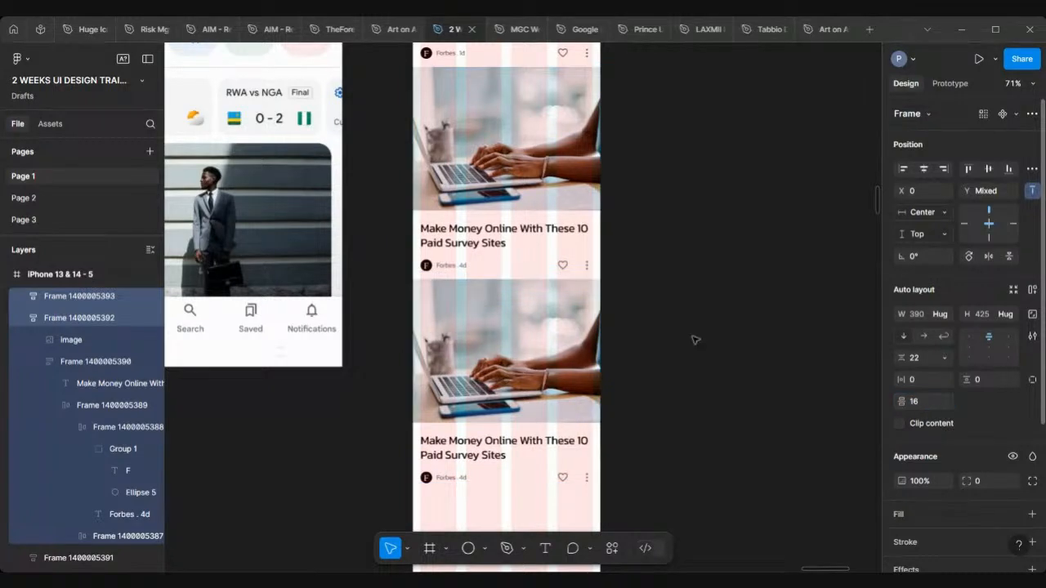
scroll(638, 334, "down", 3)
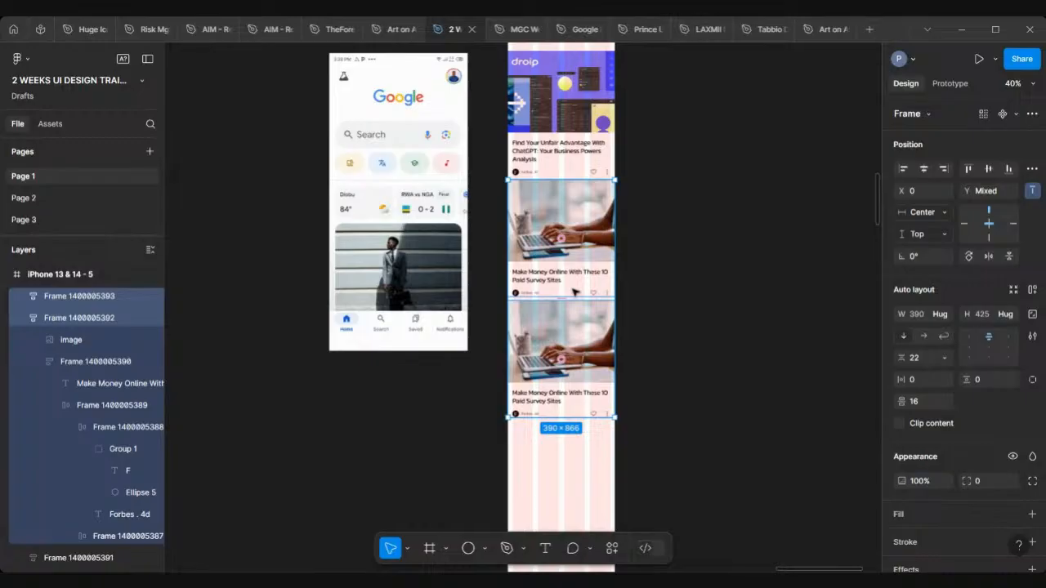
Step: Move the sun-and-cloud weather icon into the iPhone 13 & 14 - 2 frame at X 157, Y 478 and deselect it
scroll(574, 292, "up", 10)
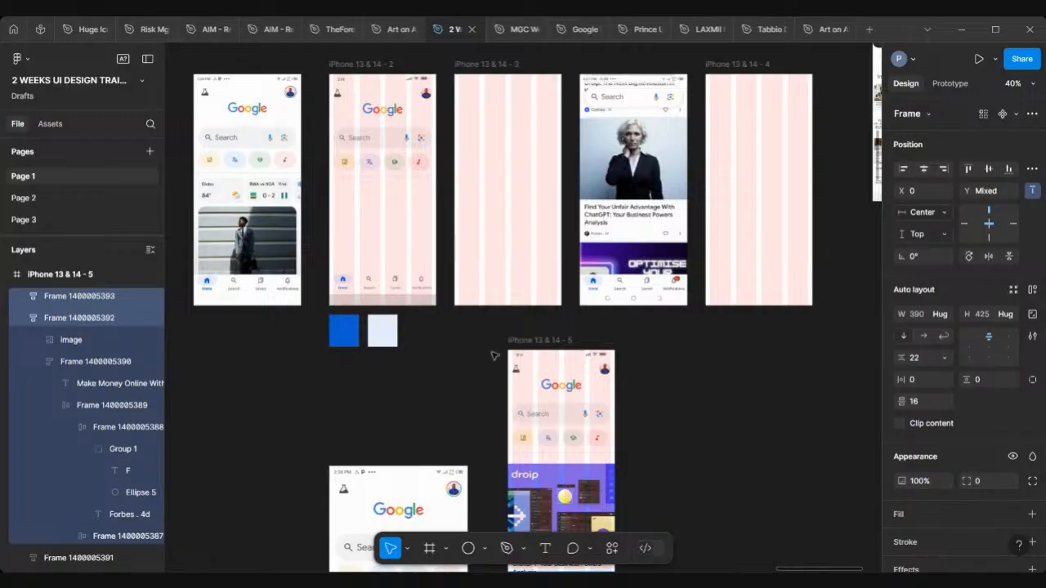
scroll(460, 302, "left", 4)
scroll(411, 281, "up", 4)
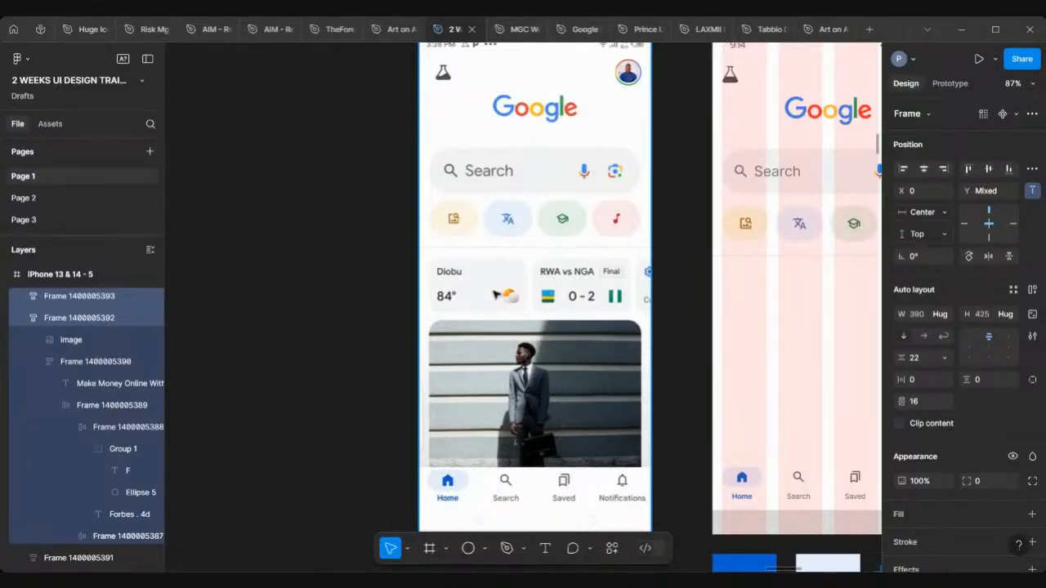
scroll(496, 295, "down", 5)
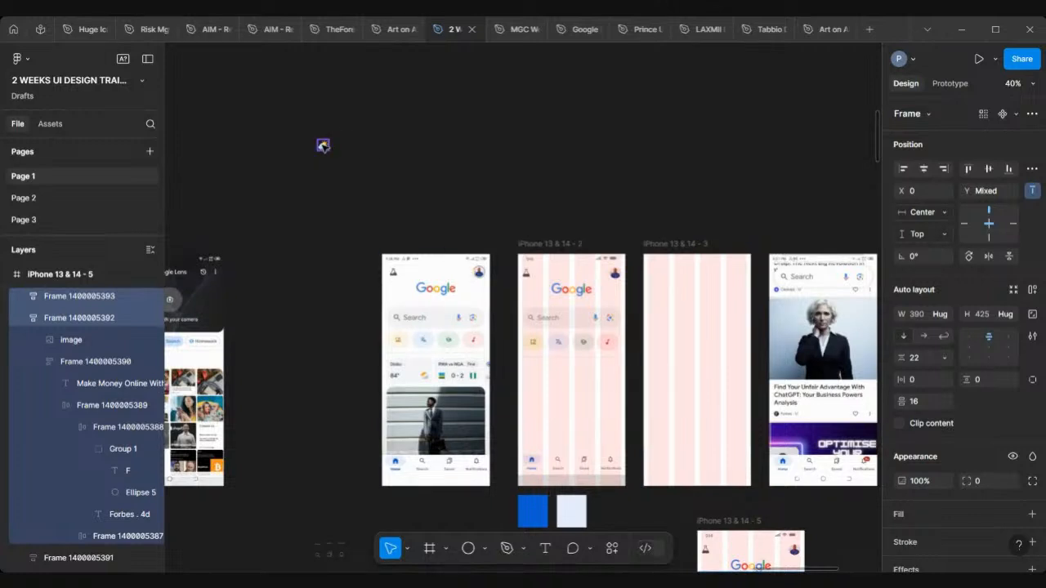
left_click_drag(323, 146, 547, 374)
scroll(548, 374, "up", 3, "ctrl")
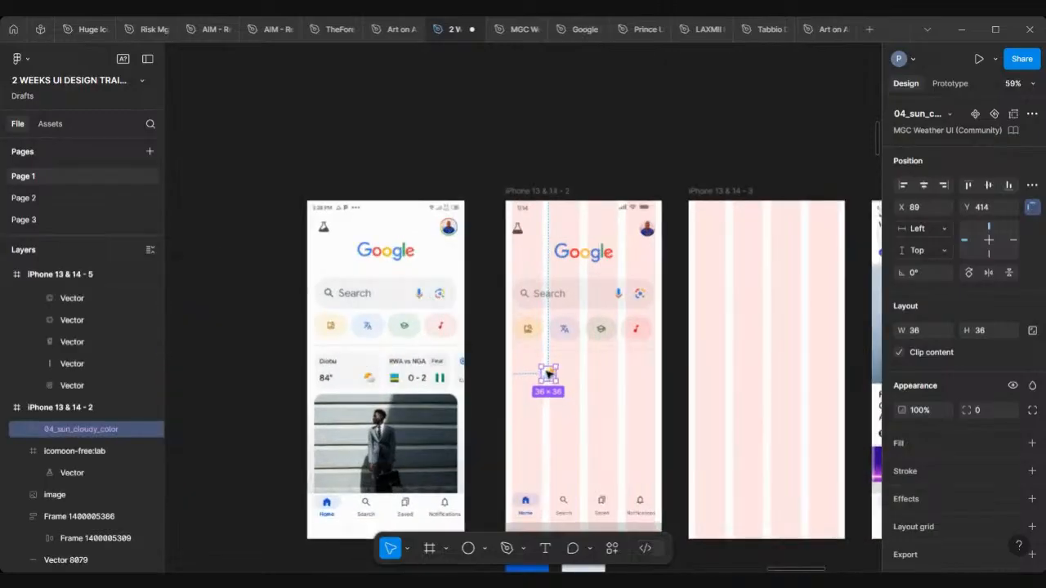
scroll(547, 374, "down", 3)
scroll(423, 246, "up", 3, "ctrl")
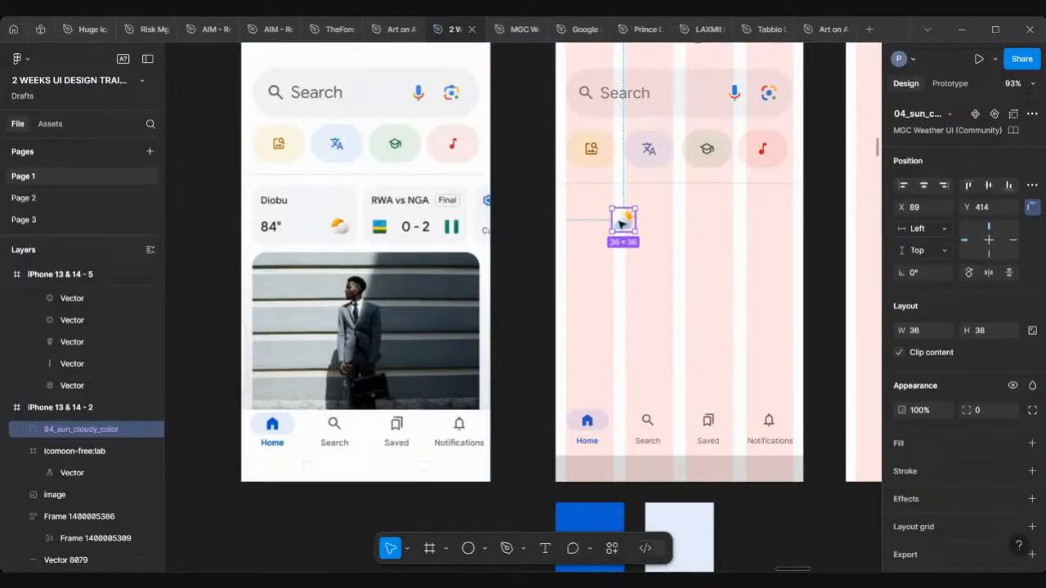
left_click_drag(623, 224, 666, 262)
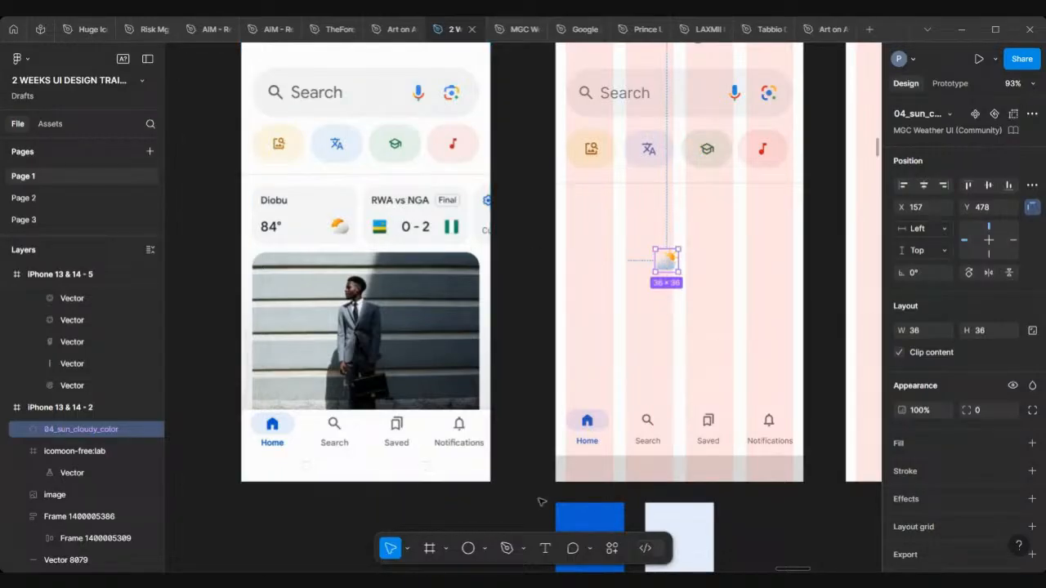
left_click(474, 516)
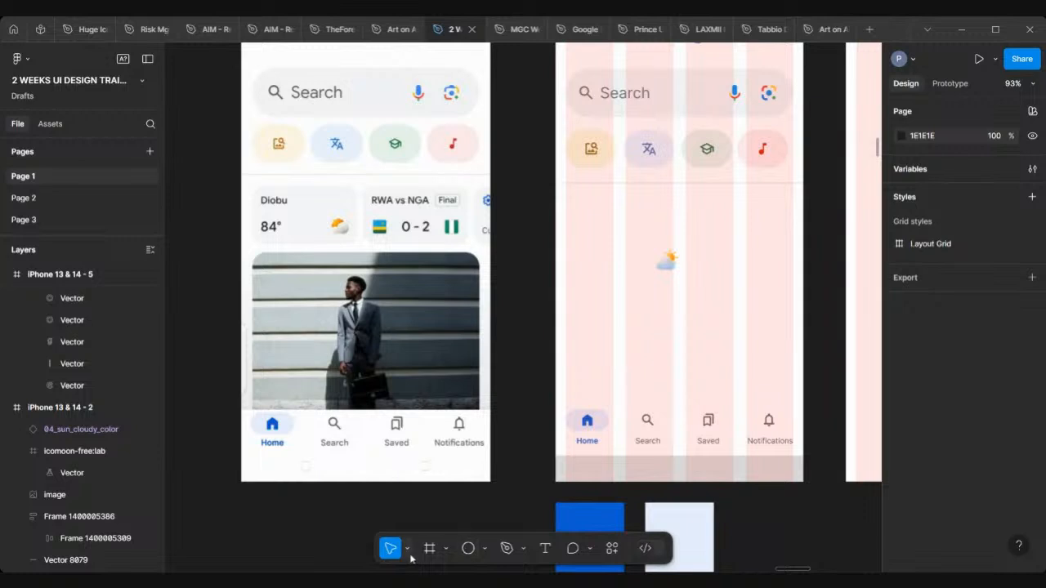
Step: Draw a rectangle about 163 × 90 over the Diobu weather card in the reference screenshot
left_click(485, 549)
left_click(483, 417)
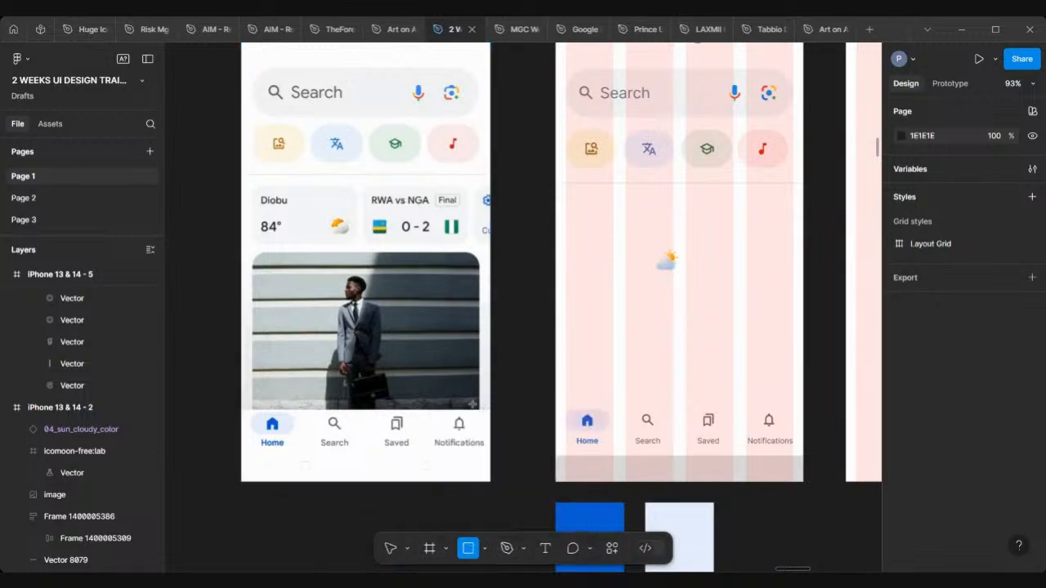
scroll(276, 180, "up", 3)
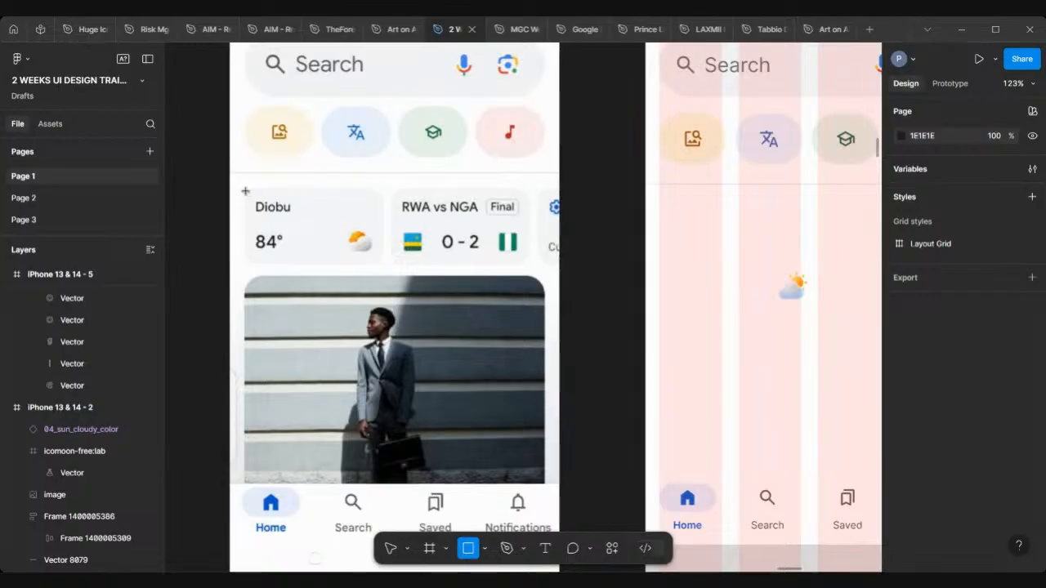
mouse_move(245, 190)
left_mouse_down()
mouse_move(388, 249)
mouse_move(382, 266)
left_mouse_up()
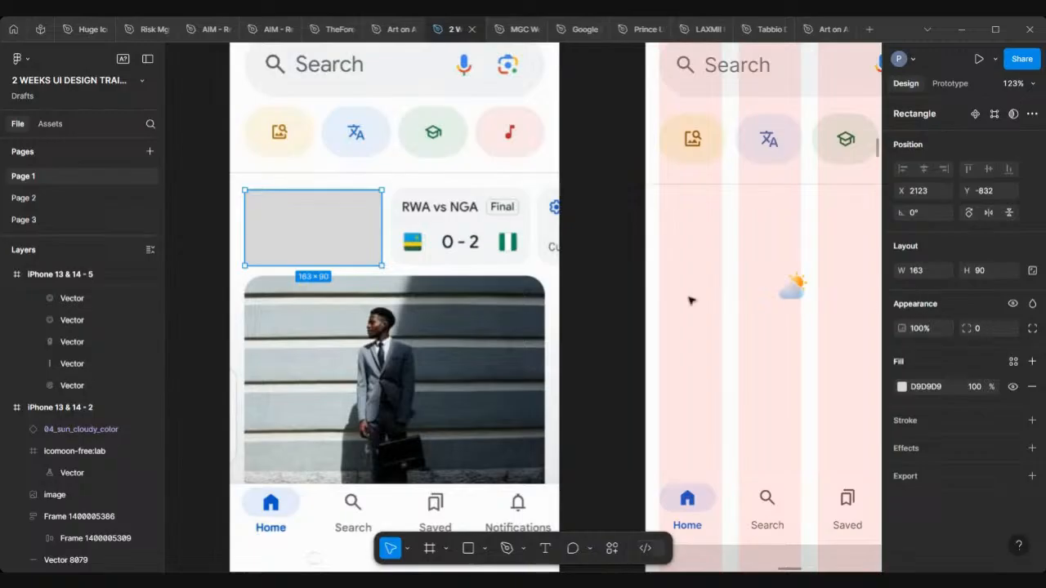
Step: Set the rectangle's width to 160 and move it into the iPhone 13 & 14 - 2 frame at X 12, Y 388
left_click(931, 275)
type("0")
key("Return")
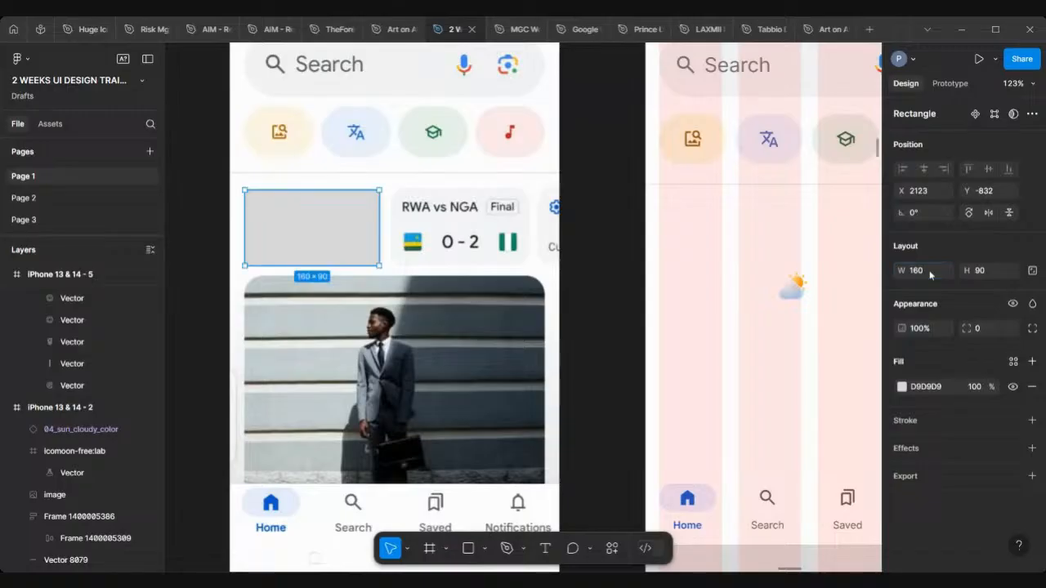
left_click_drag(346, 229, 749, 236)
scroll(752, 236, "right", 2)
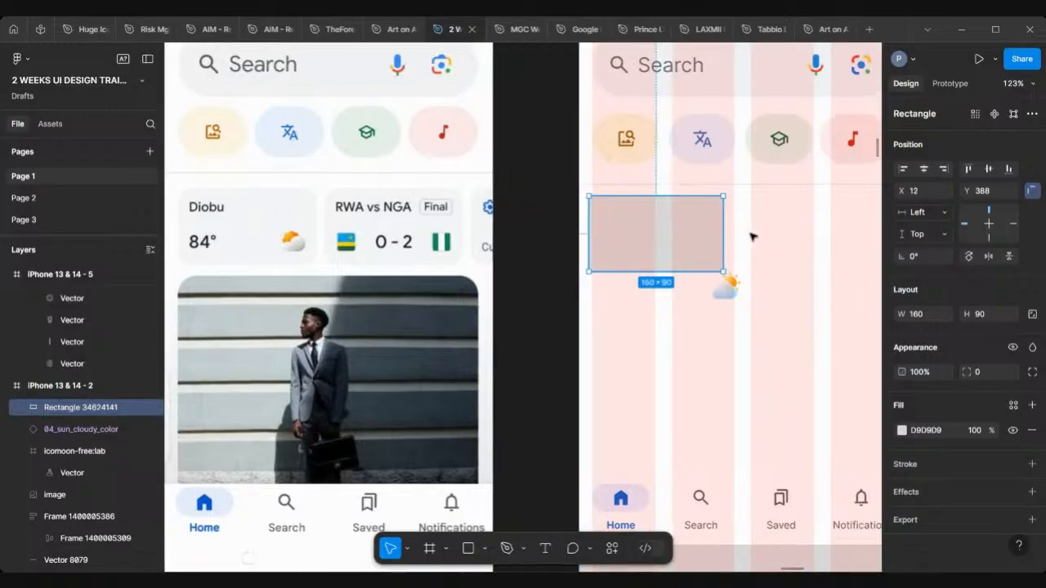
Step: Add the text "Diobu" below the grey rectangle at X 44, Y 576
left_click(503, 337)
left_click(546, 549)
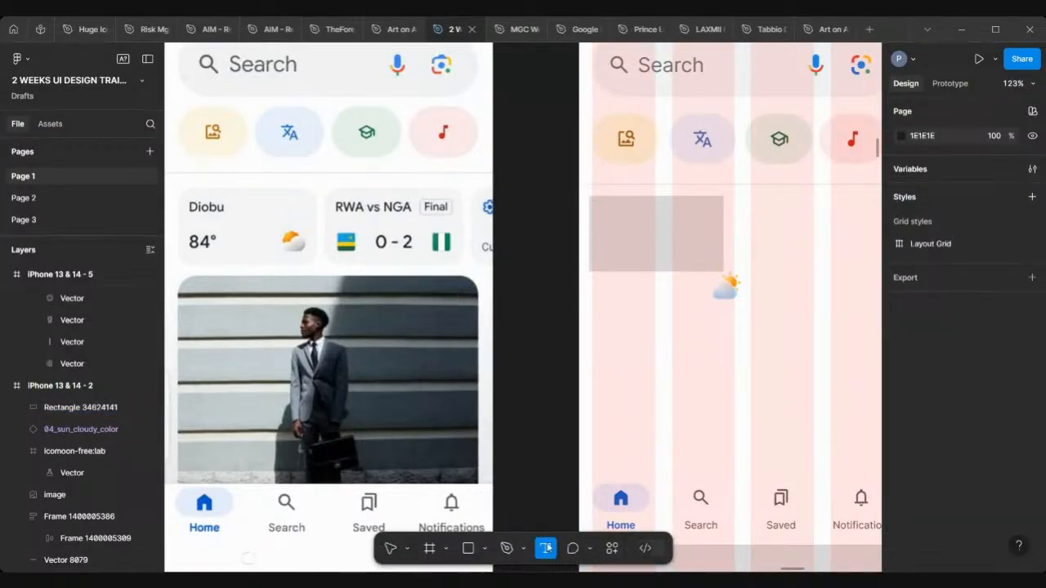
left_click(617, 355)
type("Di")
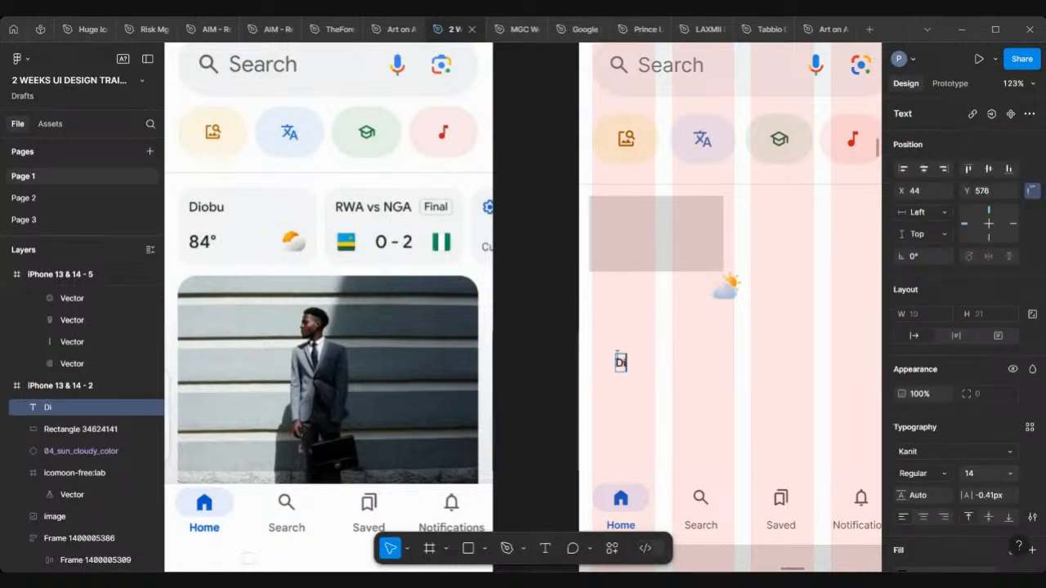
type("obu")
key("Escape")
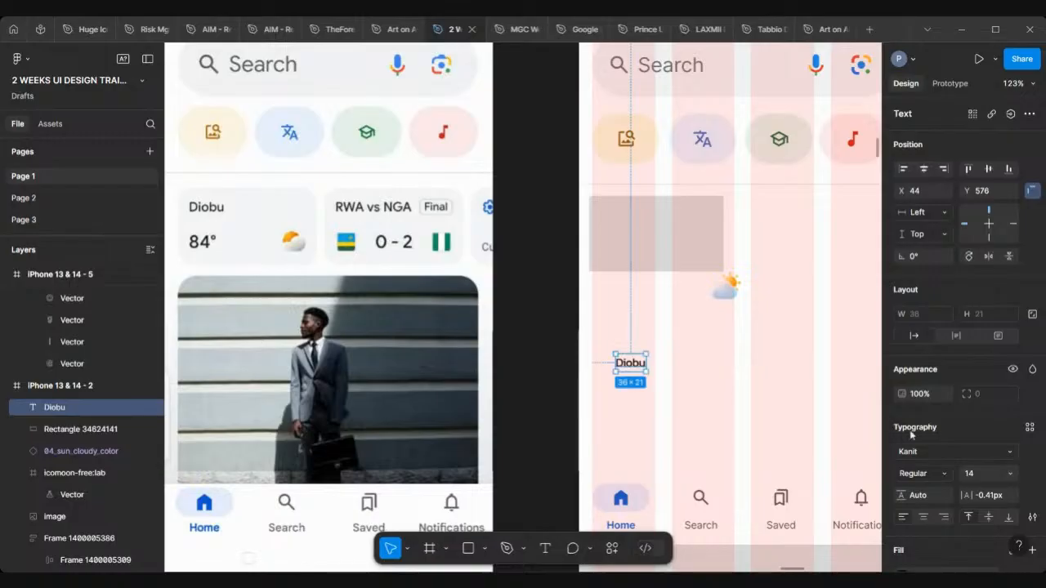
Step: Change the "Diobu" text's font to Inter
left_click(955, 452)
type("In")
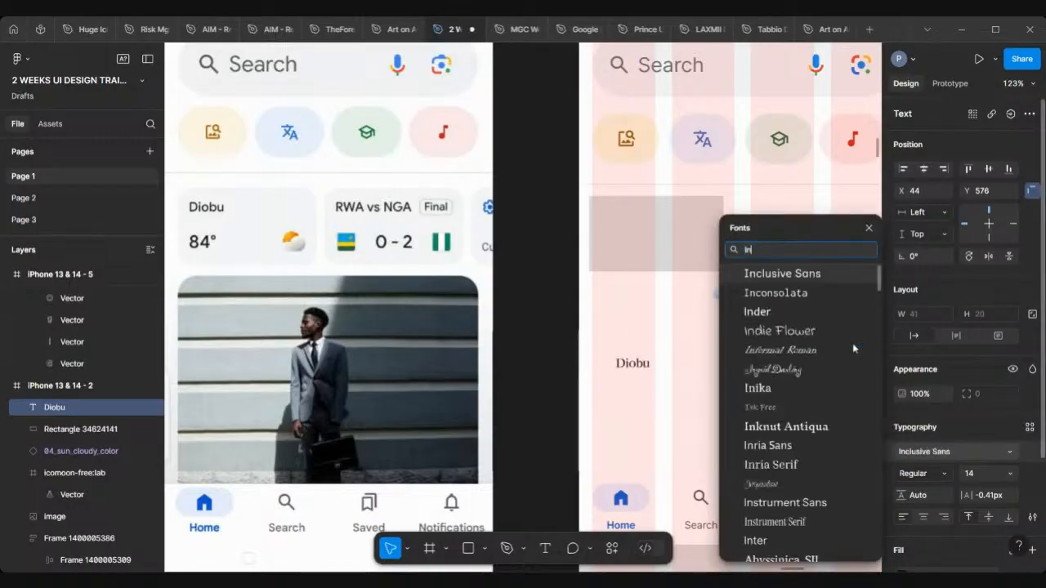
type("ter")
key("Return")
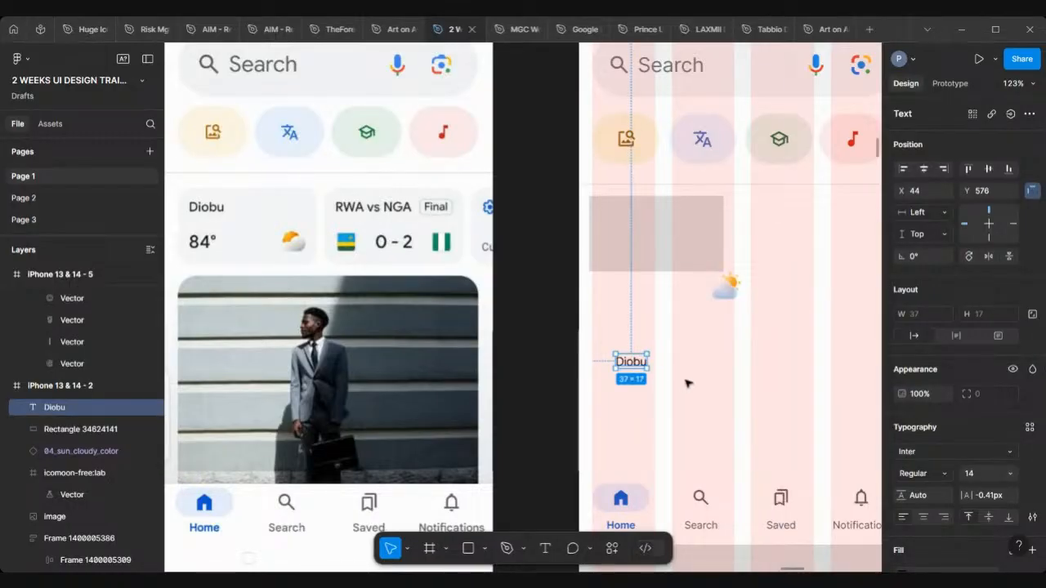
Step: Move "Diobu" into the grey rectangle and place a copy at X 29, Y 528 with its text changed to "84"
left_click_drag(639, 364, 621, 322)
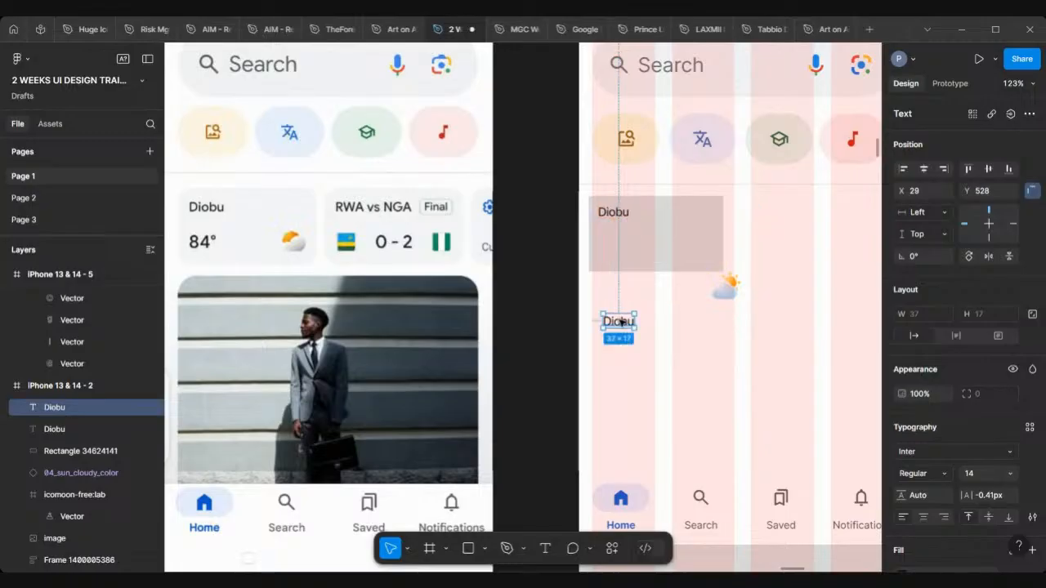
double_click(621, 322)
type("84")
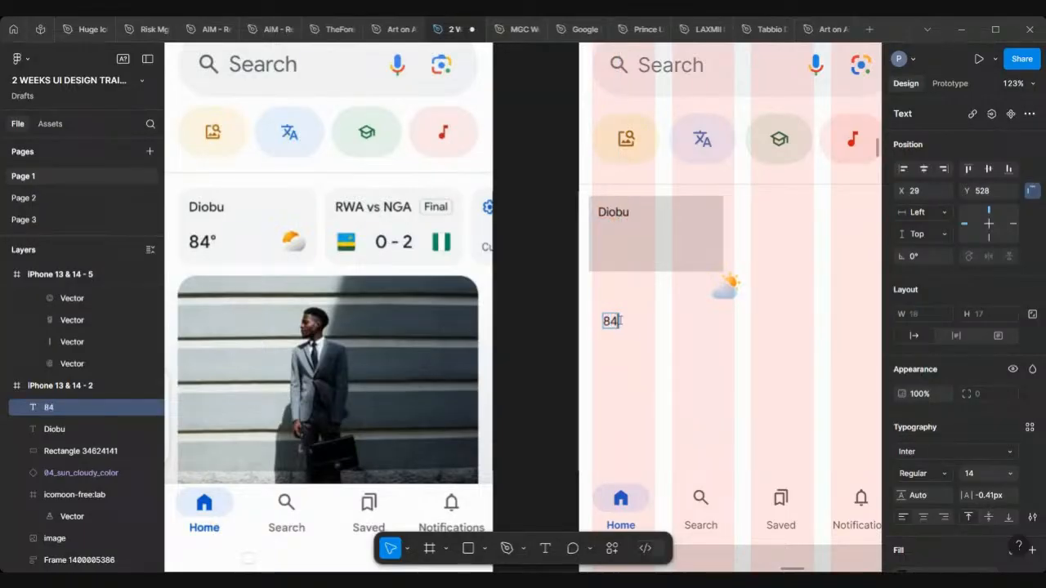
key("Escape")
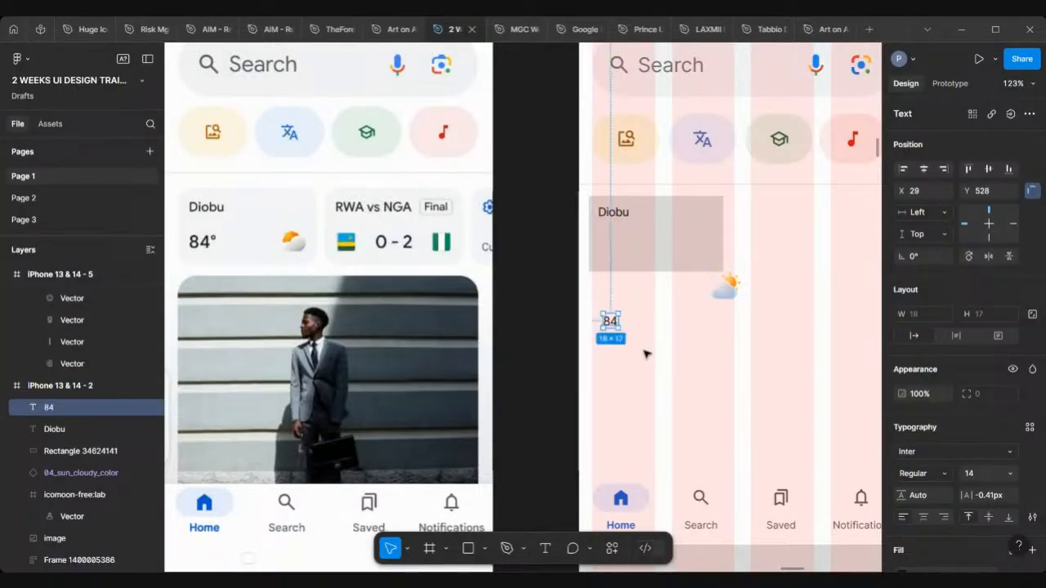
Step: Draw a circle about 8 × 8 below and to the right of the "84" text
scroll(609, 340, "up", 4)
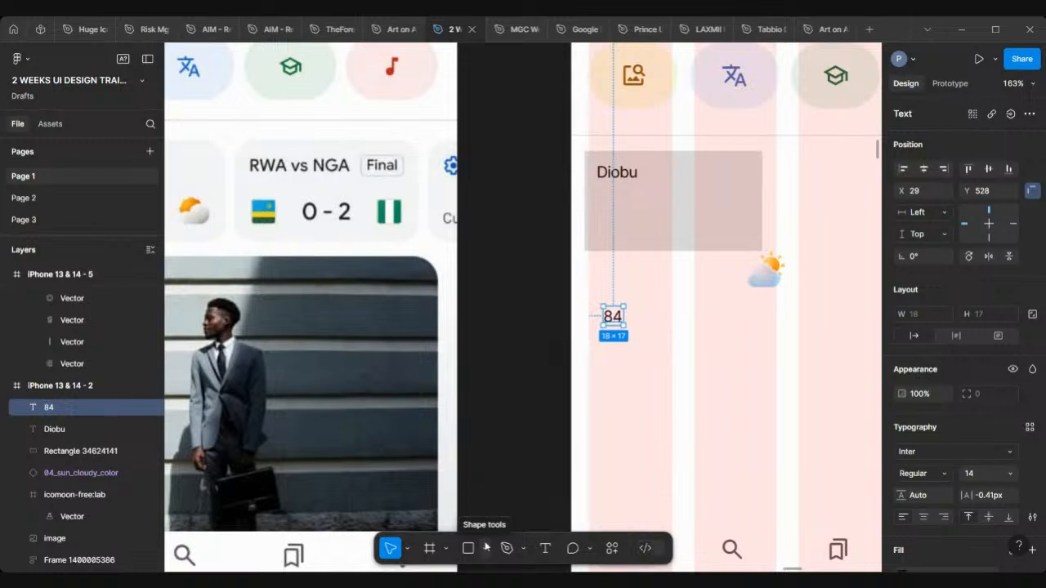
left_click(485, 550)
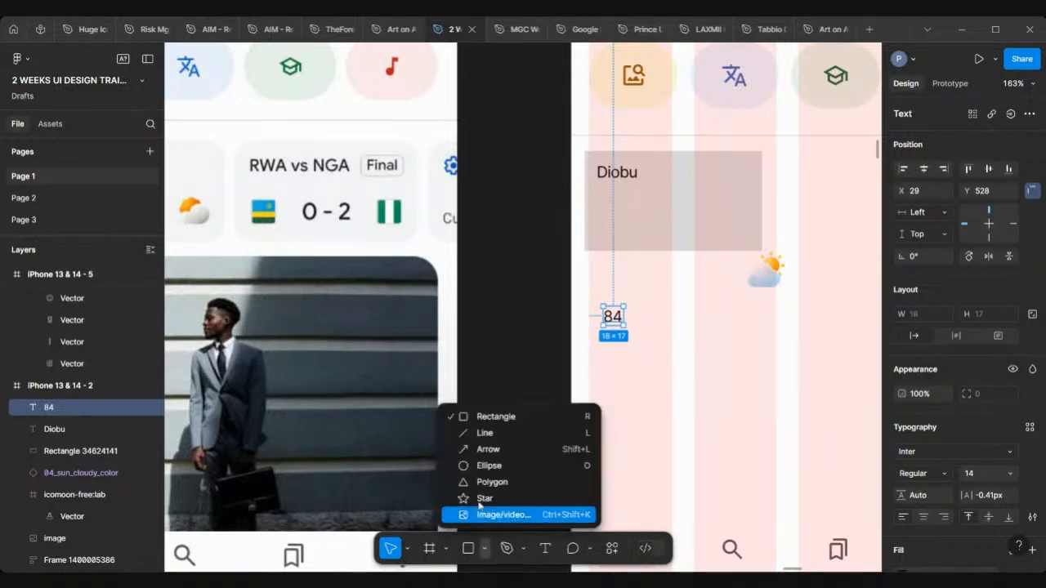
left_click(482, 467)
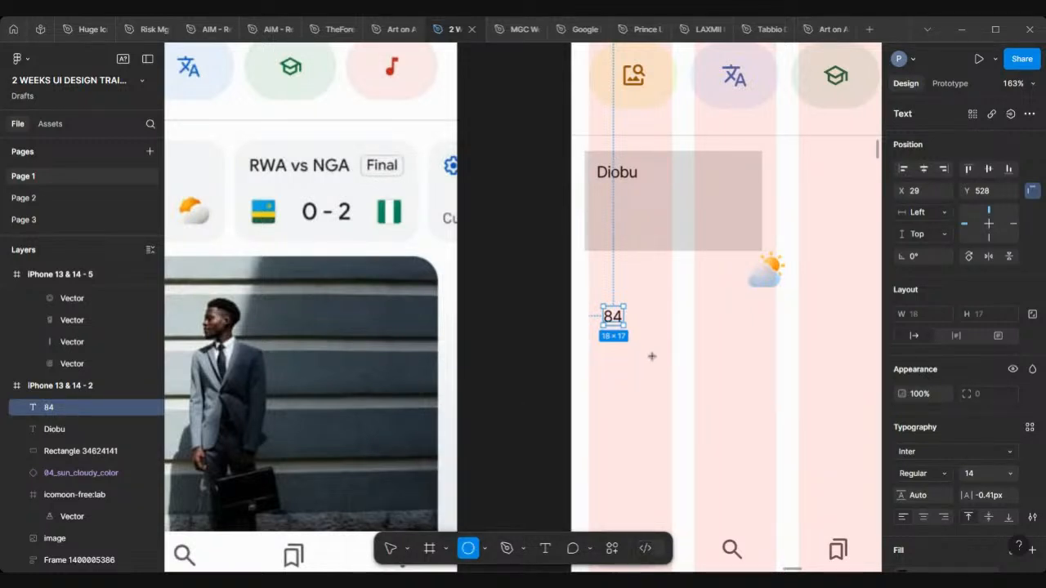
left_click(652, 357)
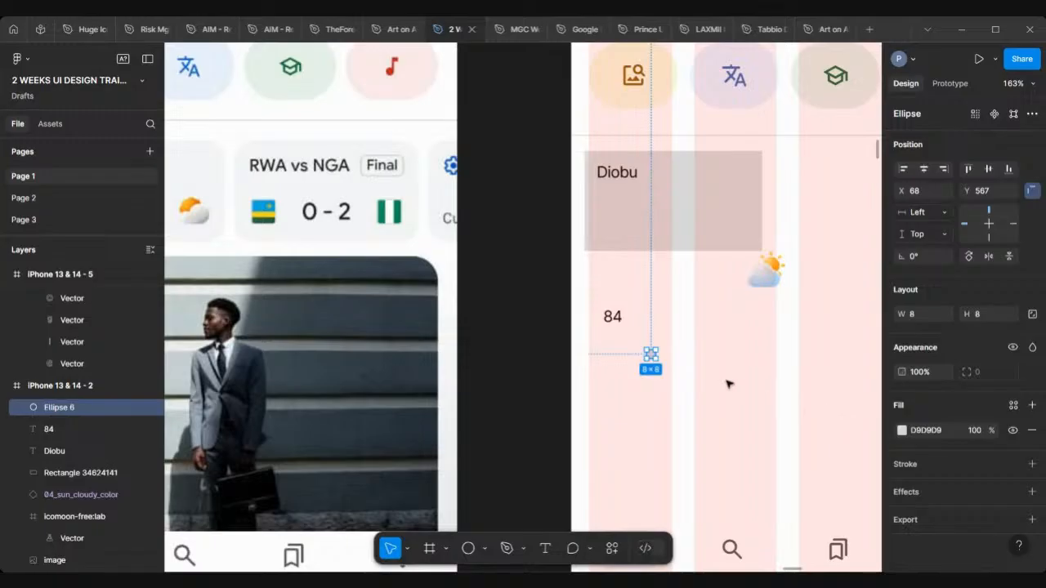
scroll(727, 384, "up", 5)
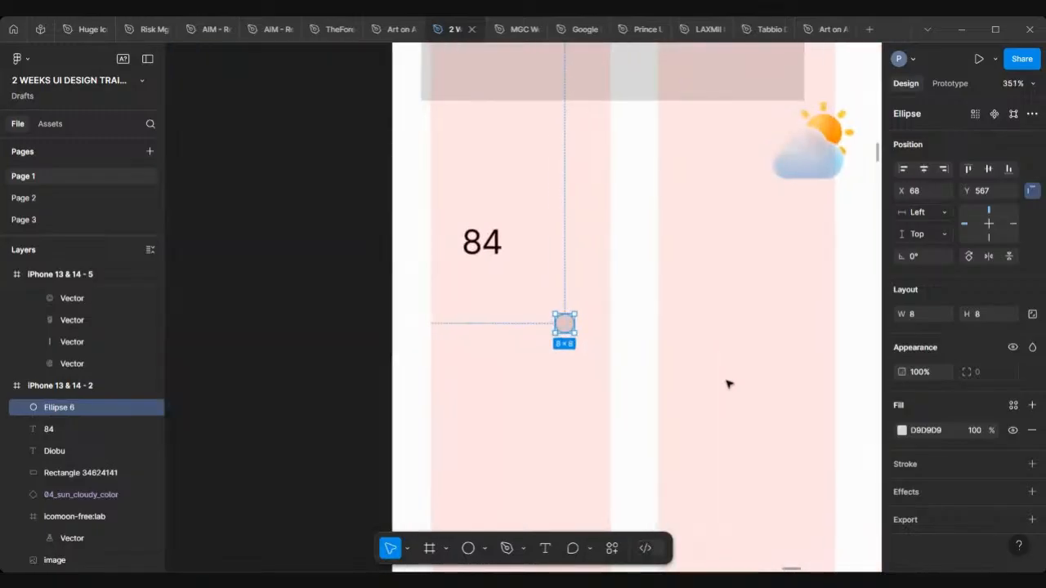
Step: Replace the circle's fill with a 000000 inside stroke and resize it to 4 × 4 with locked proportions
left_click(1032, 430)
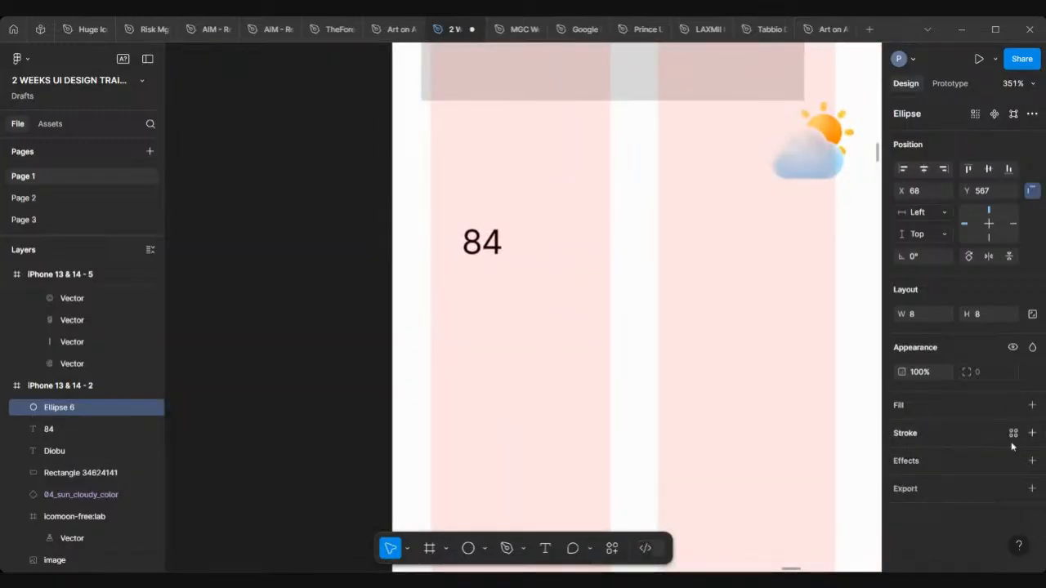
left_click(1033, 433)
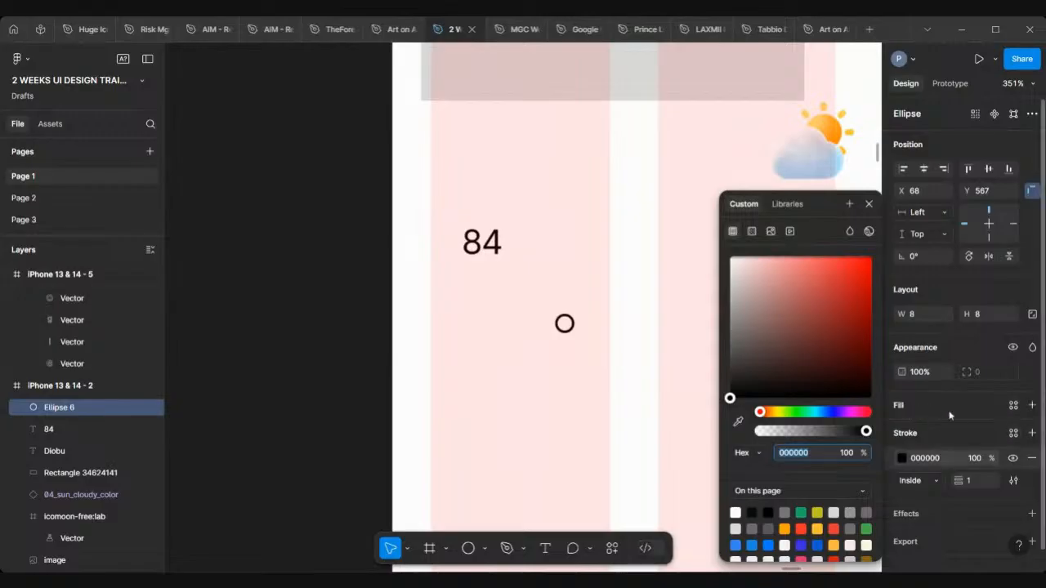
left_click(1031, 315)
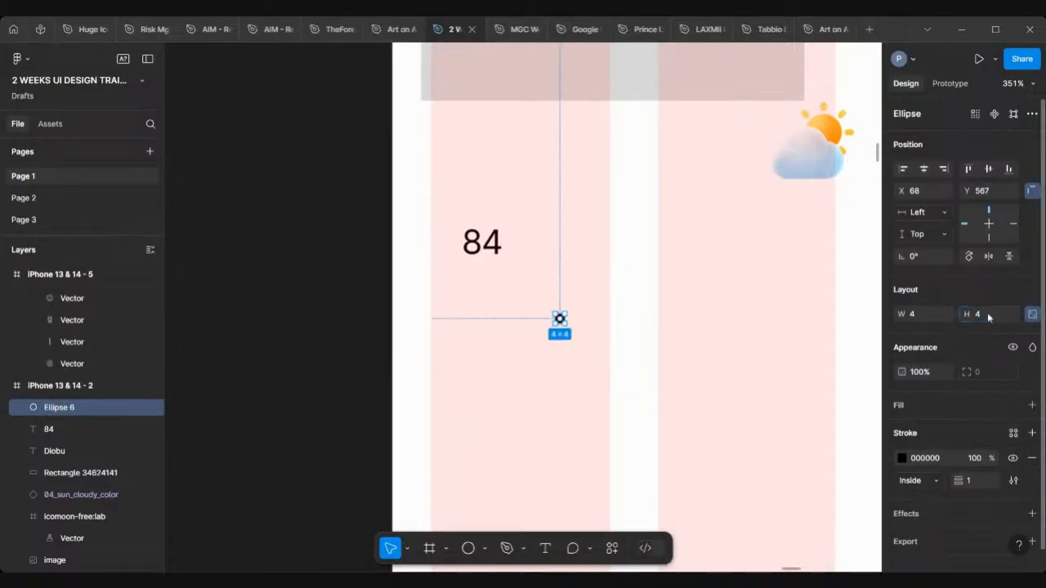
type("4")
key("Return")
Step: Move the small circle to X 47, Y 531 as the degree sign of "84"
scroll(621, 350, "up", 3)
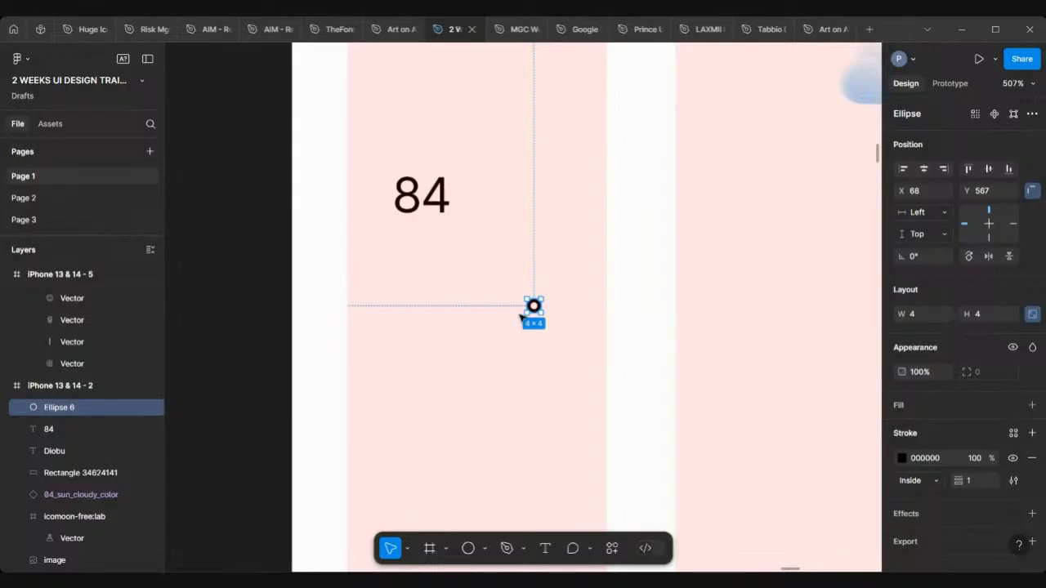
left_click_drag(533, 306, 462, 180)
scroll(461, 180, "down", 2)
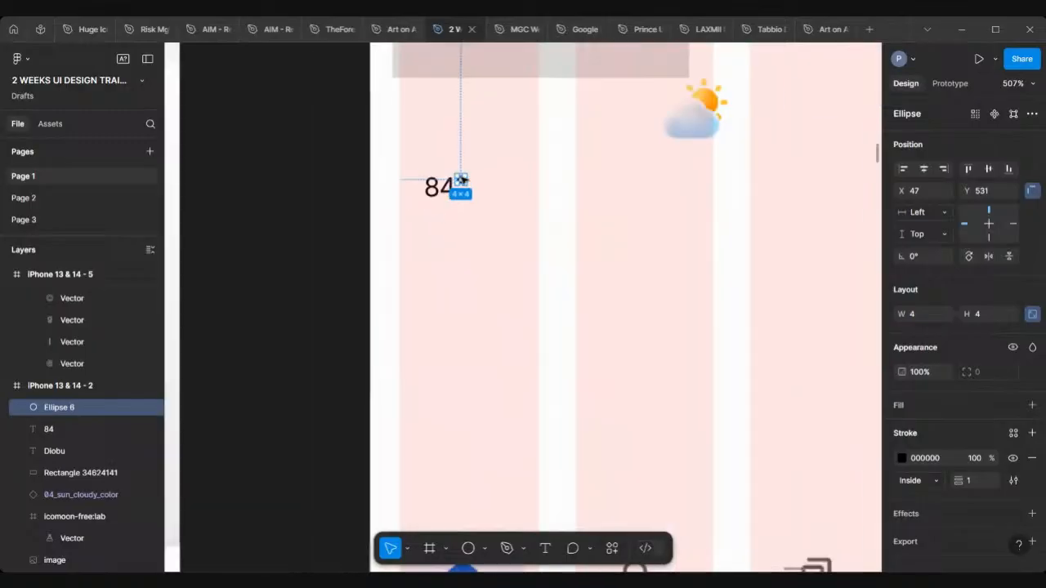
scroll(462, 180, "down", 5)
scroll(463, 180, "left", 3)
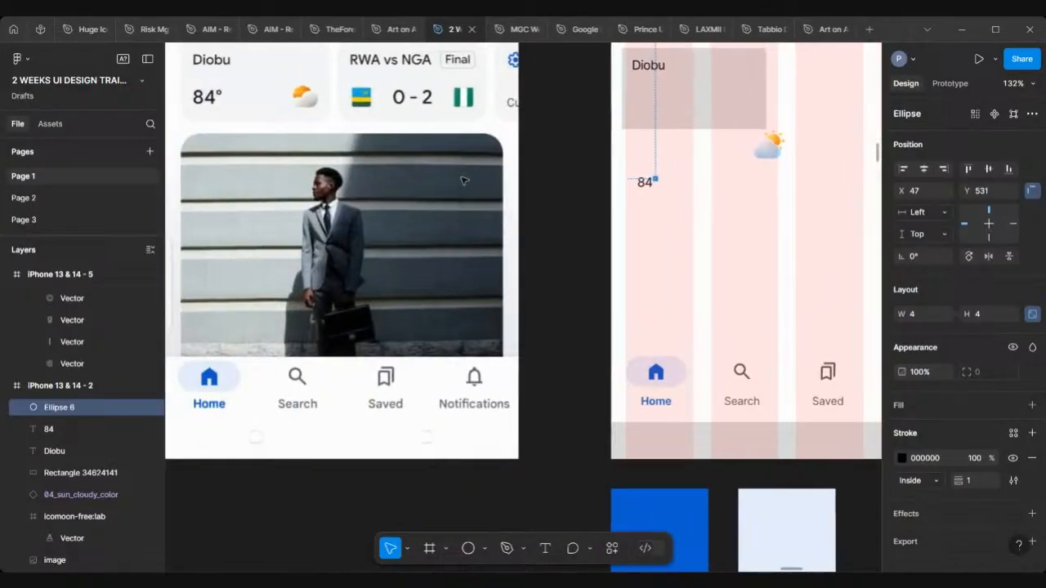
scroll(463, 180, "up", 2)
Step: Group the "84" text with its degree circle
left_click(602, 202)
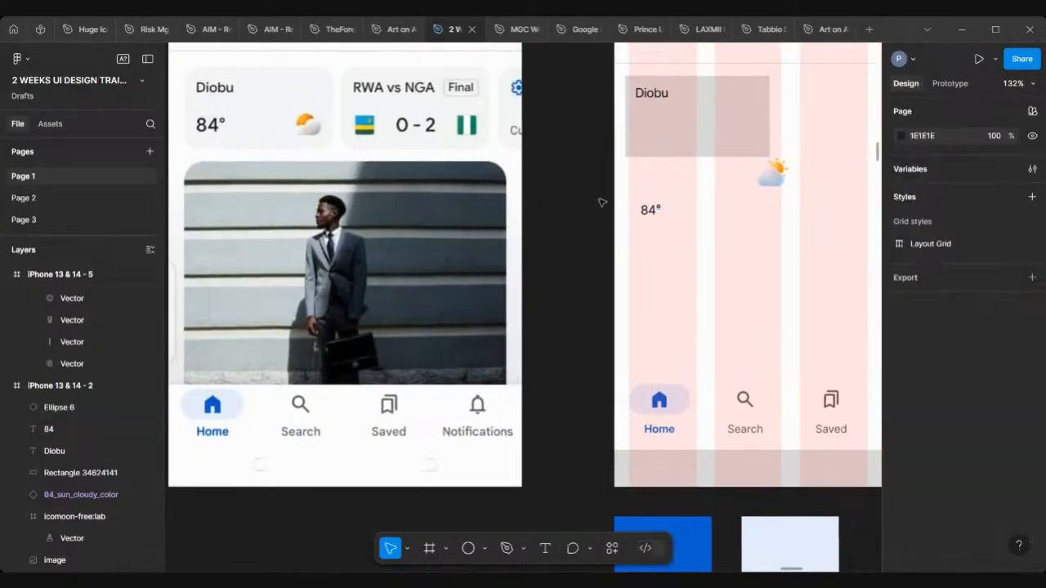
mouse_move(599, 200)
left_mouse_down()
mouse_move(679, 217)
mouse_move(667, 226)
left_mouse_up()
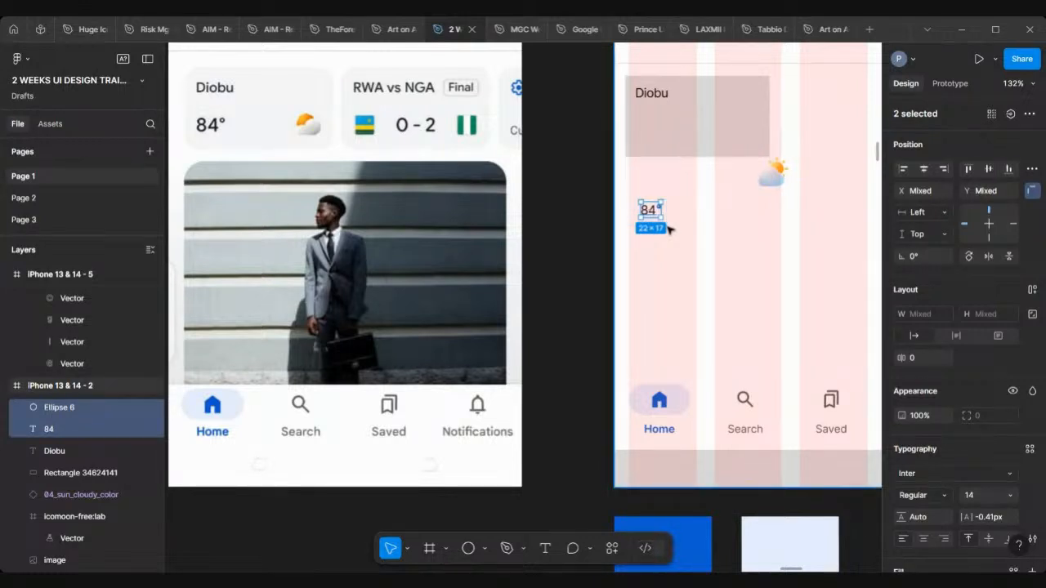
key("ctrl+g")
Step: Try moving the temperature group up to X 28, Y 514, and undo the move
mouse_move(653, 211)
left_mouse_down()
mouse_move(649, 182)
mouse_move(651, 198)
left_mouse_up()
scroll(652, 199, "up", 3)
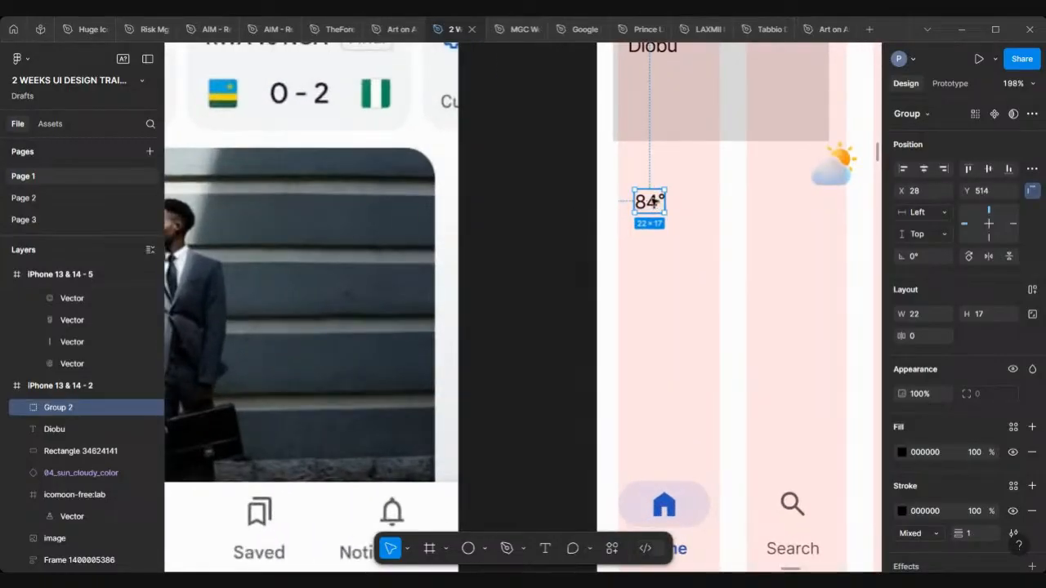
key("ctrl+z")
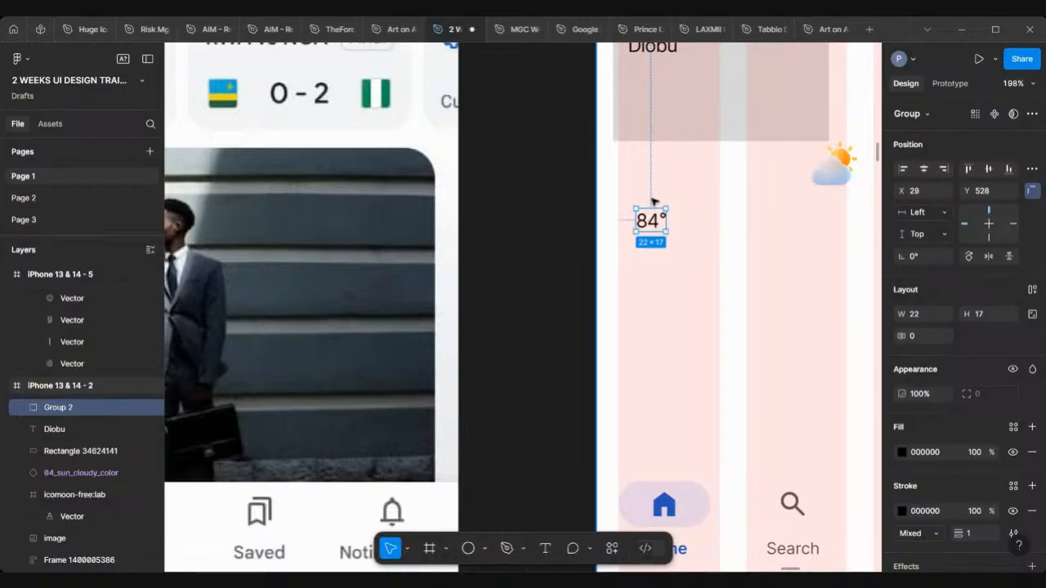
Step: Undo the grouping of "84" and its degree circle, and set the "84" text's font size to 20
key("ctrl+z")
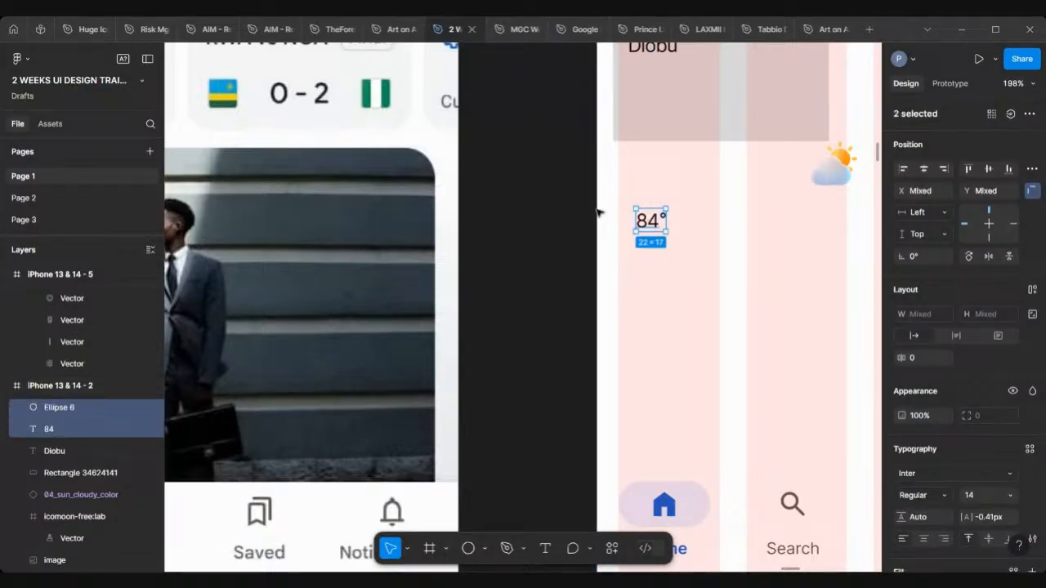
left_click(598, 212)
scroll(598, 213, "down", 3)
left_click_drag(452, 214, 626, 215)
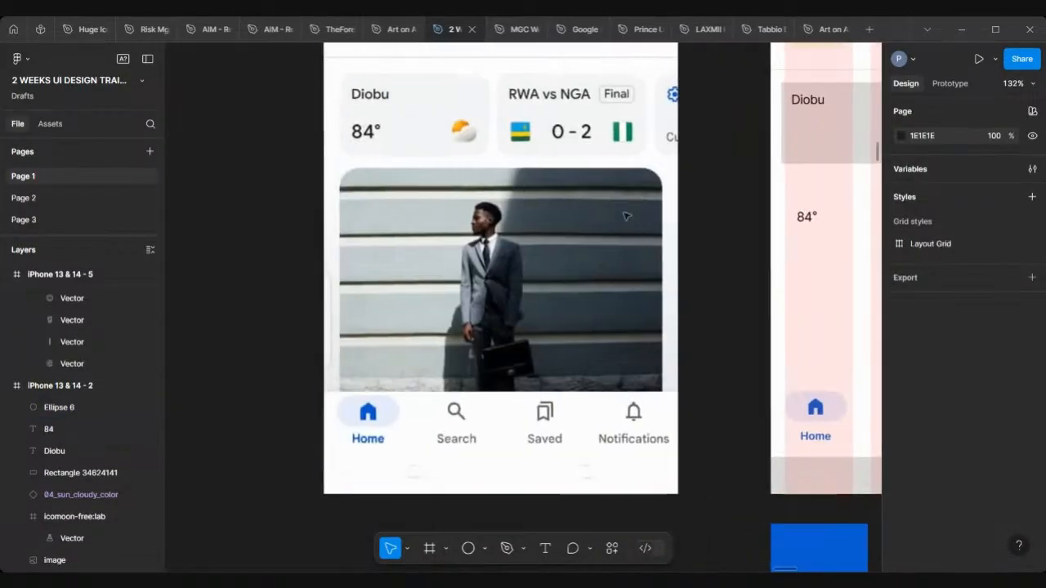
left_click(805, 219)
scroll(803, 220, "right", 3)
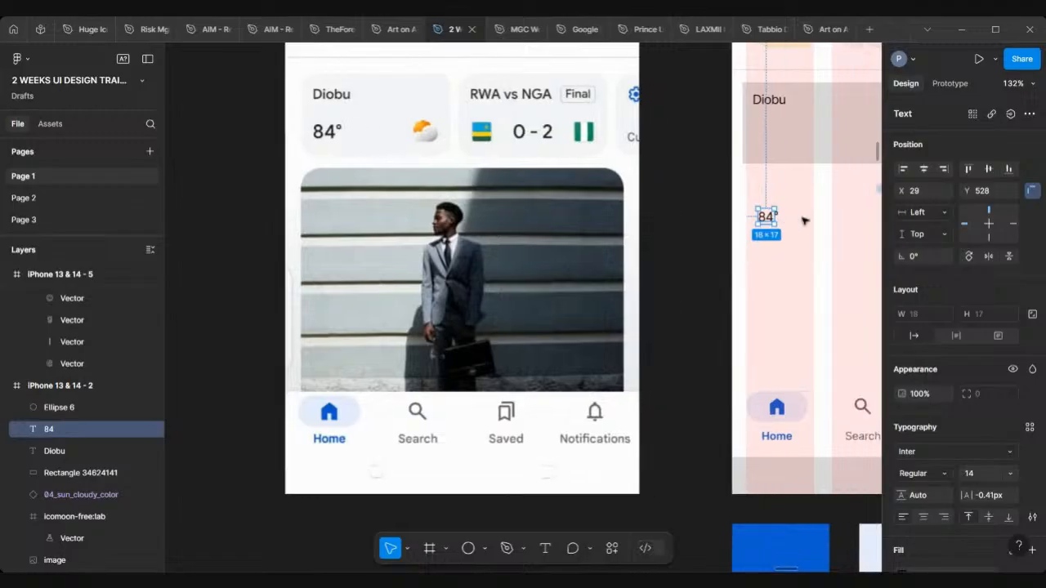
scroll(749, 220, "up", 2)
scroll(749, 221, "up", 2)
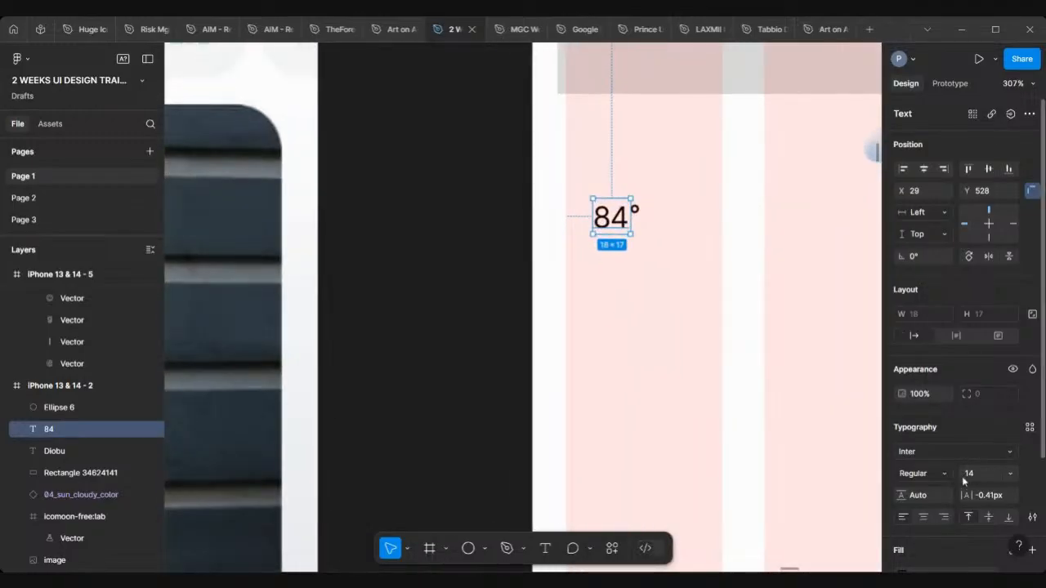
left_click(1009, 476)
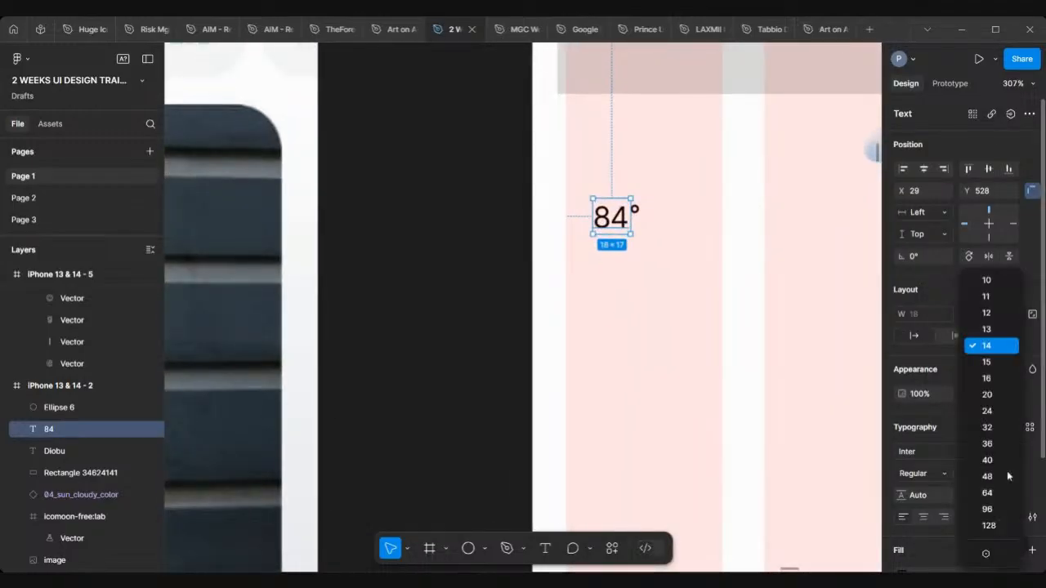
left_click(987, 395)
Step: Move the "84" text to X 22, Y 535 below the weather card
scroll(527, 265, "down", 3)
scroll(527, 266, "left", 5)
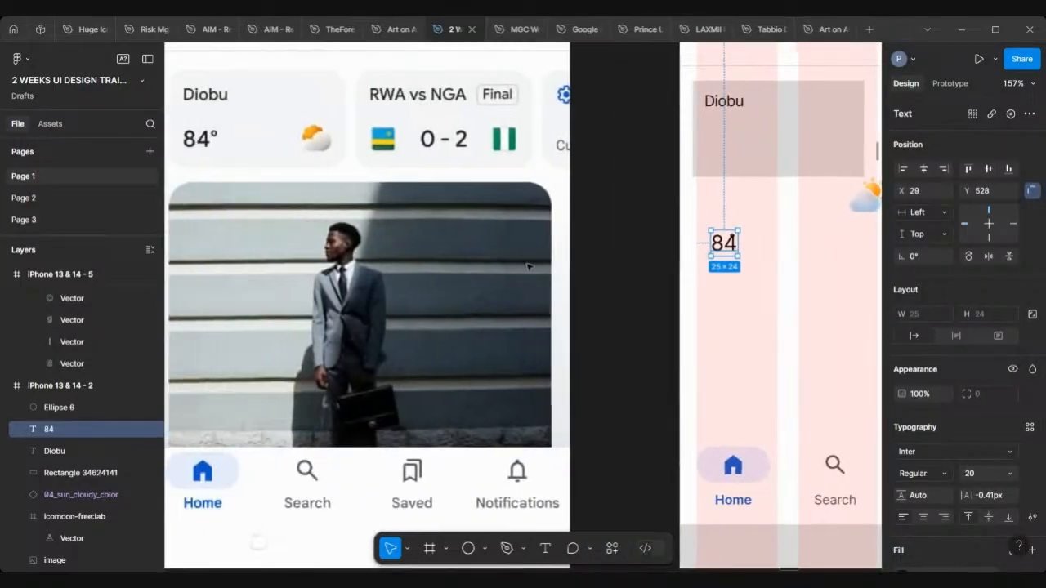
scroll(539, 245, "down", 2)
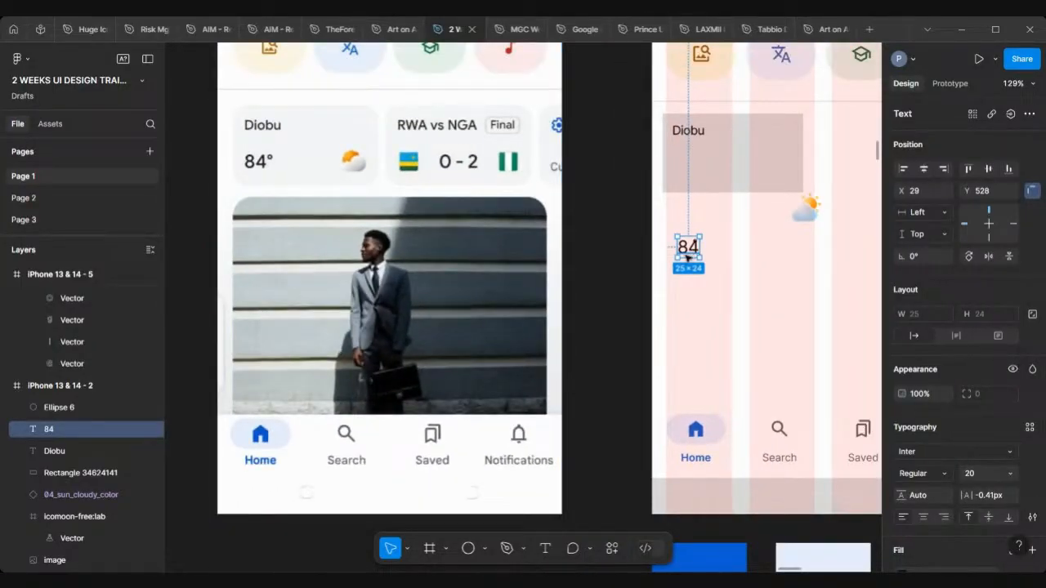
left_click_drag(687, 256, 681, 263)
Step: Move the small degree circle down beside the enlarged "84", to X 47, Y 539
scroll(692, 254, "up", 3)
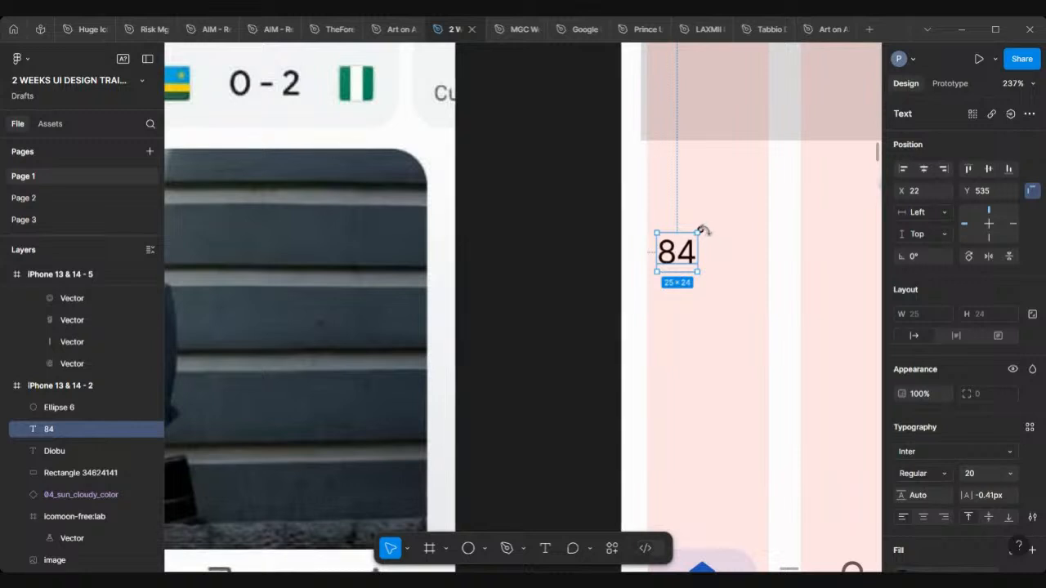
scroll(700, 232, "up", 1)
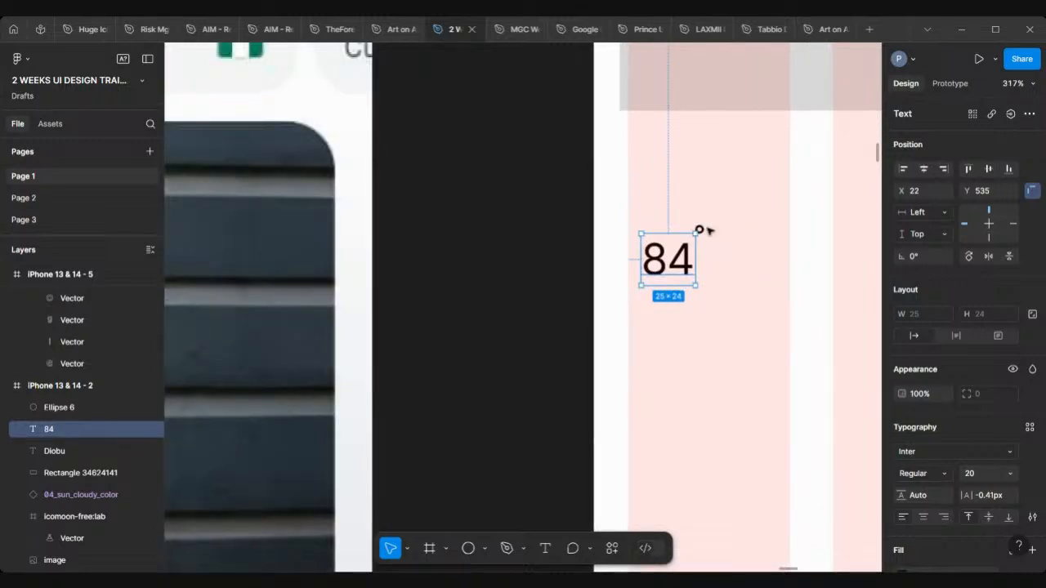
scroll(701, 231, "up", 1)
scroll(697, 230, "up", 2)
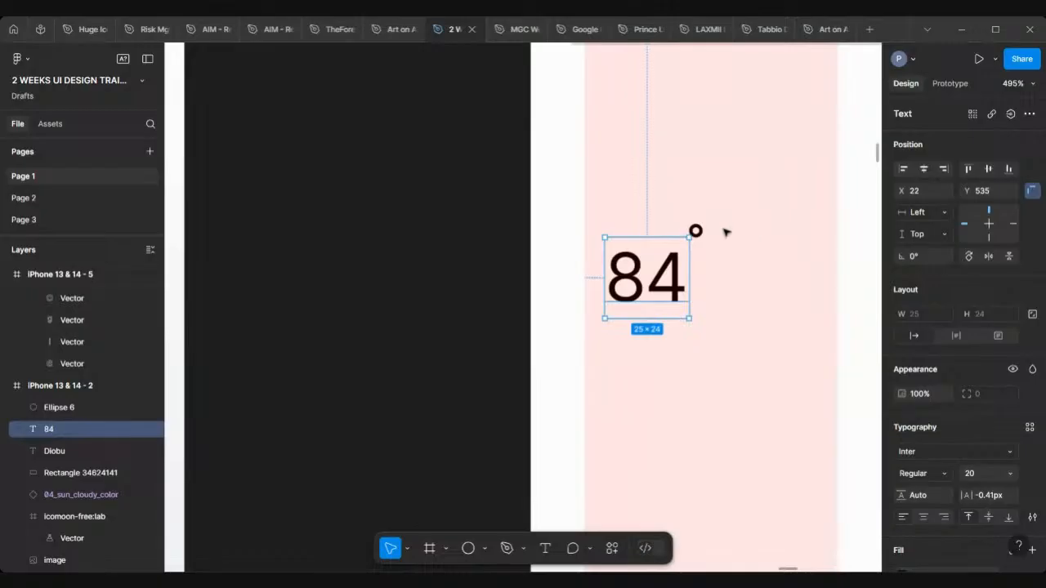
left_click(697, 231)
left_click_drag(696, 231, 697, 258)
Step: Try resizing the degree circle to 6 × 6, and undo the resize
left_click(994, 315)
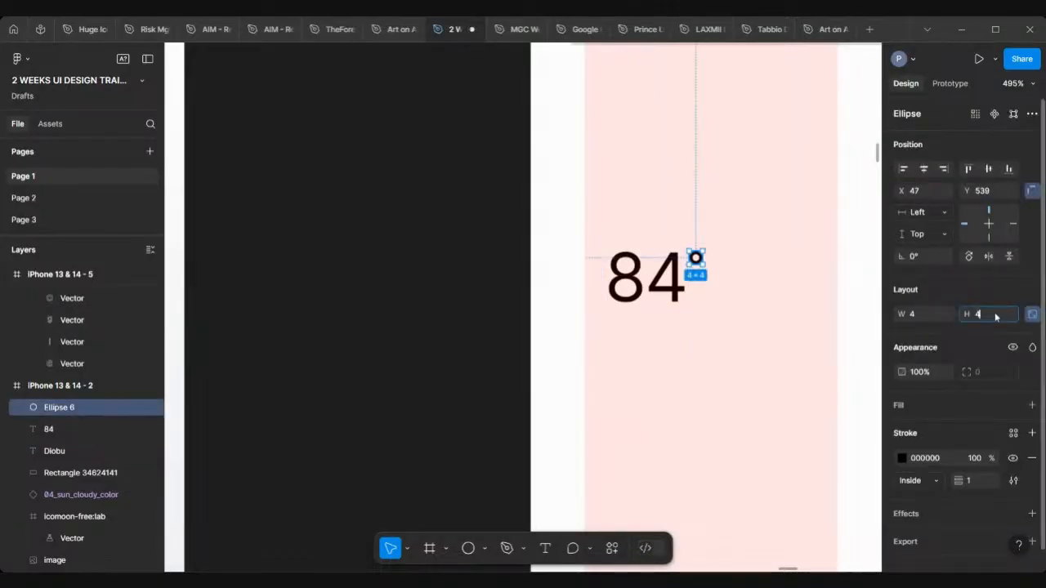
key("Return")
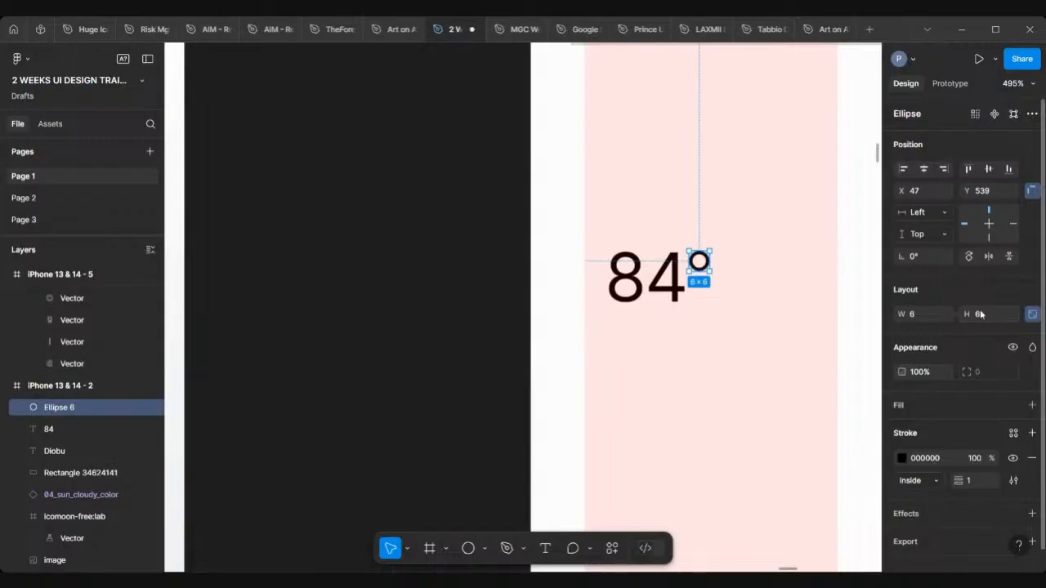
key("ctrl+z")
Step: Group the enlarged "84" text with its repositioned degree circle
scroll(573, 244, "down", 10)
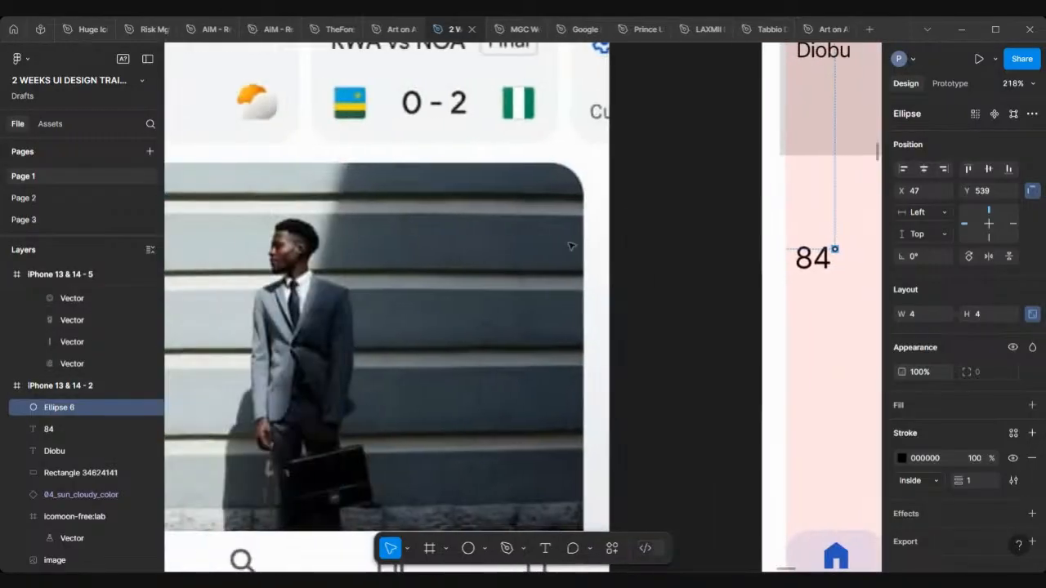
scroll(571, 245, "right", 5)
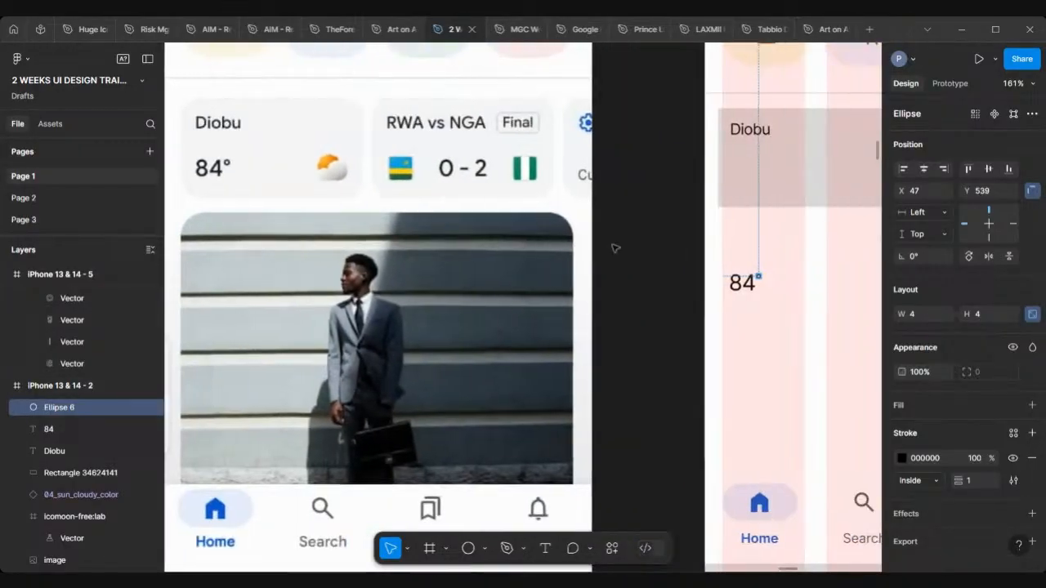
left_click(768, 301)
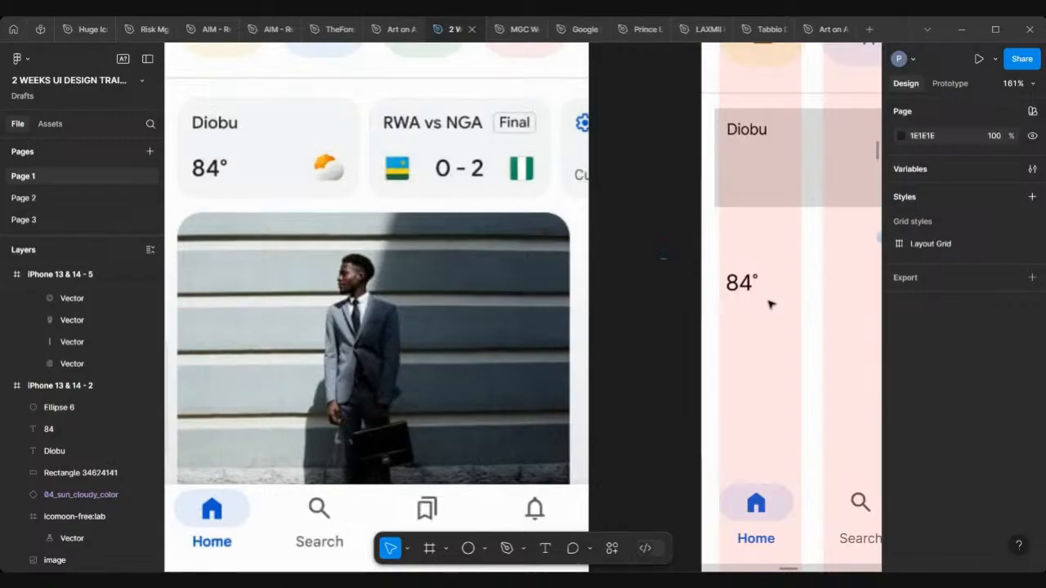
left_click_drag(662, 259, 770, 303)
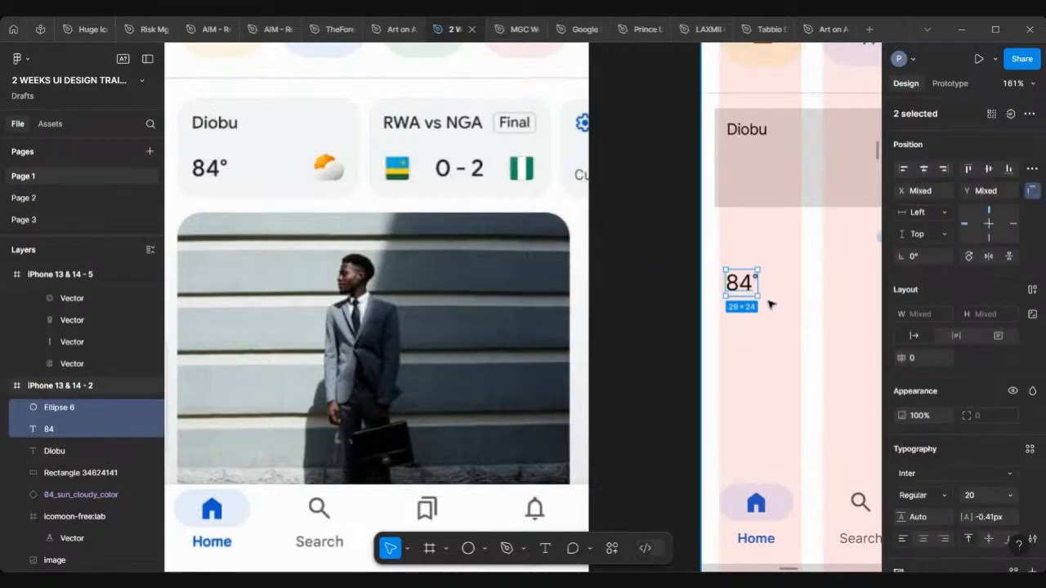
key("ctrl+g")
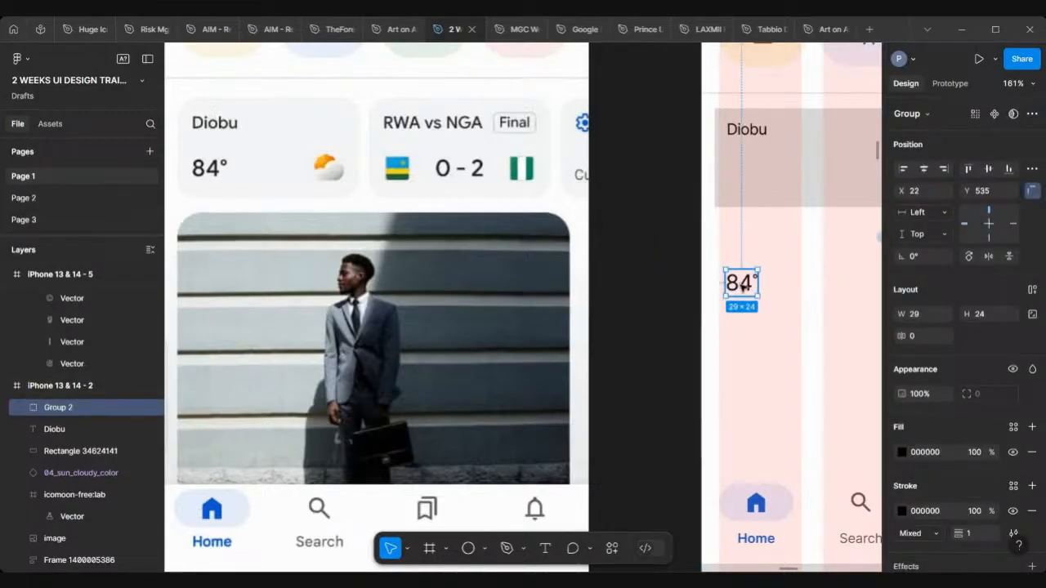
Step: Set the font weight of the "84" text inside the temperature group to Medium
double_click(740, 283)
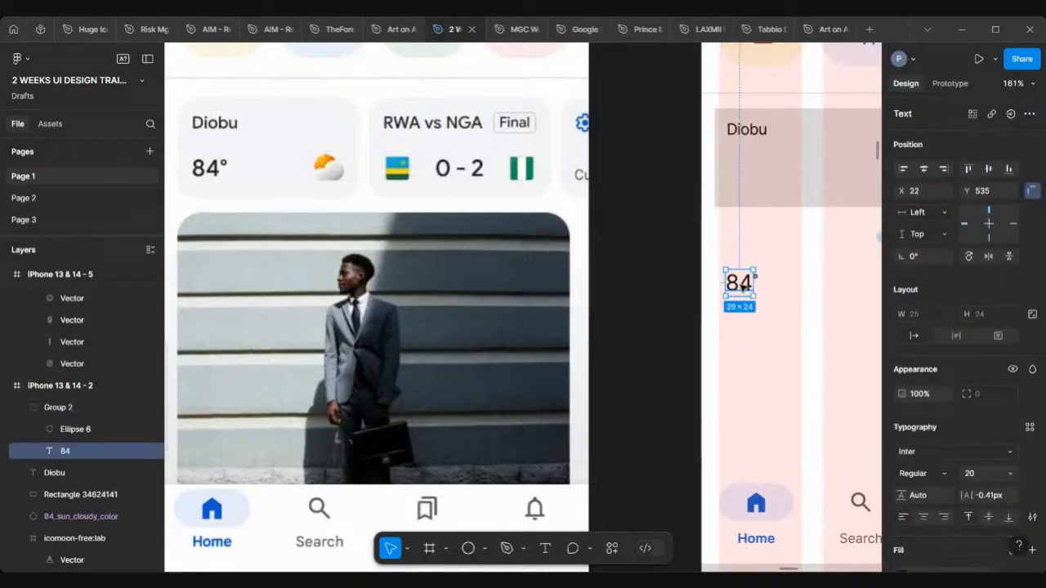
left_click(935, 483)
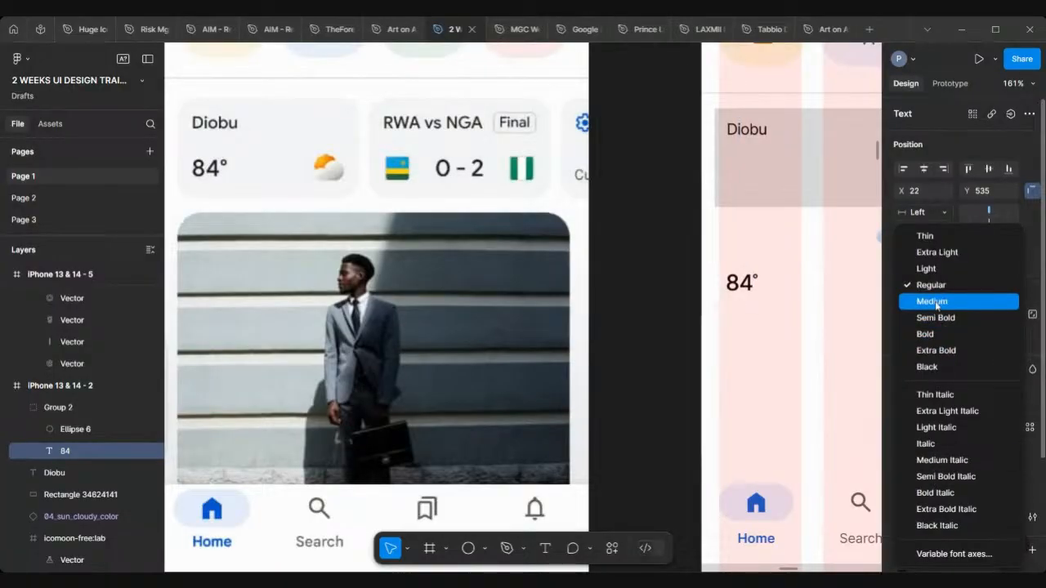
left_click(933, 301)
left_click(654, 263)
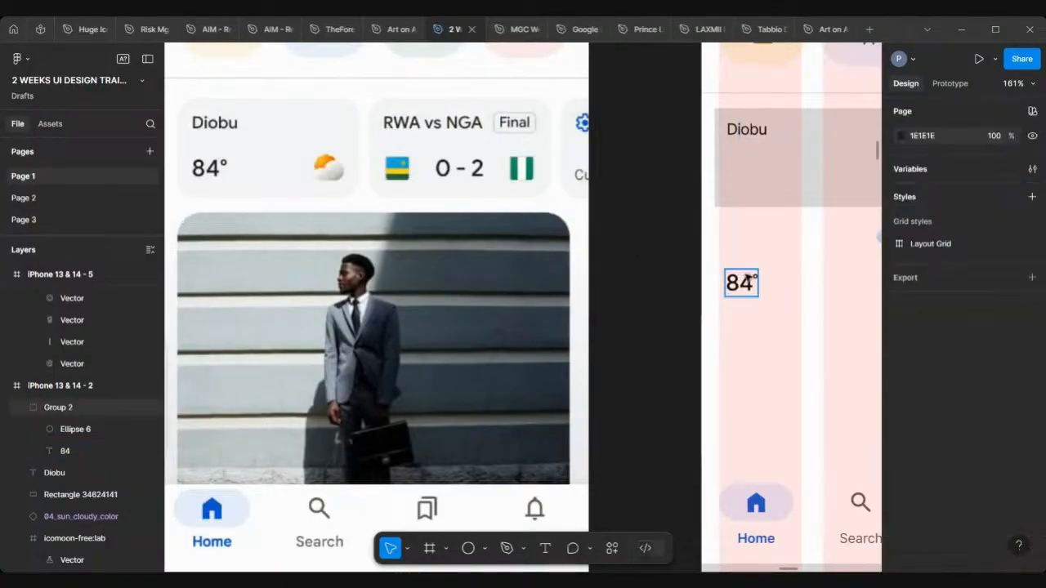
Step: Place the temperature group at X 23, Y 444 and the sun-cloud icon at X 121, Y 432 on the weather card
left_click_drag(745, 282, 749, 186)
scroll(747, 183, "down", 5)
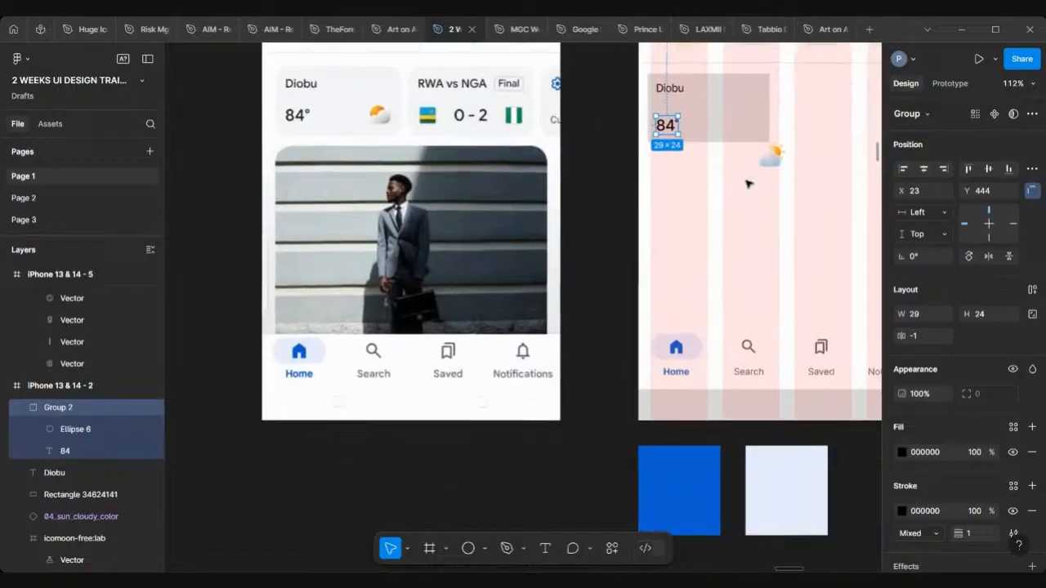
left_click(772, 152)
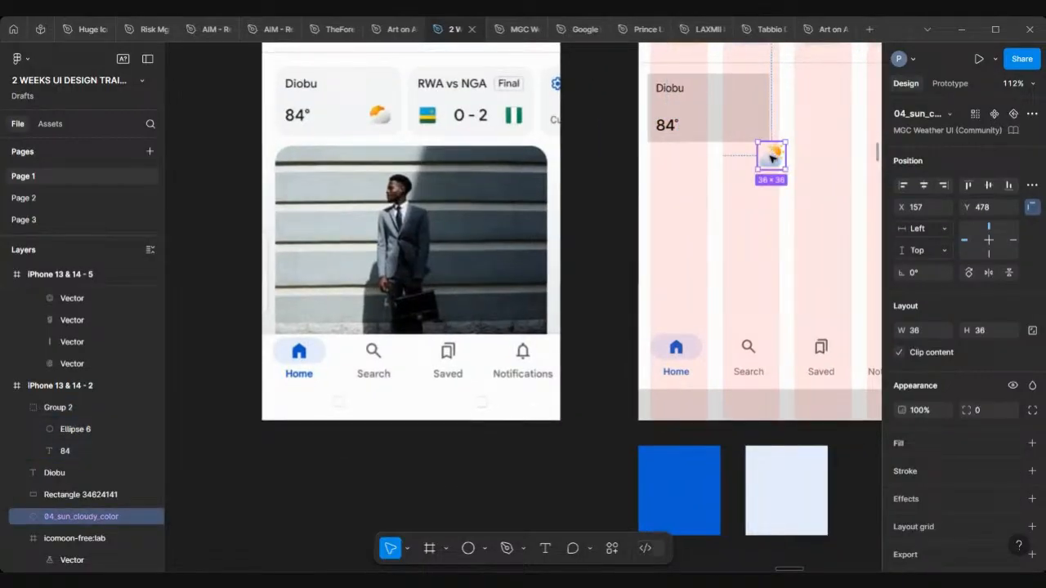
left_click_drag(772, 157, 746, 121)
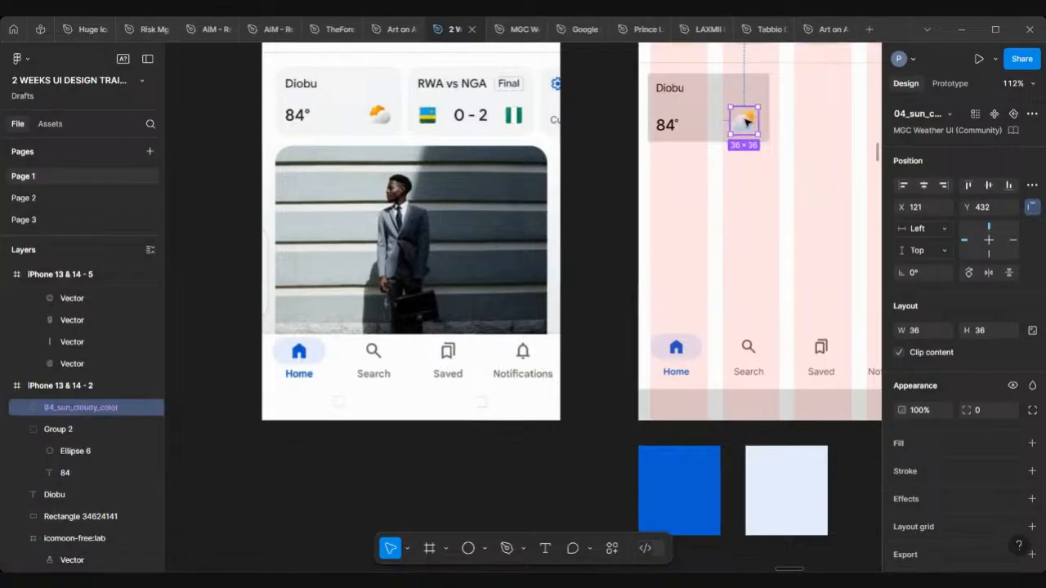
Step: Nudge the weather card's background rectangle right to X 16, in line with the first layout grid column
scroll(746, 120, "up", 2)
scroll(746, 120, "left", 1)
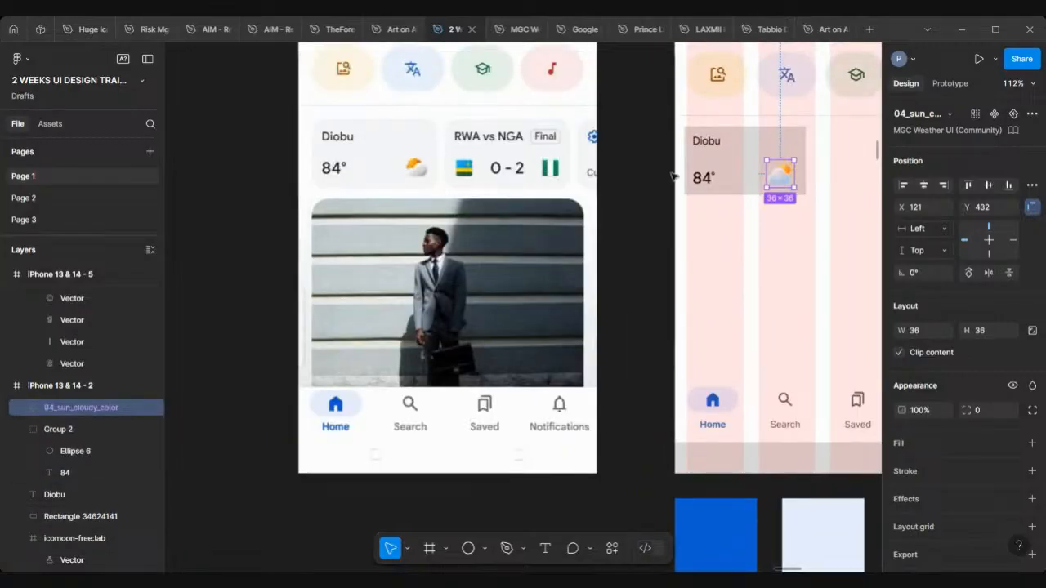
left_click(762, 142)
key("Right")
key("Right")
key("Right")
key("Right")
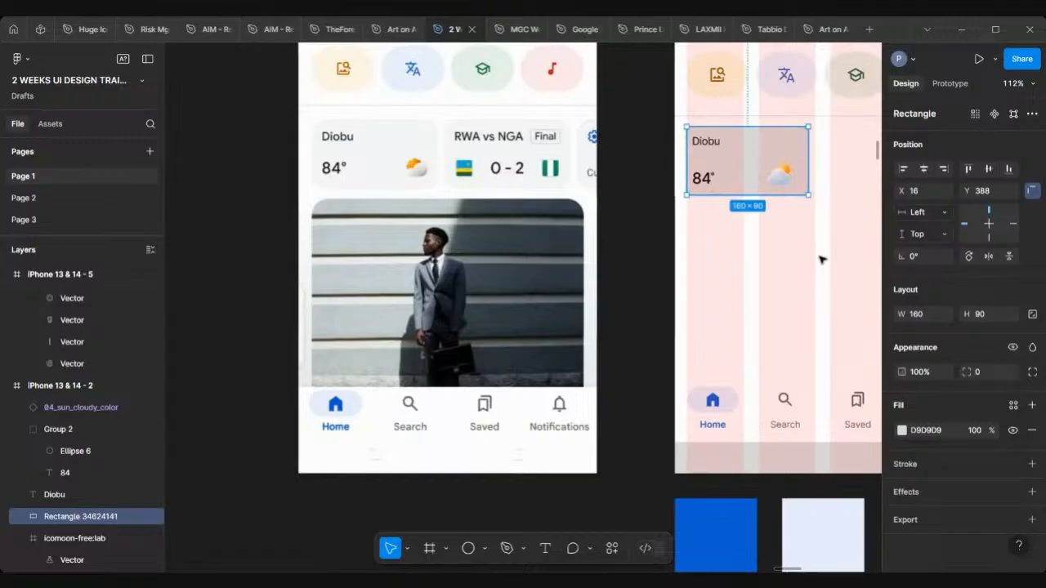
Step: Fill the weather card's rectangle with F5F6F8, sampled from the Diobu card in the reference screenshot
left_click(901, 432)
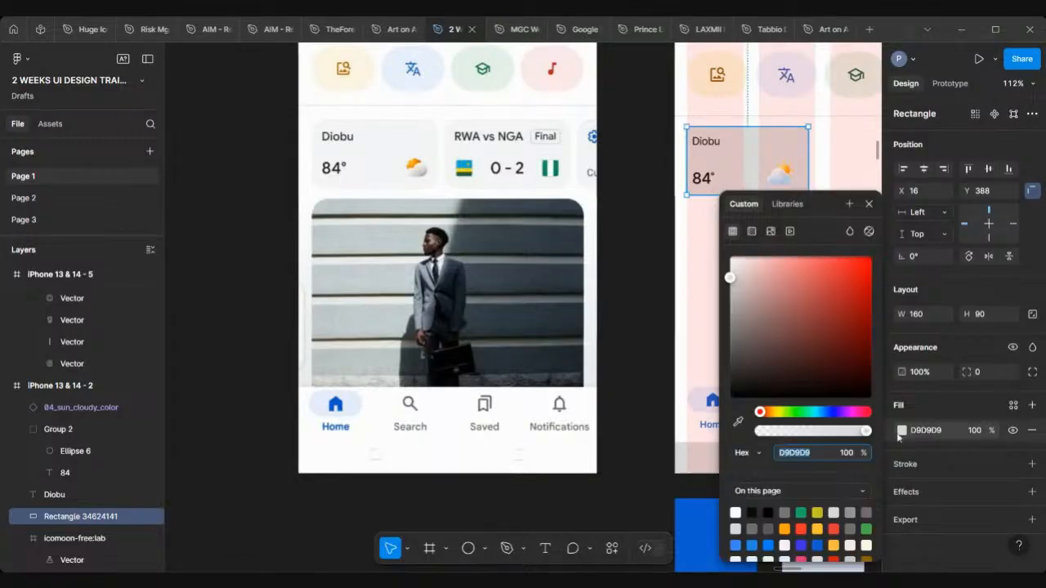
left_click(738, 422)
left_click(402, 135)
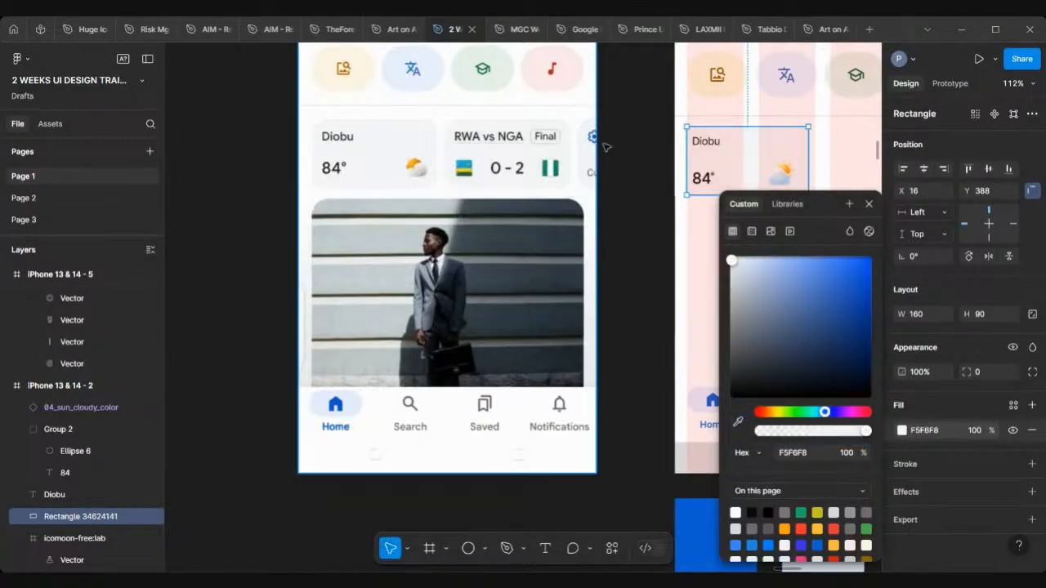
Step: Round the weather card rectangle's corners, trying a radius of 24 and settling on 16
scroll(703, 134, "right", 2)
scroll(718, 127, "up", 5, "ctrl")
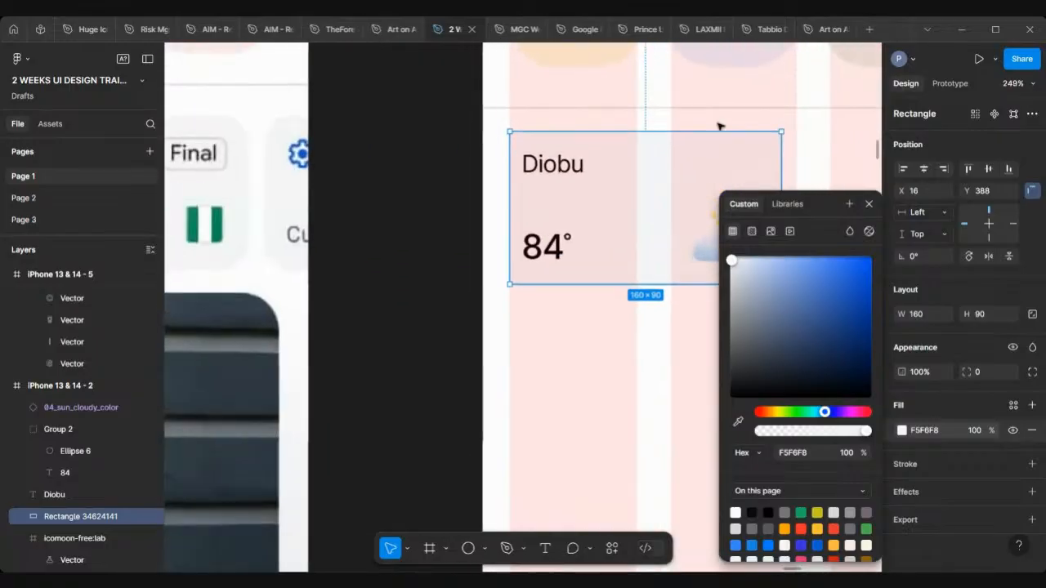
left_click(986, 372)
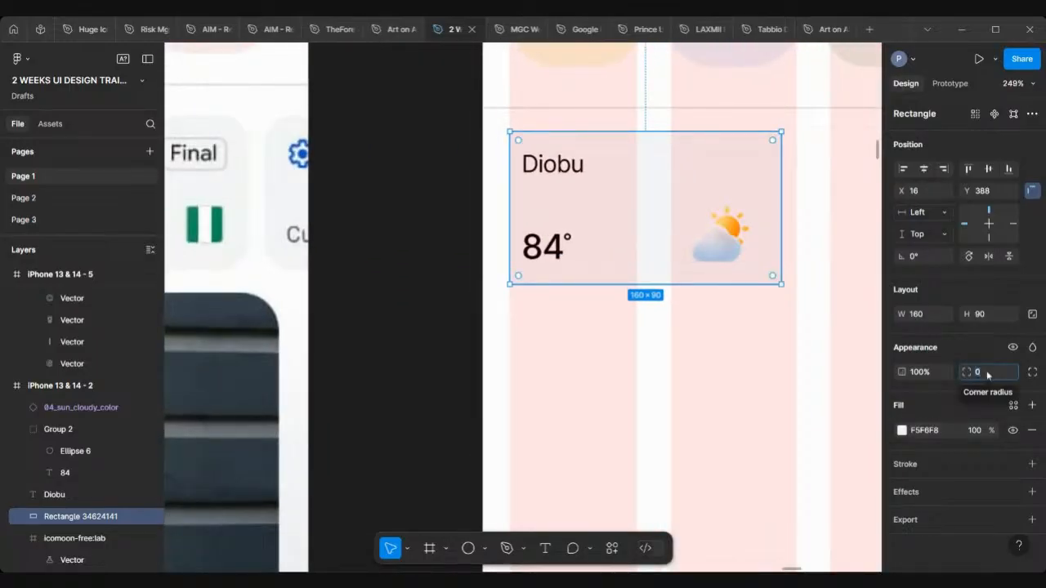
type("24")
key("Return")
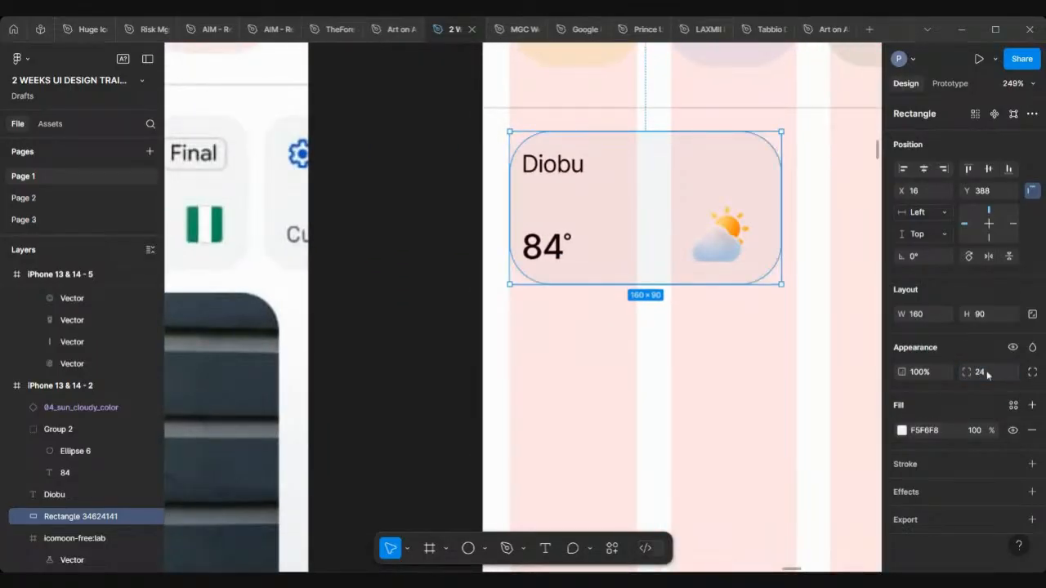
type("16")
key("Return")
Step: Compare the weather card's corners and sun-cloud icon size with the Diobu card in the reference screenshot
scroll(695, 317, "down", 3)
scroll(697, 317, "down", 1)
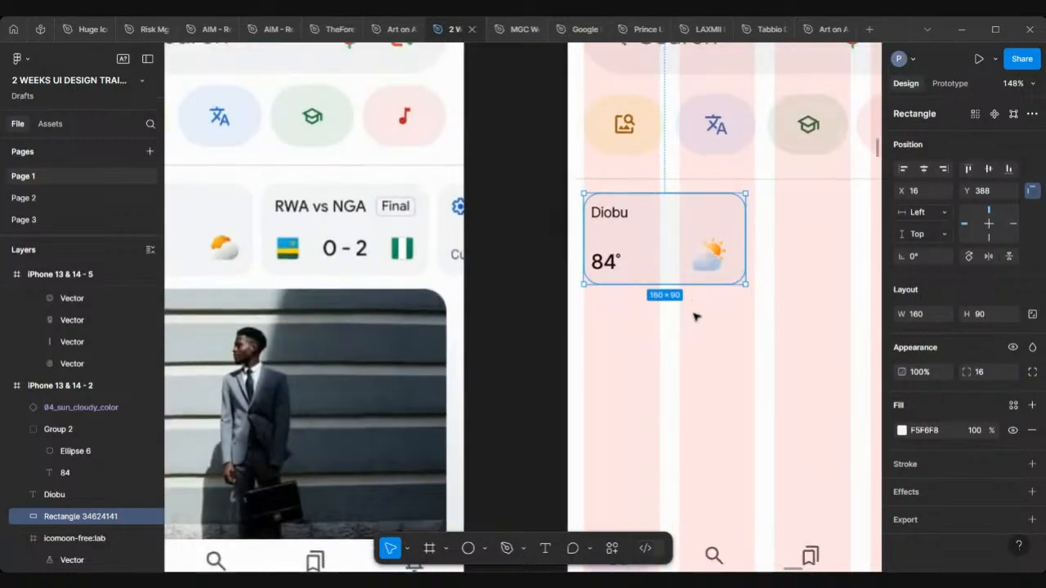
scroll(696, 317, "down", 1)
scroll(695, 316, "left", 2)
scroll(367, 228, "up", 4)
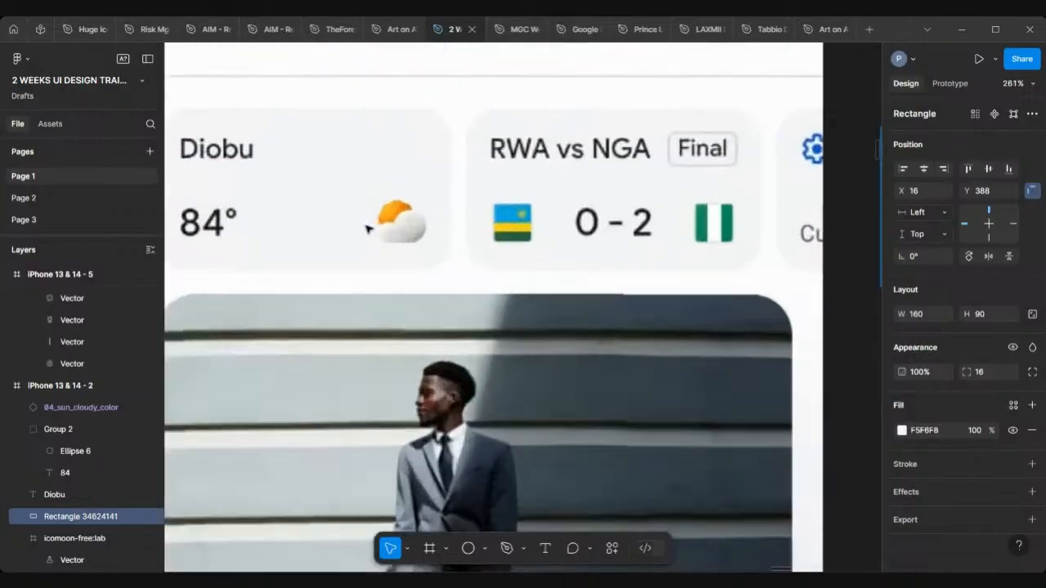
scroll(367, 228, "left", 2)
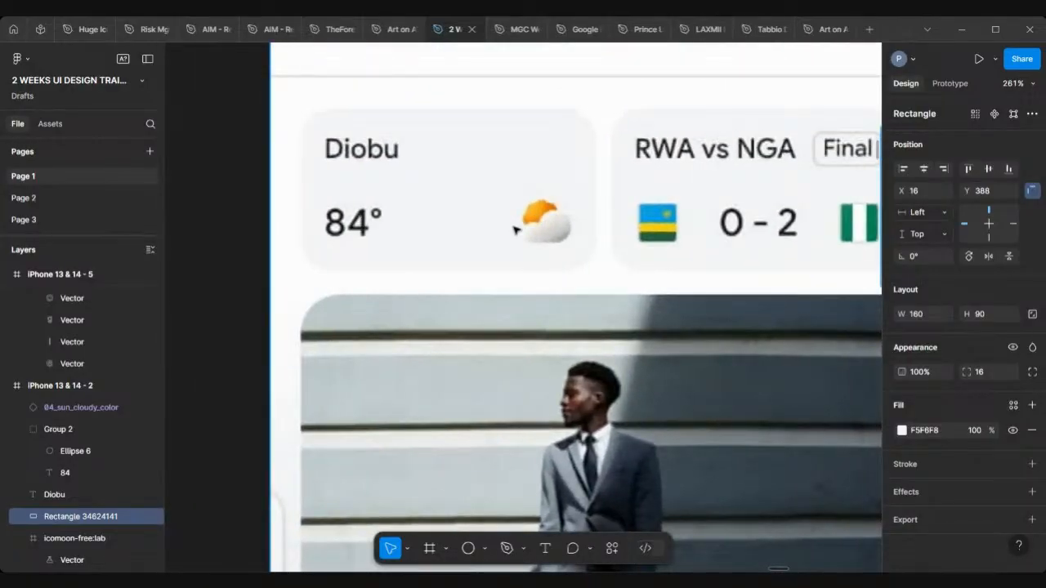
scroll(515, 230, "down", 3)
scroll(517, 231, "right", 5)
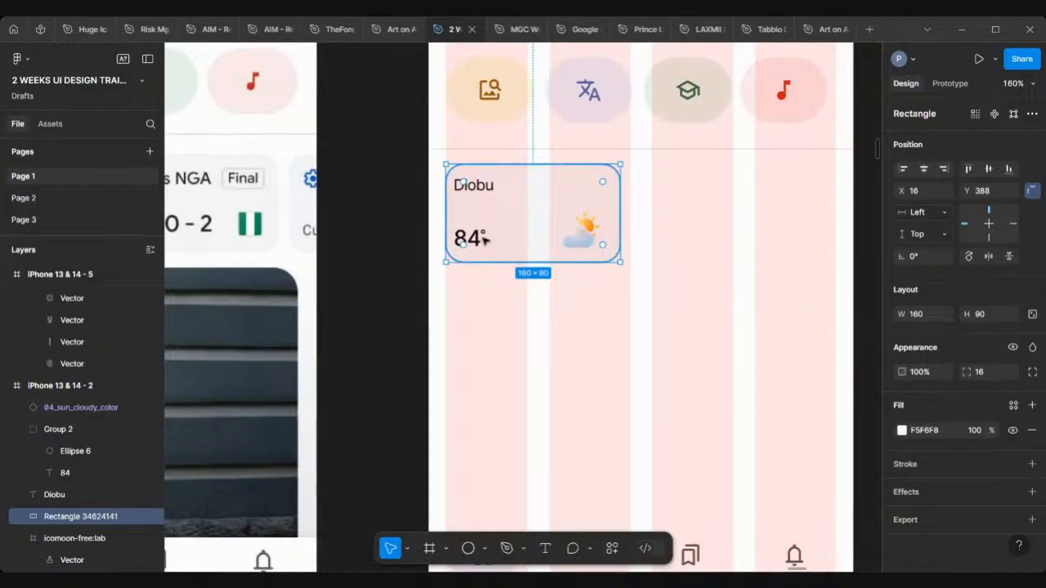
Step: Lock the aspect ratio of the weather card's sun-cloud icon and try a height of 24
left_click(590, 235)
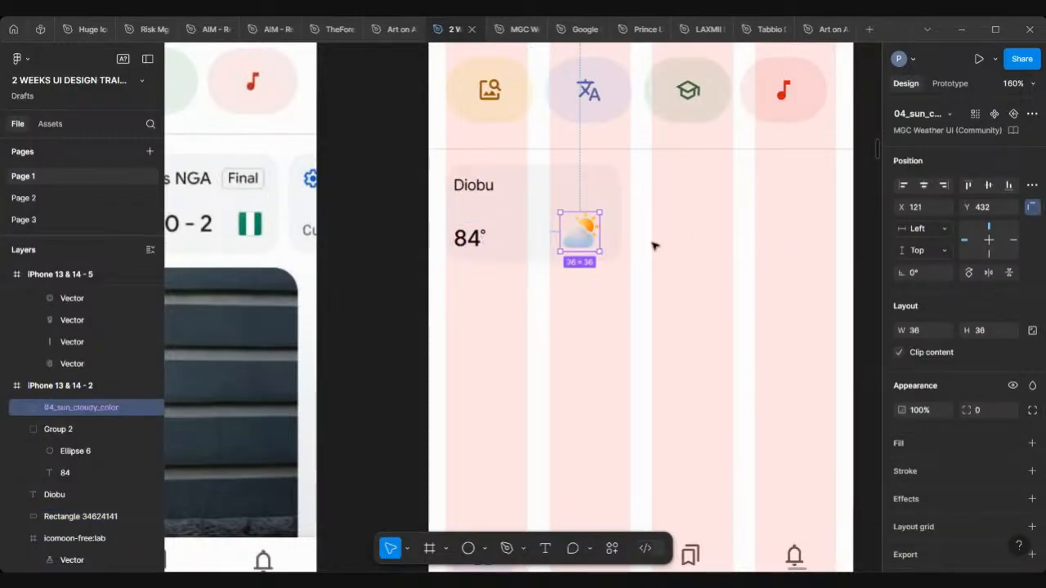
left_click(1033, 332)
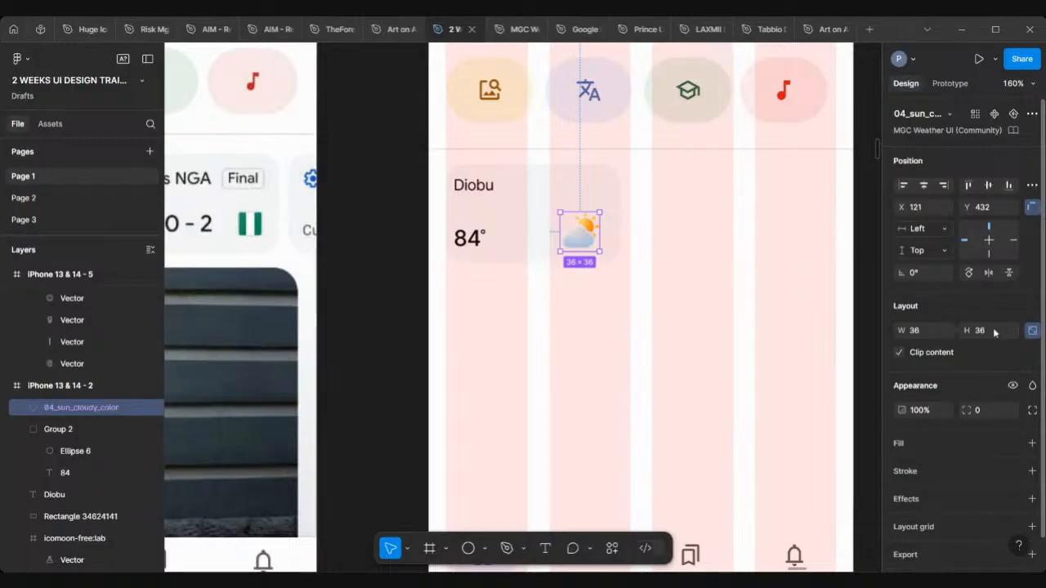
left_click(995, 332)
type("24")
key("Escape")
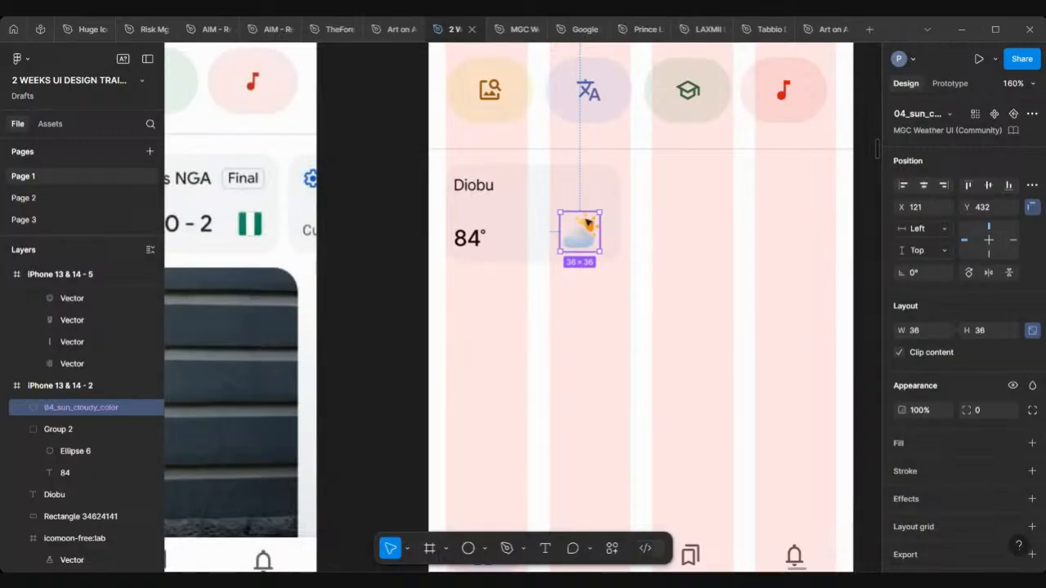
Step: Detach the sun-cloud icon from its main component and try setting its frame height to 24
scroll(575, 226, "up", 5)
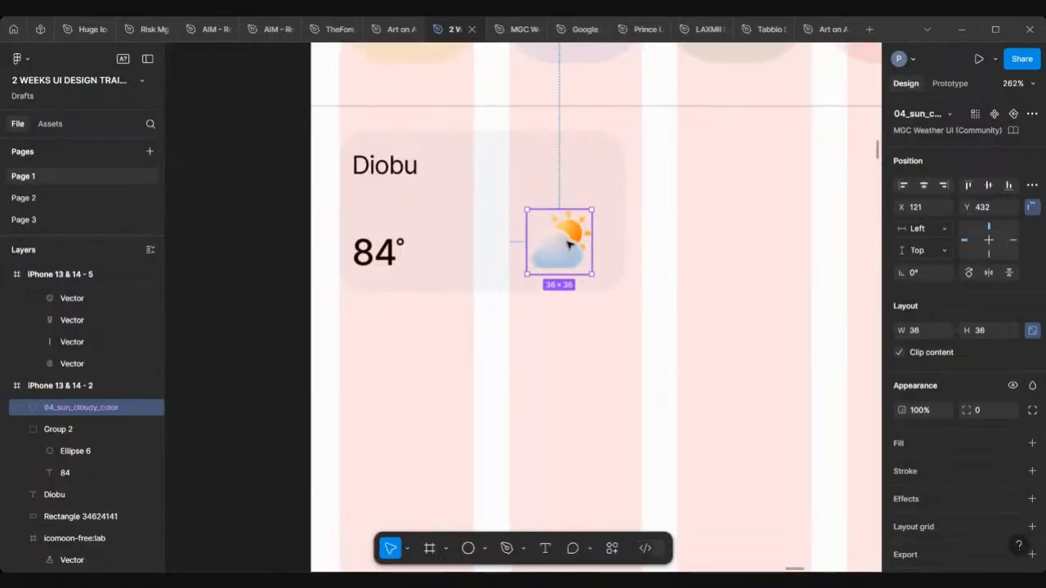
right_click(569, 244)
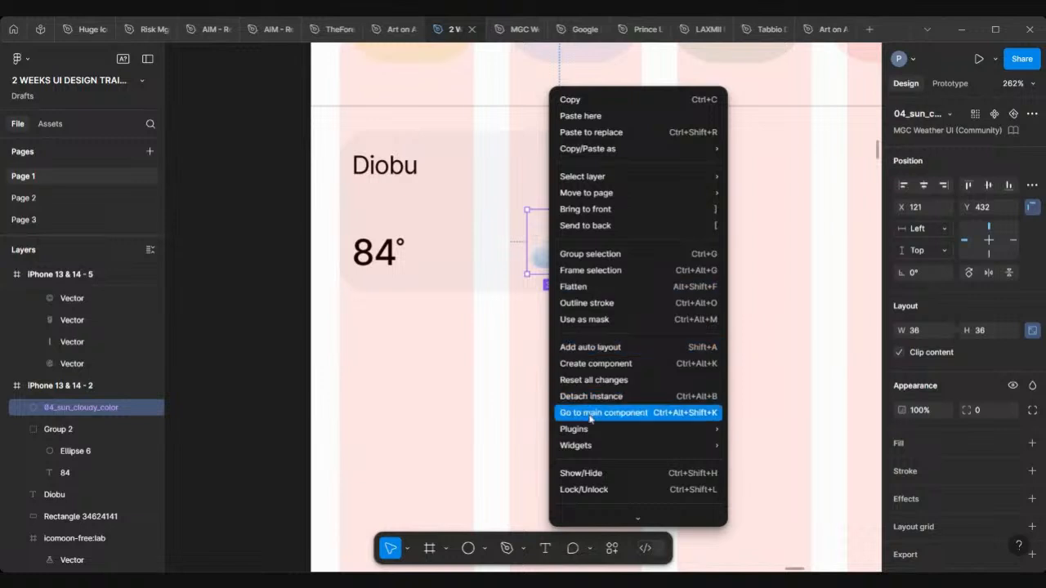
left_click(592, 397)
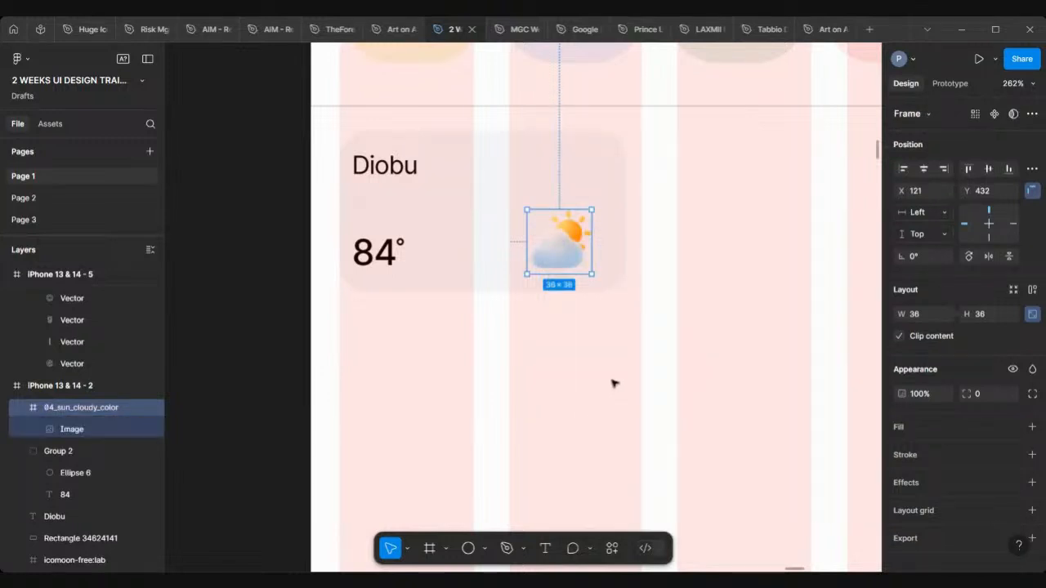
left_click(986, 313)
type("2")
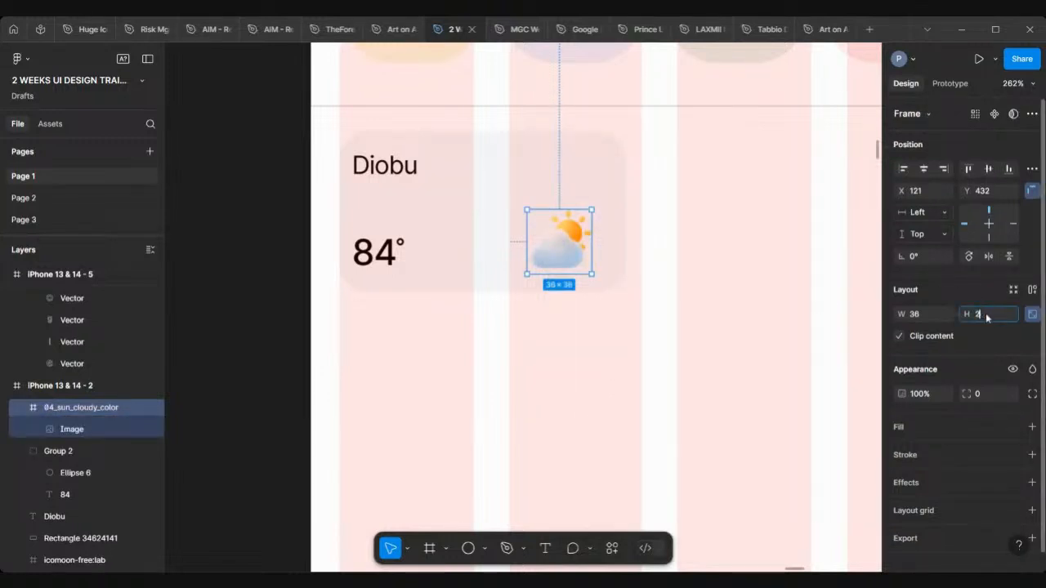
type("4")
key("Return")
Step: Scale the sun-cloud icon to 24 × 24 with the Scale tool and move it to X 135, Y 444
key("k")
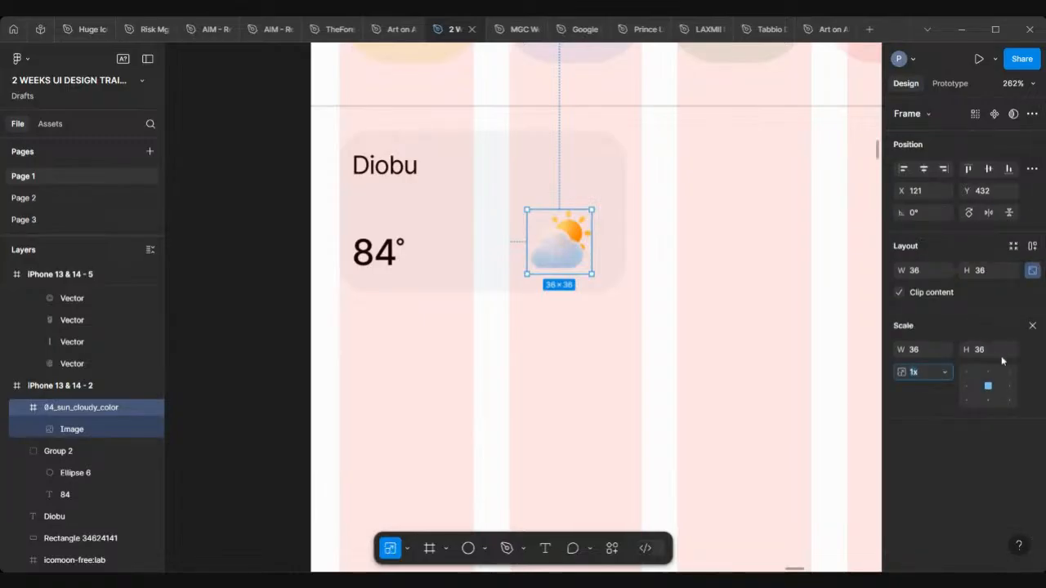
left_click(984, 350)
type("24")
key("Return")
scroll(562, 258, "down", 5)
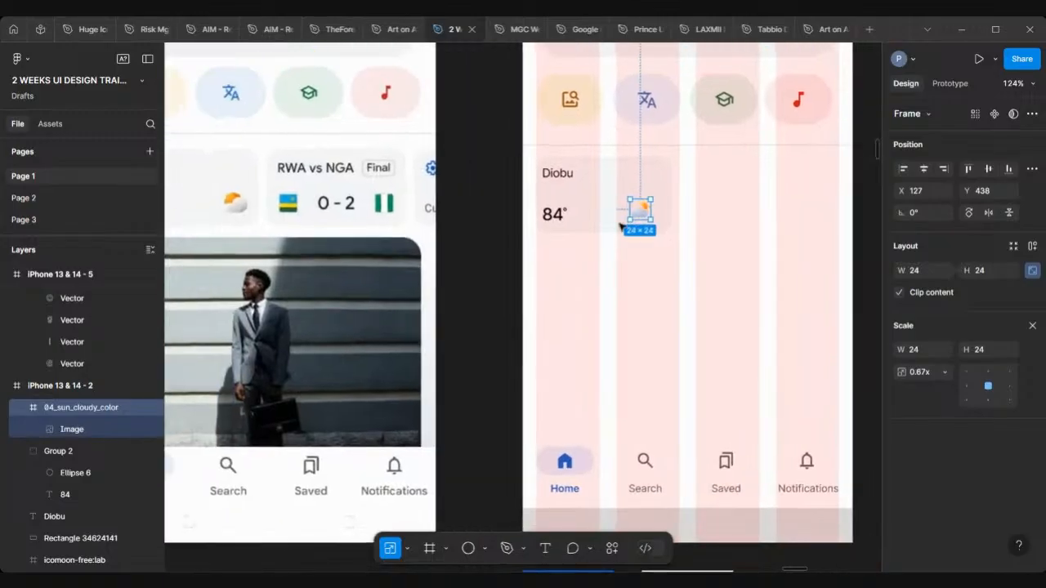
left_click_drag(639, 211, 646, 221)
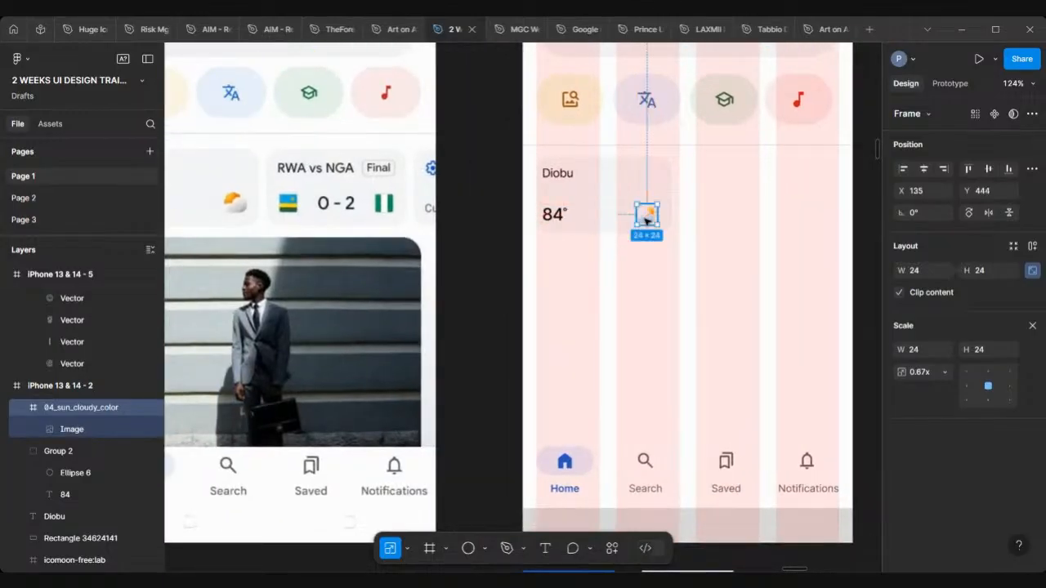
Step: Wrap the temperature and icon in an auto layout row, and combine it with the Diobu label and background rectangle in an auto layout card
left_click(554, 214, "shift")
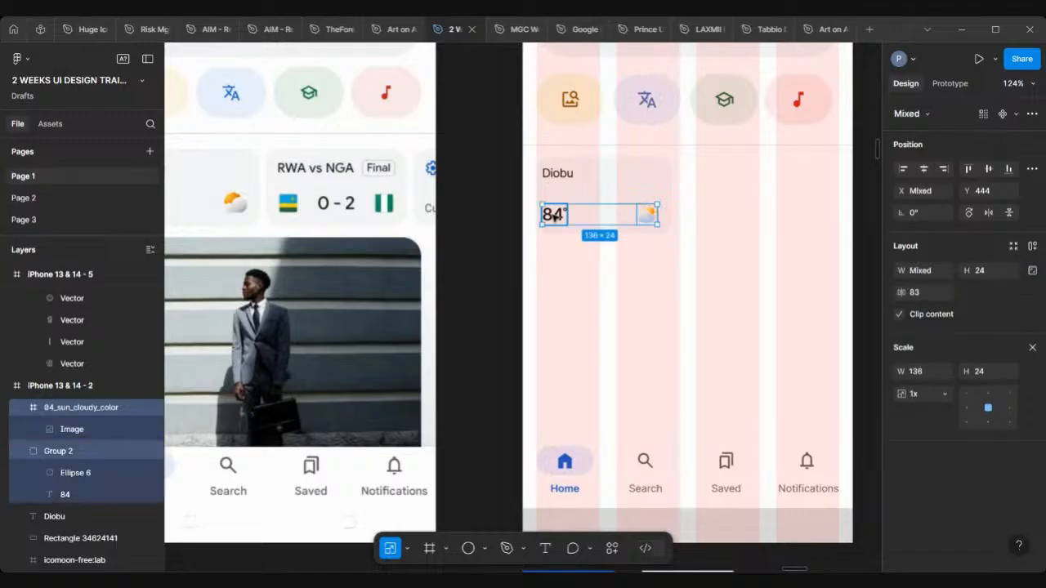
key("shift+a")
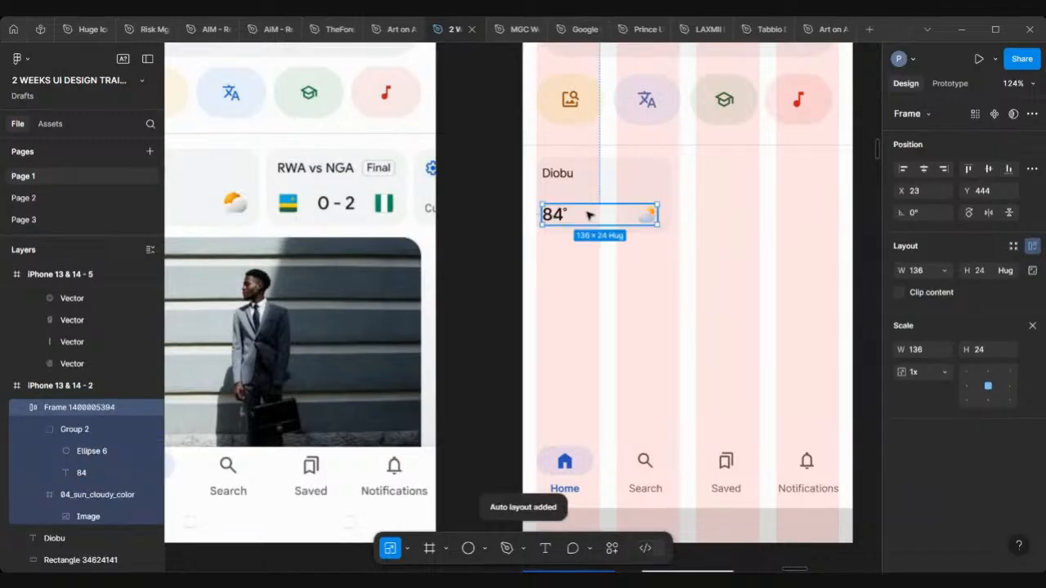
scroll(606, 214, "left", 3)
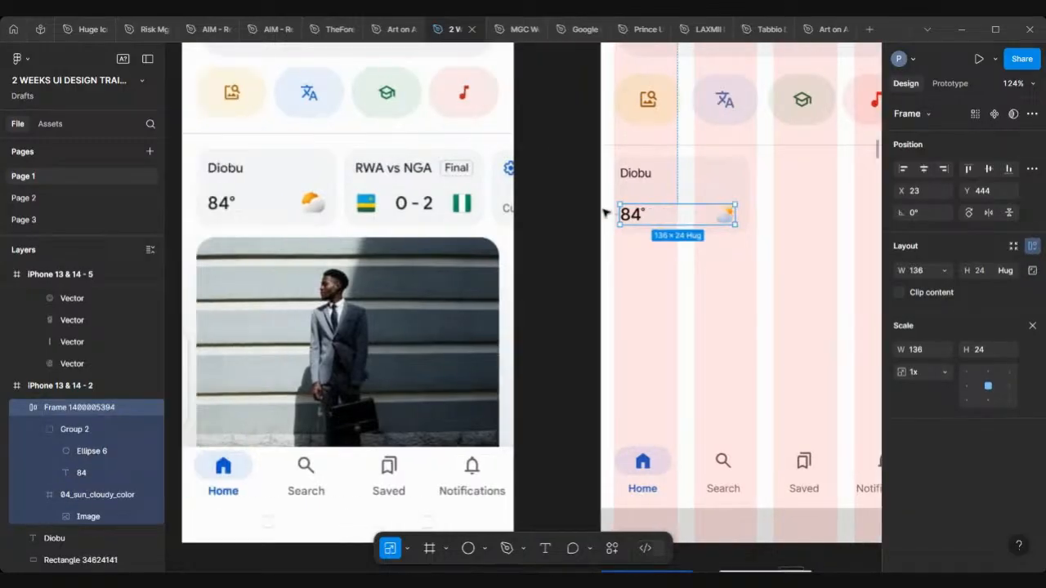
left_click(644, 177, "shift")
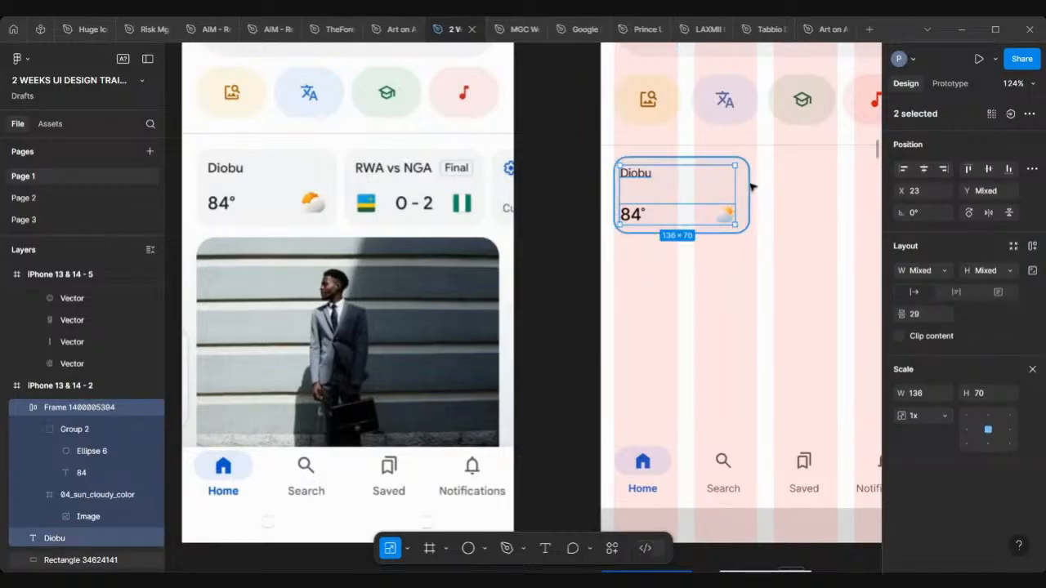
left_click(750, 185, "shift")
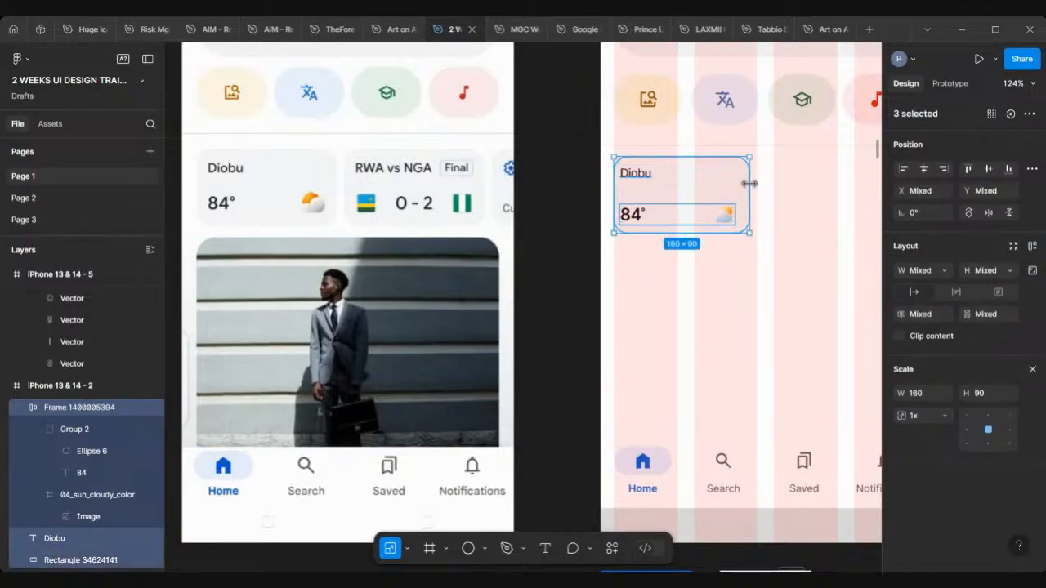
key("shift+a")
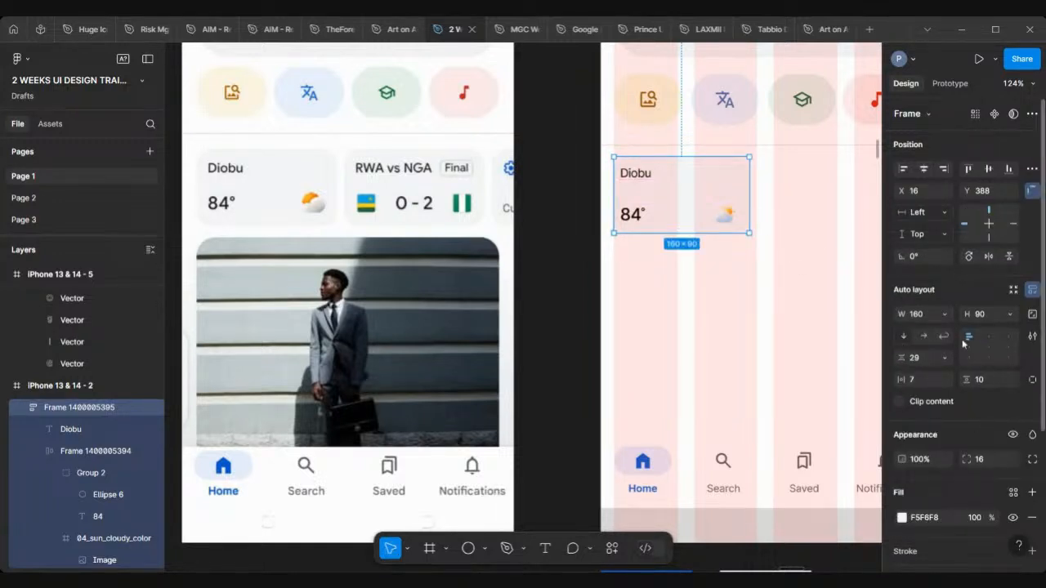
Step: Make the temperature and icon row fill the width of the weather card
scroll(711, 225, "left", 2)
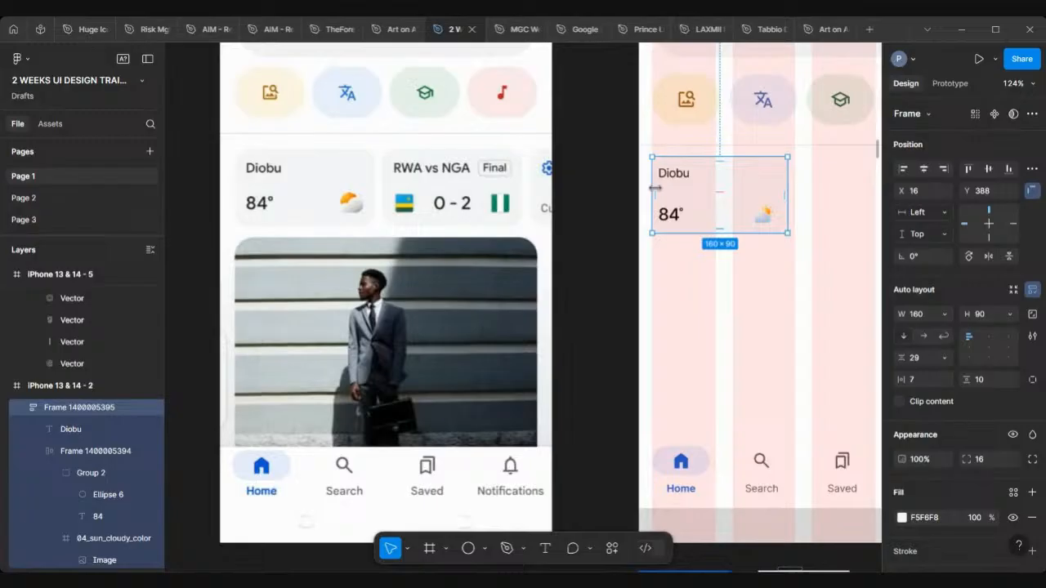
left_click(766, 217)
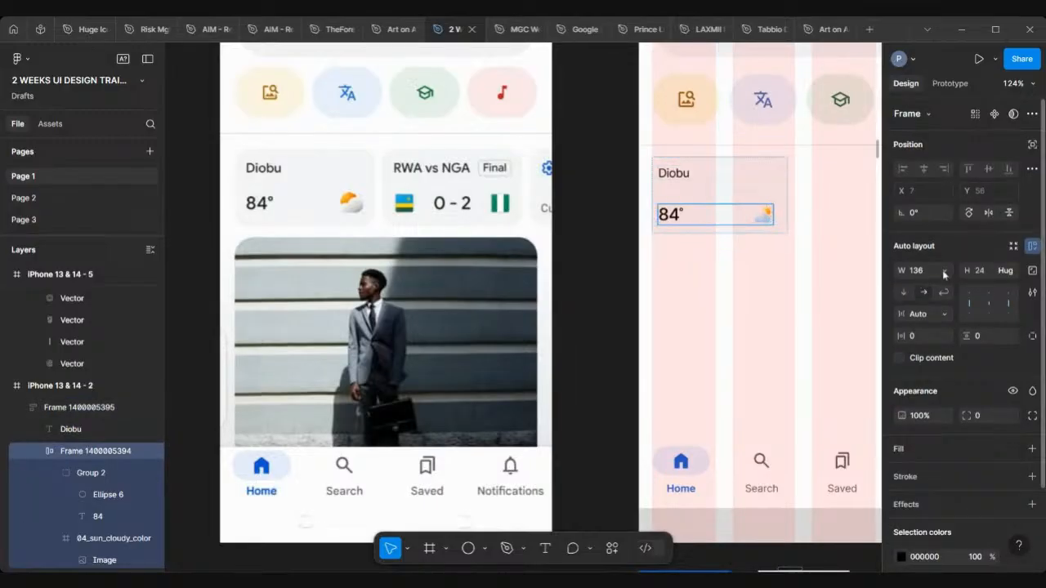
left_click(946, 272)
left_click(947, 304)
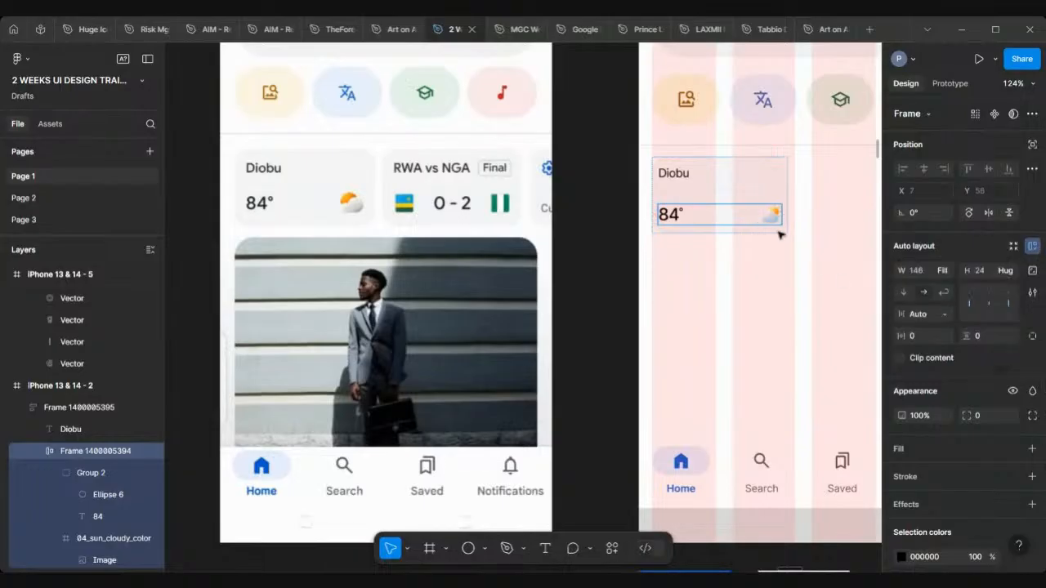
scroll(765, 222, "right", 2)
left_click(720, 259)
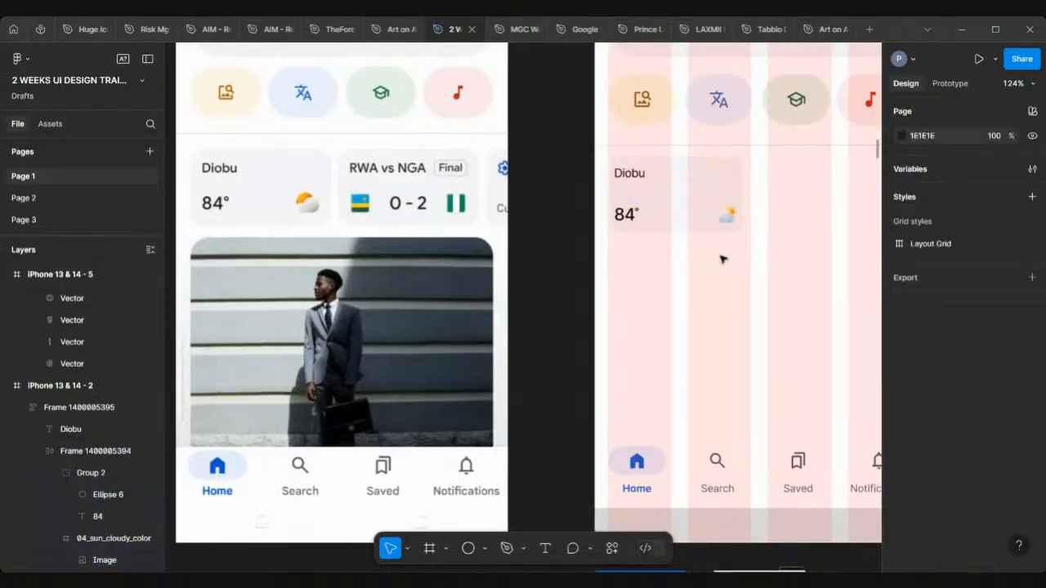
Step: Set the font weight of the card's Diobu label to Medium
scroll(684, 199, "down", 1)
scroll(684, 198, "right", 2)
left_click(677, 192)
scroll(677, 192, "left", 3)
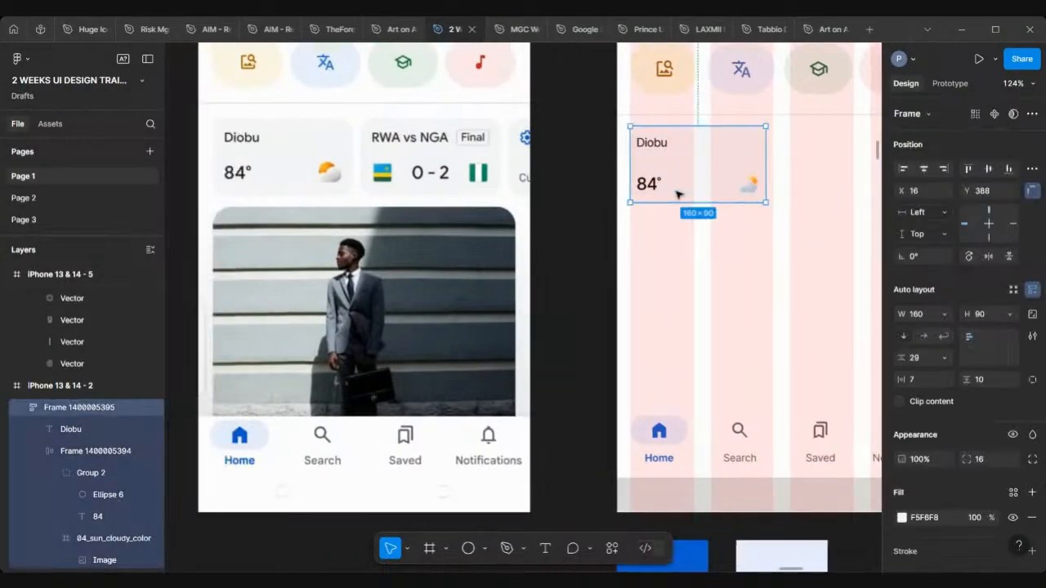
scroll(658, 147, "left", 1)
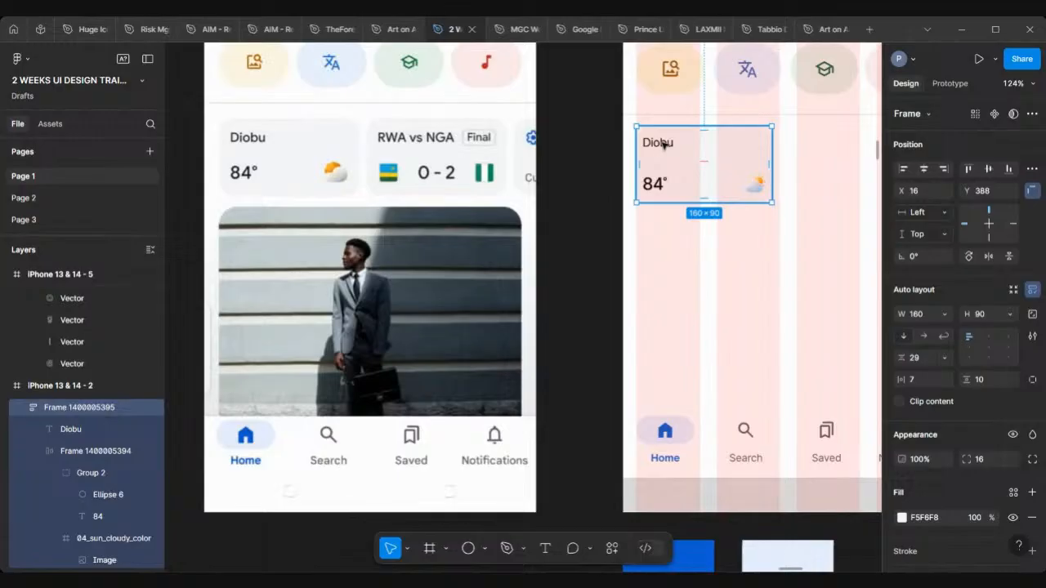
double_click(658, 143)
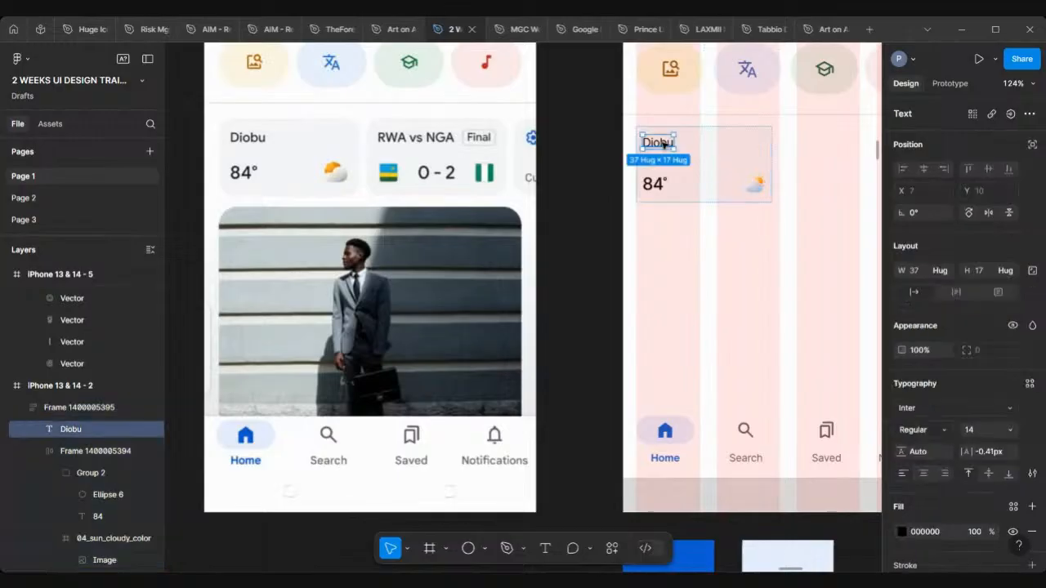
left_click(944, 433)
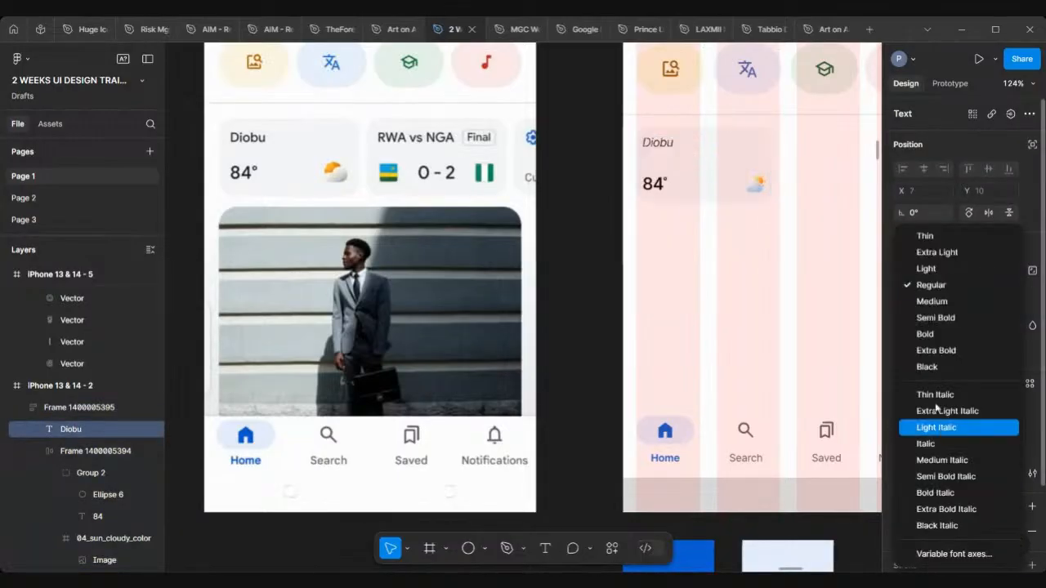
left_click(932, 301)
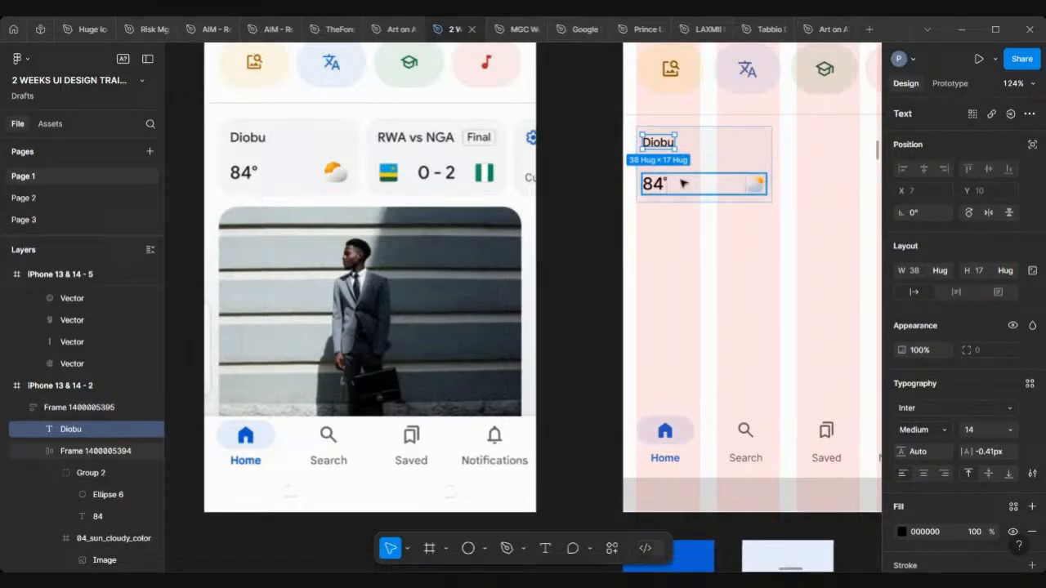
left_click(605, 172)
Step: Duplicate the weather card beside the original at X 186, Y 388
scroll(604, 173, "down", 3)
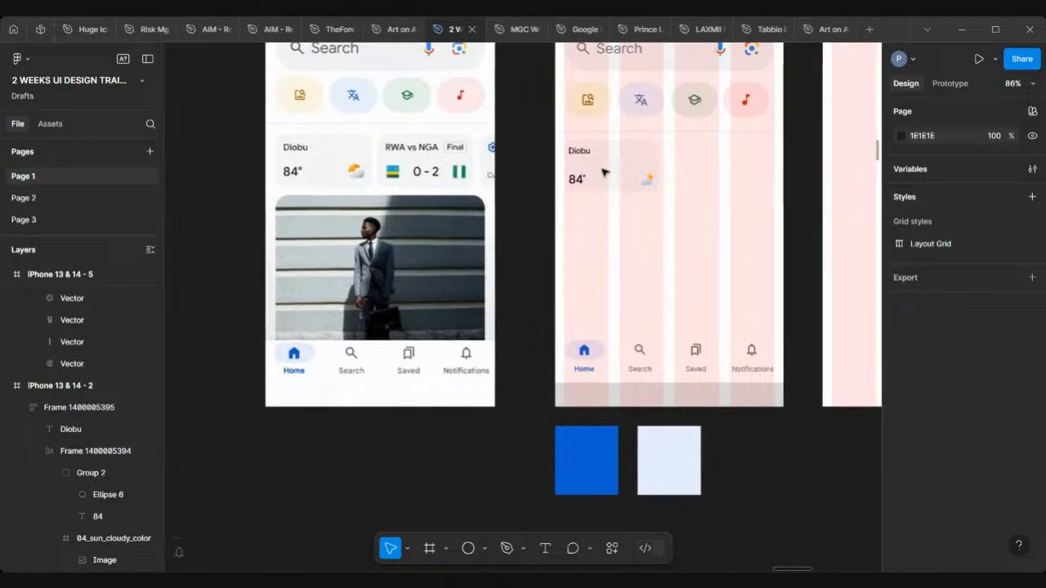
left_click(615, 165)
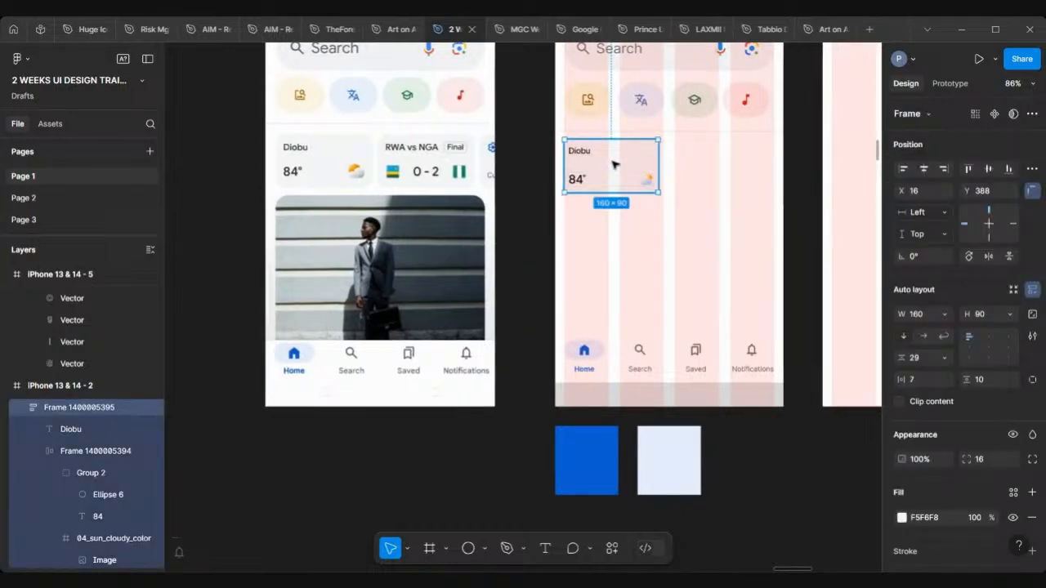
left_click_drag(615, 165, 715, 169)
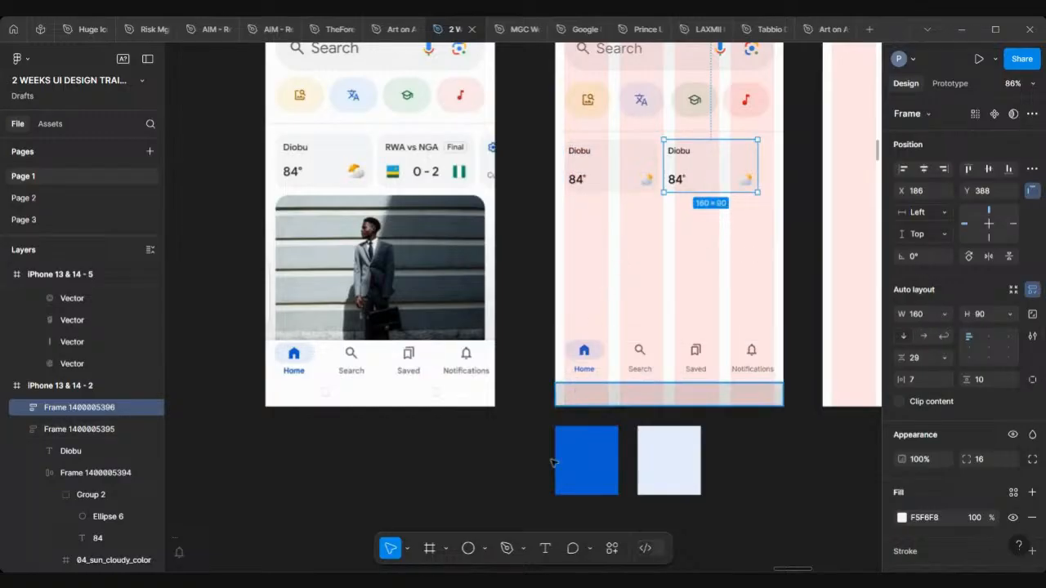
Step: Draw a rectangle about 163 × 78 below the first weather card at X 16, Y 511
left_click(485, 549)
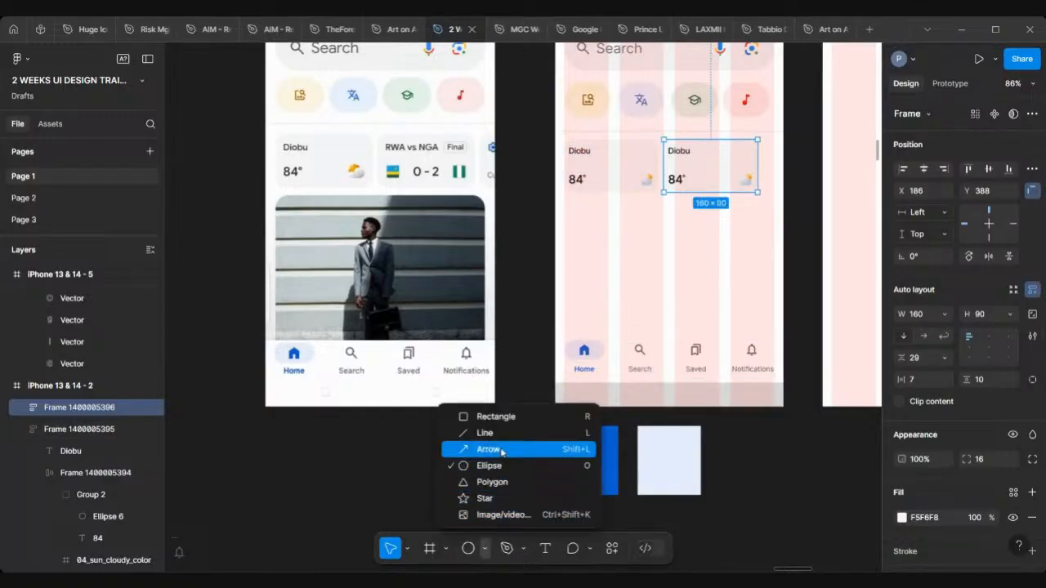
left_click(504, 417)
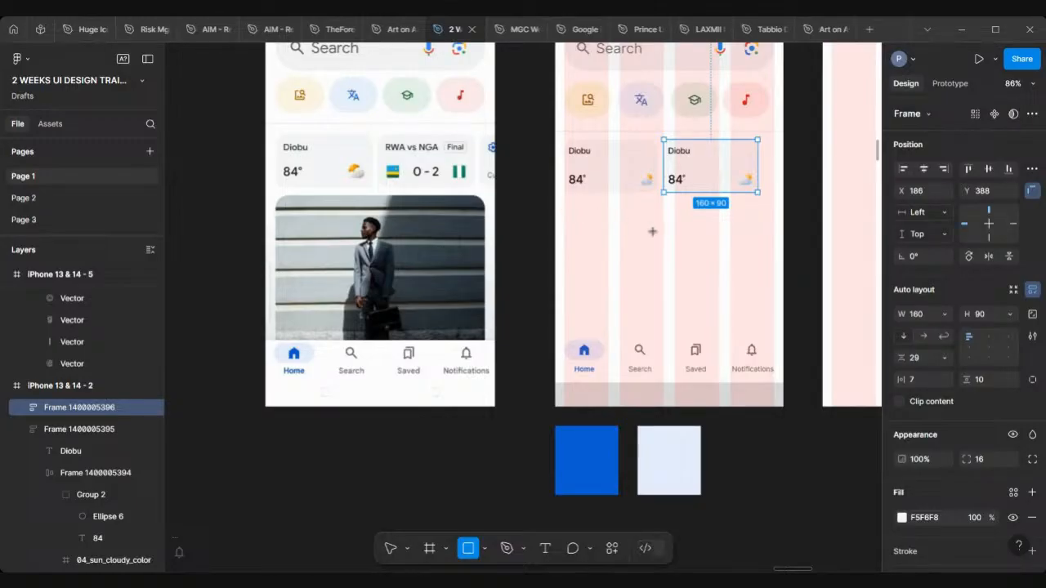
mouse_move(564, 211)
left_mouse_down()
mouse_move(659, 236)
mouse_move(661, 257)
left_mouse_up()
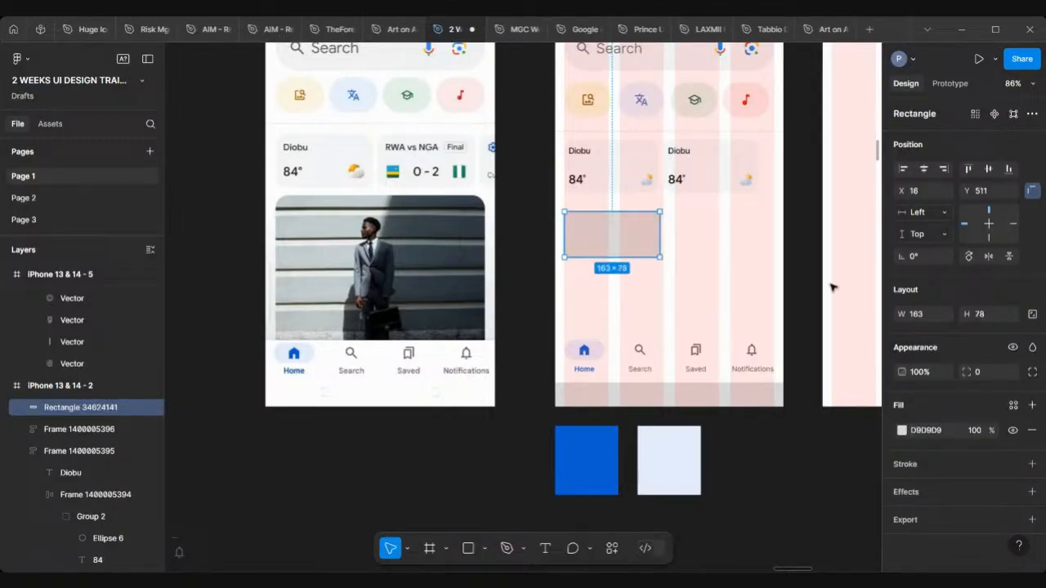
Step: Resize the rectangle below the first weather card to 160 × 90
left_click(924, 316)
key("Tab")
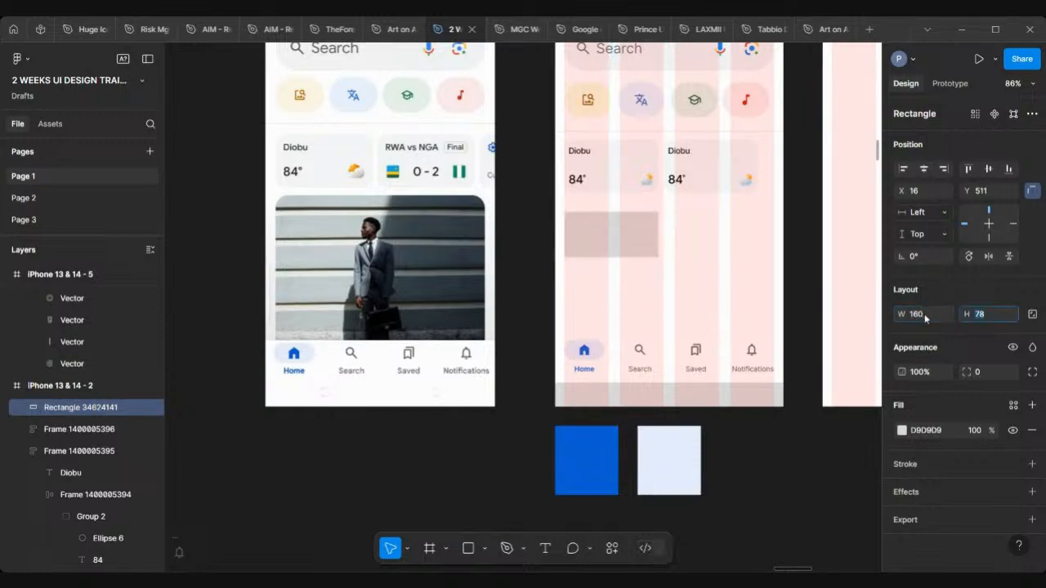
type("8")
type("0")
key("Return")
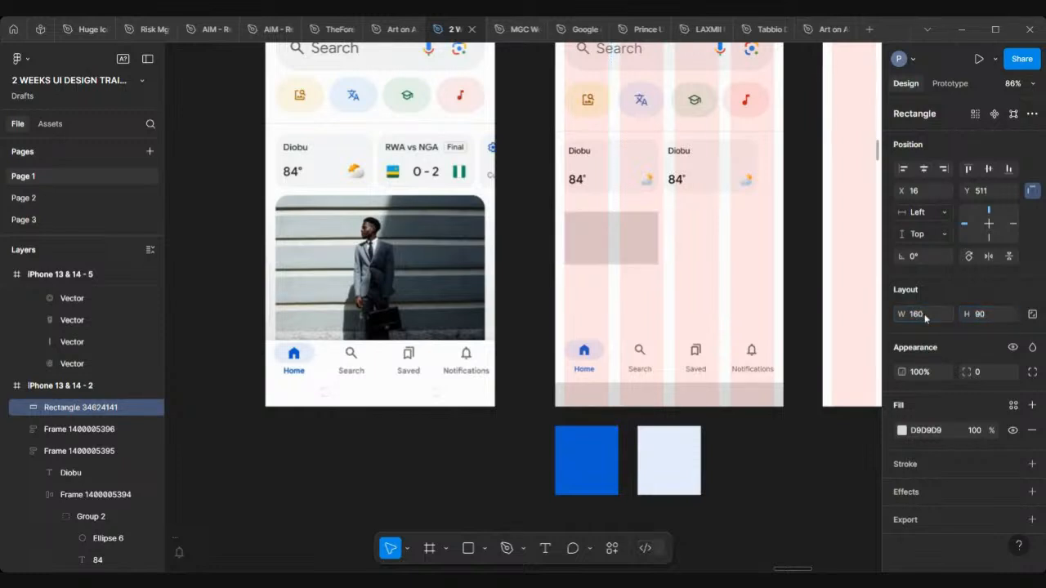
Step: Fill the rectangle with the light gray F5F6F8 sampled from the reference match-score card
left_click(902, 431)
left_click(738, 423)
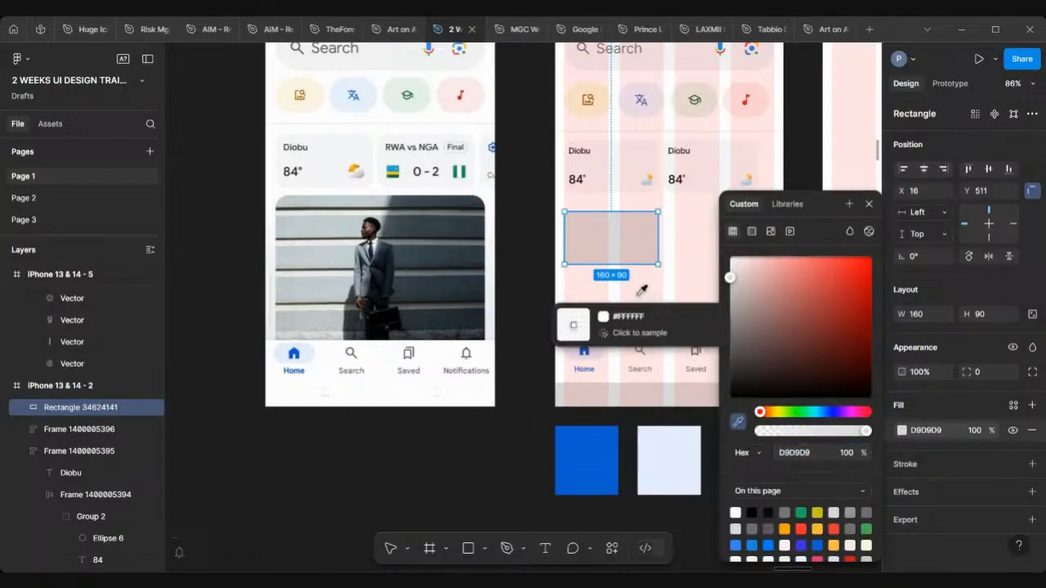
left_click(426, 156)
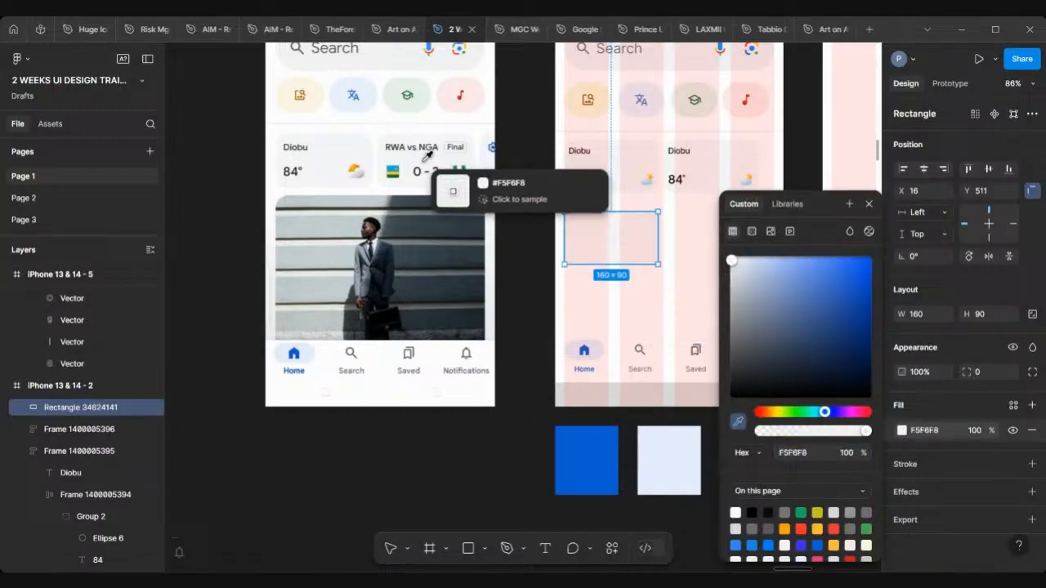
key("Escape")
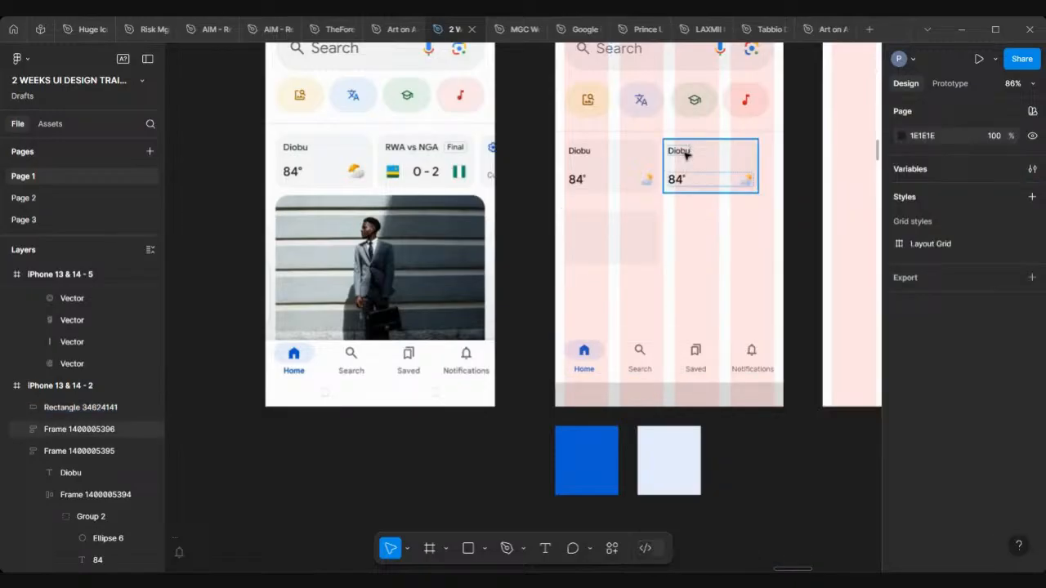
Step: Add a text label reading "RWA vs NGA" near the rectangle's lower edge at X 117, Y 598
double_click(685, 154)
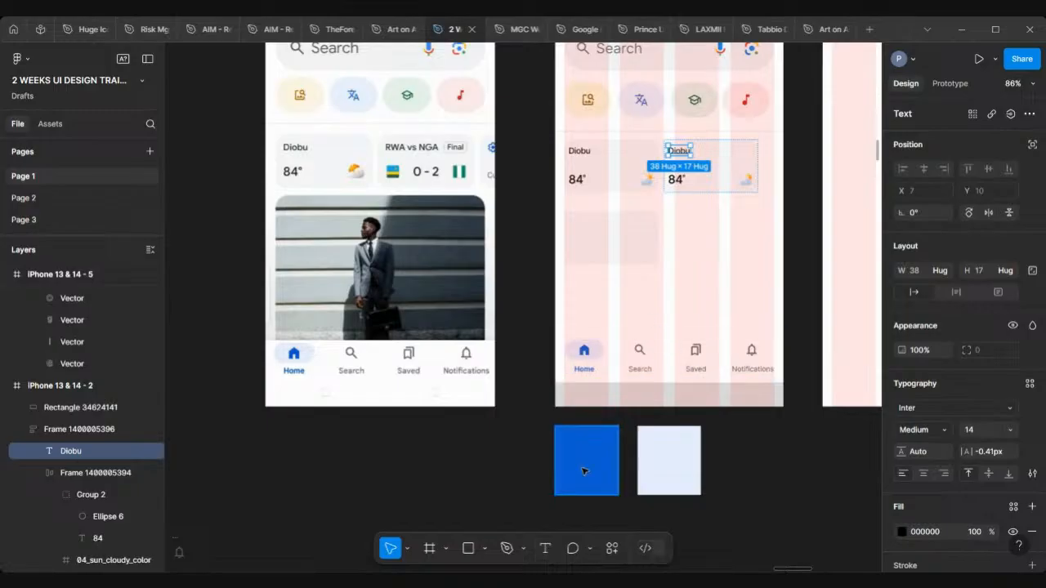
left_click(546, 548)
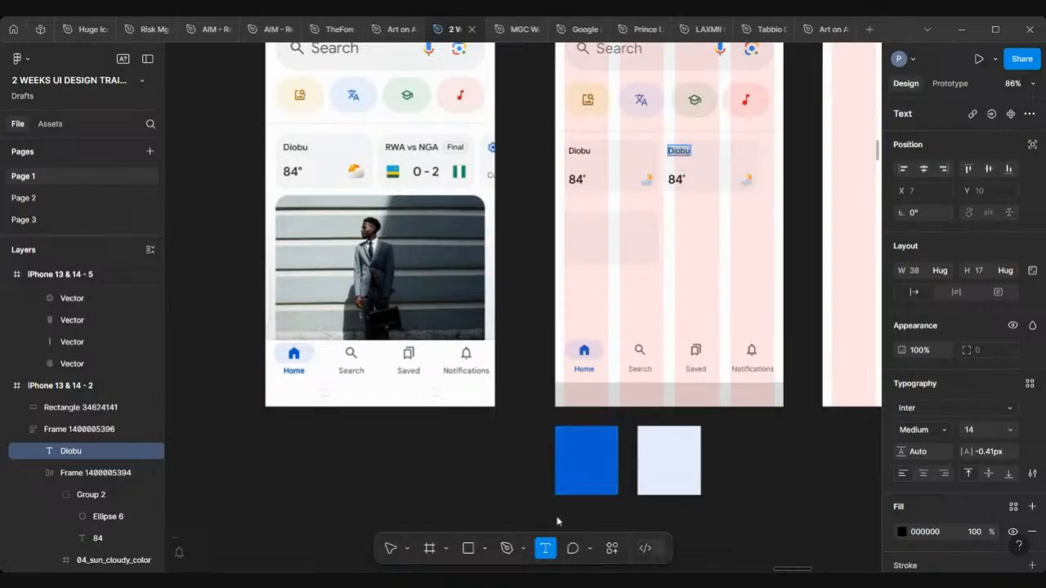
left_click(623, 263)
type("R")
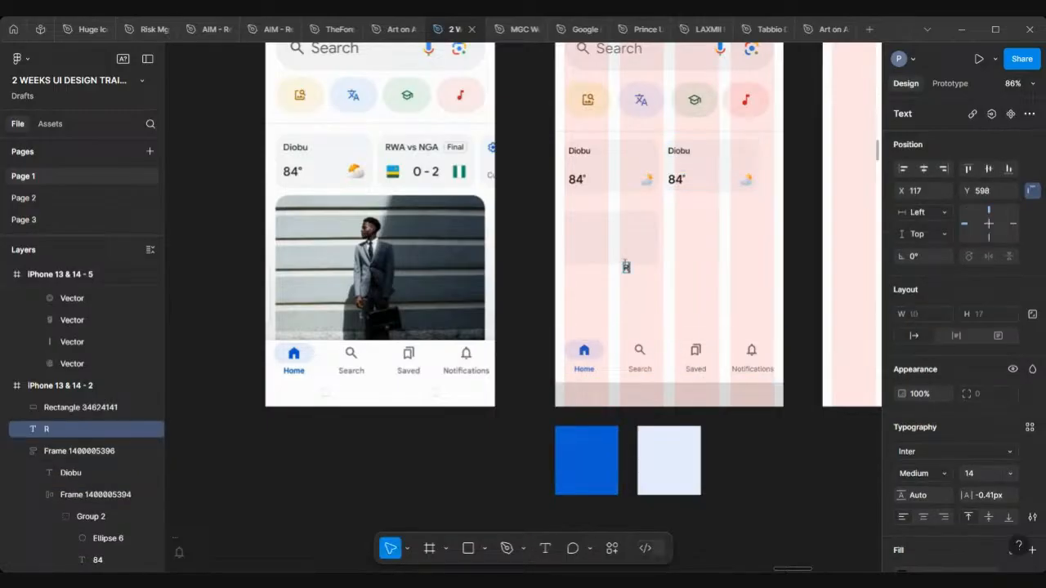
type("WA vs NGA")
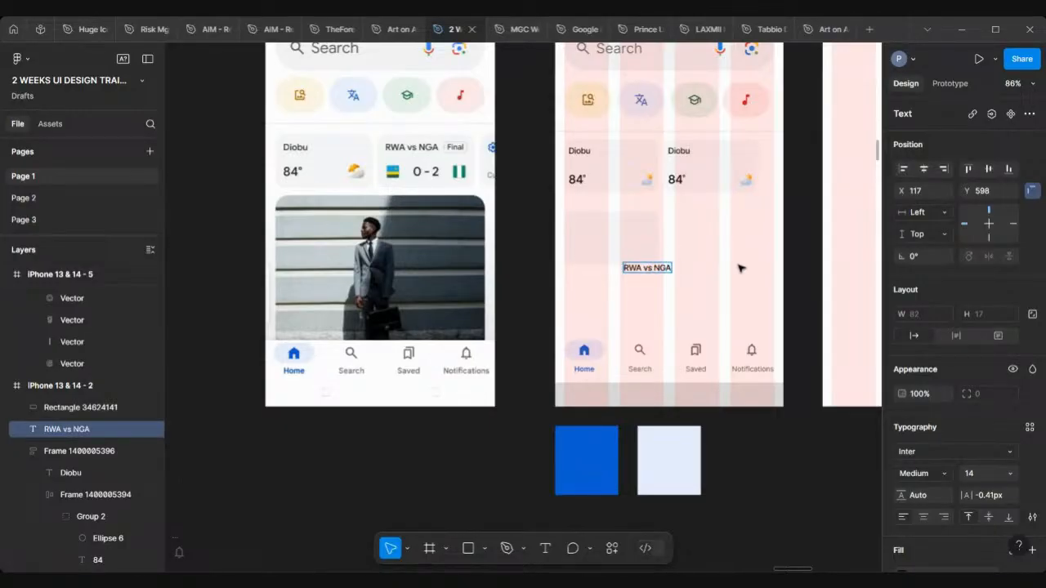
key("Escape")
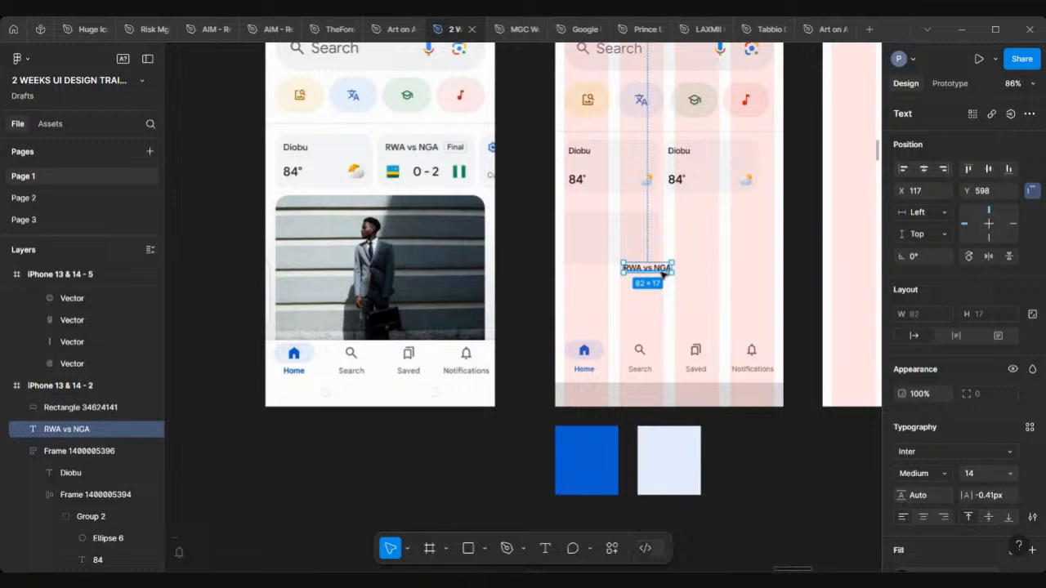
Step: Duplicate the "RWA vs NGA" label beside the original at X 205, Y 592 and change its text to "Final"
left_click_drag(664, 274, 713, 272)
key("Return")
type("fINA")
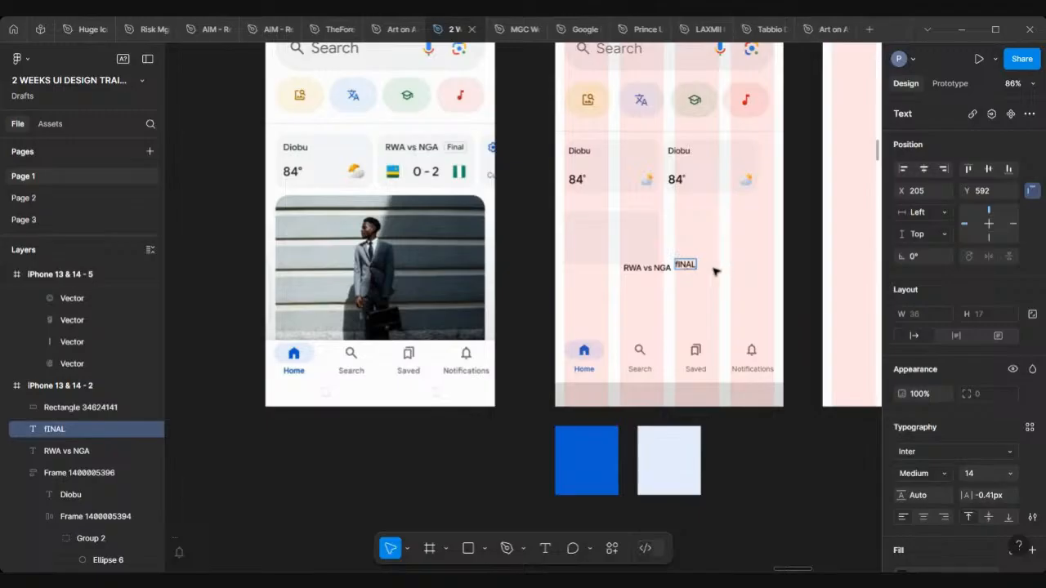
type("L")
key("BackSpace")
key("BackSpace")
key("BackSpace")
key("BackSpace")
key("BackSpace")
type("Final")
Step: Compare the Final label with the reference match card and set its font size to 12
scroll(714, 271, "up", 5)
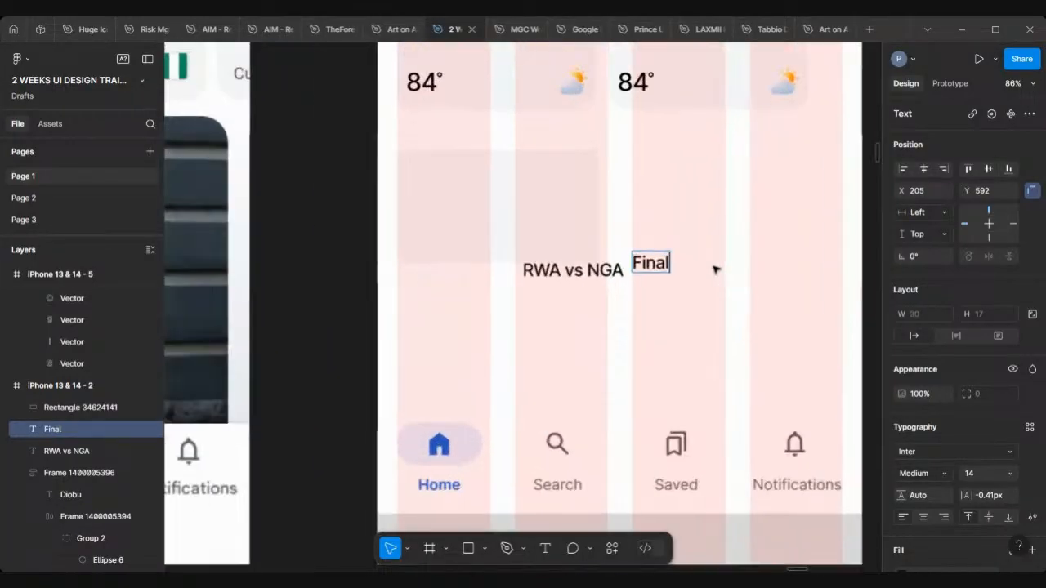
scroll(714, 270, "left", 5)
scroll(714, 271, "down", 5)
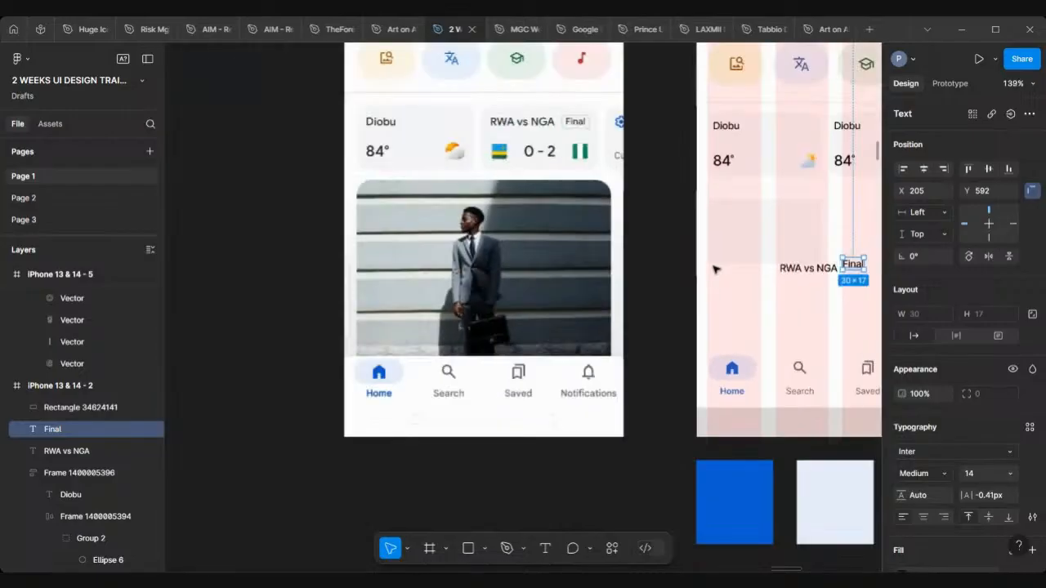
scroll(717, 268, "left", 3)
scroll(654, 203, "up", 6)
scroll(654, 203, "down", 5)
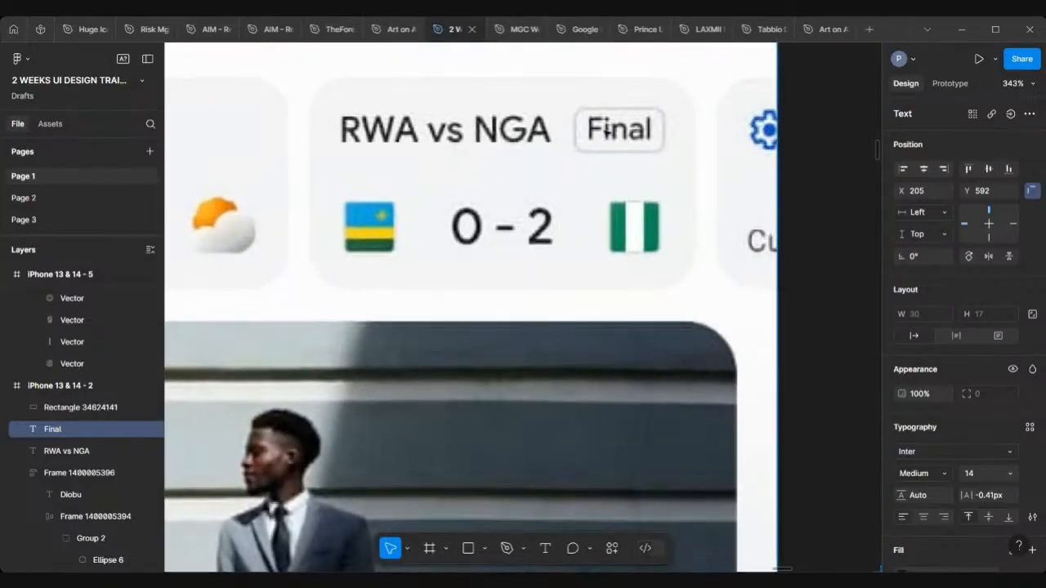
scroll(701, 280, "right", 5)
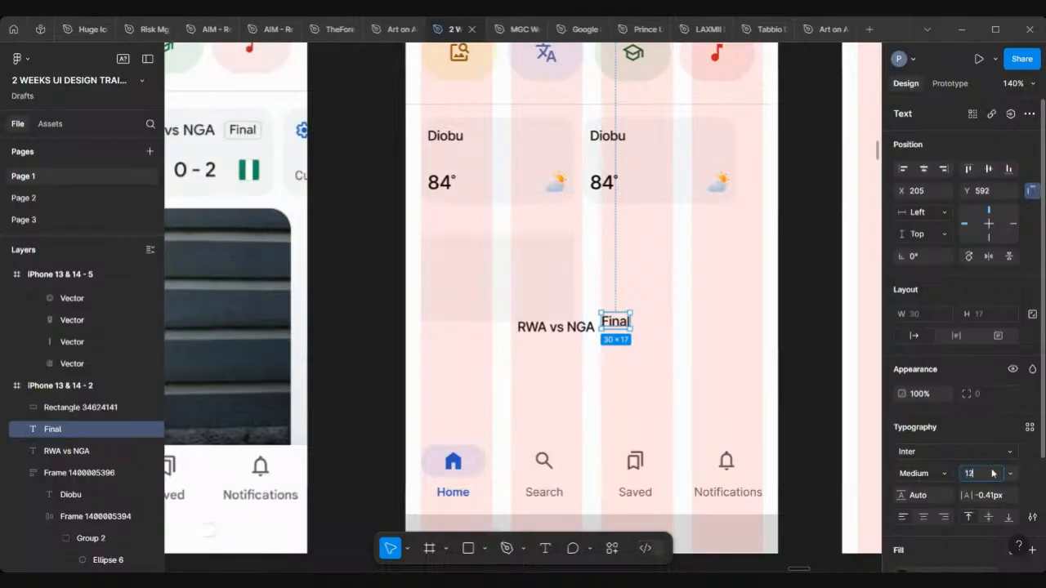
key("Return")
Step: Move the "RWA vs NGA" label into the upper corner of the gray rectangle at X 23, Y 520
scroll(955, 454, "down", 1)
scroll(605, 372, "left", 3)
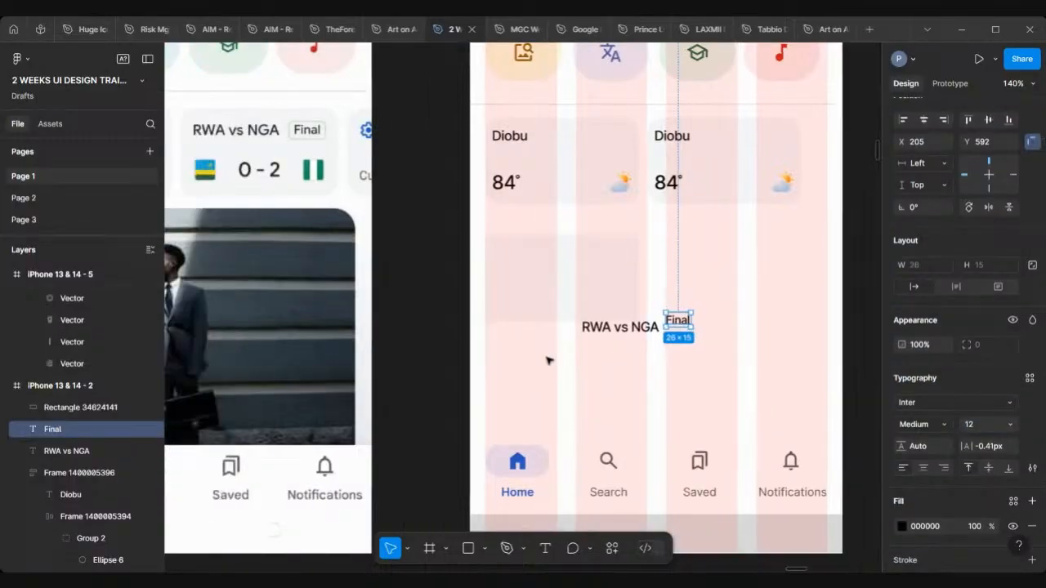
scroll(547, 361, "down", 3)
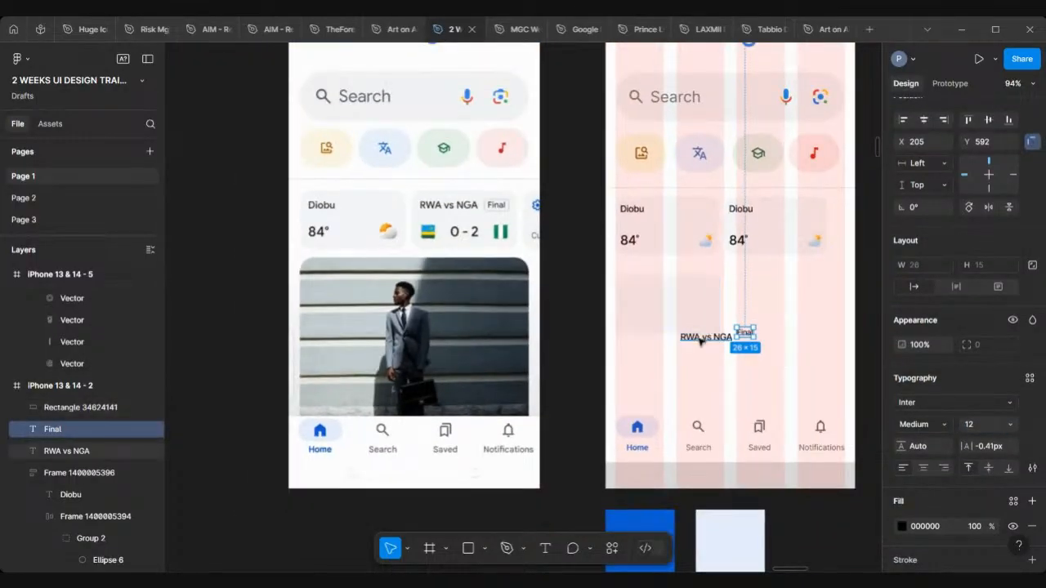
left_click_drag(701, 342, 644, 294)
scroll(639, 288, "up", 5)
scroll(639, 287, "up", 1)
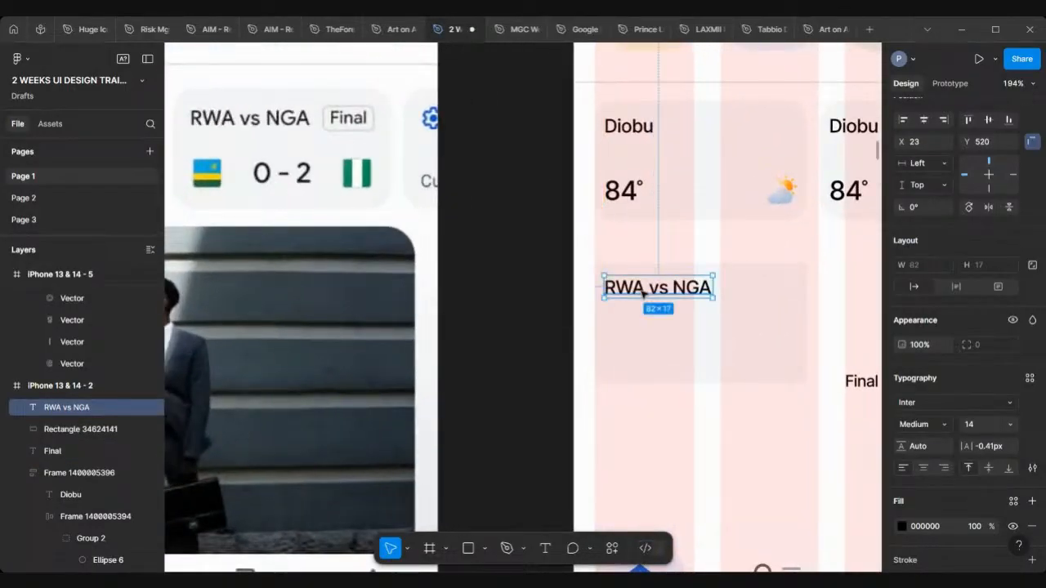
Step: Wrap the Final label in an auto layout frame with horizontal and vertical padding of 2
scroll(643, 293, "down", 4)
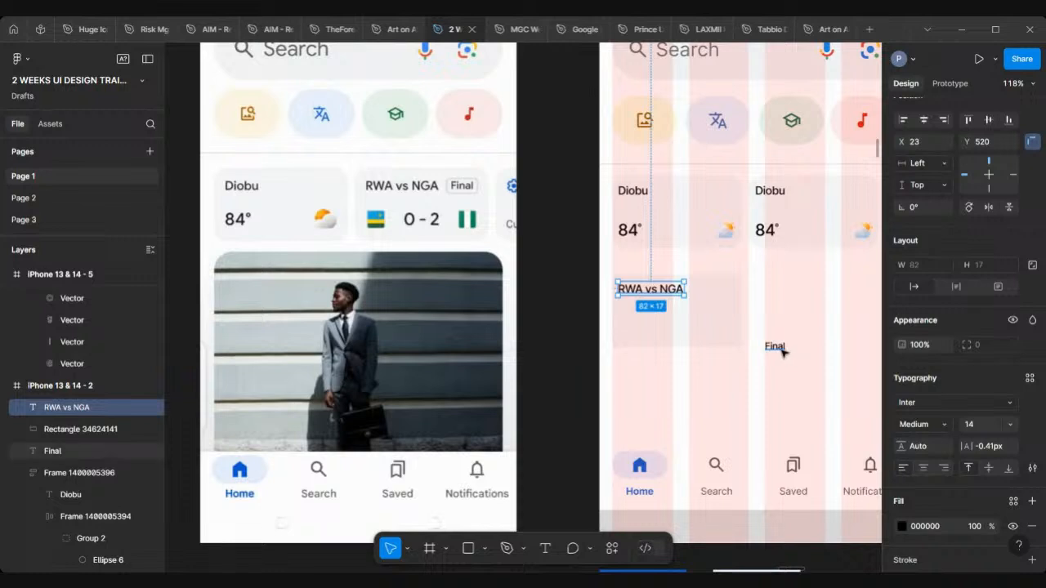
left_click(775, 347)
key("shift+a")
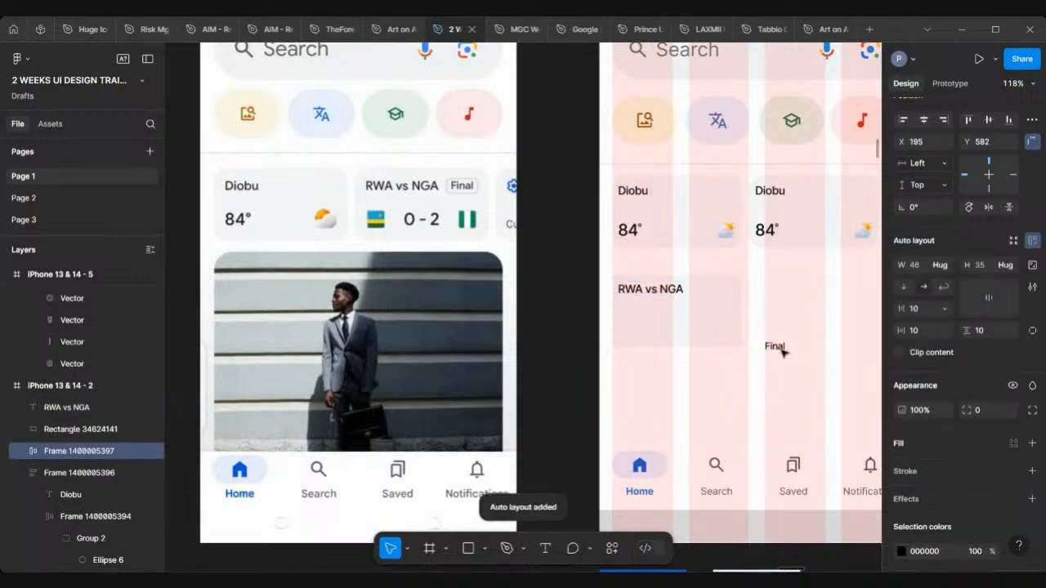
scroll(780, 350, "up", 6)
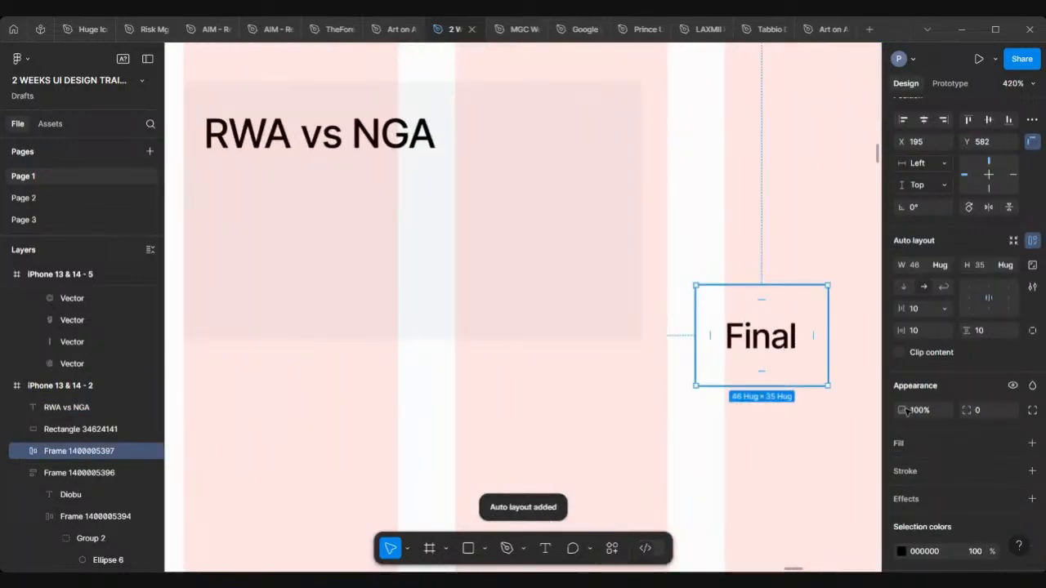
left_click(919, 331)
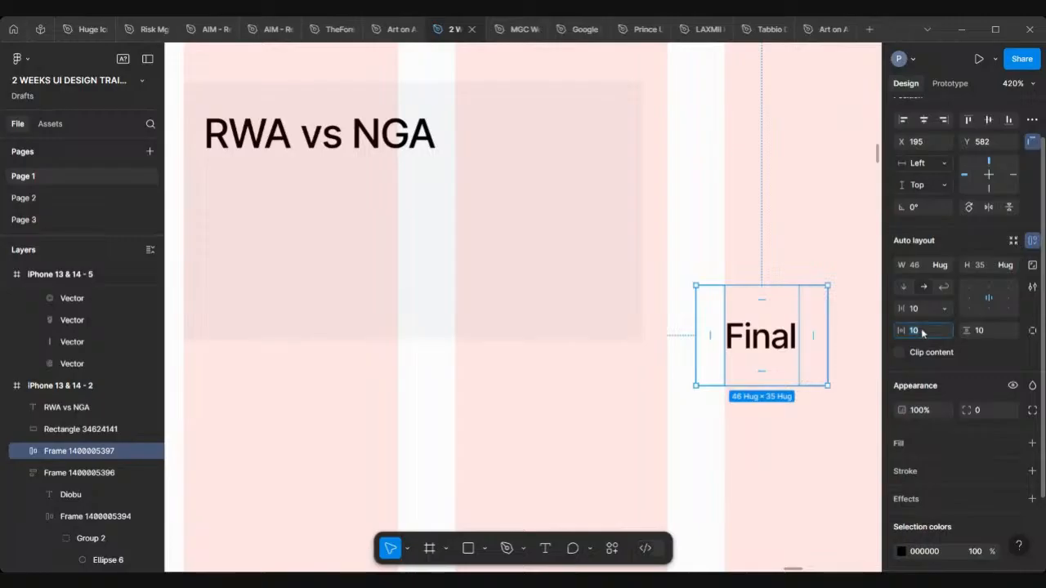
type("2")
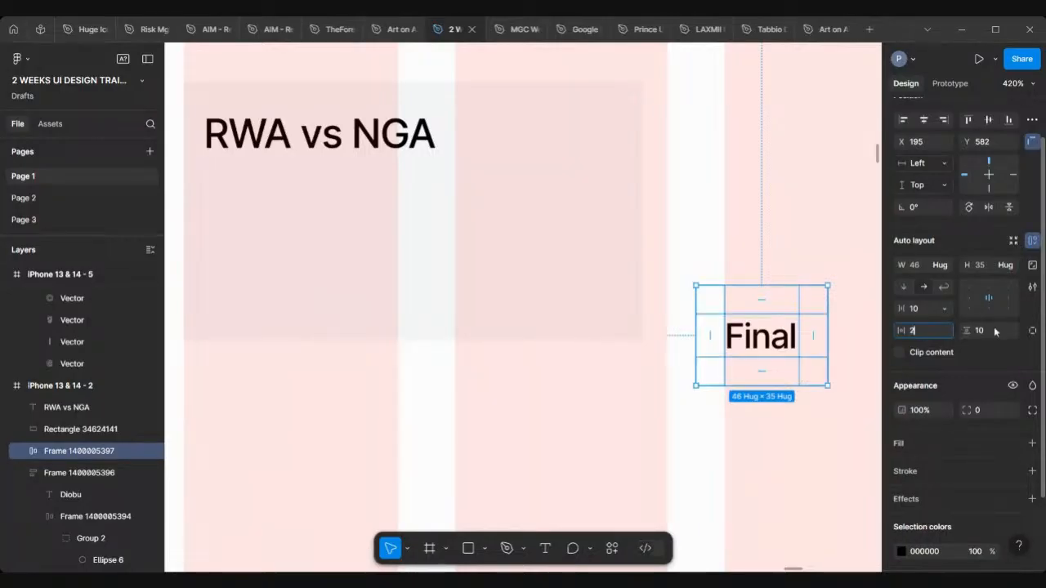
left_click(996, 330)
type("2")
key("Return")
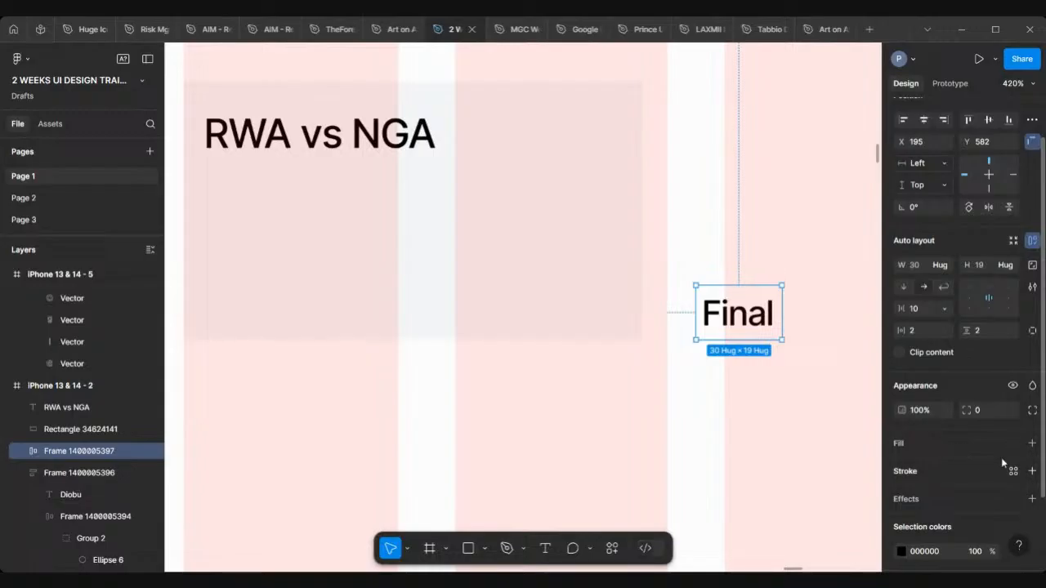
Step: Add a 1 px inside stroke in black 000000 to the Final label's frame
left_click(1033, 471)
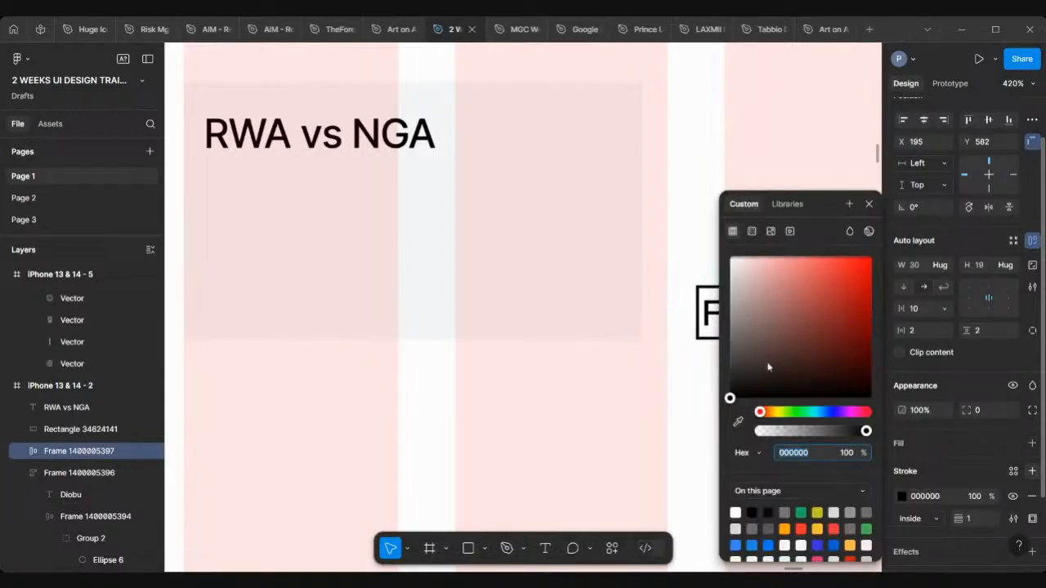
left_click(584, 420)
scroll(583, 420, "down", 3)
scroll(584, 420, "down", 3)
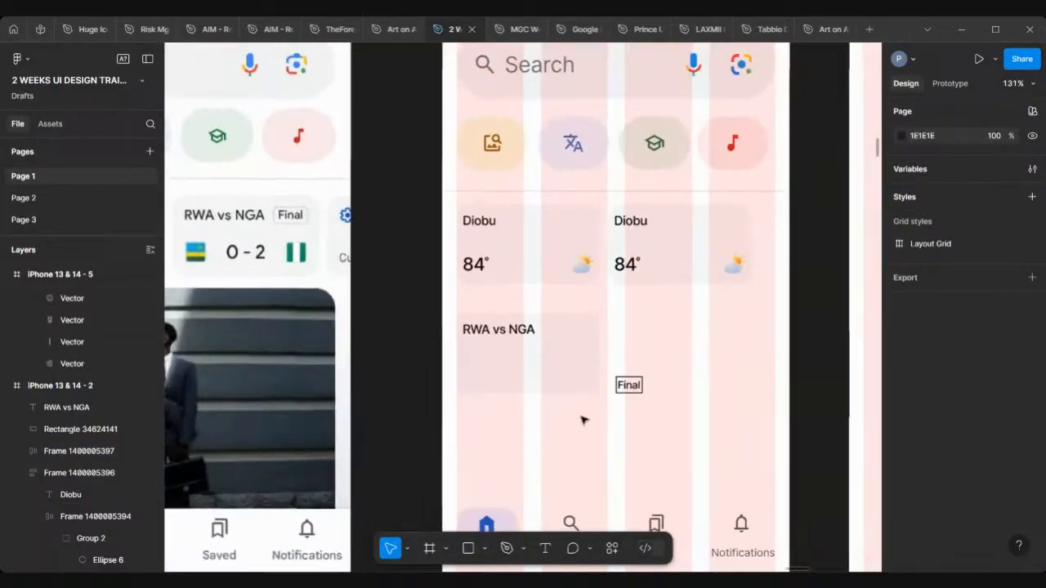
Step: Move the Final badge into the gray rectangle beside the "RWA vs NGA" label at X 134, Y 520
scroll(584, 420, "left", 2)
scroll(718, 398, "up", 2)
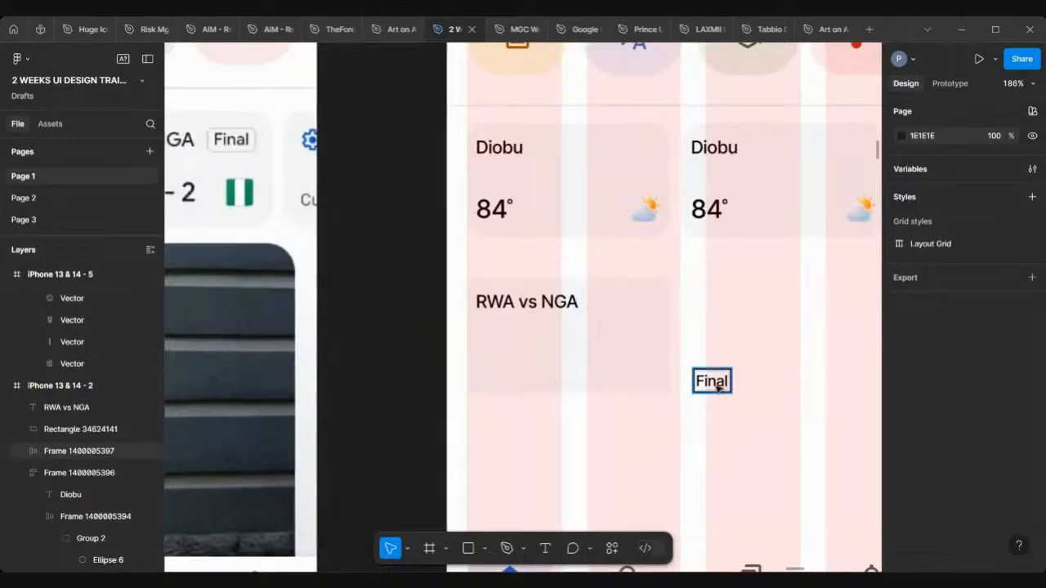
left_click_drag(718, 388, 655, 304)
scroll(630, 313, "up", 2)
scroll(630, 313, "up", 3)
scroll(655, 304, "down", 5)
scroll(656, 302, "left", 1)
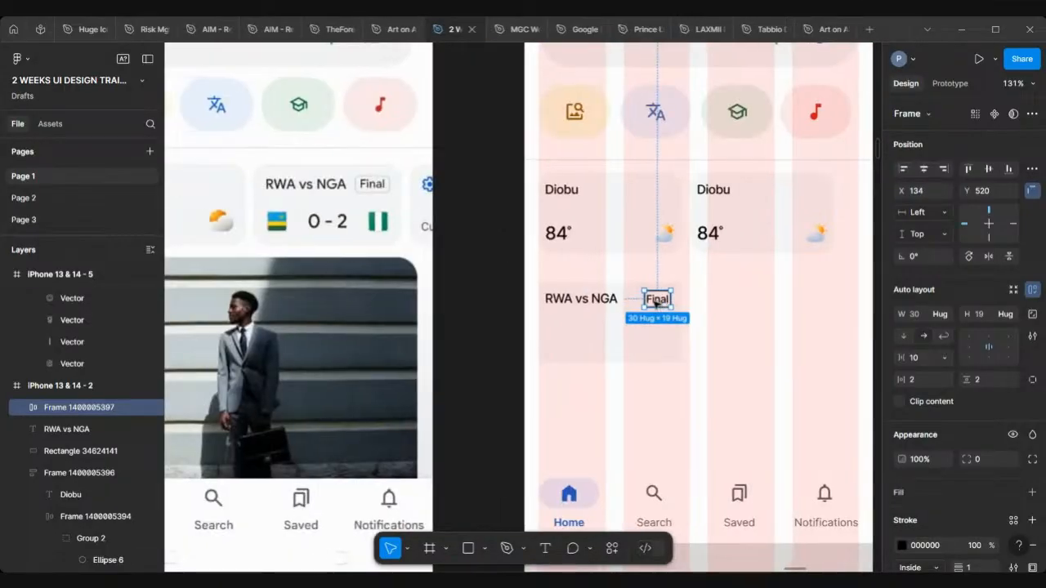
Step: Duplicate the "RWA vs NGA" label below the original at X 70, Y 568 and change its text to "0 - 2"
left_click(609, 304)
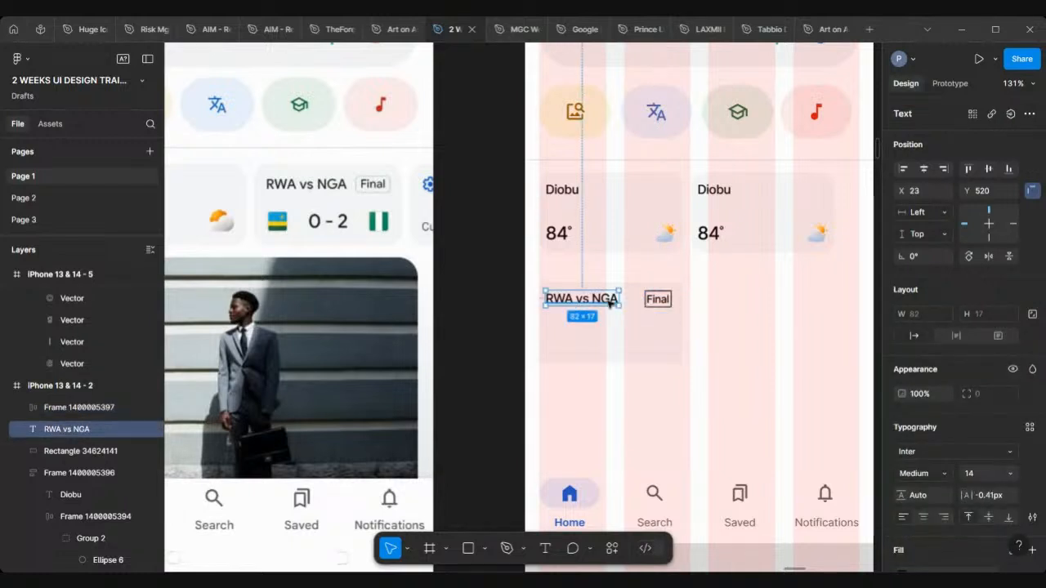
scroll(609, 303, "left", 2)
left_click_drag(609, 303, 651, 348)
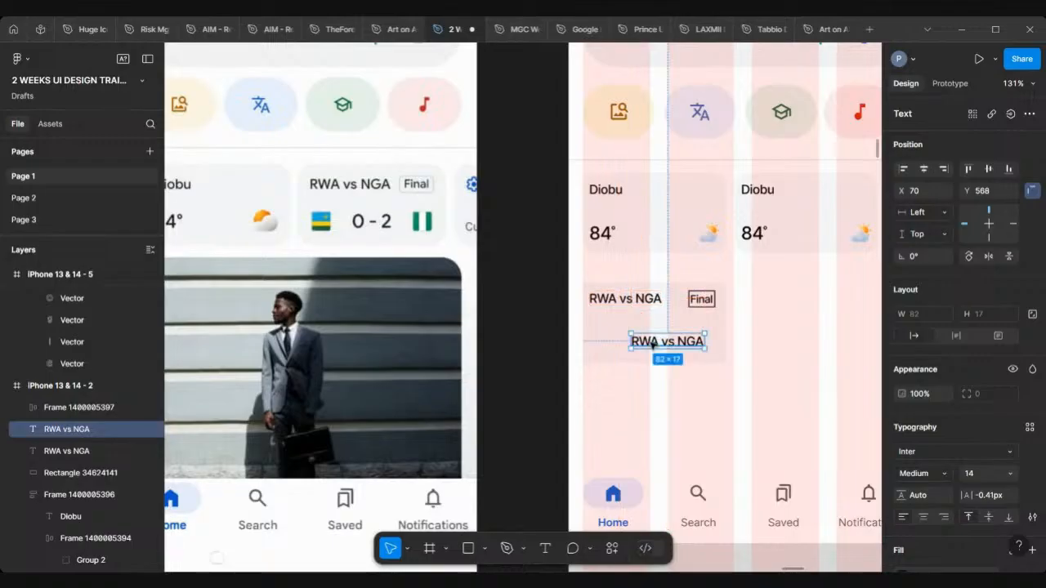
key("Return")
type("0 - 2")
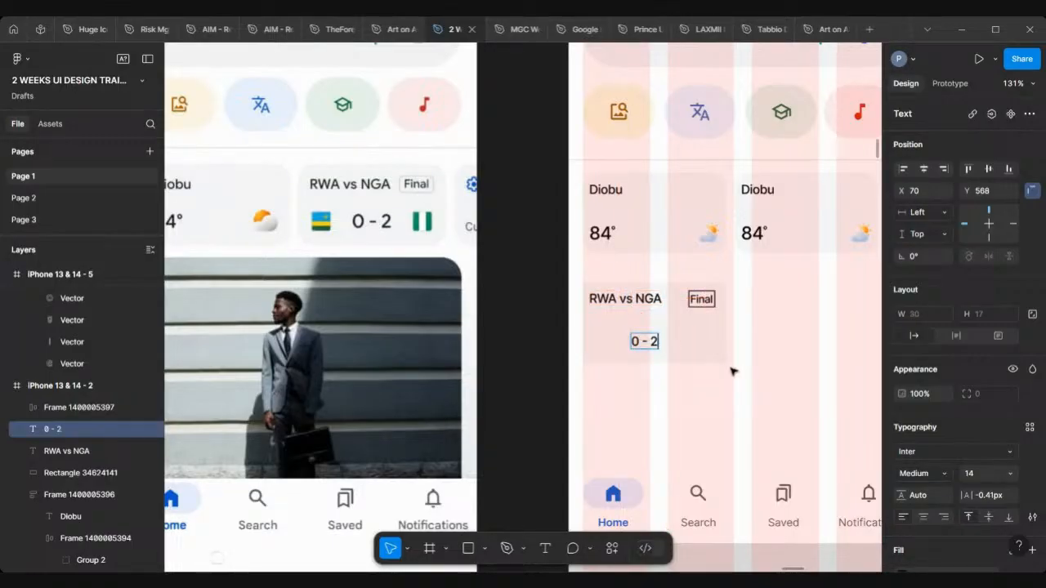
key("Escape")
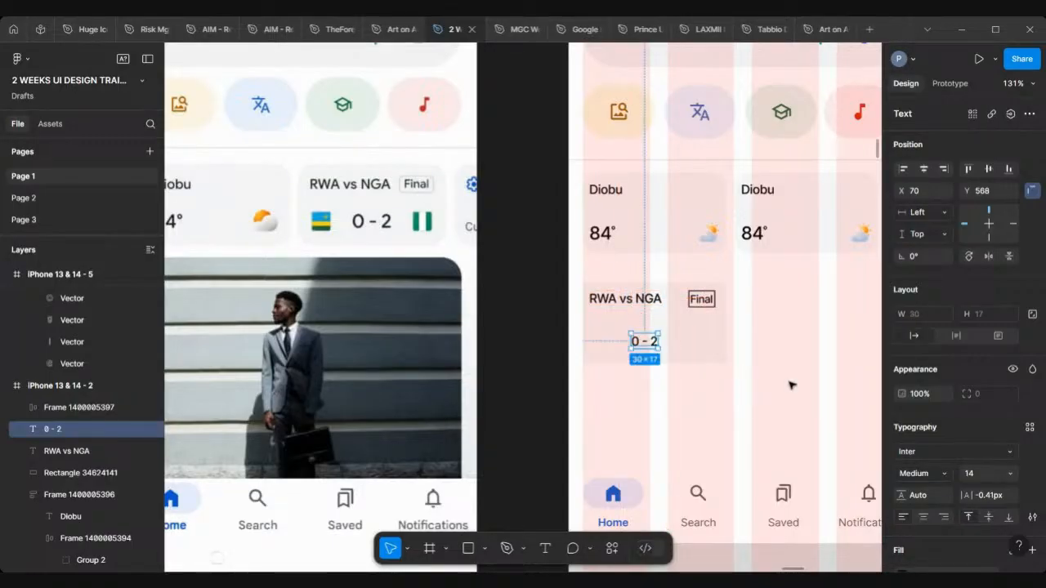
Step: Set the "0 - 2" score's font size to 20 and move it to X 74, Y 564
left_click(1010, 474)
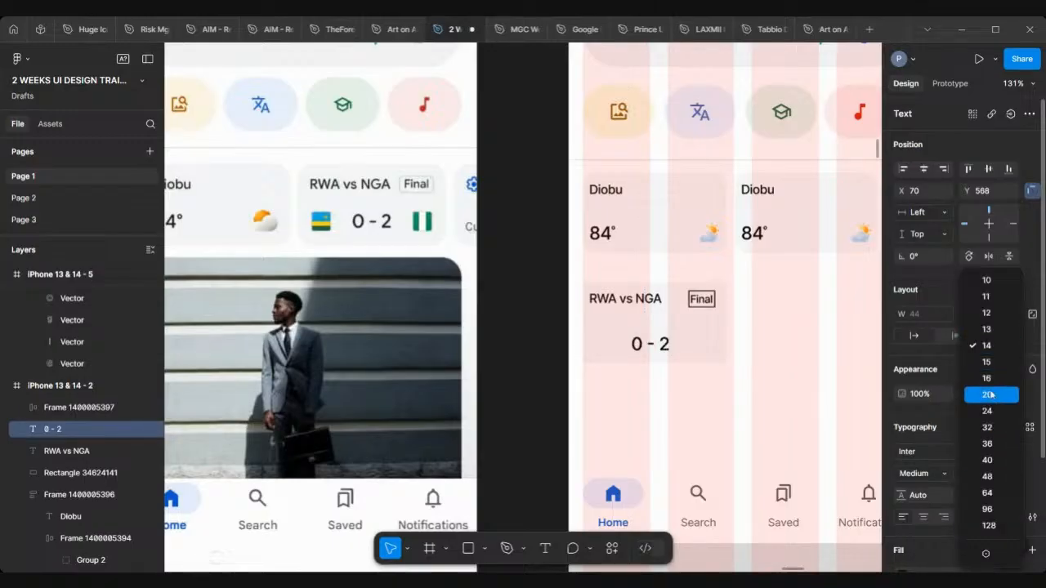
left_click(989, 395)
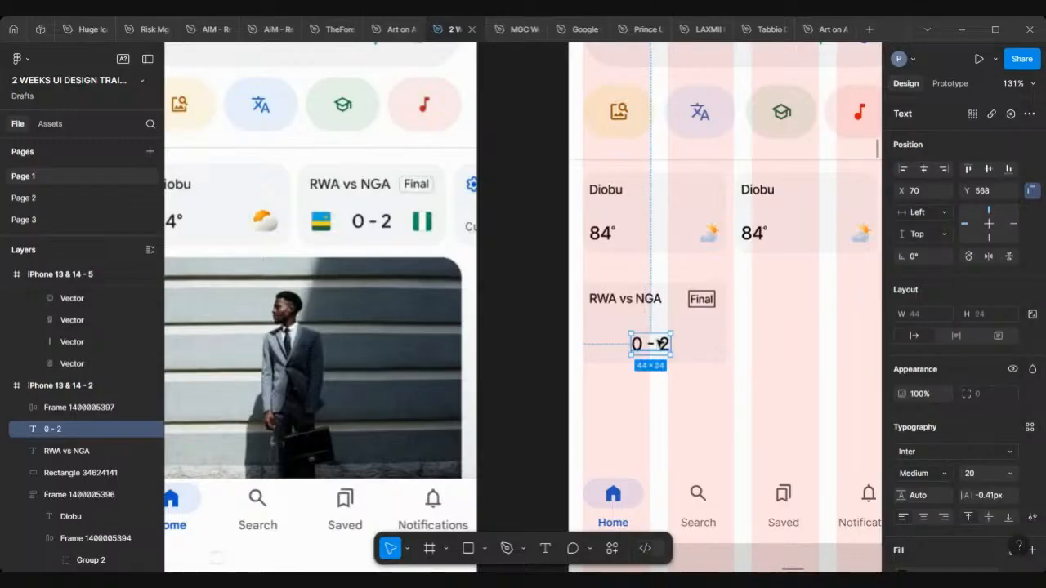
left_click_drag(662, 344, 666, 341)
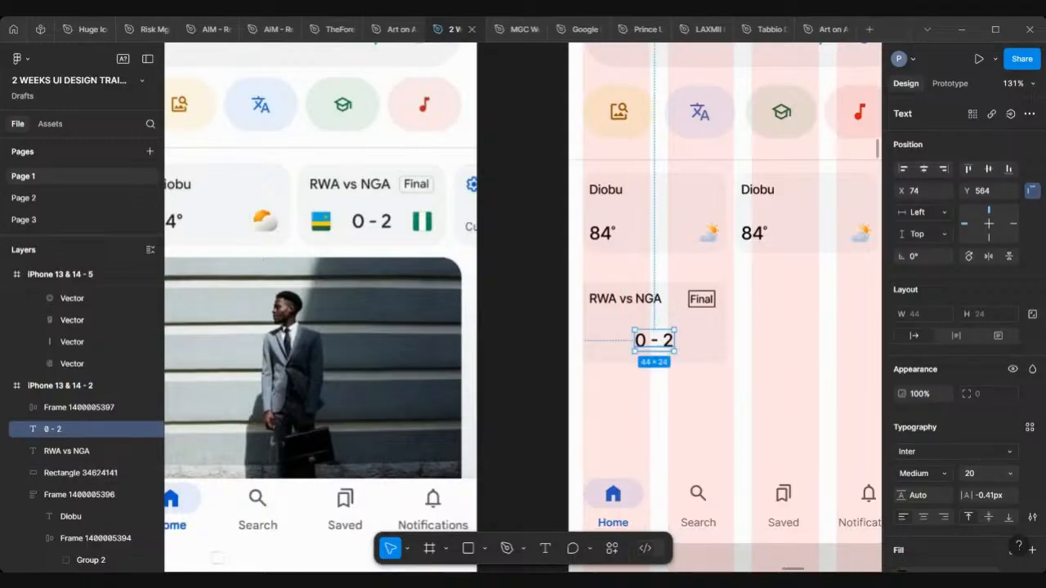
Step: Draw a 25 × 24 gray flag placeholder at X 25, Y 564 and duplicate it to X 139, on the other side of the score
left_click(470, 550)
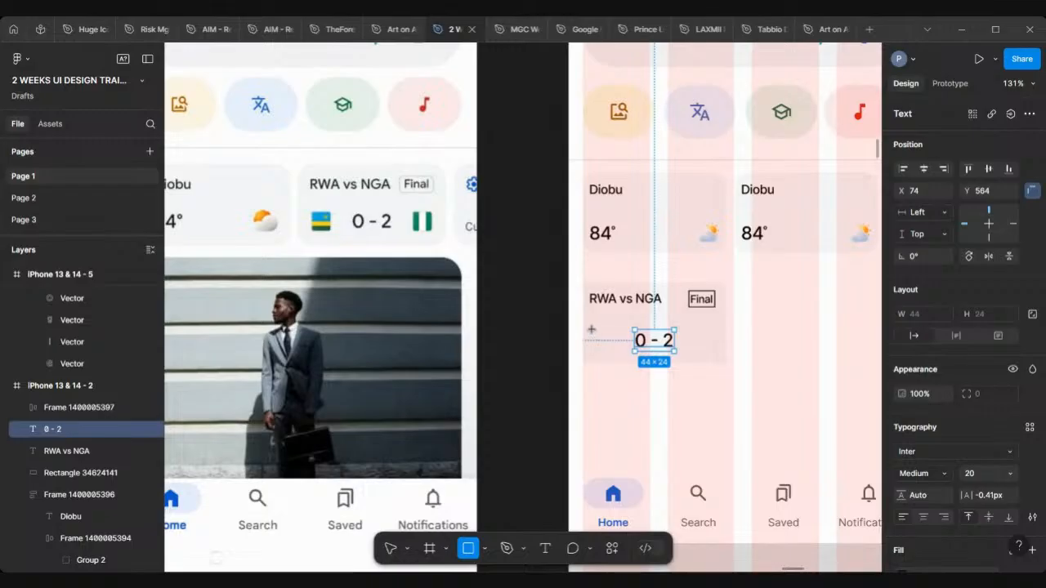
left_click_drag(589, 330, 611, 340)
left_click_drag(612, 346, 708, 345)
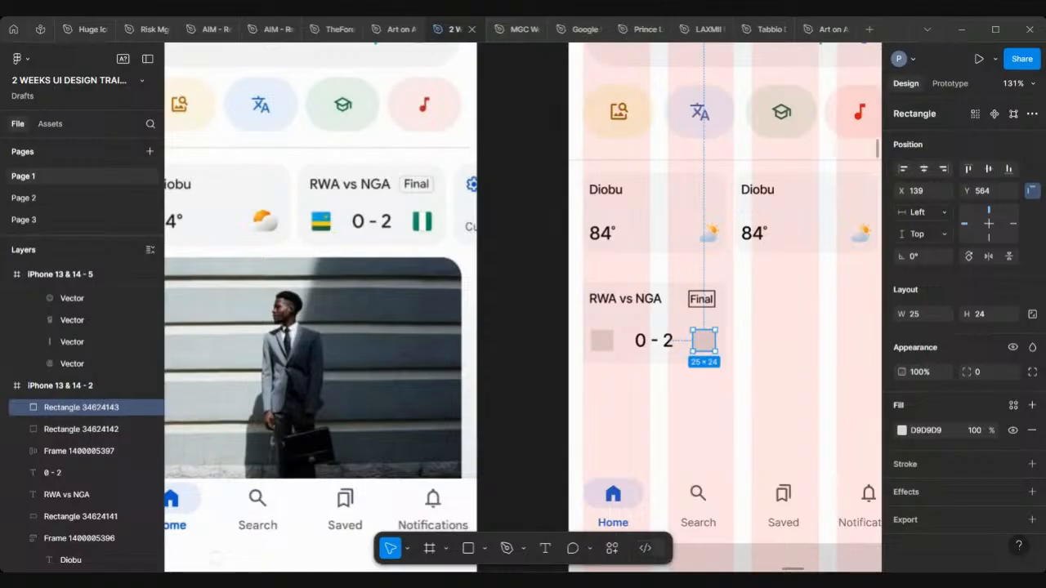
Step: Replace the placeholder after the "0 - 2" score with the copied Nigerian flag image
right_click(701, 343)
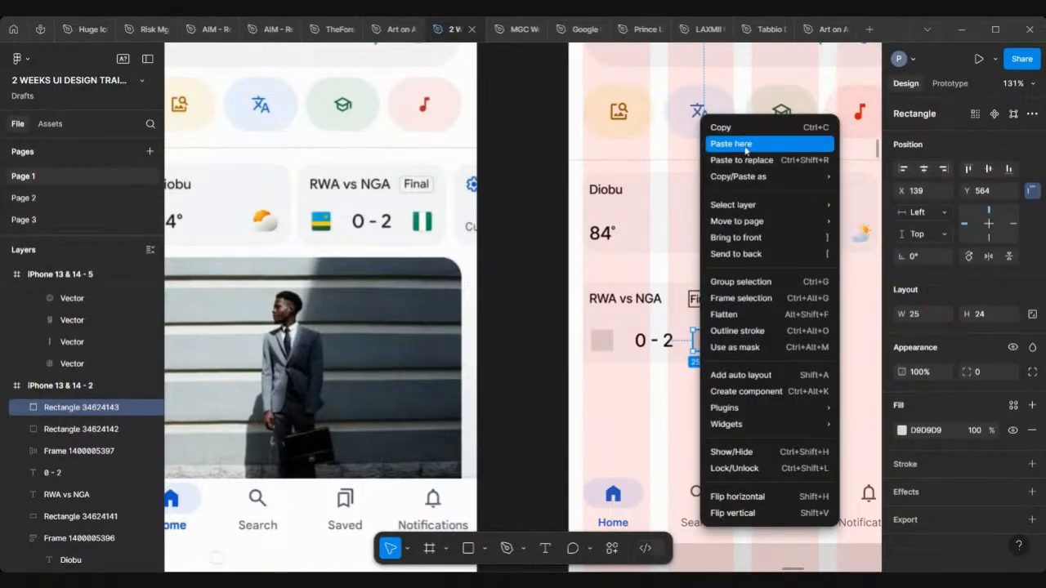
key("Escape")
key("ctrl+v")
scroll(697, 348, "up", 5)
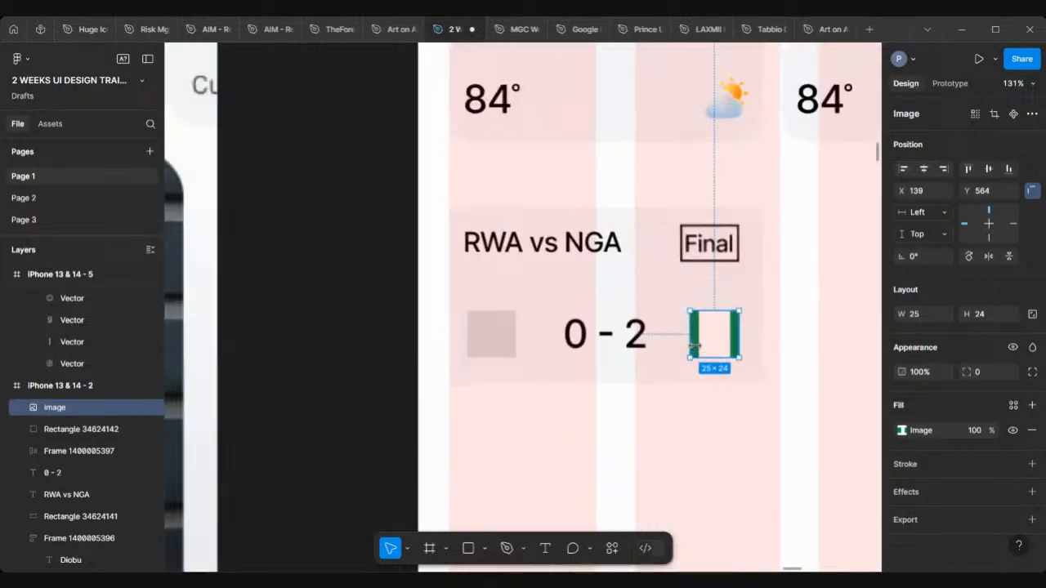
scroll(697, 347, "down", 2)
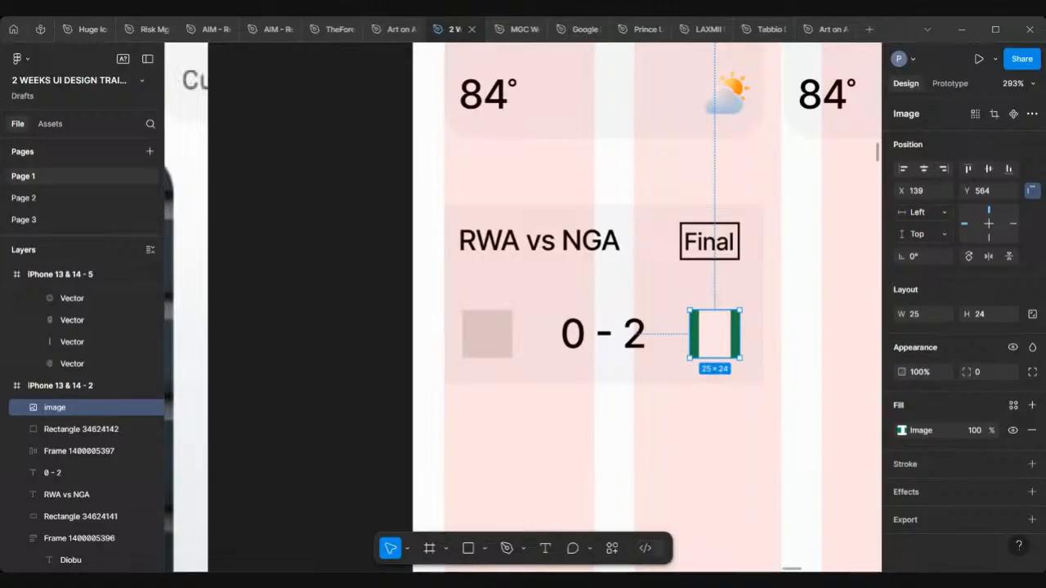
Step: Replace the remaining gray placeholder before the "0 - 2" score with the copied Rwandan flag image
scroll(464, 254, "down", 10)
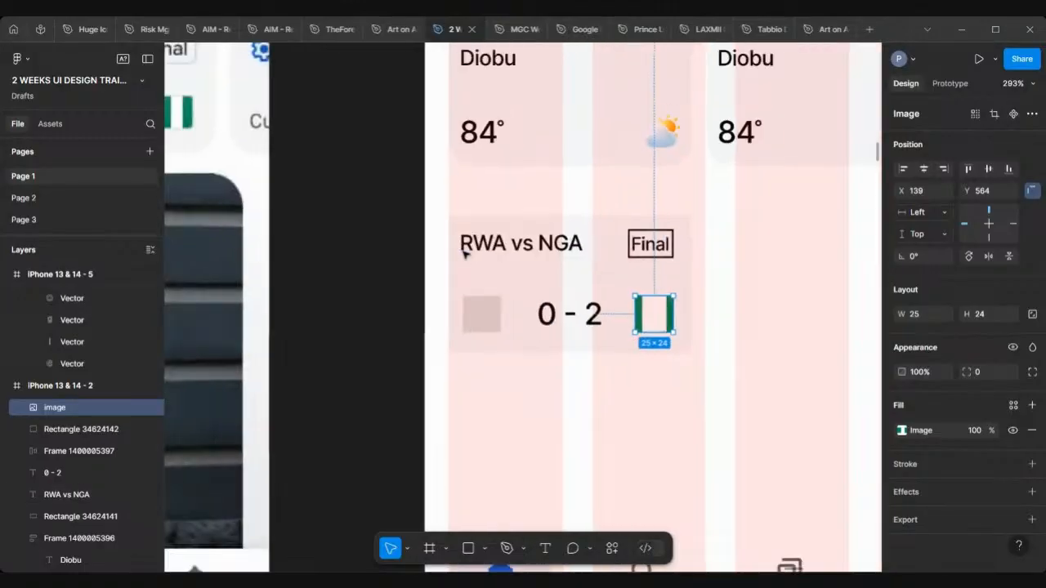
scroll(464, 254, "left", 4)
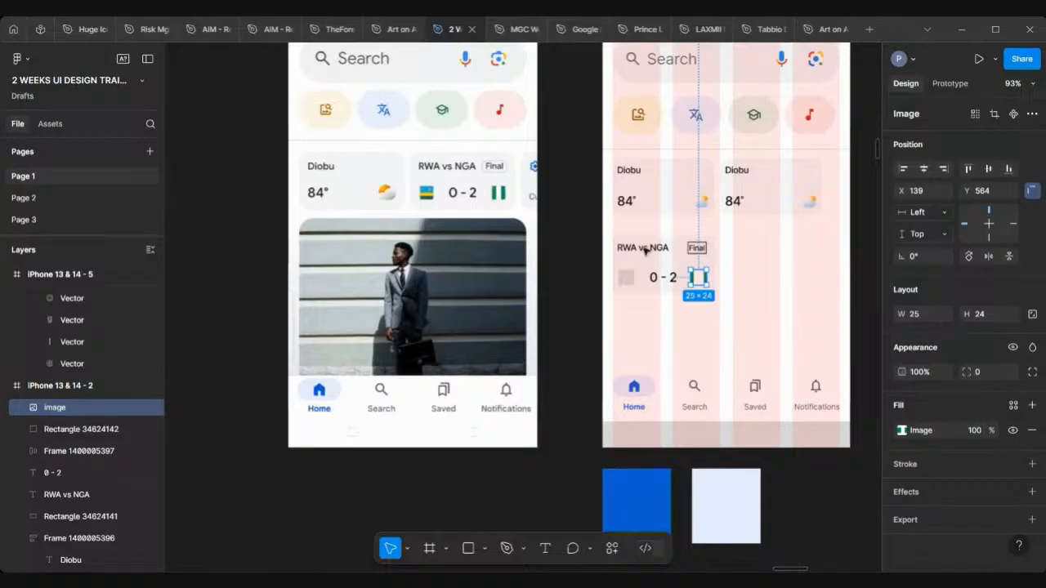
left_click(627, 279)
right_click(628, 279)
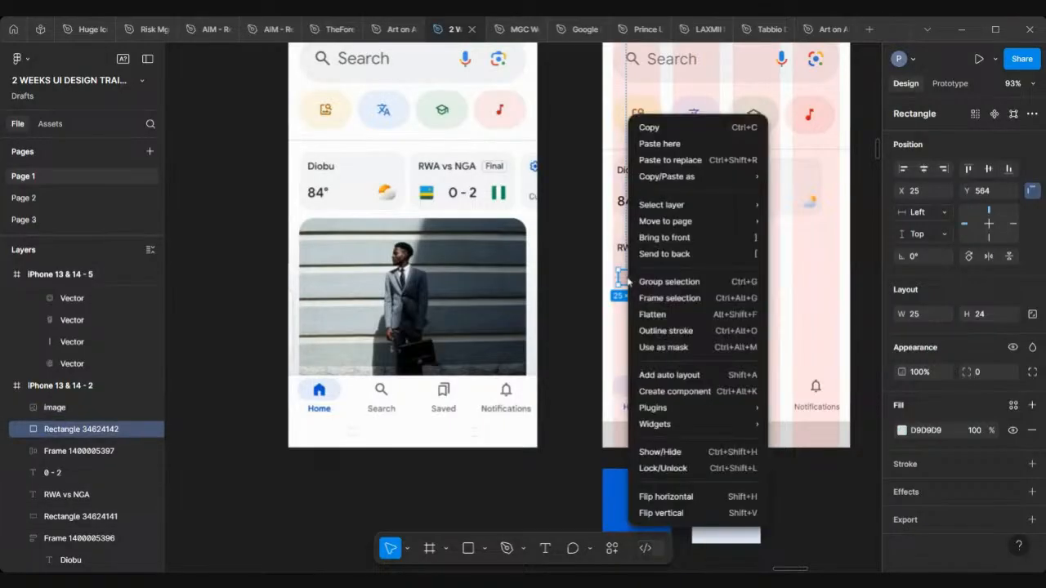
left_click(669, 160)
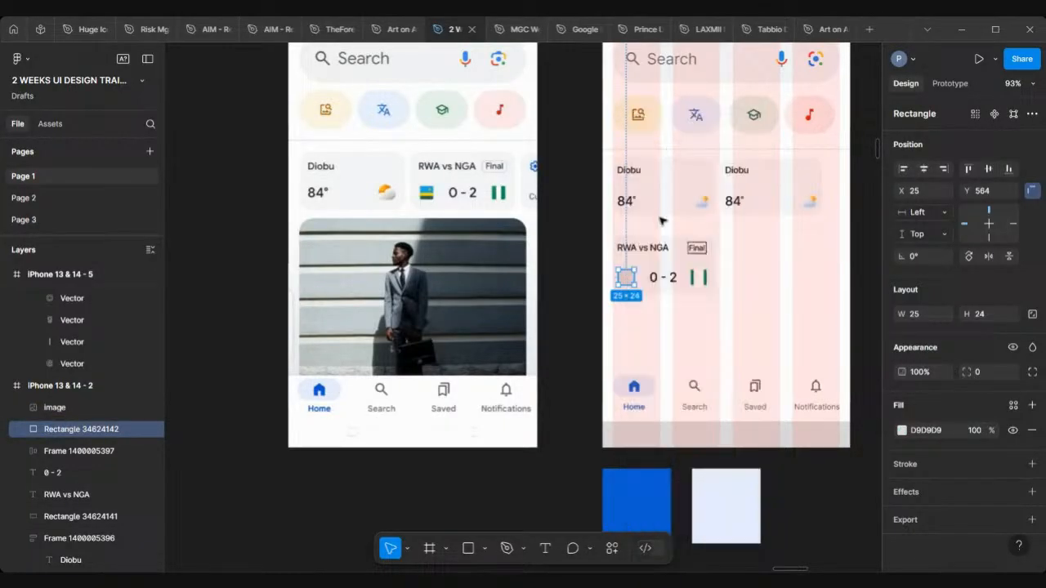
scroll(665, 270, "up", 3)
scroll(668, 272, "up", 4)
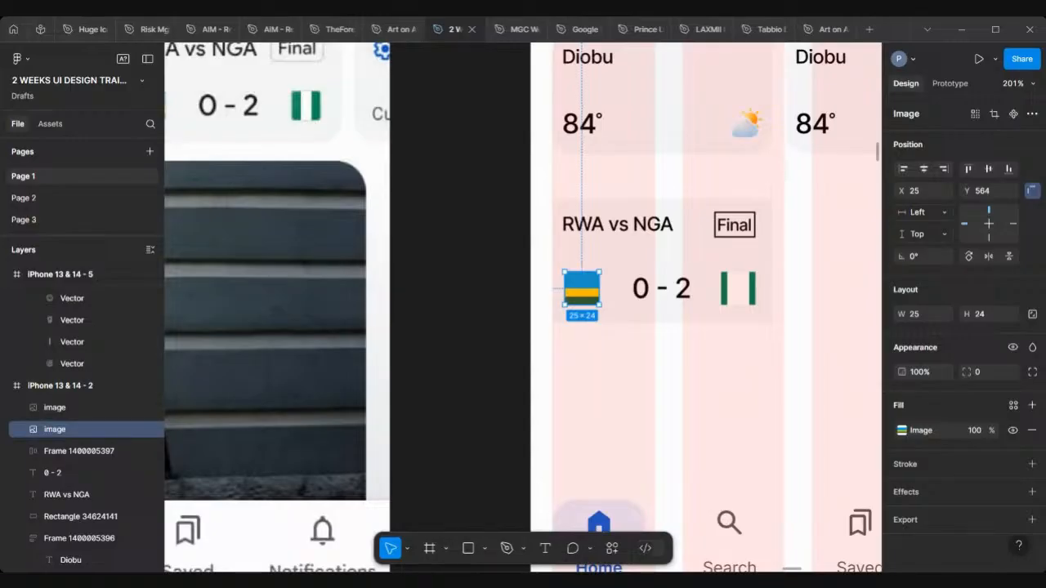
Step: Try pasting over the Nigerian flag again and switching its image fill to Crop
left_click(727, 295)
right_click(727, 294)
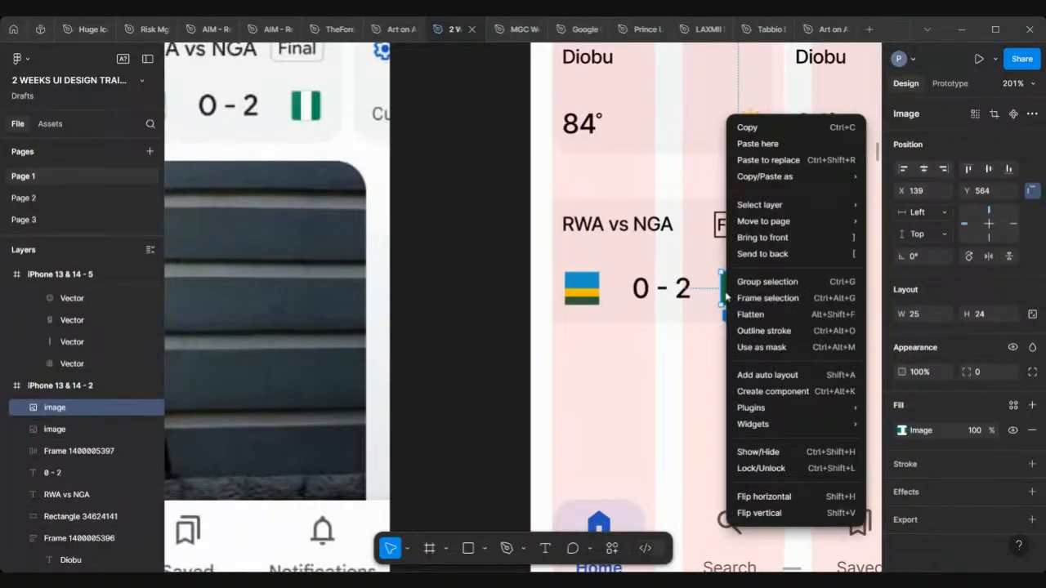
left_click(780, 144)
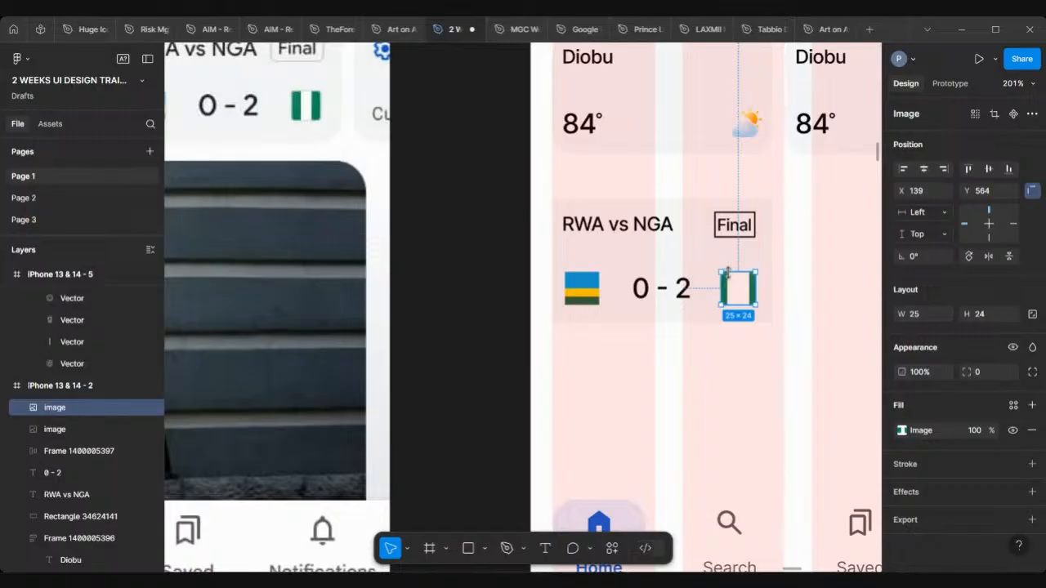
scroll(727, 278, "up", 10)
scroll(689, 284, "right", 2)
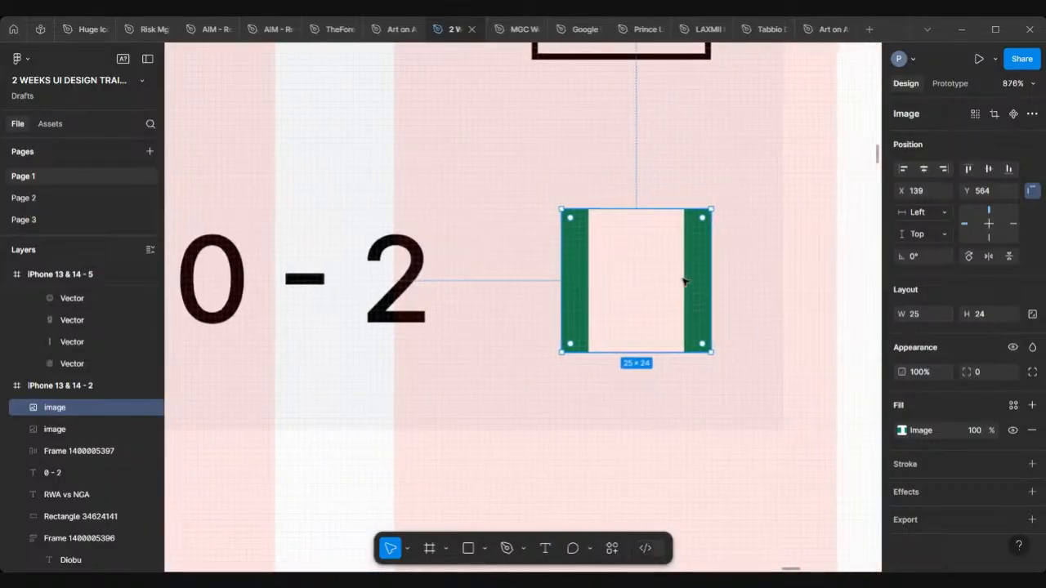
double_click(685, 279)
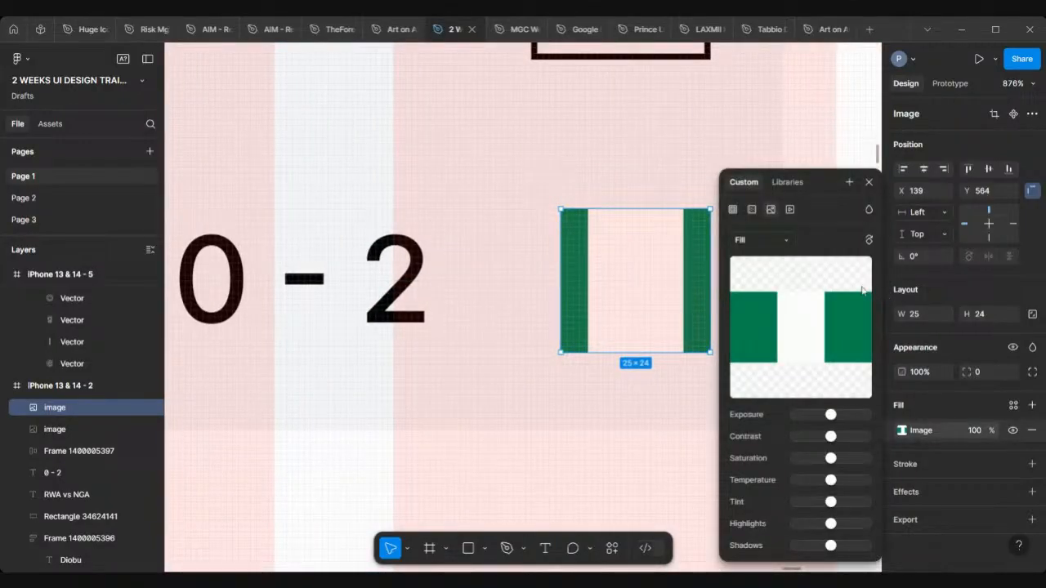
left_click(786, 240)
left_click(775, 277)
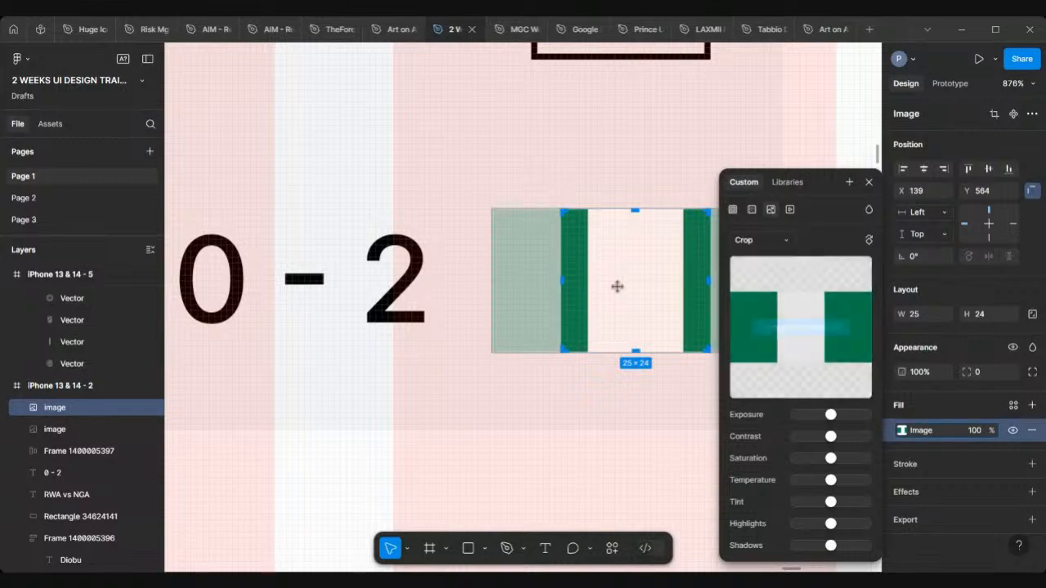
scroll(618, 289, "right", 5)
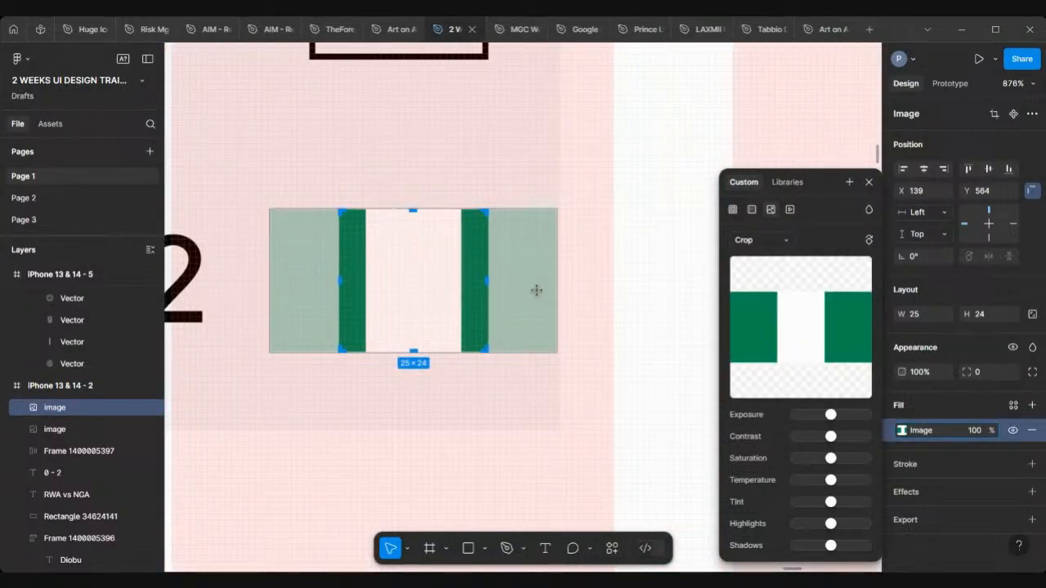
key("Escape")
scroll(678, 256, "down", 5)
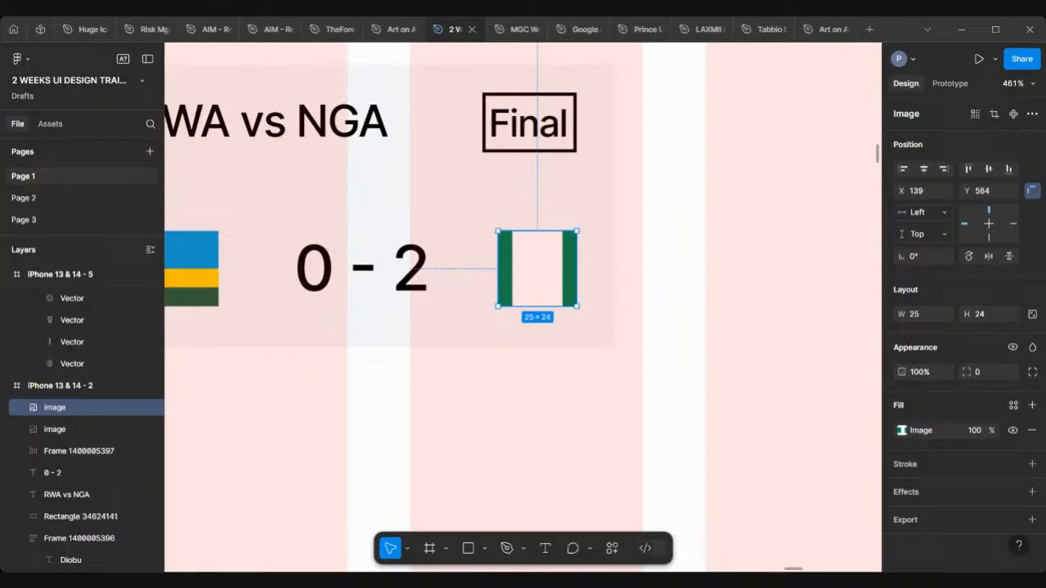
Step: Try replacing the Nigerian flag with the captioned FlagLane.com version, cropping and repositioning the image to leave out the black caption bars
right_click(544, 257)
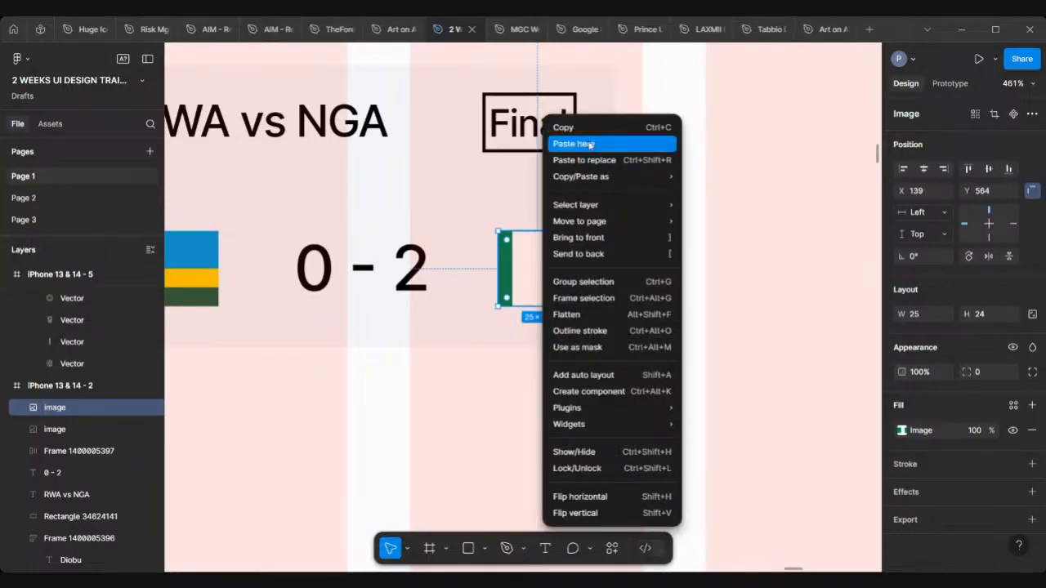
left_click(591, 145)
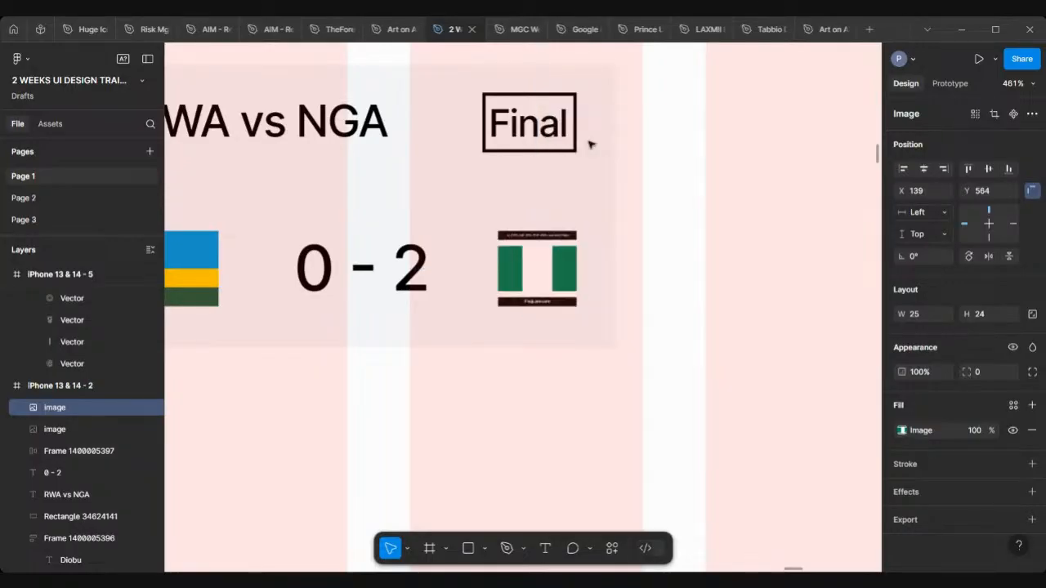
double_click(543, 261)
left_click(786, 241)
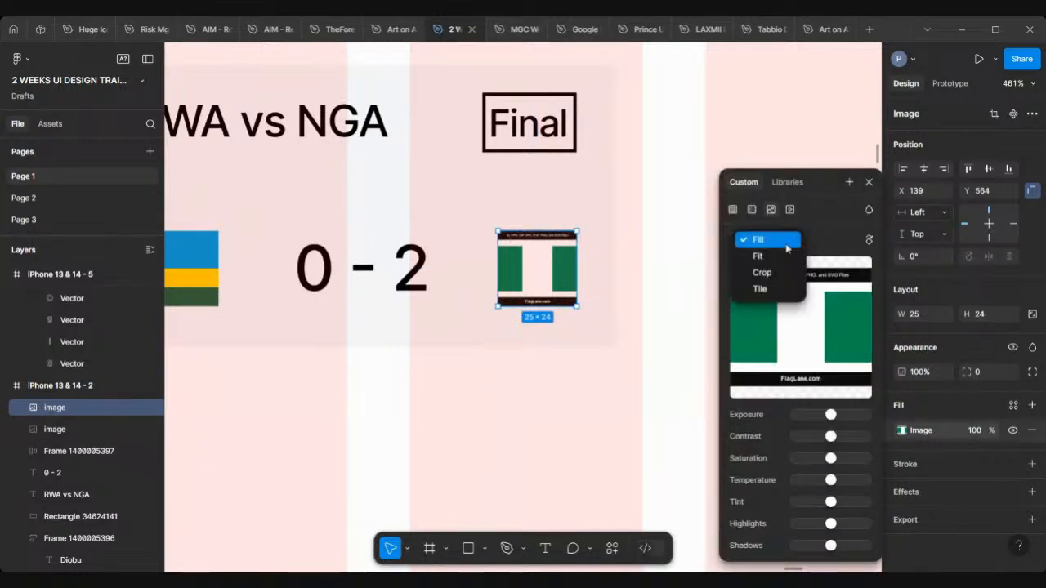
left_click(772, 272)
scroll(564, 263, "up", 5)
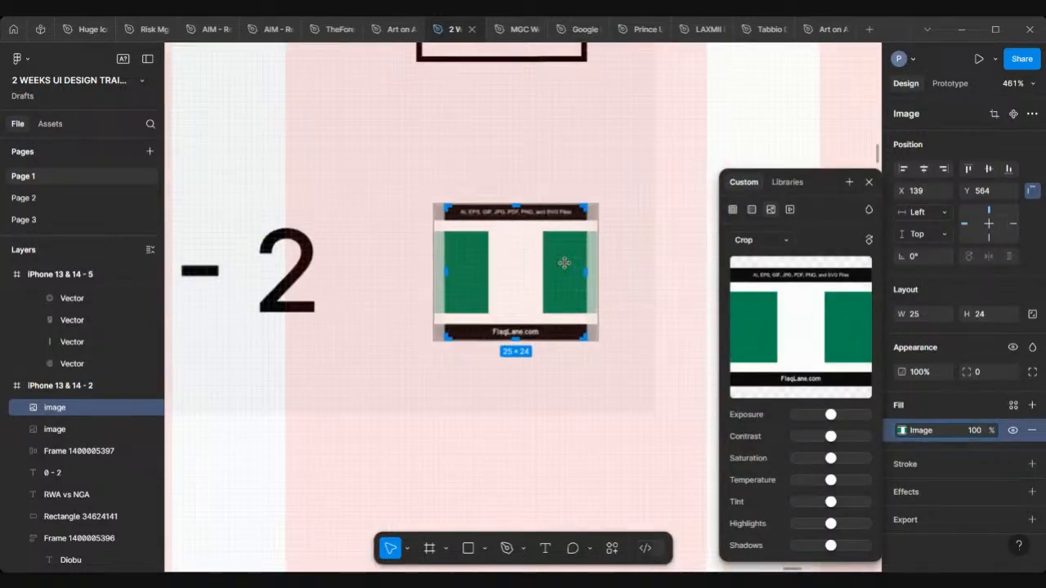
left_click_drag(612, 367, 688, 437)
left_click_drag(537, 322, 505, 288)
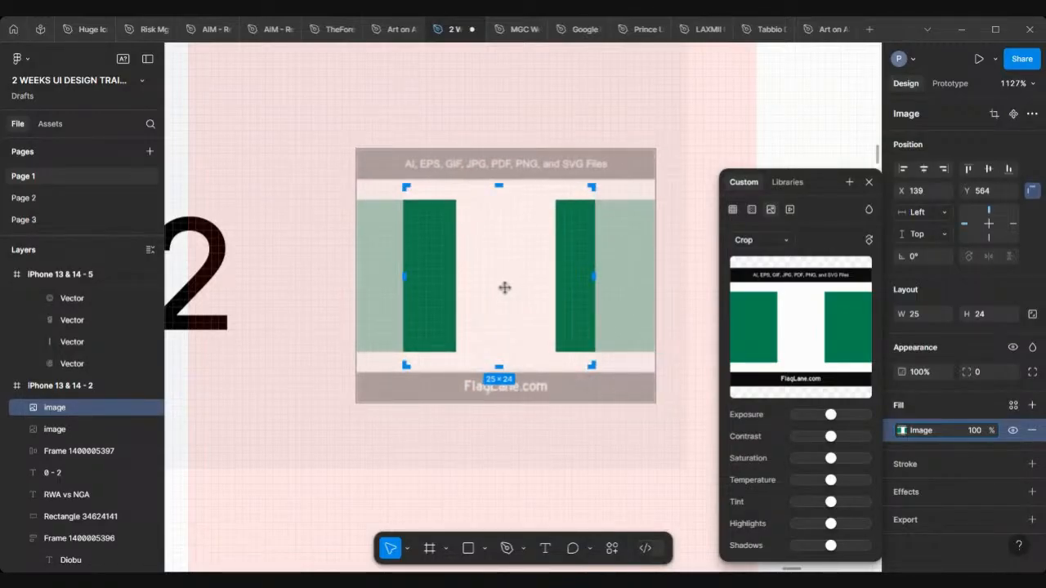
key("Return")
scroll(505, 288, "down", 5)
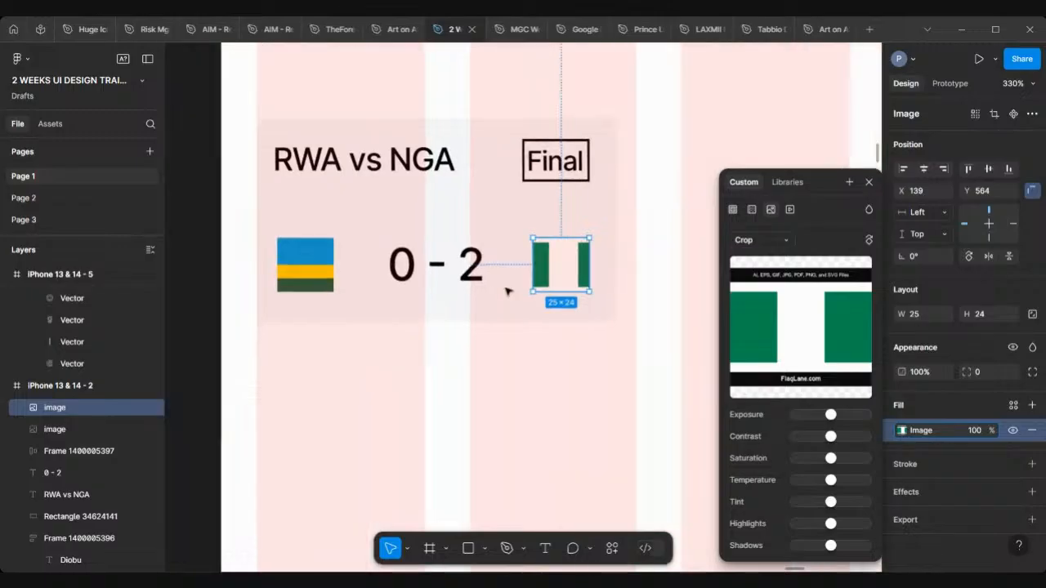
Step: Undo the flag replacement and its cropping, then close the image fill settings
key("ctrl+z")
key("ctrl+z")
key("ctrl+z")
key("ctrl+z")
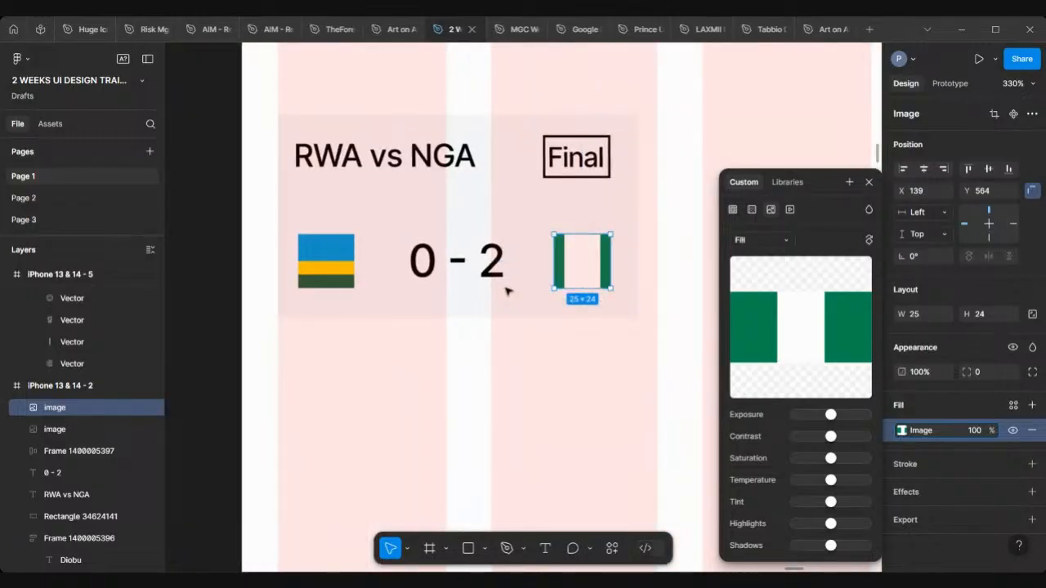
left_click(869, 187)
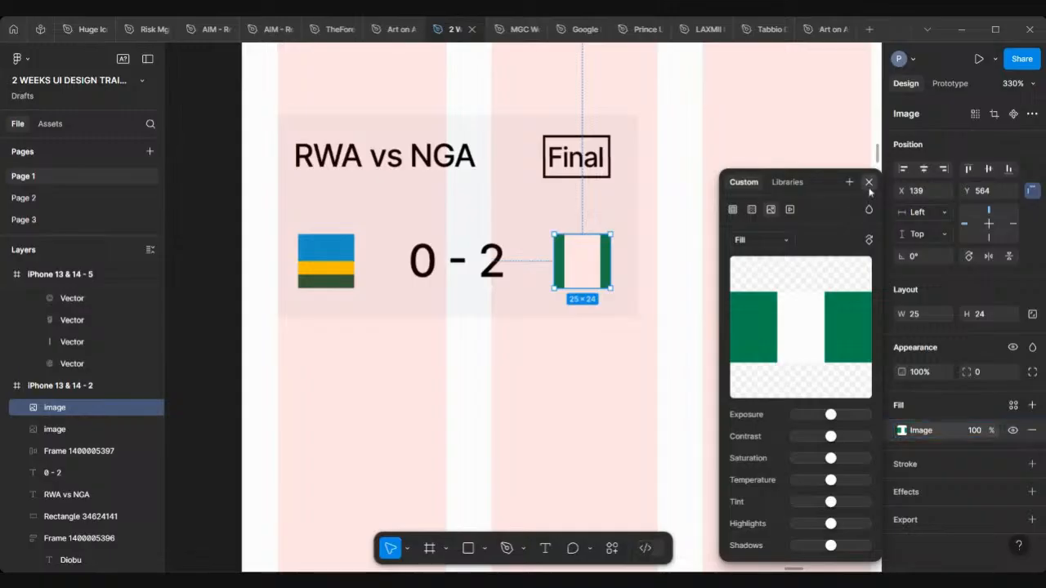
Step: Change the Final badge's stroke color to grey 808080
scroll(539, 280, "down", 10)
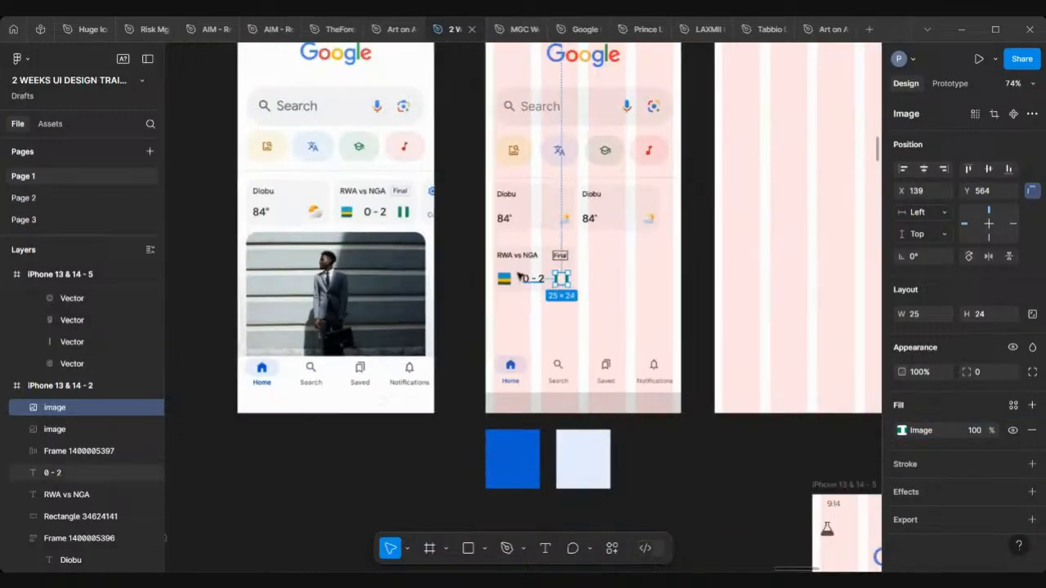
scroll(520, 278, "up", 3)
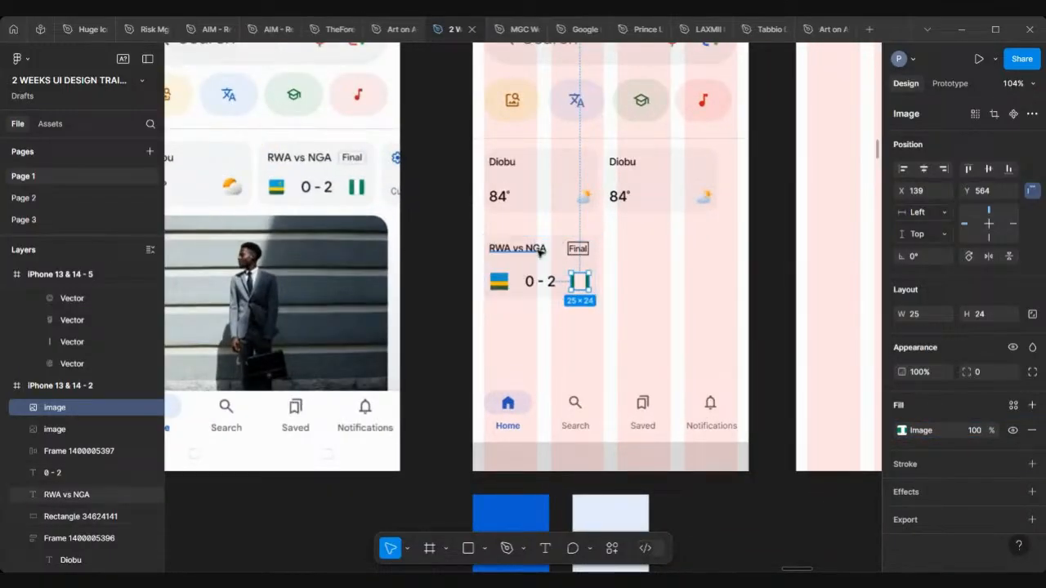
scroll(540, 253, "up", 5)
left_click(611, 247)
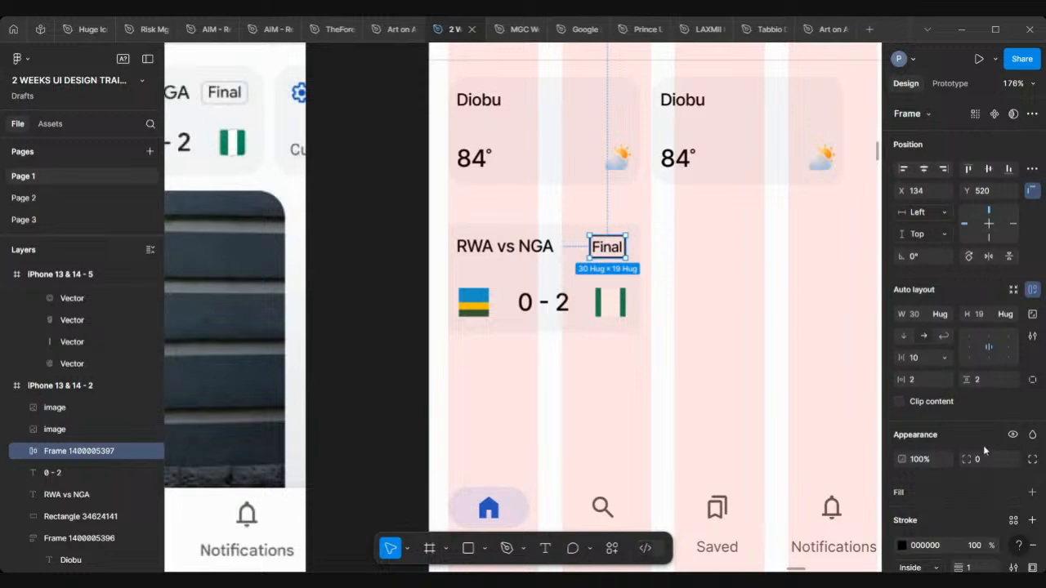
left_click(930, 545)
type("ge")
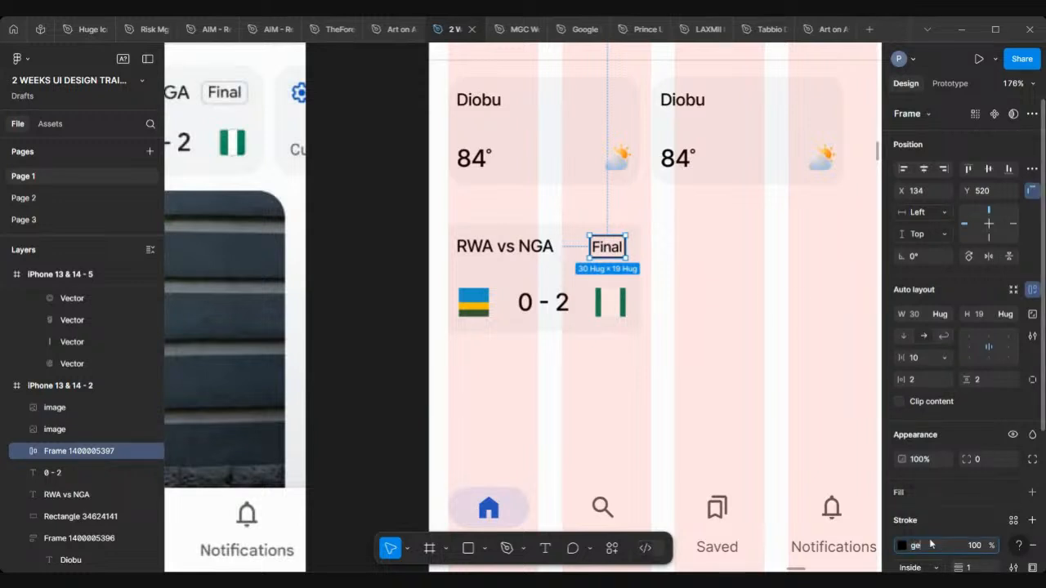
key("BackSpace")
key("BackSpace")
type("rey")
key("Return")
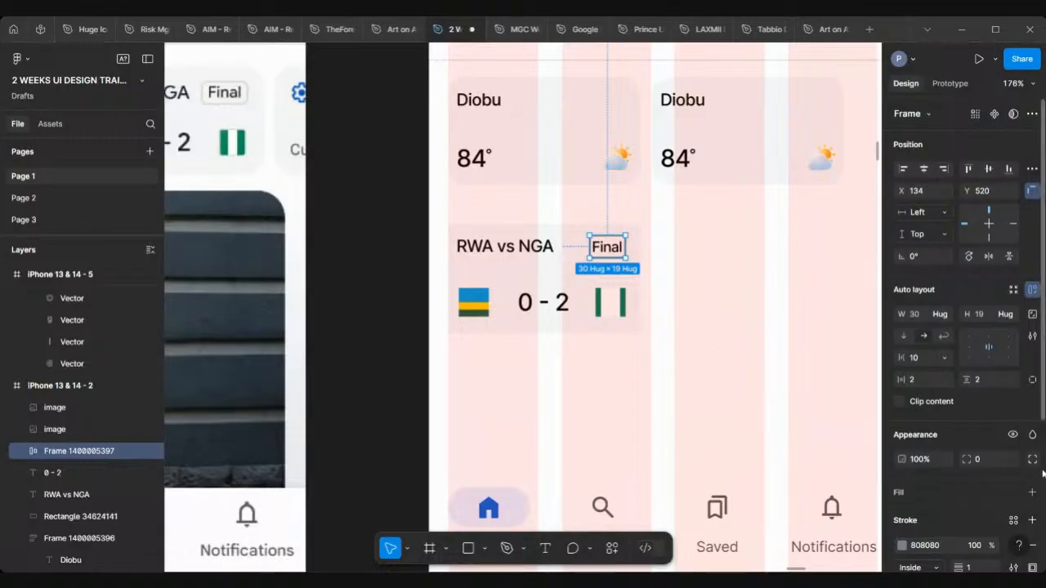
Step: Set the Final badge's stroke weight to 0.5 and its corner radius to 2
scroll(1018, 543, "down", 2)
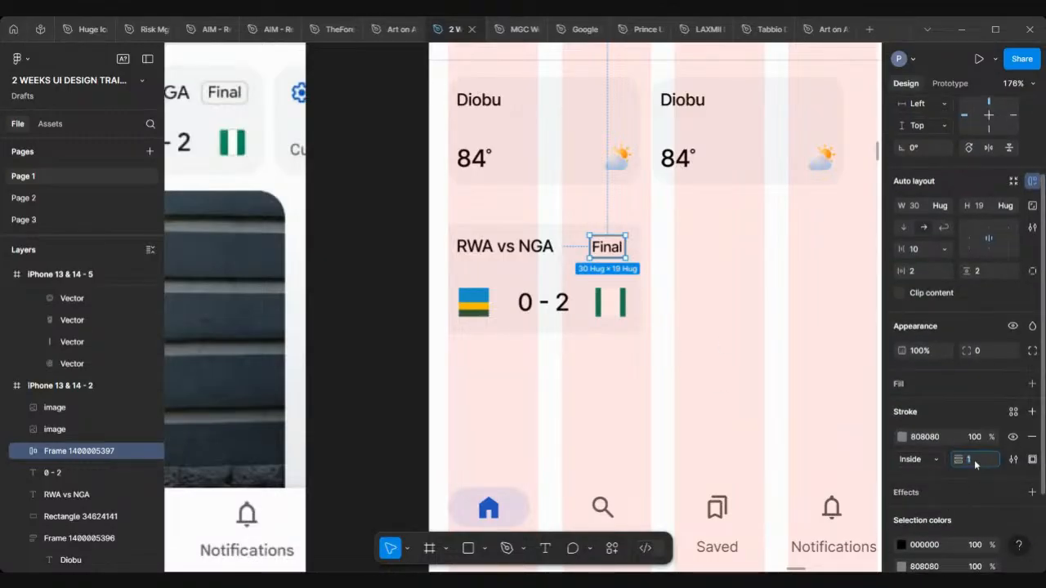
key("Return")
left_click(1003, 358)
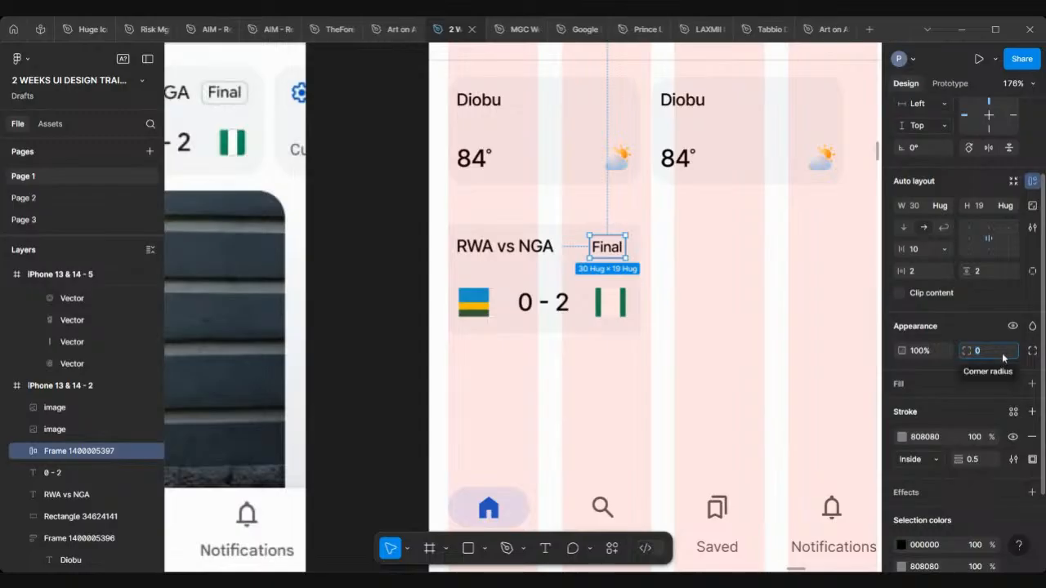
type("2")
key("Return")
scroll(597, 243, "up", 4)
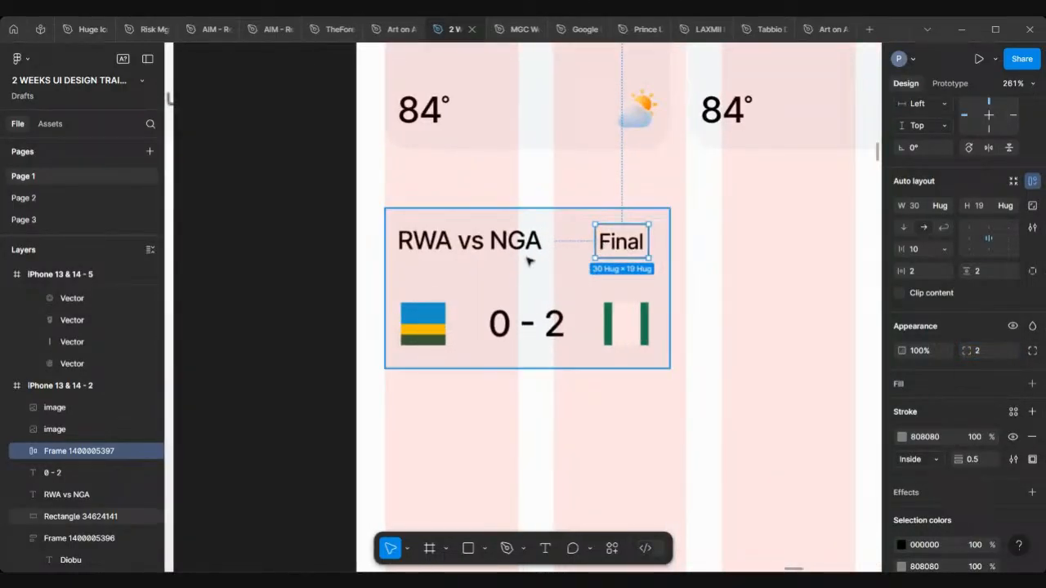
Step: Round the 160 × 90 match card background rectangle with a corner radius of 16
left_click(668, 239)
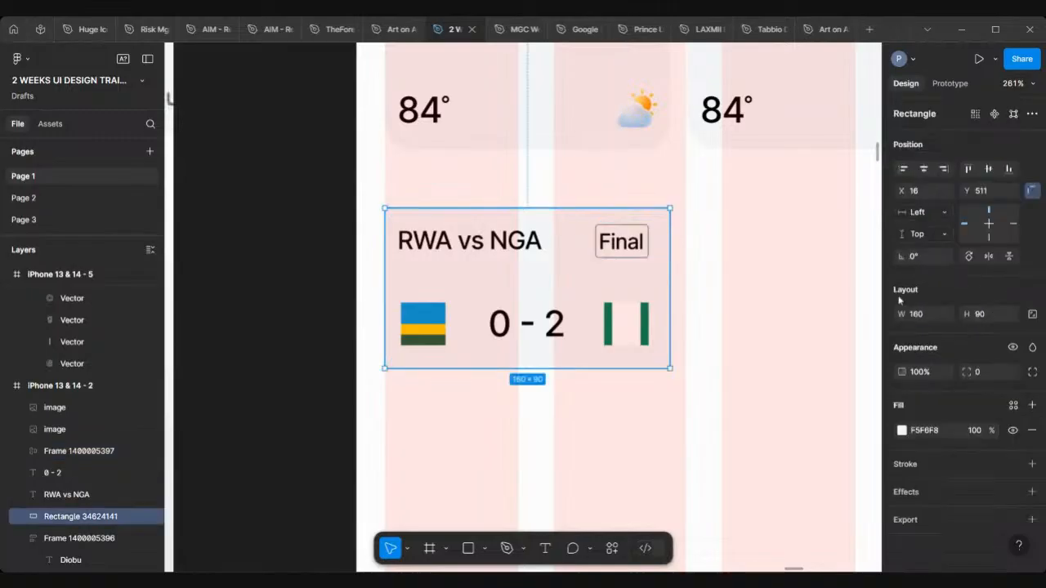
left_click(988, 375)
type("16")
key("Return")
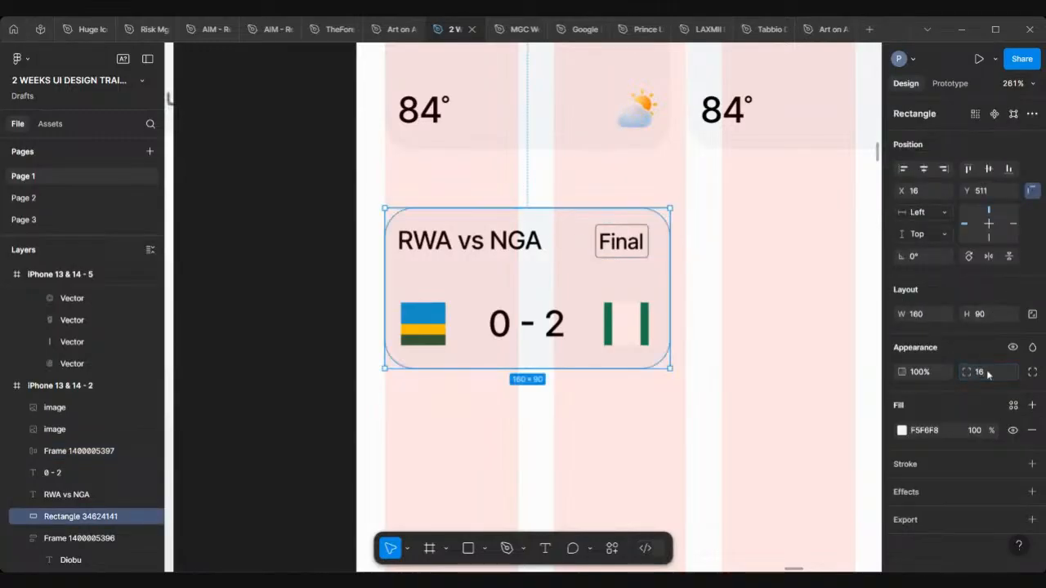
Step: Combine the Rwanda flag, the 0 - 2 score and the Nigeria flag into one horizontal auto layout row
scroll(486, 263, "down", 5)
scroll(488, 264, "left", 2)
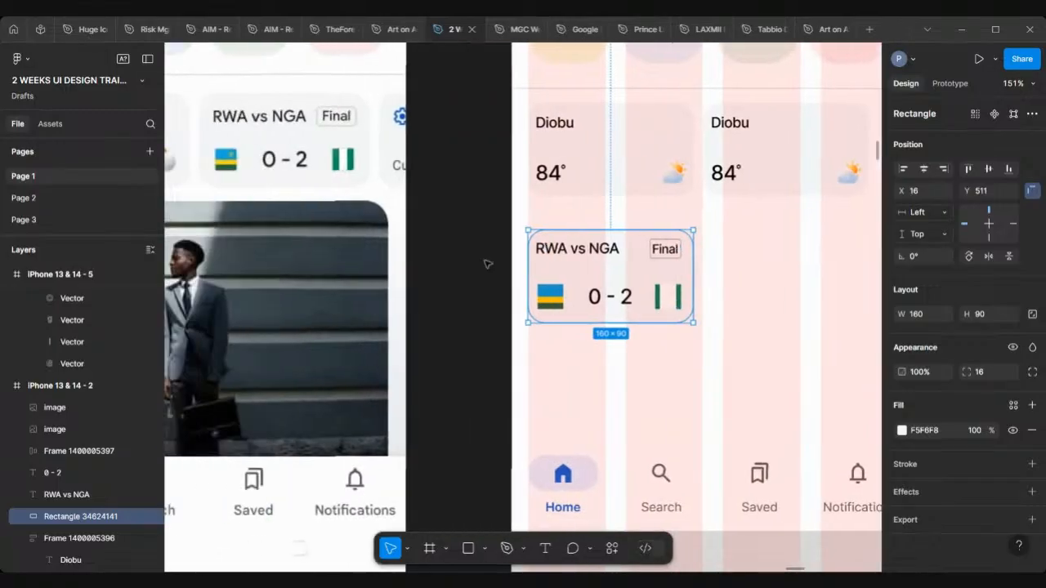
left_click(549, 301)
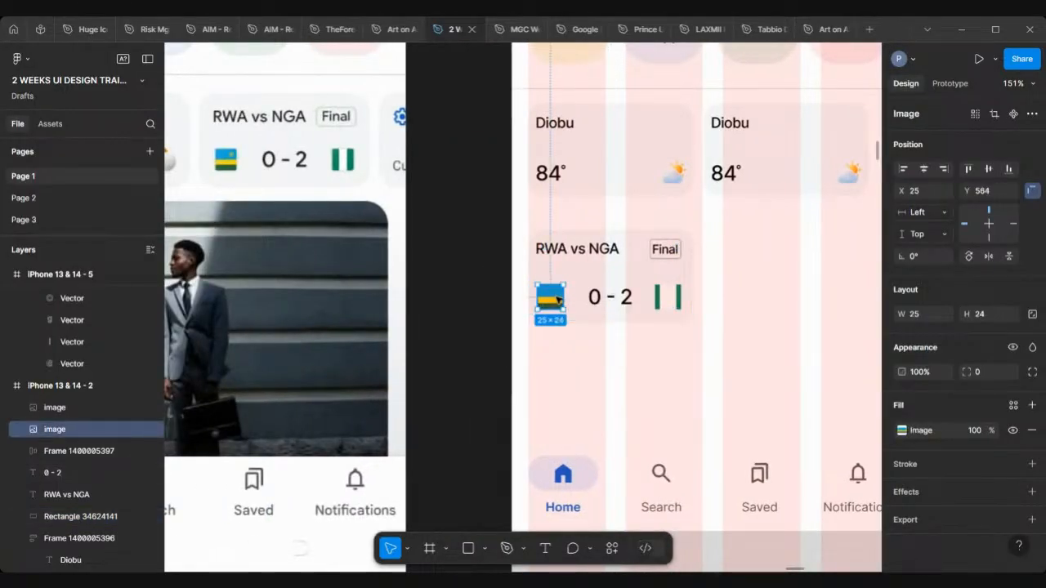
left_click(595, 300, "shift")
left_click(669, 300, "shift")
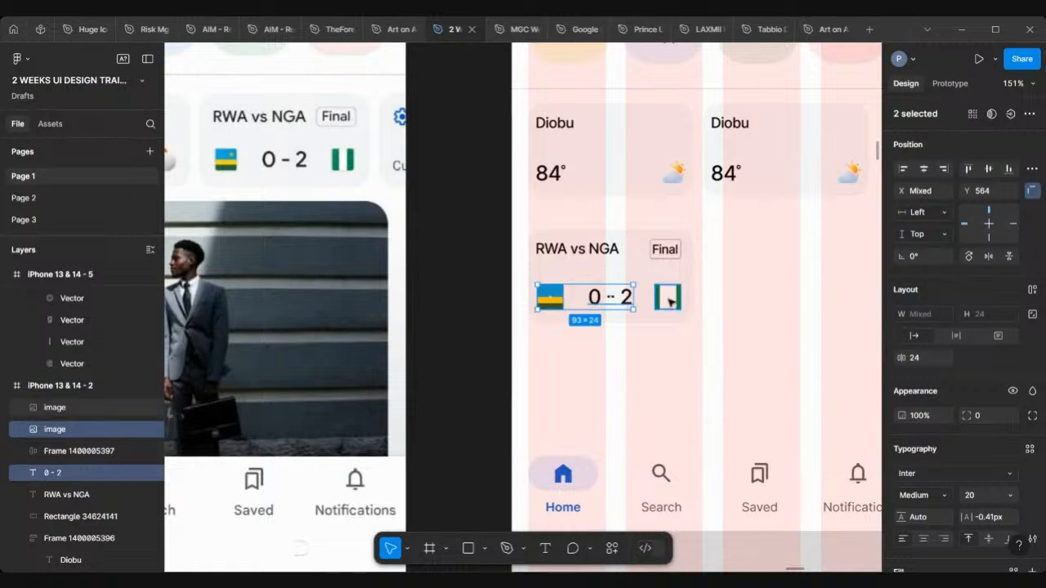
key("shift+a")
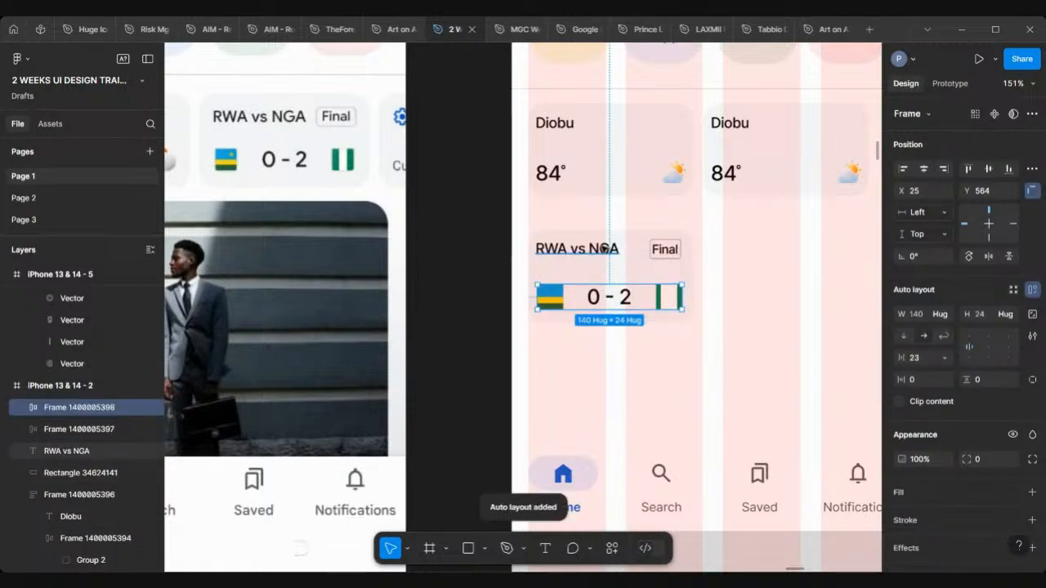
Step: Combine the RWA vs NGA title and Final badge into an auto layout row and nudge it down to Y 523
left_click(615, 249)
left_click(660, 250, "shift")
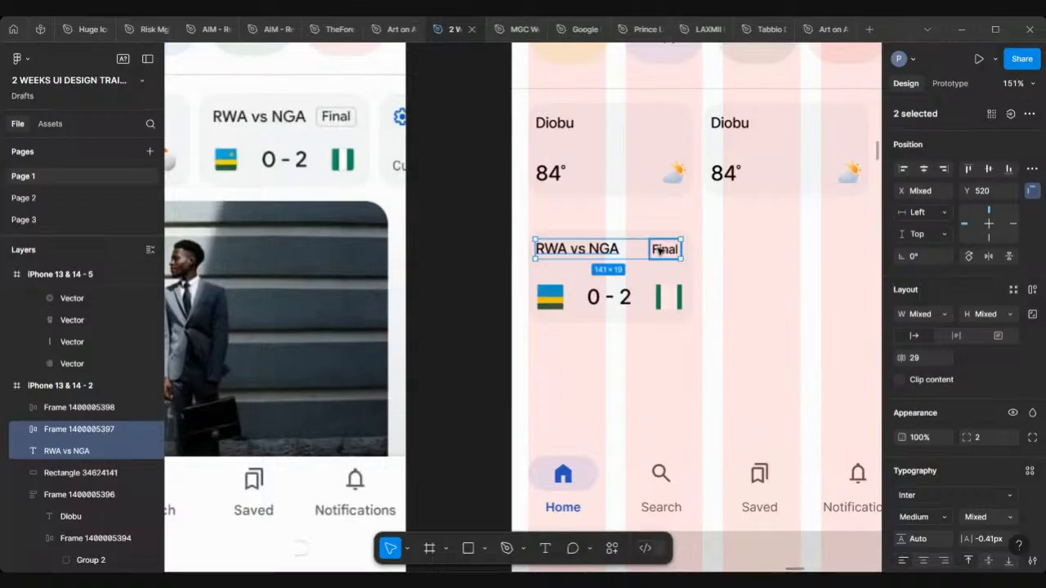
key("shift+a")
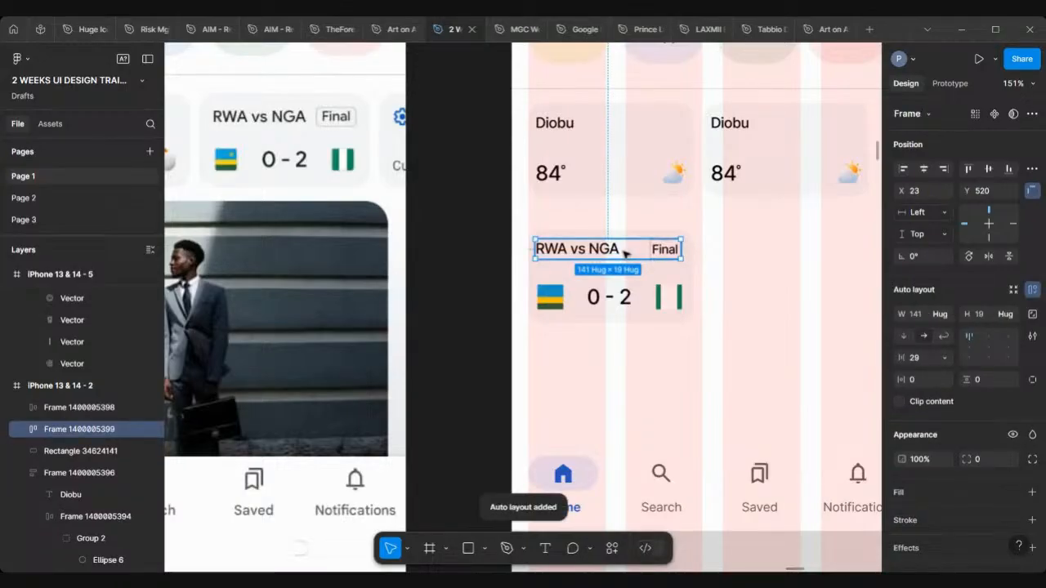
left_click_drag(622, 253, 624, 257)
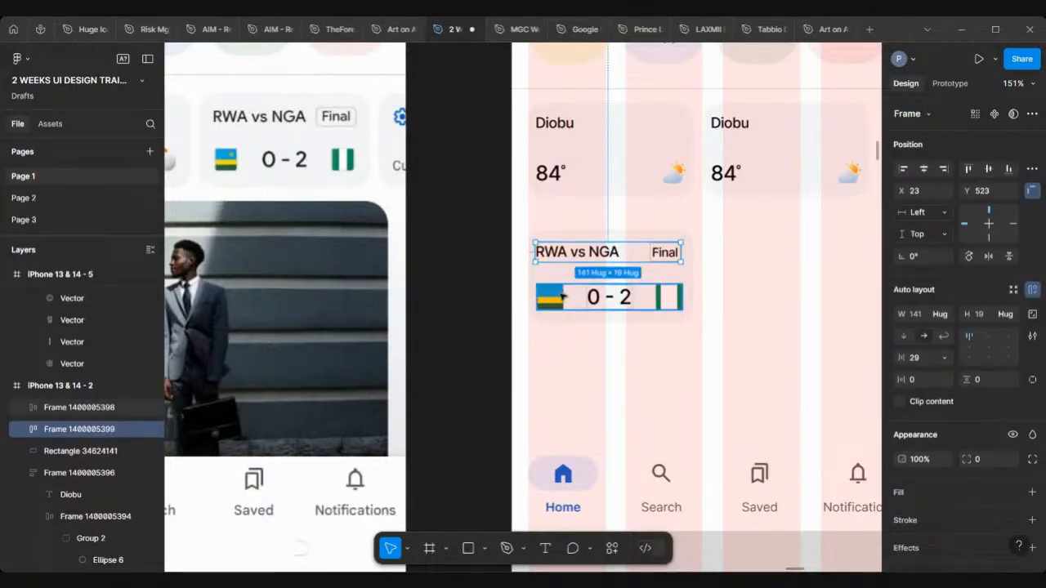
Step: Centre the title and score rows horizontally on the match card background, and wrap all three in an auto layout frame
left_click(562, 295, "shift")
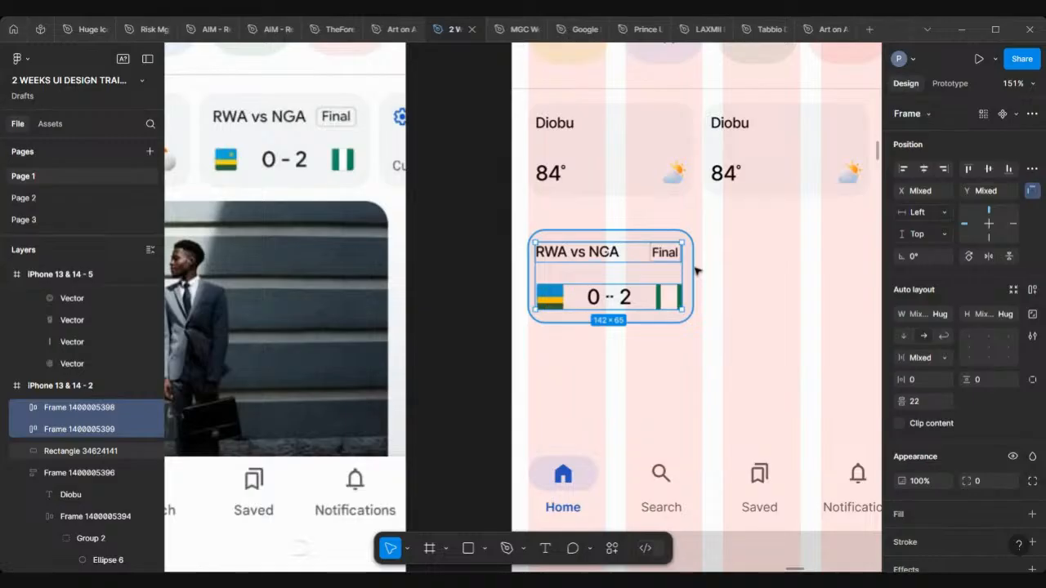
left_click(693, 269, "shift")
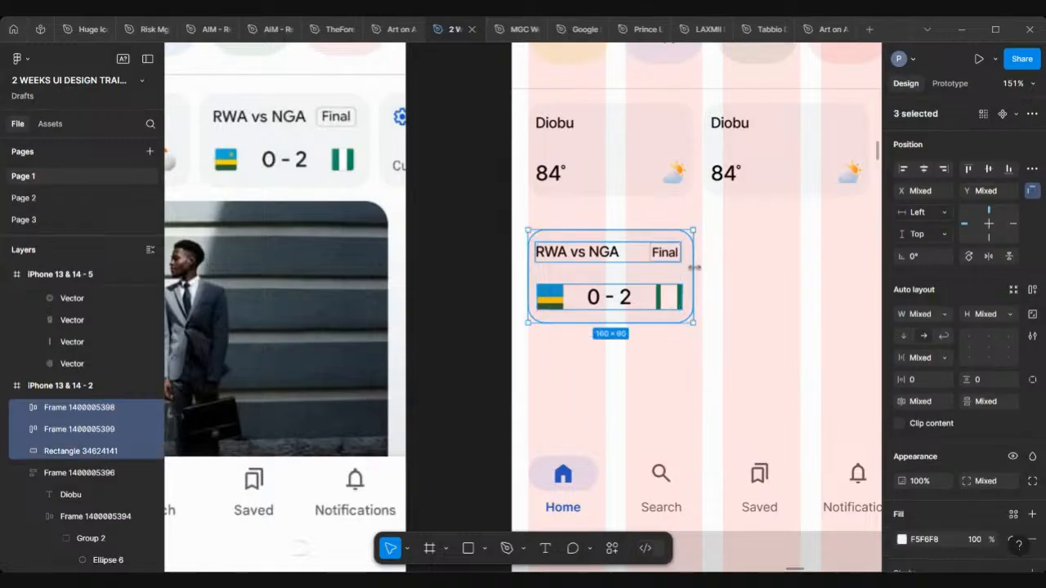
left_click(925, 172)
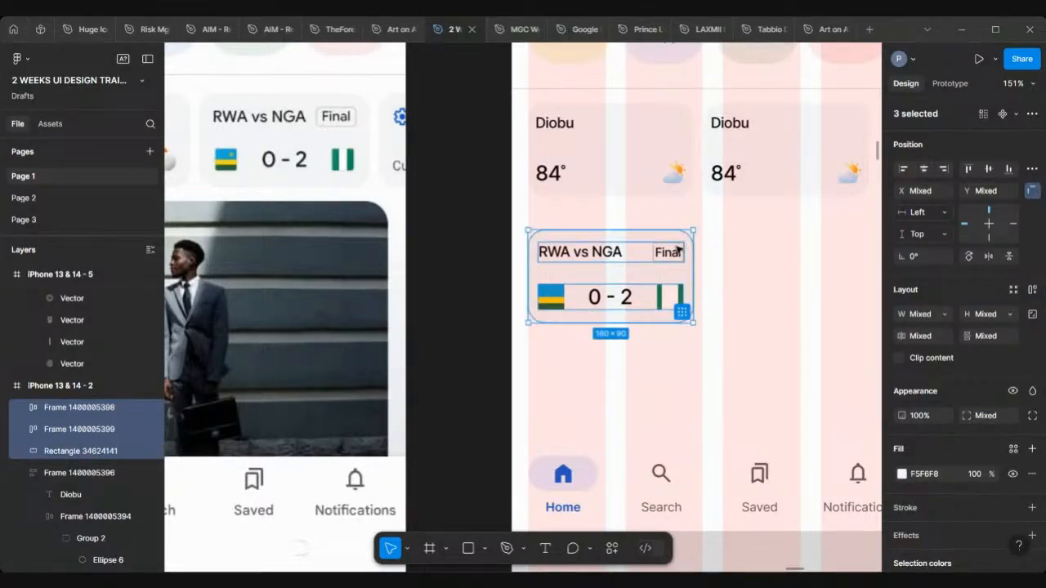
key("shift+a")
Step: Move the duplicate Diobu card below the phone frame and put the match card in its place beside the remaining weather card
scroll(546, 274, "down", 5)
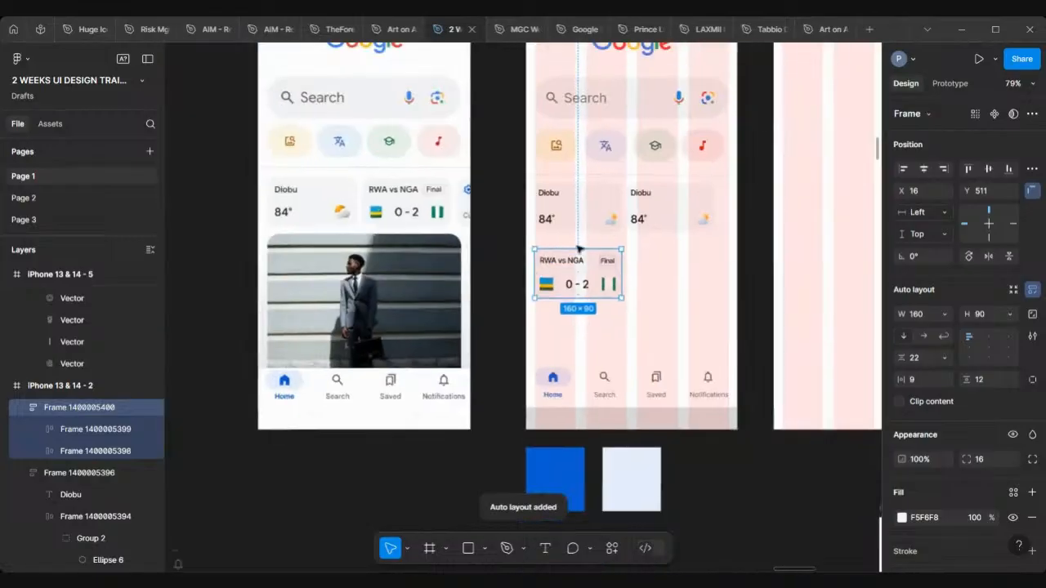
left_click(666, 199)
left_click_drag(699, 214, 757, 467)
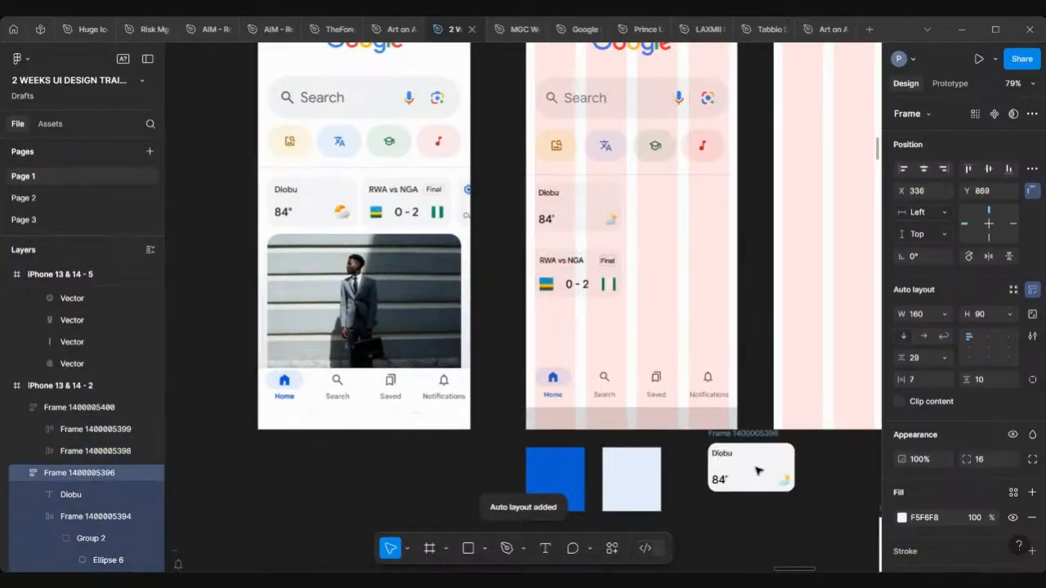
left_click(605, 266)
left_click_drag(594, 270, 690, 206)
scroll(686, 208, "up", 5, "ctrl")
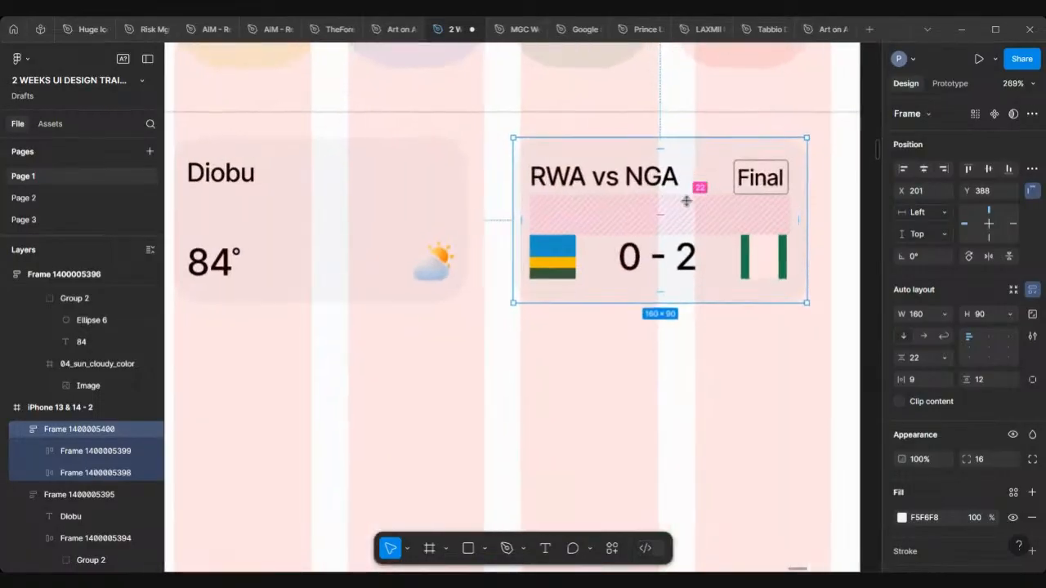
Step: Widen the match card to 173 with its content aligned top centre, and widen the Diobu weather card to 168
left_click_drag(808, 208, 832, 209)
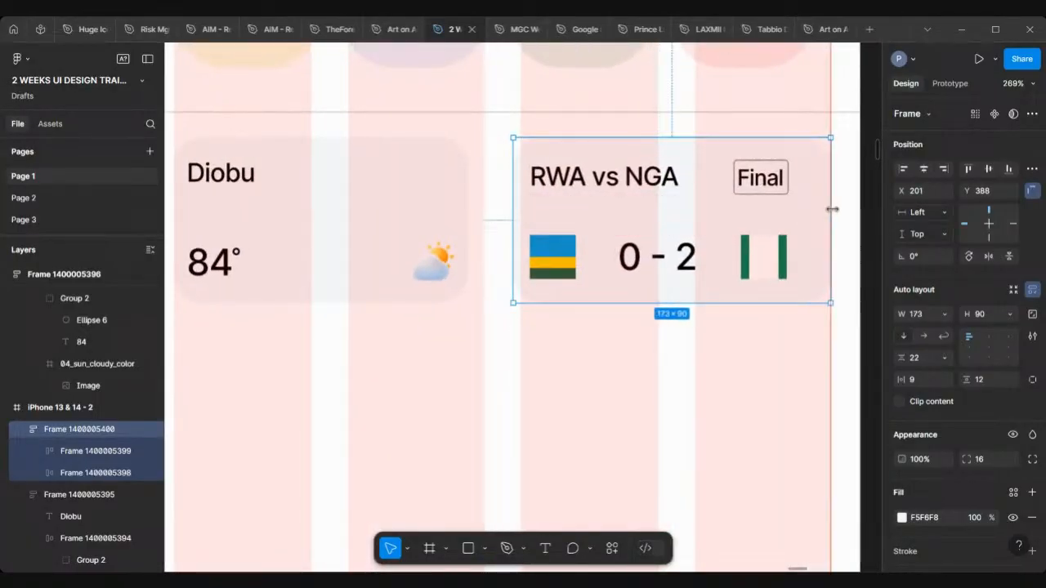
left_click(990, 342)
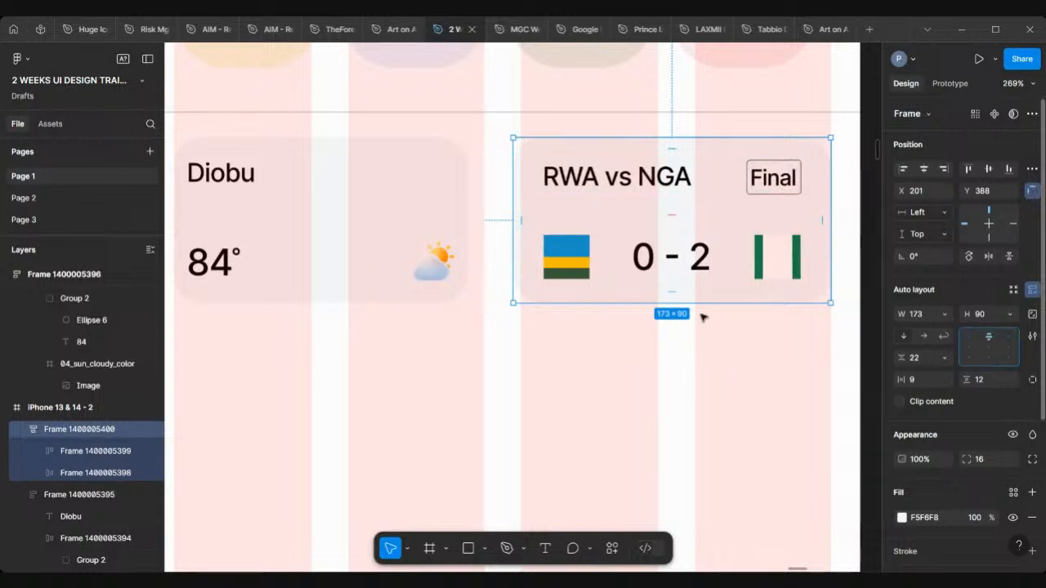
left_click(357, 235)
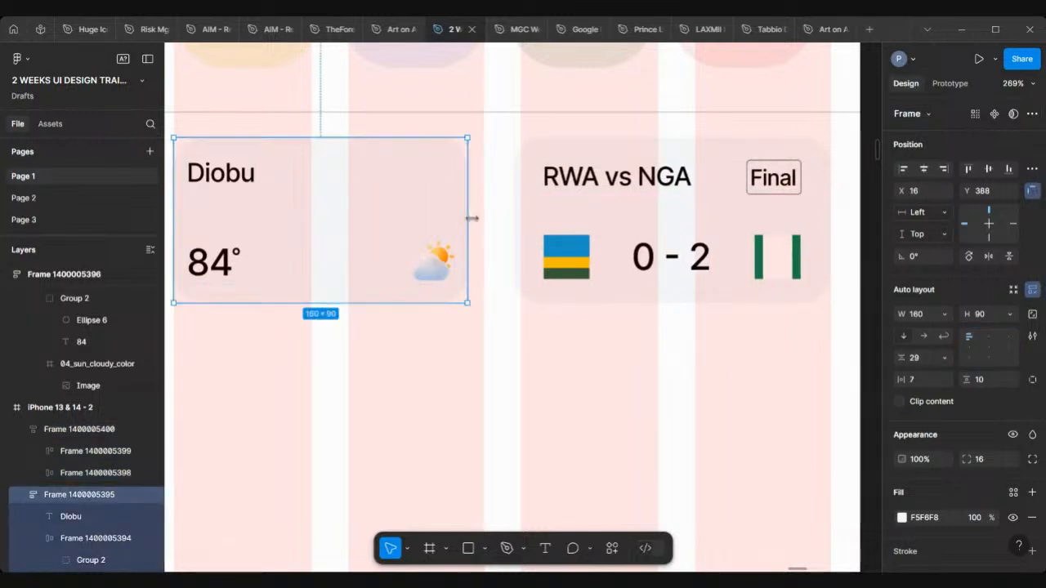
left_click_drag(470, 220, 483, 226)
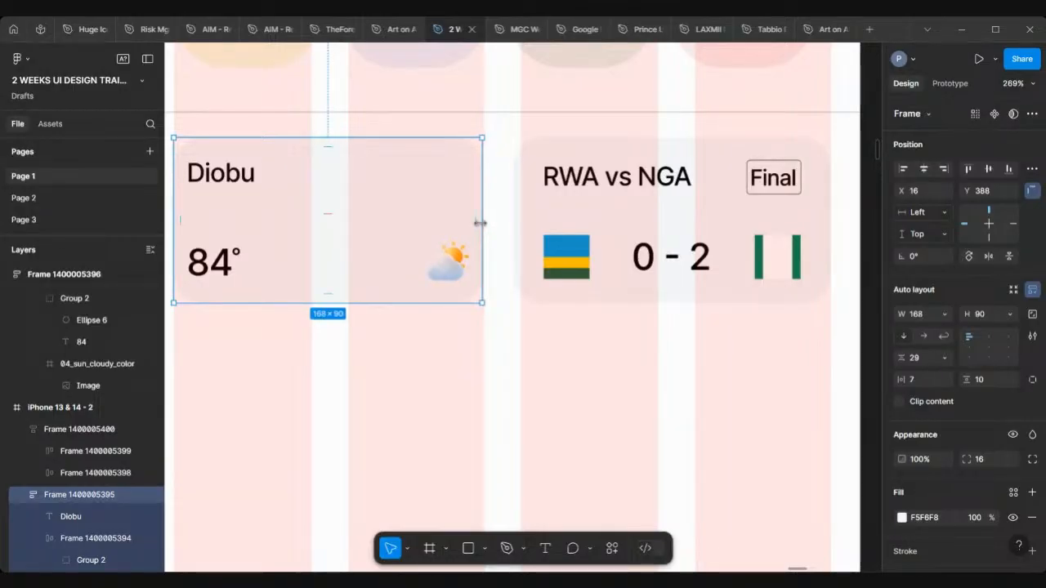
Step: Hide the 4-column layout grid on the iPhone 13 & 14 - 2 frame
scroll(481, 223, "down", 10)
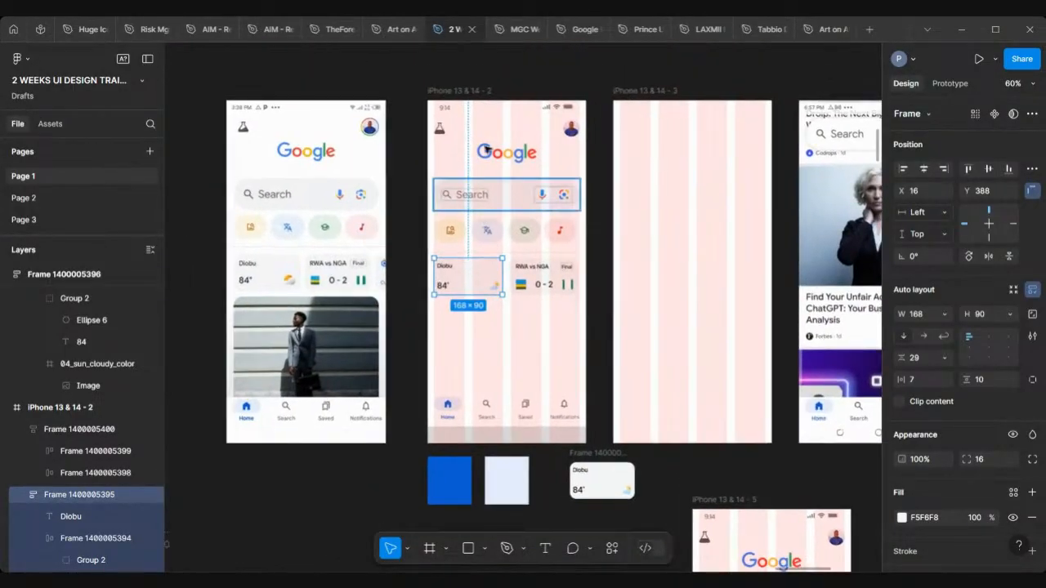
left_click(467, 91)
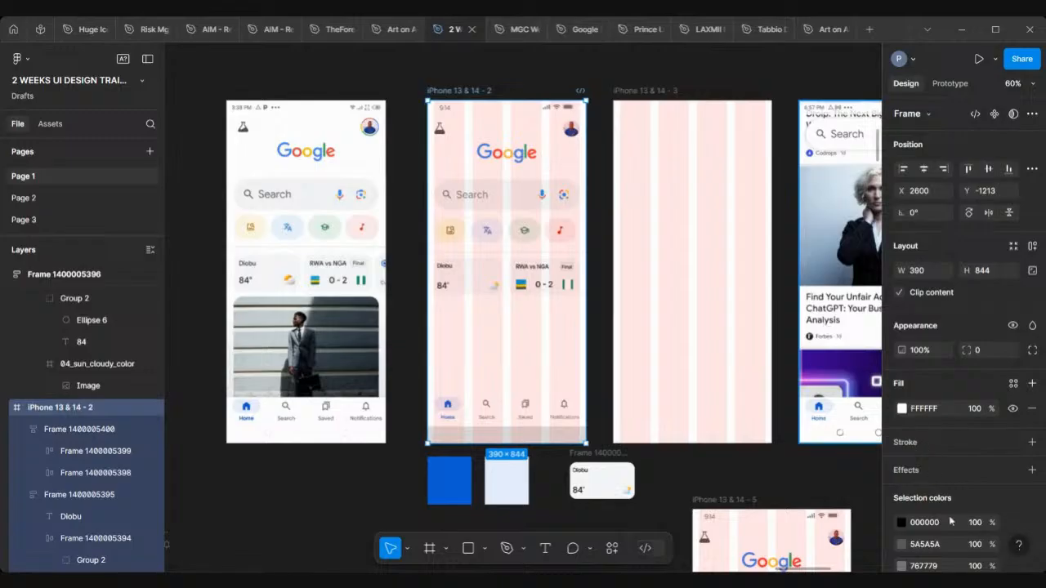
scroll(950, 521, "down", 5)
left_click(1013, 494)
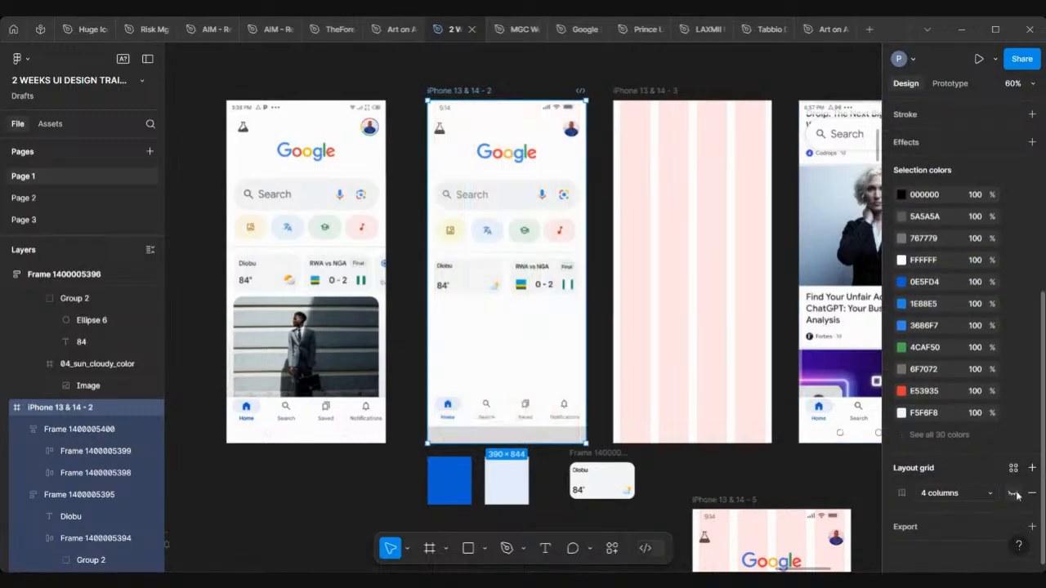
scroll(482, 285, "up", 3)
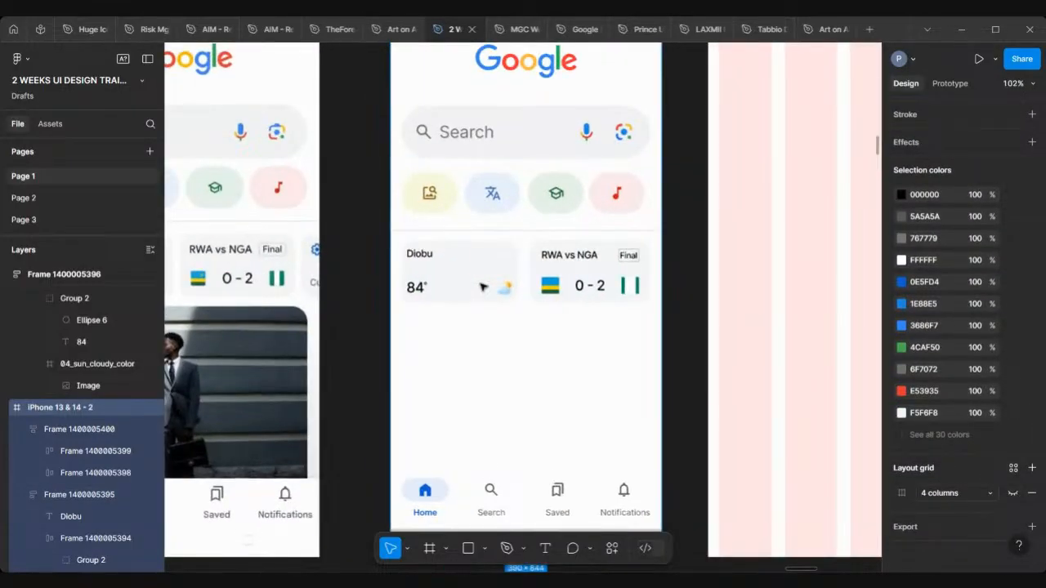
Step: Examine the iPhone 13 & 14 - 5 news feed beside the reference home screenshot
scroll(481, 285, "down", 5)
scroll(483, 285, "down", 3)
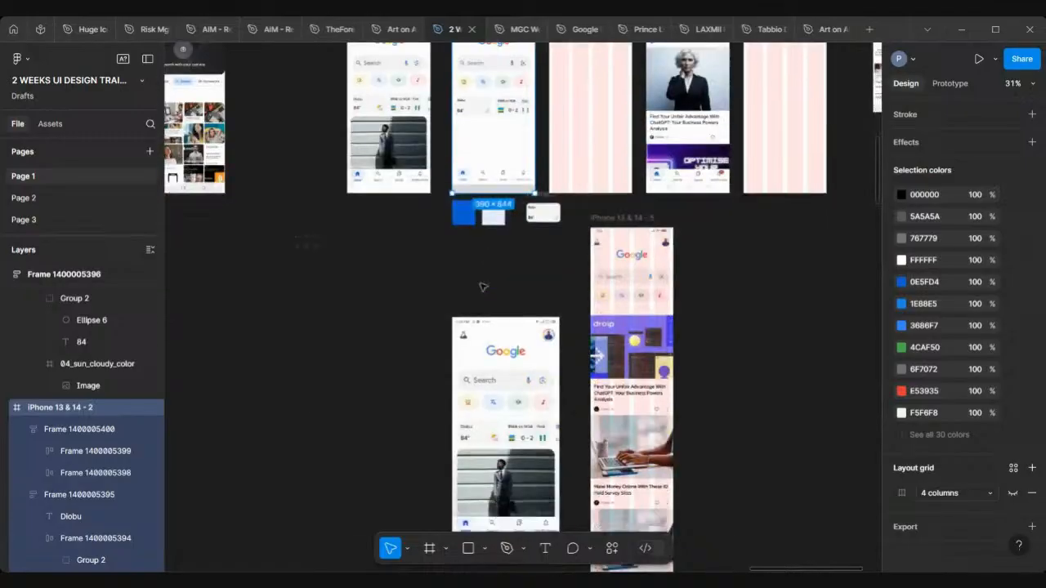
scroll(655, 366, "down", 3)
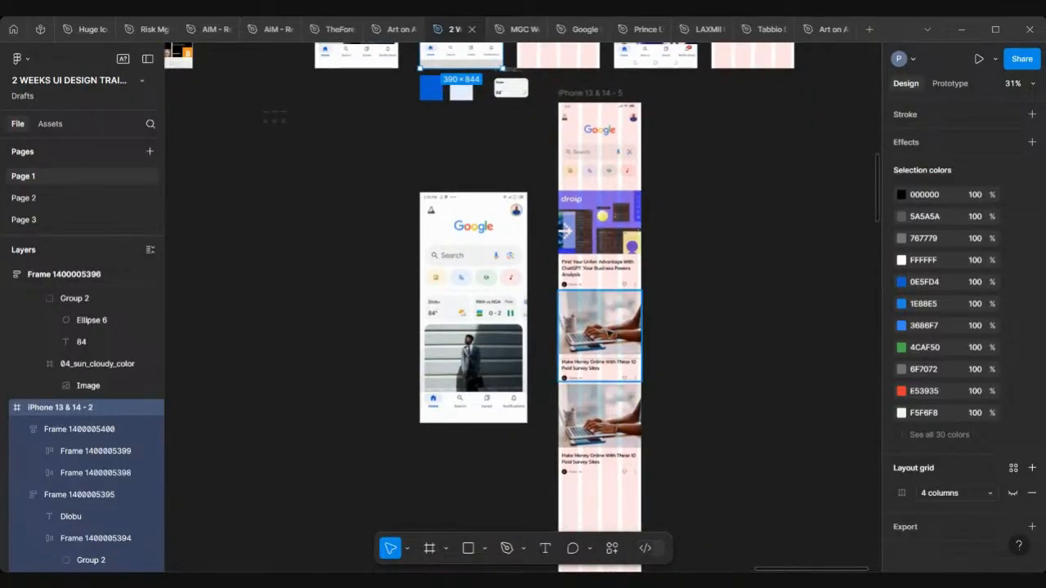
scroll(610, 334, "up", 2)
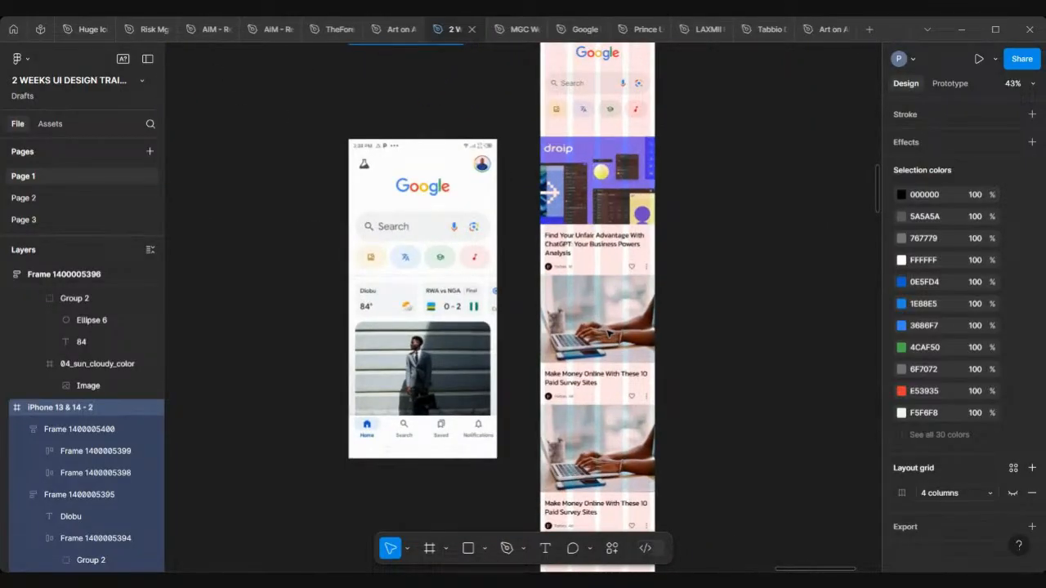
scroll(609, 334, "down", 3)
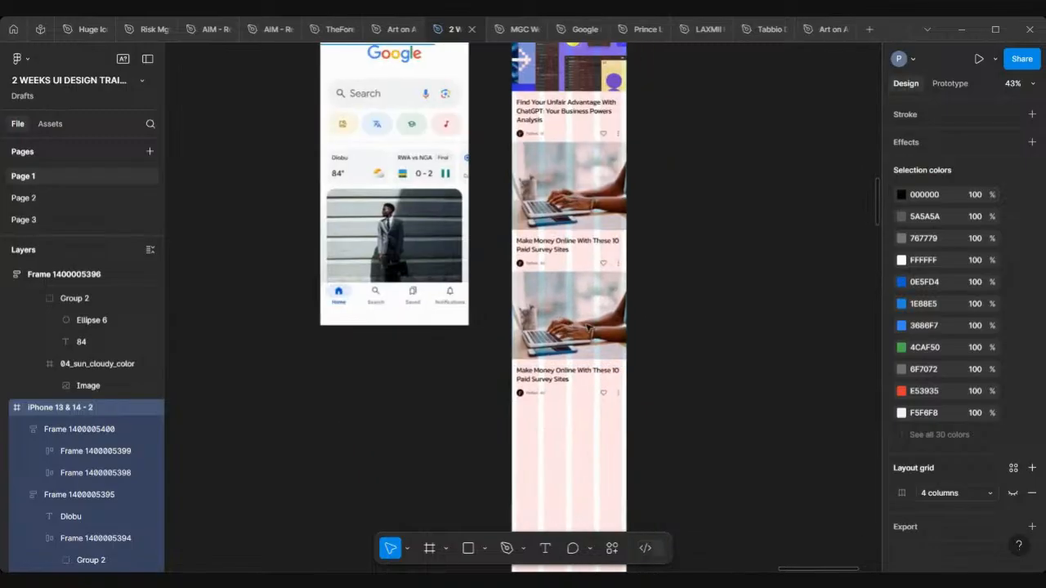
scroll(590, 181, "down", 3)
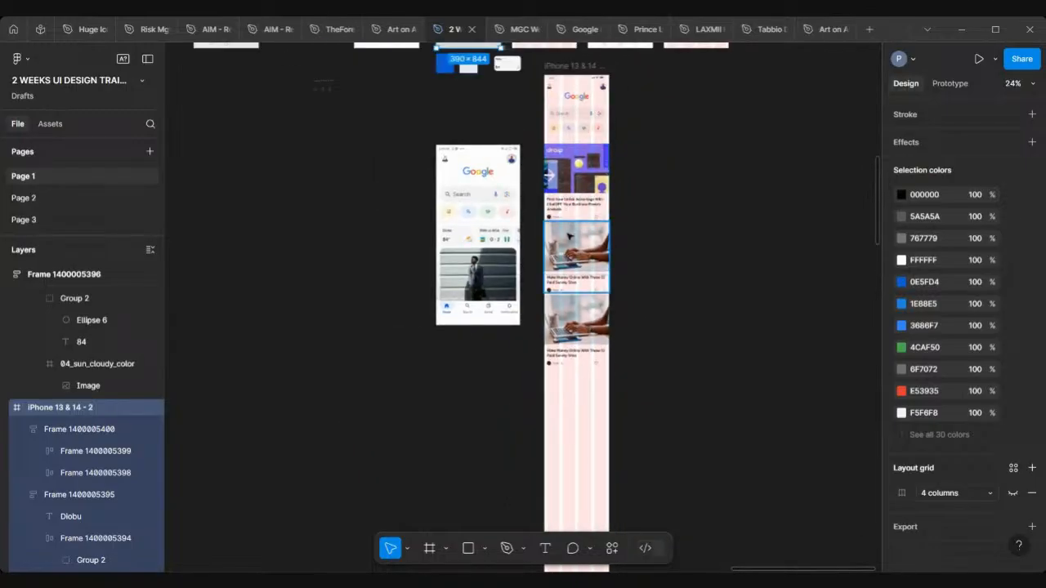
scroll(570, 236, "up", 2)
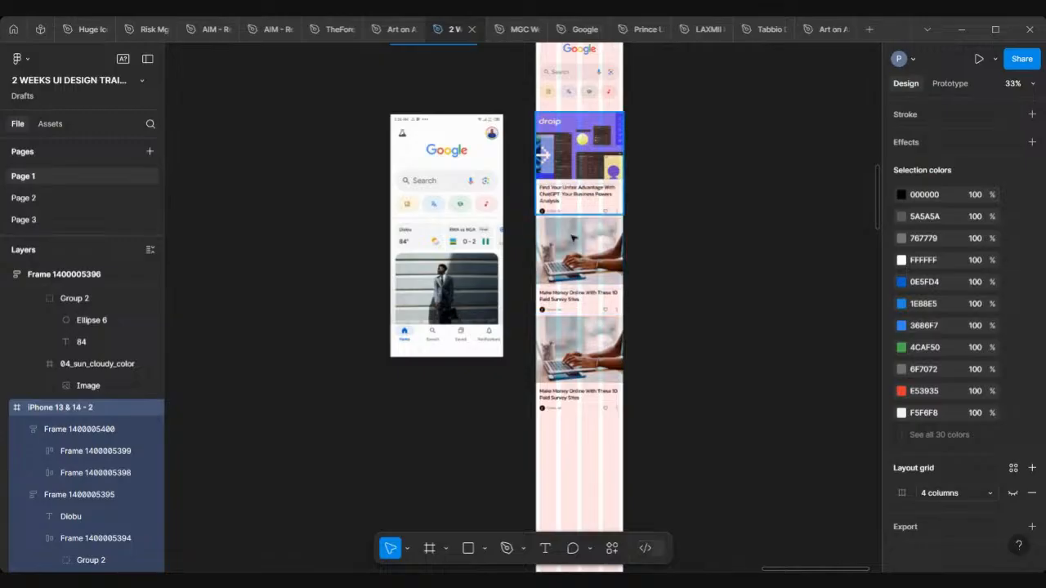
scroll(574, 196, "down", 3)
scroll(573, 196, "up", 3)
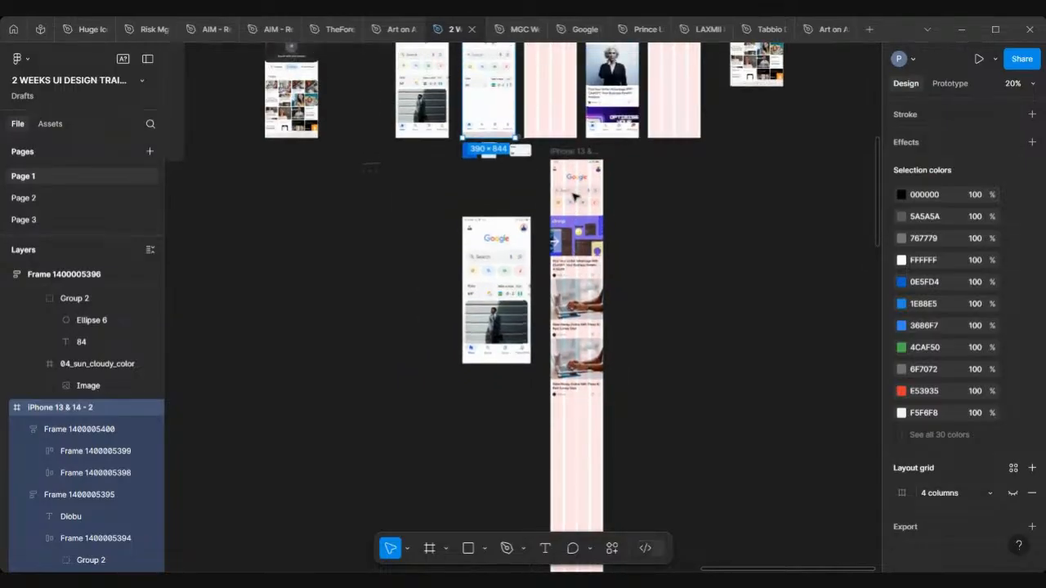
scroll(574, 196, "up", 1)
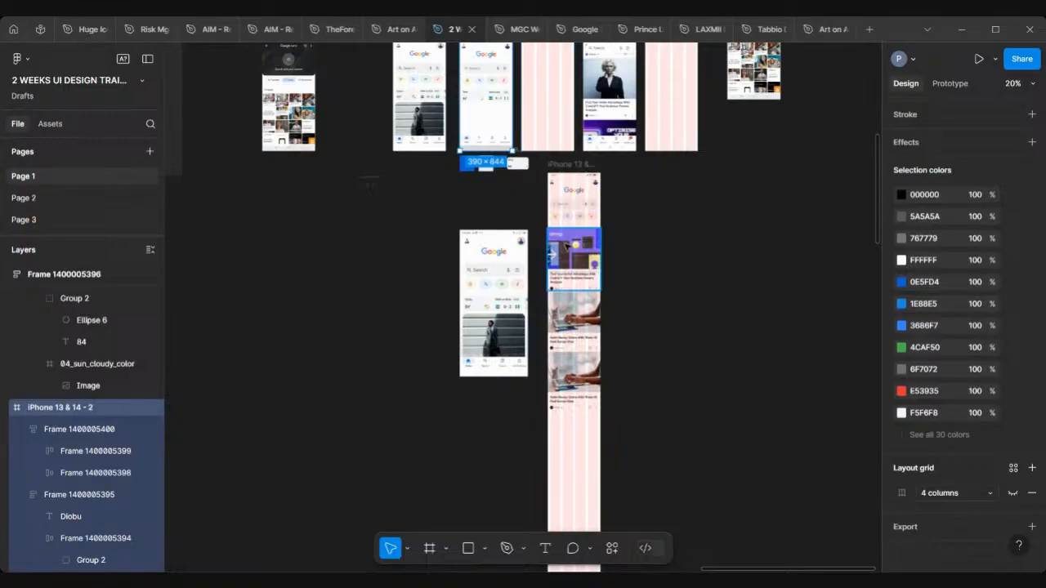
scroll(566, 246, "up", 3)
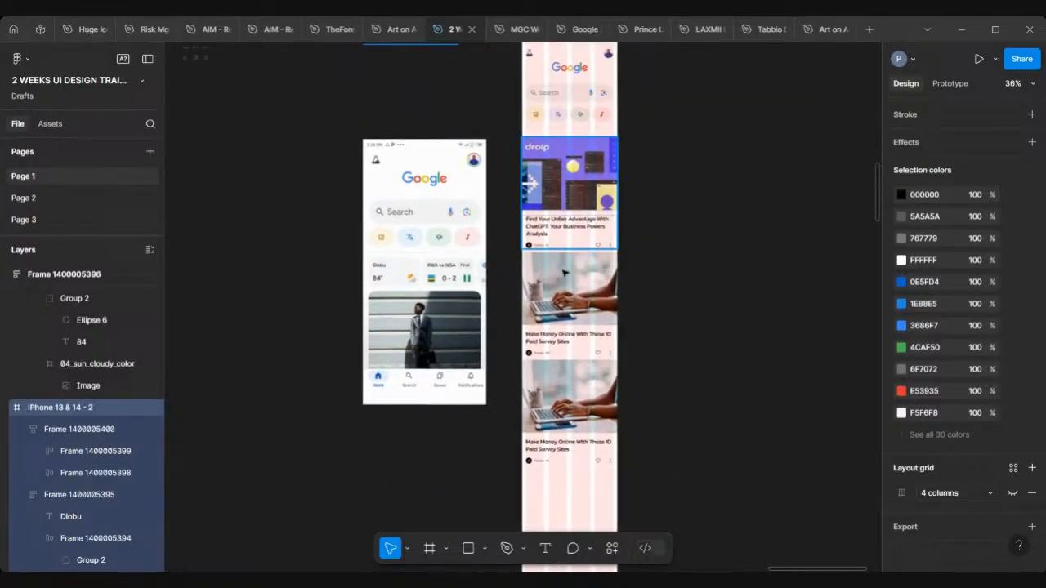
Step: Move the three news cards in the iPhone 13 & 14 - 5 frame down to make room below the shortcut icons
left_click(564, 298)
left_click(566, 406, "shift")
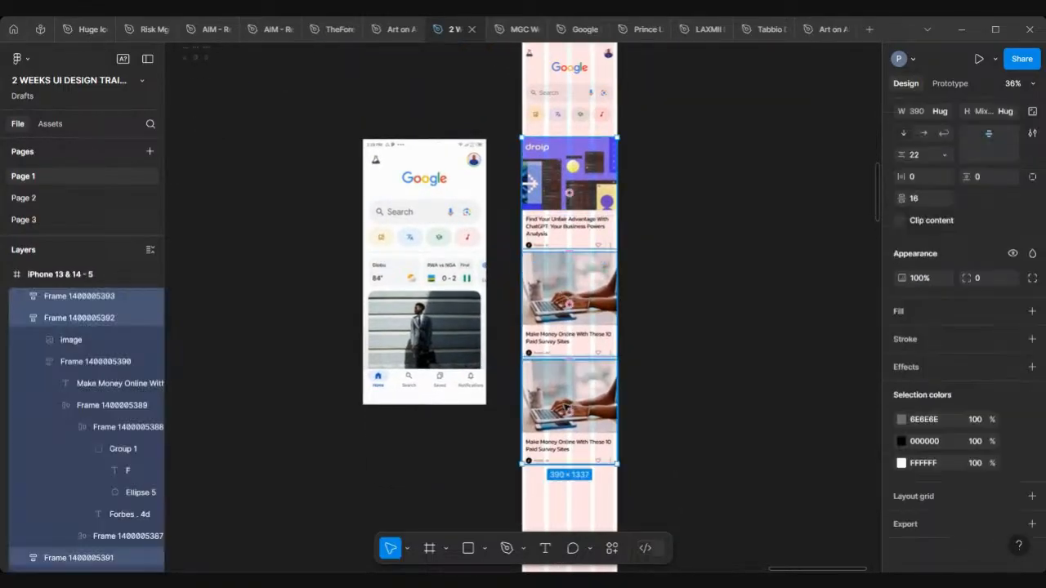
left_click_drag(602, 286, 603, 339)
Step: Place the weather and match cards from iPhone 13 & 14 - 2 below the shortcut icons in the iPhone 13 & 14 - 5 frame
scroll(402, 214, "up", 5)
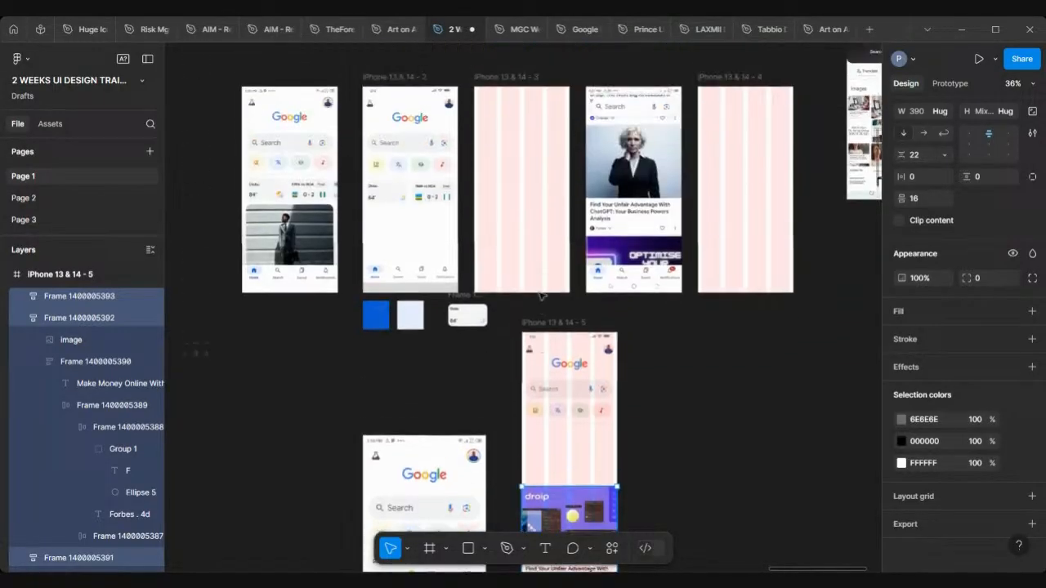
left_click(392, 204)
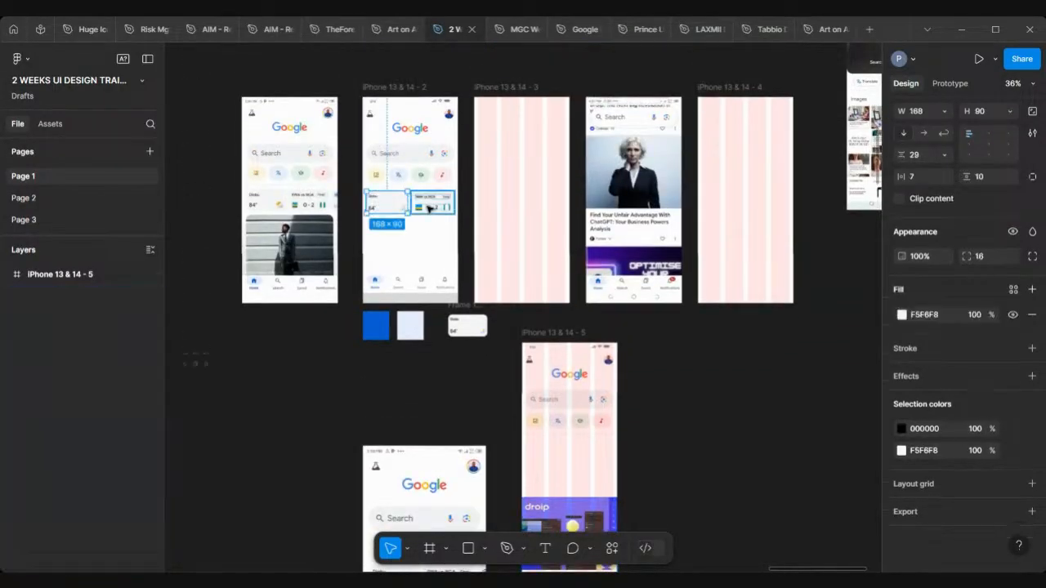
left_click(427, 207, "shift")
scroll(427, 208, "down", 3)
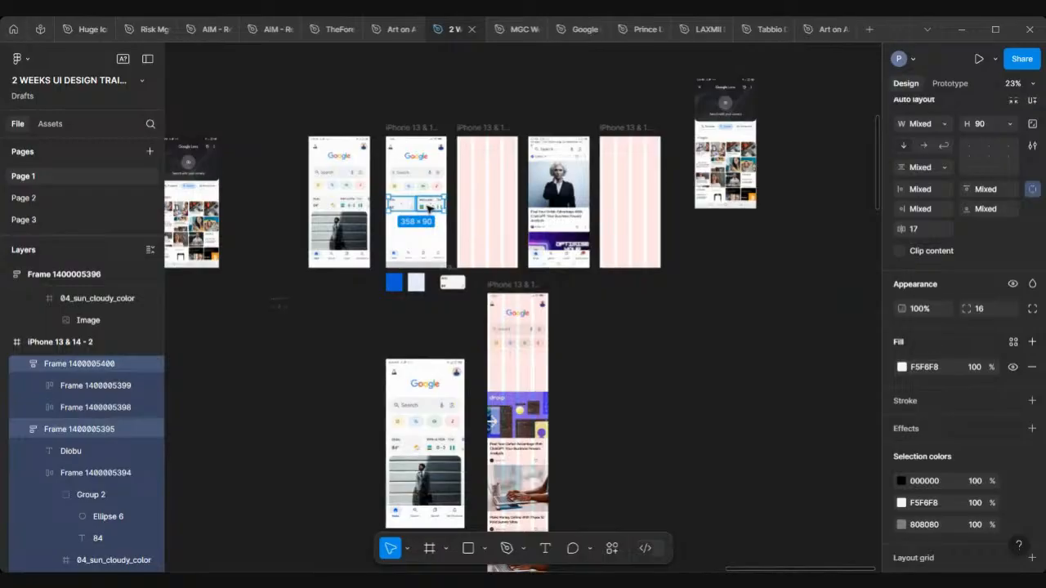
left_click_drag(509, 335, 572, 329)
Step: Move the three news cards in the iPhone 13 & 14 - 5 frame up together, closer beneath the weather and match cards
scroll(523, 370, "up", 10)
scroll(572, 329, "down", 4)
left_click(572, 330)
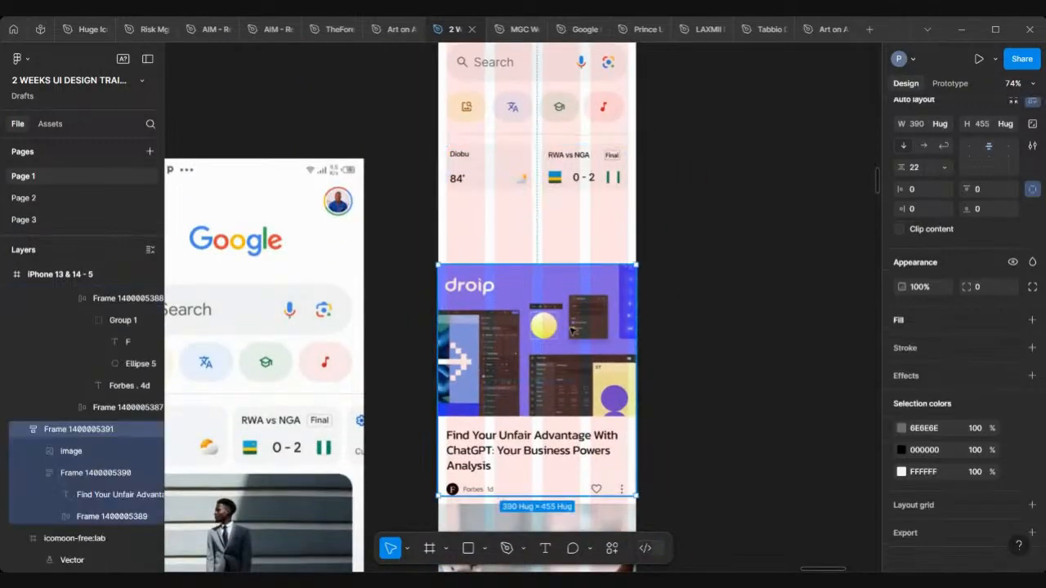
scroll(572, 330, "down", 3)
scroll(570, 392, "down", 1)
key("ctrl+d")
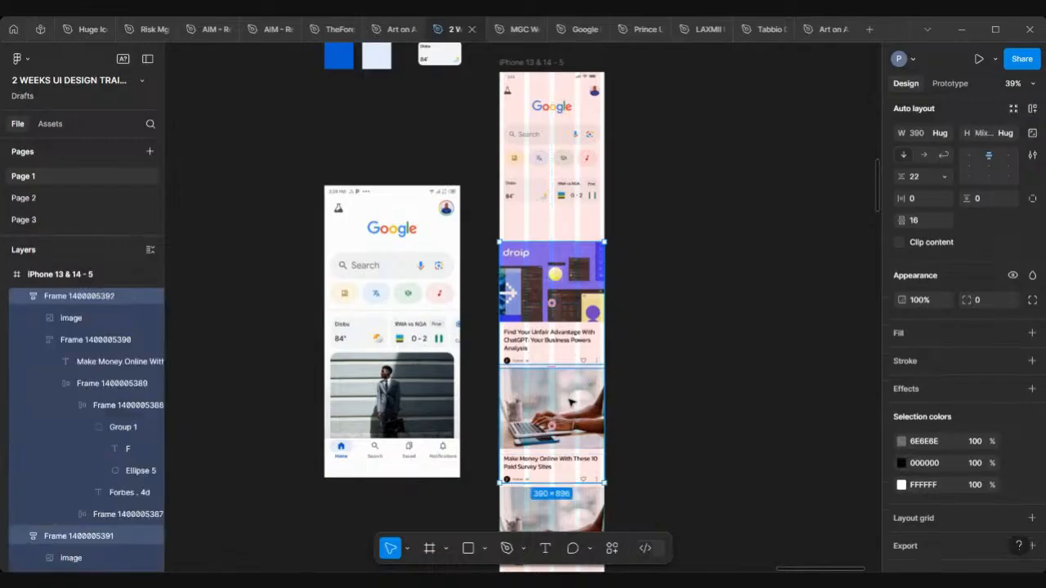
scroll(569, 417, "down", 3)
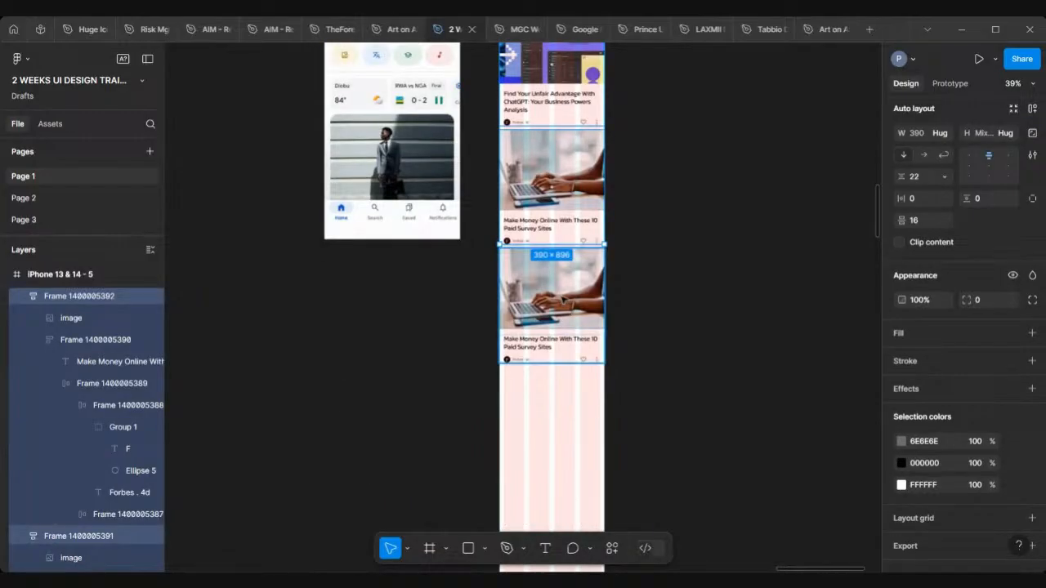
key("ctrl+d")
scroll(562, 310, "up", 3)
scroll(565, 299, "up", 5)
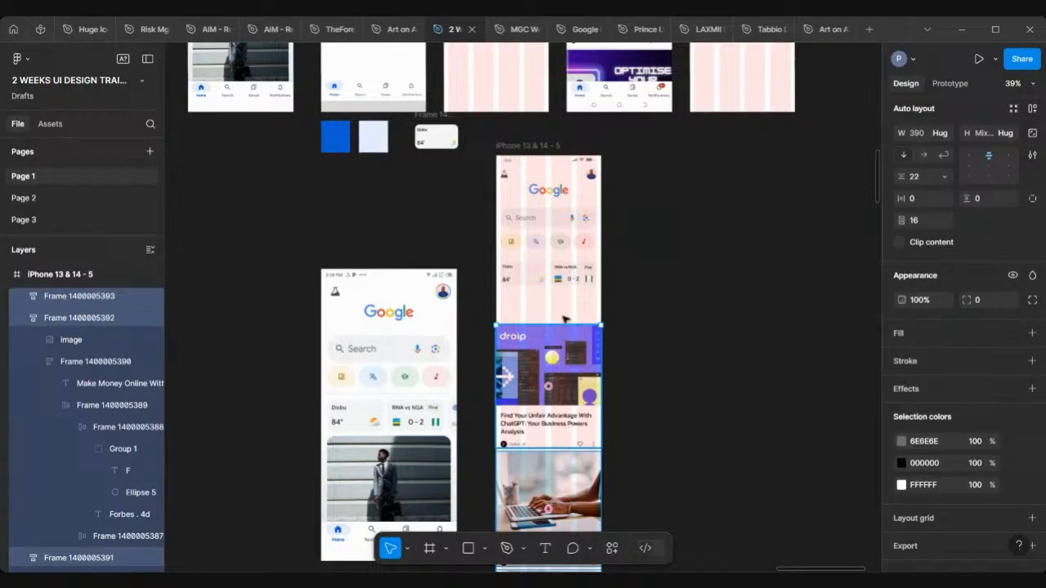
left_click_drag(563, 334, 564, 307)
left_click(682, 260)
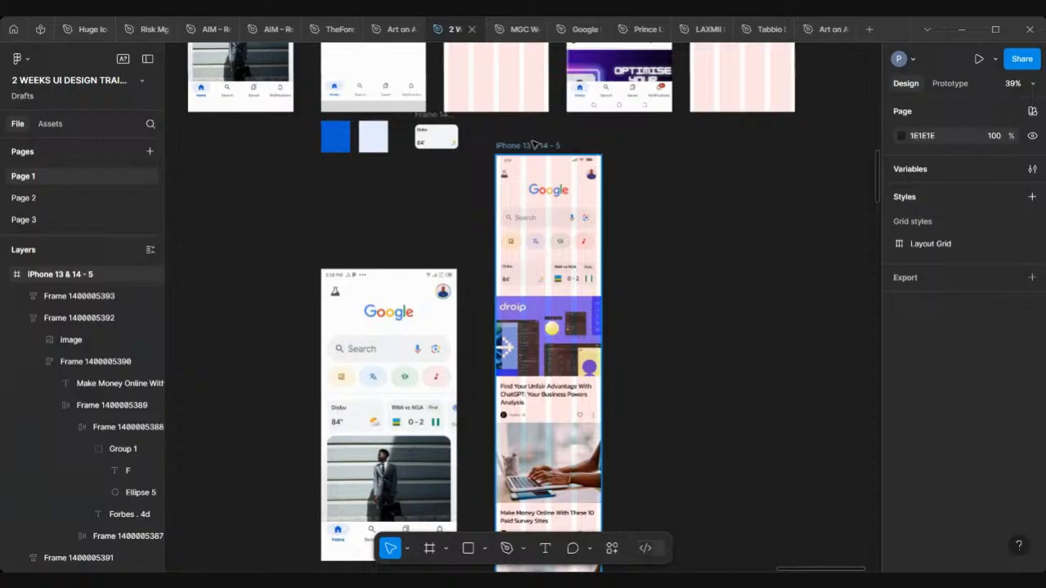
Step: Hide the 4-column layout grid on the iPhone 13 & 14 - 5 frame
scroll(999, 473, "down", 2)
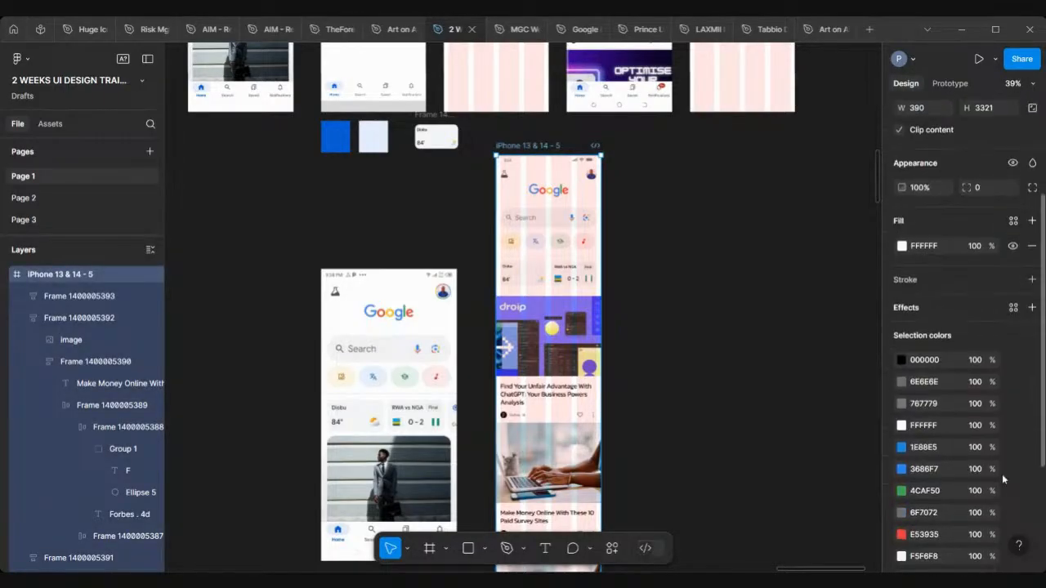
scroll(955, 438, "down", 2)
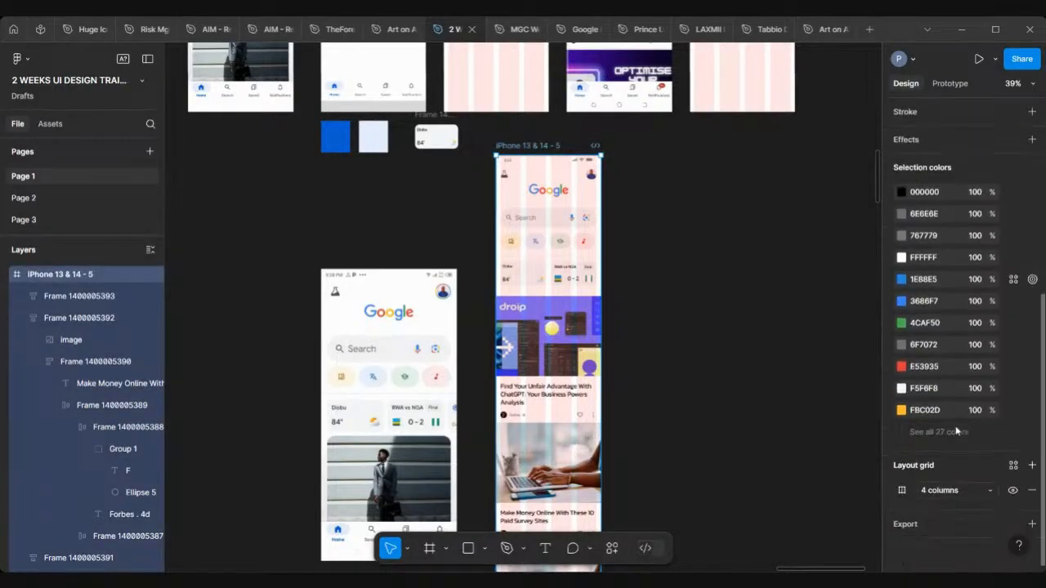
left_click(1014, 491)
scroll(633, 316, "down", 3)
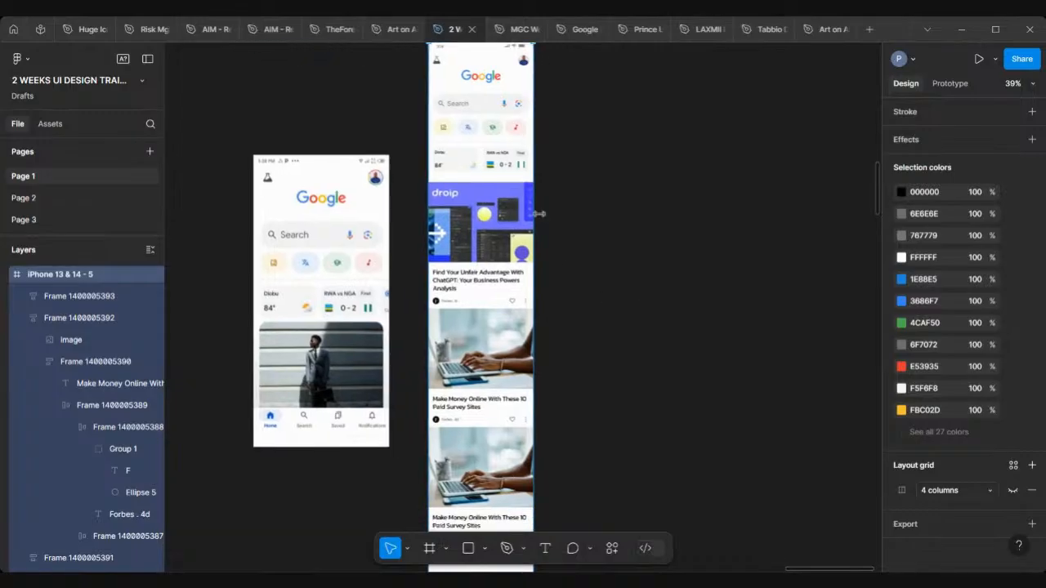
Step: Wrap the four shortcut icon pills below the search bar of the iPhone 13 & 14 - 5 frame in one horizontal auto layout
scroll(540, 218, "up", 5)
scroll(542, 218, "up", 3)
left_click(549, 281)
scroll(549, 281, "left", 2)
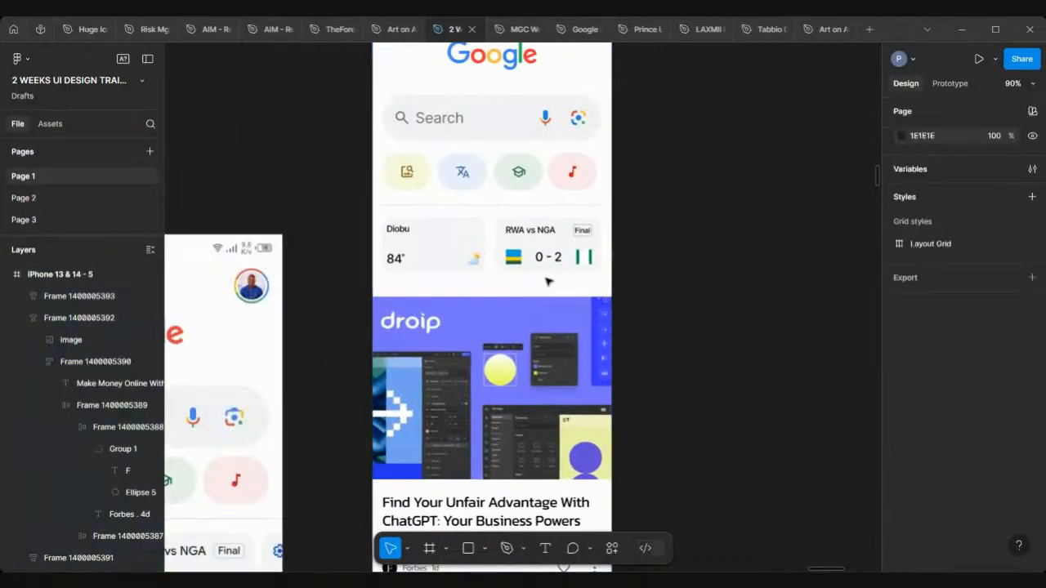
scroll(547, 281, "up", 2)
scroll(547, 281, "left", 1)
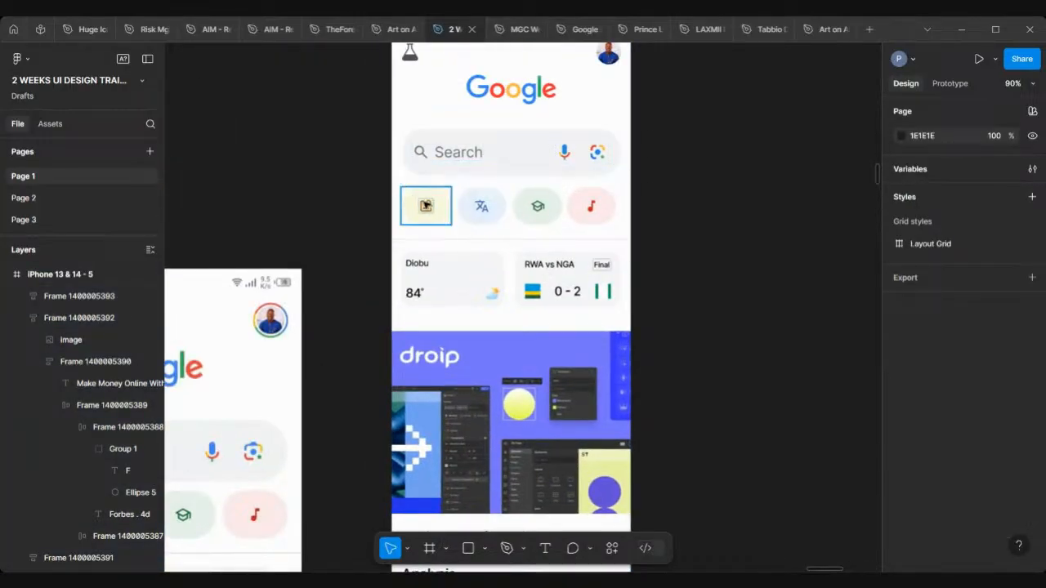
left_click(463, 211)
left_click(480, 209, "shift")
left_click(535, 208, "shift")
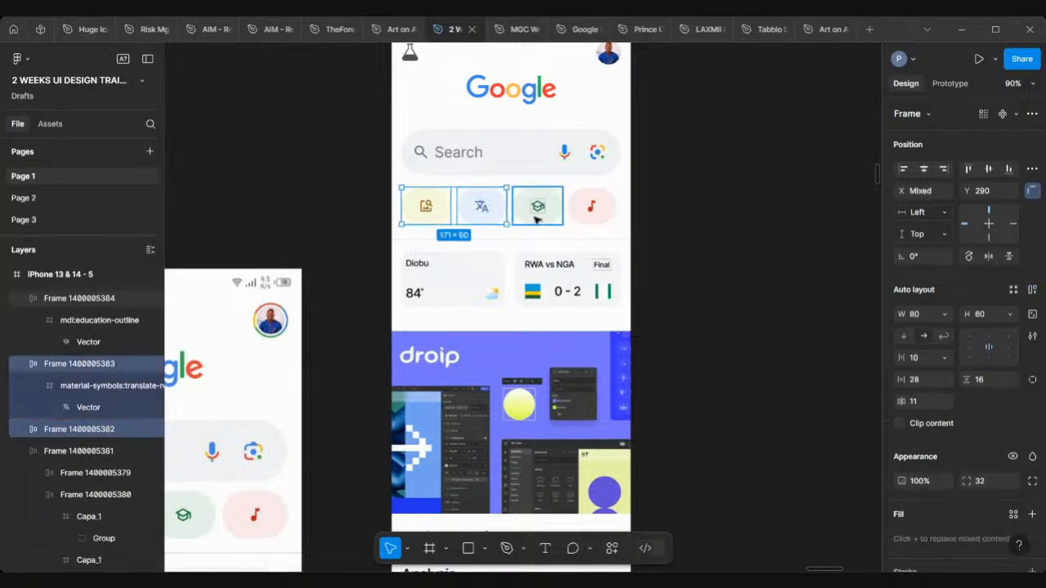
left_click(587, 221, "shift")
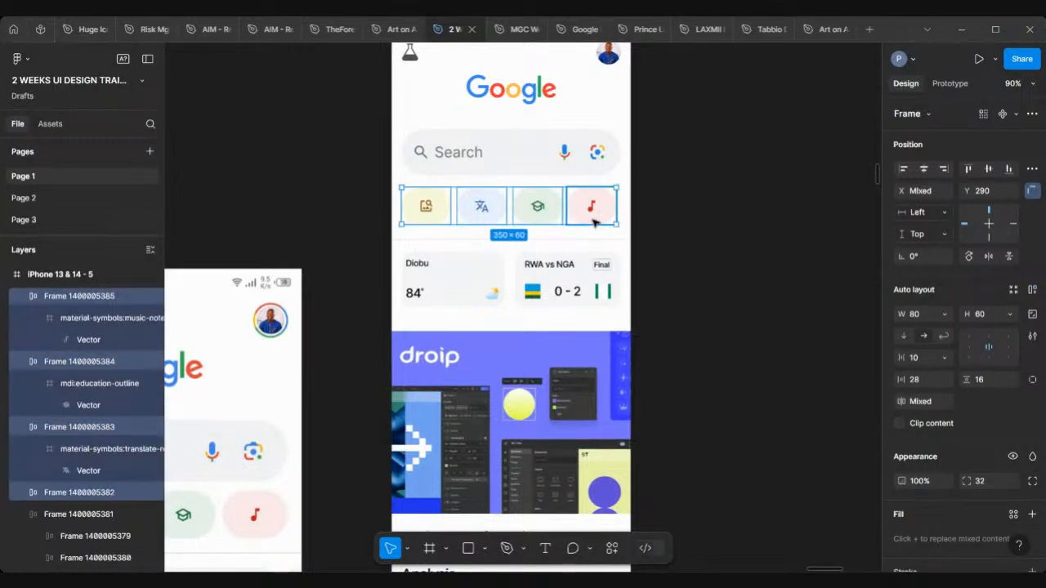
key("shift+a")
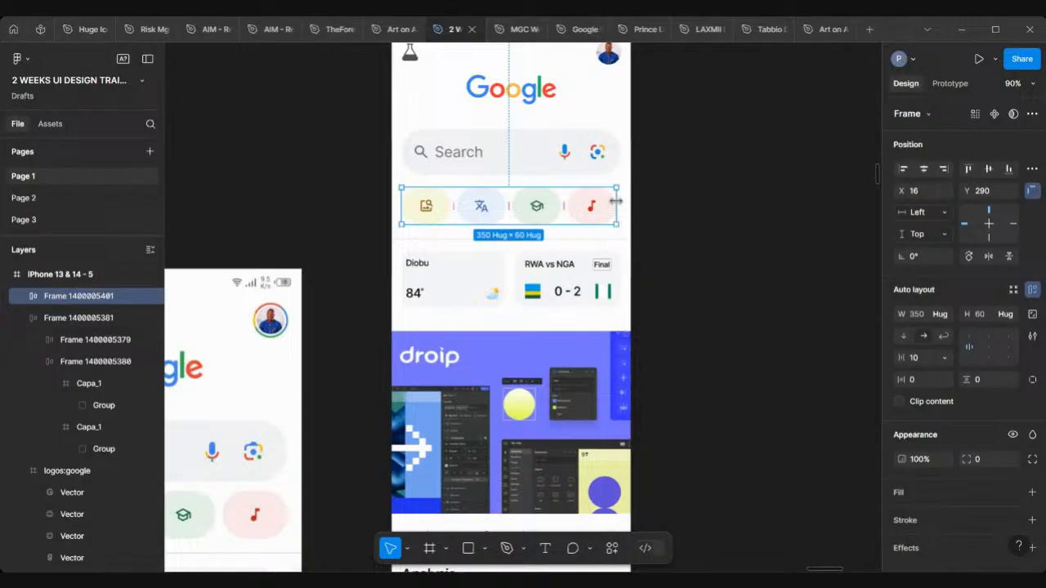
Step: Widen the shortcut row's auto layout frame to 358 and set its horizontal gap to Auto
left_click_drag(617, 205, 623, 205)
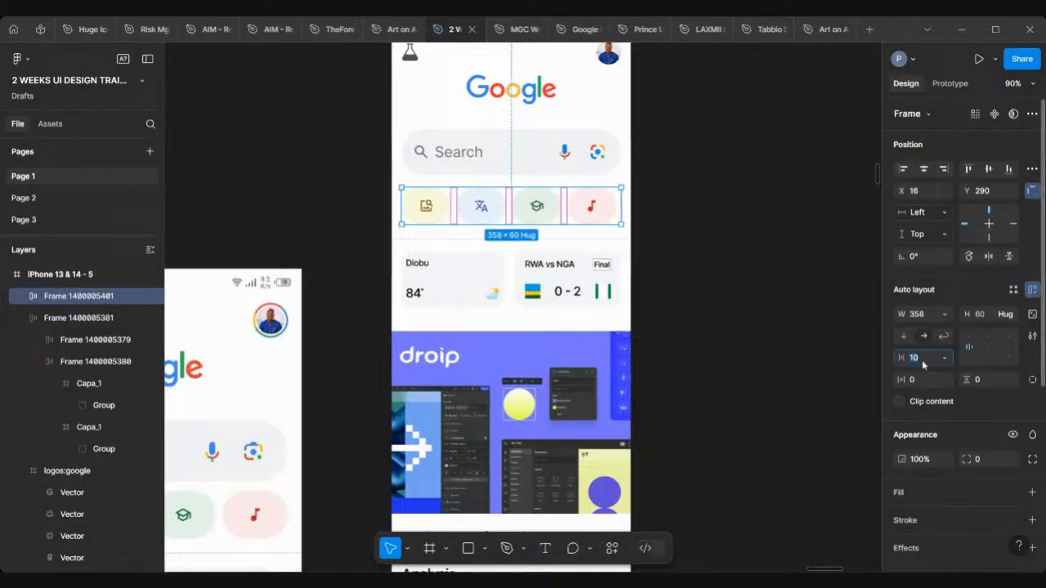
key("Return")
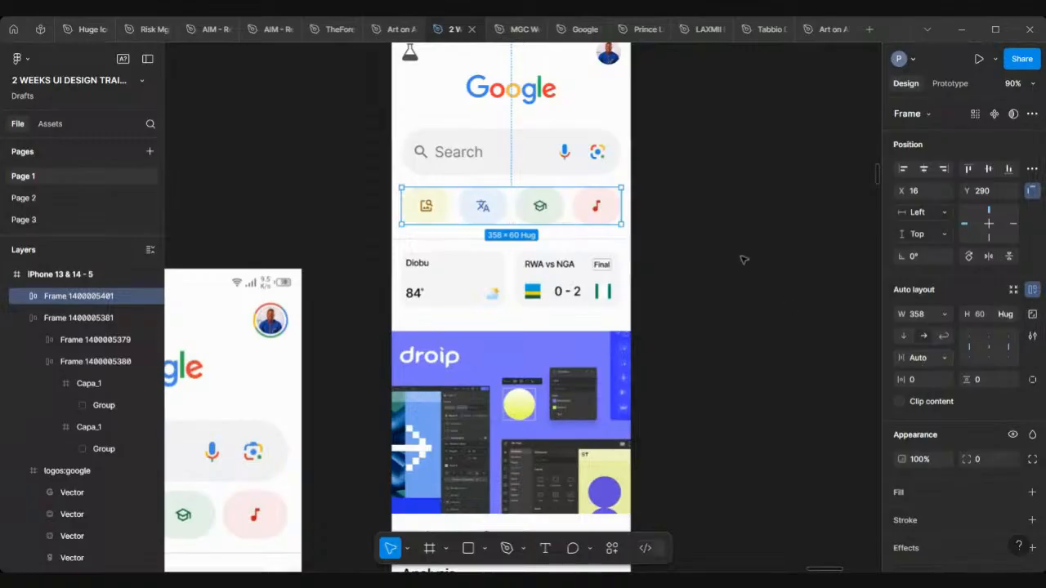
left_click(744, 260)
scroll(743, 260, "down", 6)
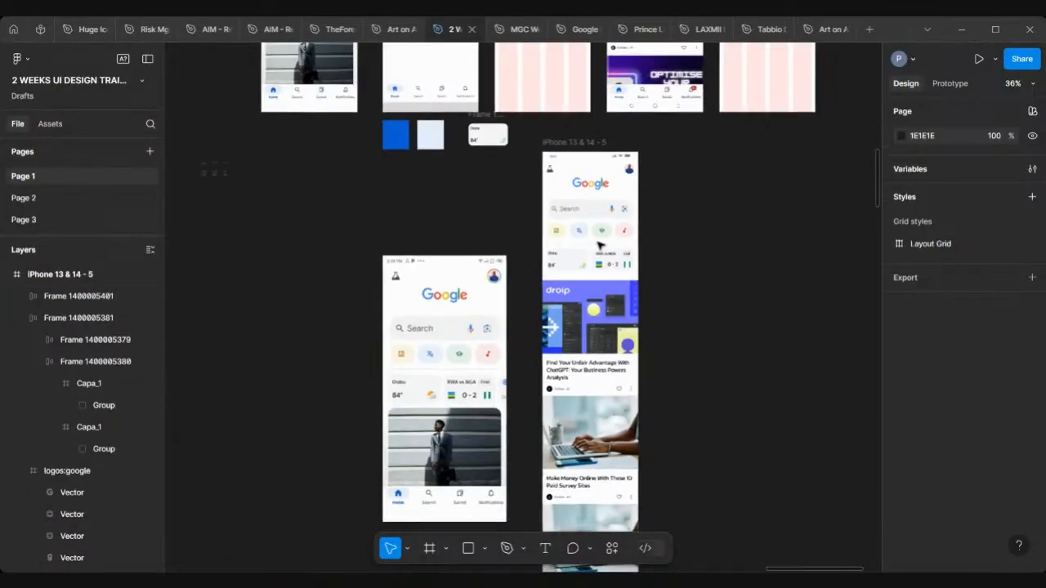
scroll(599, 244, "down", 1)
scroll(599, 244, "up", 5)
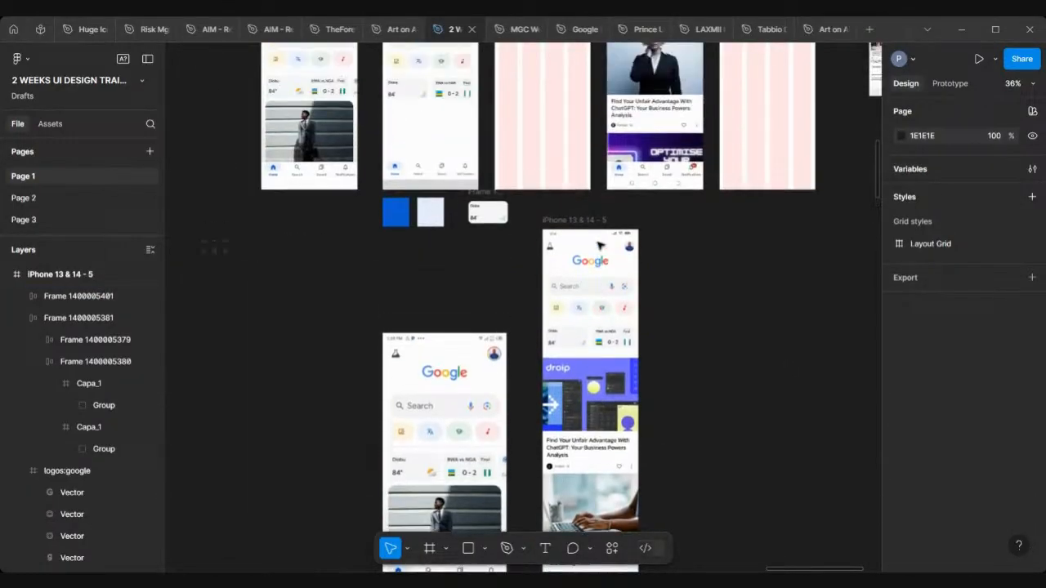
scroll(599, 244, "up", 2, "ctrl")
scroll(599, 243, "up", 3, "ctrl")
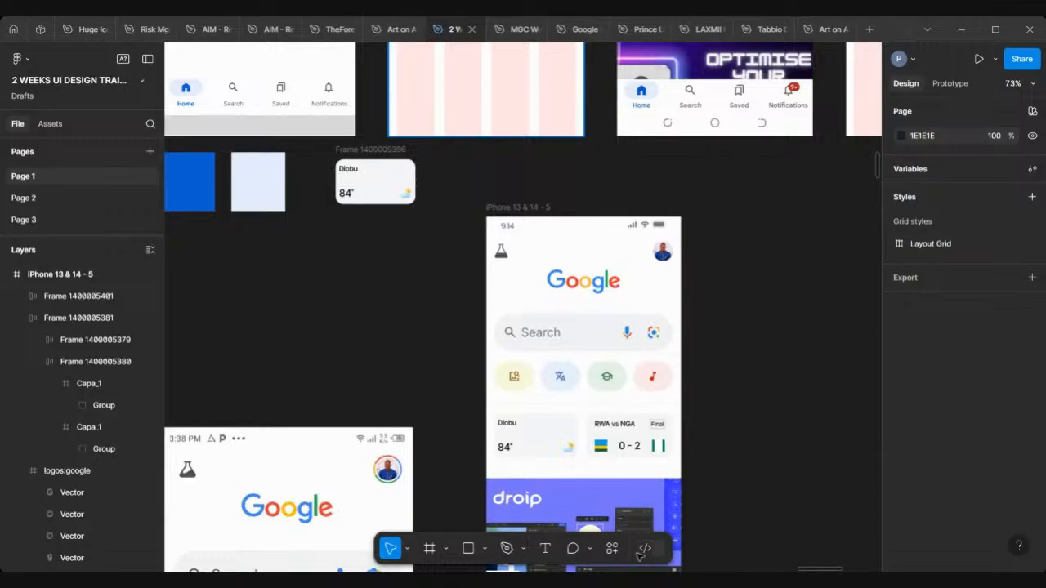